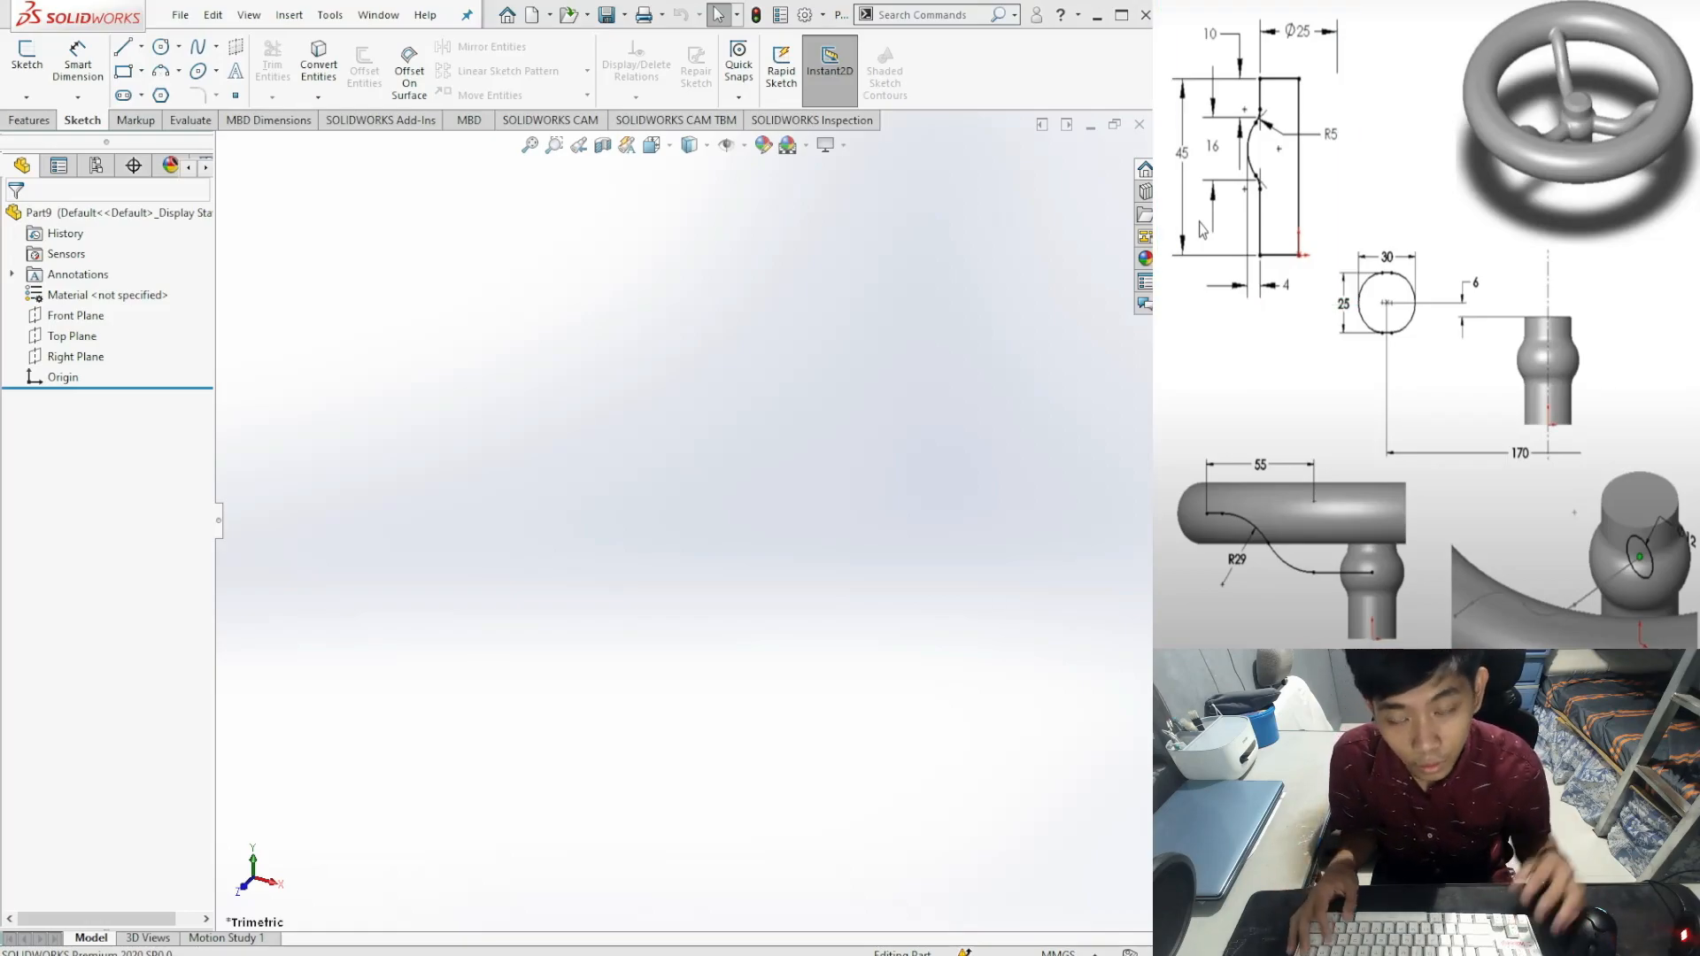
Step: Start a sketch on the Front Plane and draw a trial rectangle from the origin
click(33, 53)
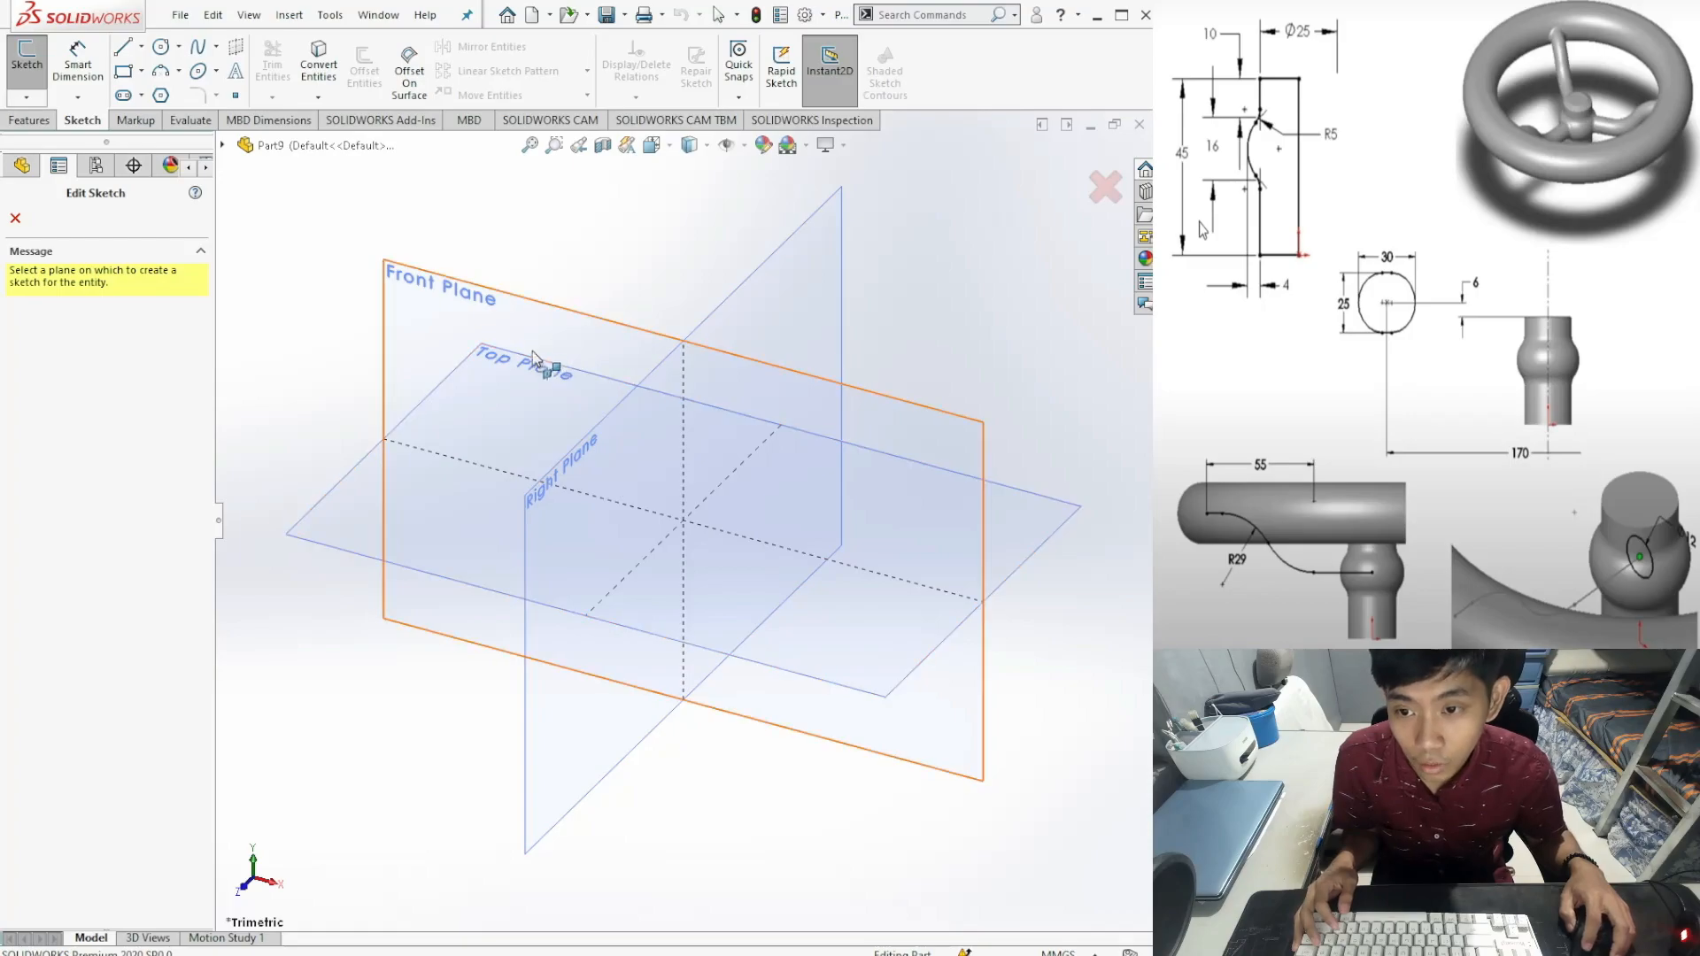
click(574, 400)
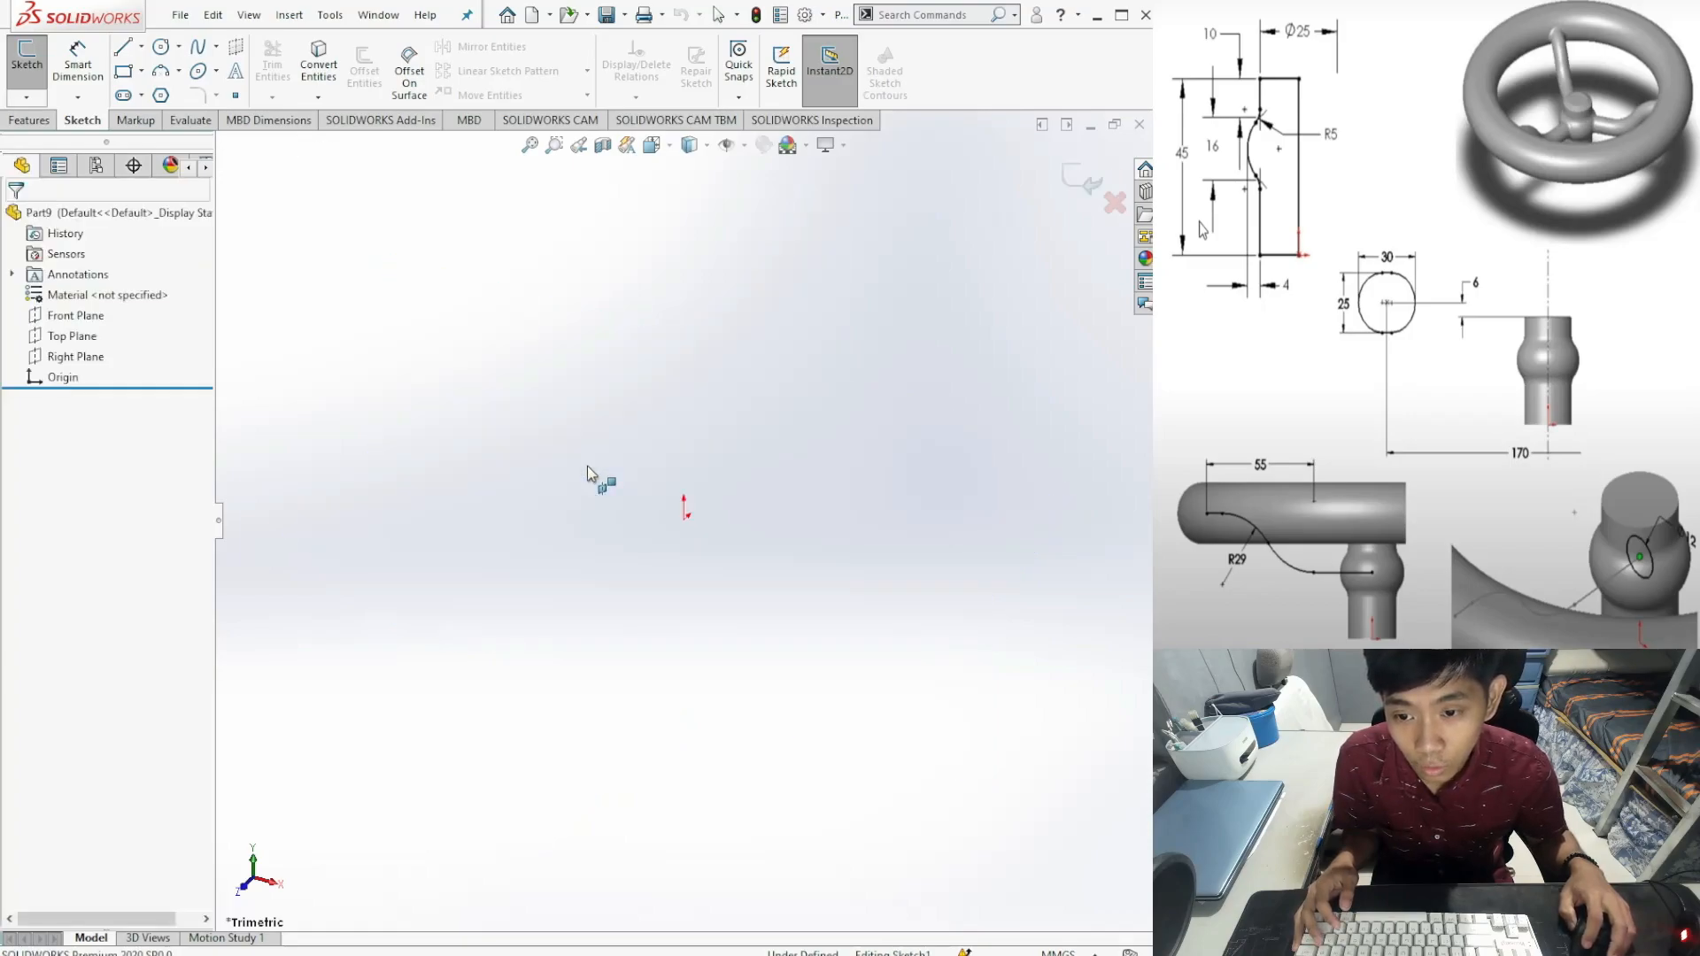
key(r)
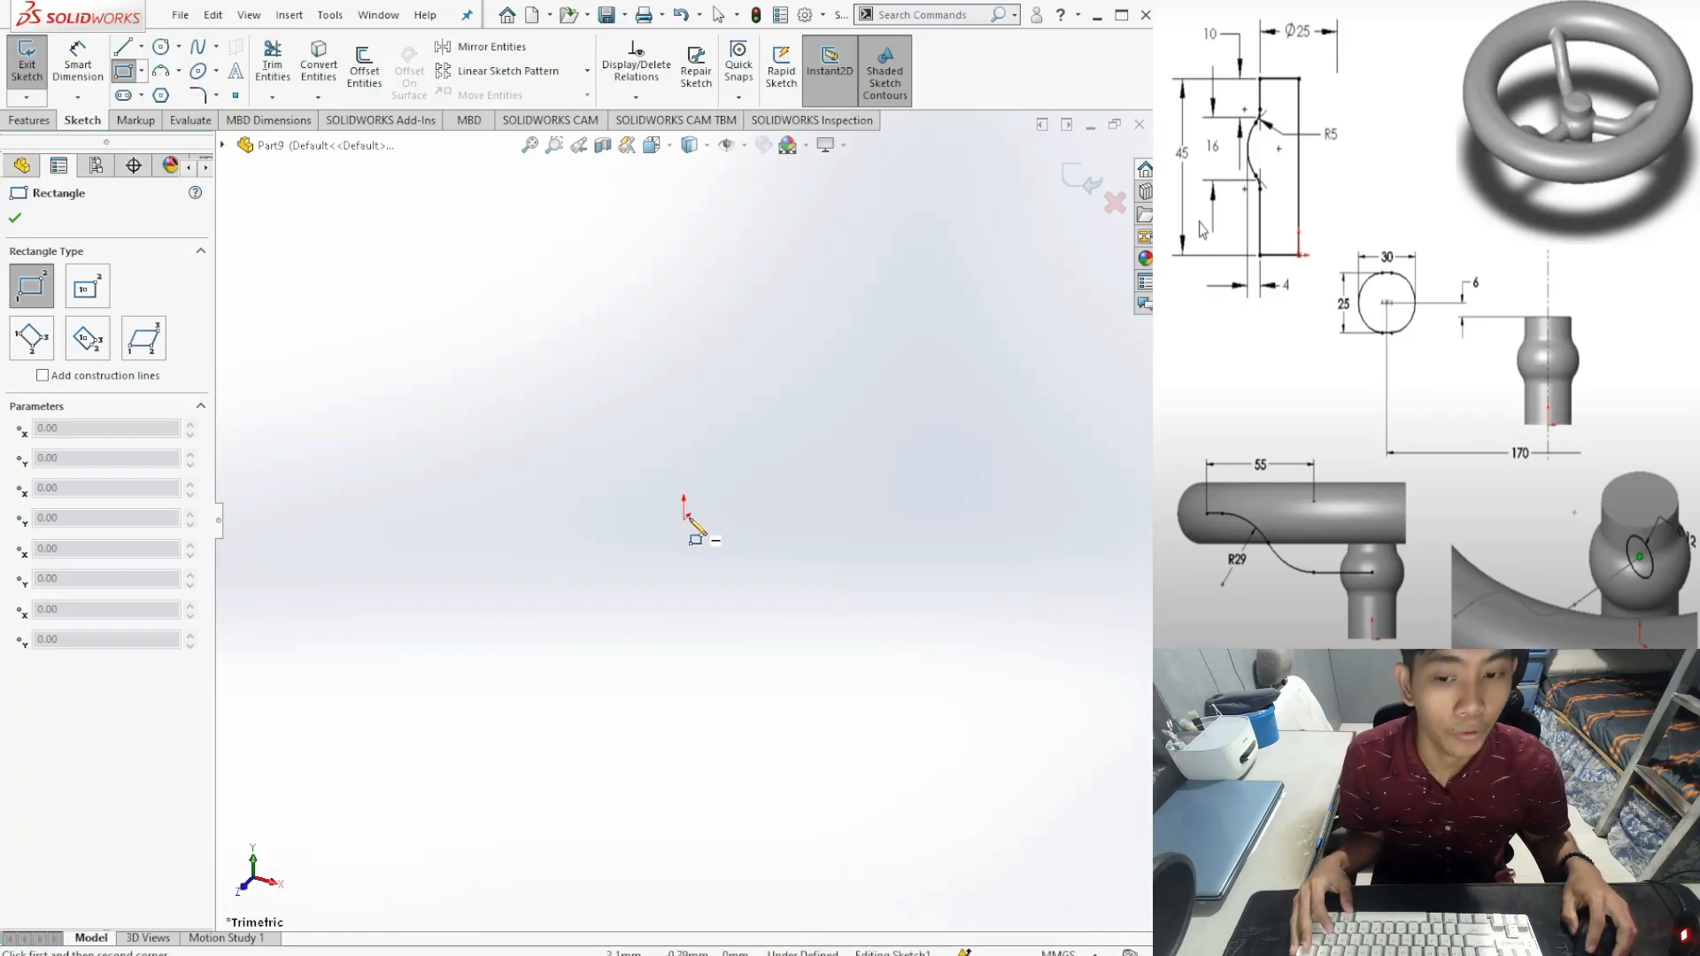
click(683, 517)
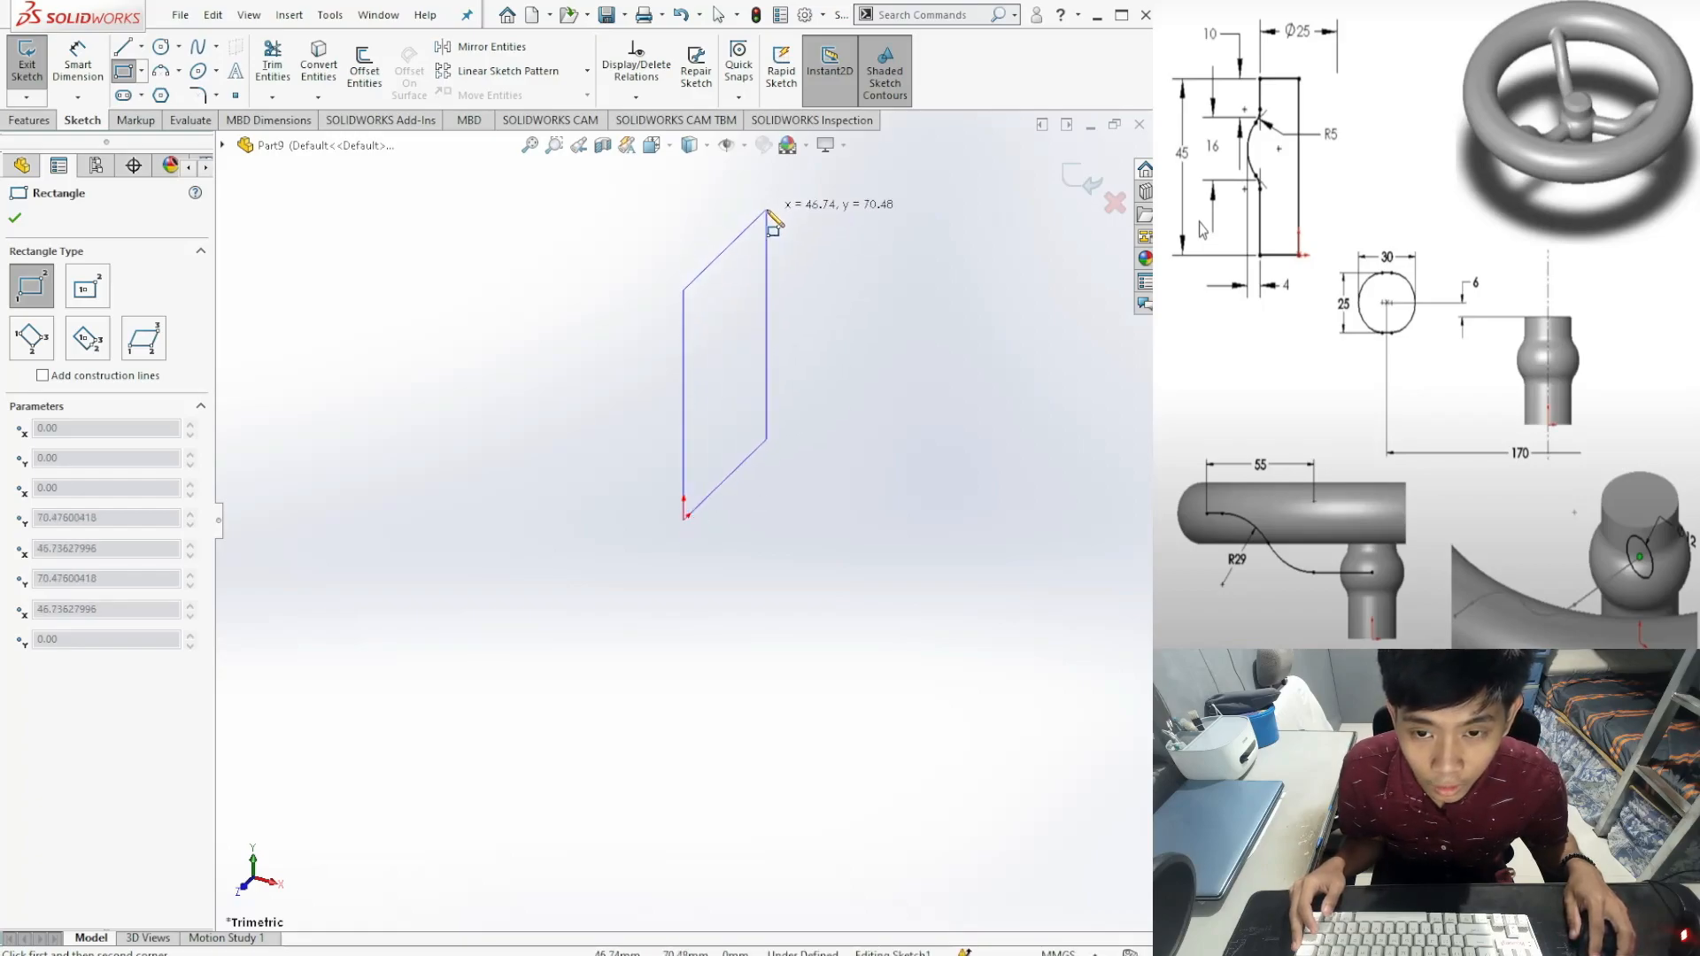
click(768, 209)
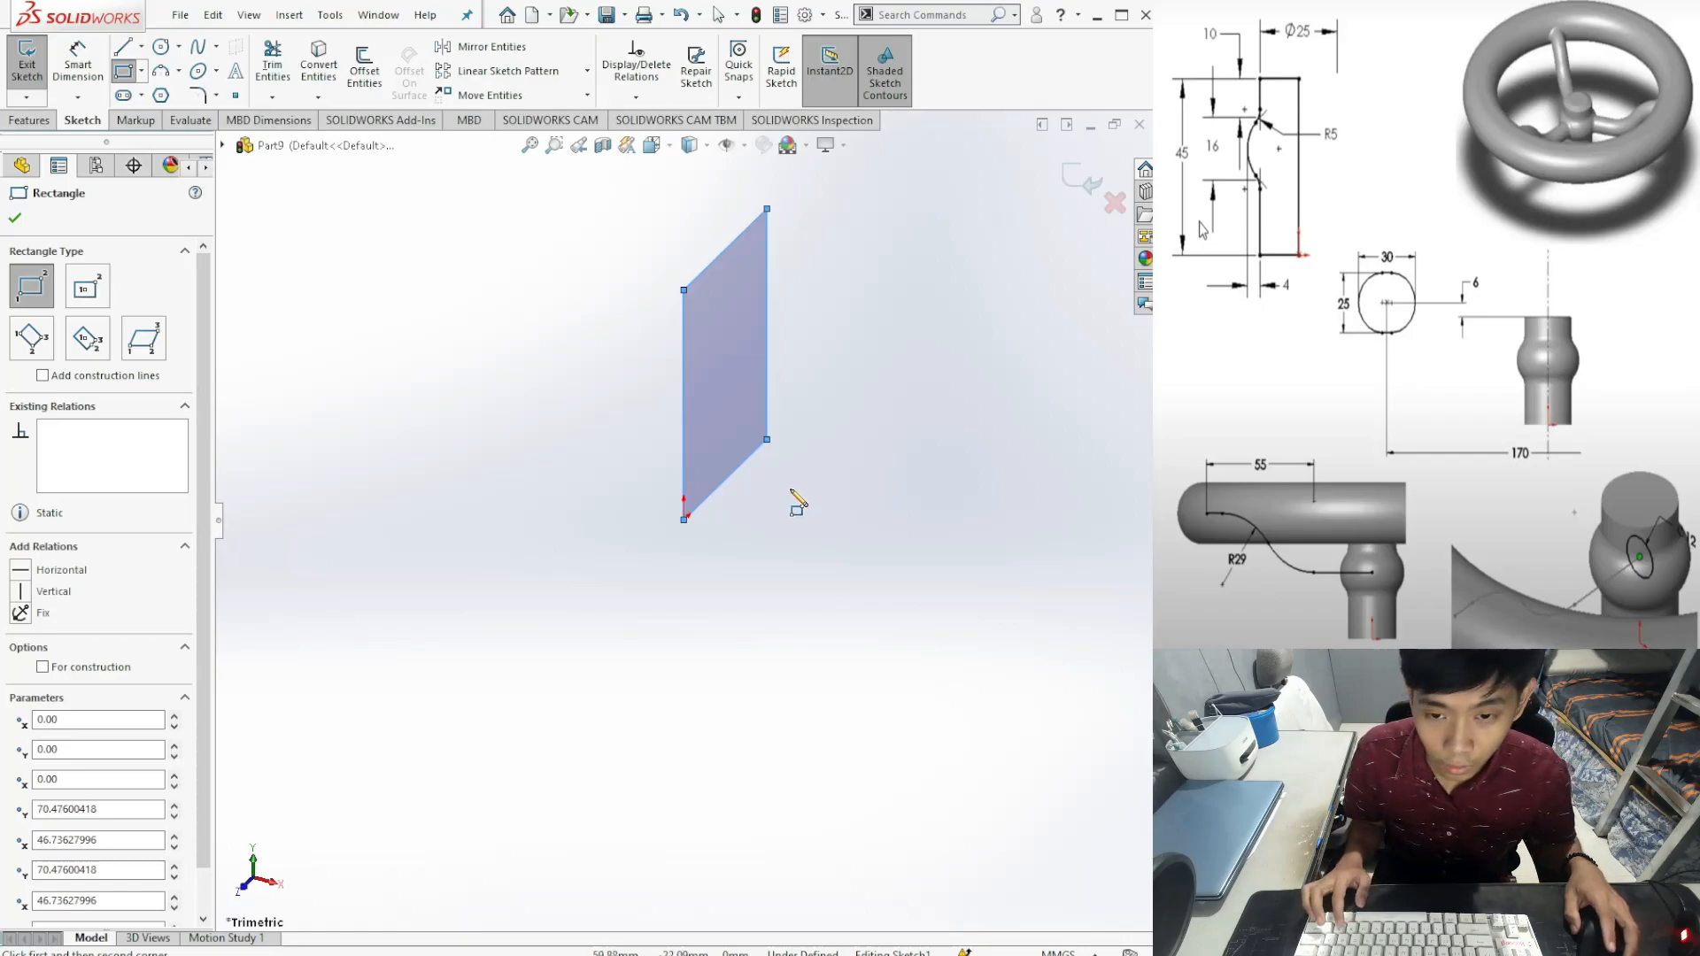
Step: Undo the trial rectangle and switch to the Right view orientation
key(ctrl+z)
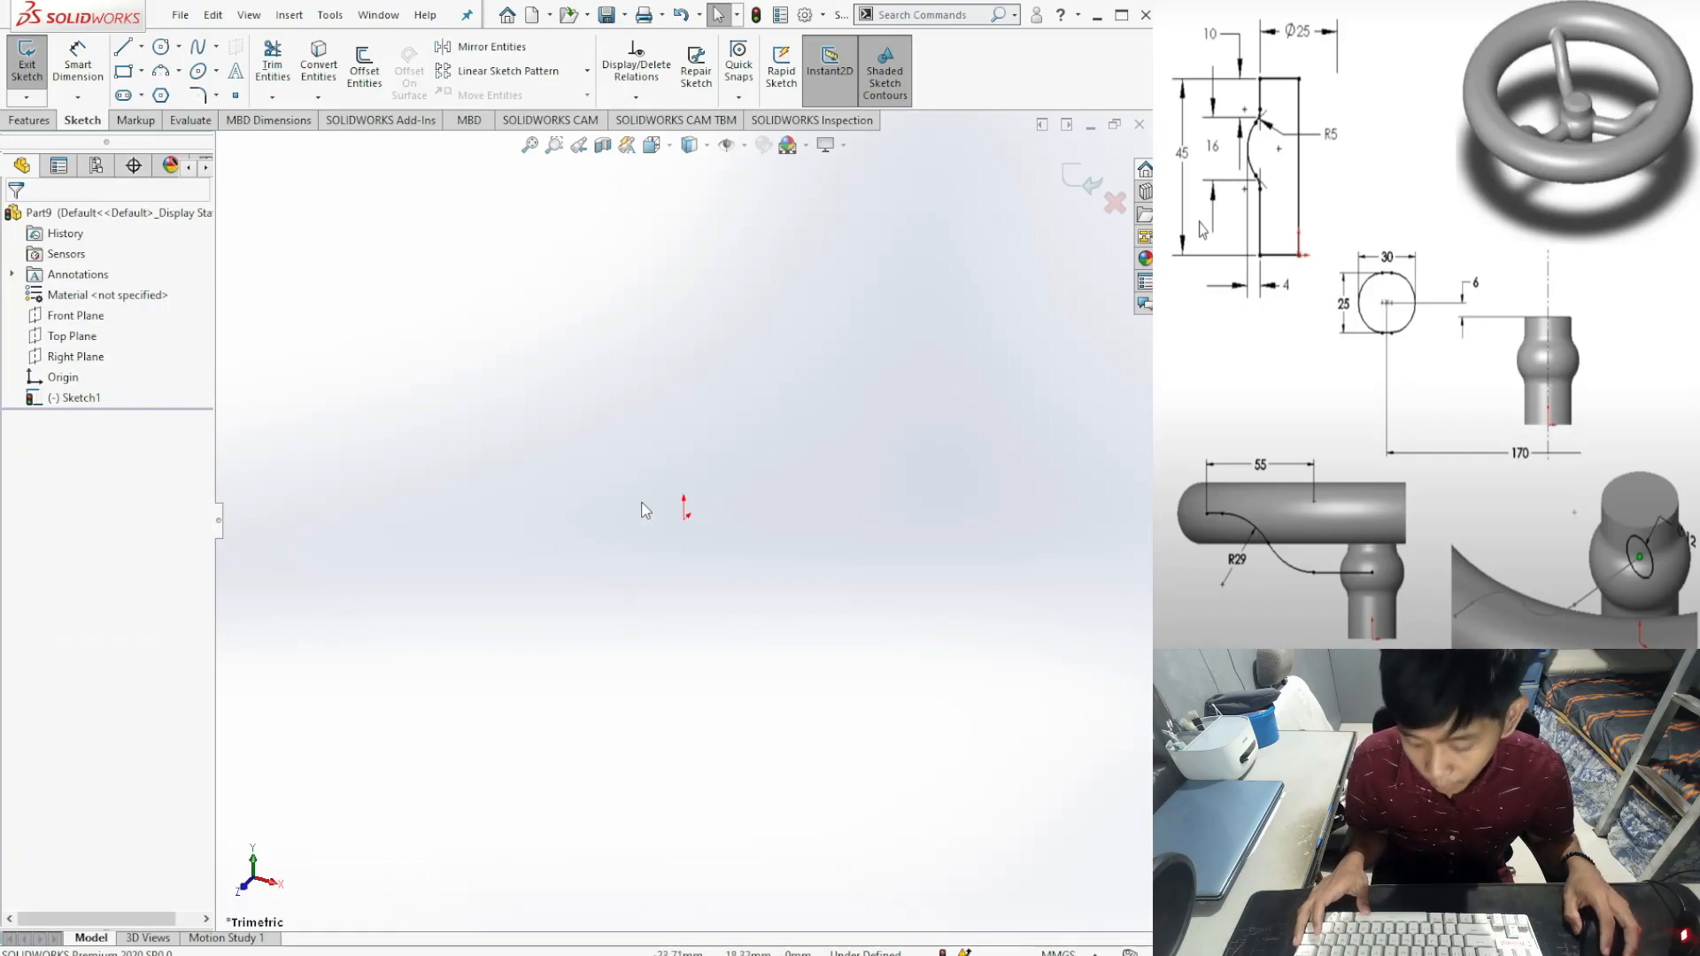
key(space)
key(space)
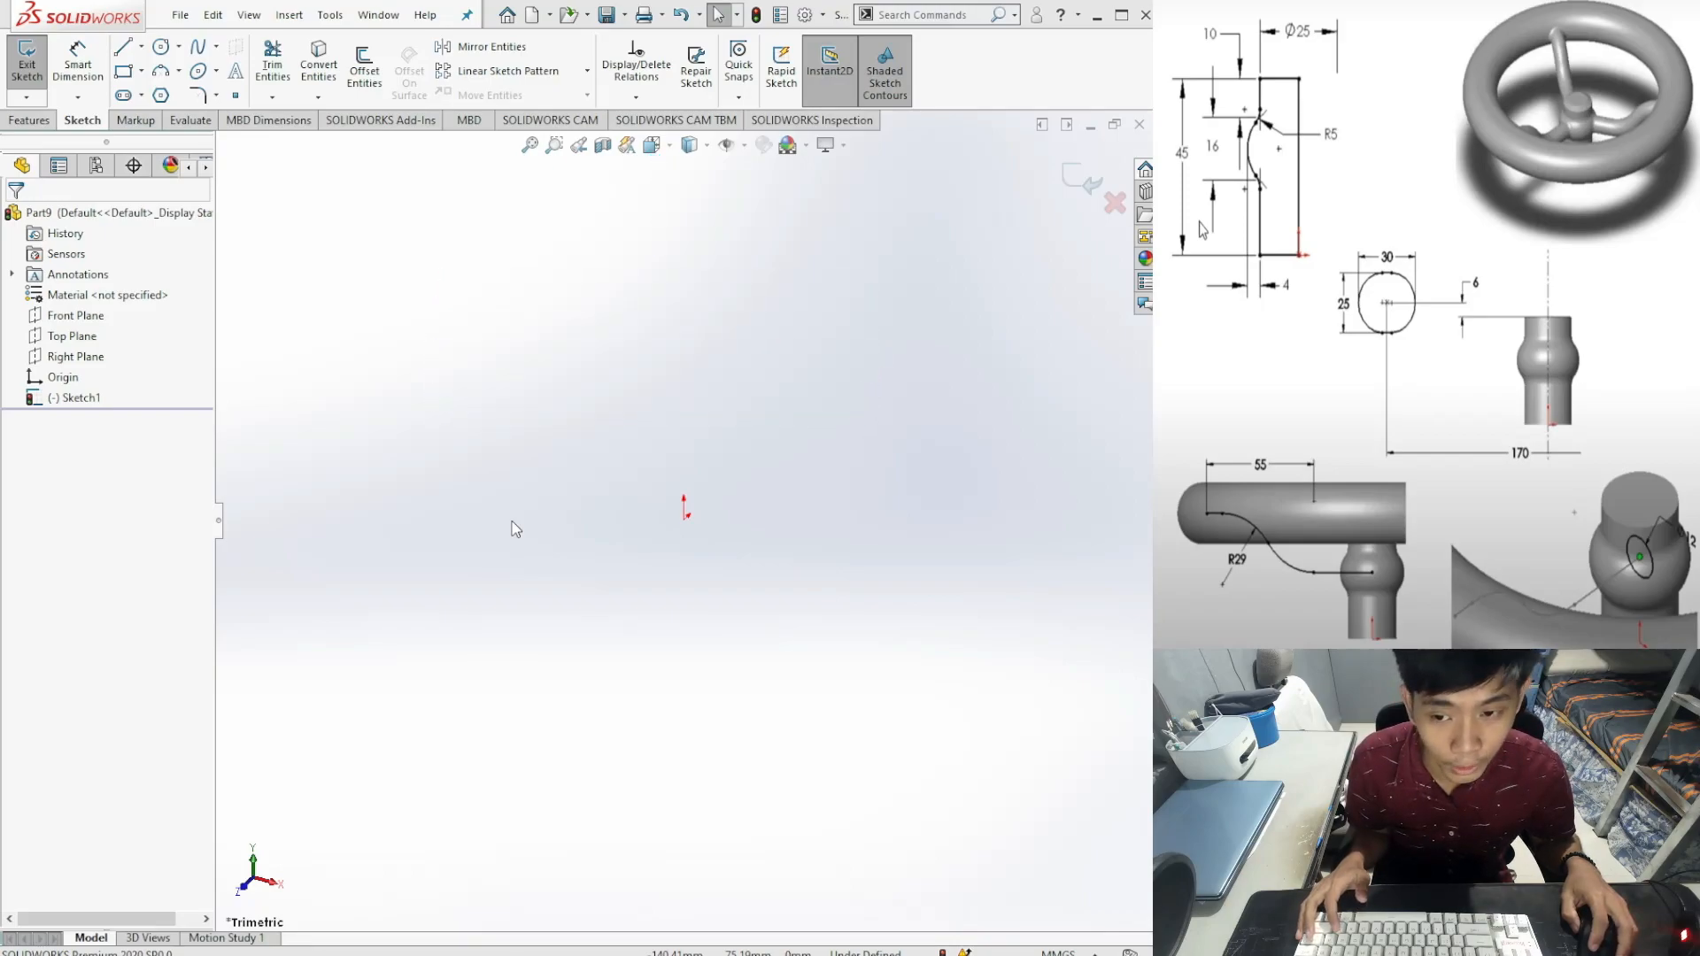
key(ctrl+4)
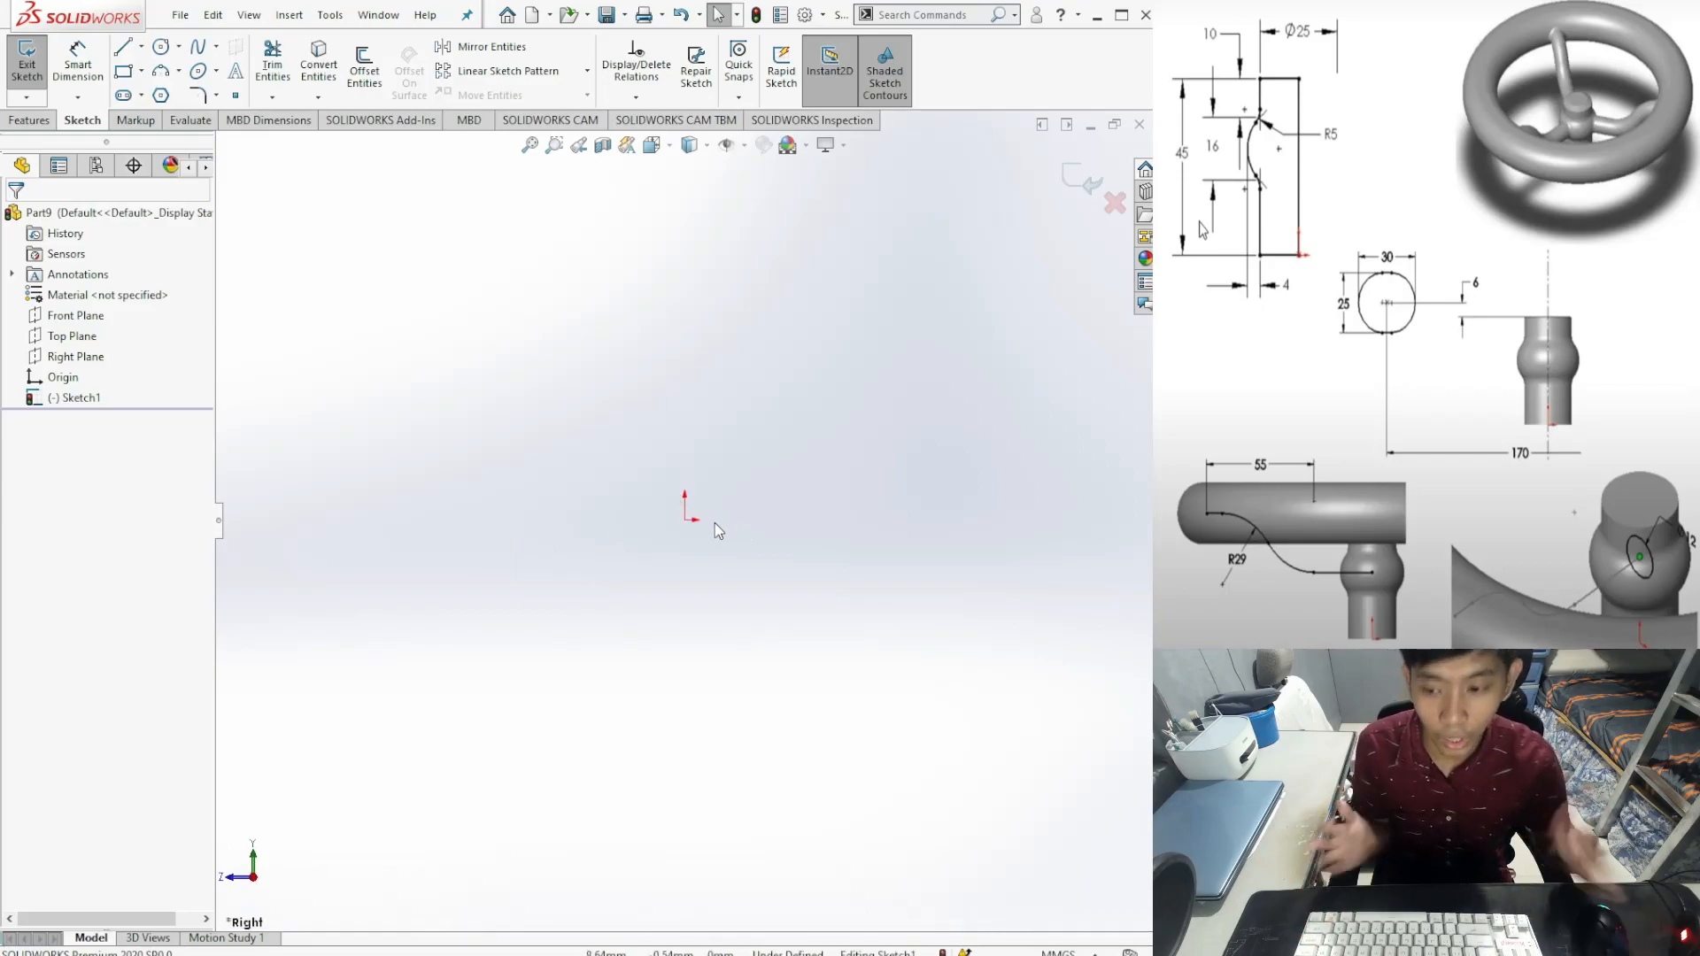
Step: Draw a corner rectangle from the origin, roughly 50 by 81 mm
click(122, 72)
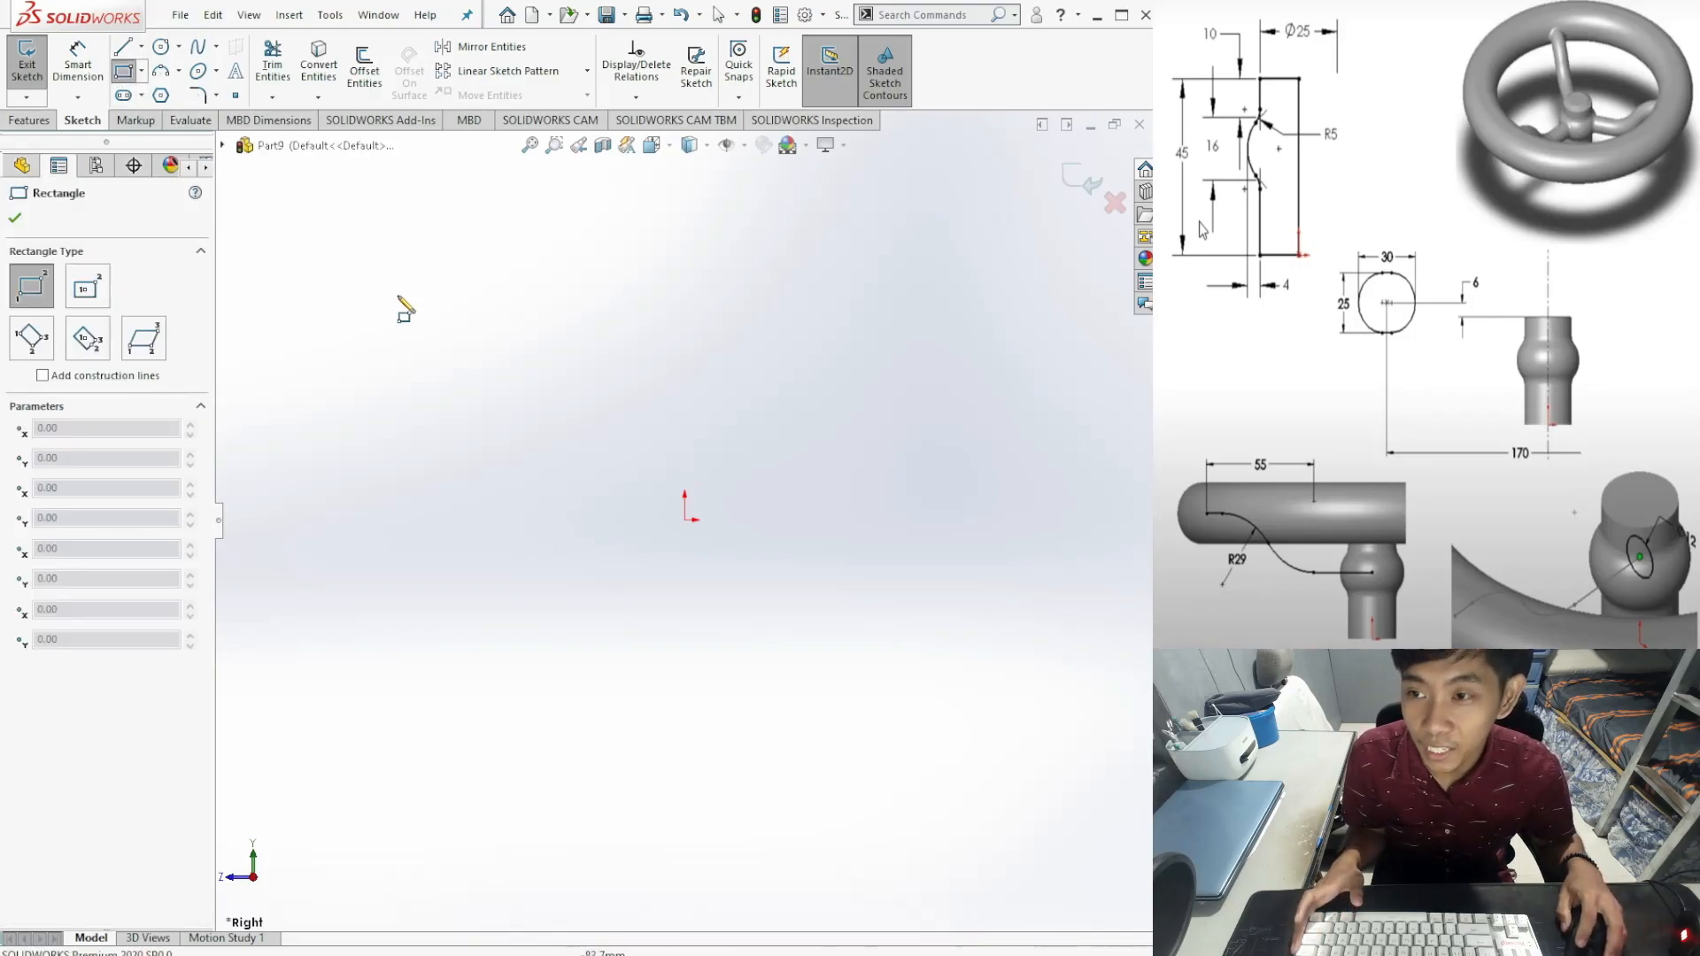
click(686, 520)
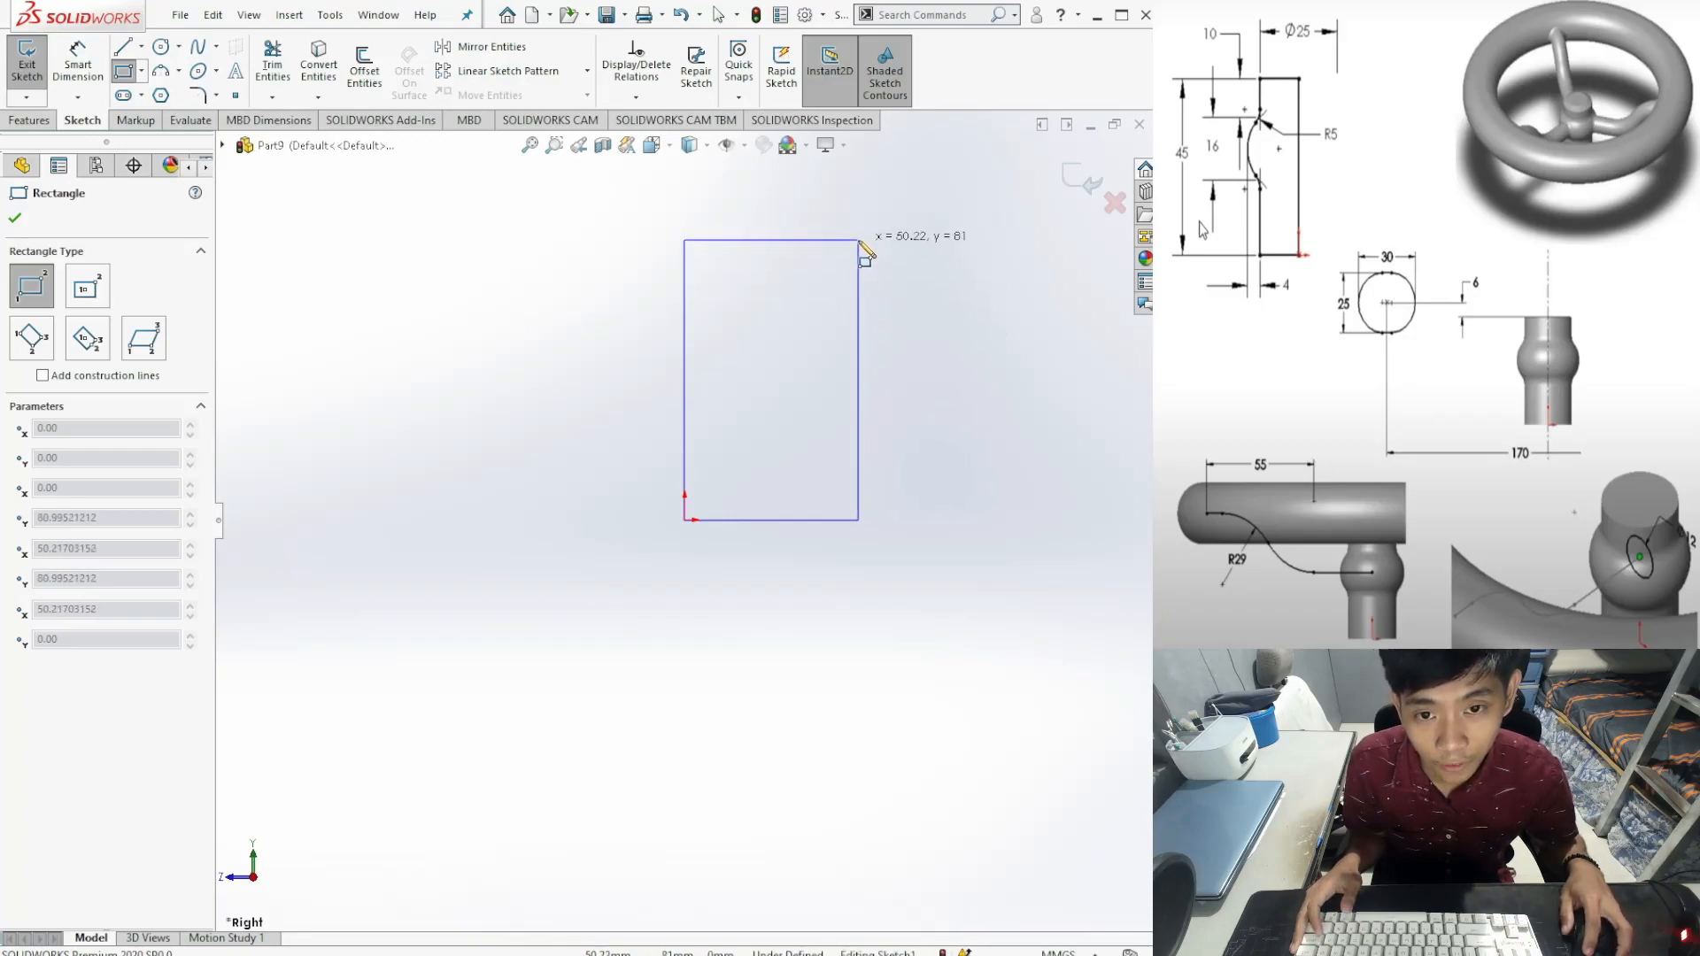
click(859, 240)
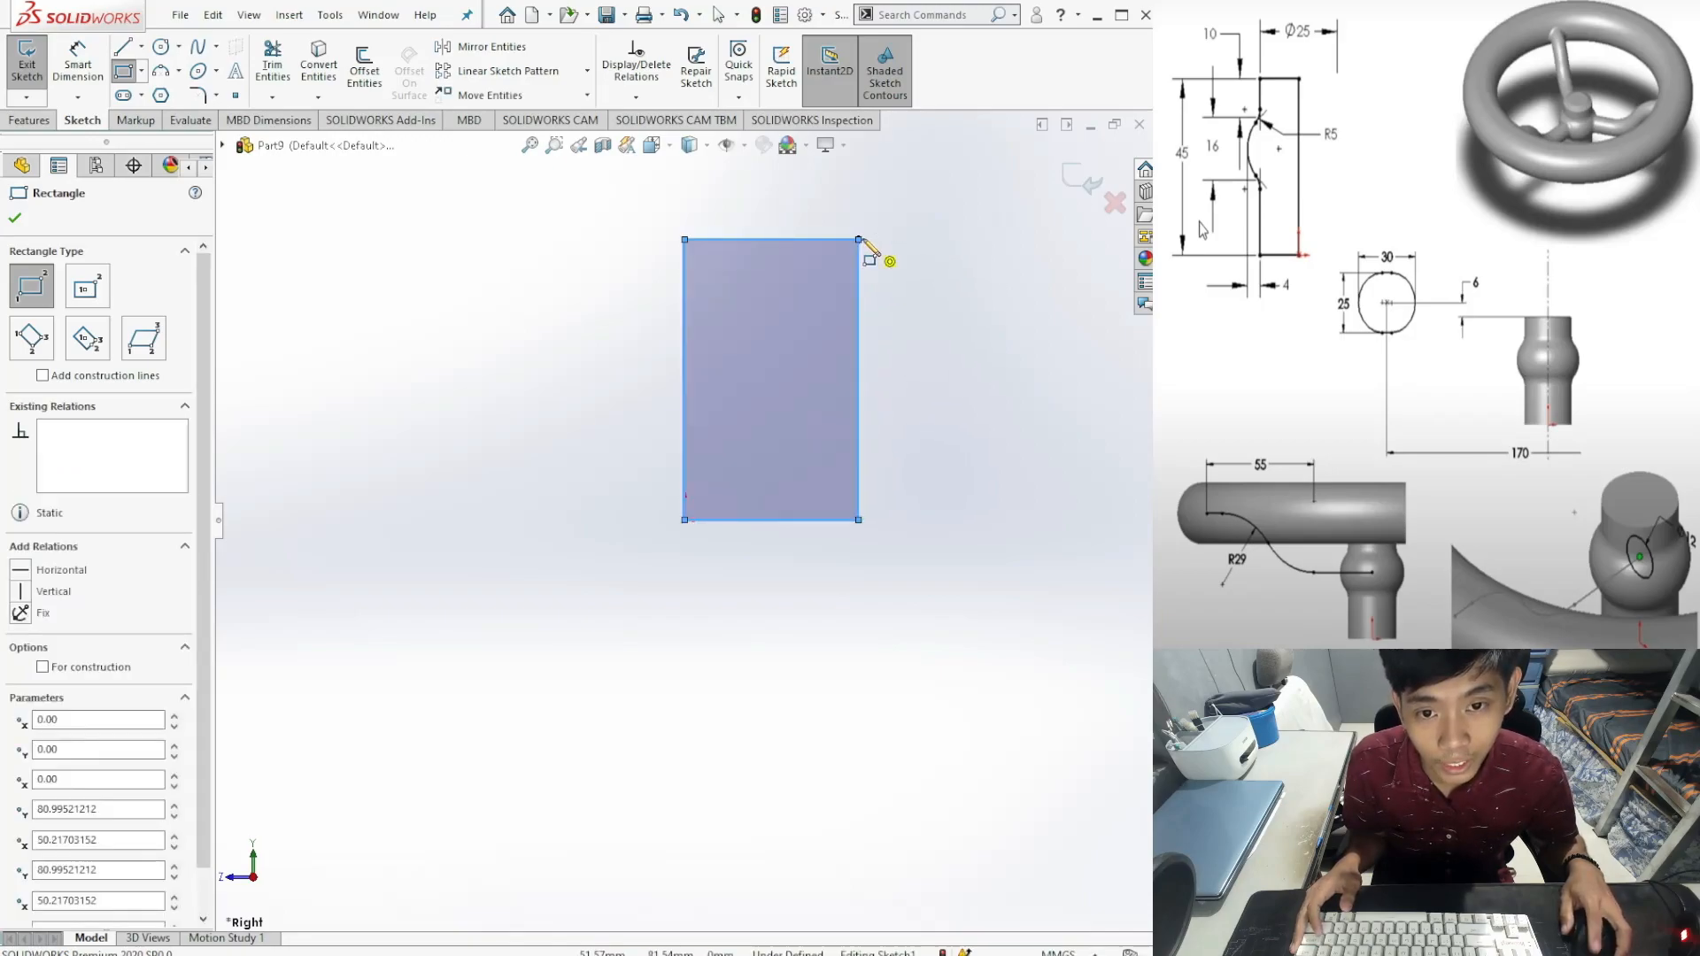
Step: Add an 81.00 height dimension to the rectangle's left edge
click(89, 69)
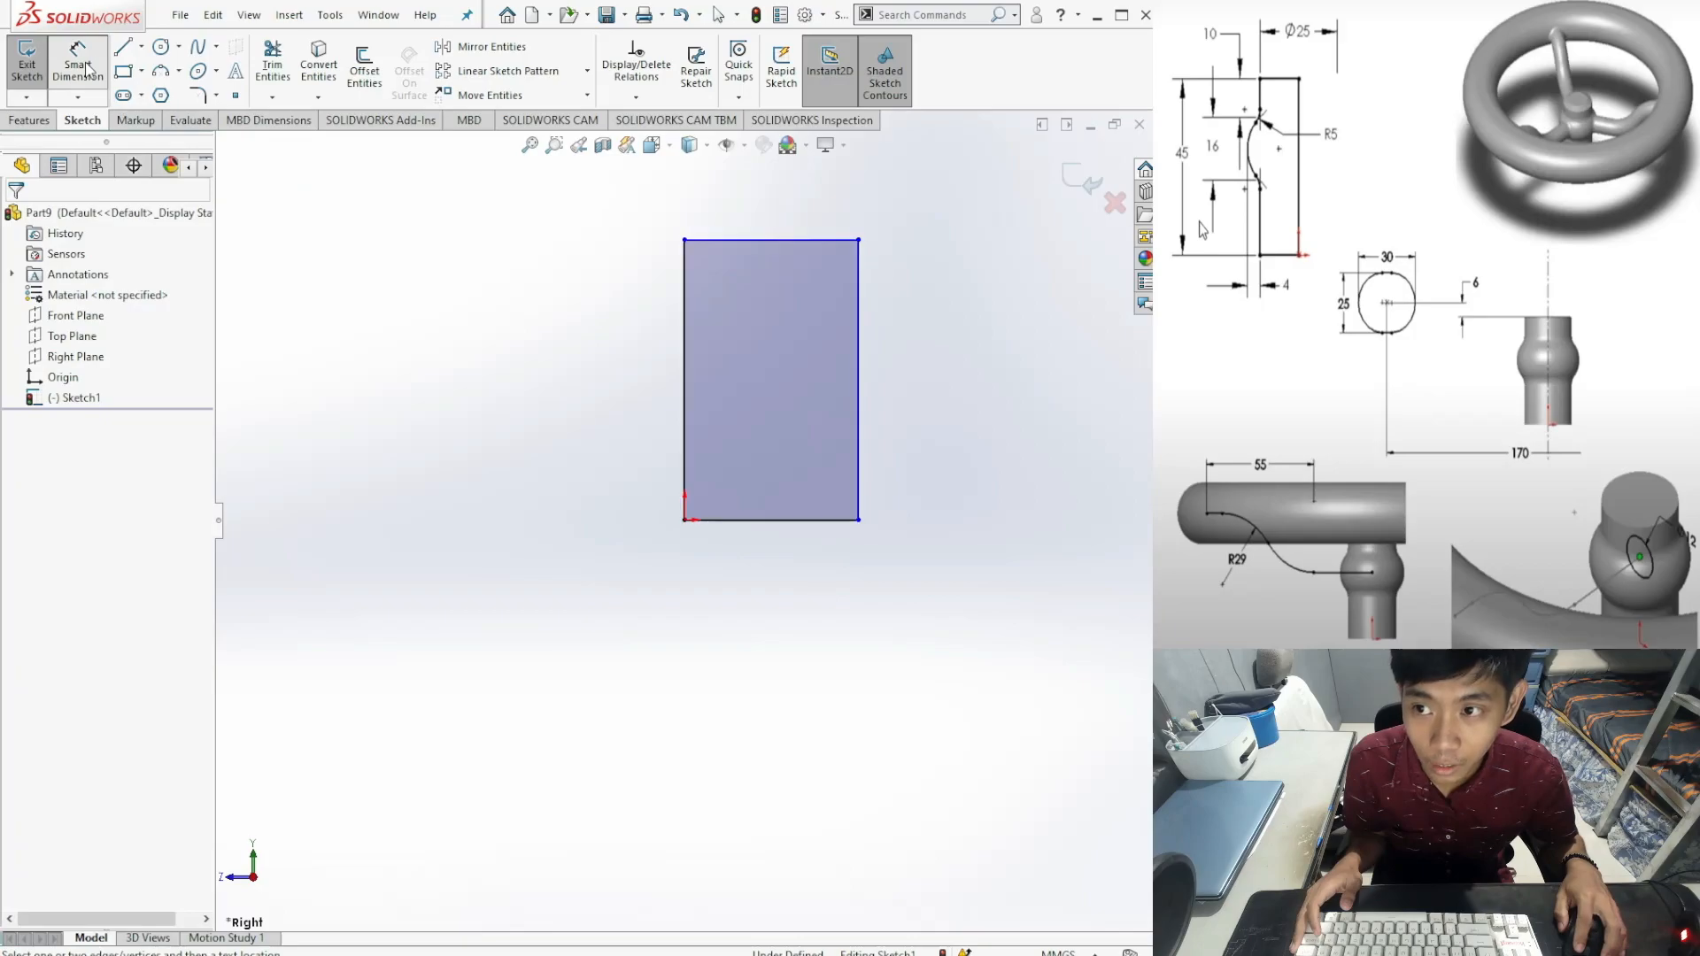
click(685, 359)
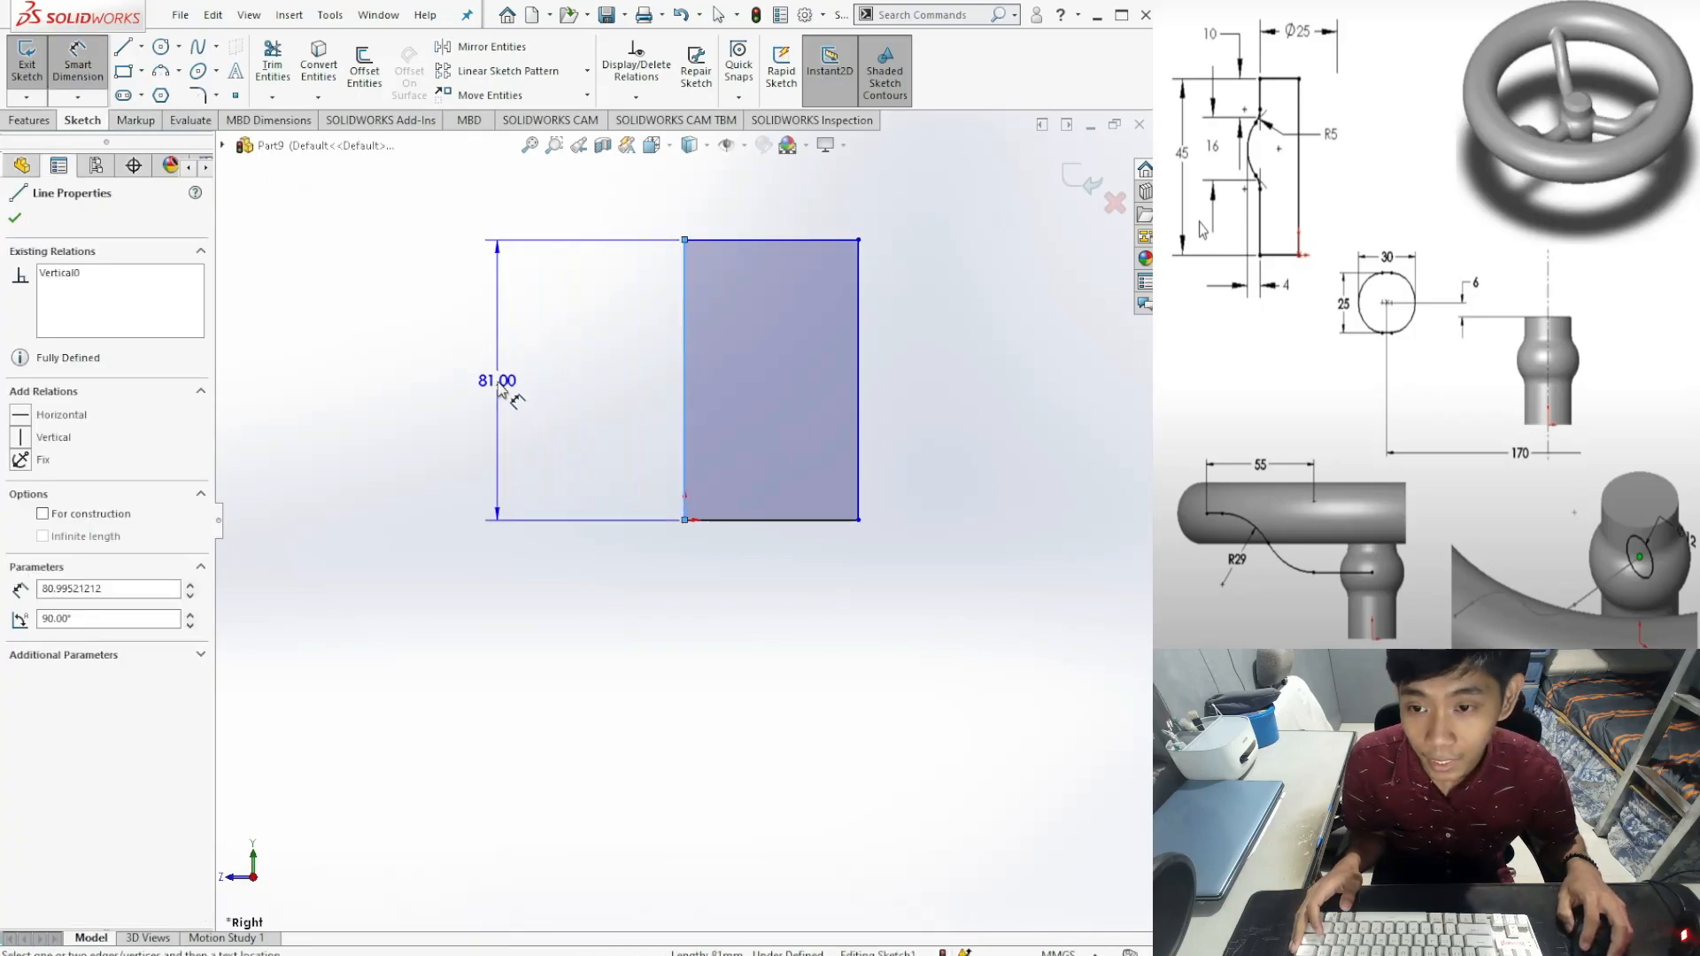
click(498, 376)
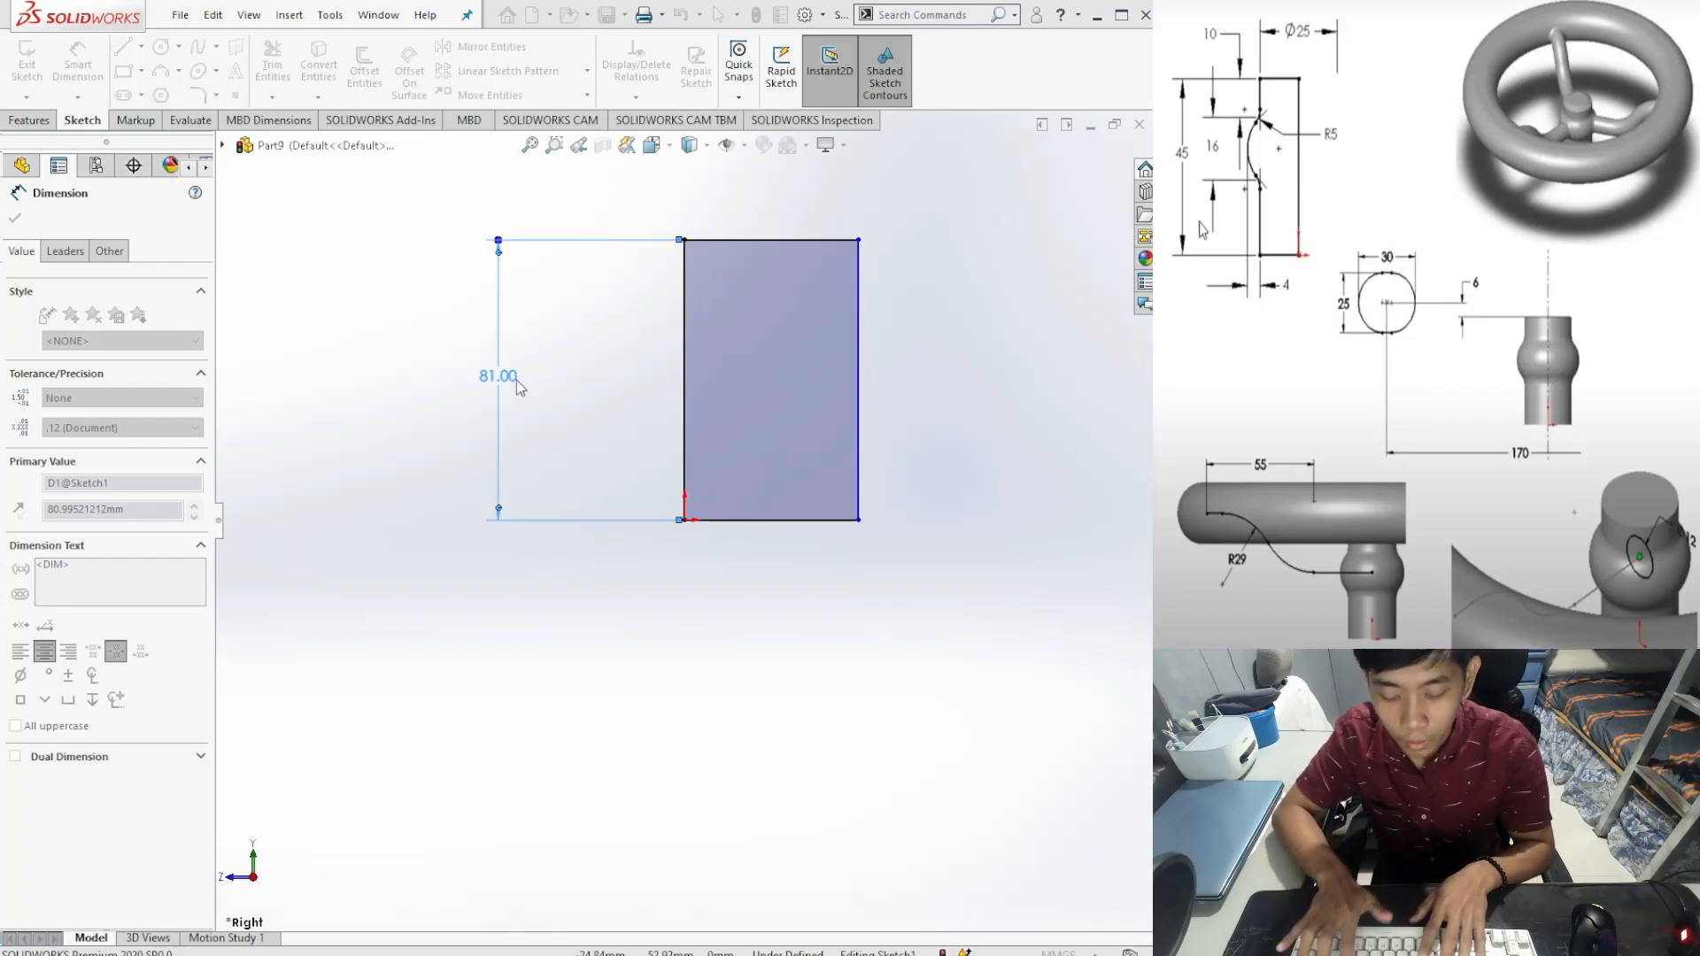
Step: Change the height dimension to 45 and dimension the top edge at 25 mm
text(45)
key(Return)
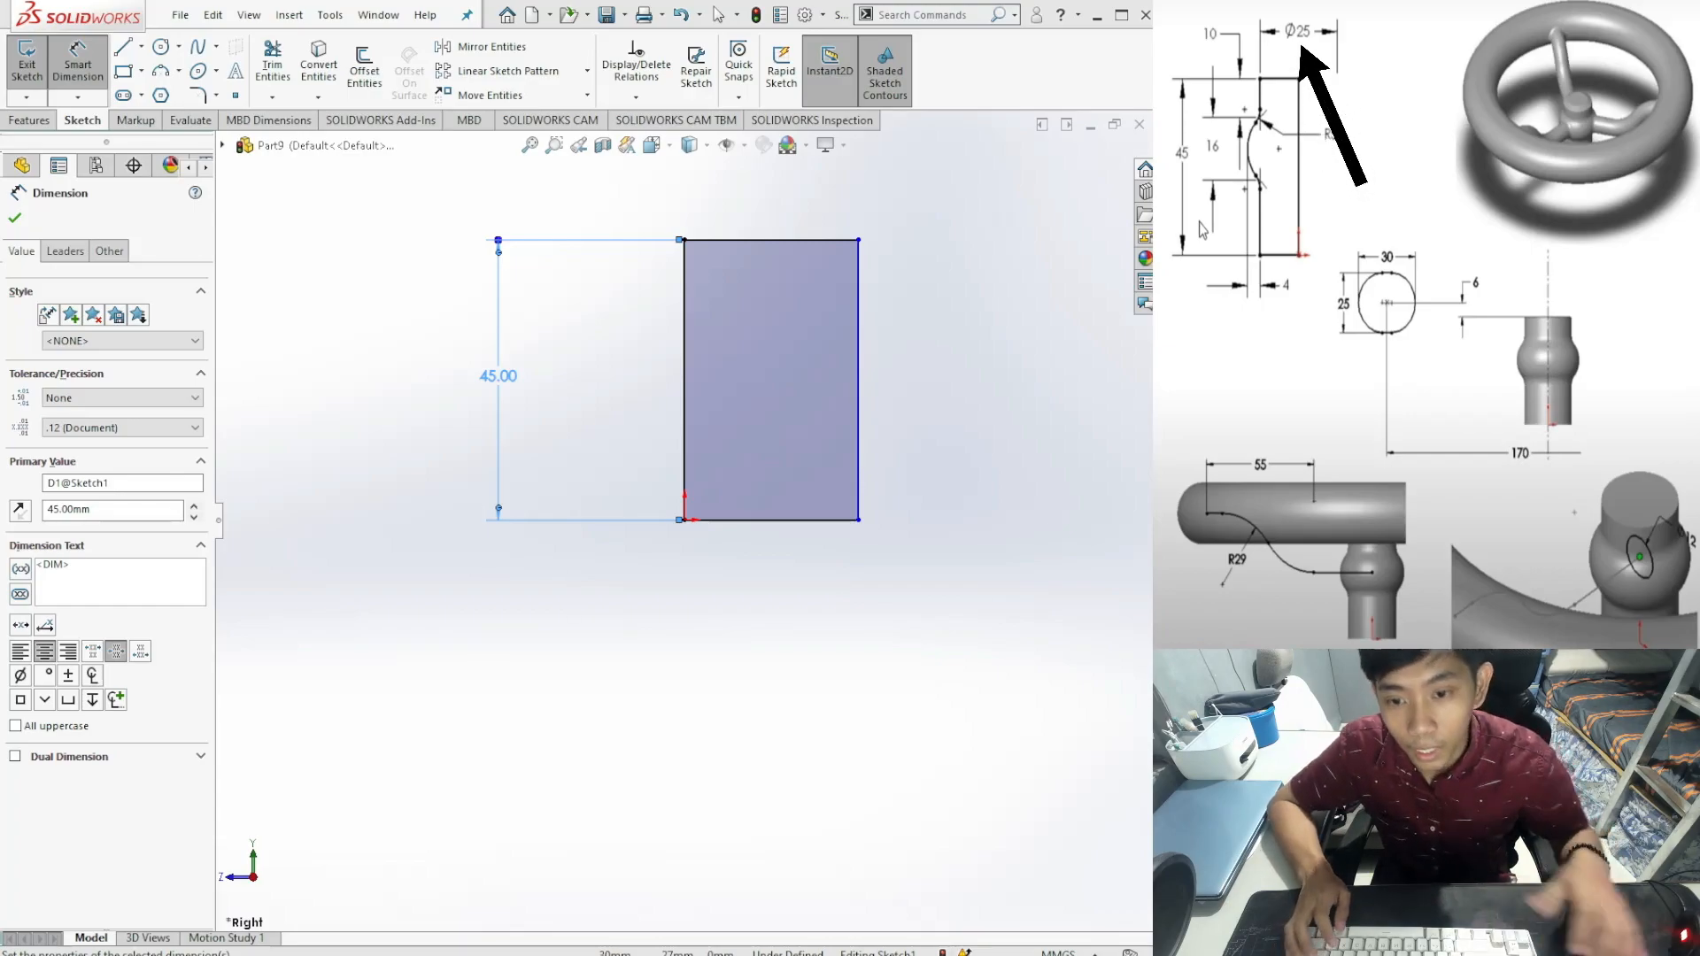
click(791, 239)
click(813, 206)
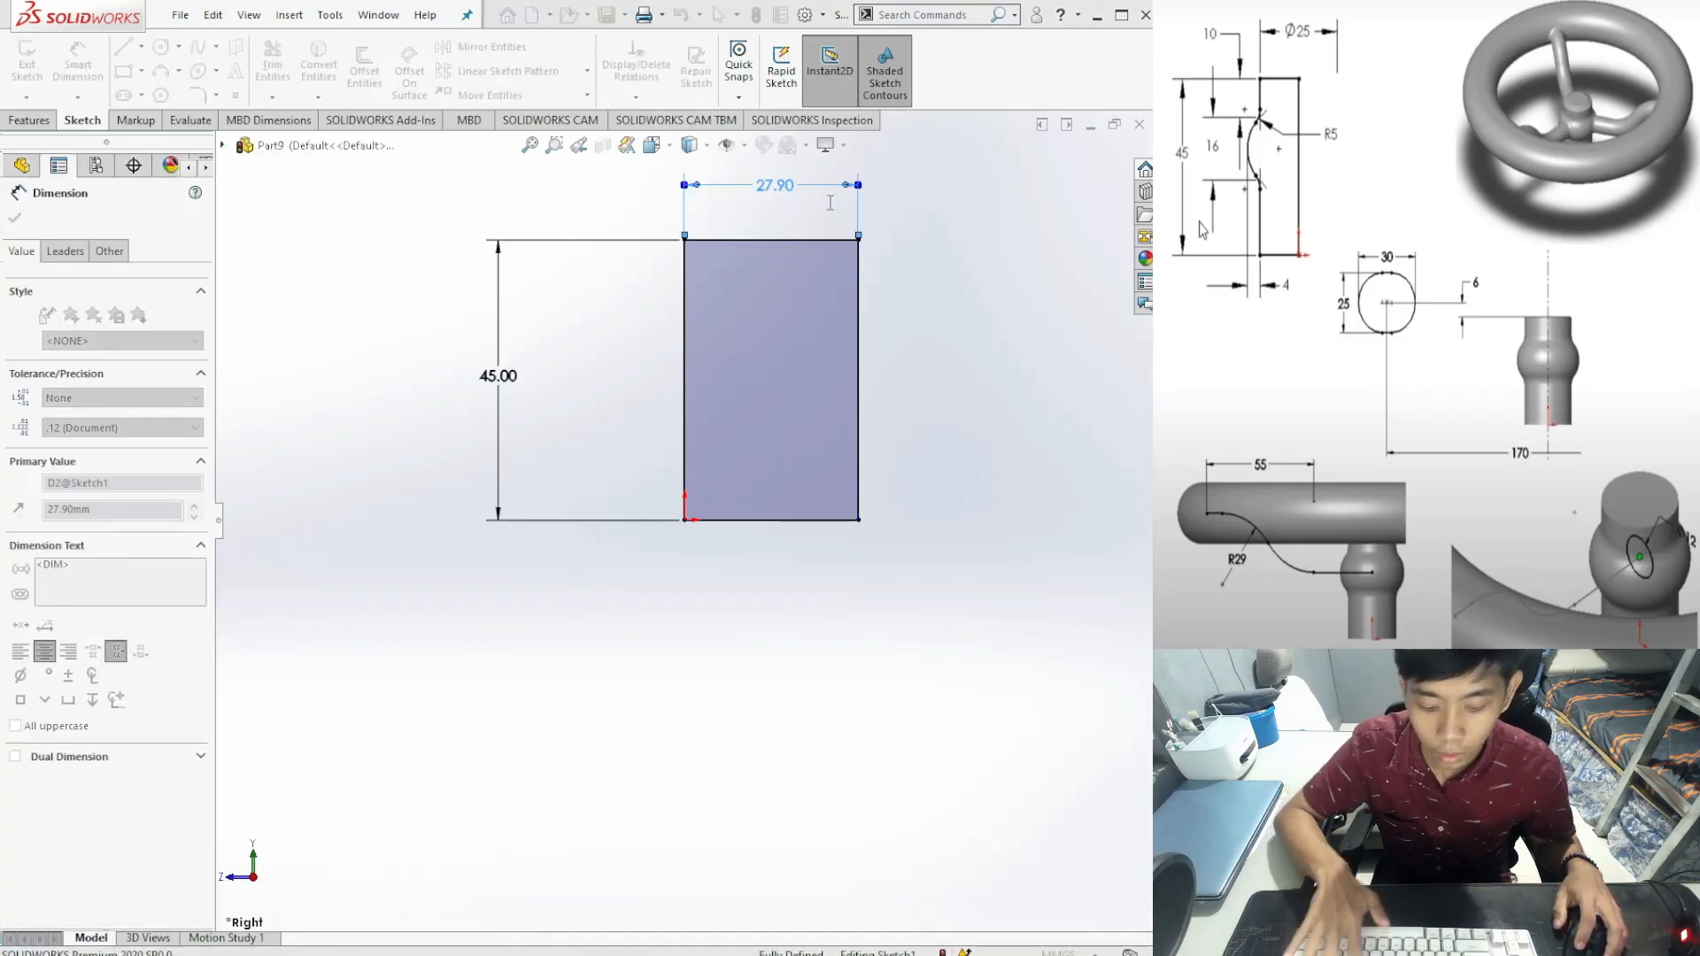
text(25)
key(Return)
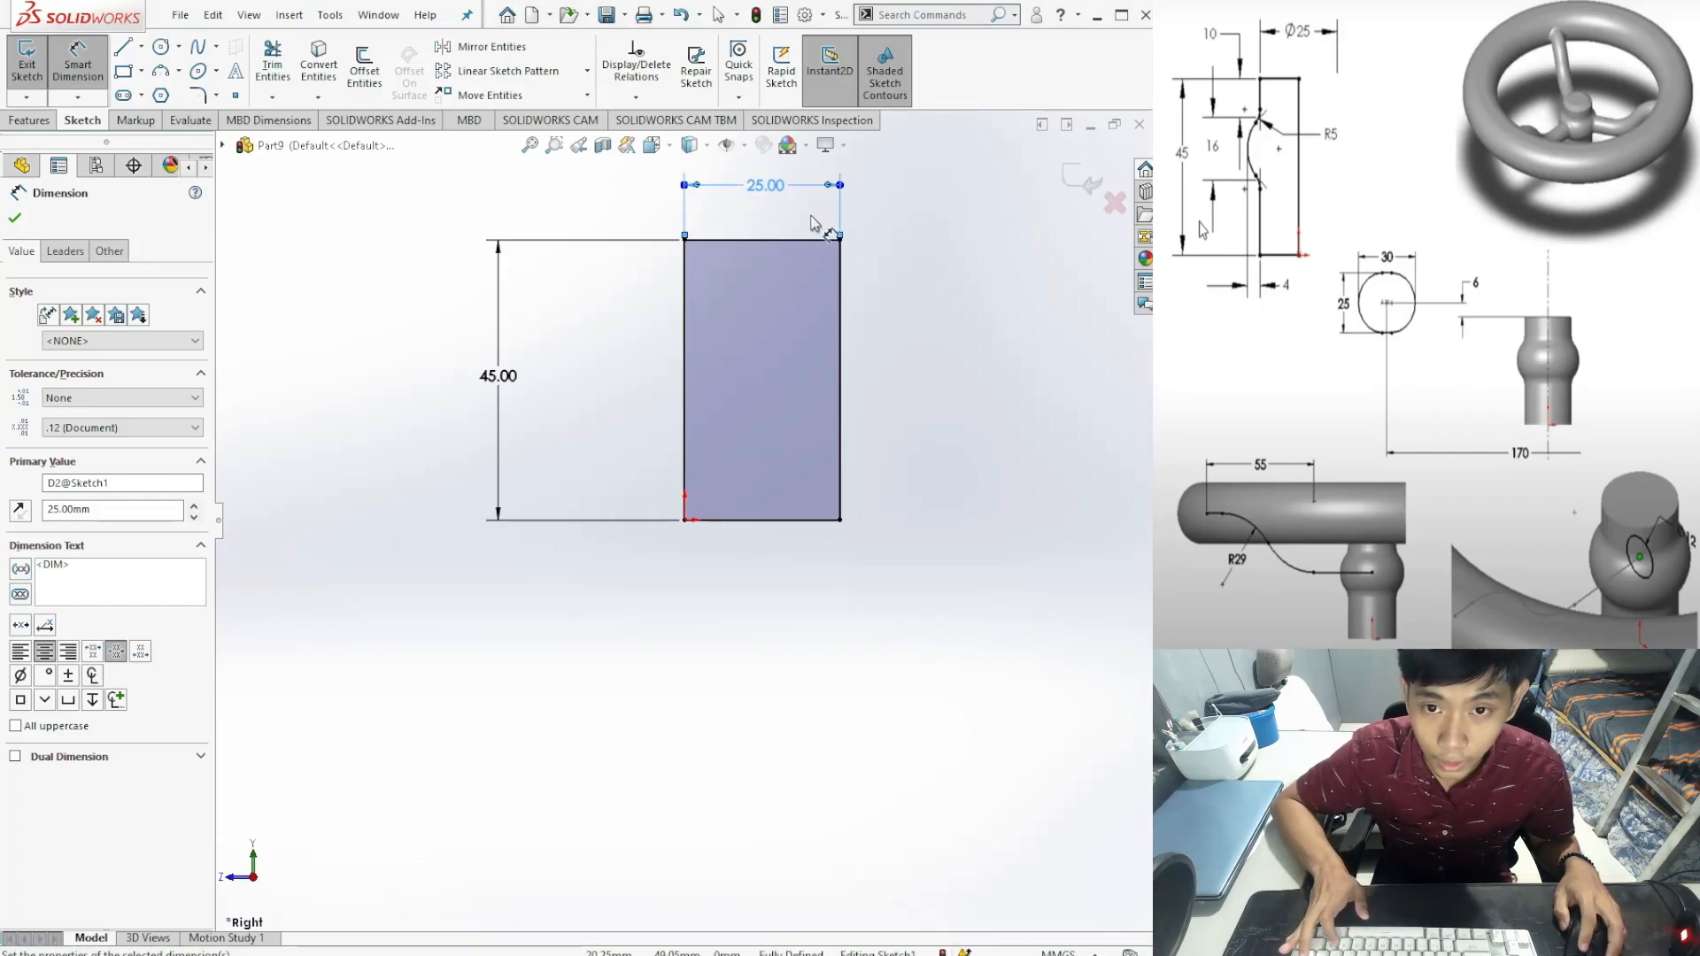
key(Escape)
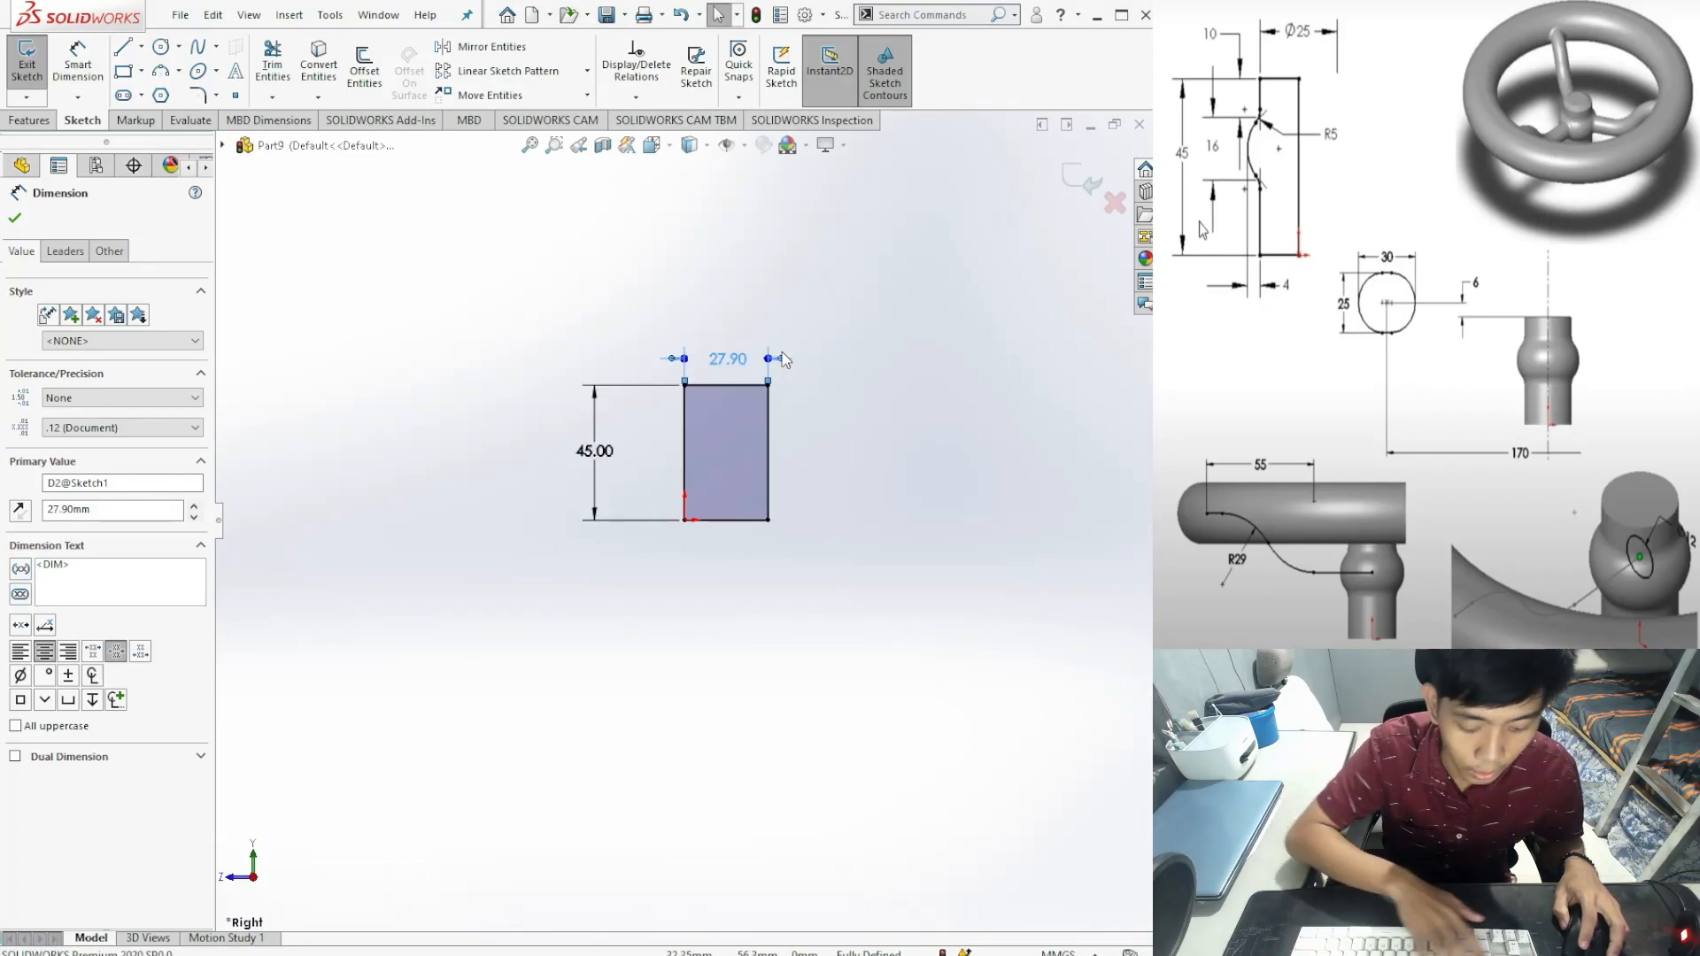
key(Escape)
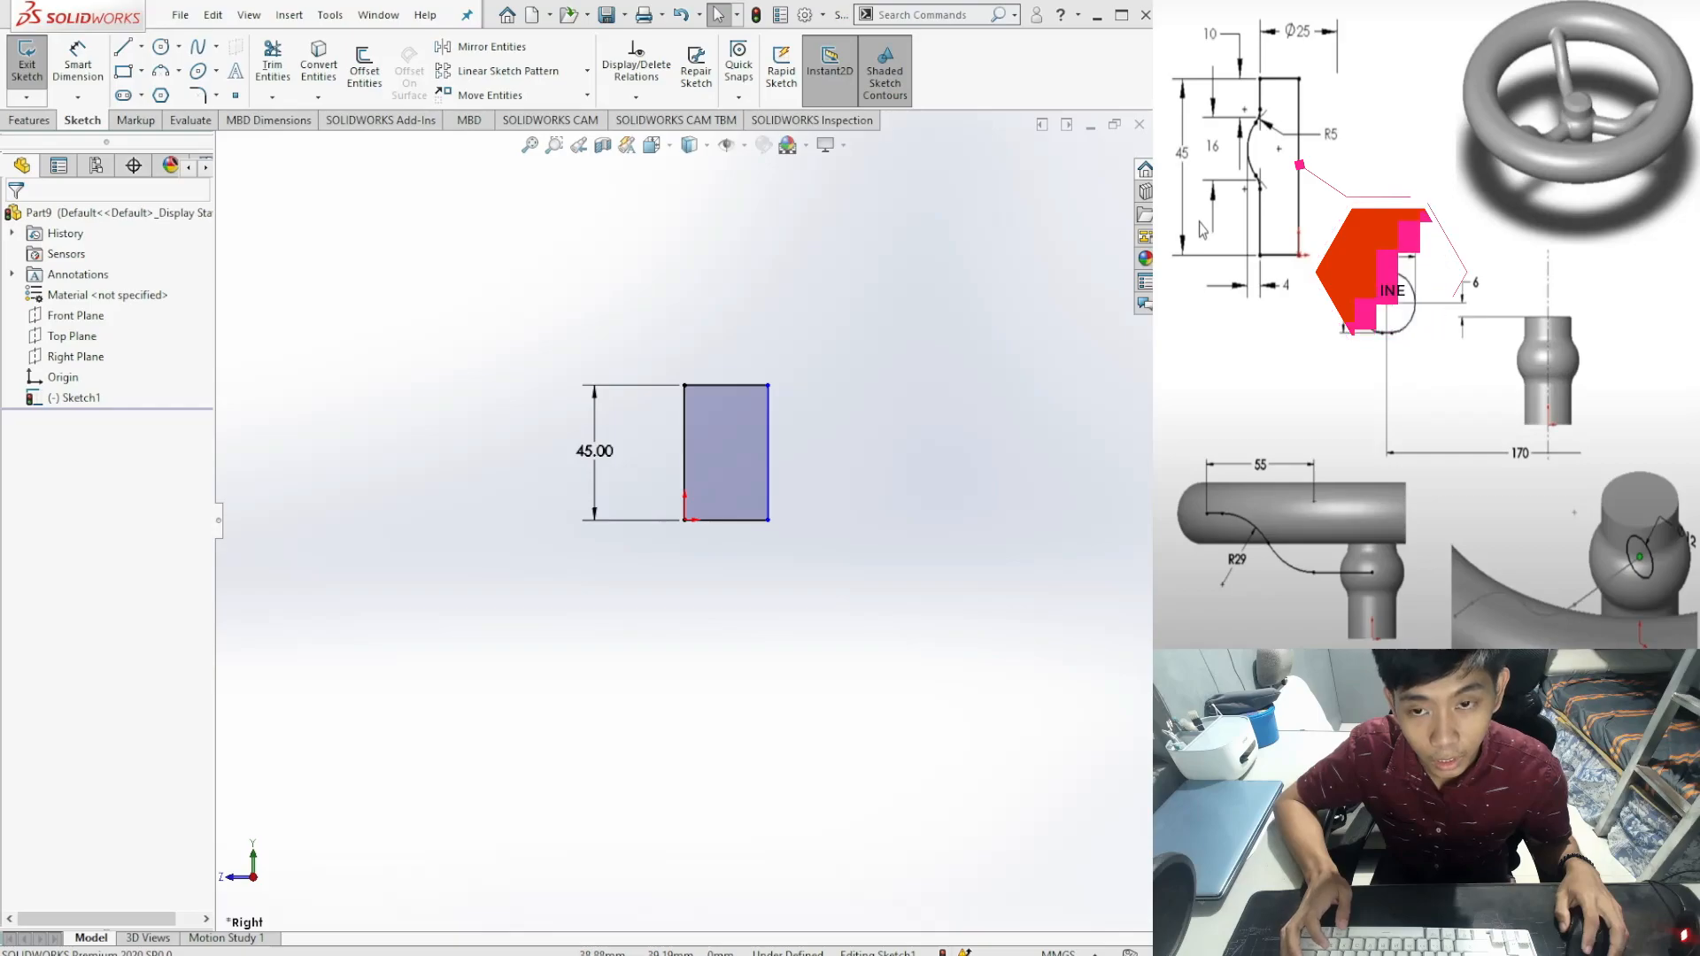
Step: Convert the rectangle's right edge to a construction line, keeping the left line solid
click(768, 447)
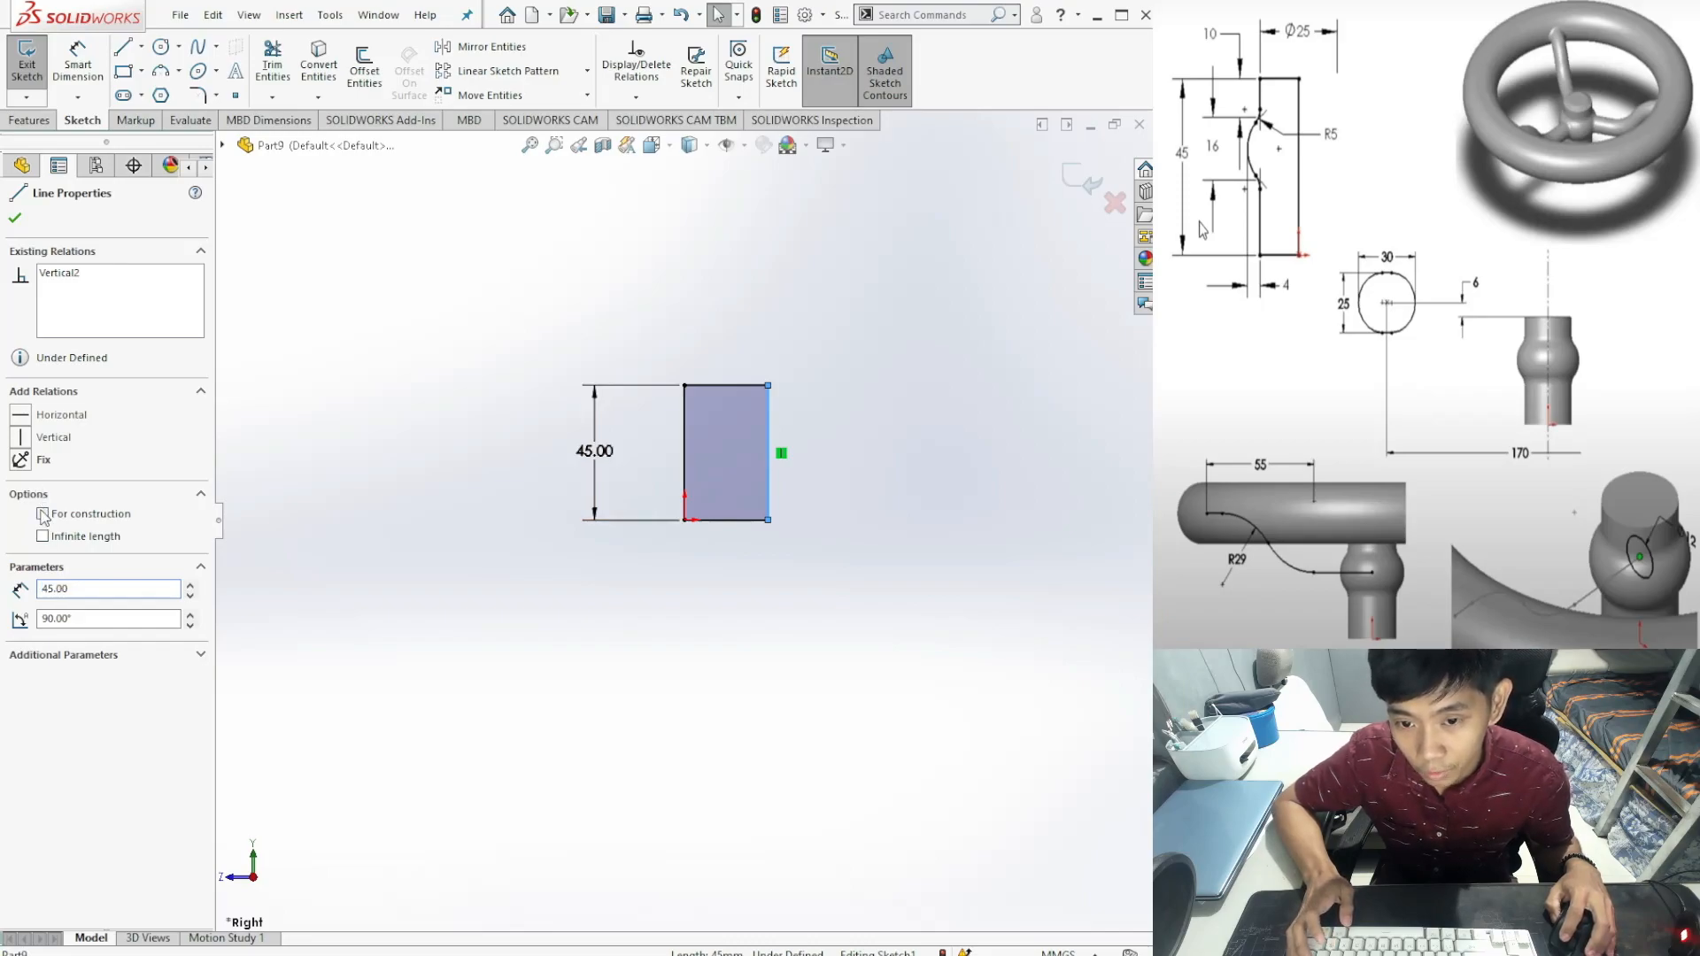
click(43, 514)
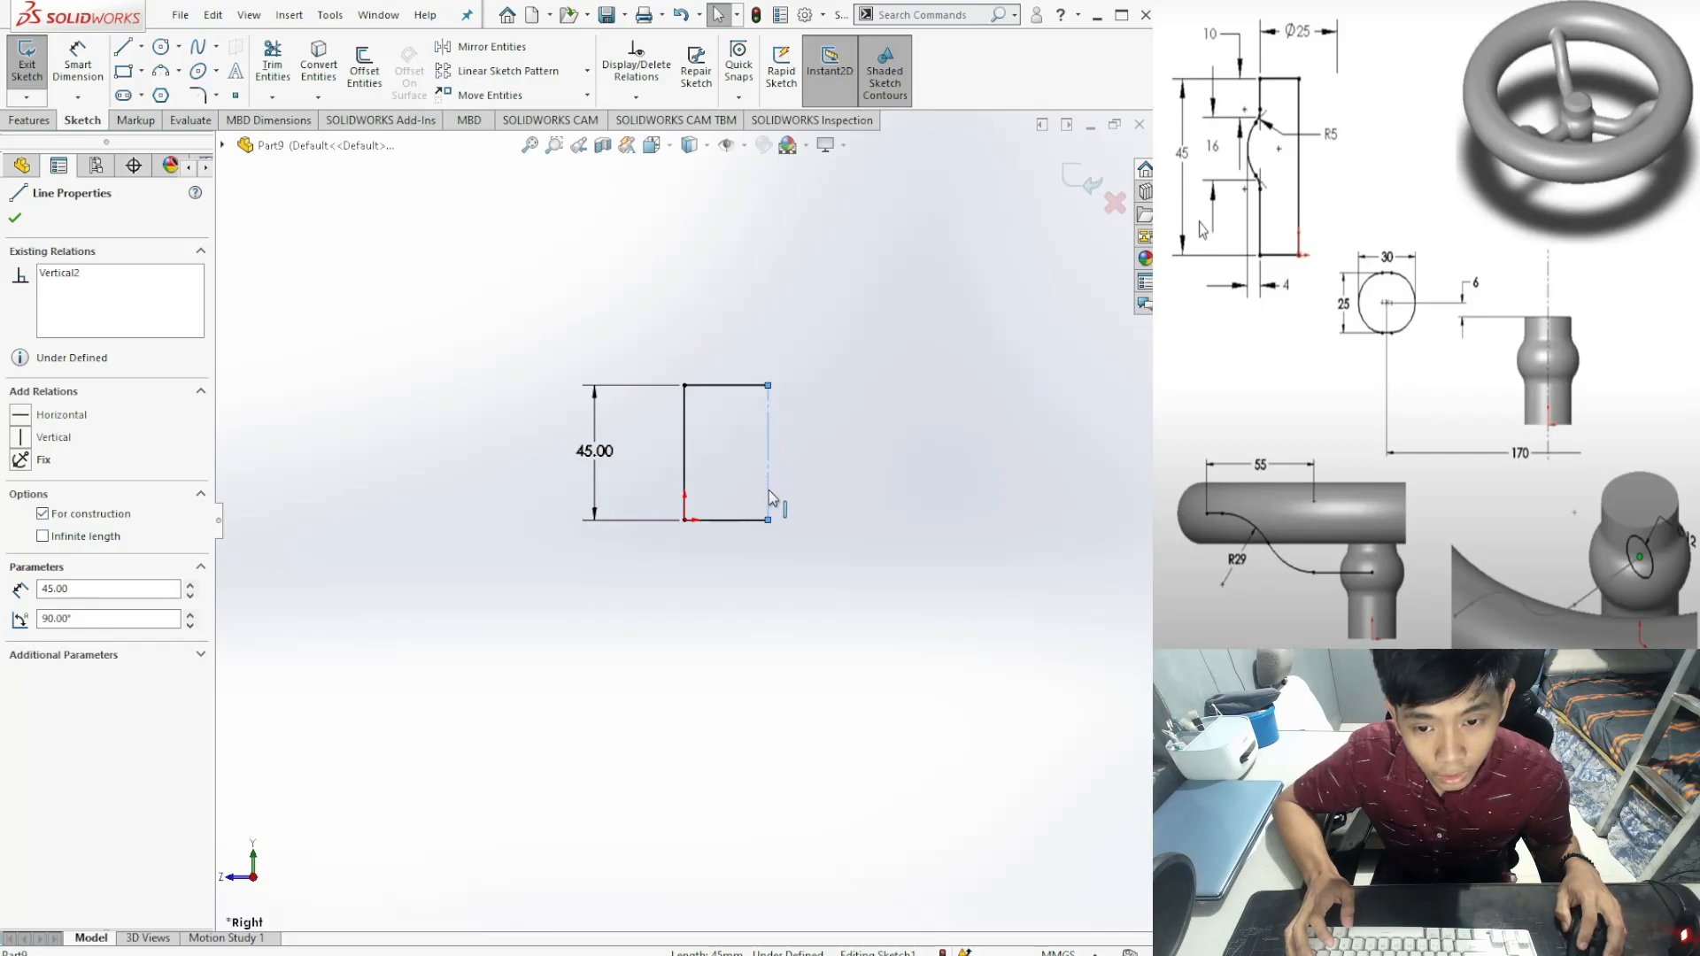
click(685, 491)
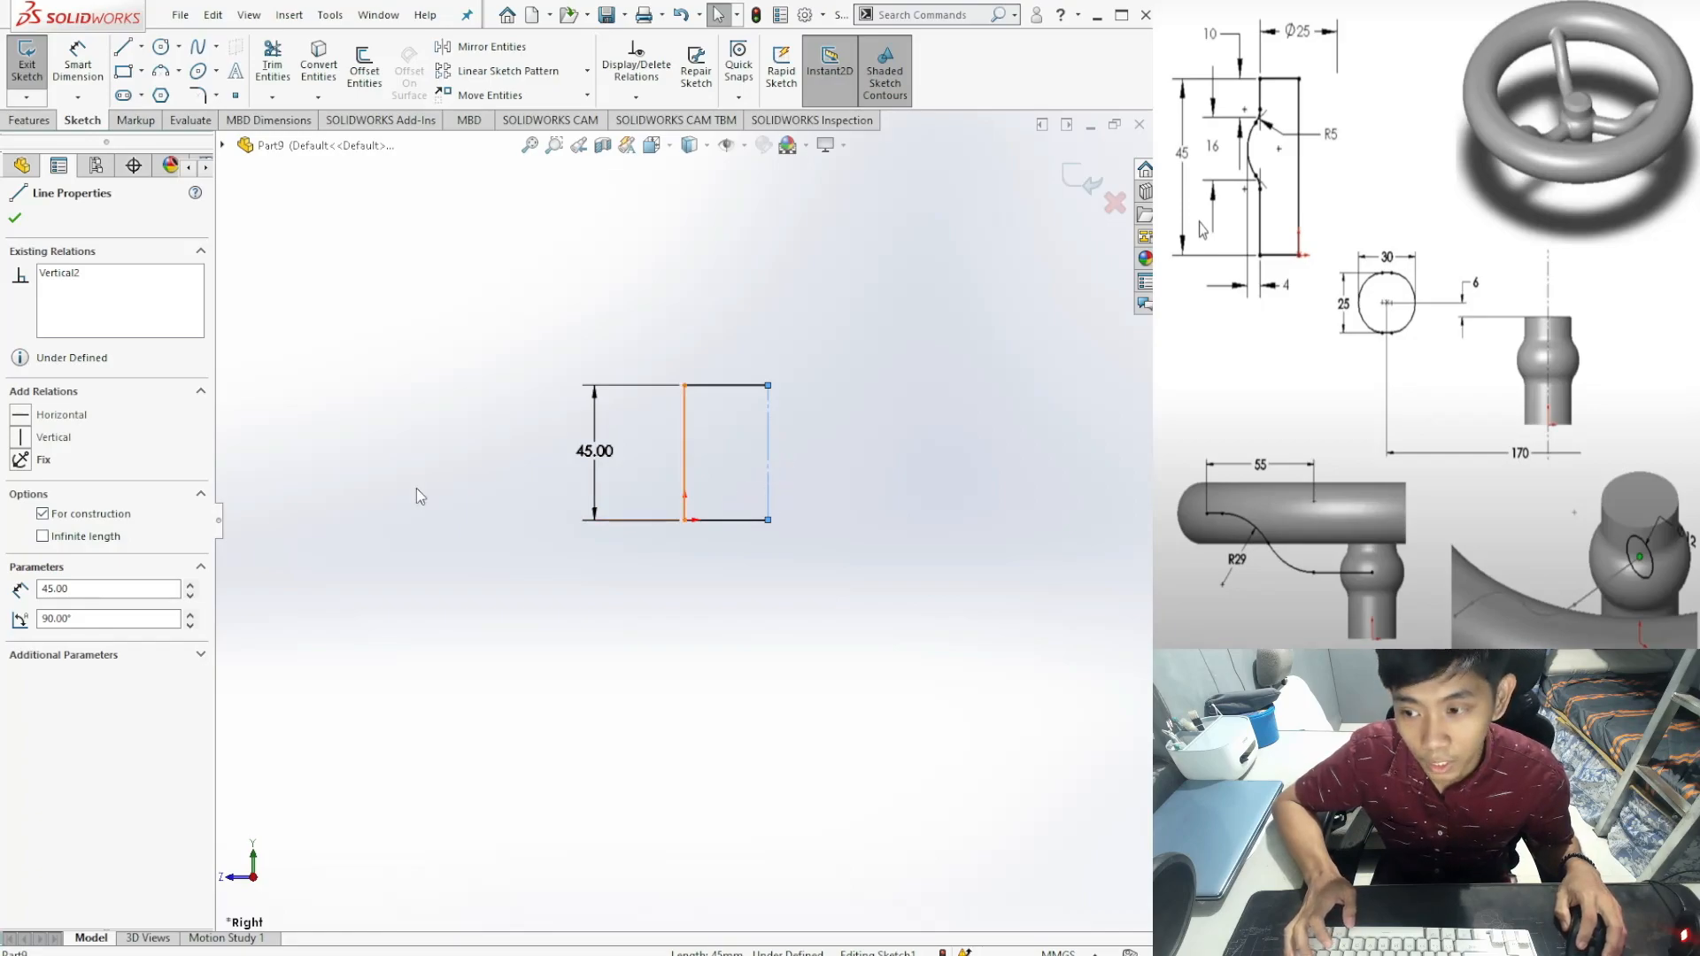
click(44, 515)
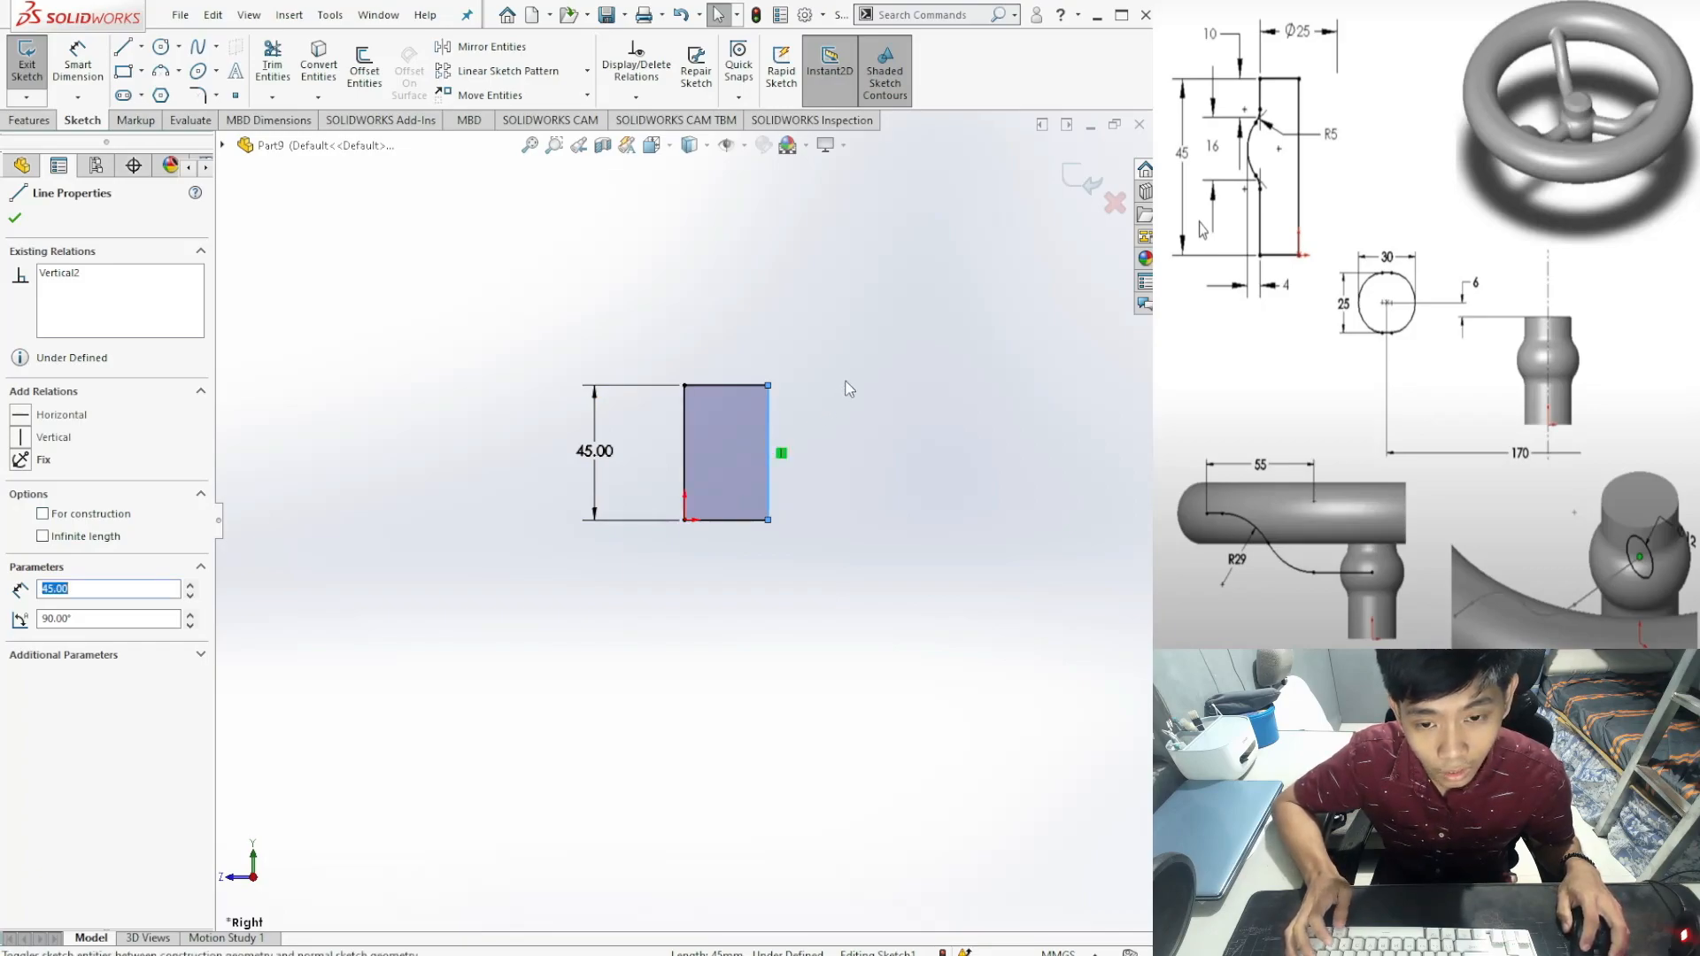
click(831, 442)
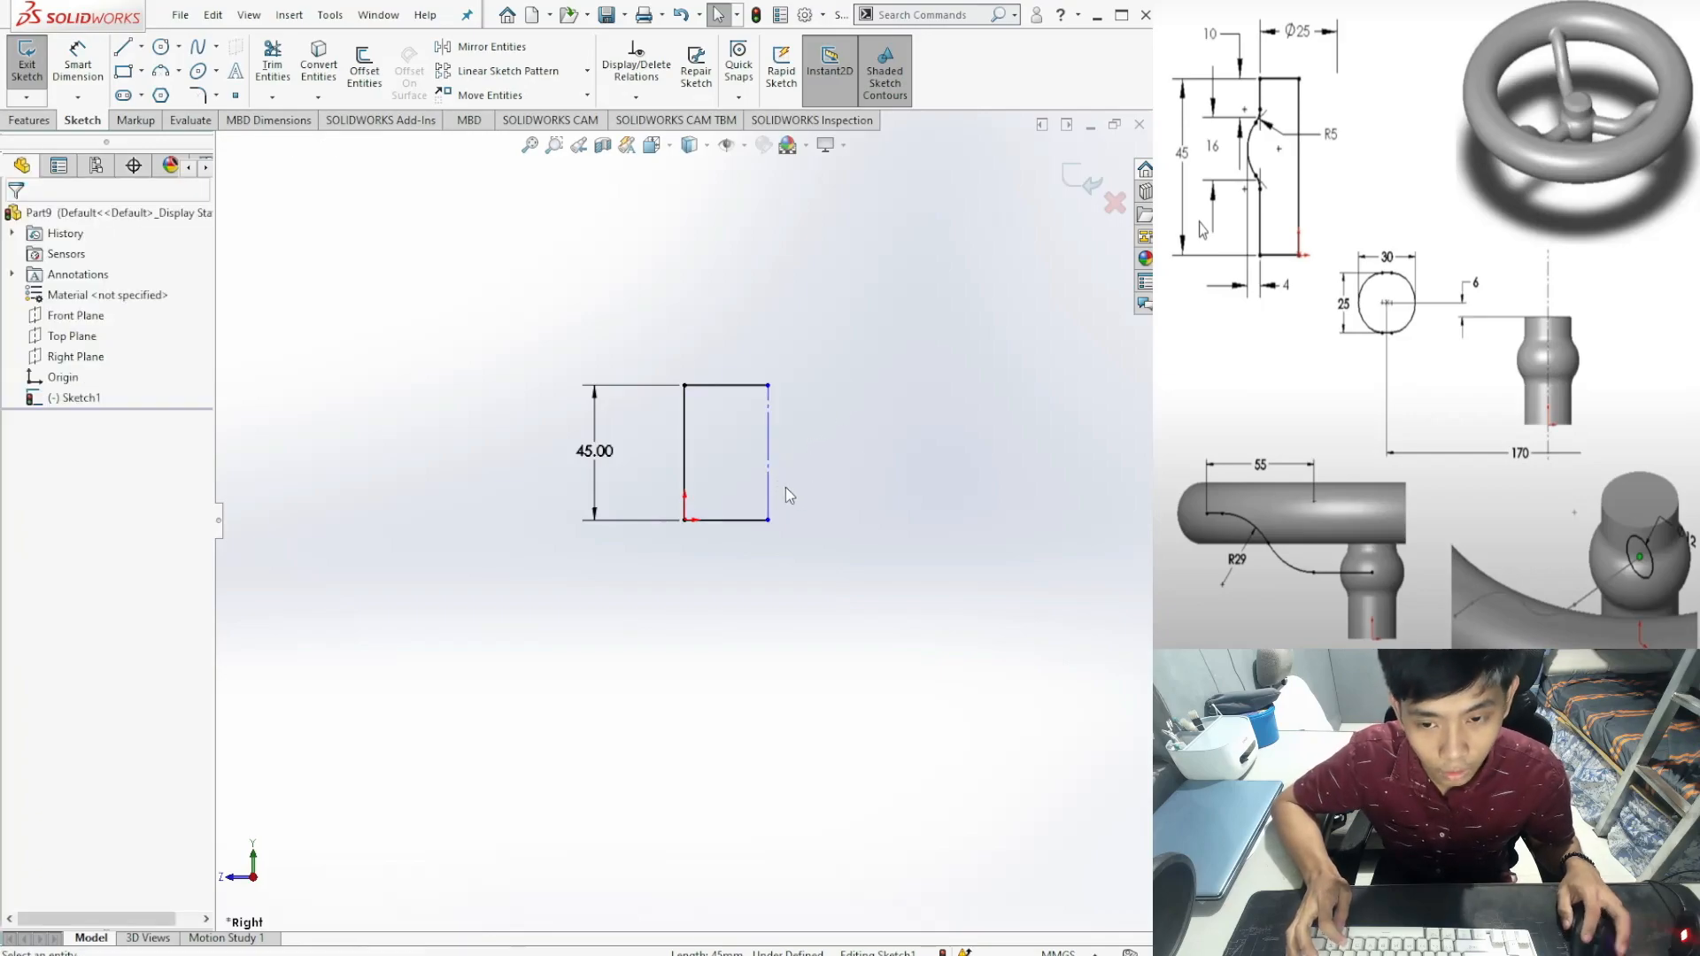
click(78, 64)
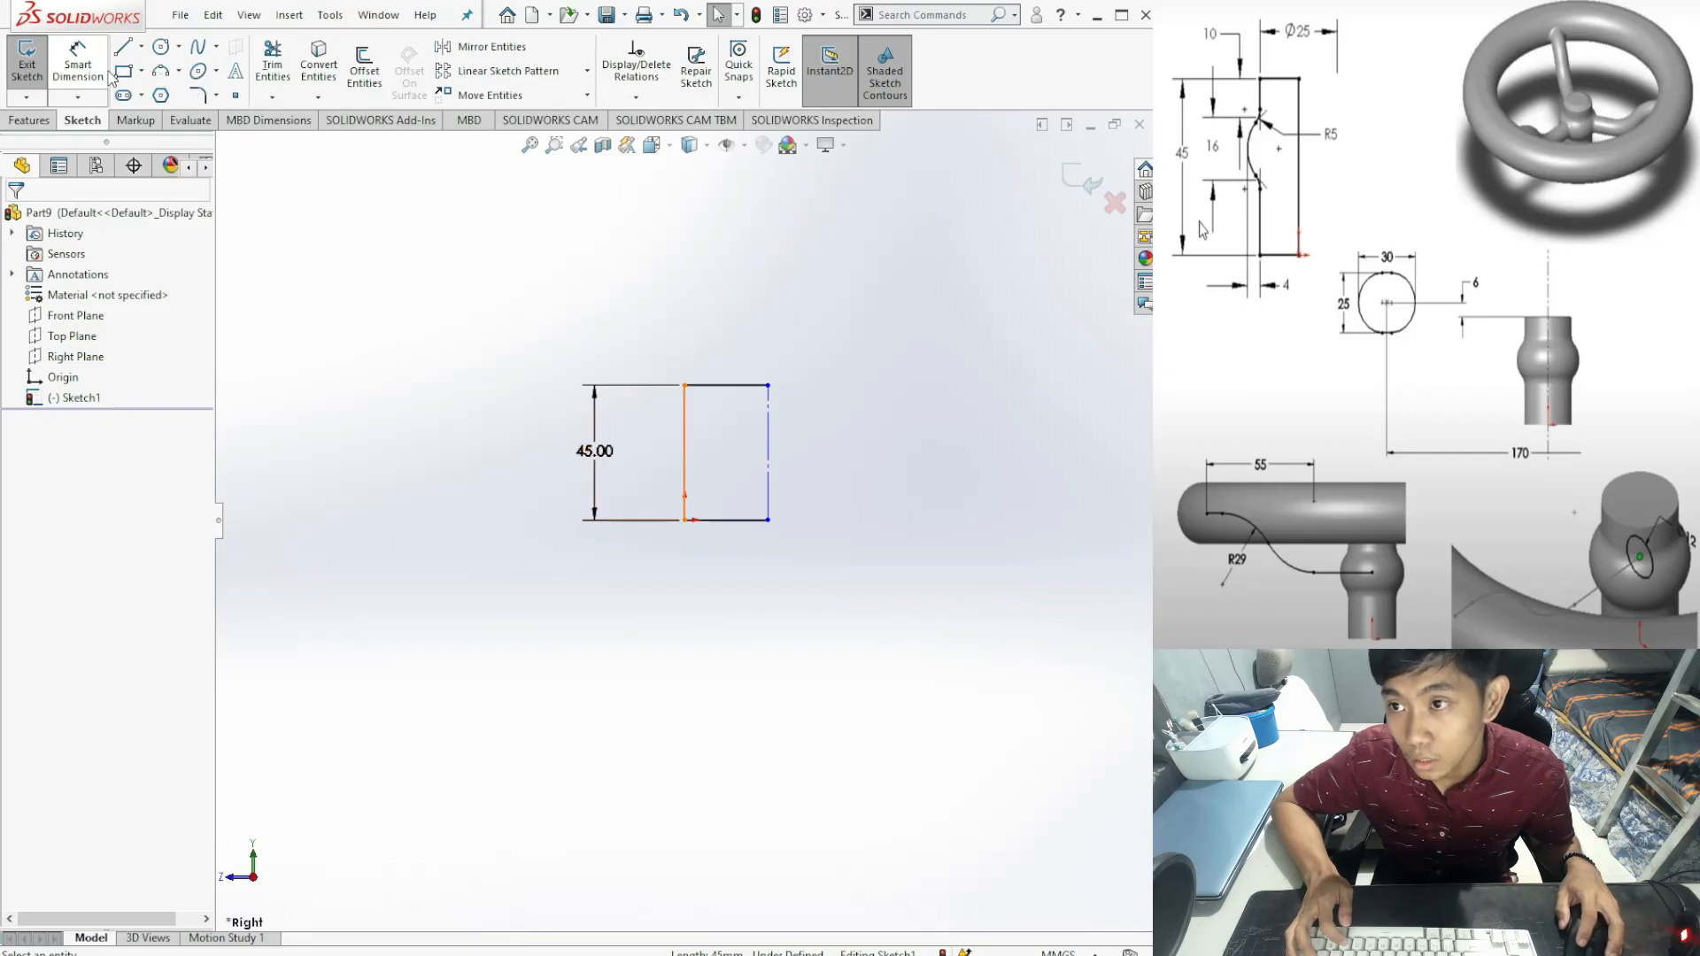
Step: Dimension the left line to the construction line at 25 mm
click(689, 410)
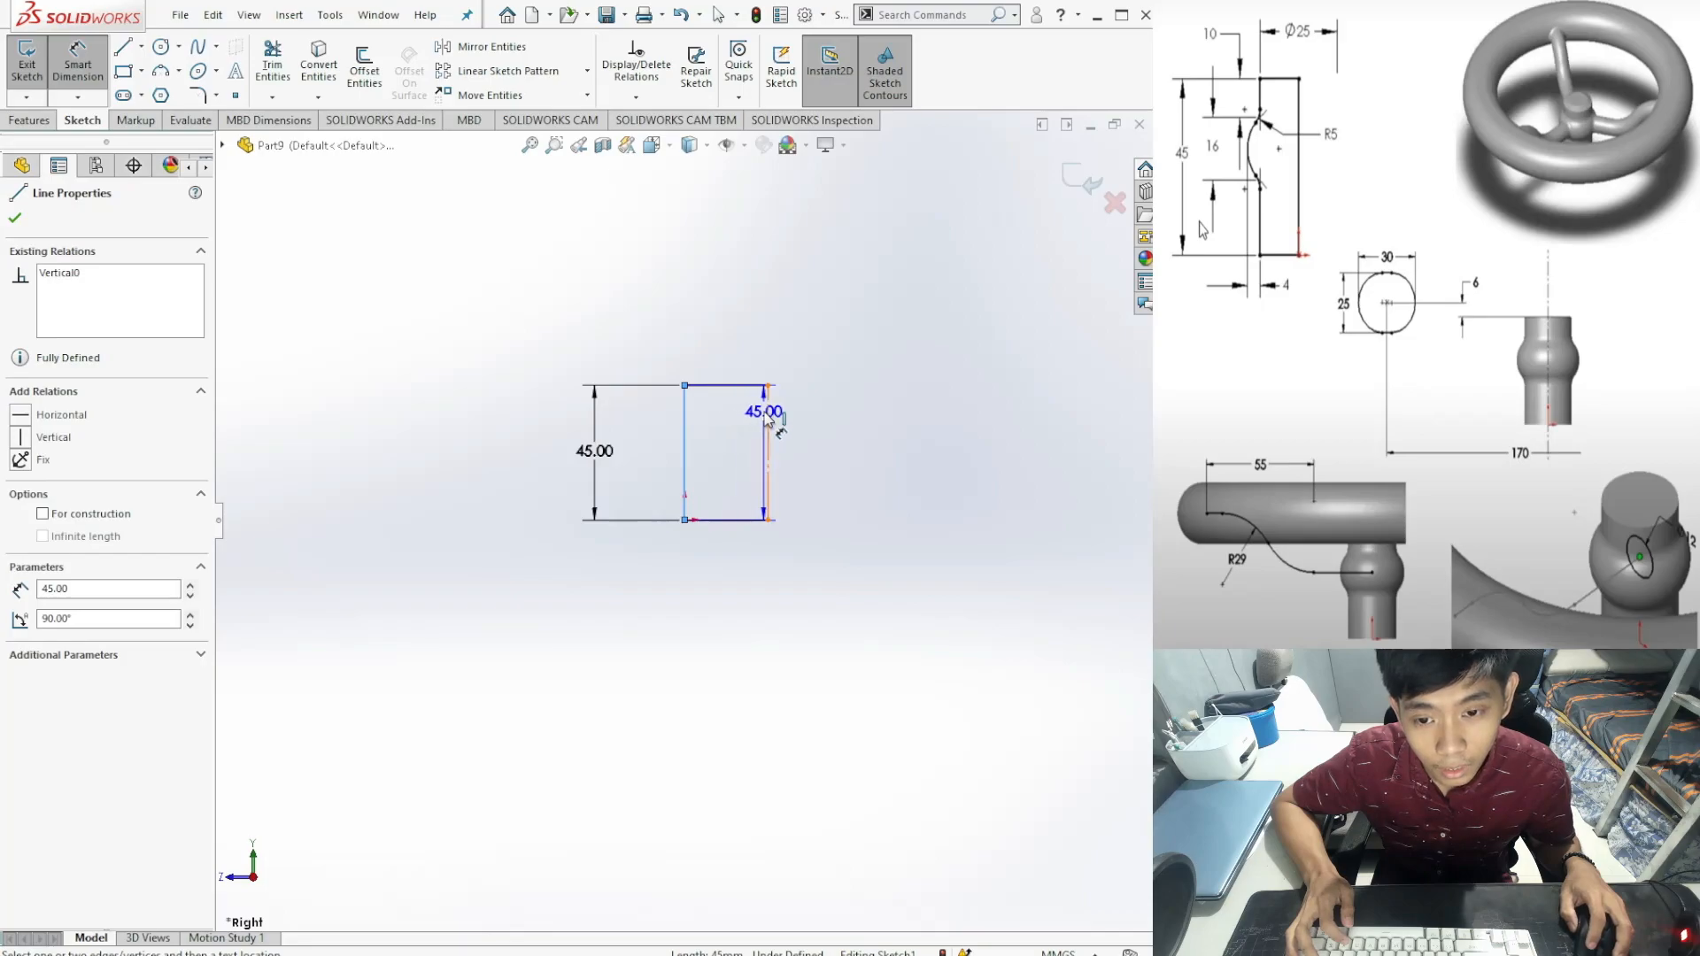
click(767, 420)
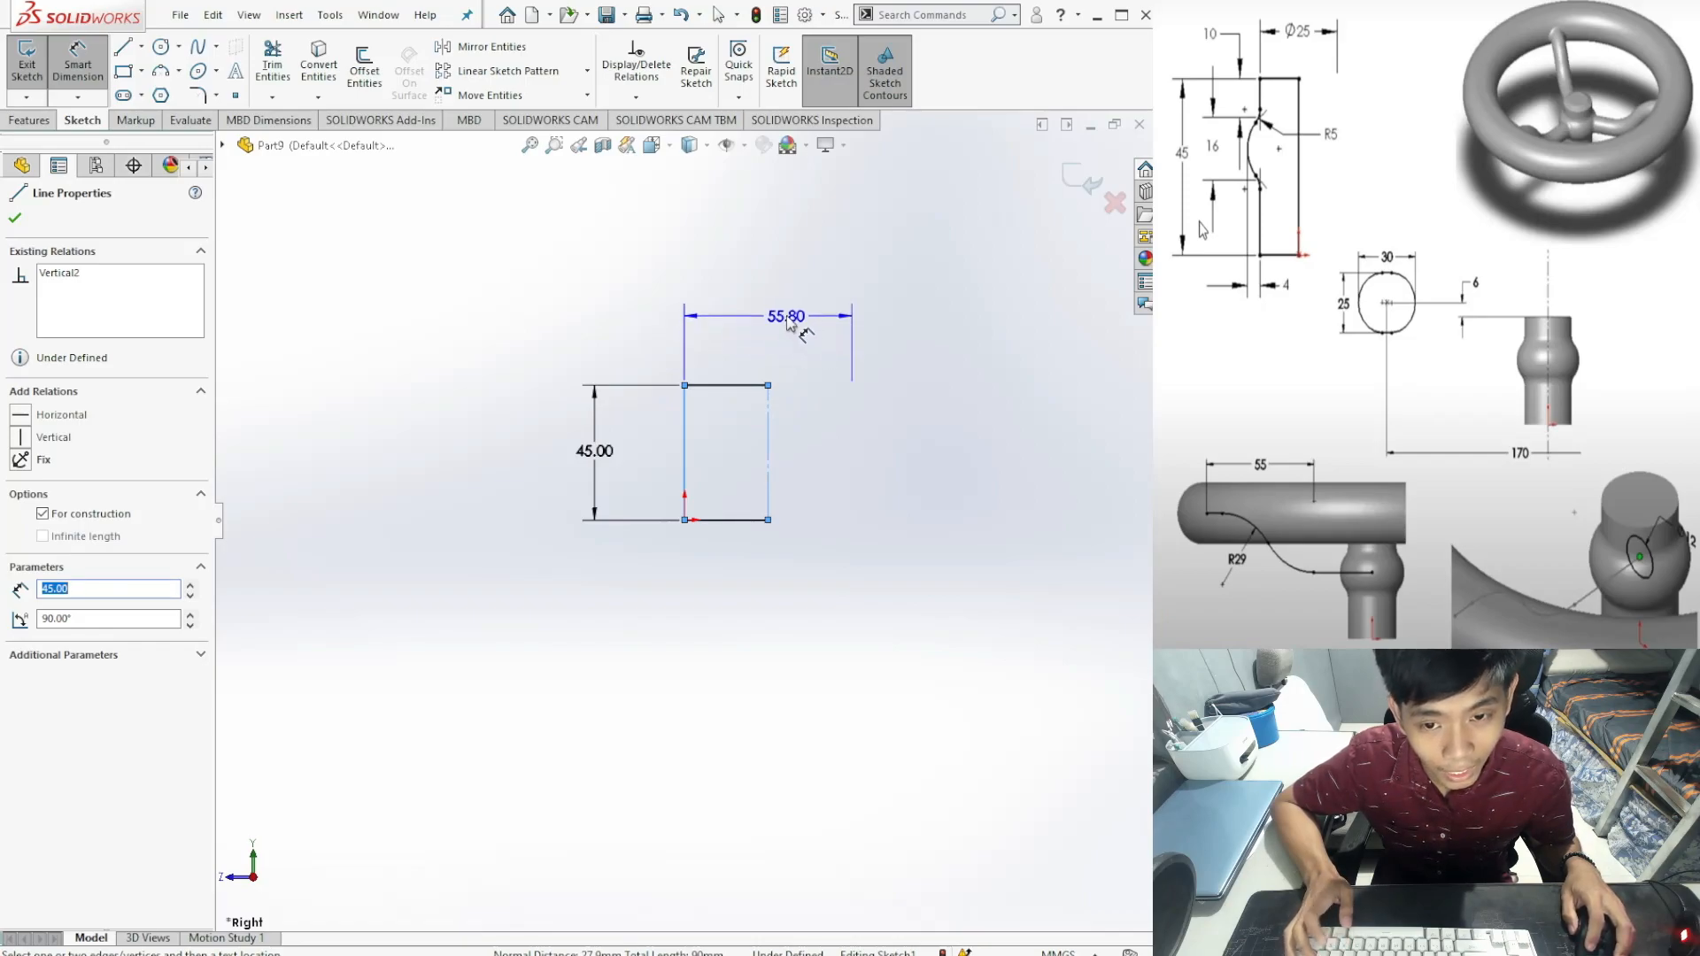
click(778, 313)
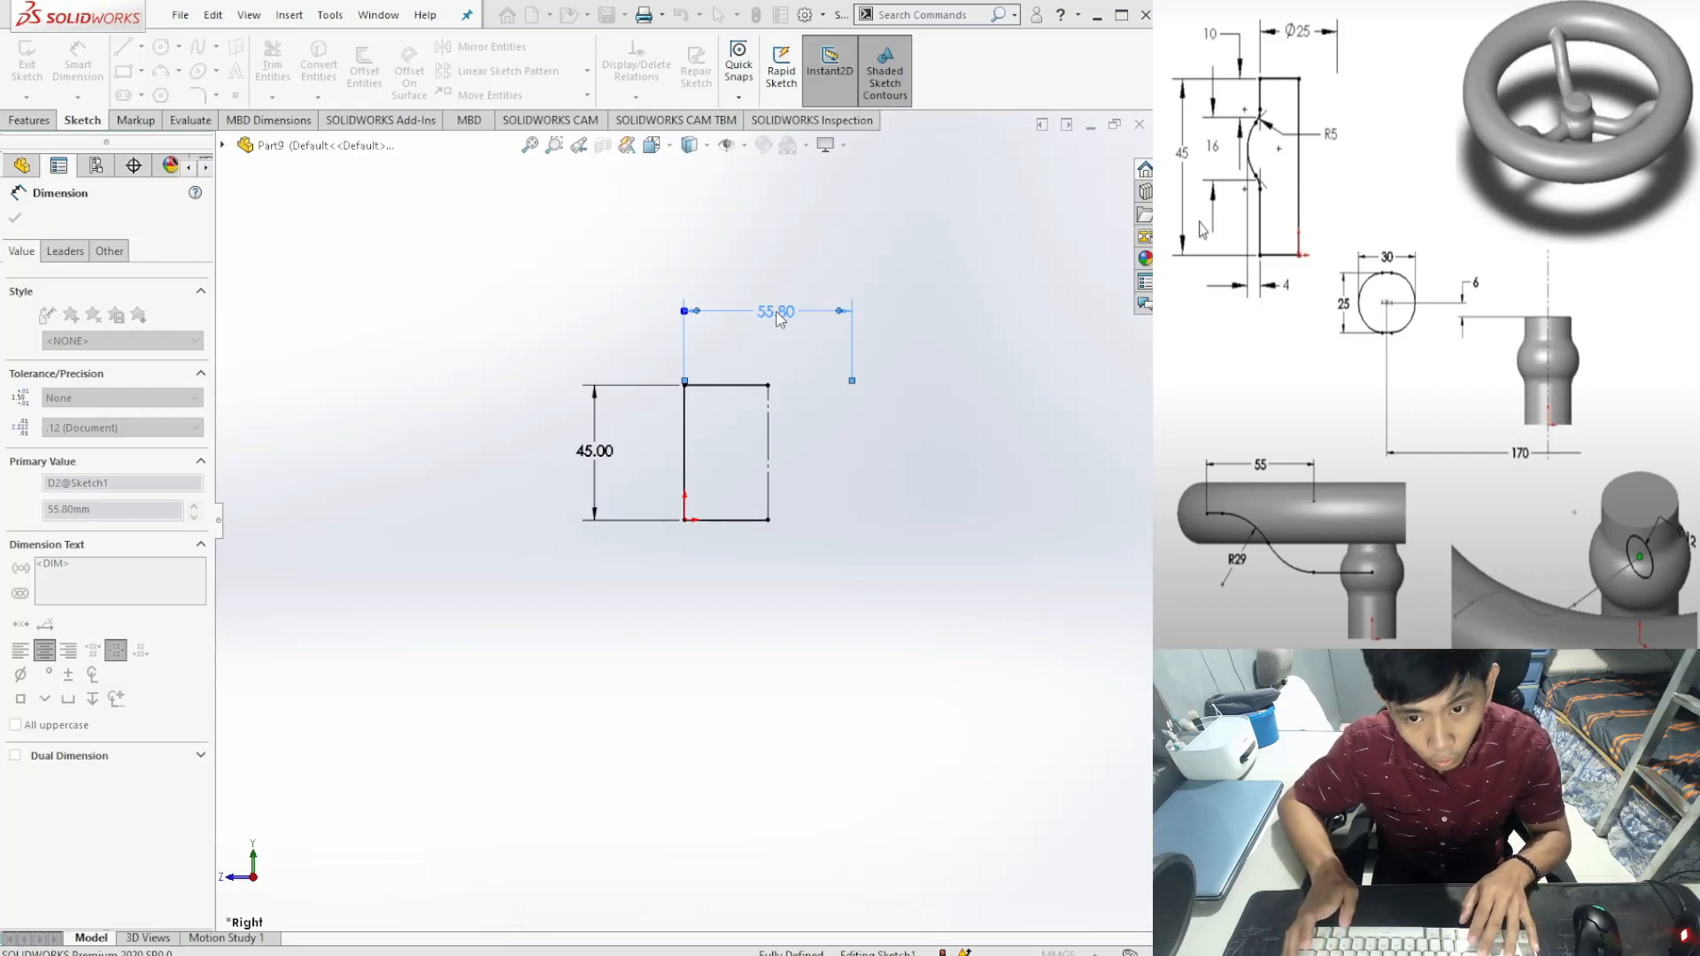
text(25)
key(Return)
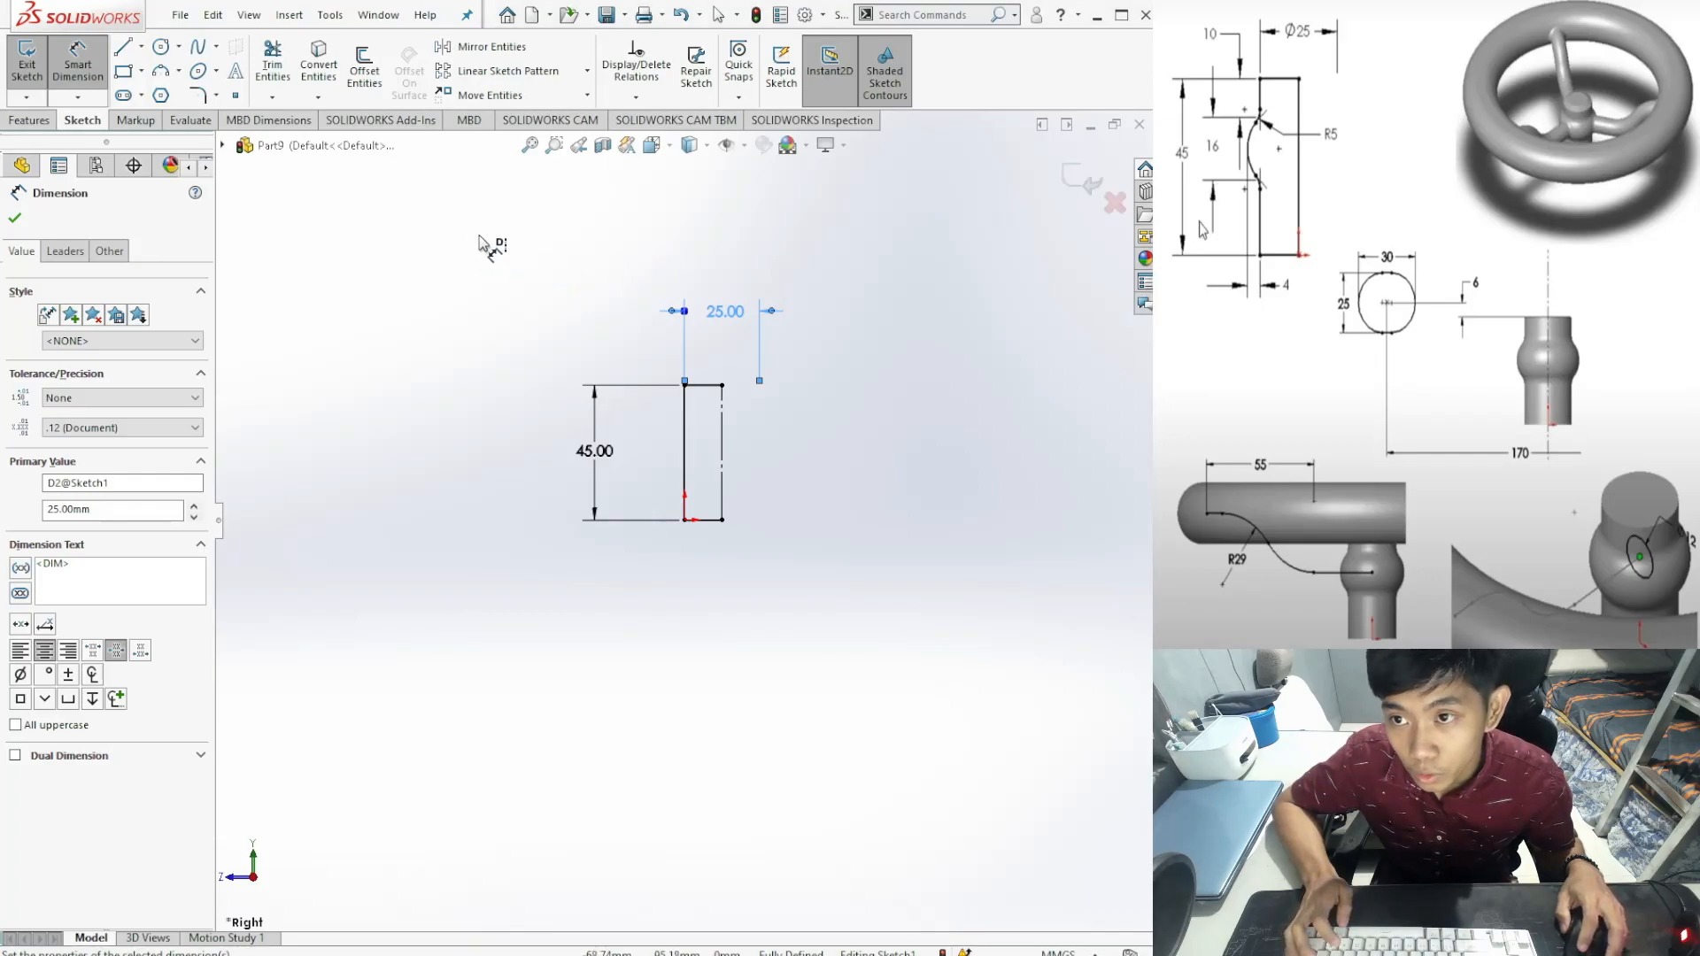
click(179, 71)
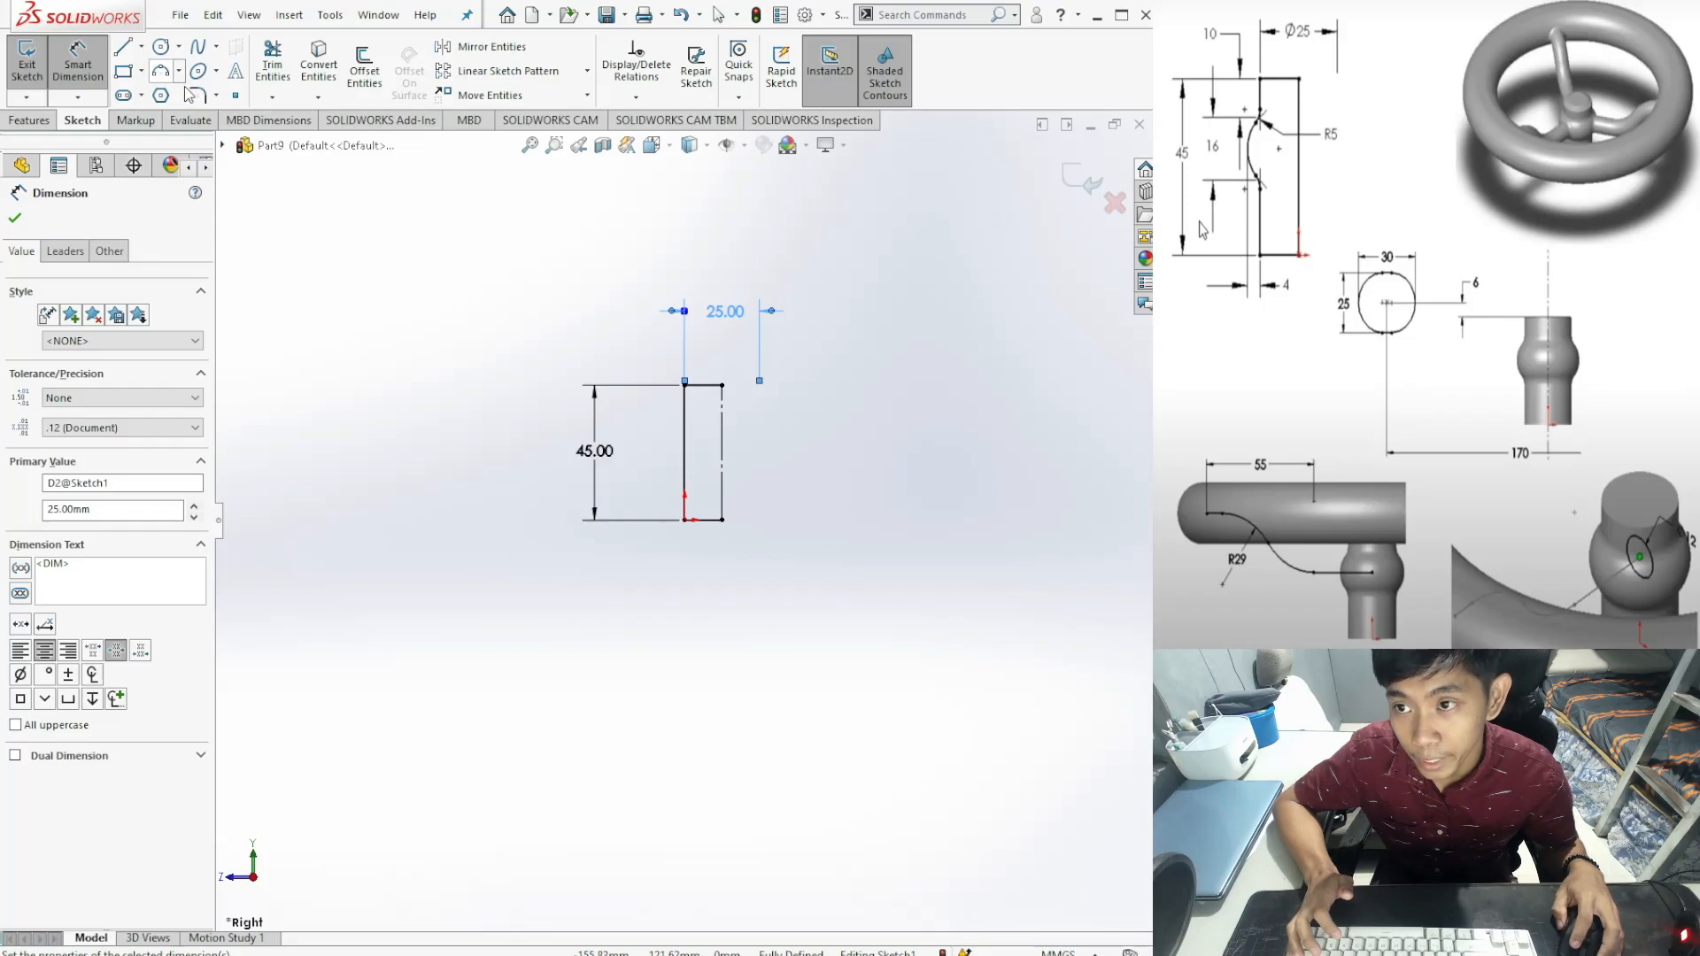
Step: Draw a 180° three-point arc on the left vertical line, bulging leftward
click(195, 144)
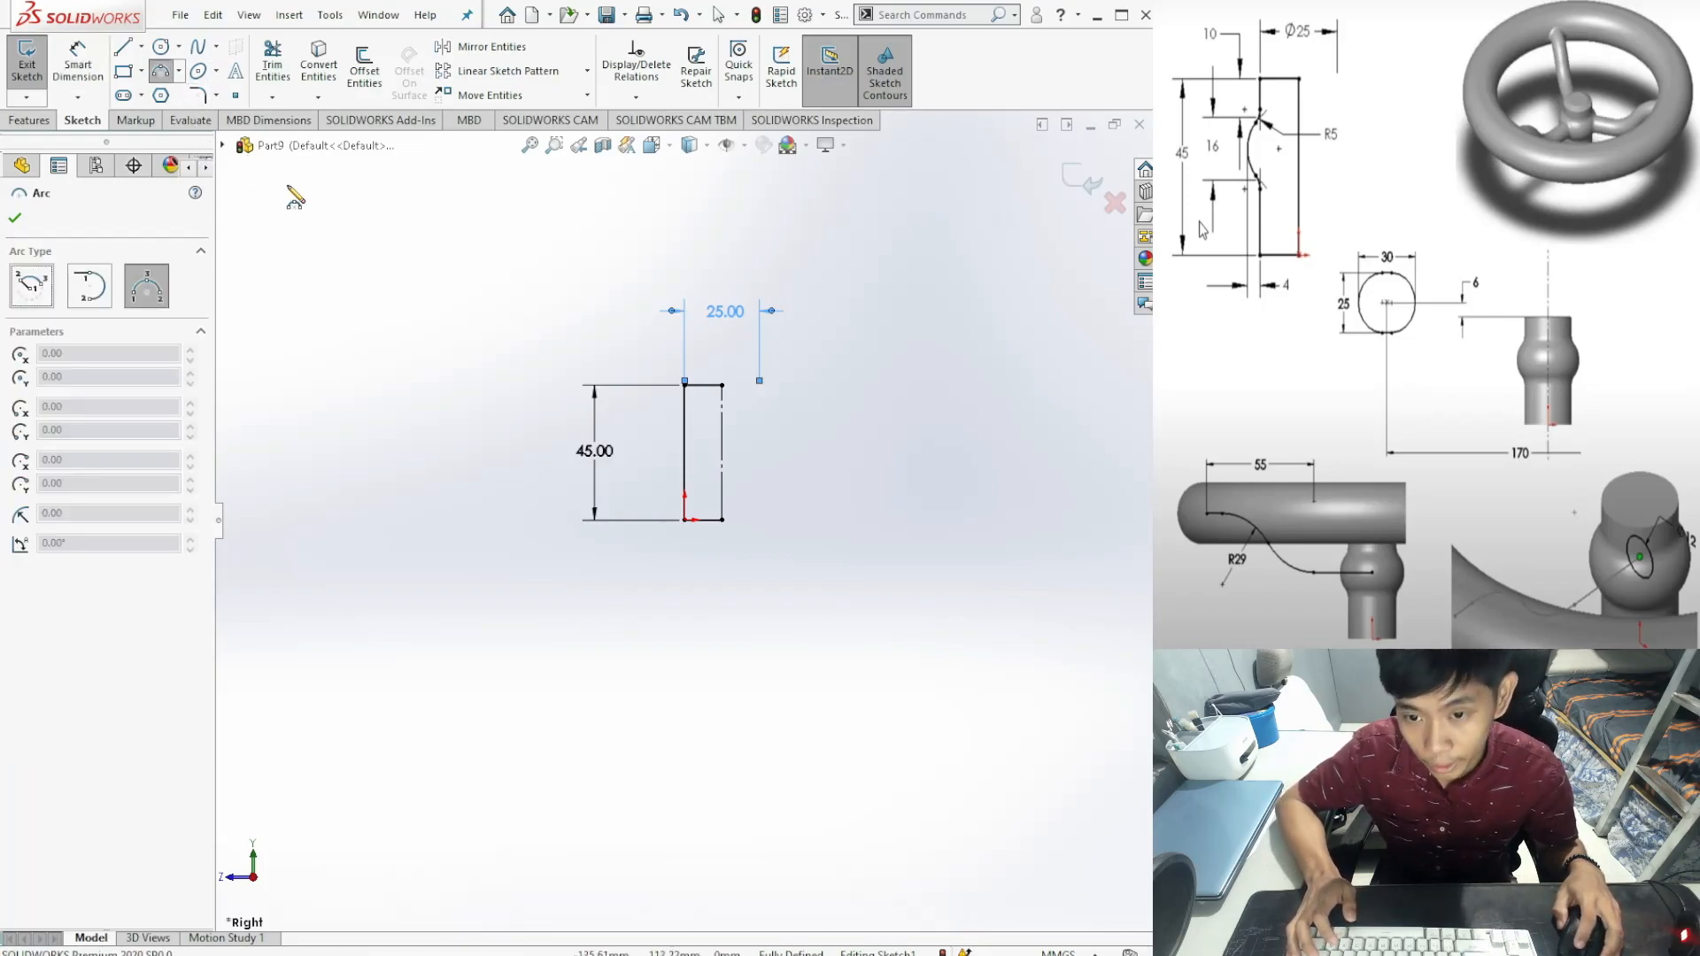
click(684, 406)
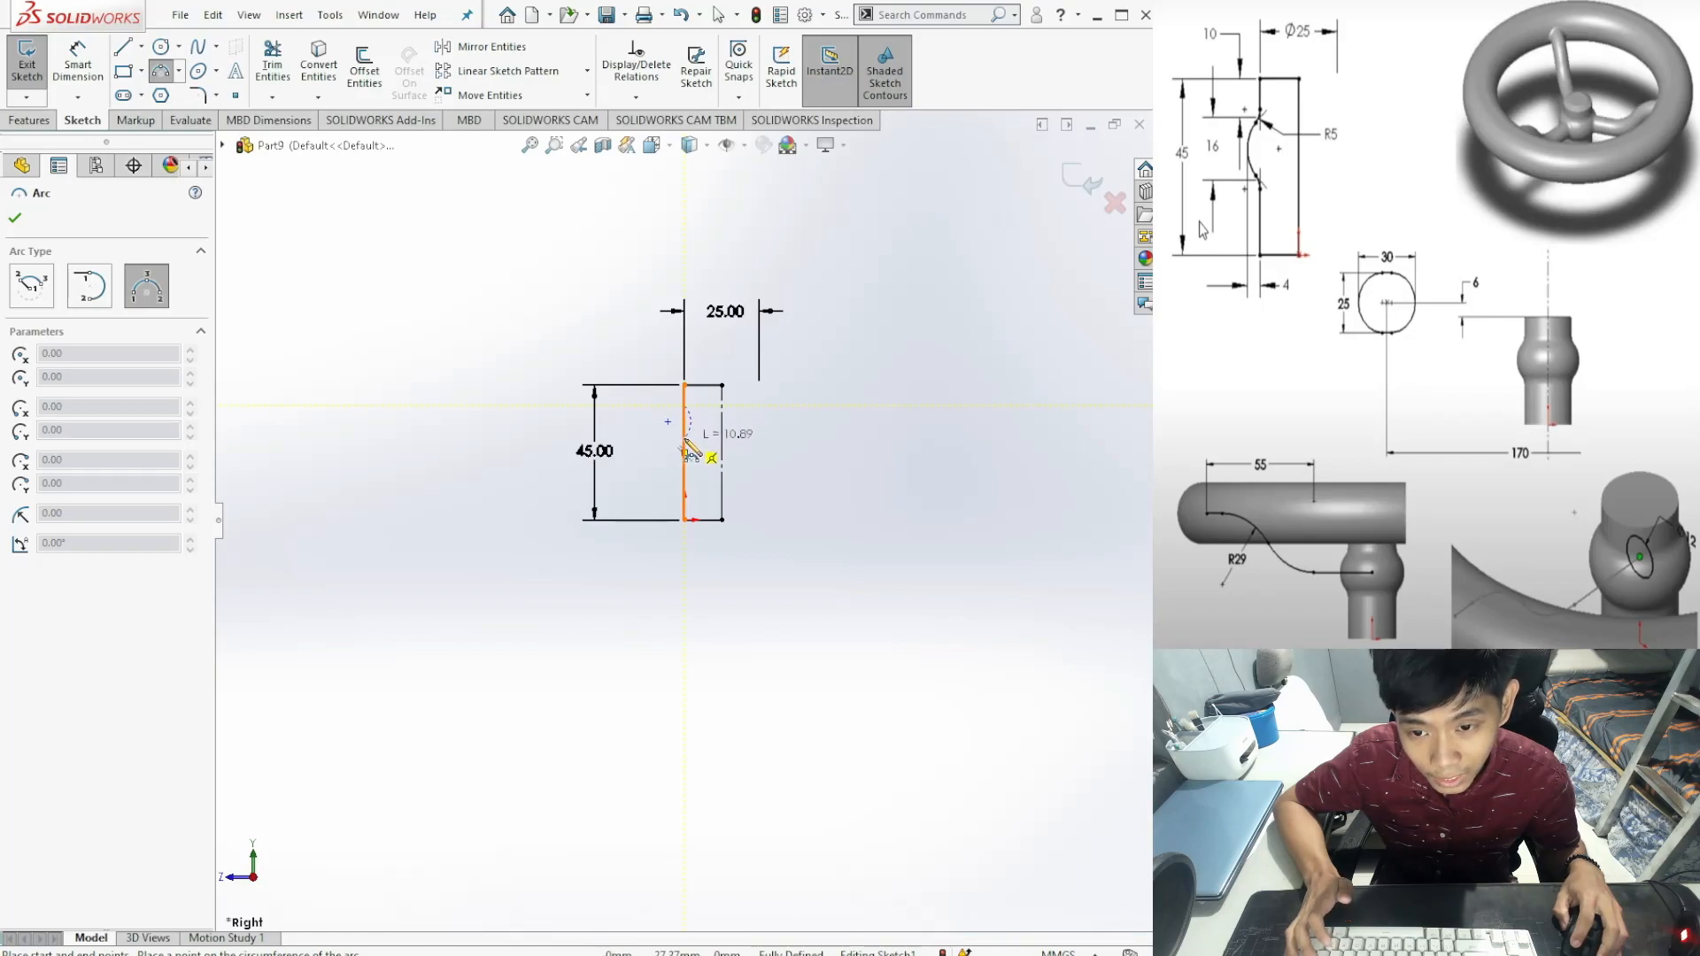
click(685, 449)
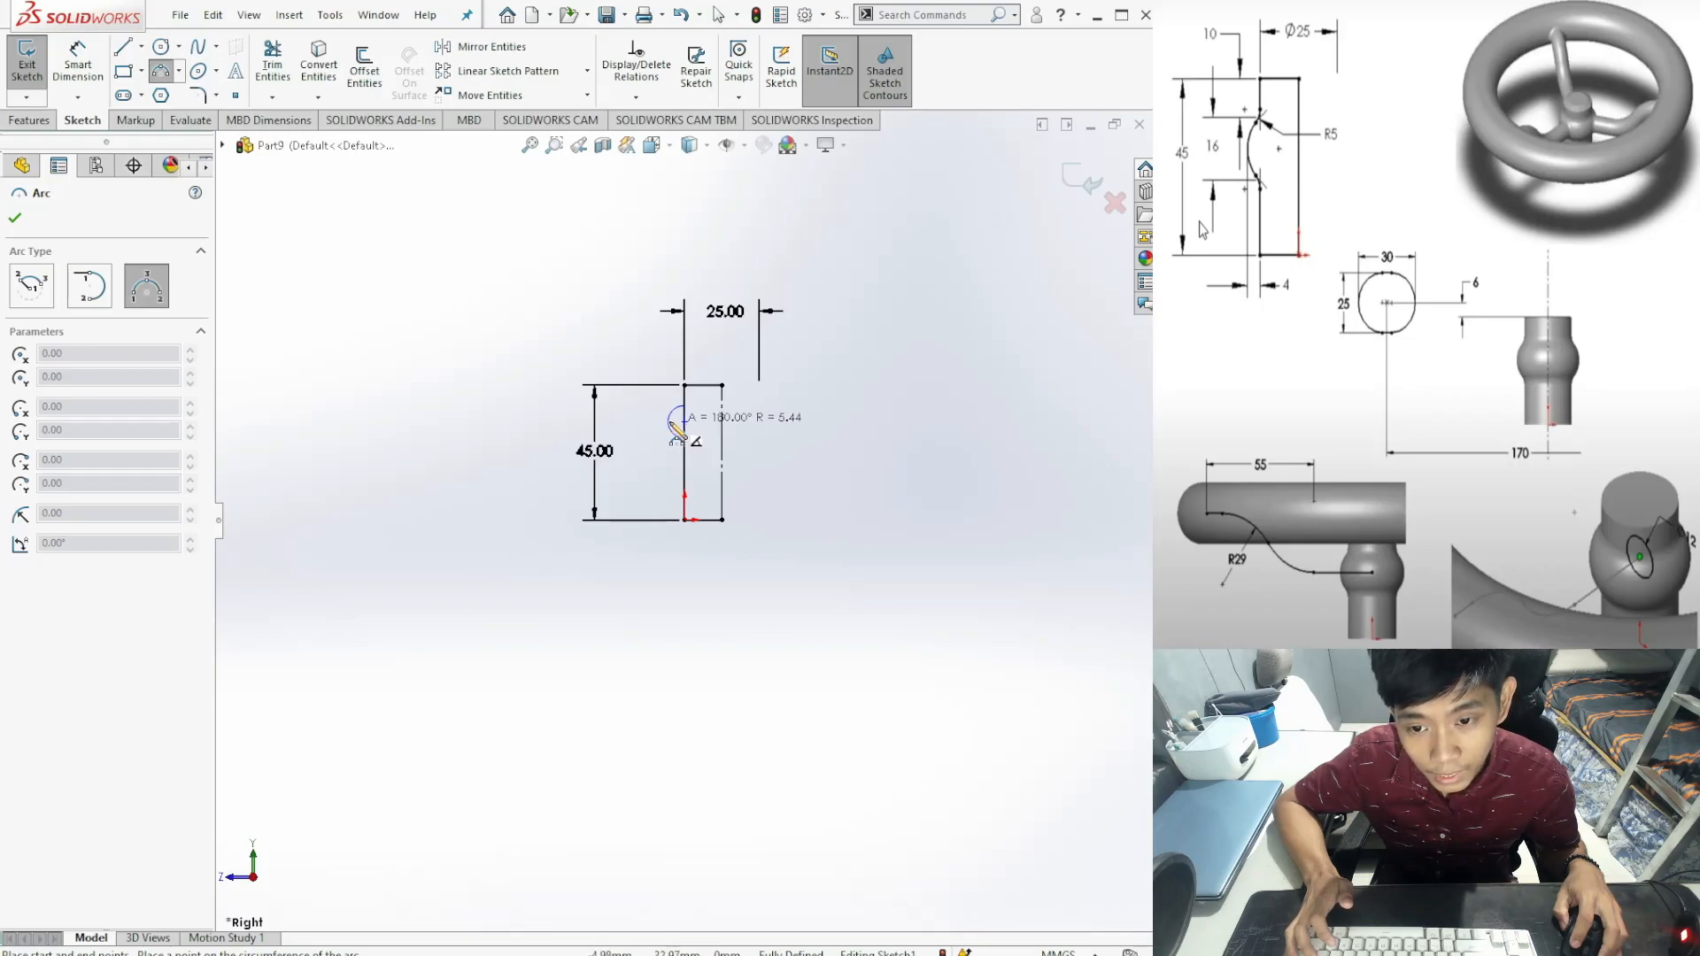
click(670, 422)
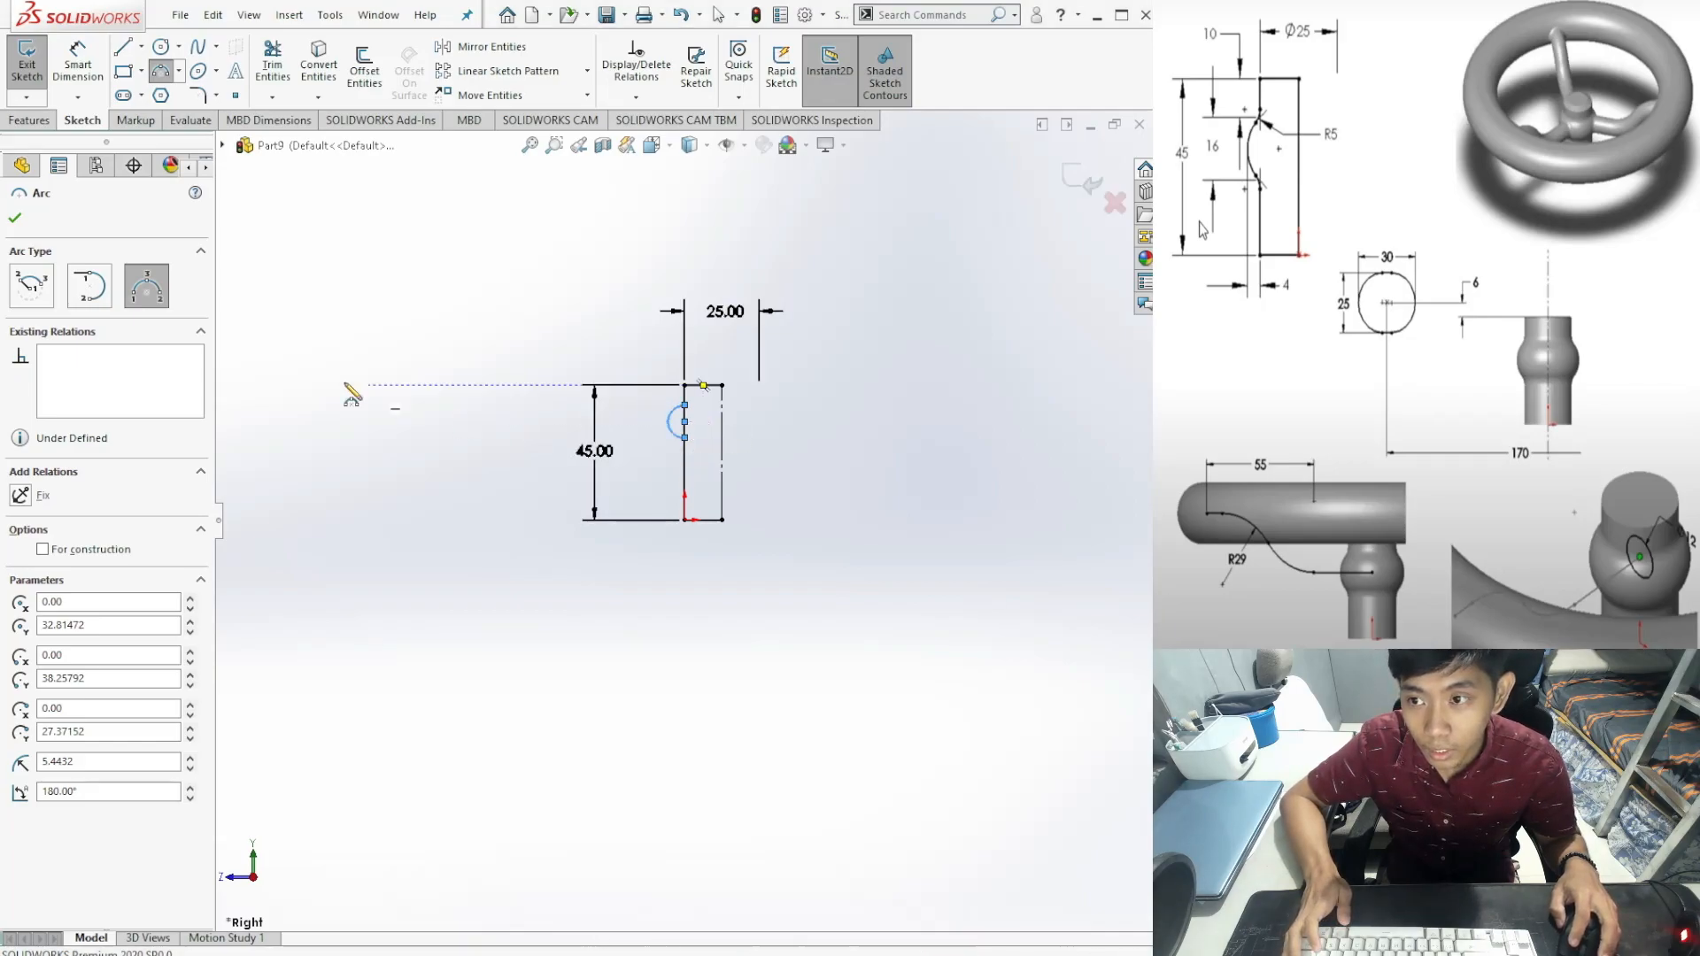
click(13, 220)
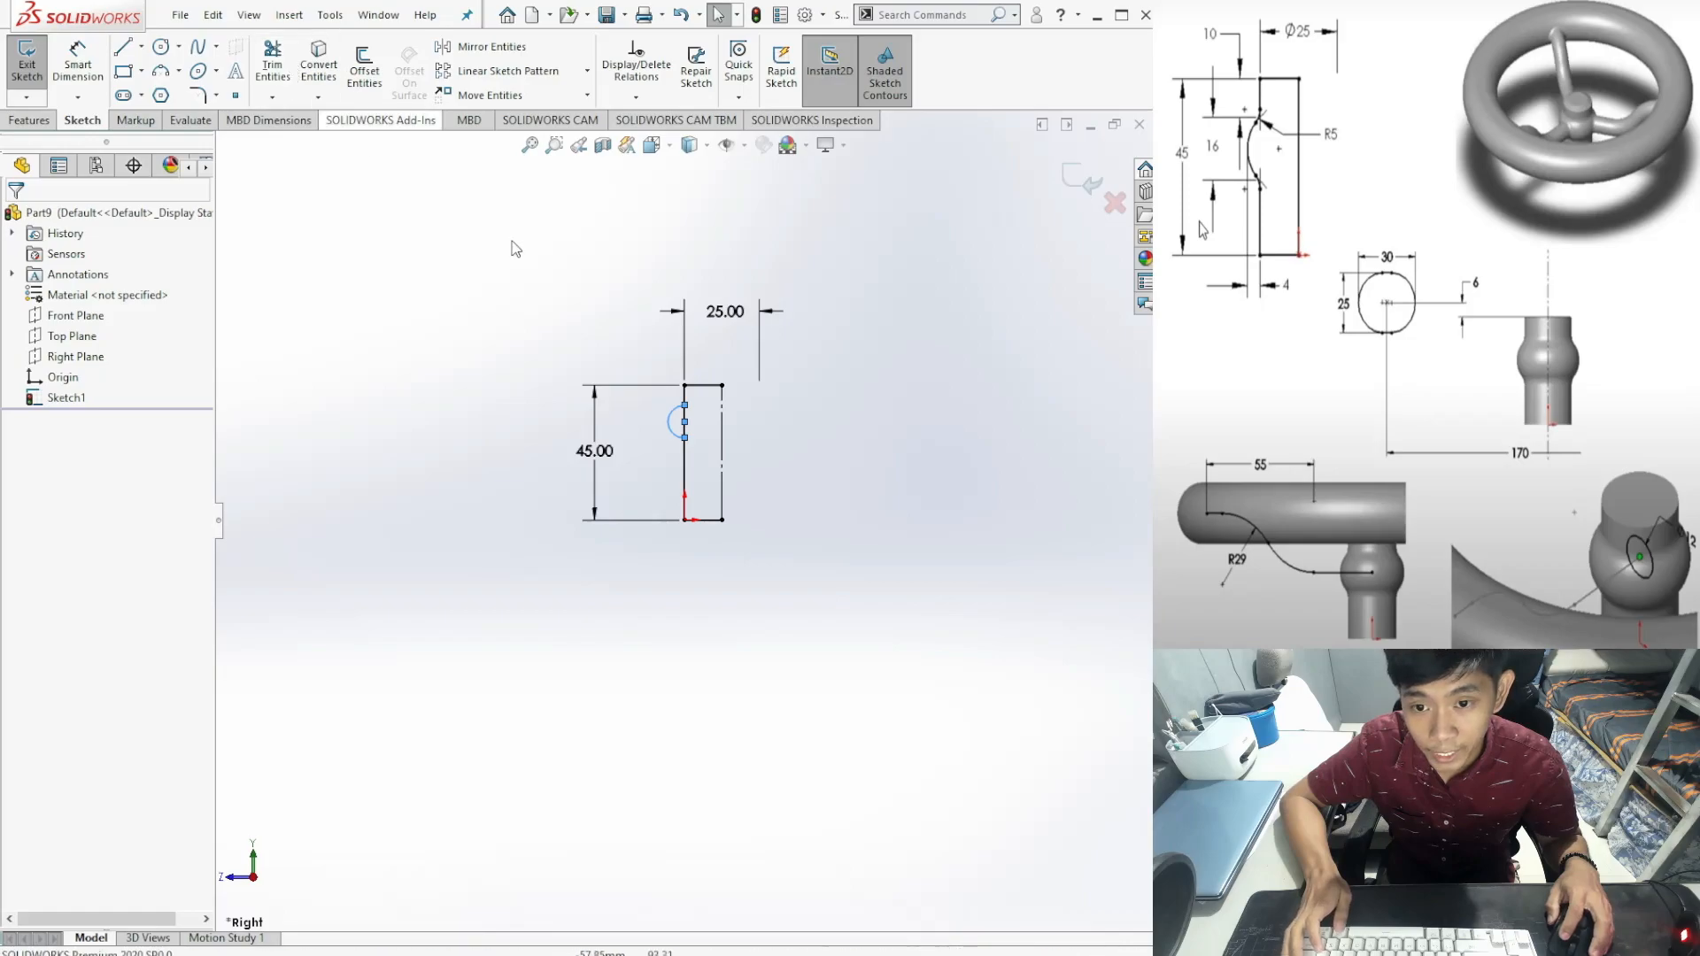
Step: Trim the straight line segment inside the arc and fit the profile in view
click(711, 415)
scroll(696, 417, down, 5)
scroll(620, 443, down, 3)
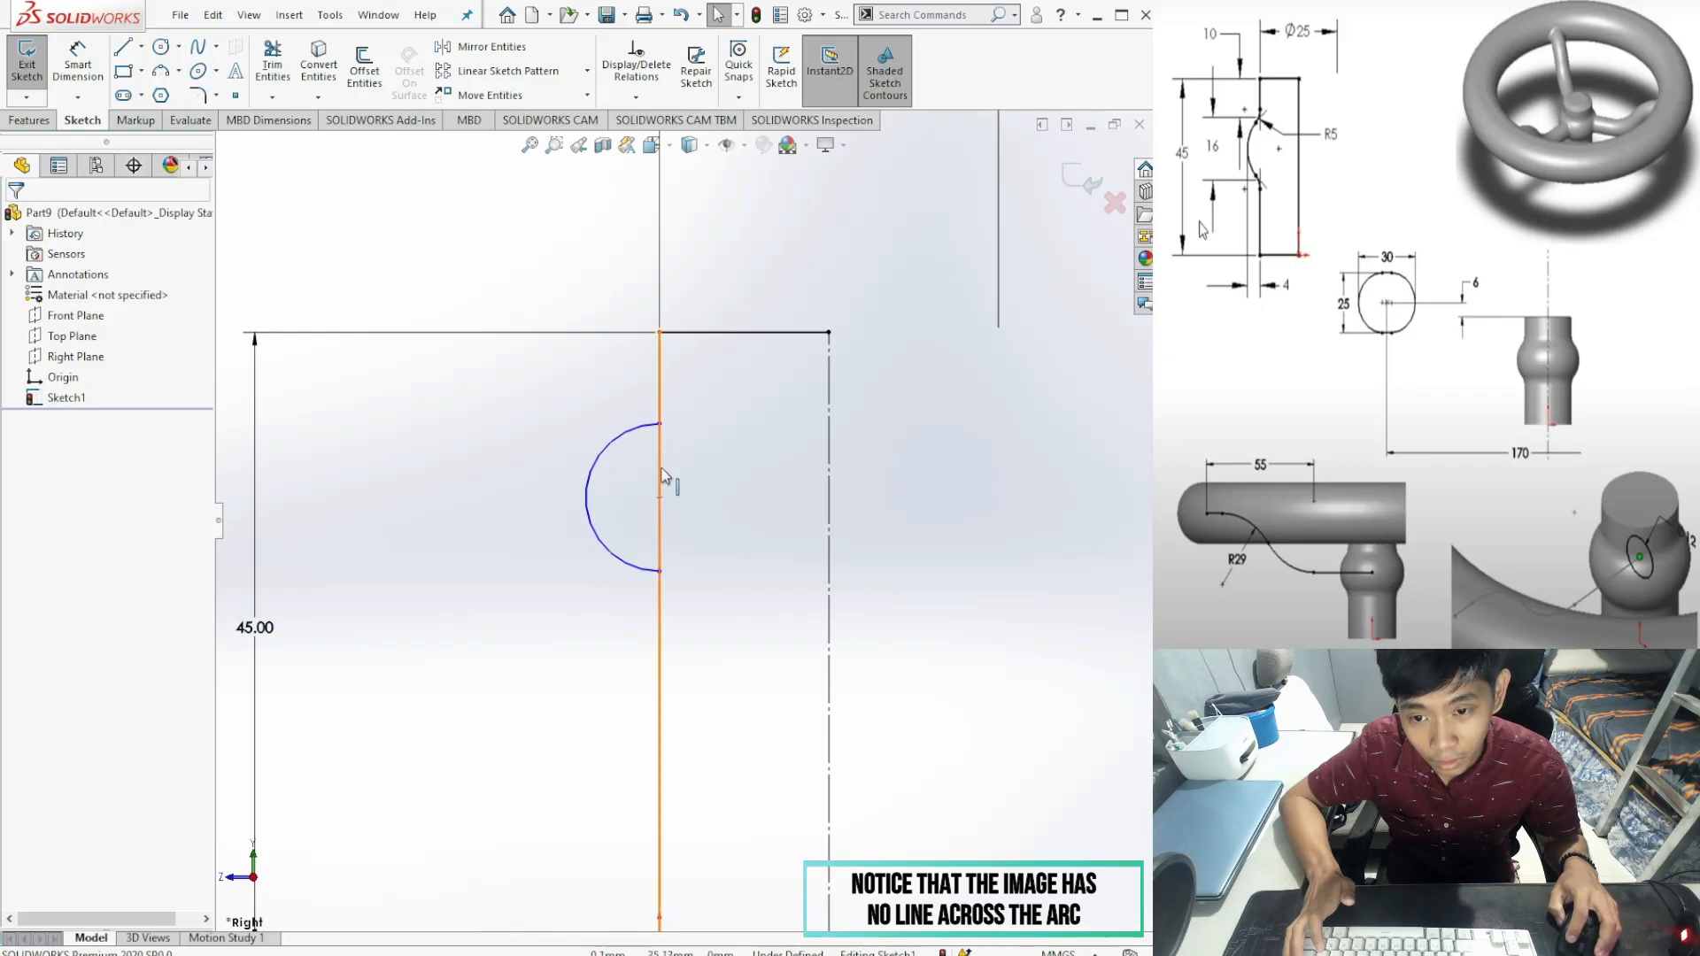
click(274, 69)
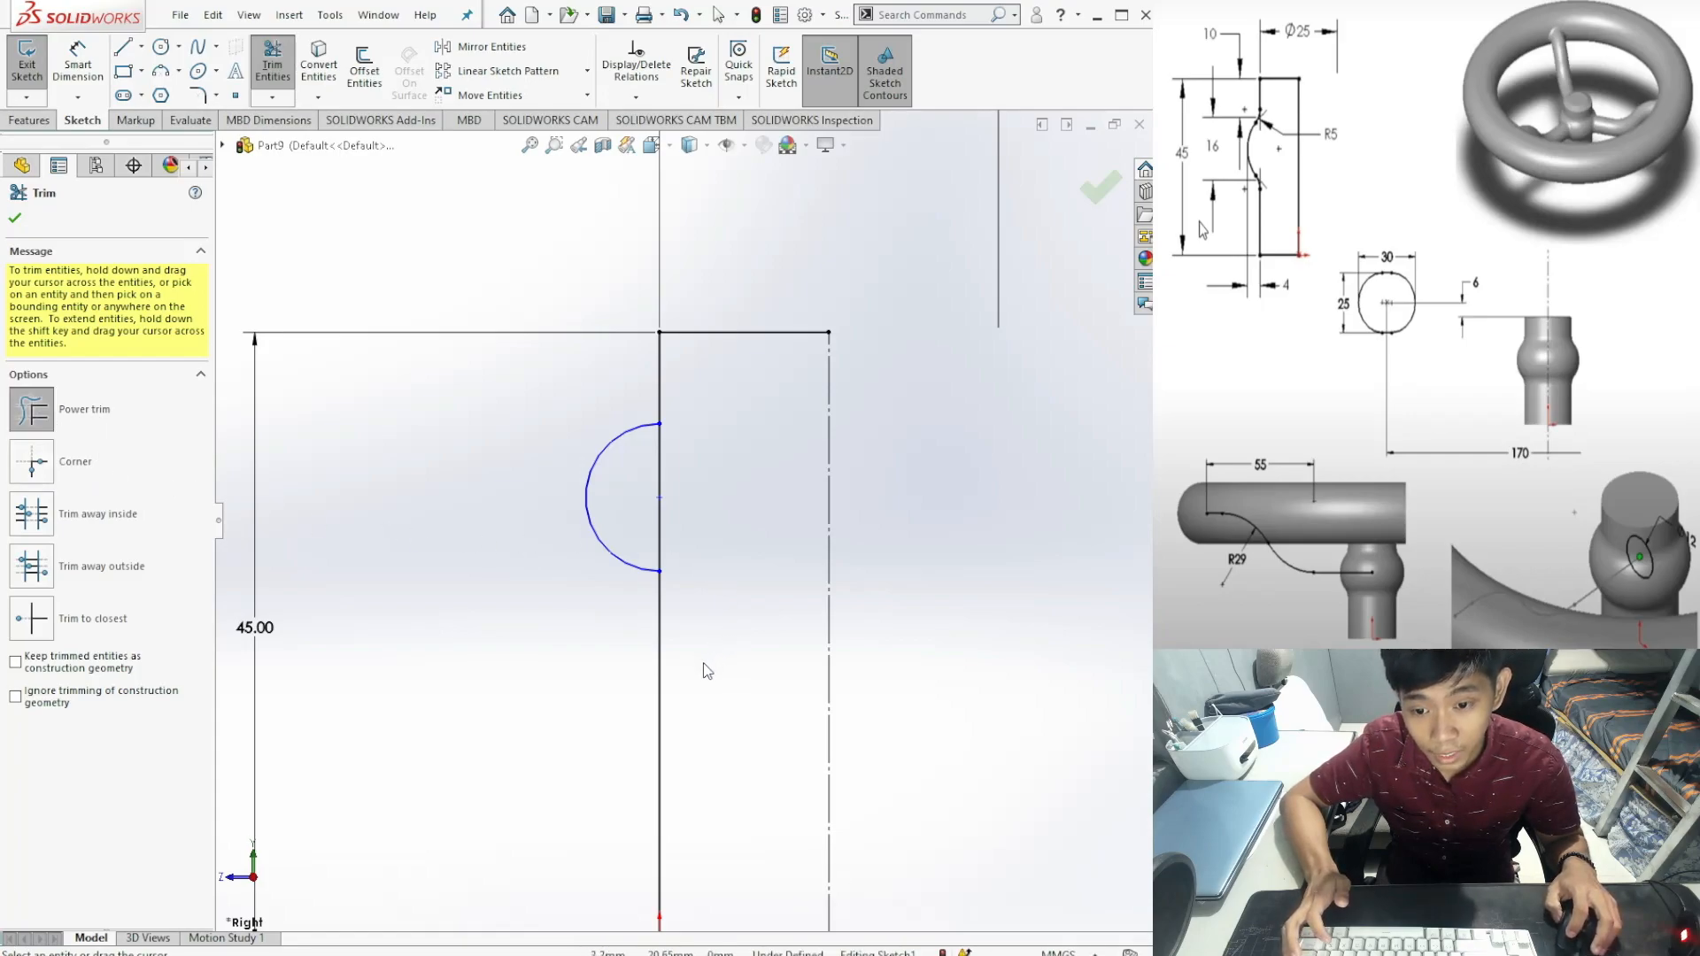
mouse_move(709, 652)
mouse_down()
mouse_move(752, 625)
mouse_move(777, 463)
mouse_move(722, 448)
mouse_move(642, 469)
mouse_up()
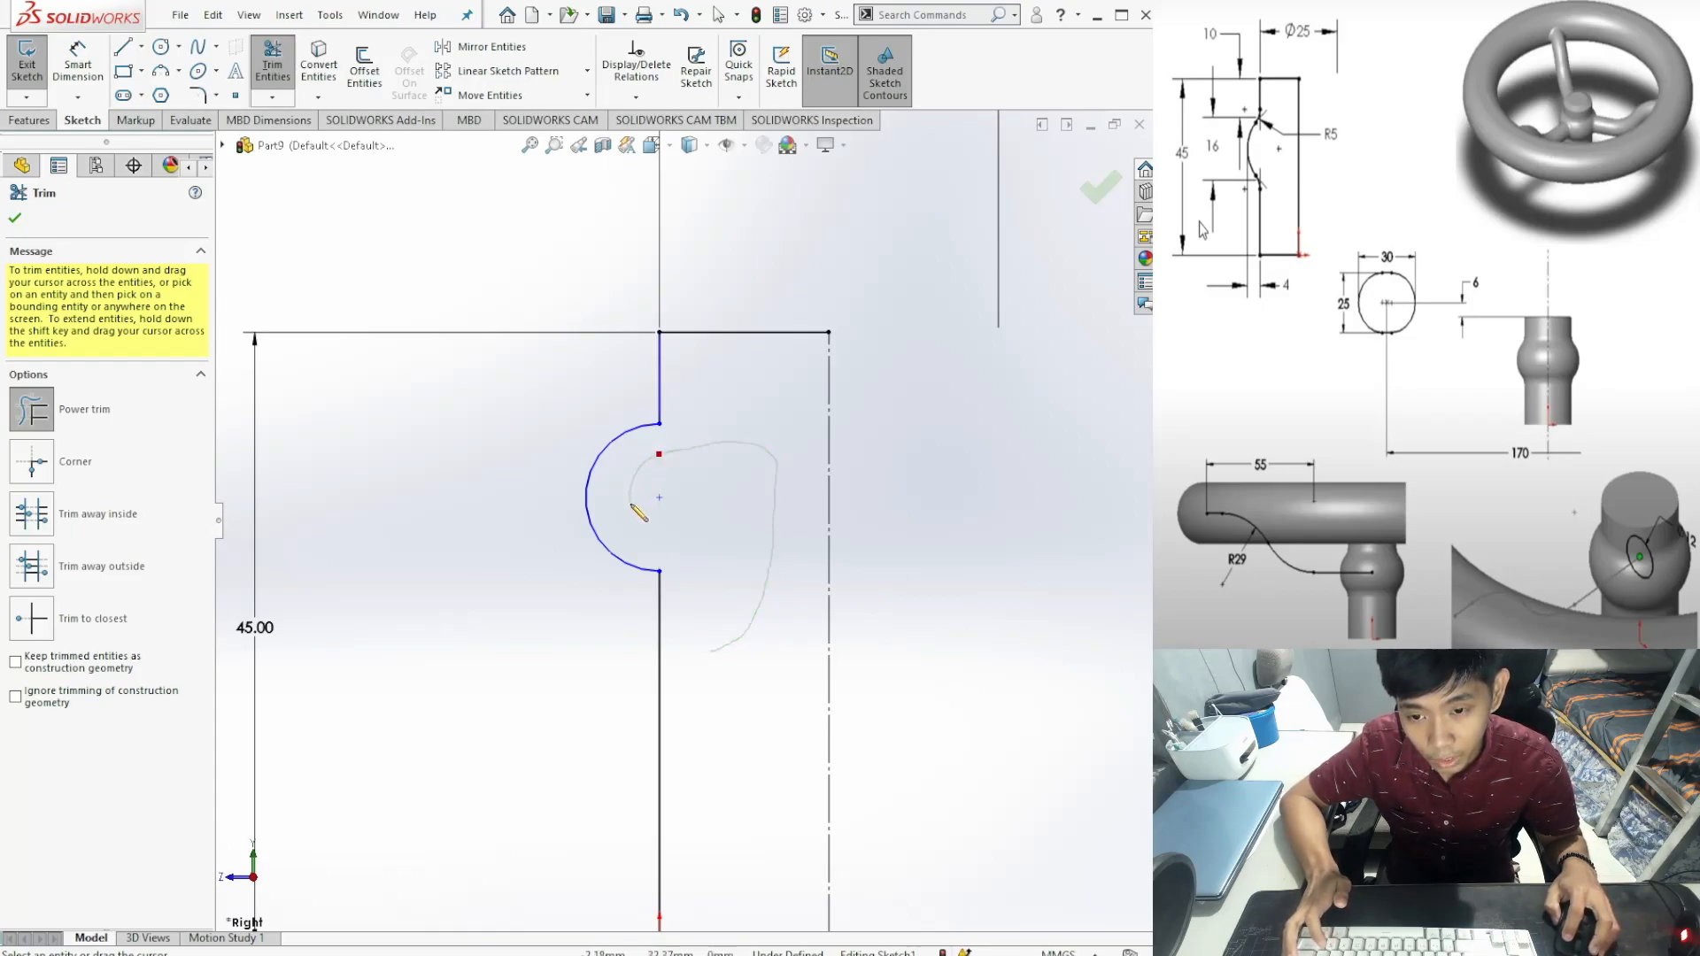
drag(684, 542, 700, 544)
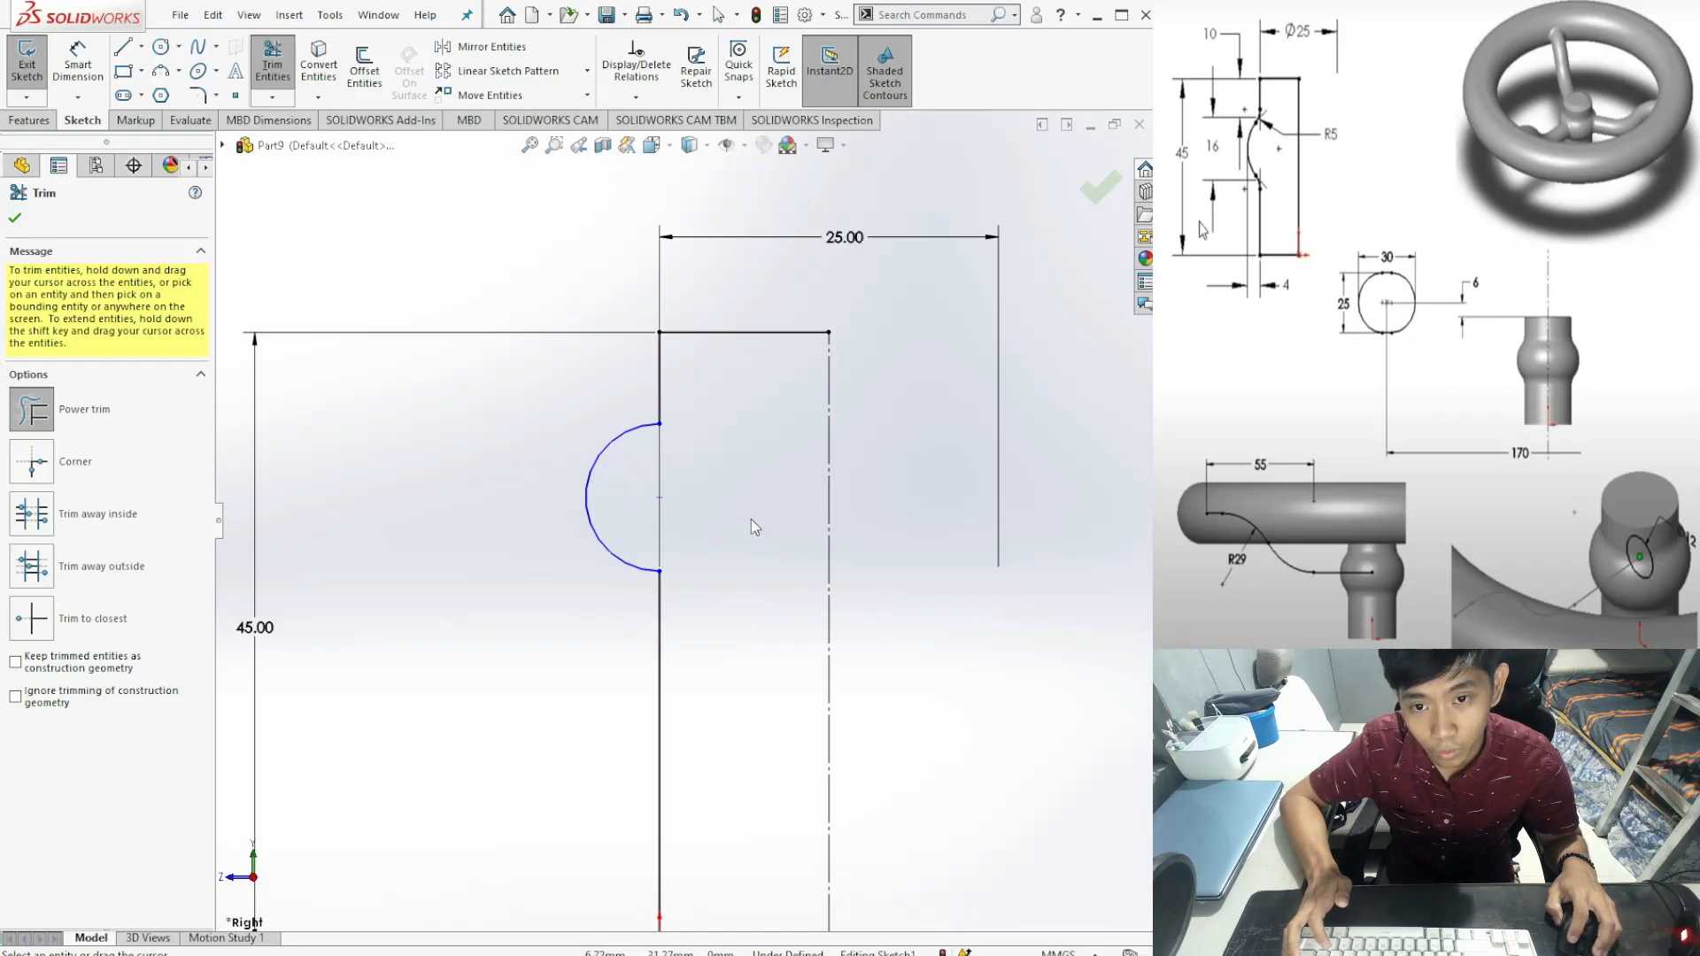
click(15, 219)
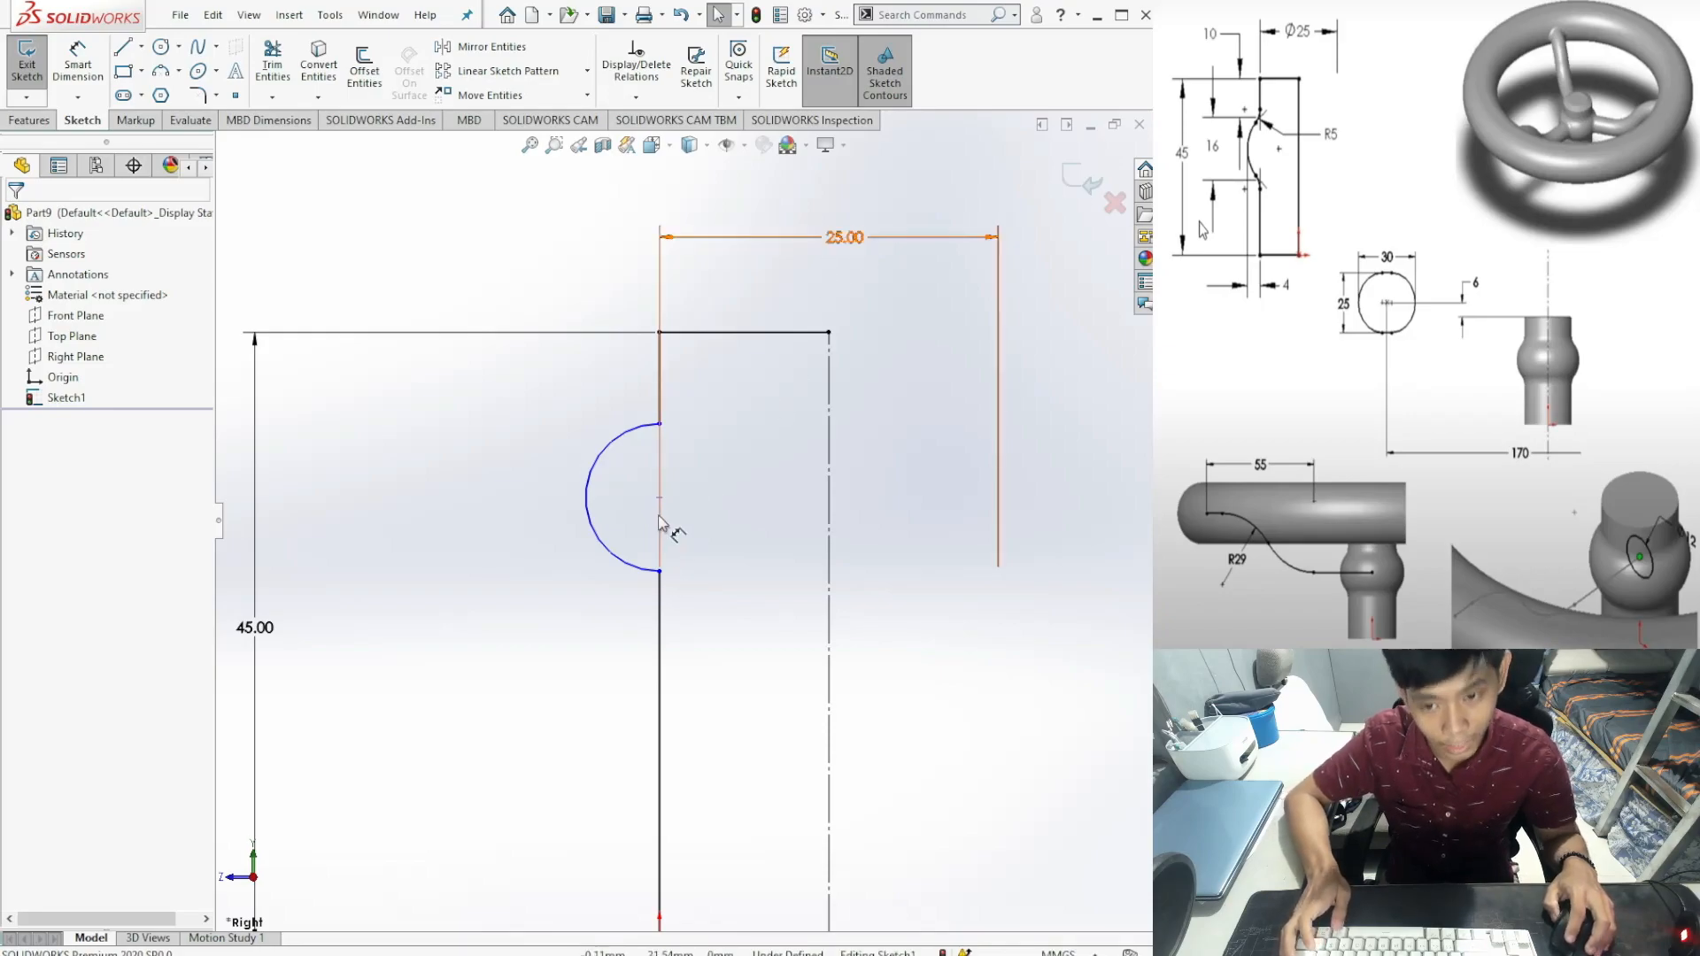
key(alt+Tab)
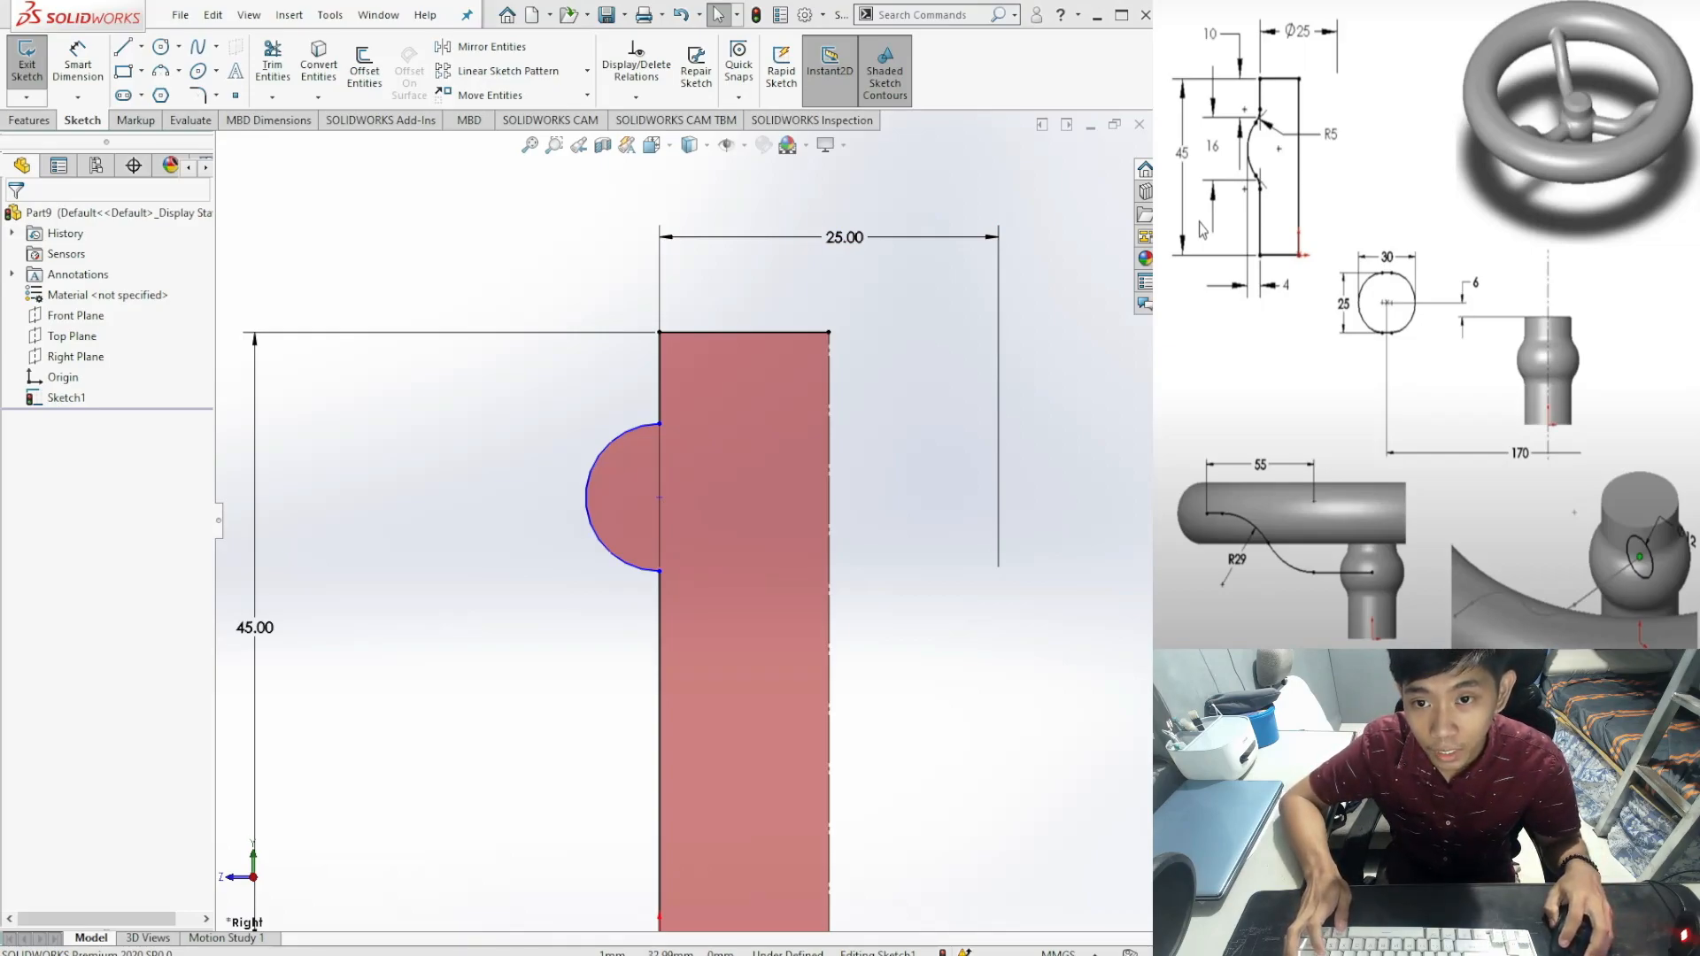
key(alt+Tab)
scroll(714, 399, down, 4)
scroll(647, 434, up, 3)
scroll(696, 653, up, 4)
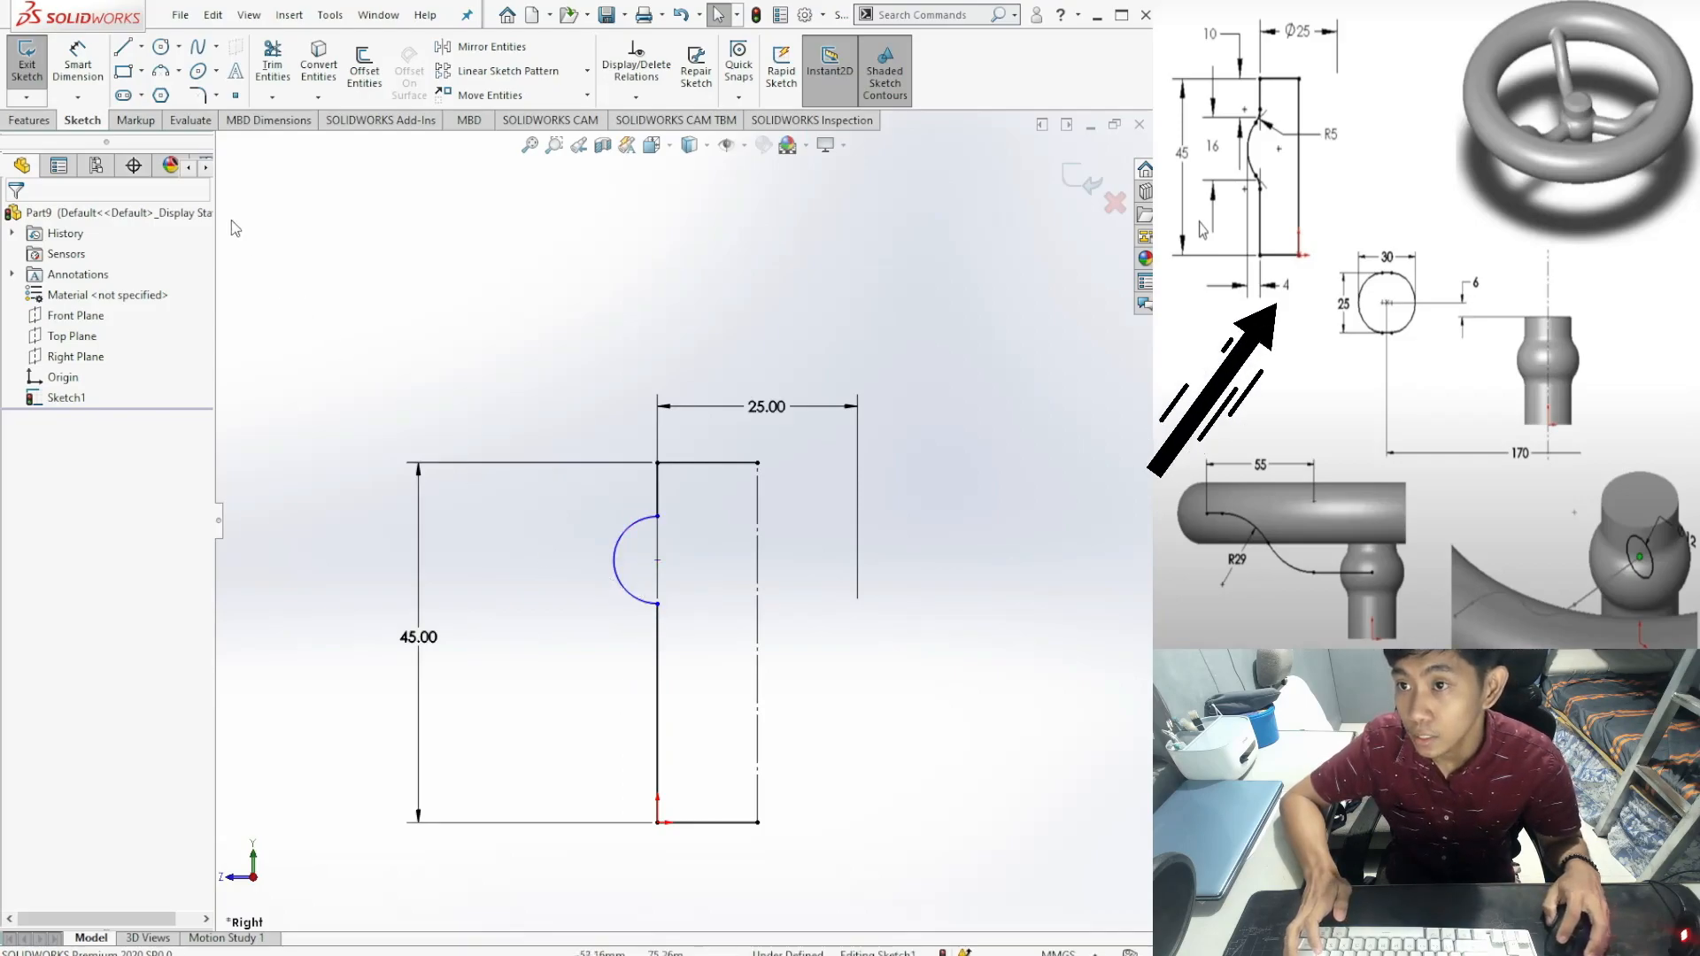
Step: Dimension the arc's leftmost point 4 mm from the lower vertical line
click(79, 69)
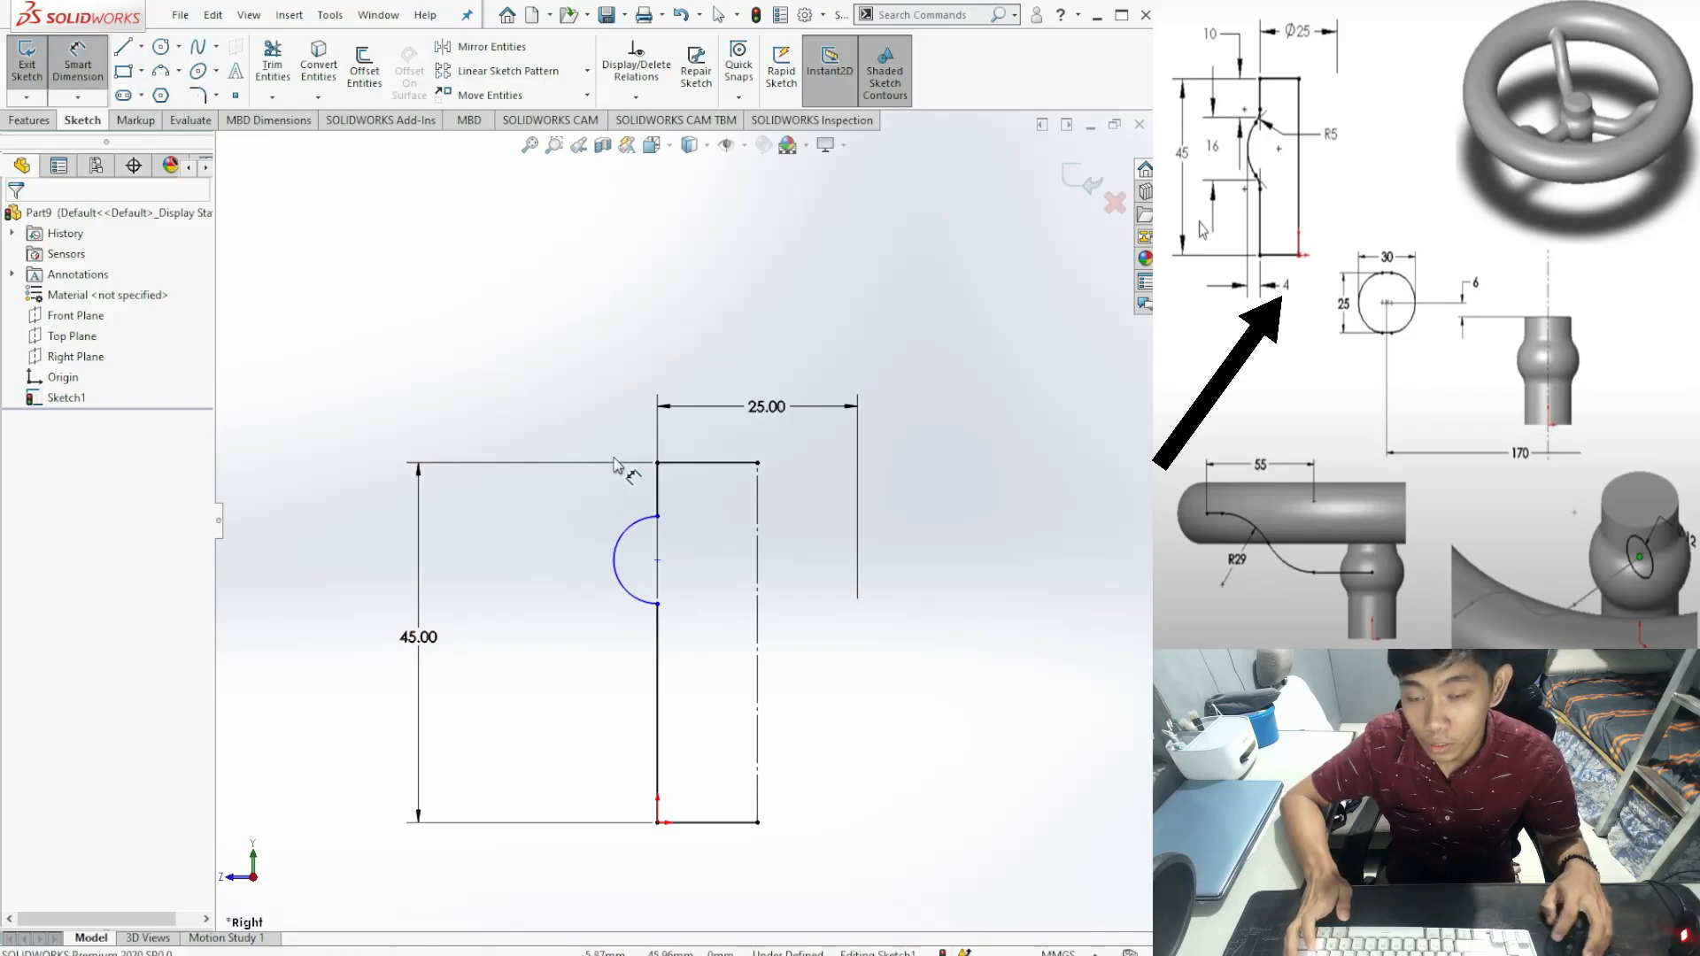
click(660, 769)
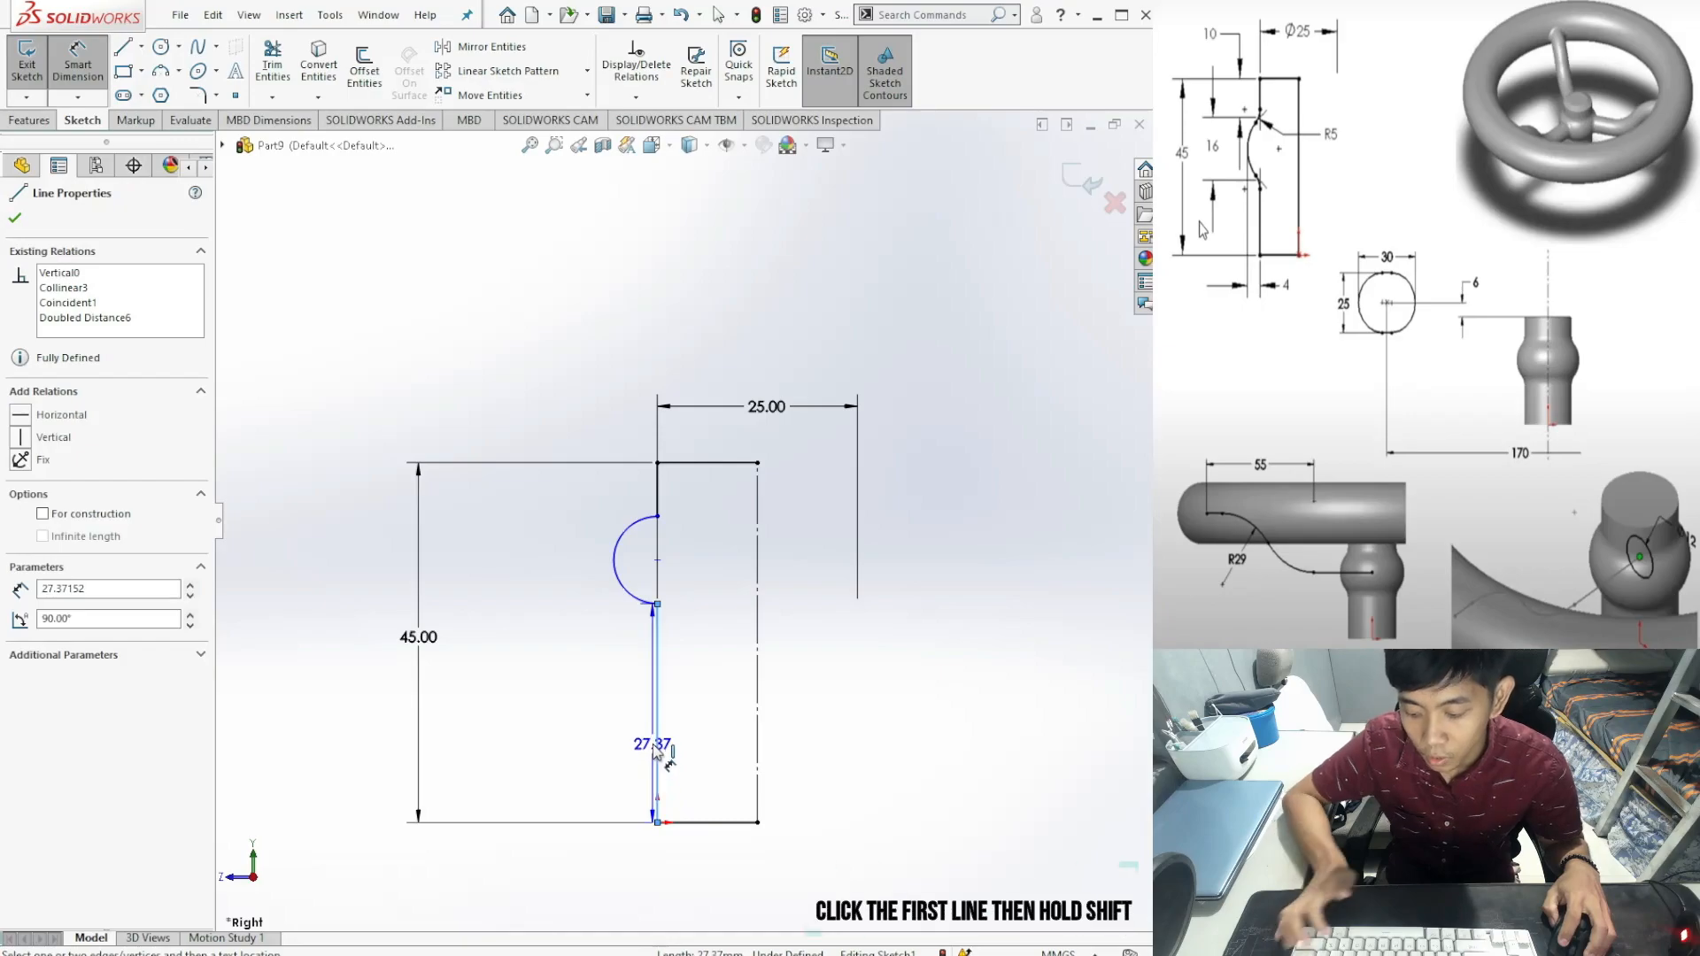
shift+click(613, 567)
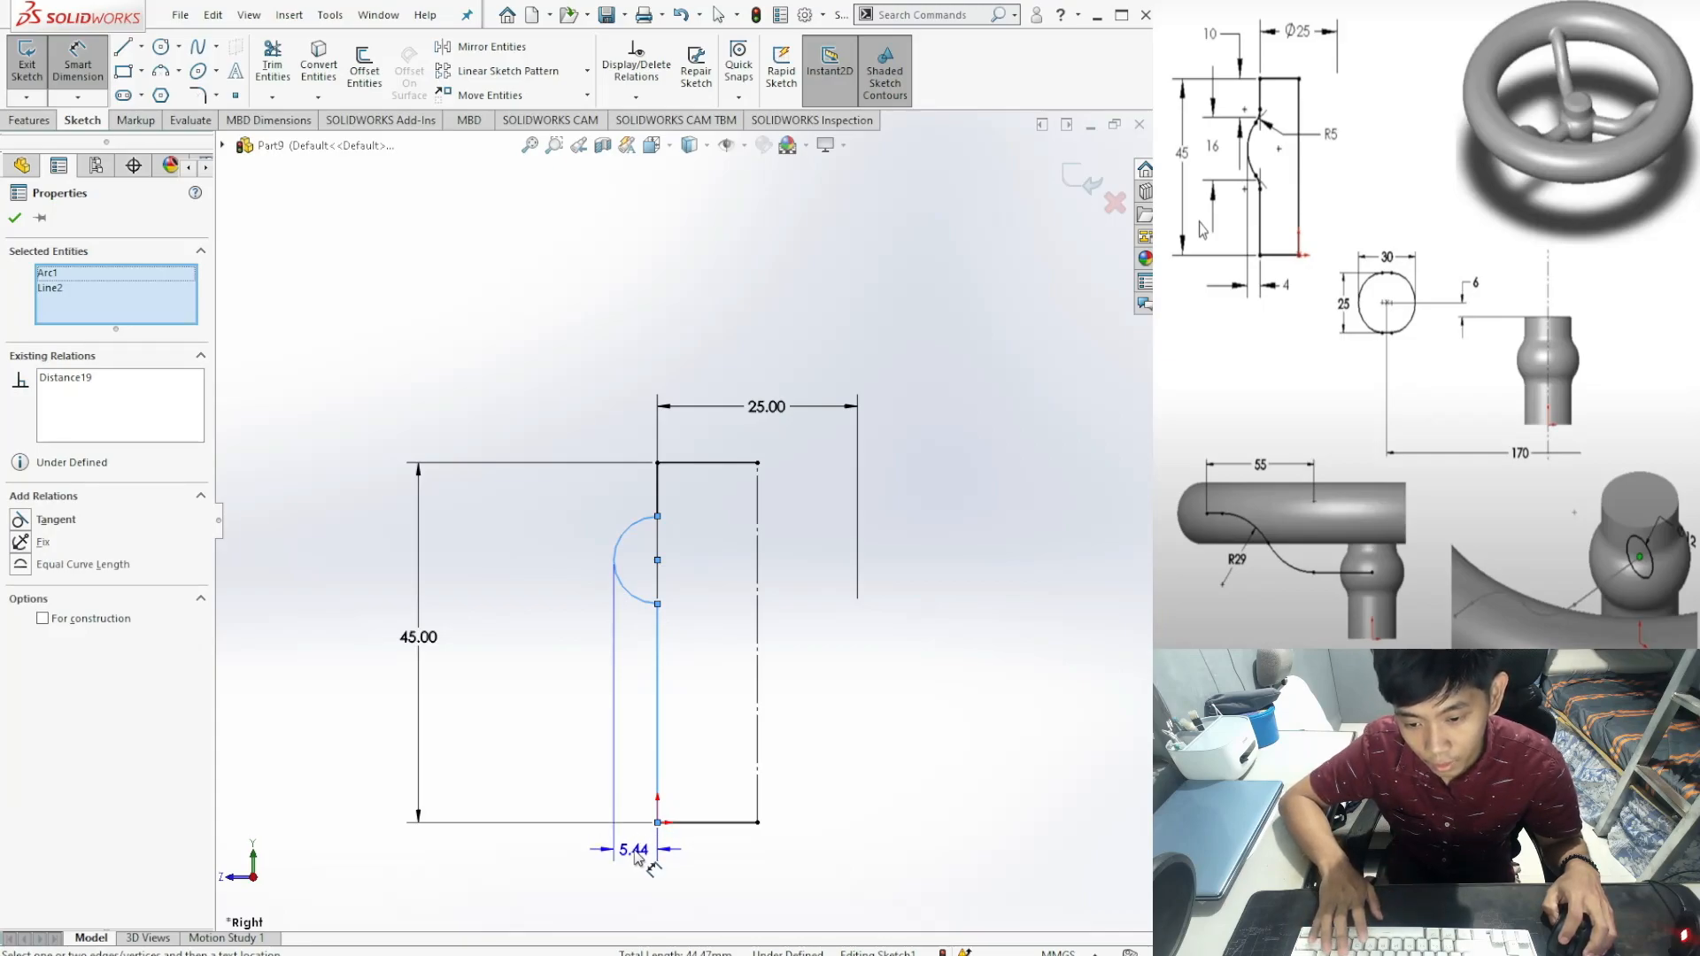
click(636, 856)
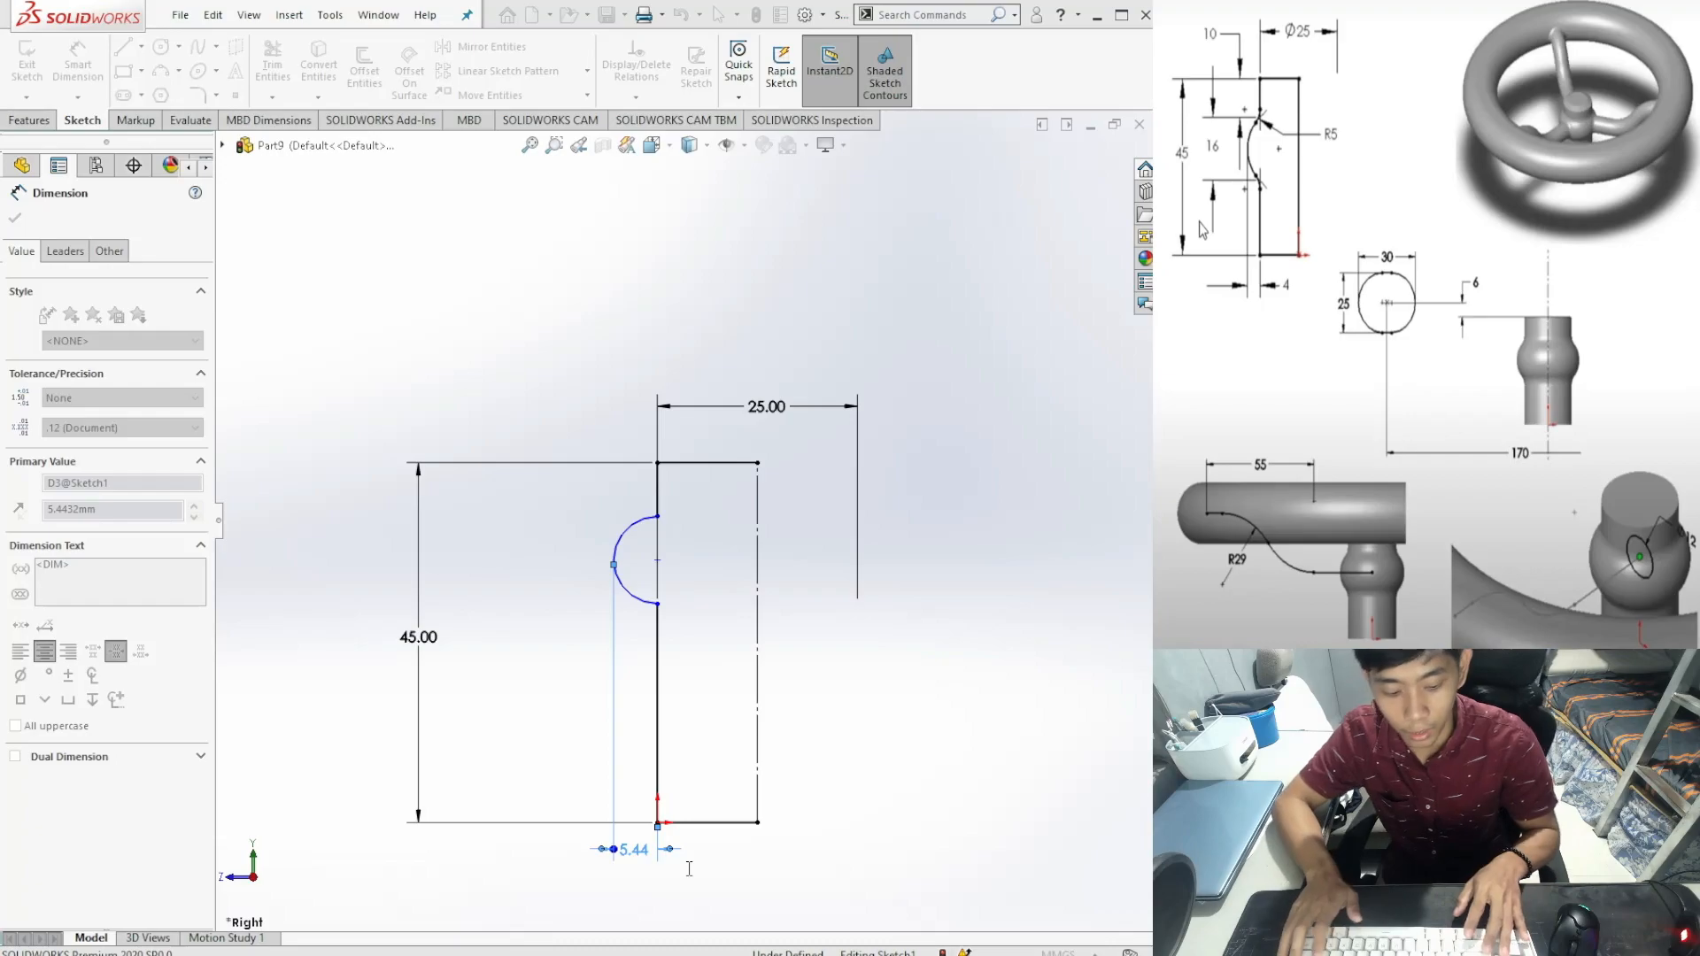
text(4)
key(Return)
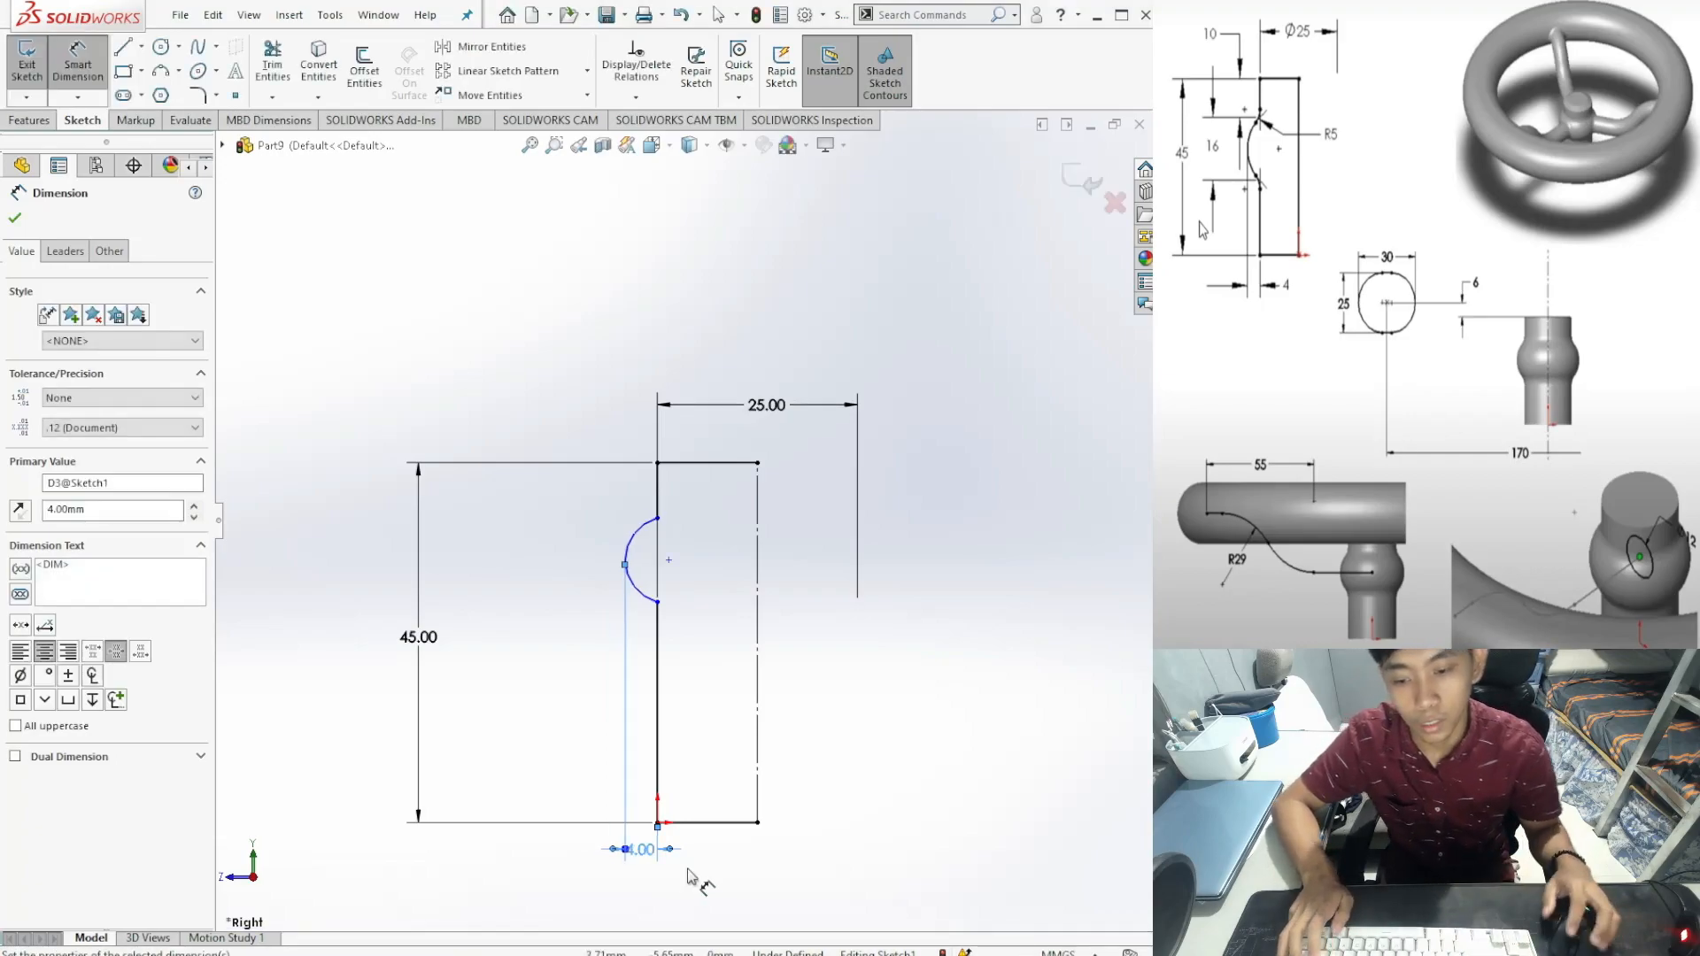
mouse_move(655, 855)
mouse_down()
mouse_move(708, 857)
mouse_move(620, 859)
mouse_move(701, 867)
mouse_up()
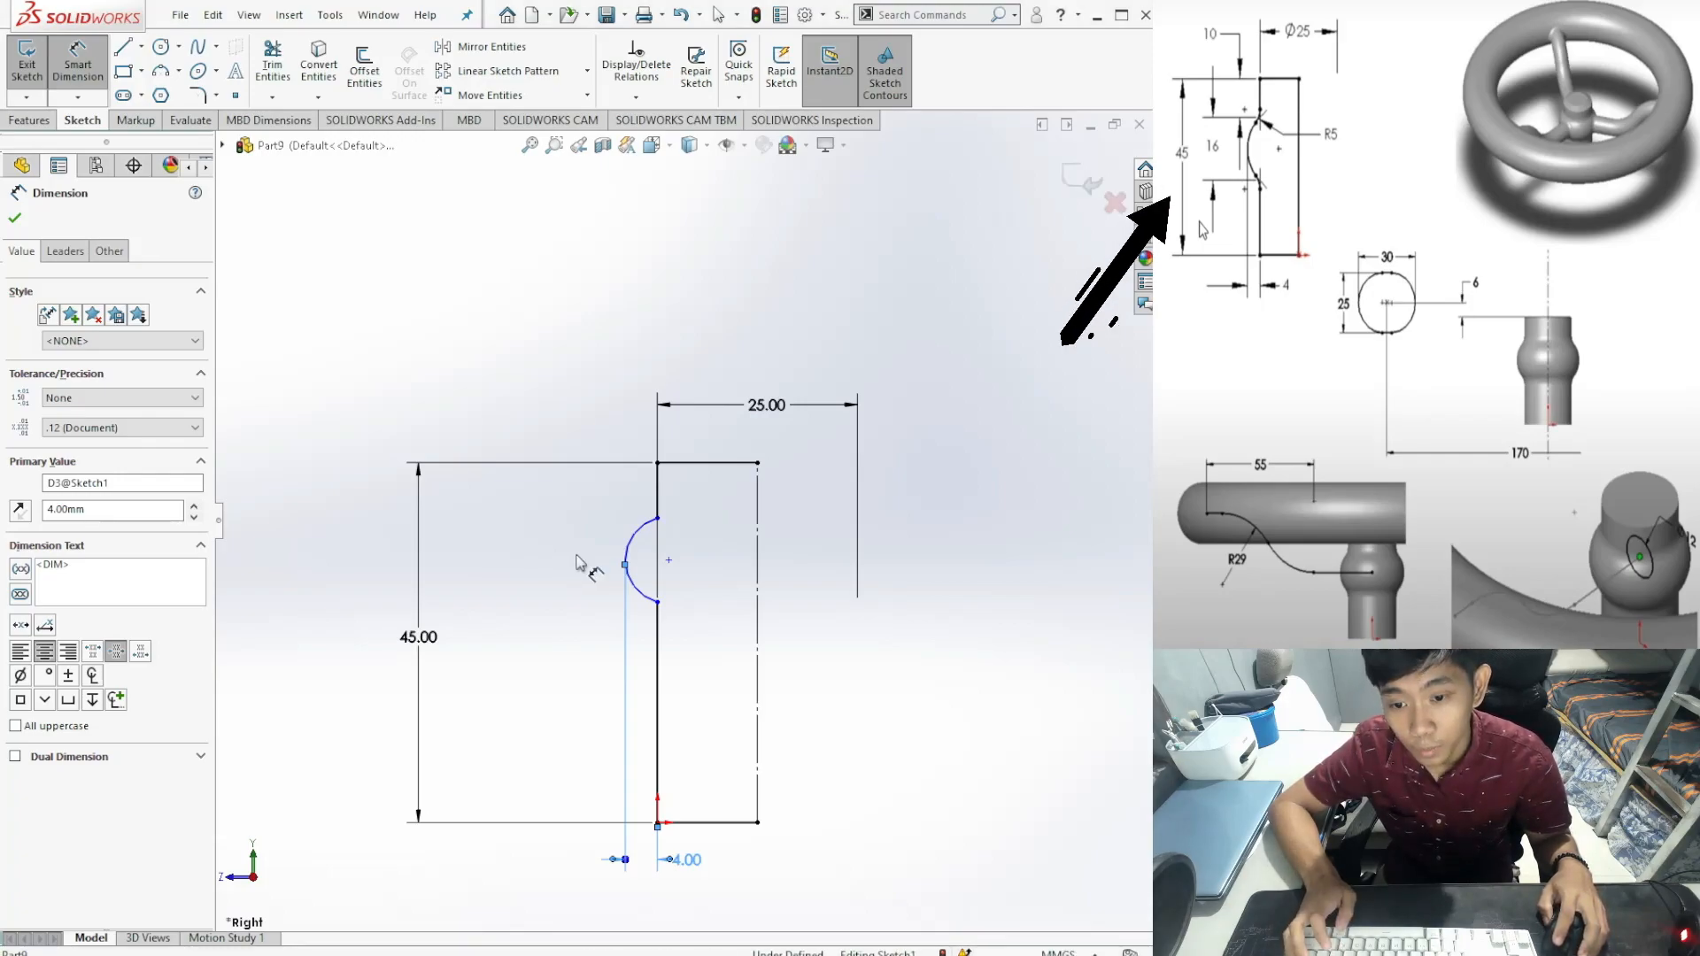
Step: Add a 16 mm vertical dimension between the arc's upper and lower endpoints
click(658, 520)
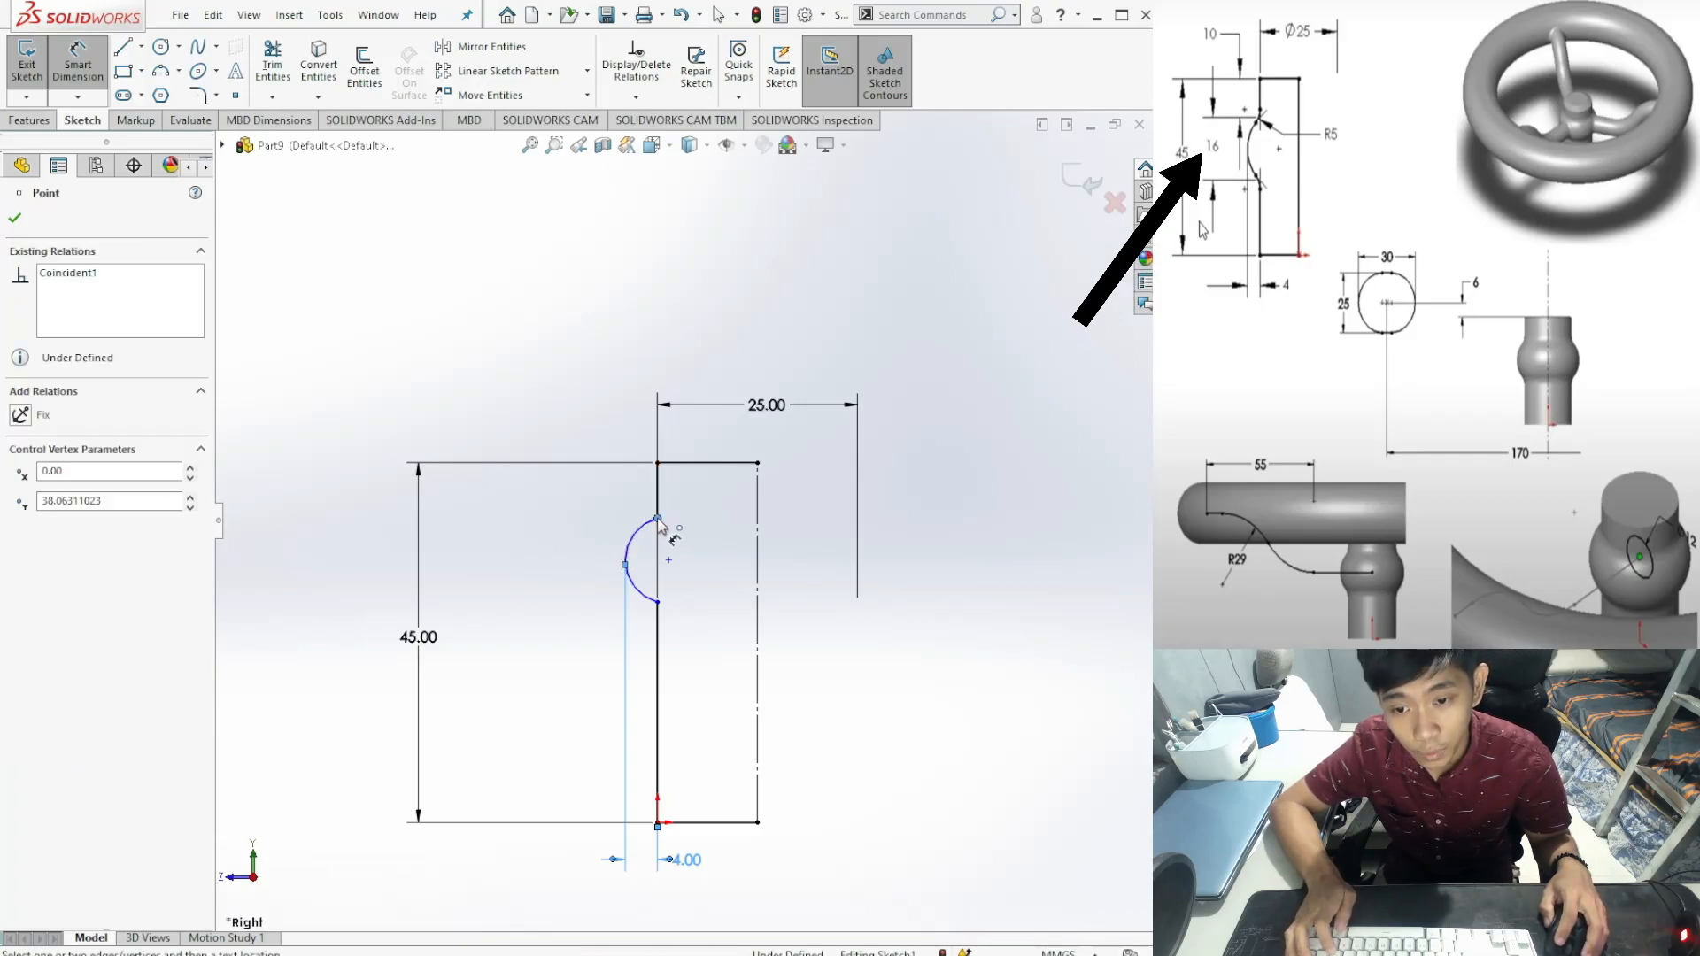
click(658, 603)
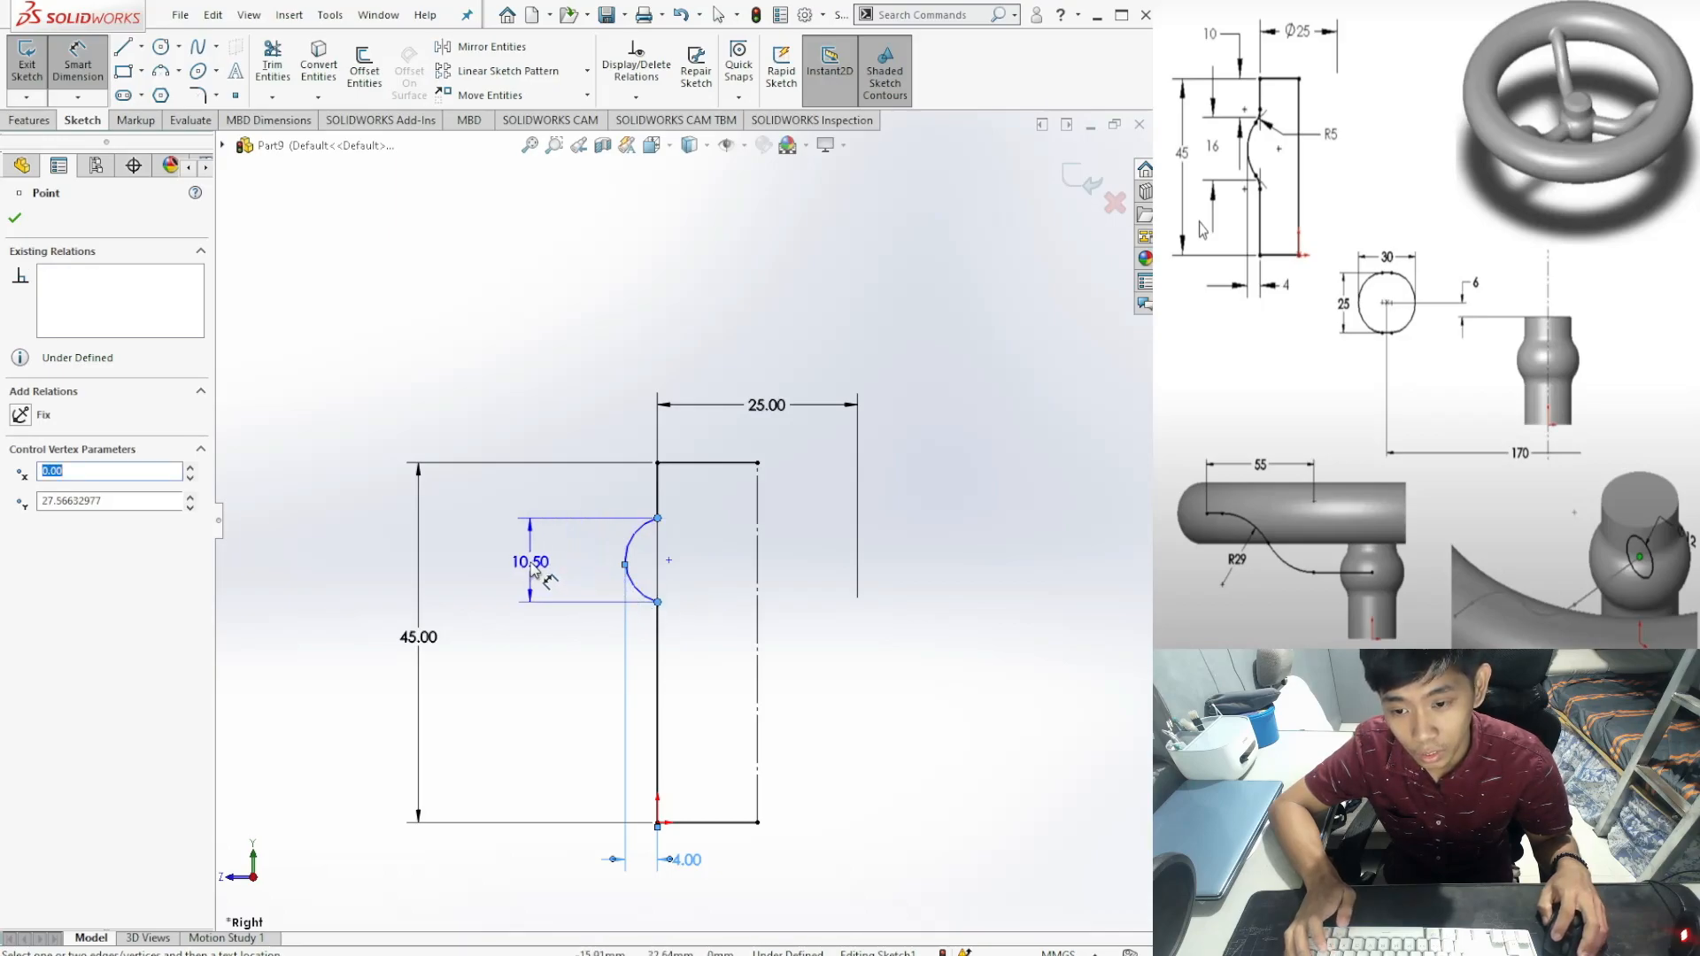
click(529, 568)
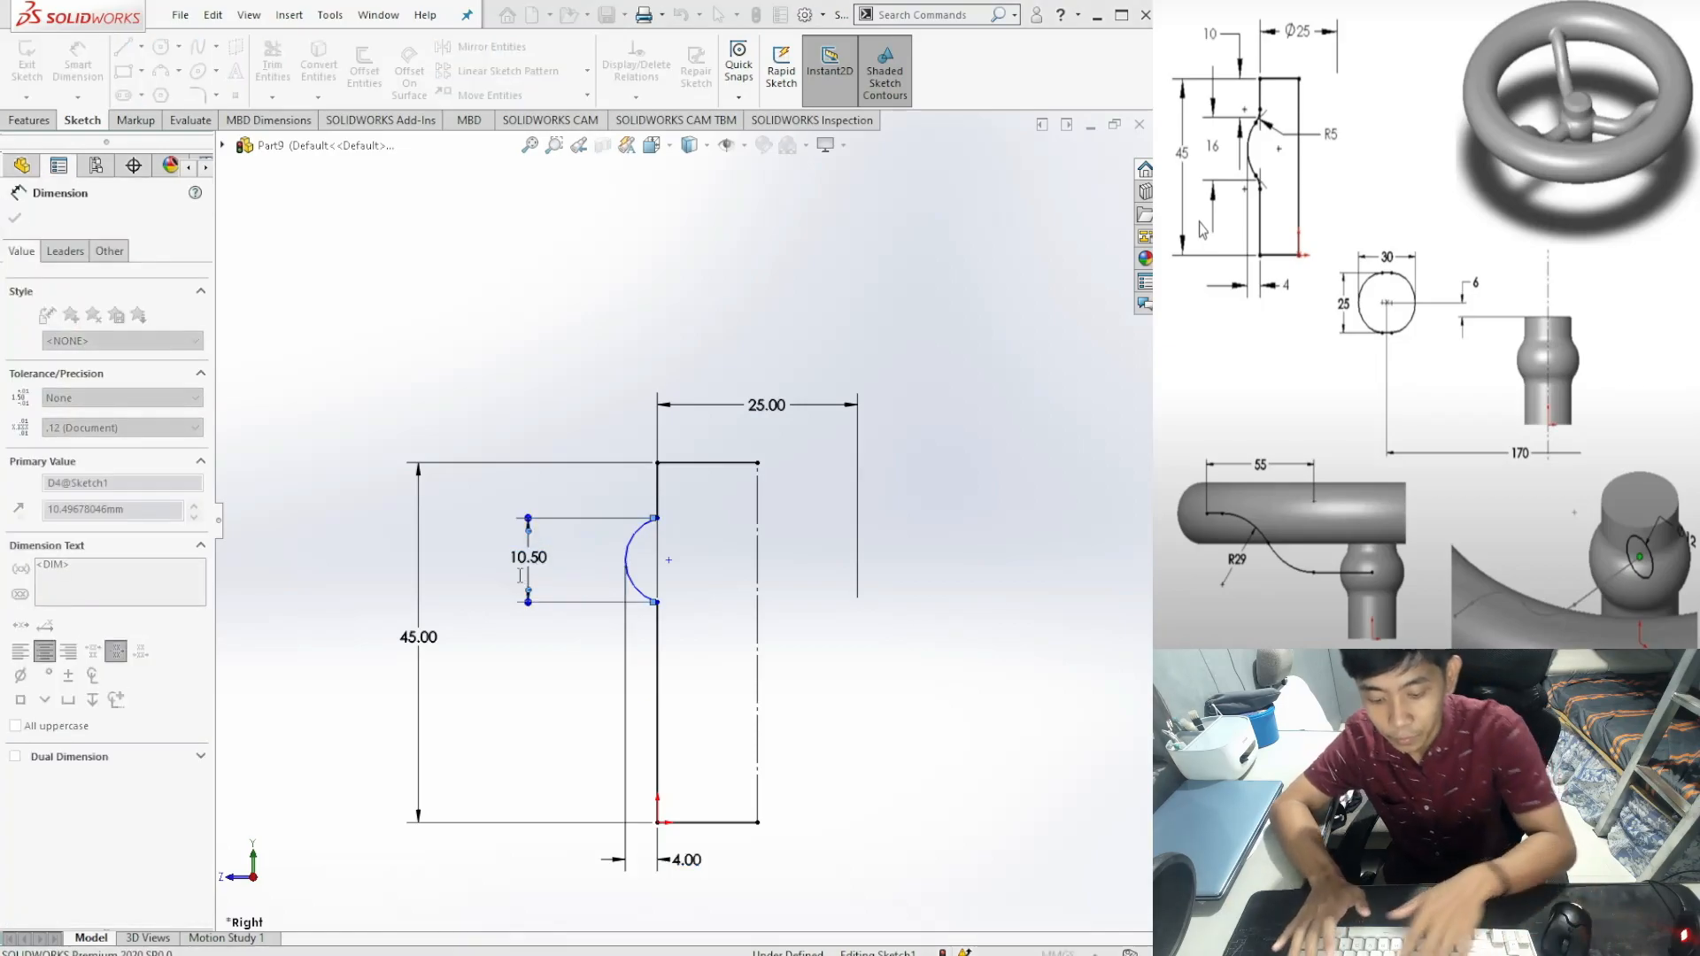
text(16)
key(Return)
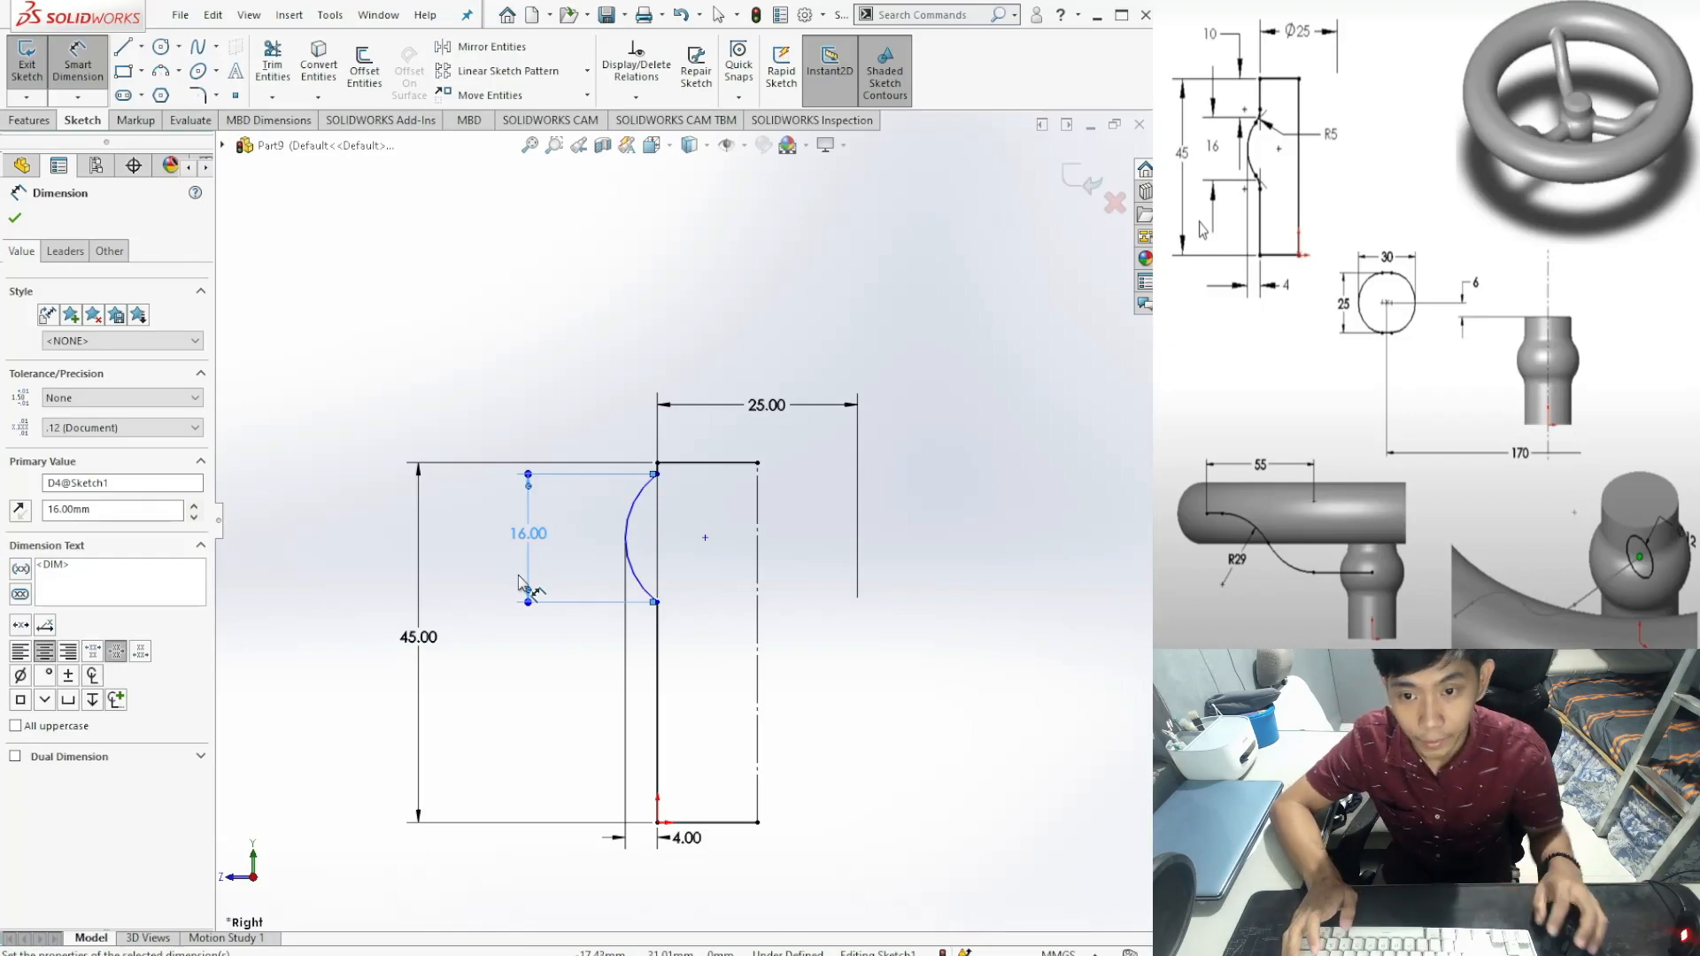
click(577, 410)
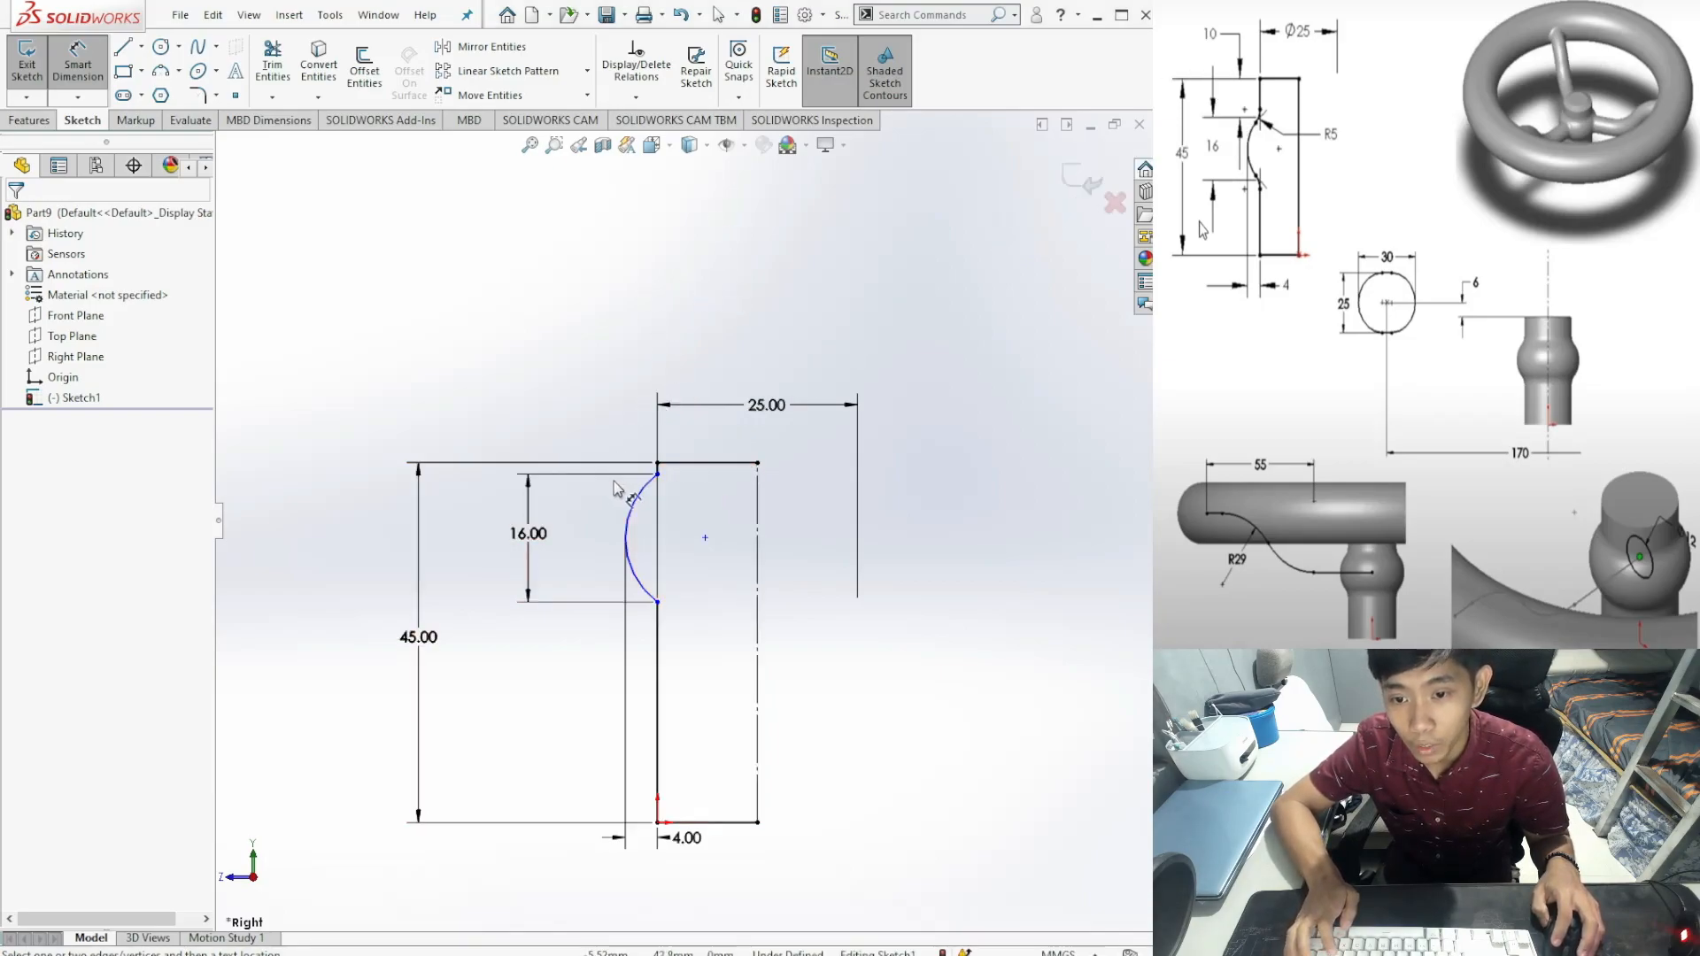
Step: Dimension the arc's top endpoint 10 mm below the profile's top line
click(658, 475)
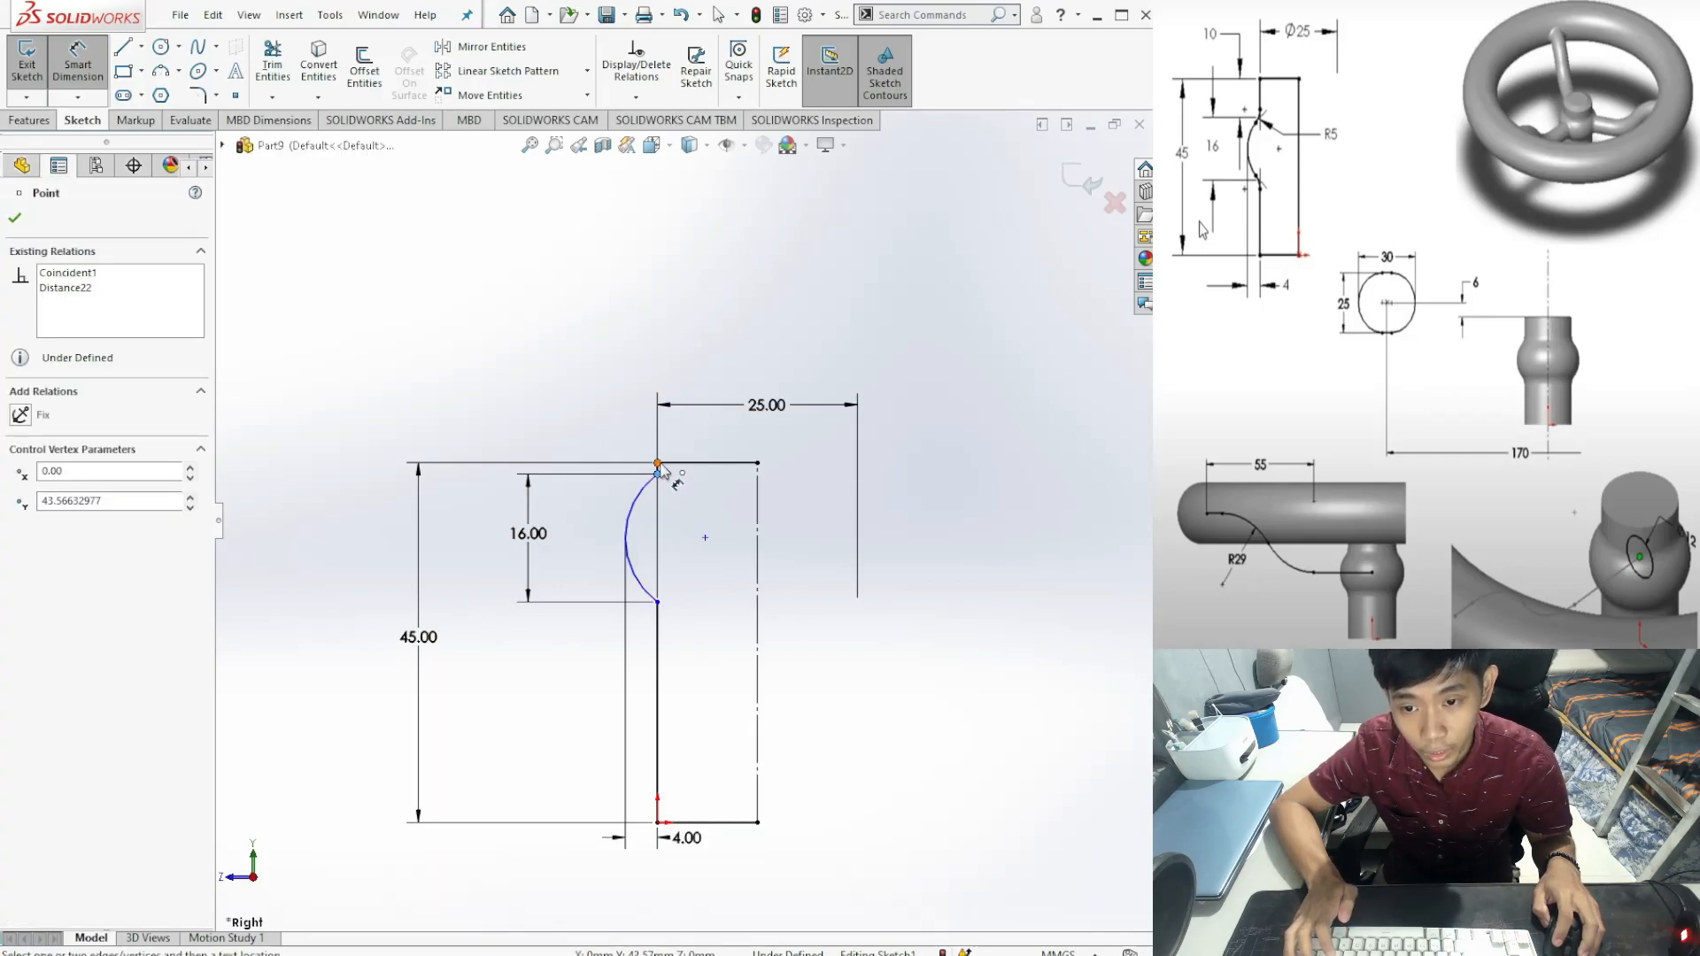
click(663, 464)
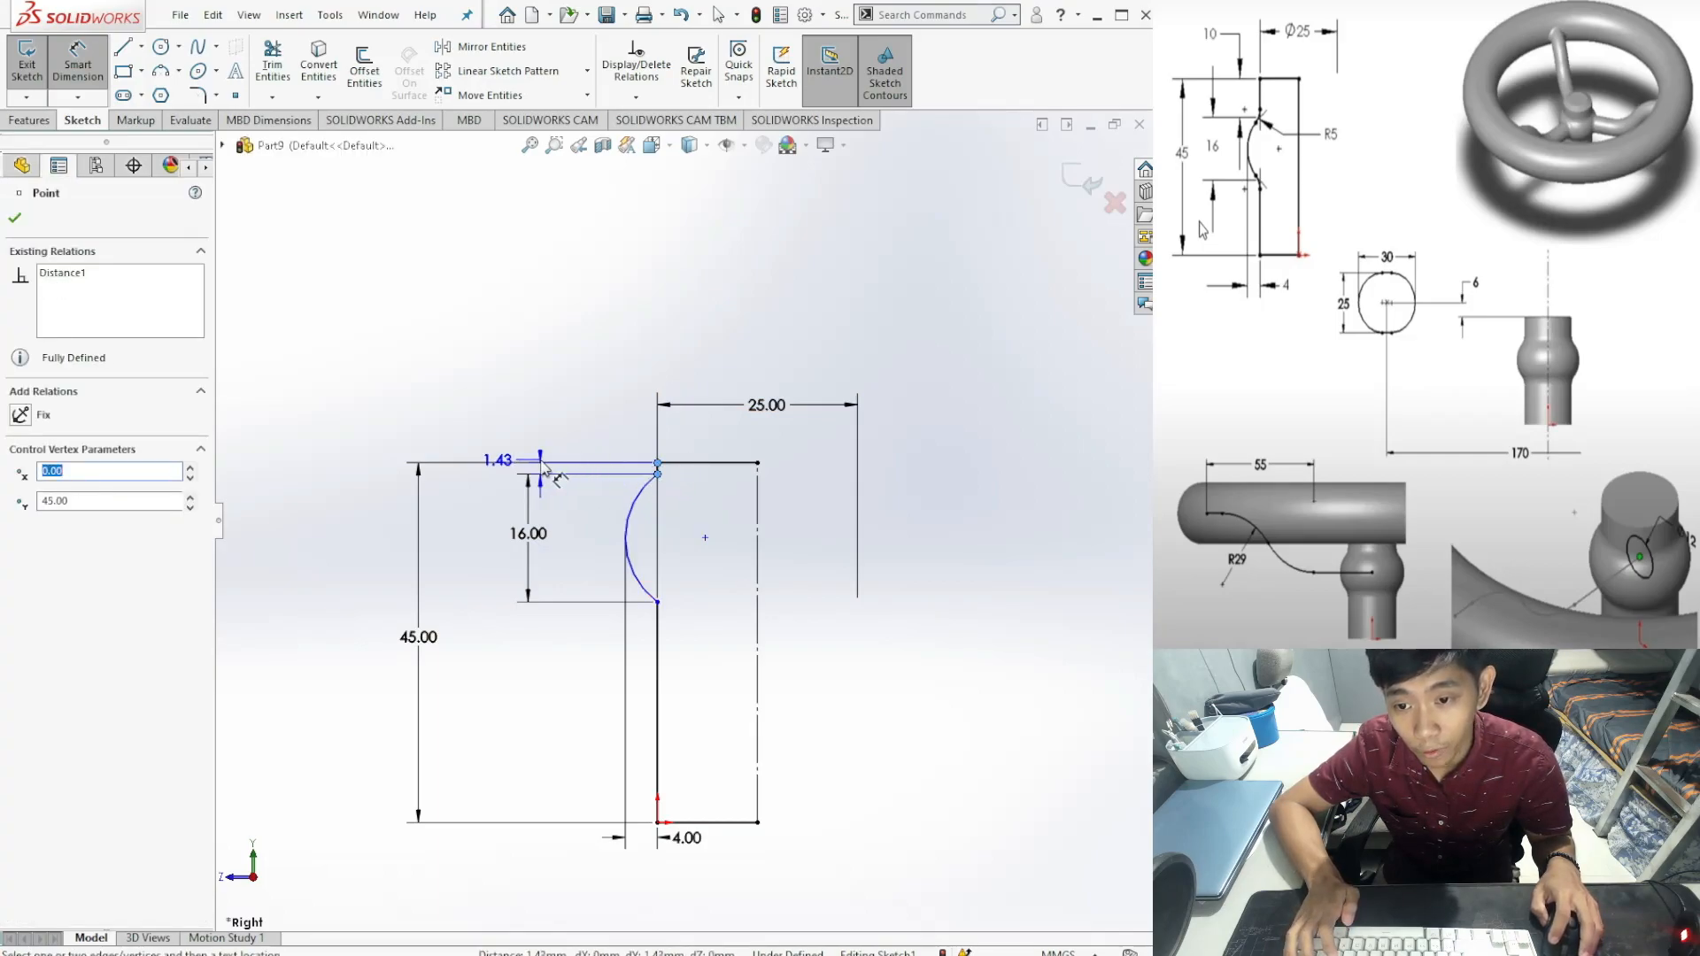
click(487, 469)
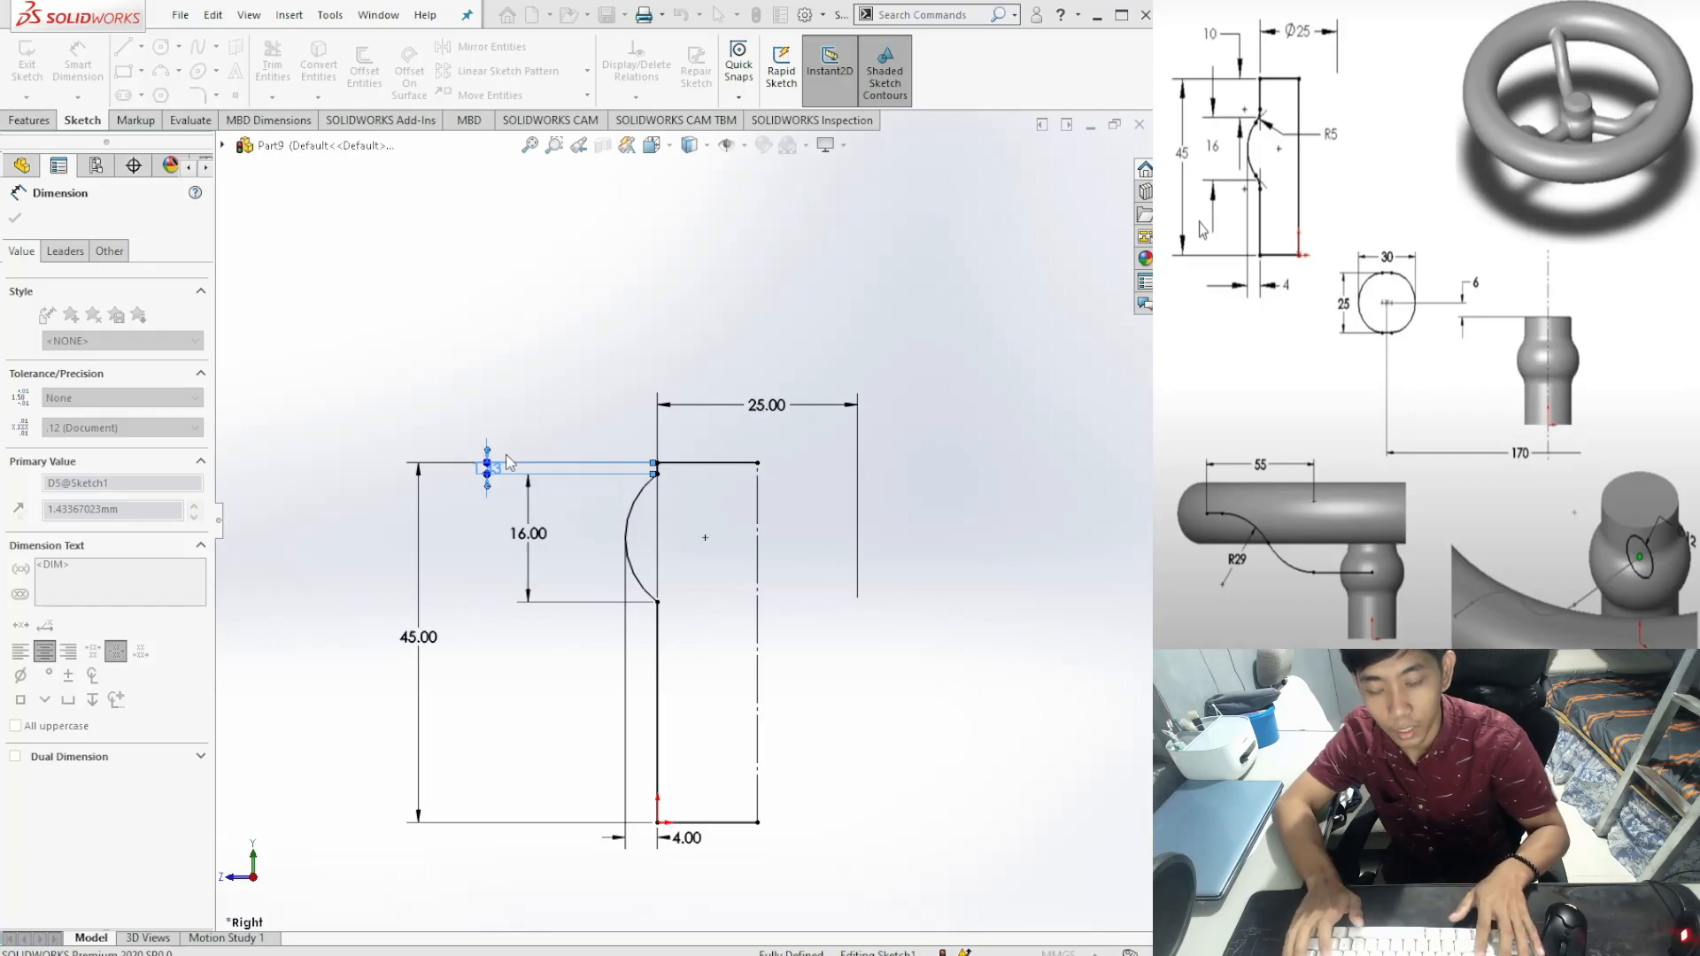
text(10)
key(Return)
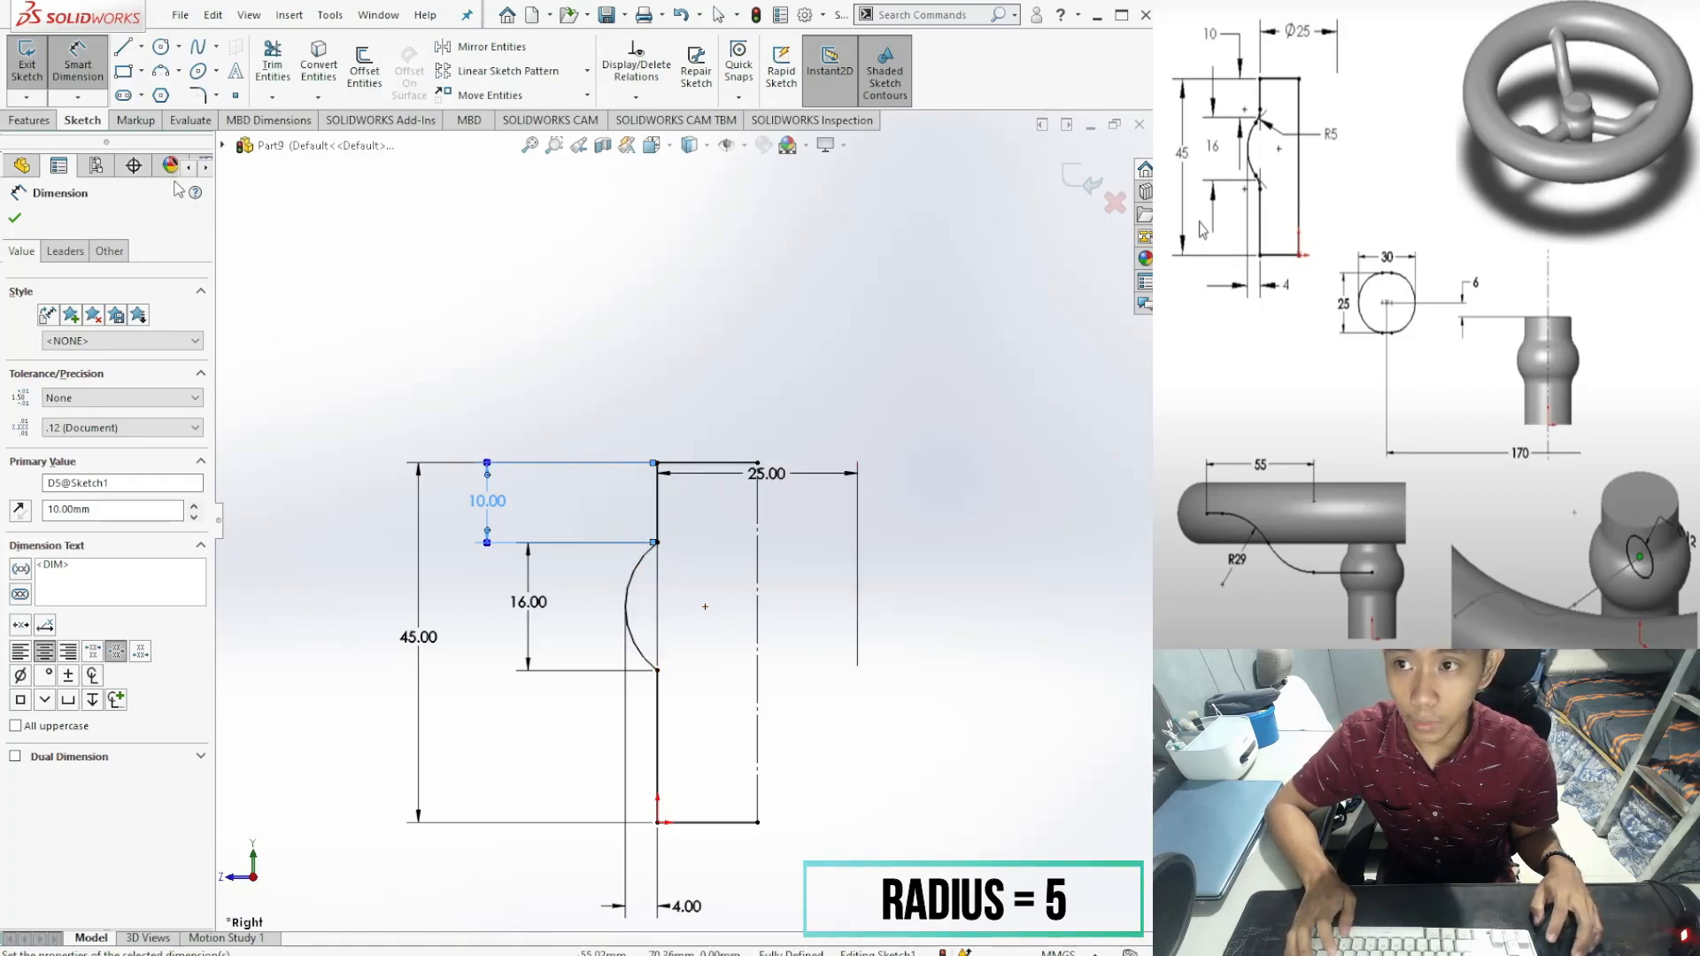
key(Escape)
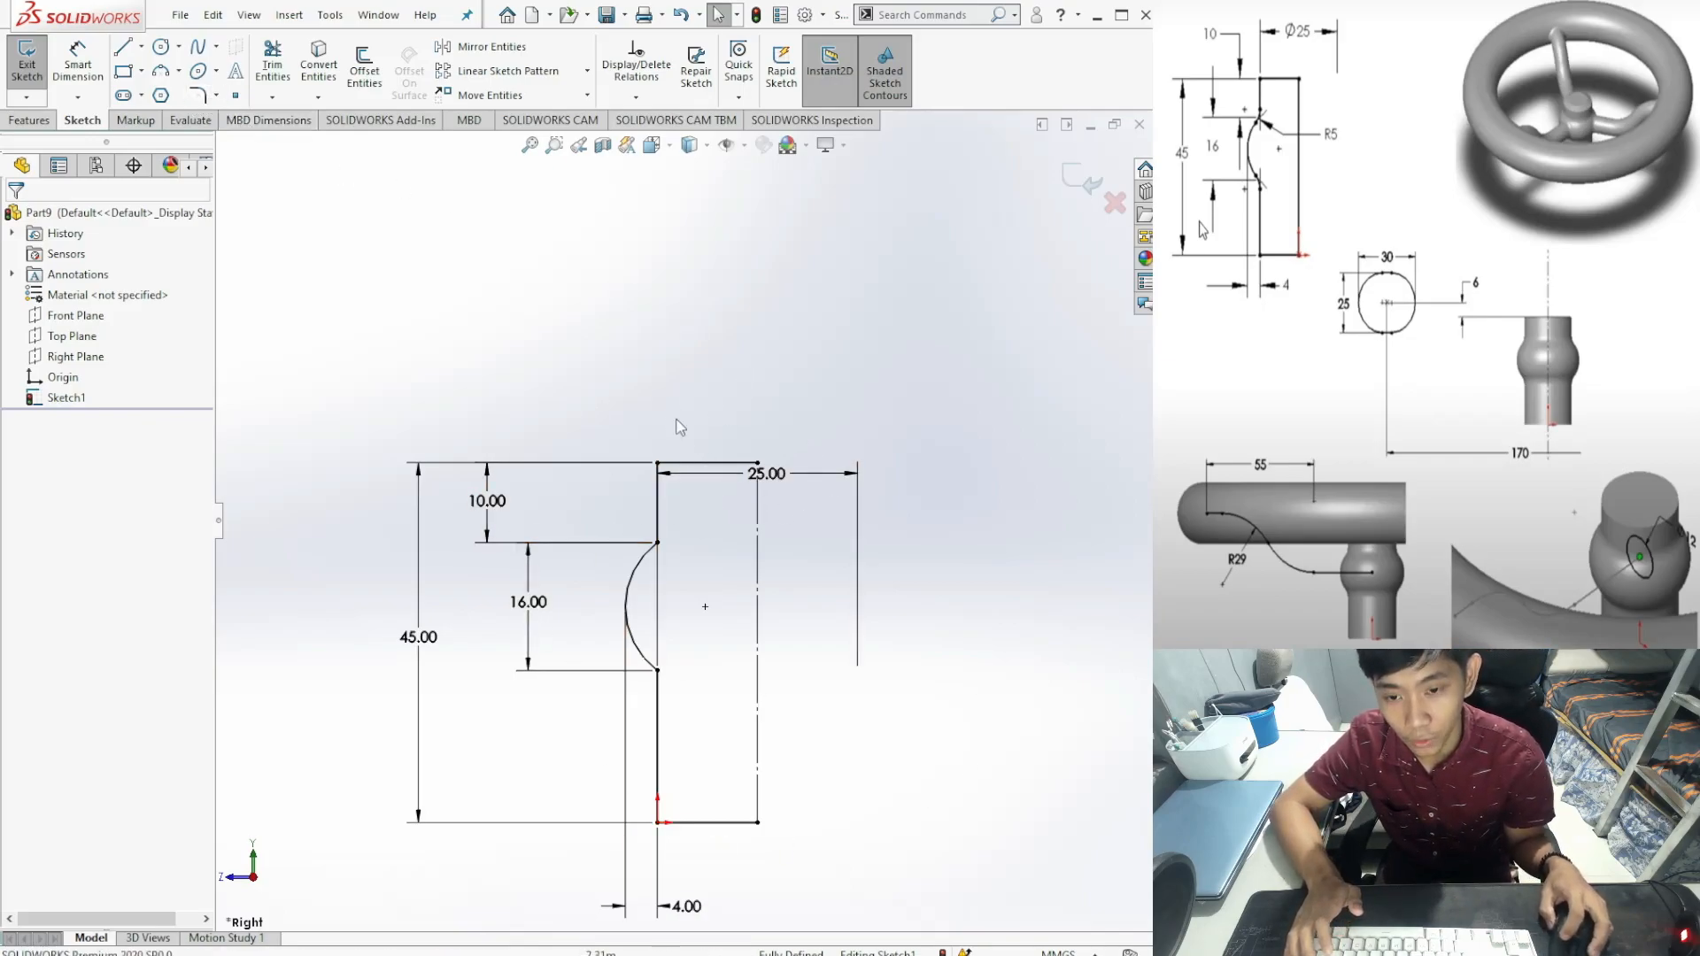
Step: Sketch-fillet the upper corner where the arc meets the vertical line
click(200, 96)
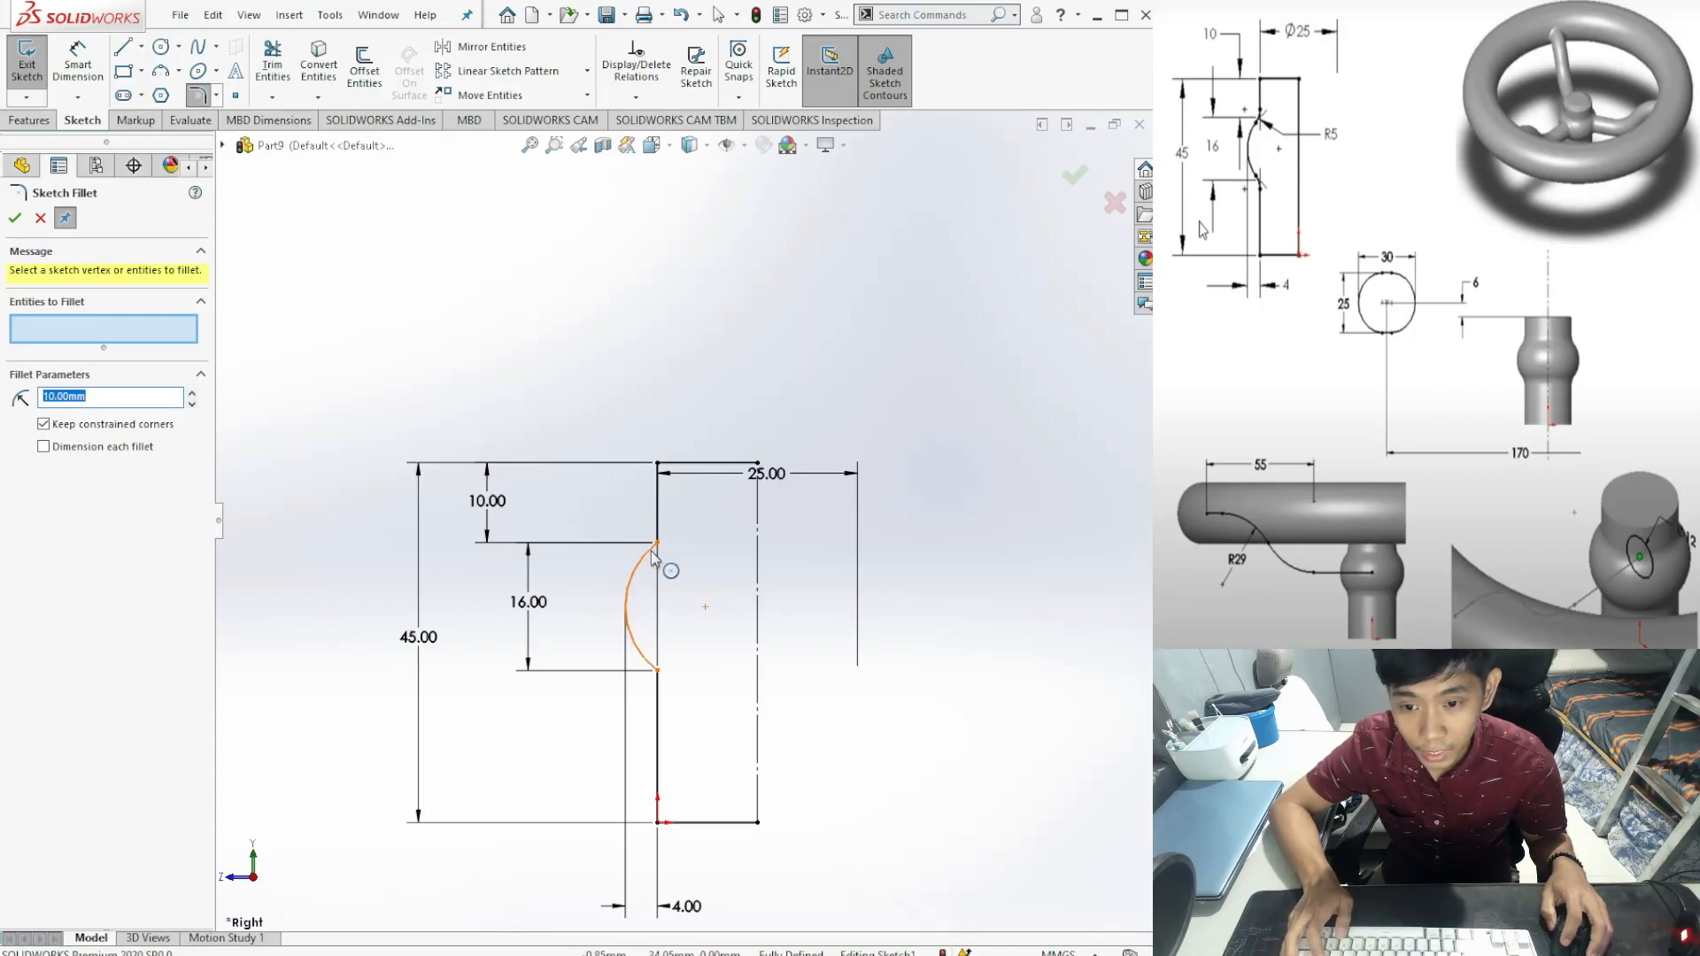
click(651, 551)
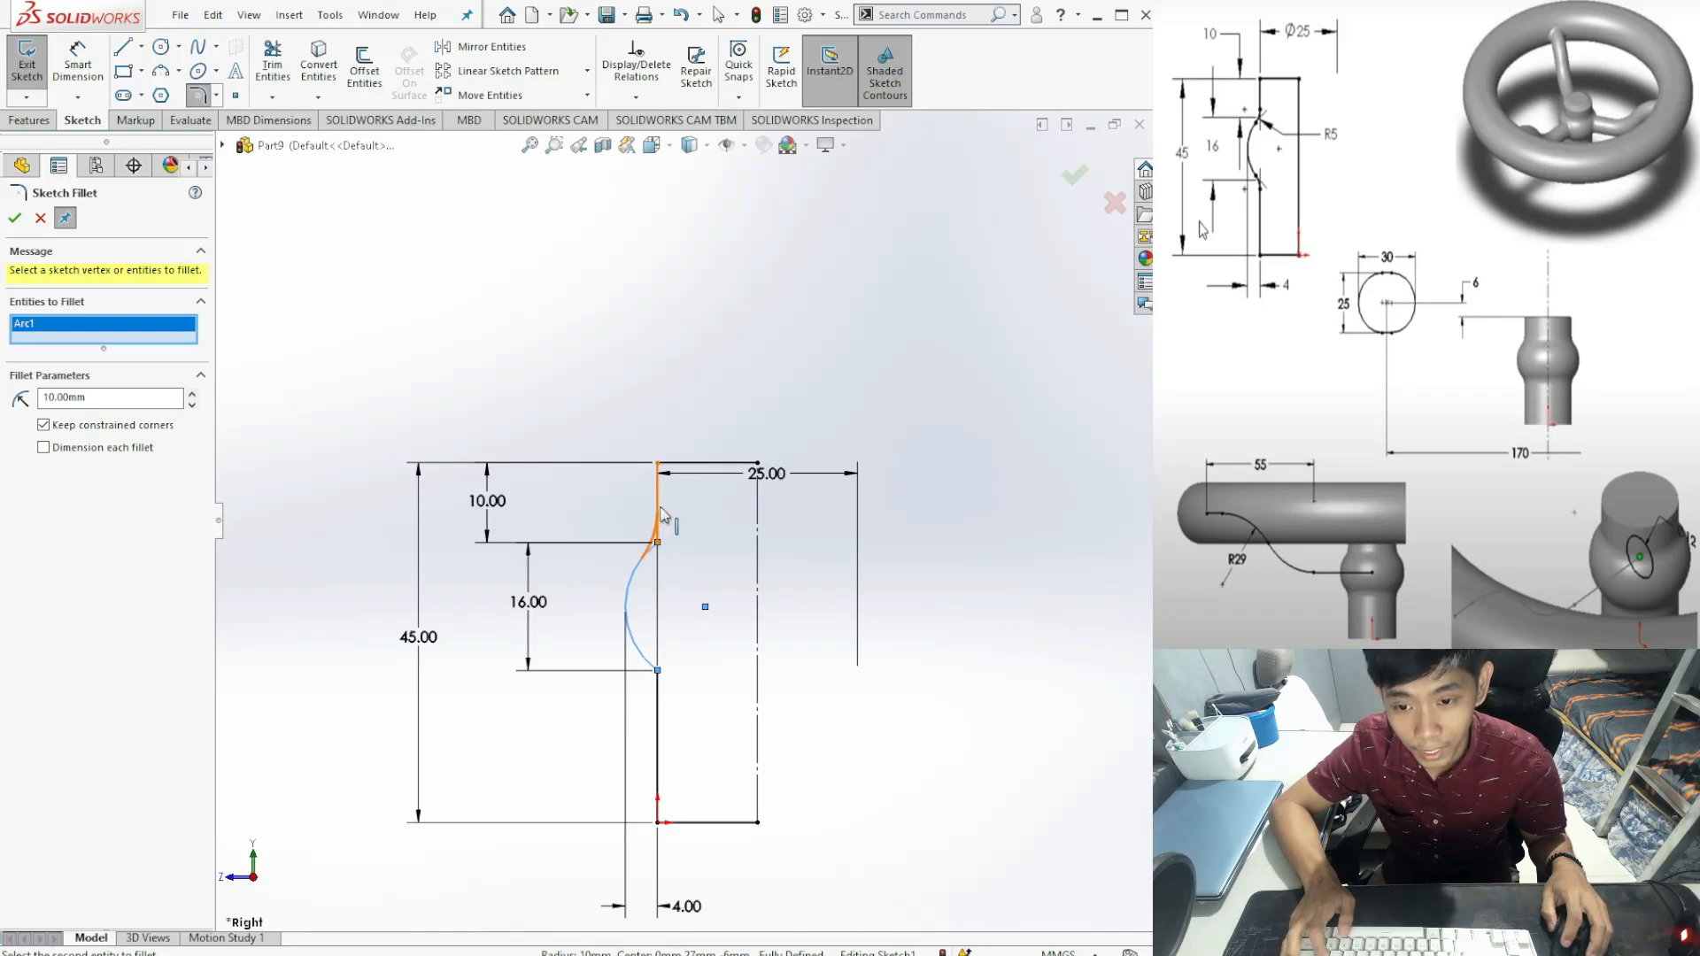
click(659, 514)
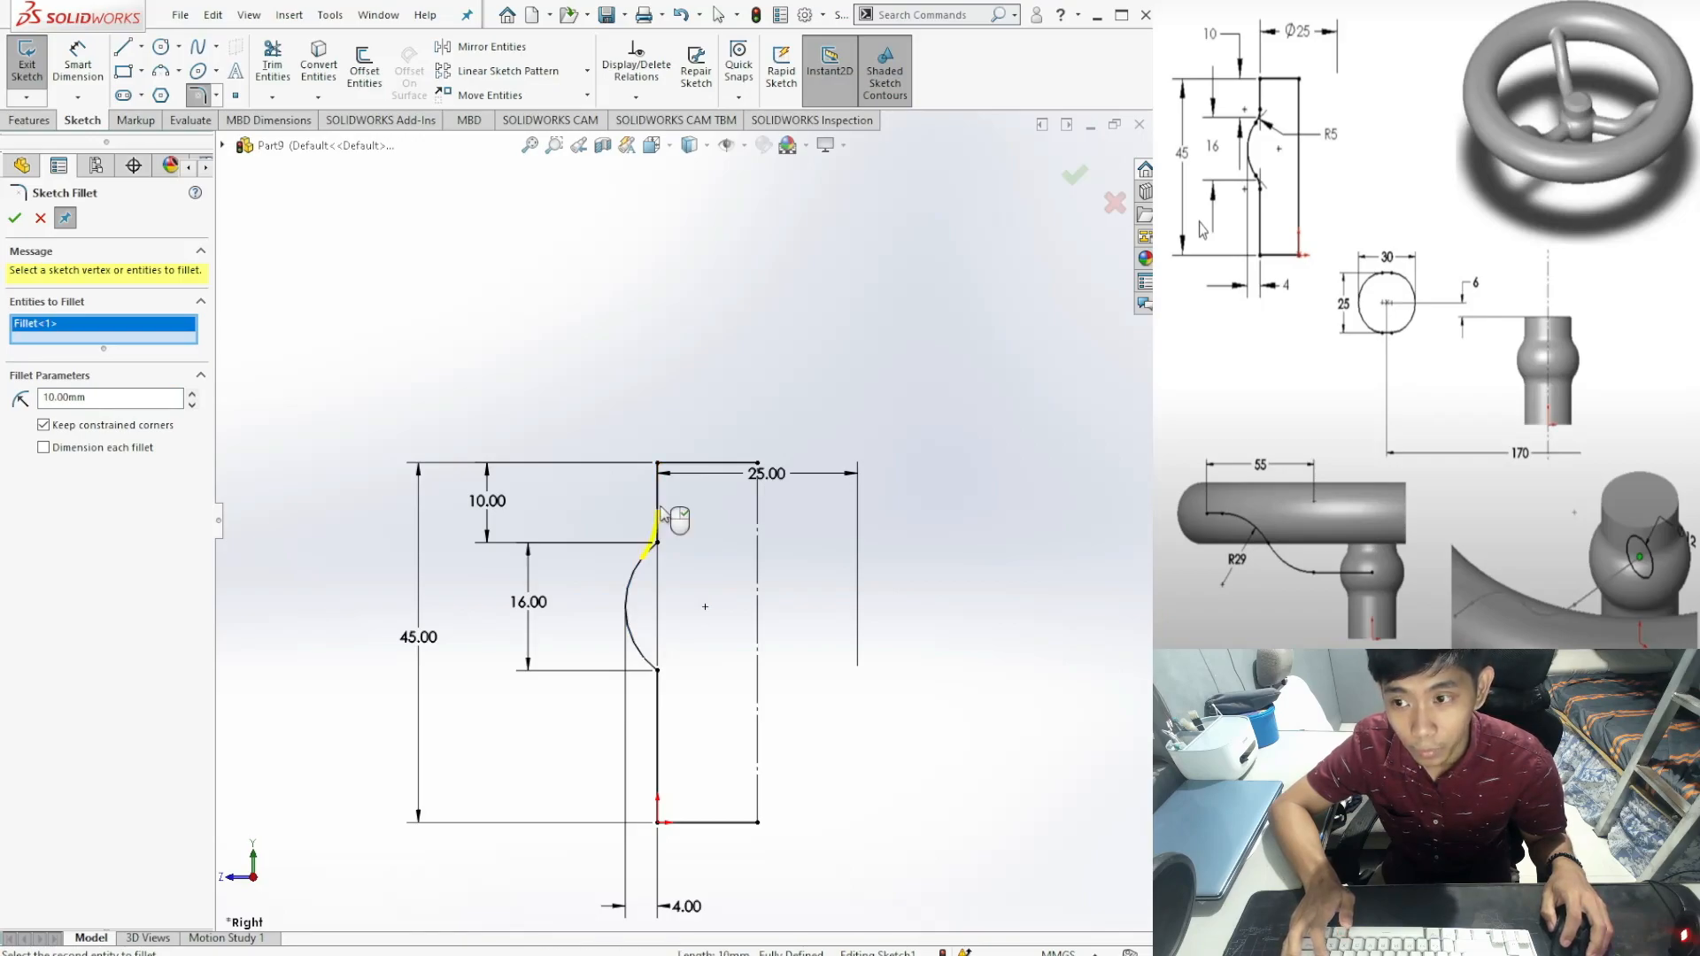
click(15, 220)
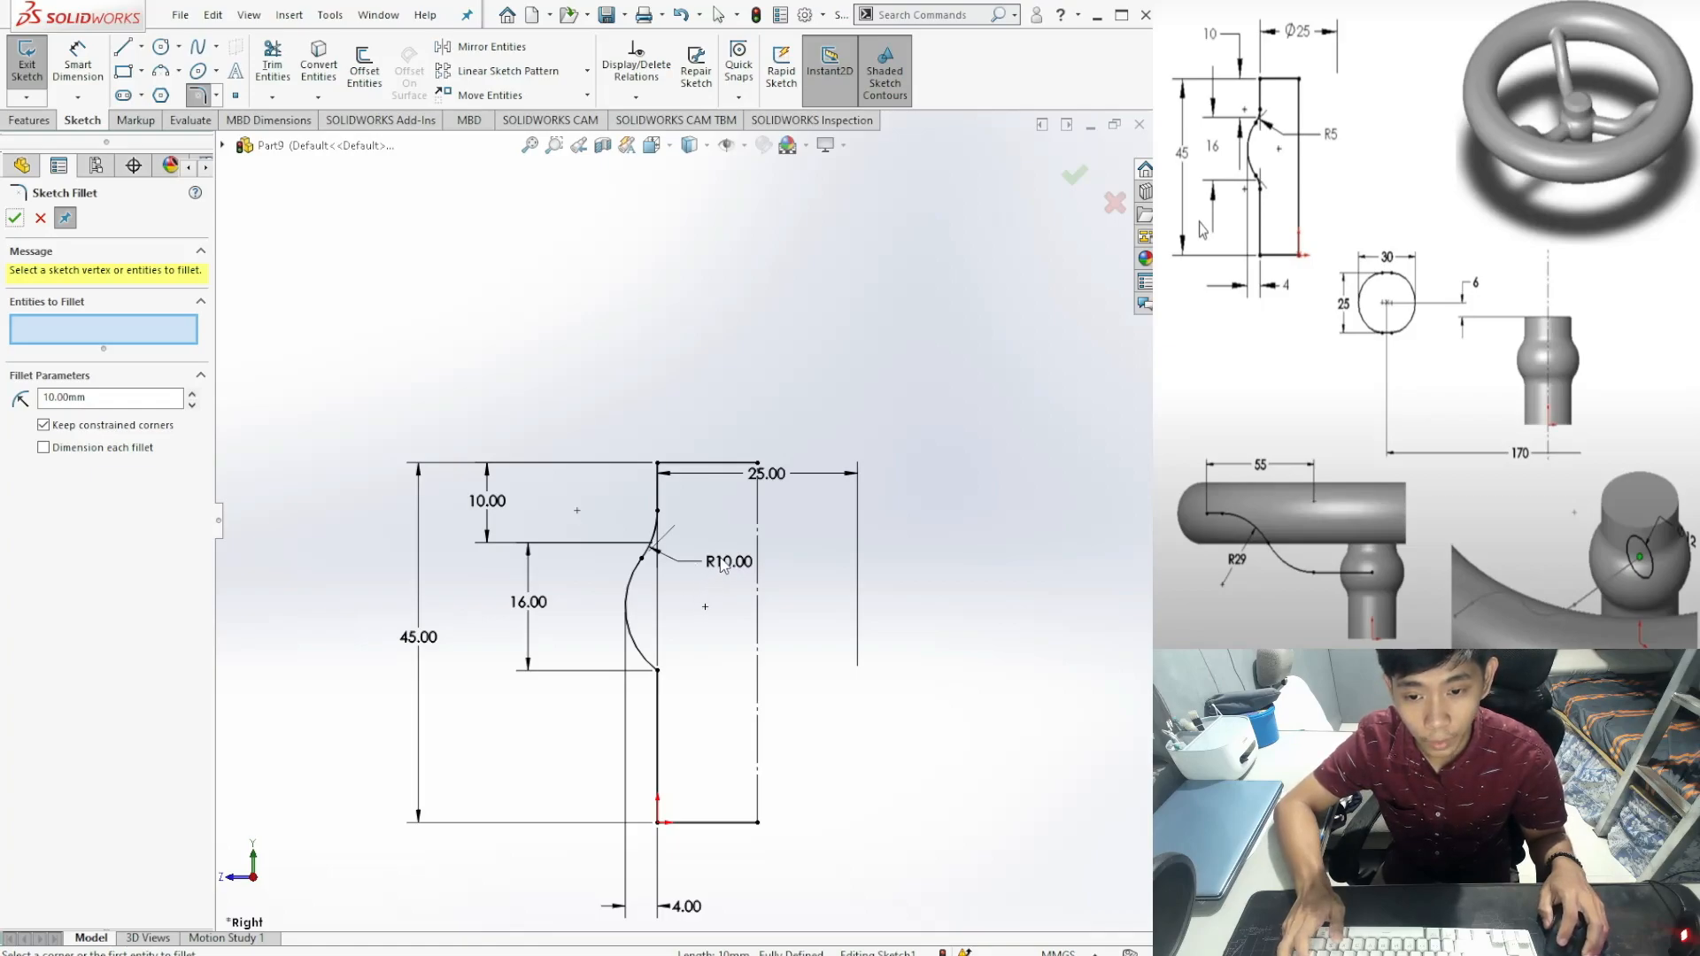
Step: Change the fillet's R10.00 radius dimension to 5 mm
click(94, 396)
click(14, 217)
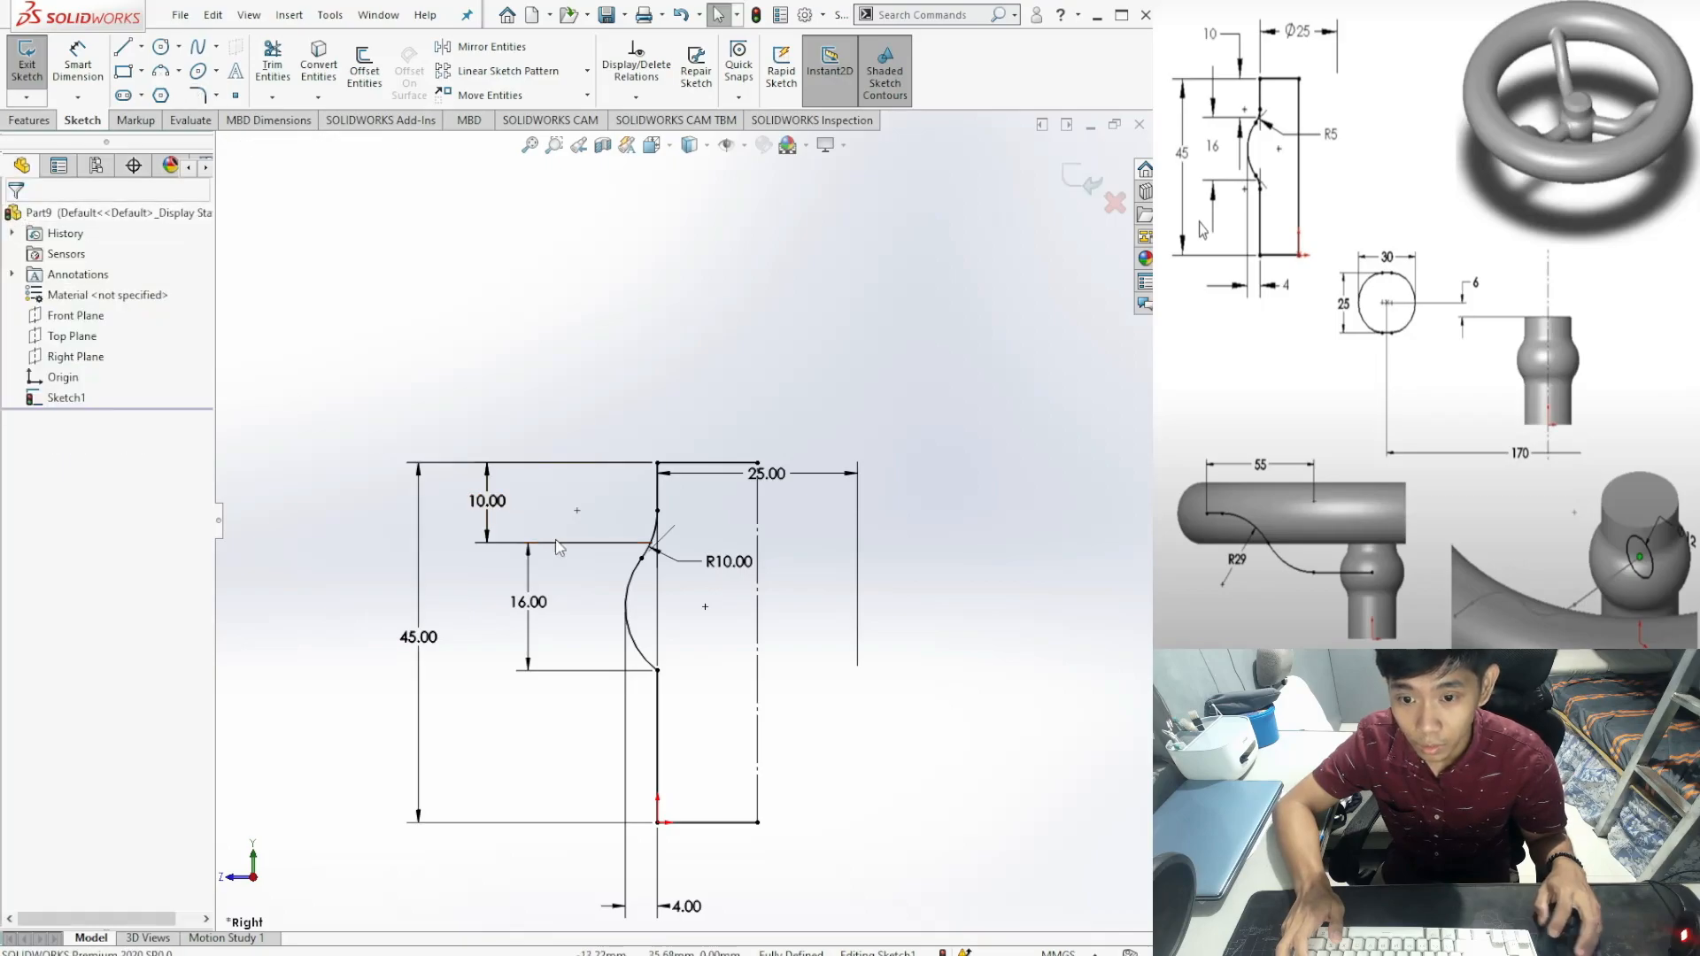
click(728, 563)
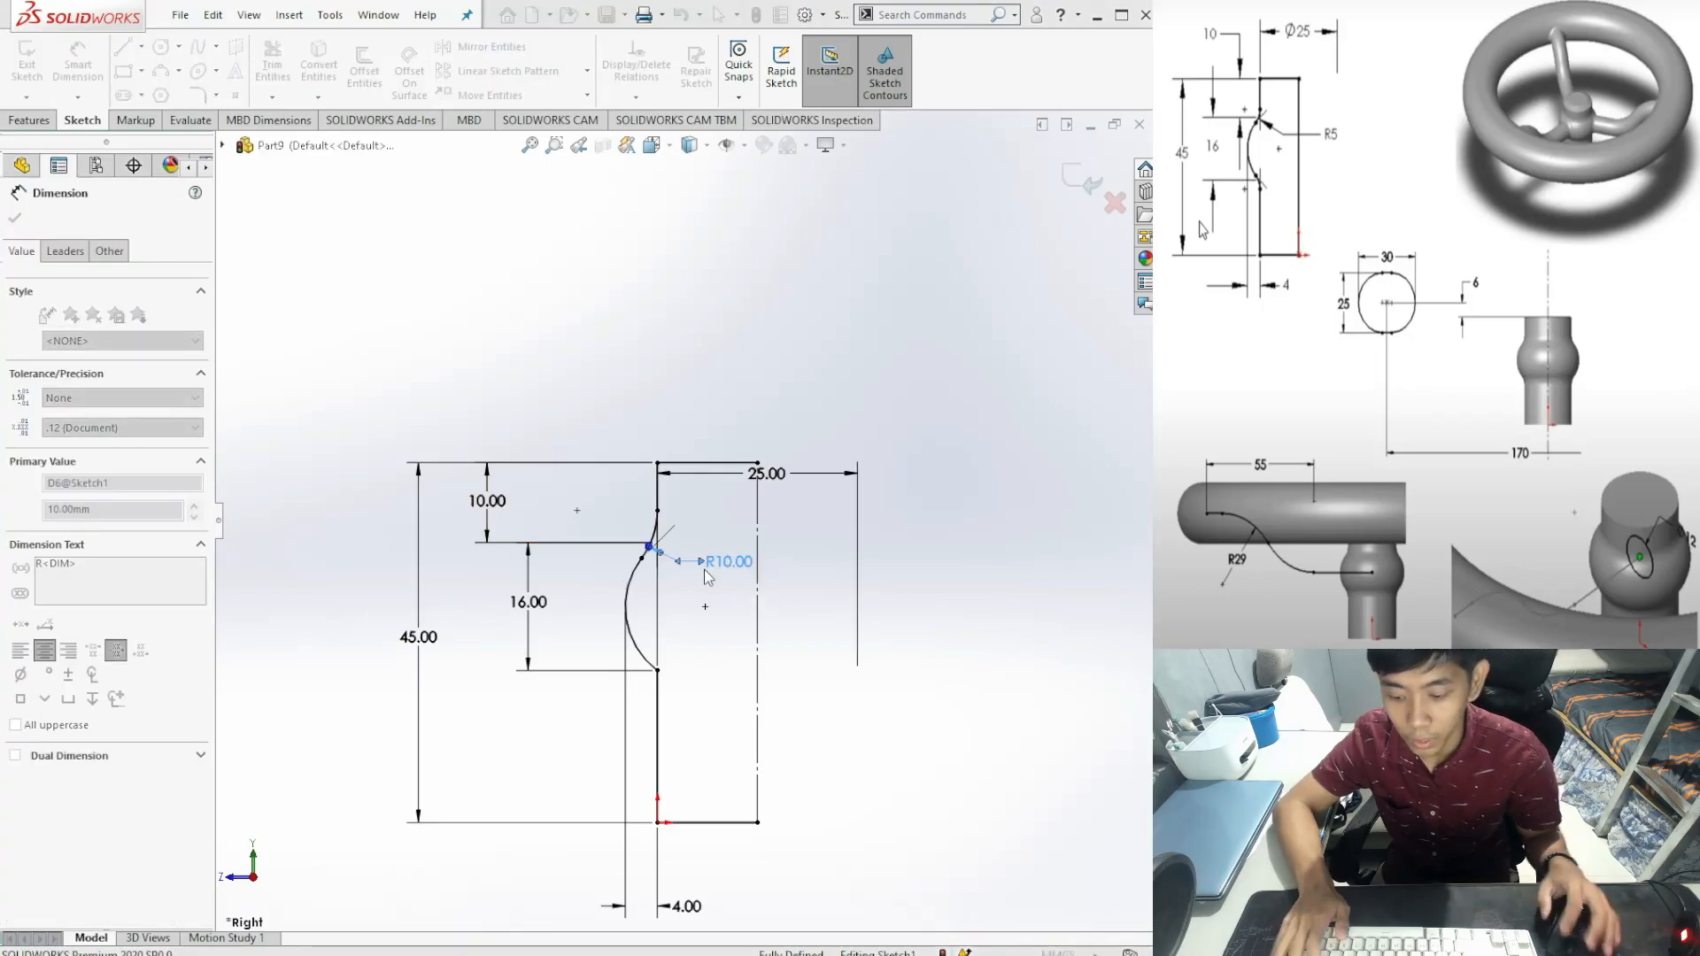
text(5)
key(Return)
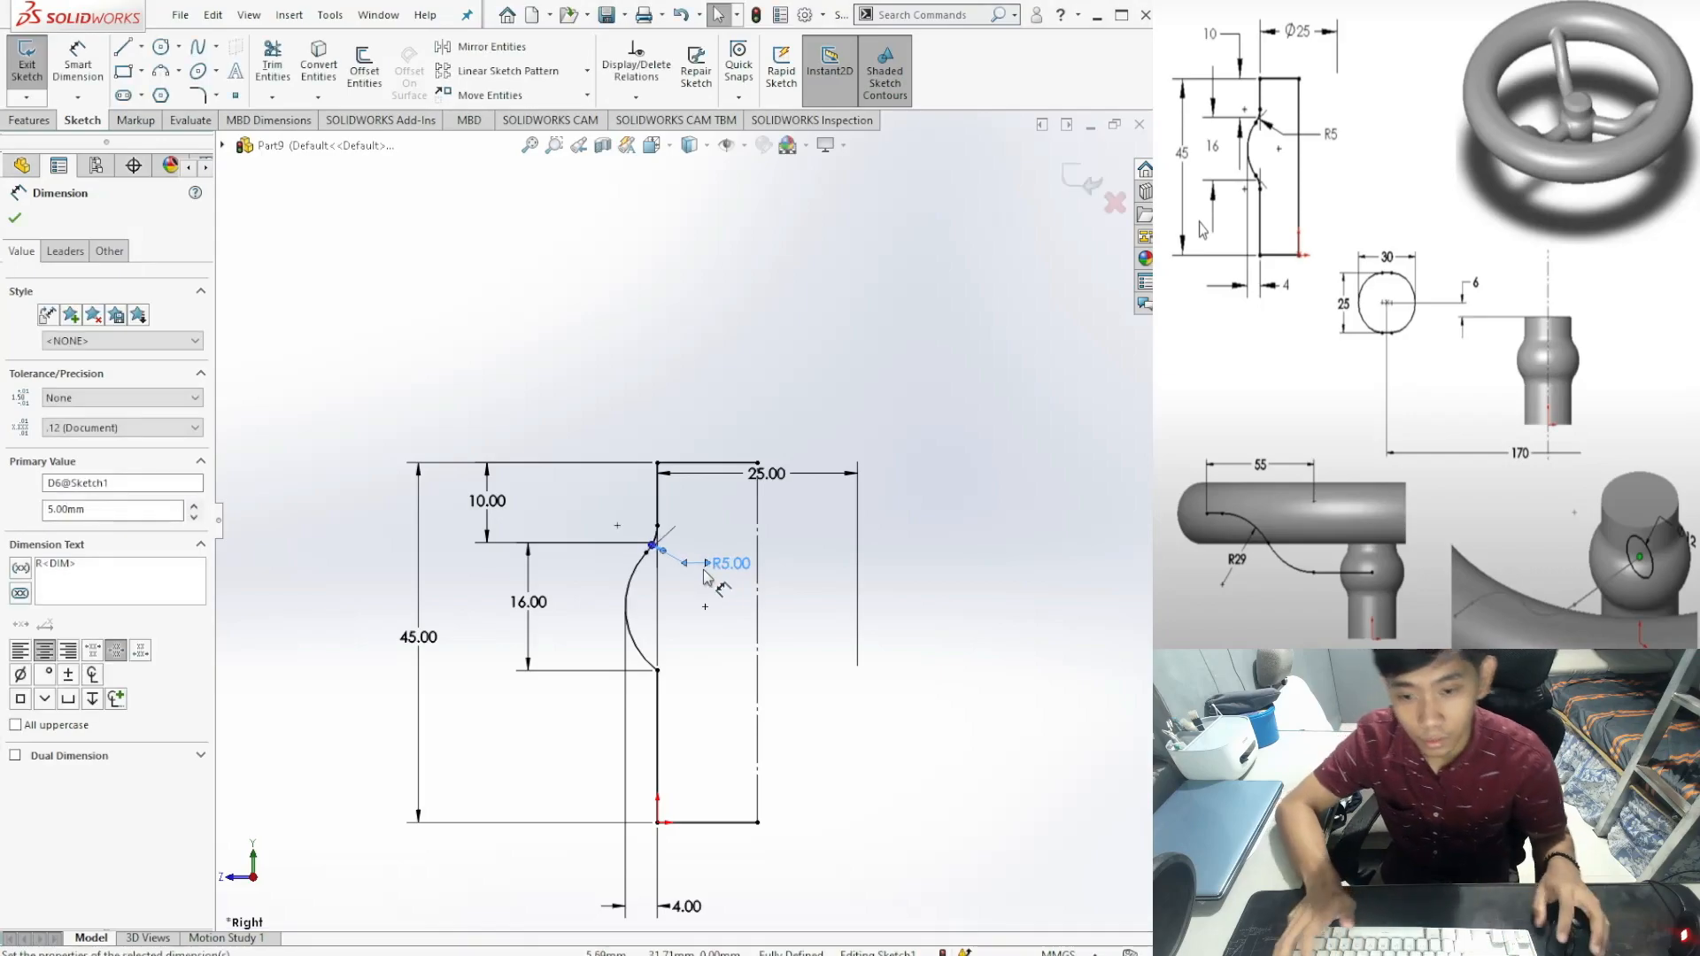
click(15, 217)
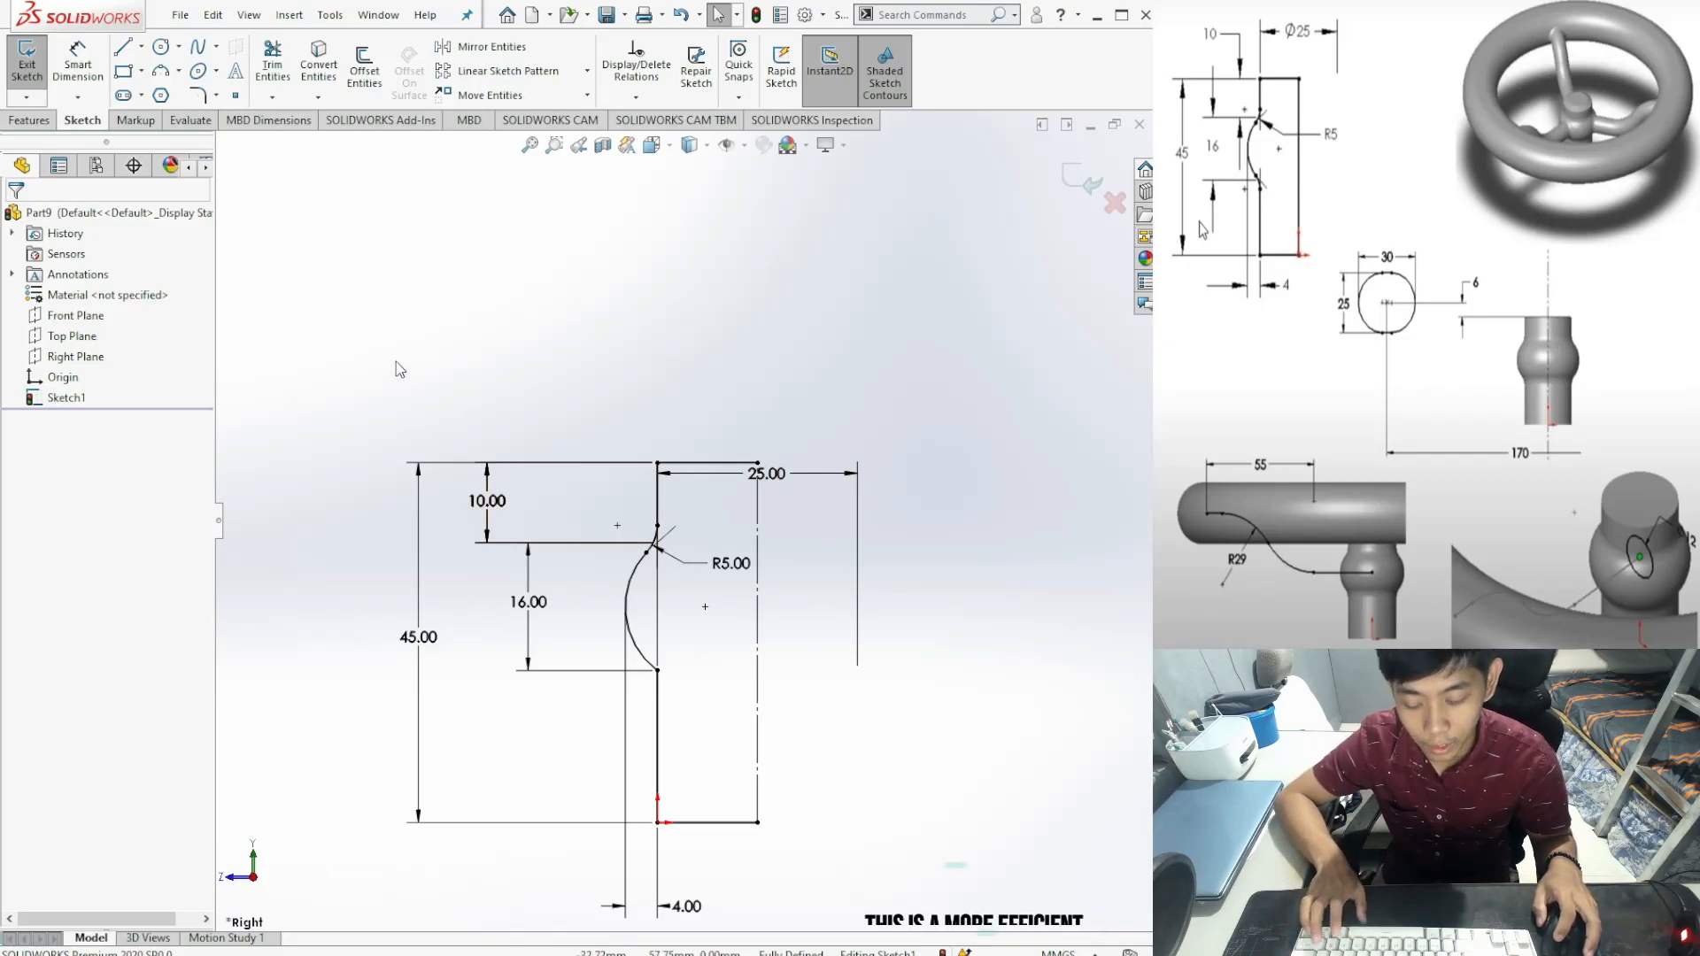
Step: Undo the single fillet and fillet the upper and lower arc-line corners at 5 mm radius
key(ctrl+z)
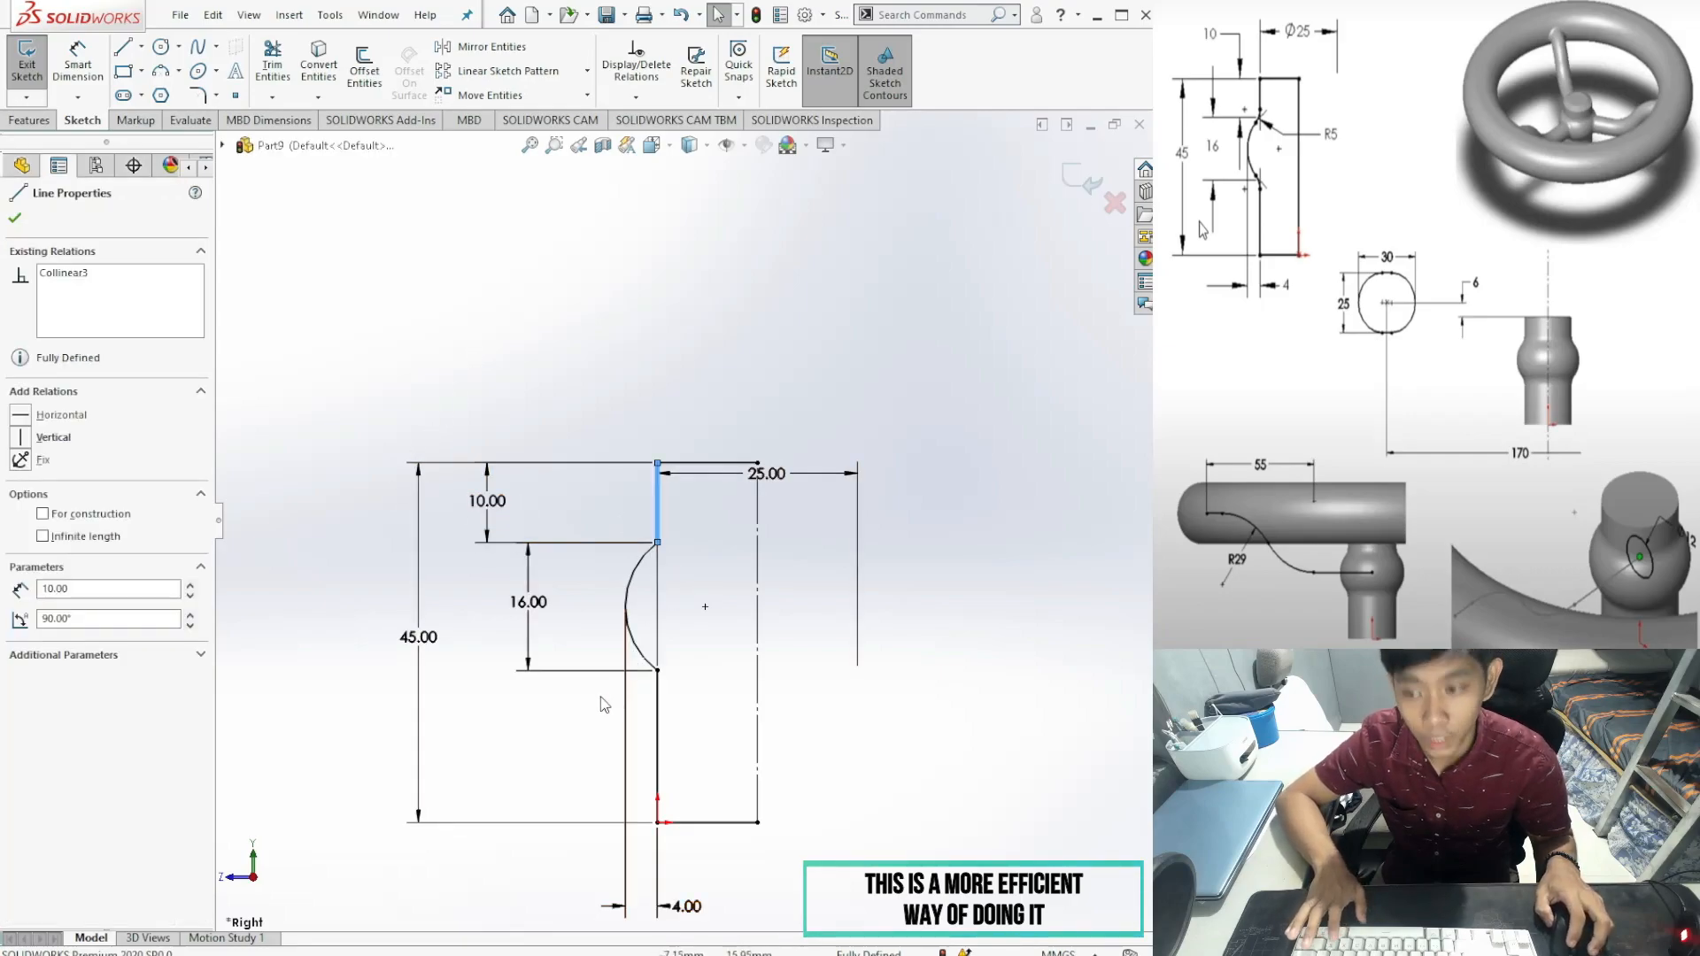
click(196, 95)
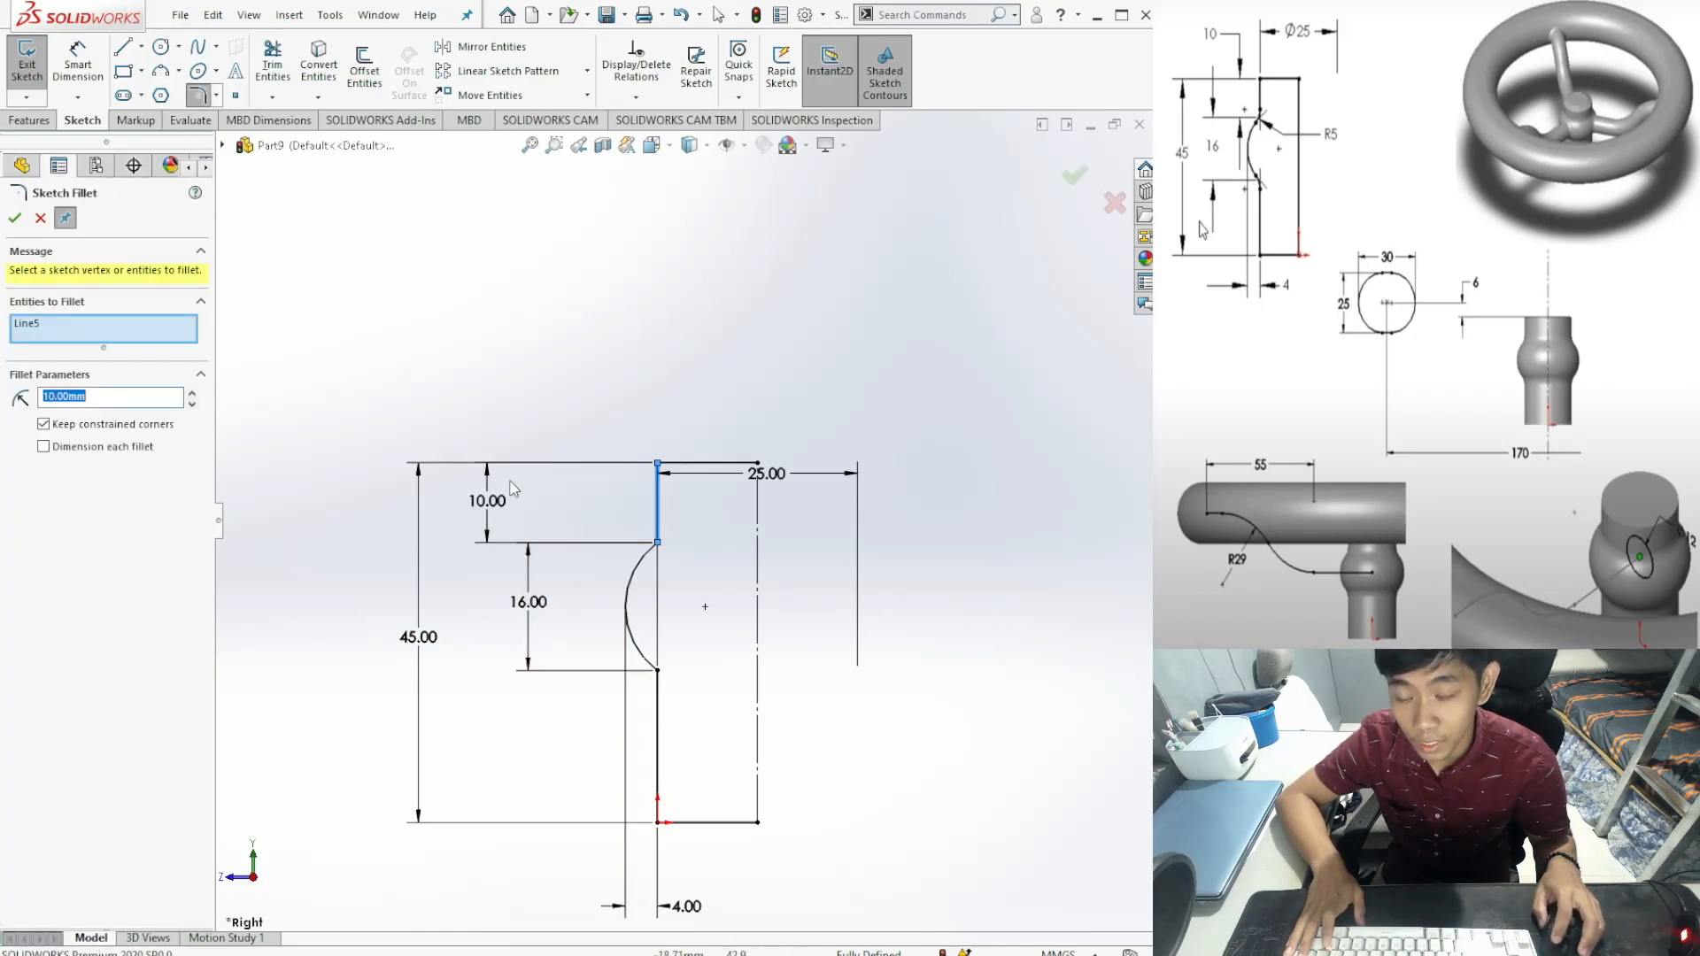
click(643, 560)
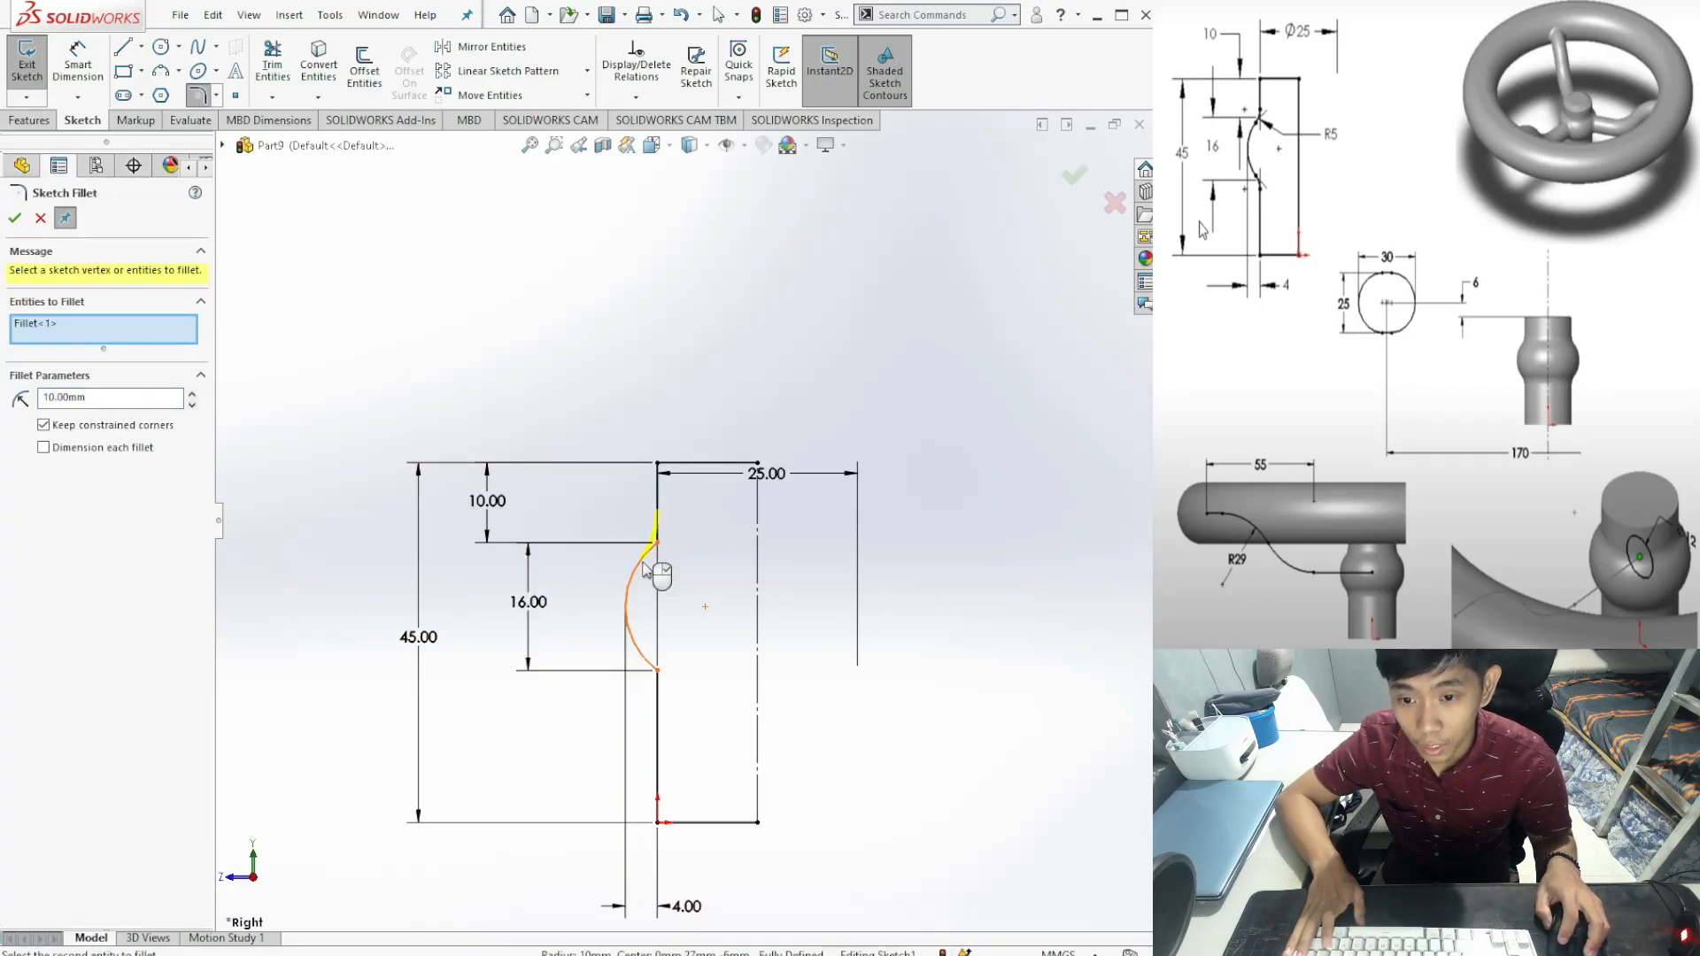
click(663, 678)
click(663, 704)
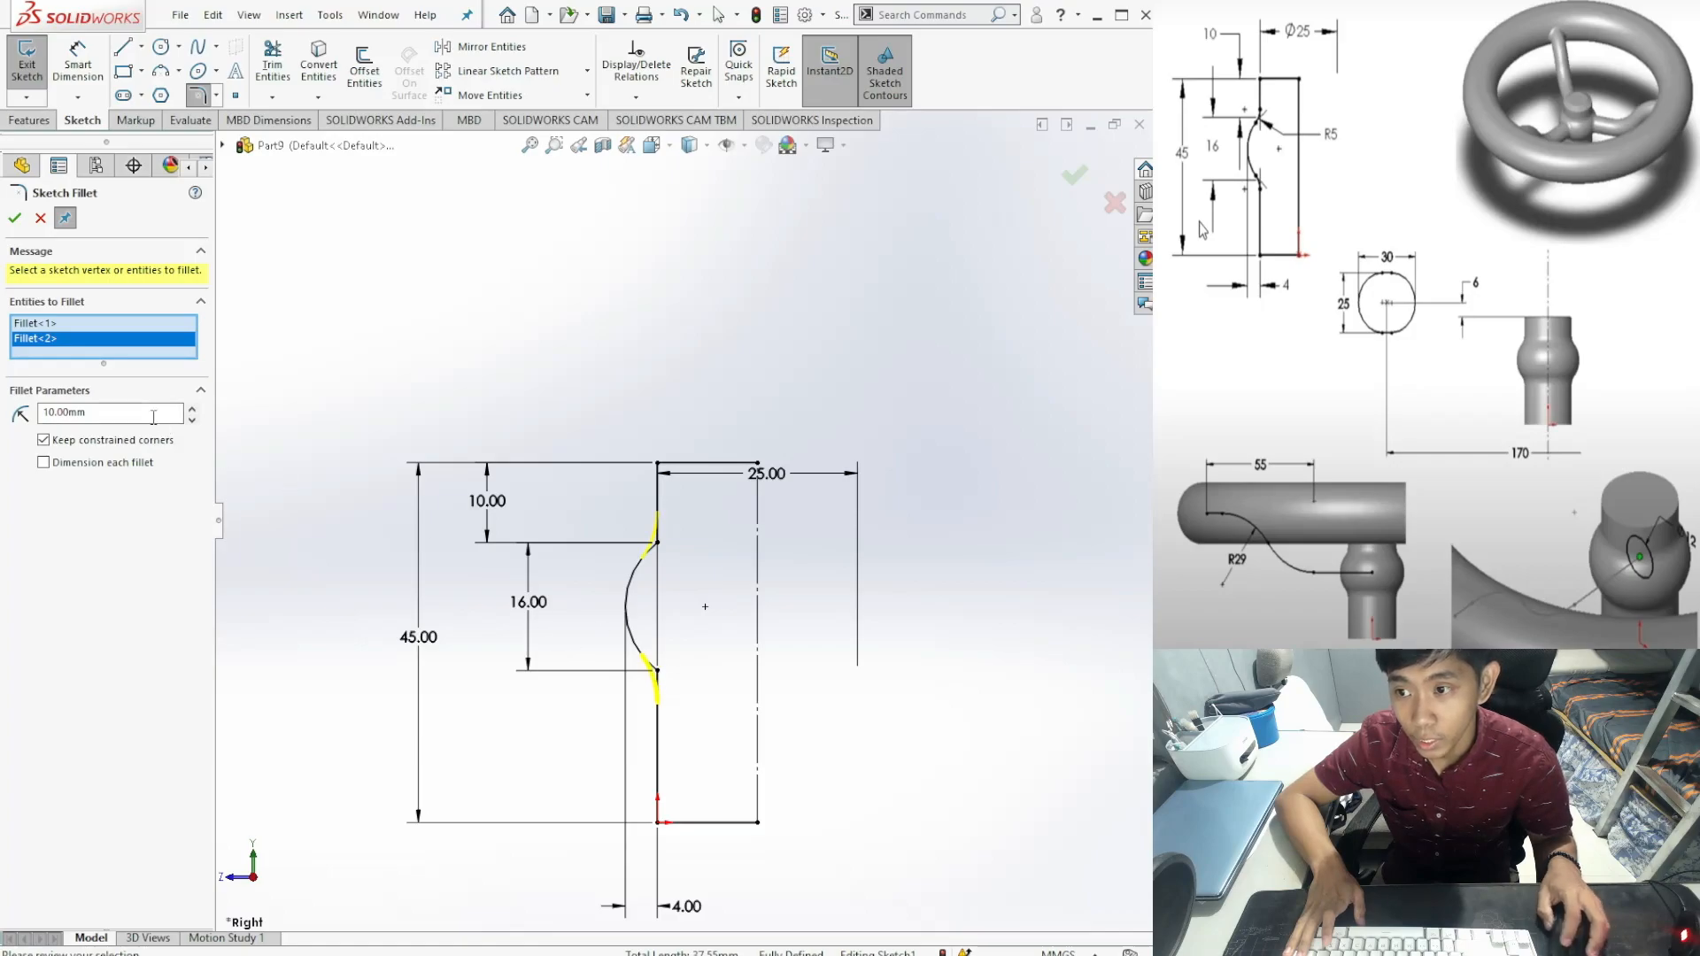
double_click(89, 411)
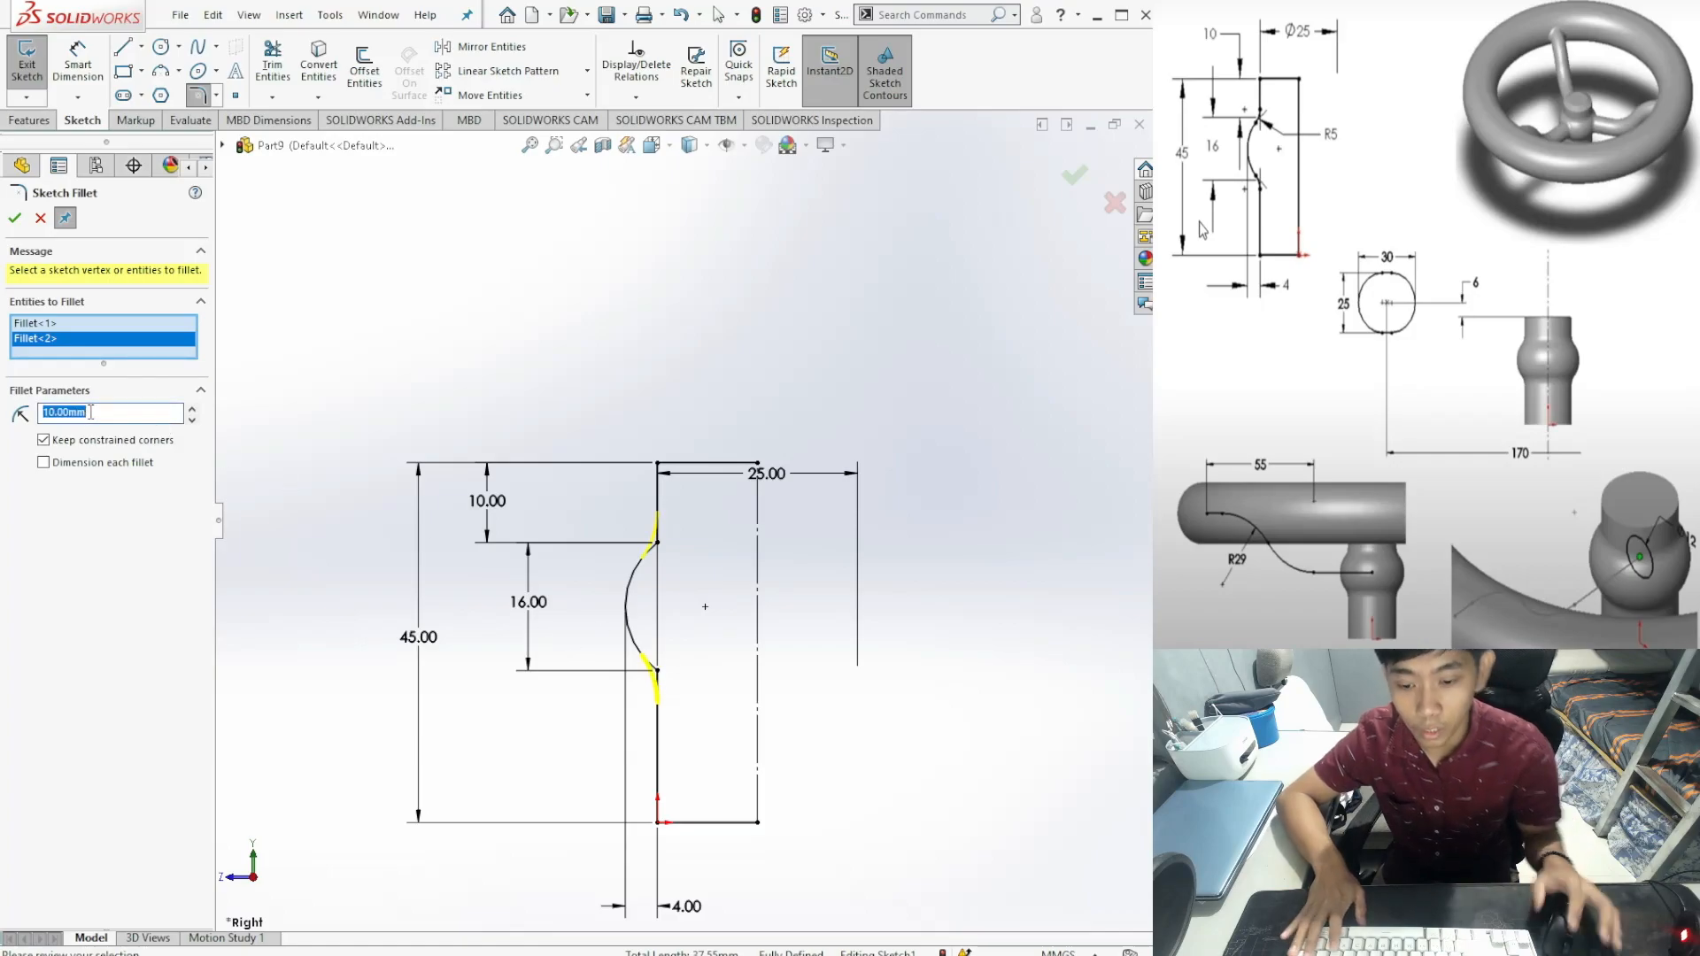
text(5)
key(Return)
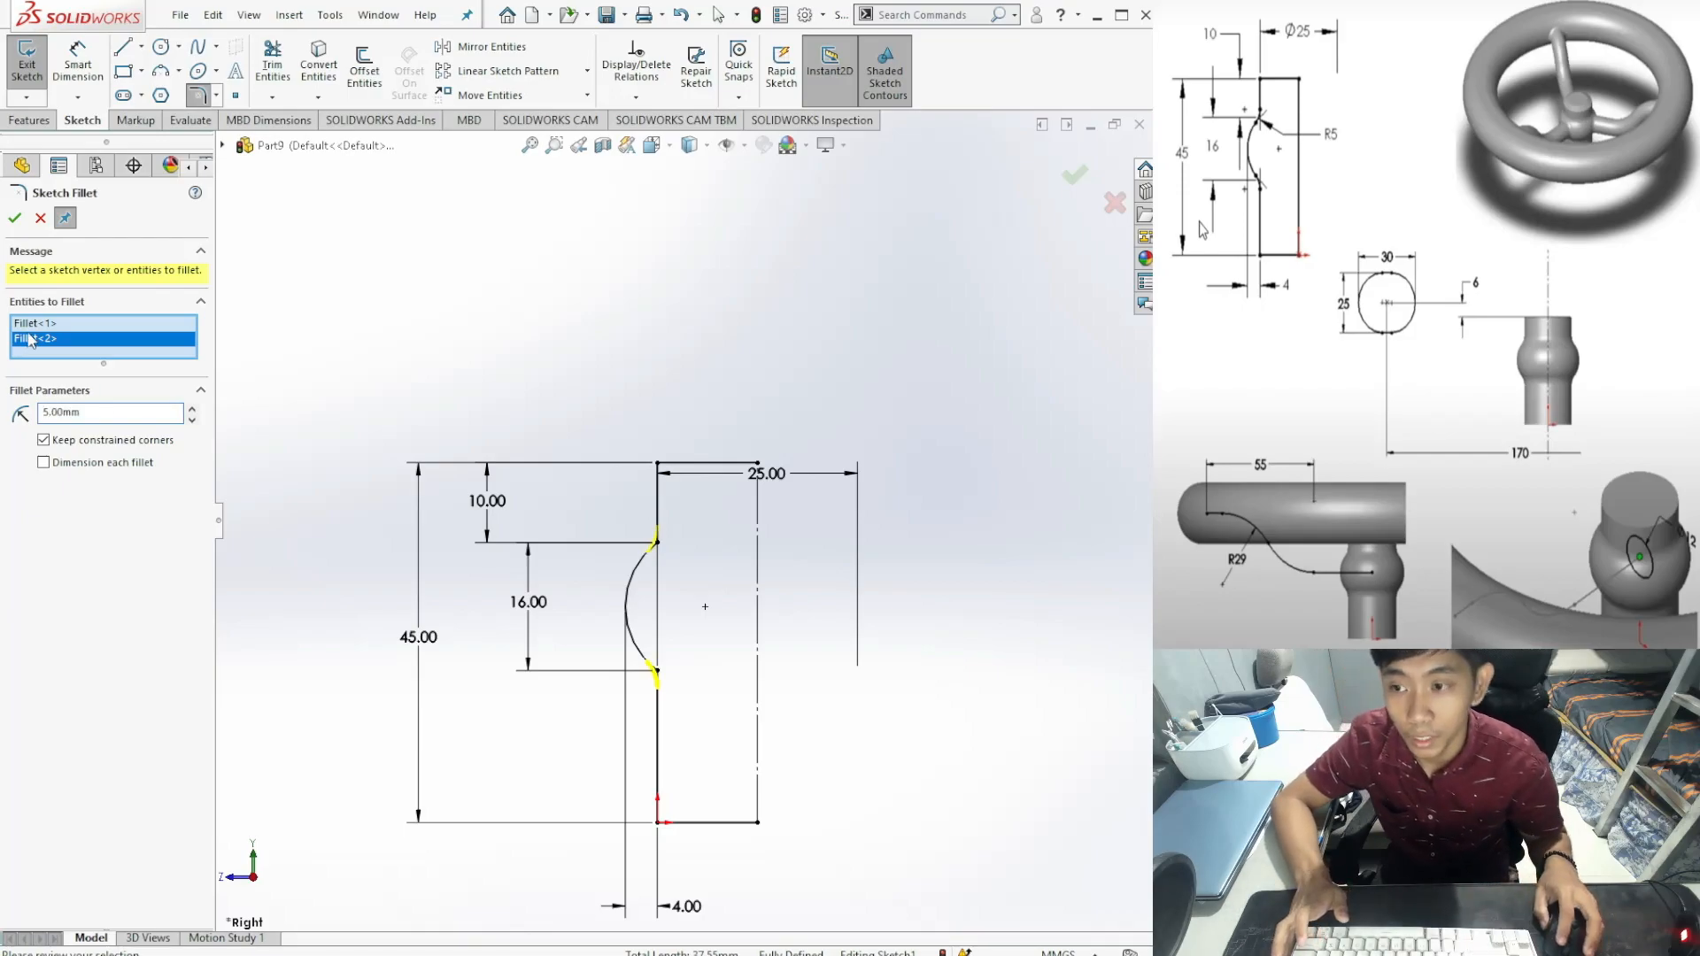
click(12, 218)
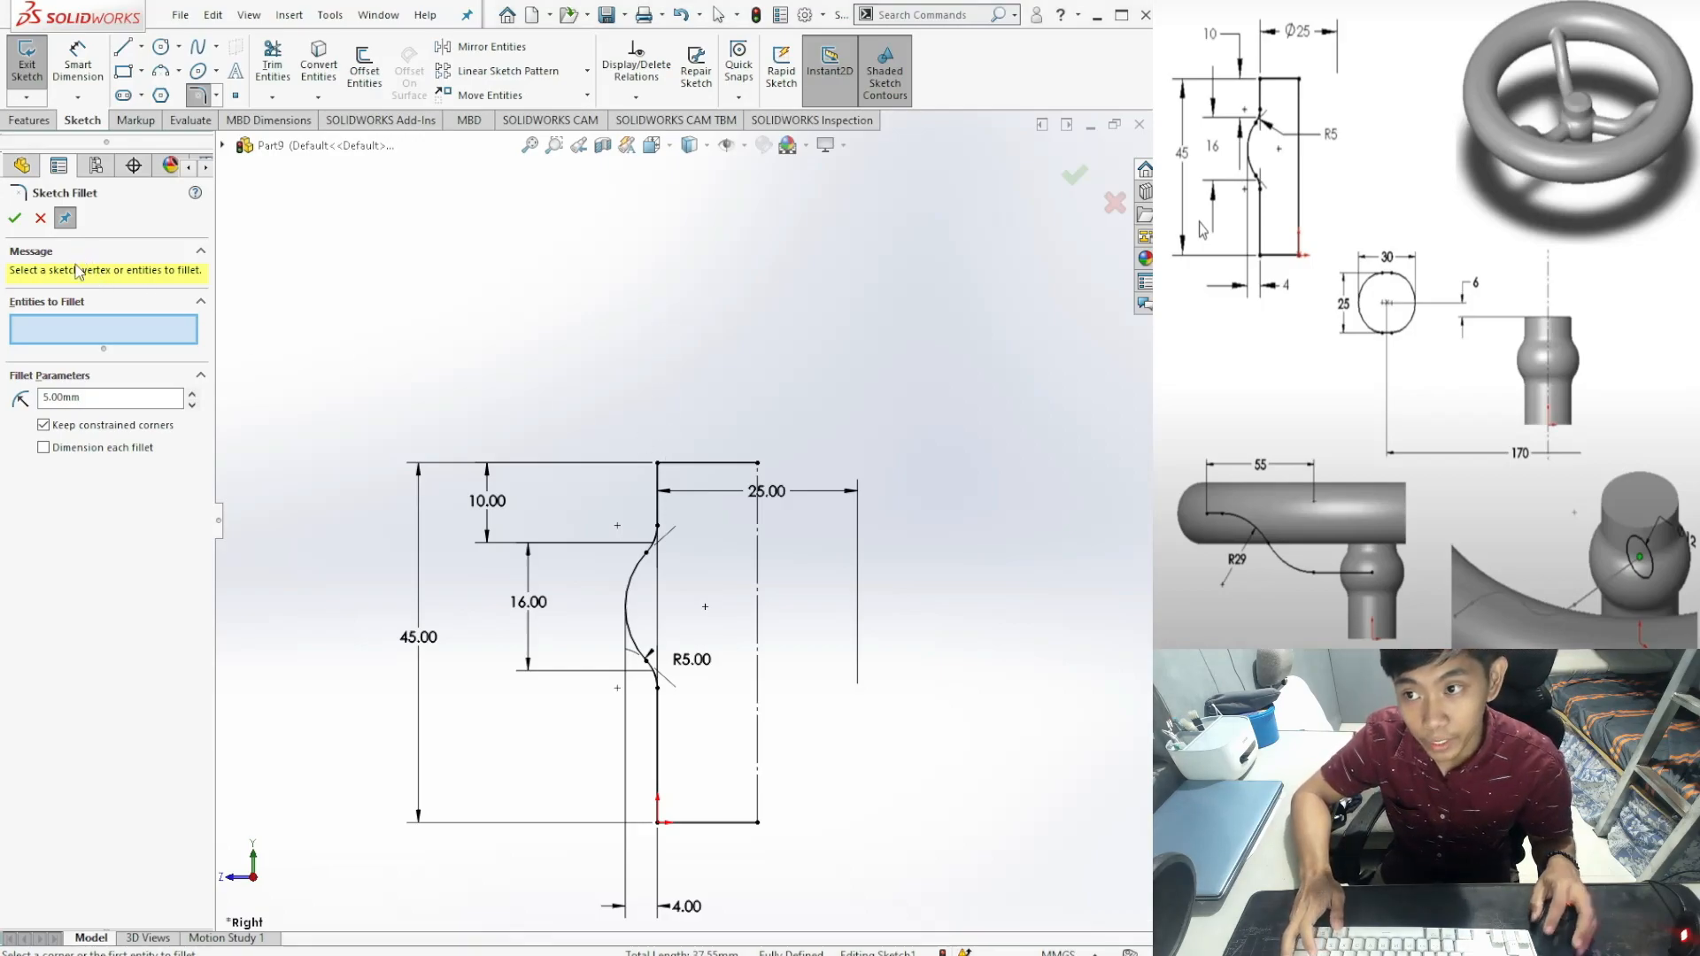
click(15, 226)
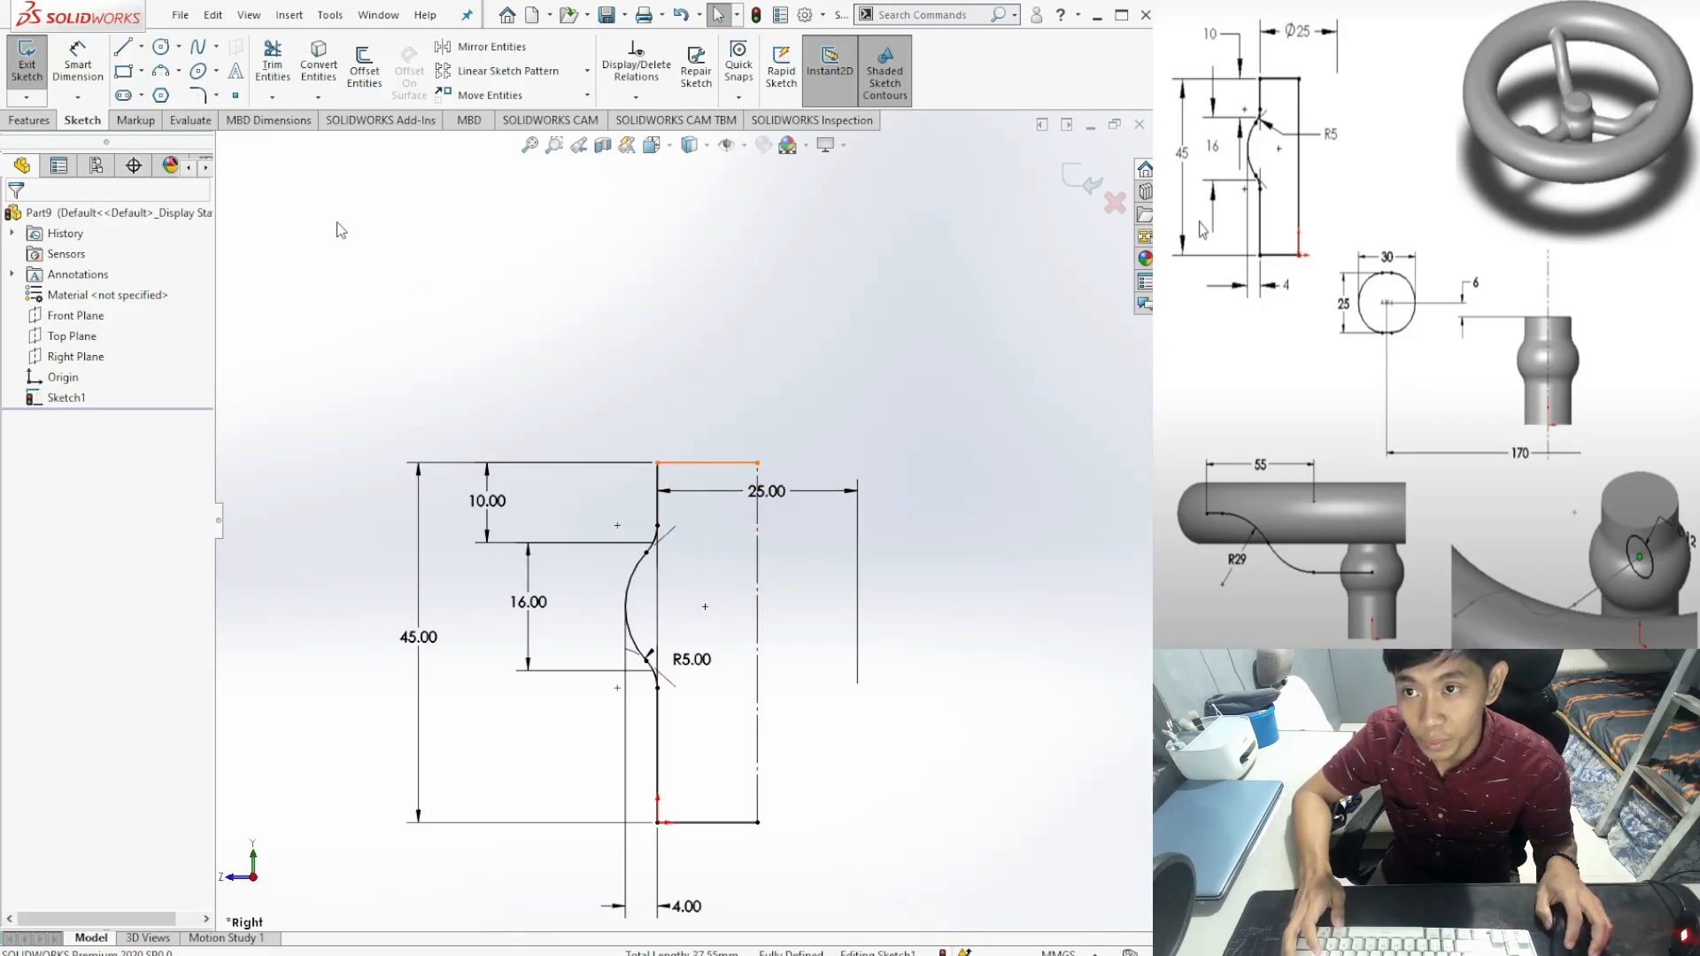
Step: Revolve the profile a full 360° around Line4, checking the preview from several angles
click(29, 120)
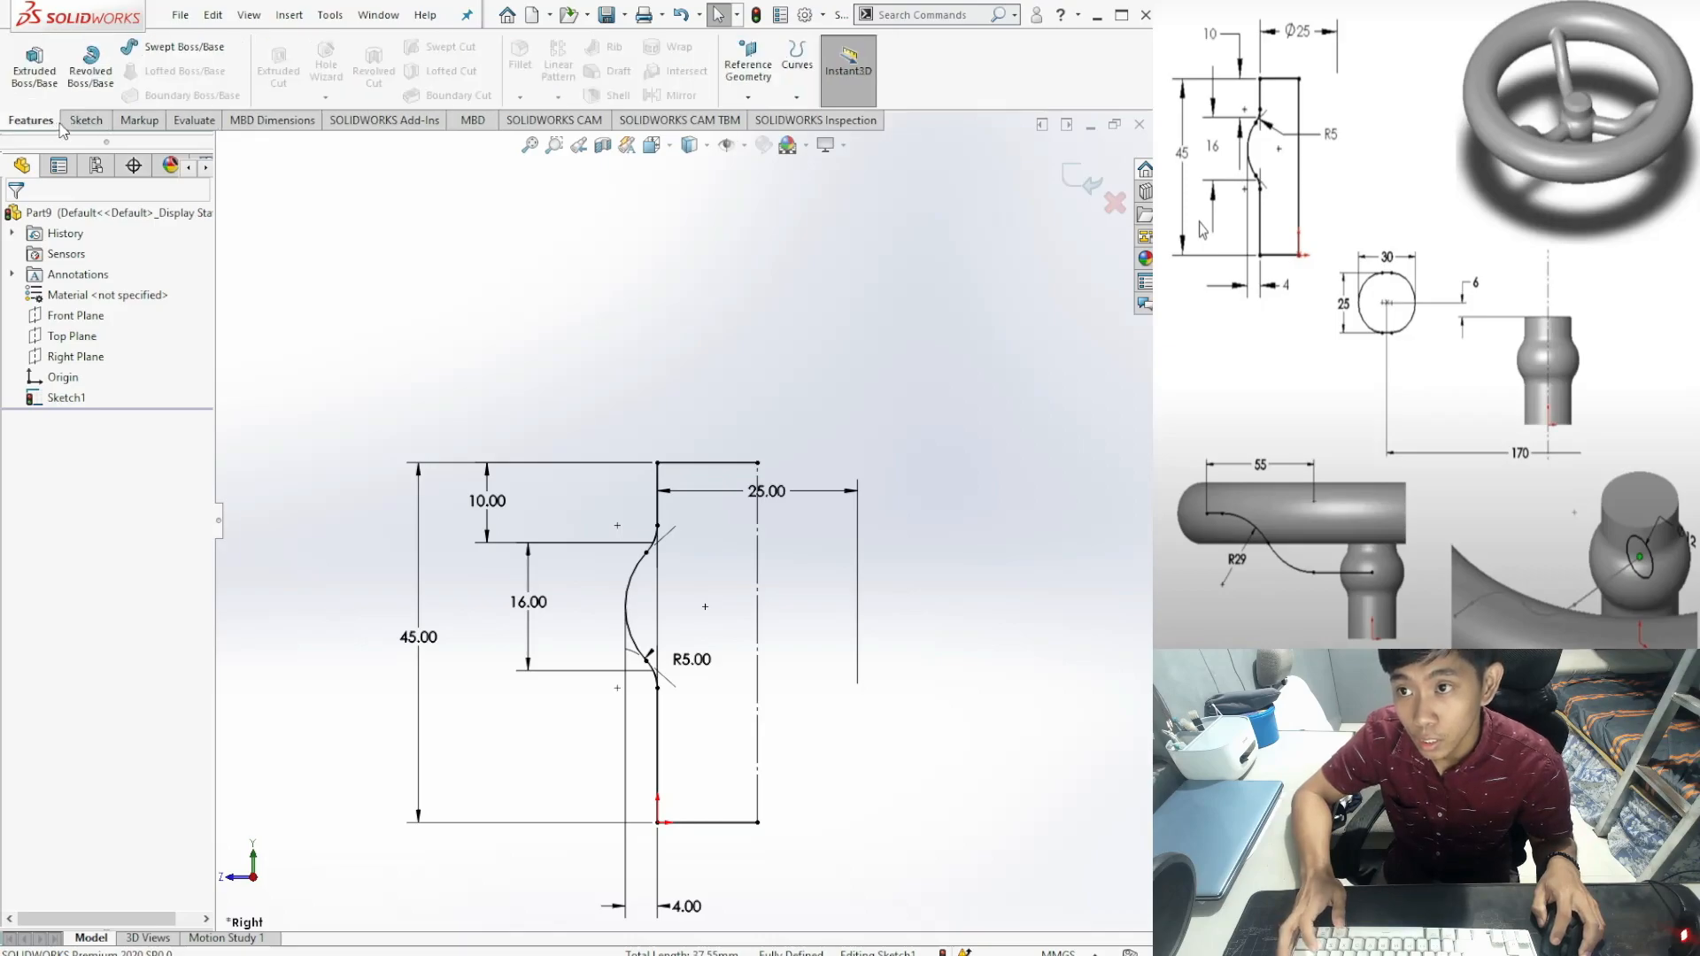
click(97, 76)
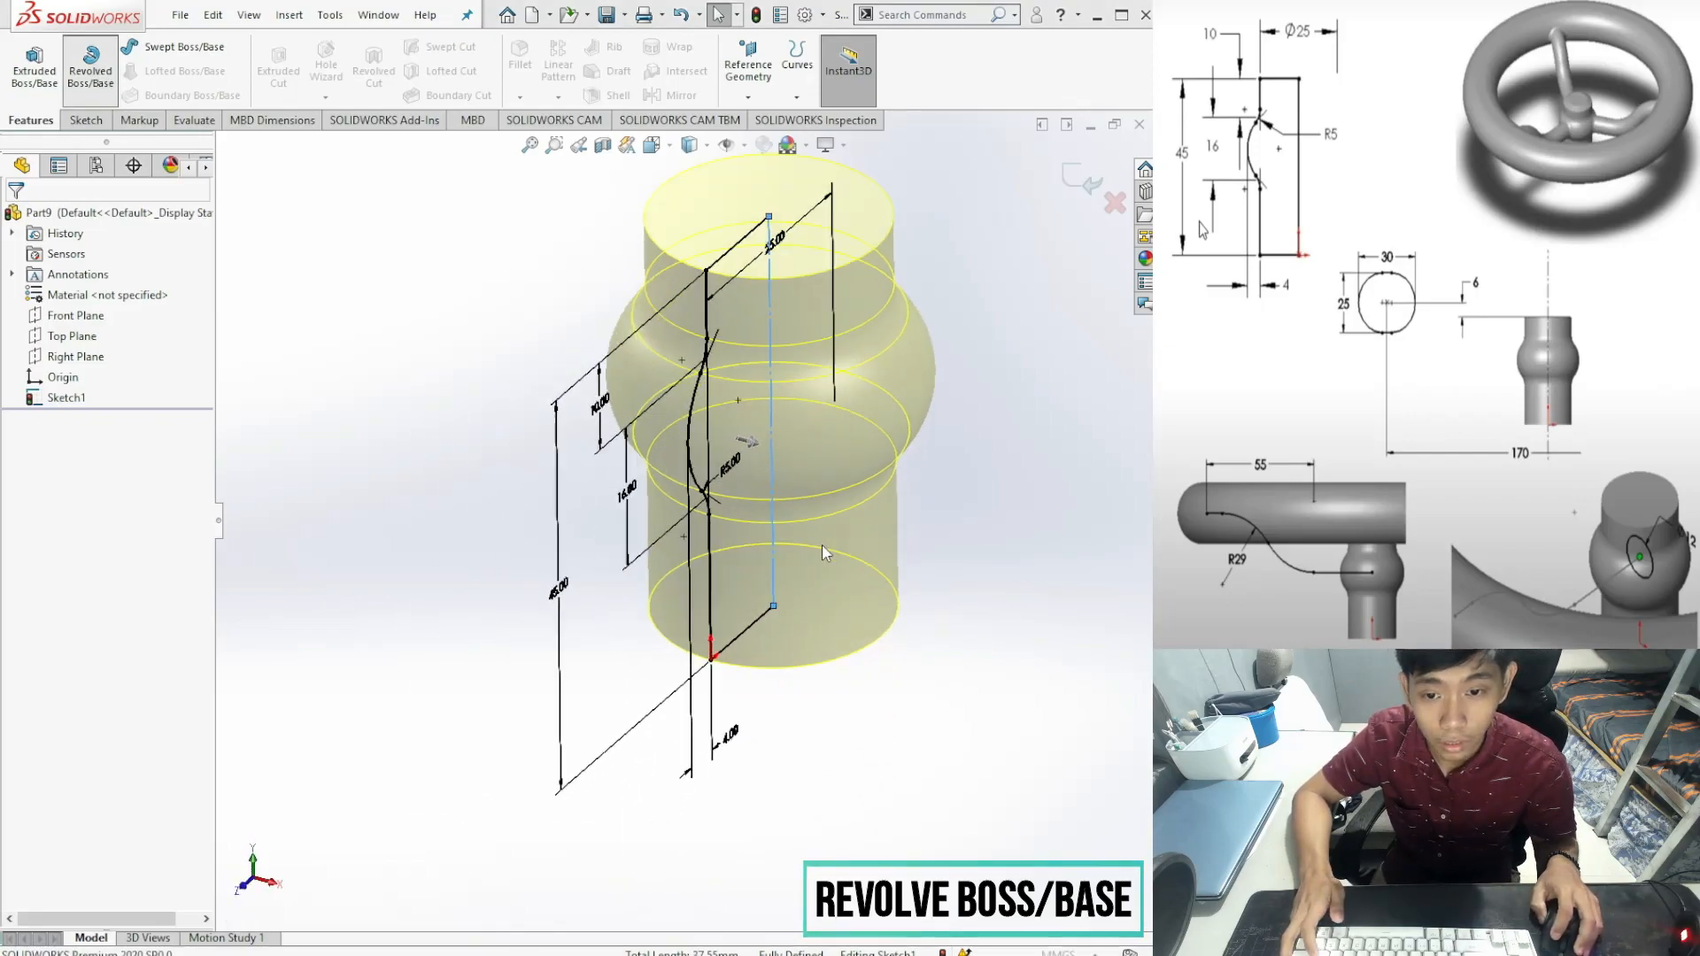
middle_drag(1018, 637, 921, 734)
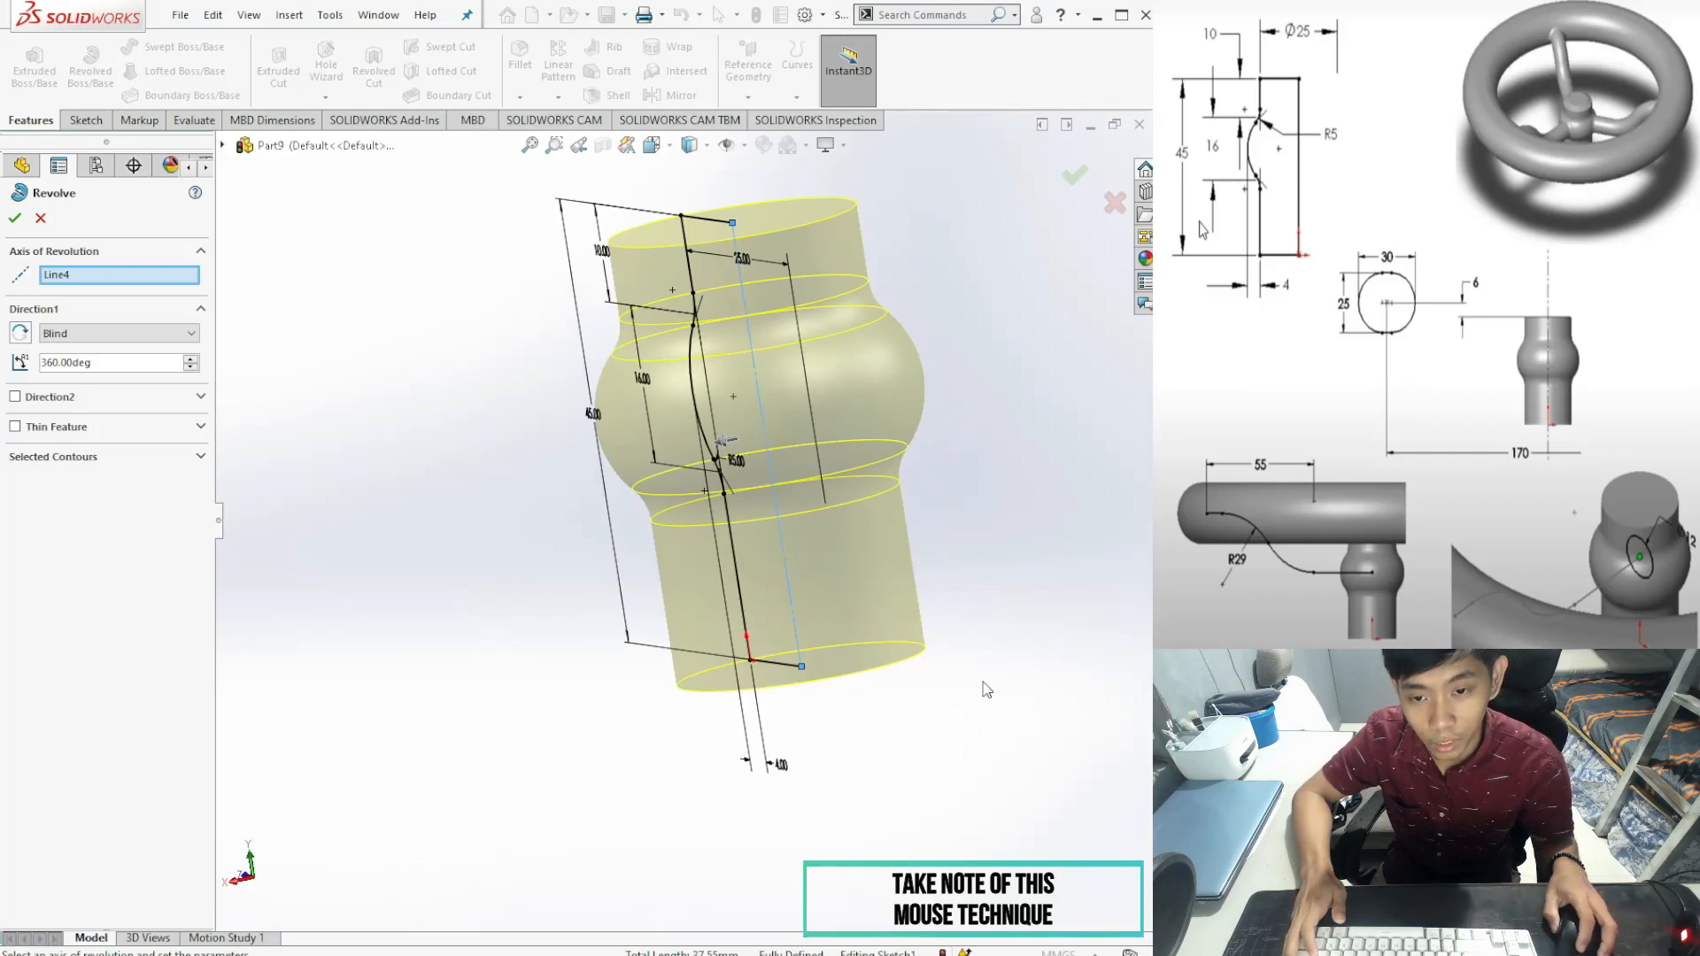
middle_drag(993, 692, 854, 735)
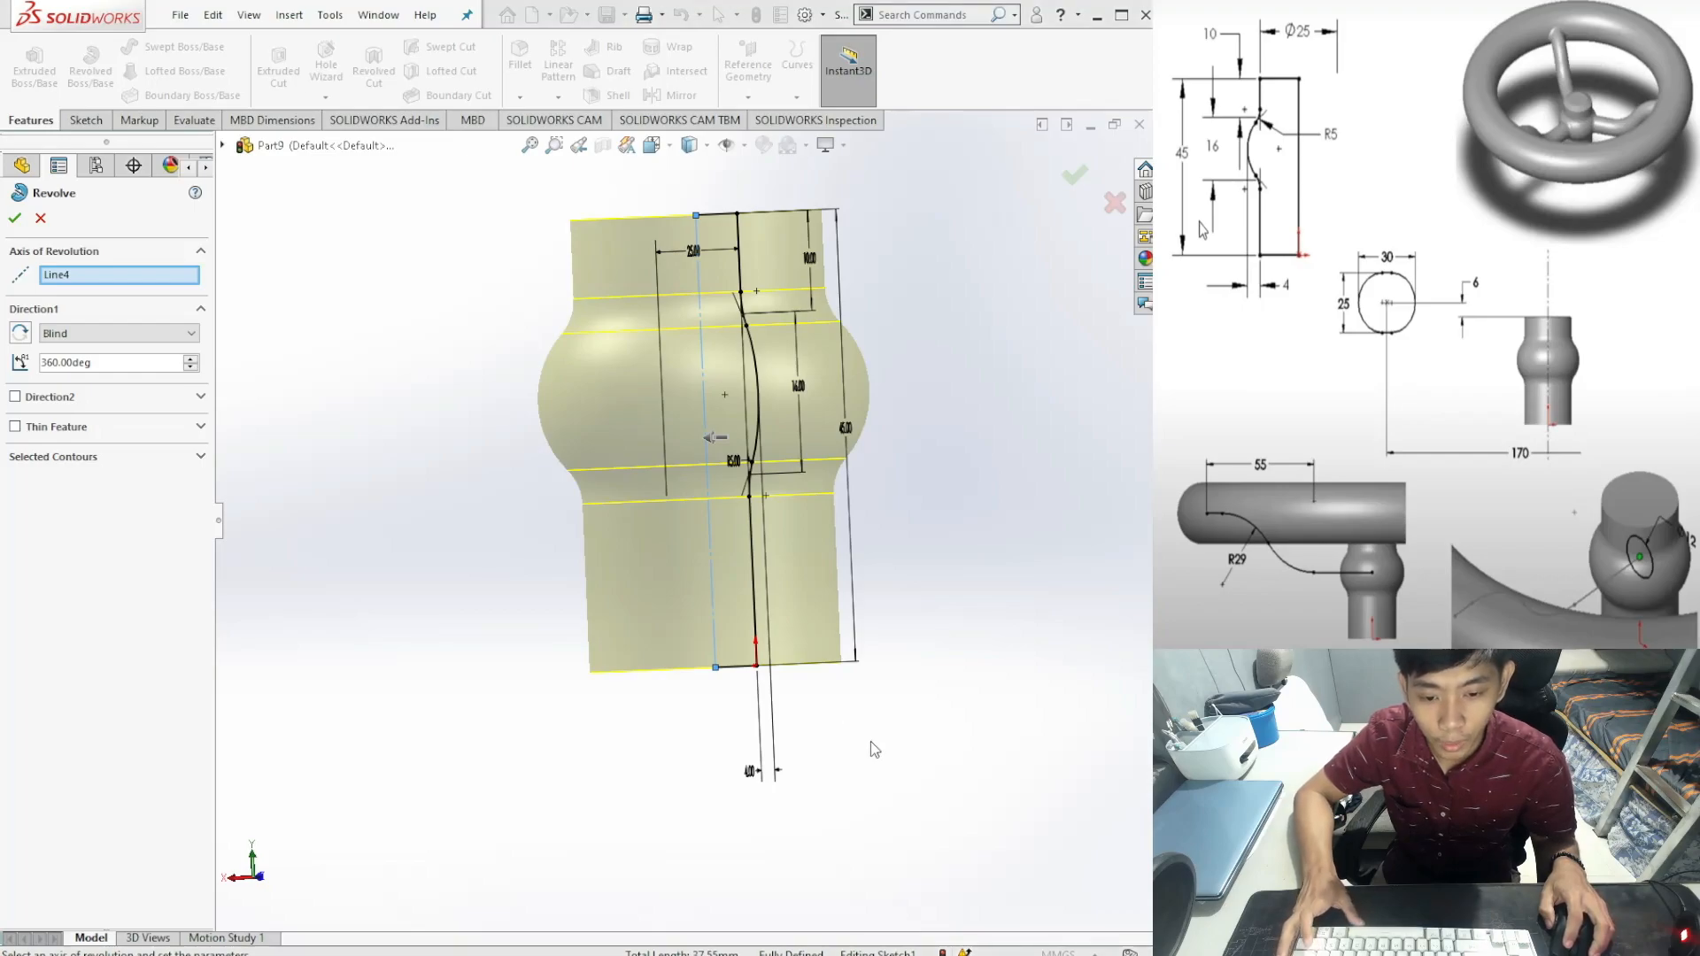
key(space)
click(893, 811)
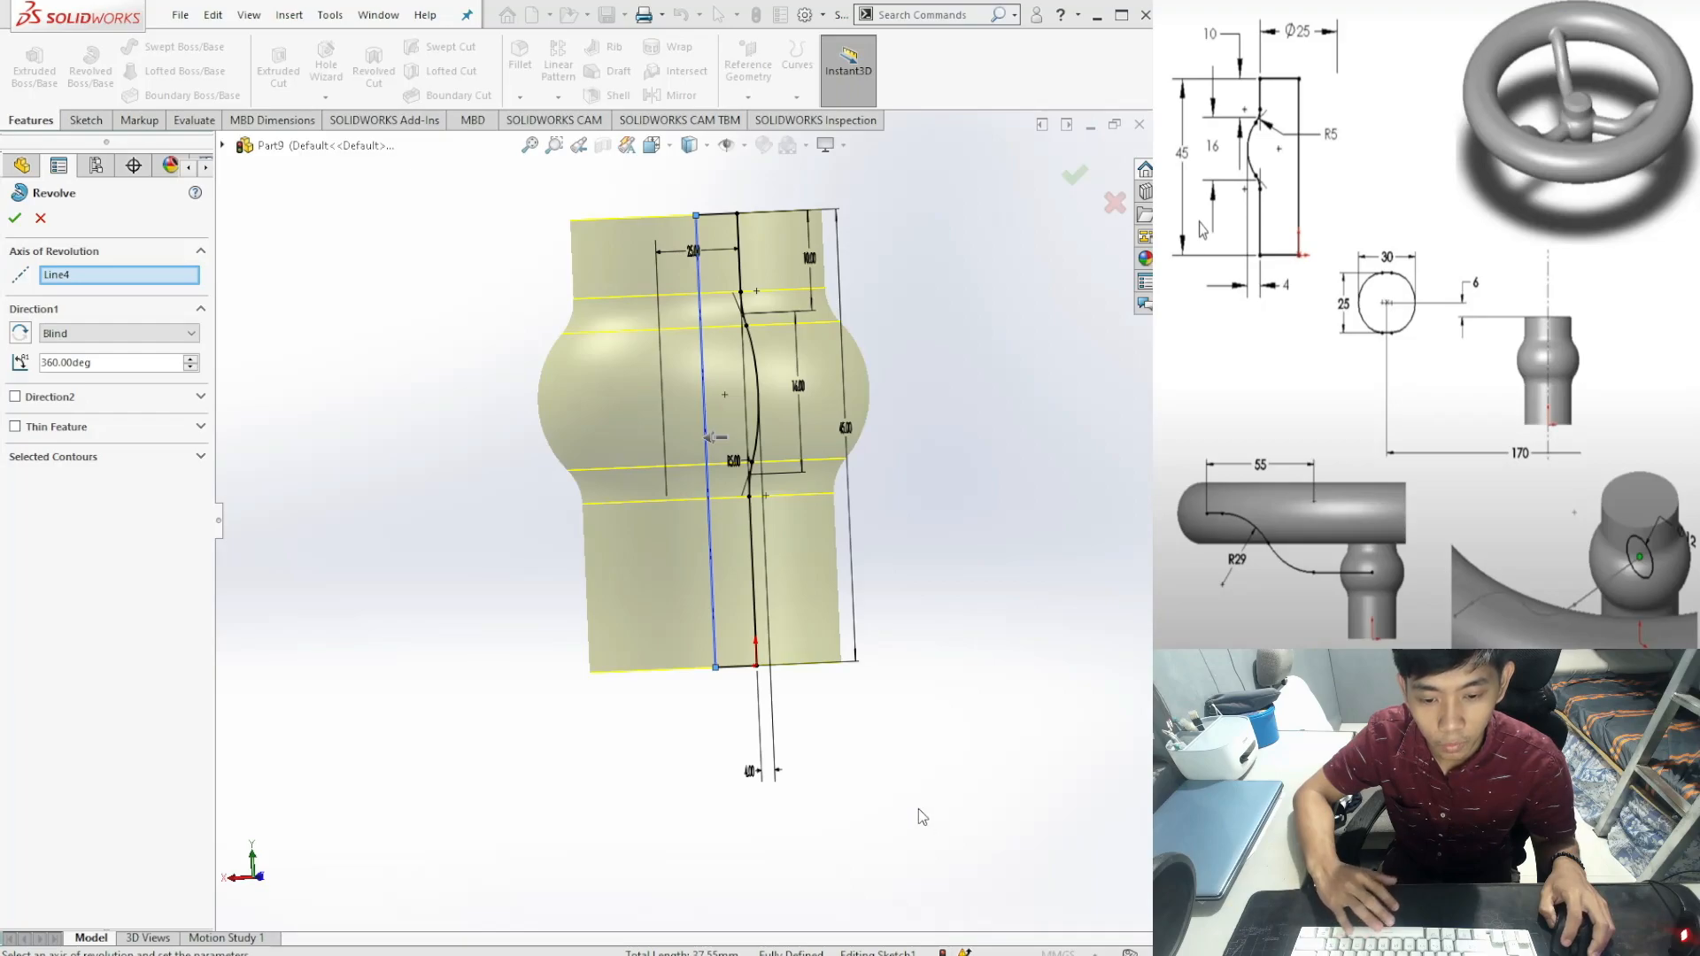
key(ctrl+4)
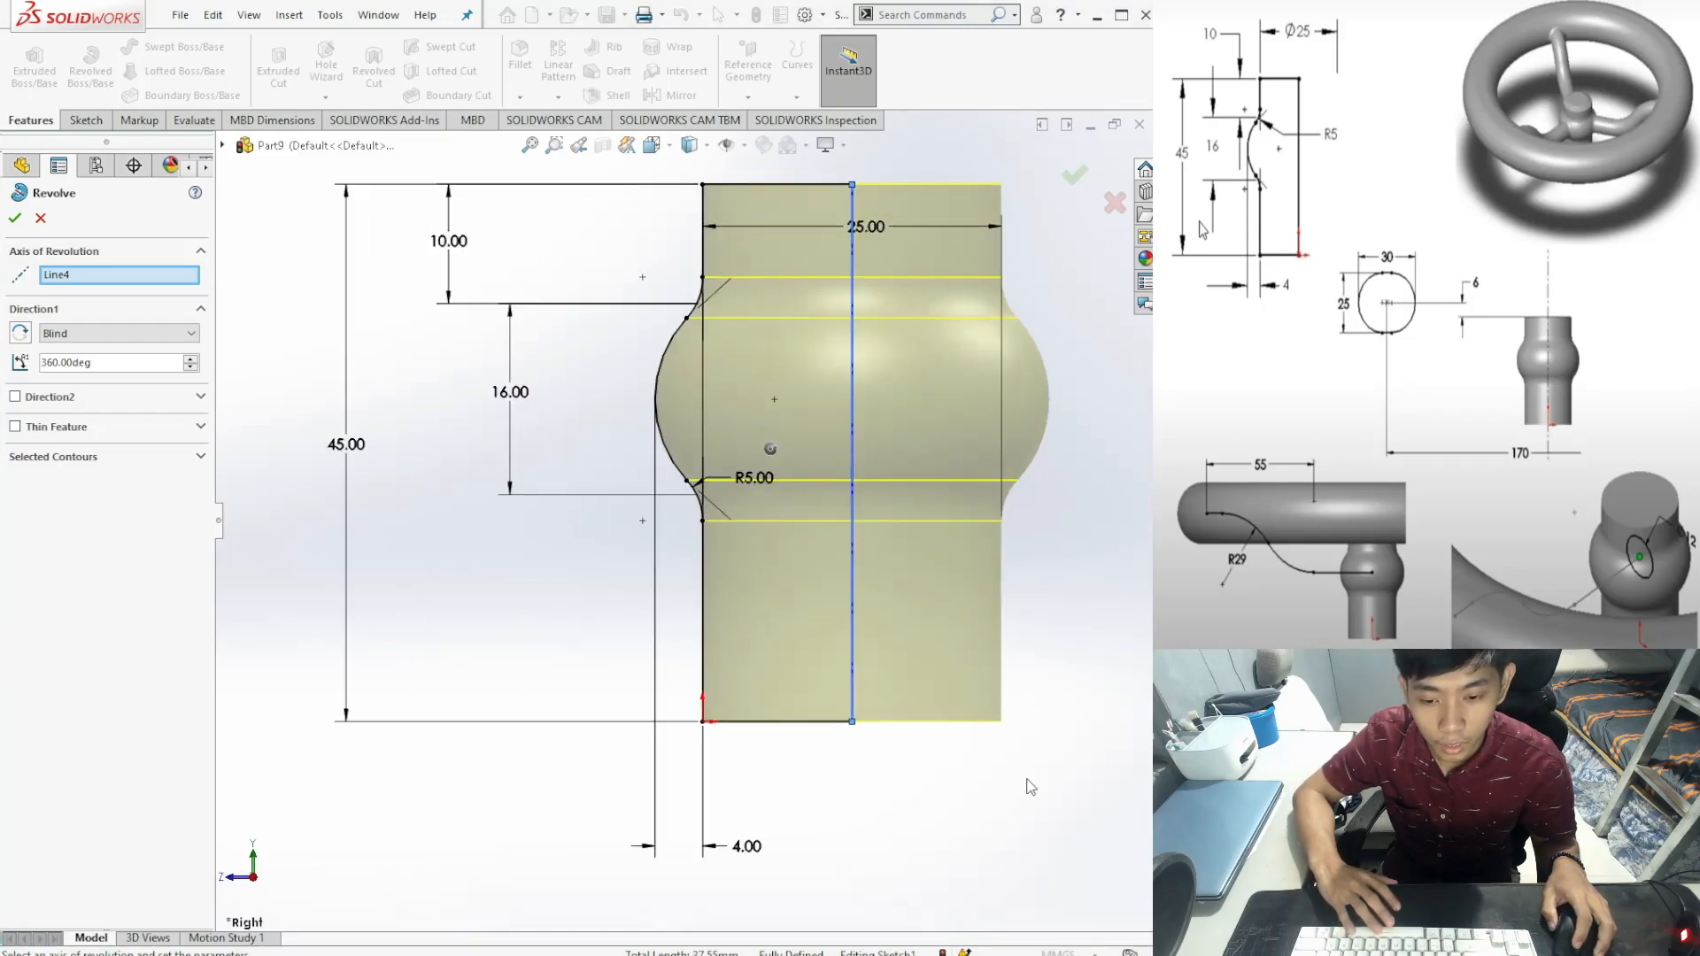
middle_drag(1054, 643, 951, 759)
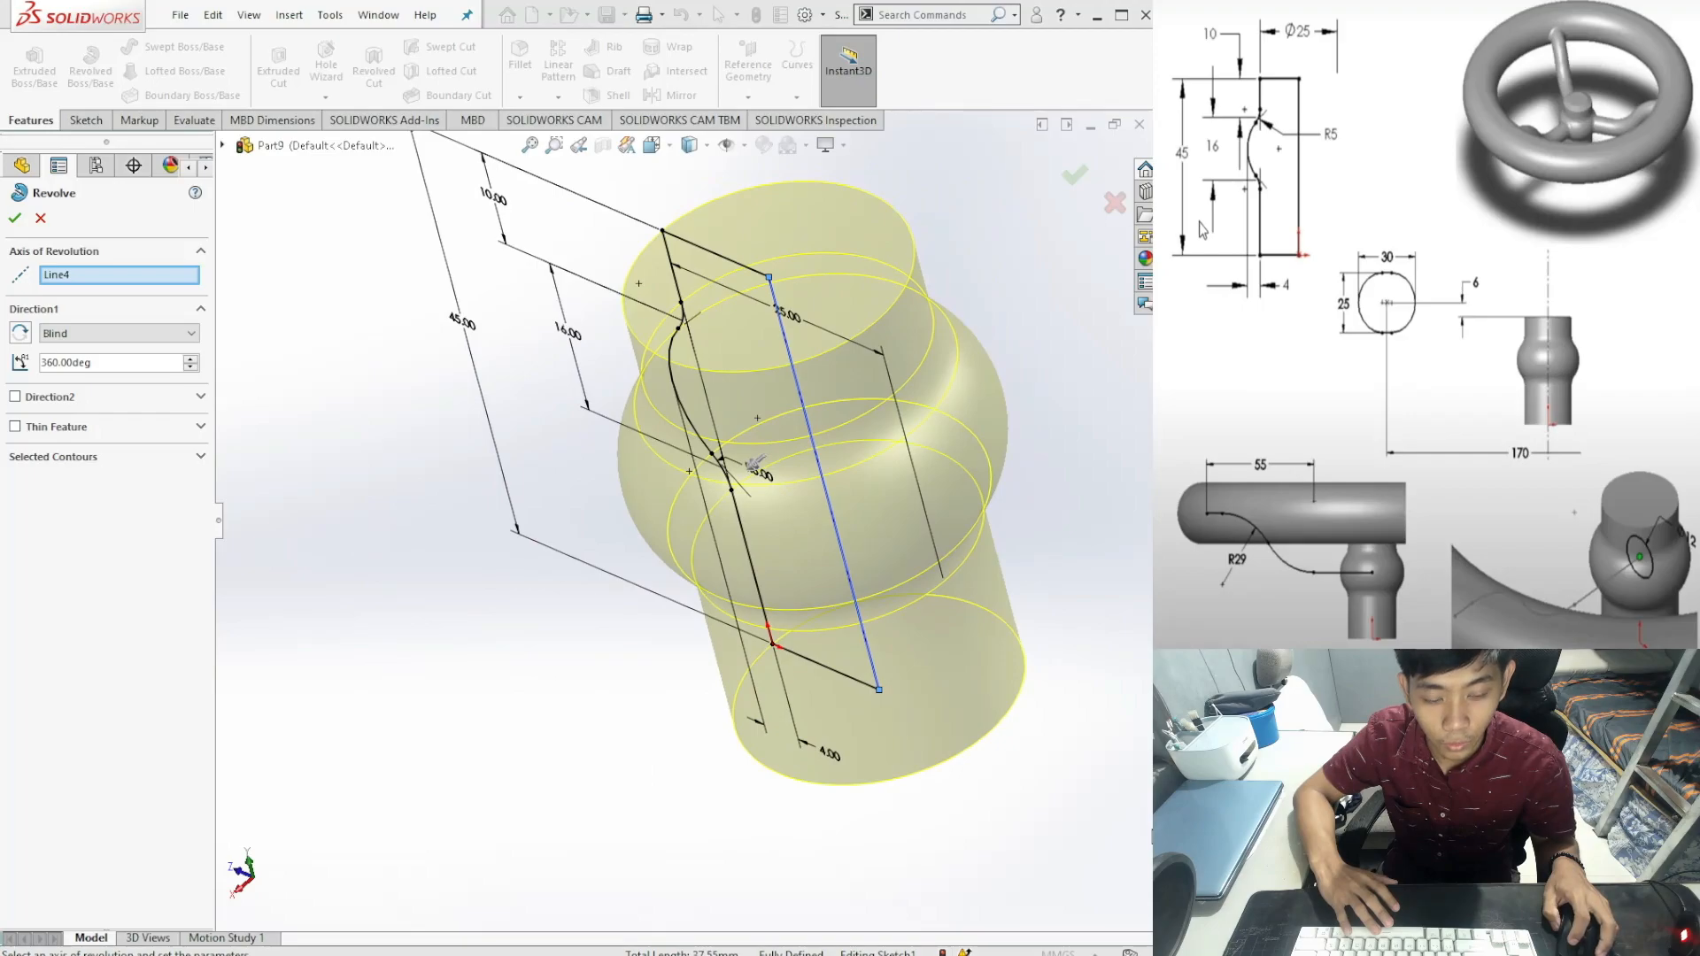
key(ctrl+7)
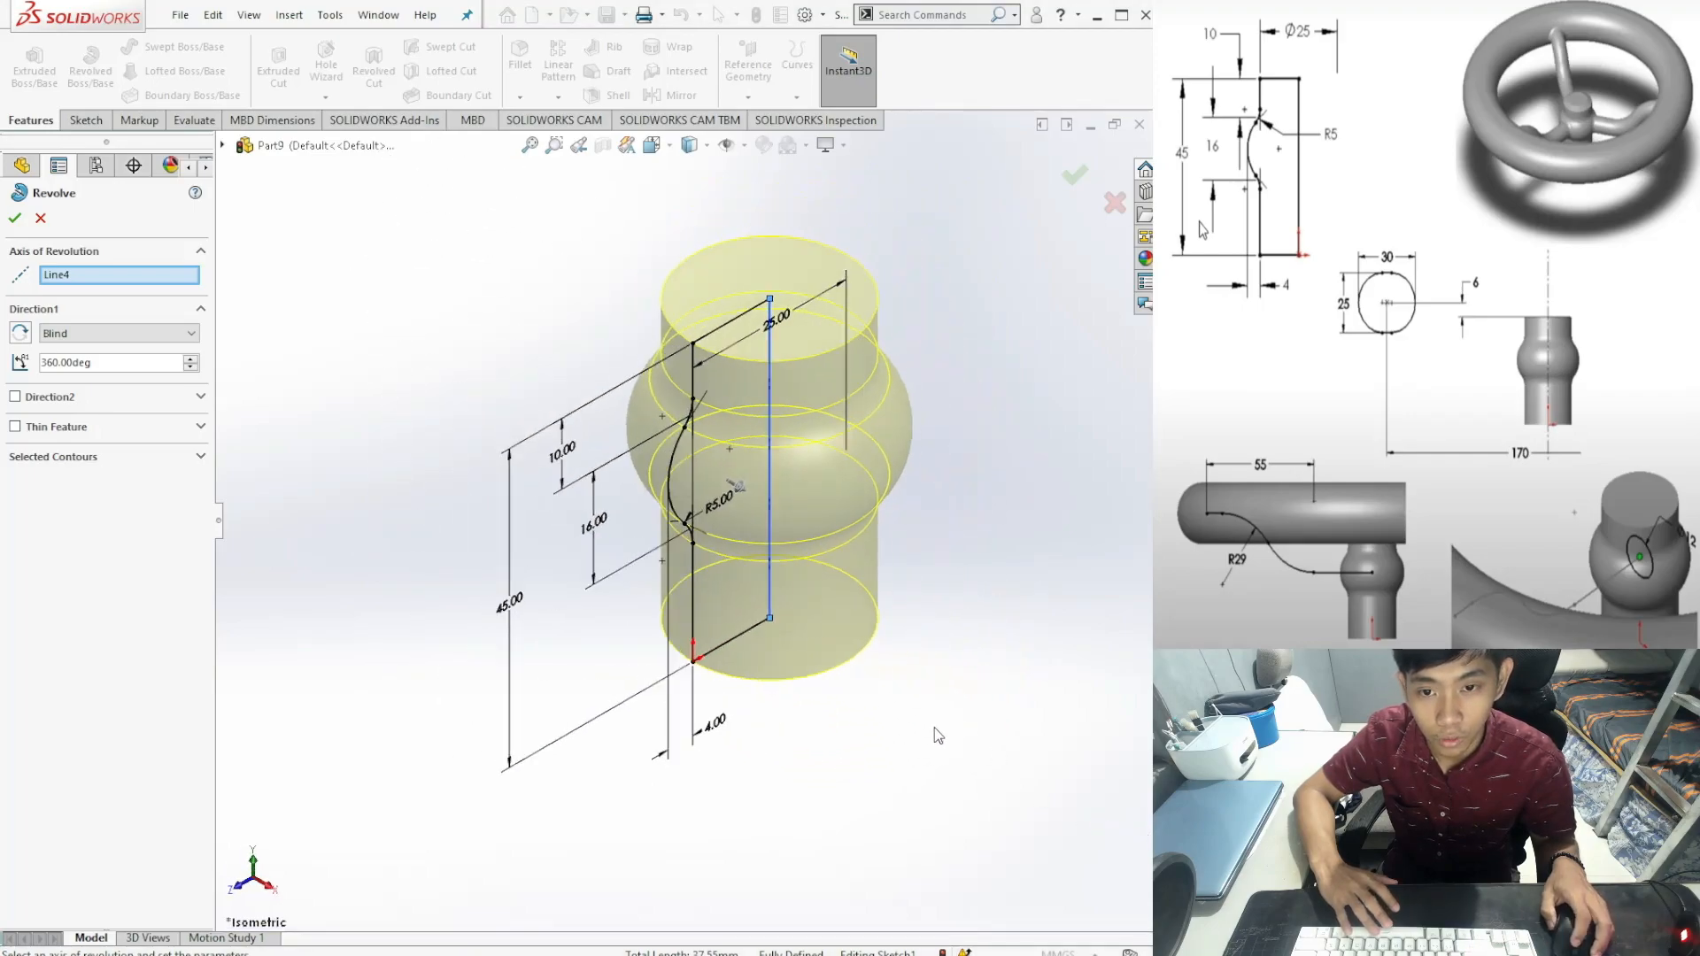
middle_drag(939, 757, 861, 802)
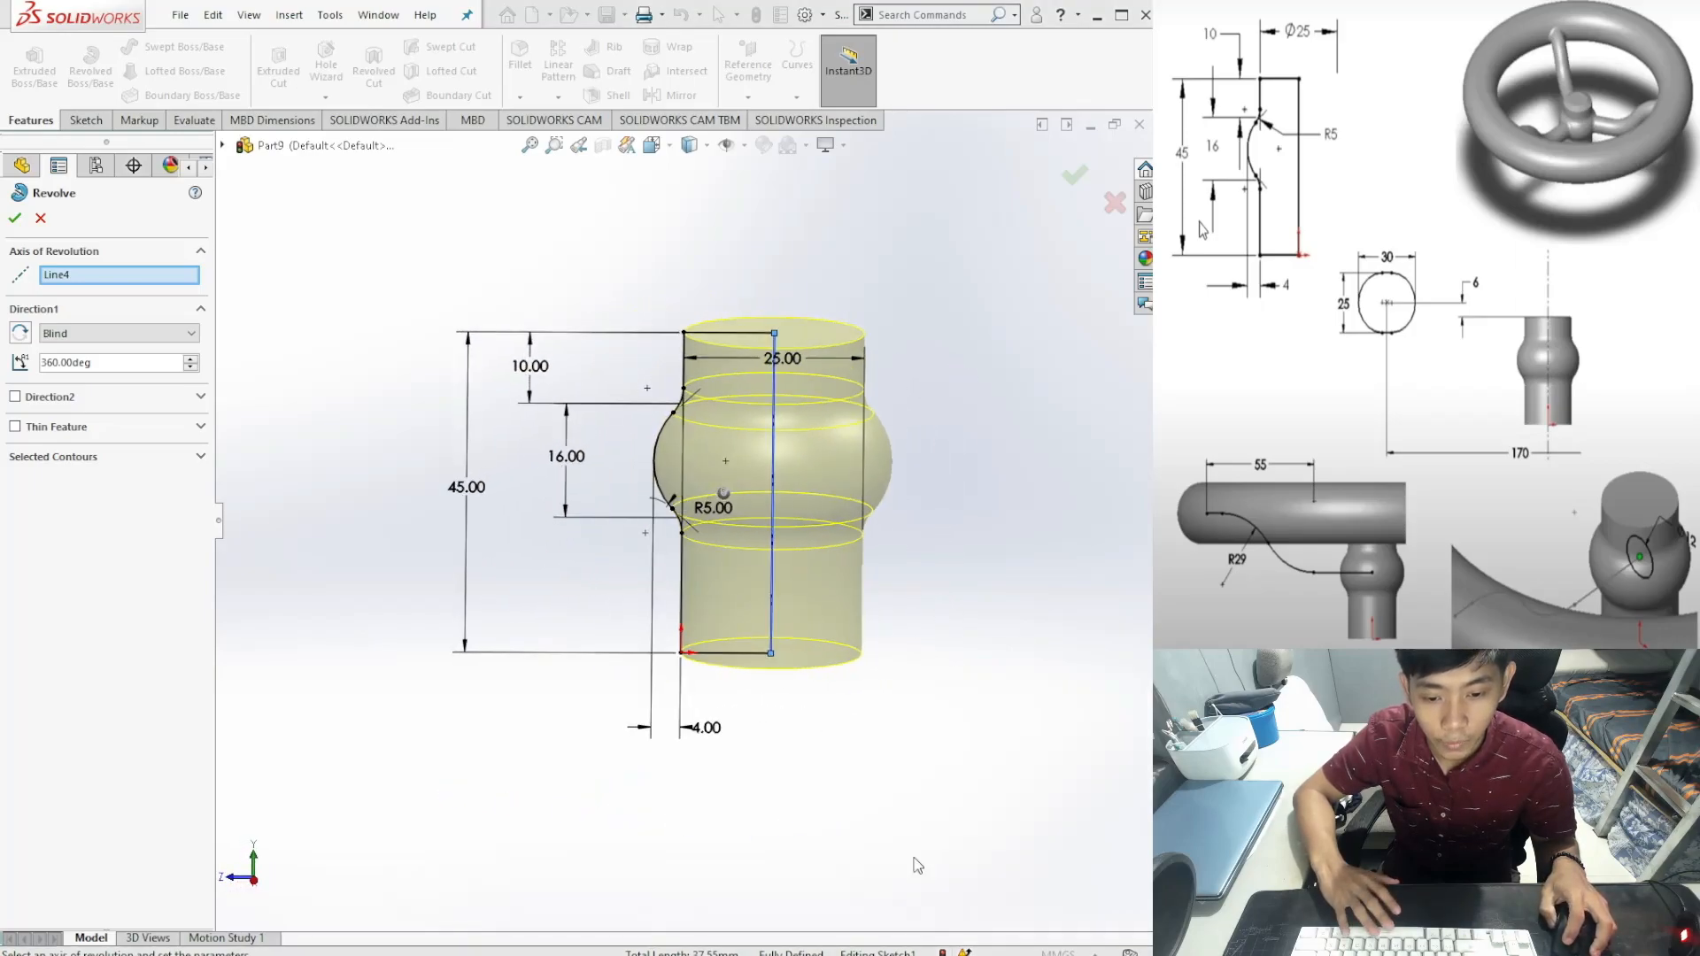
key(ctrl+4)
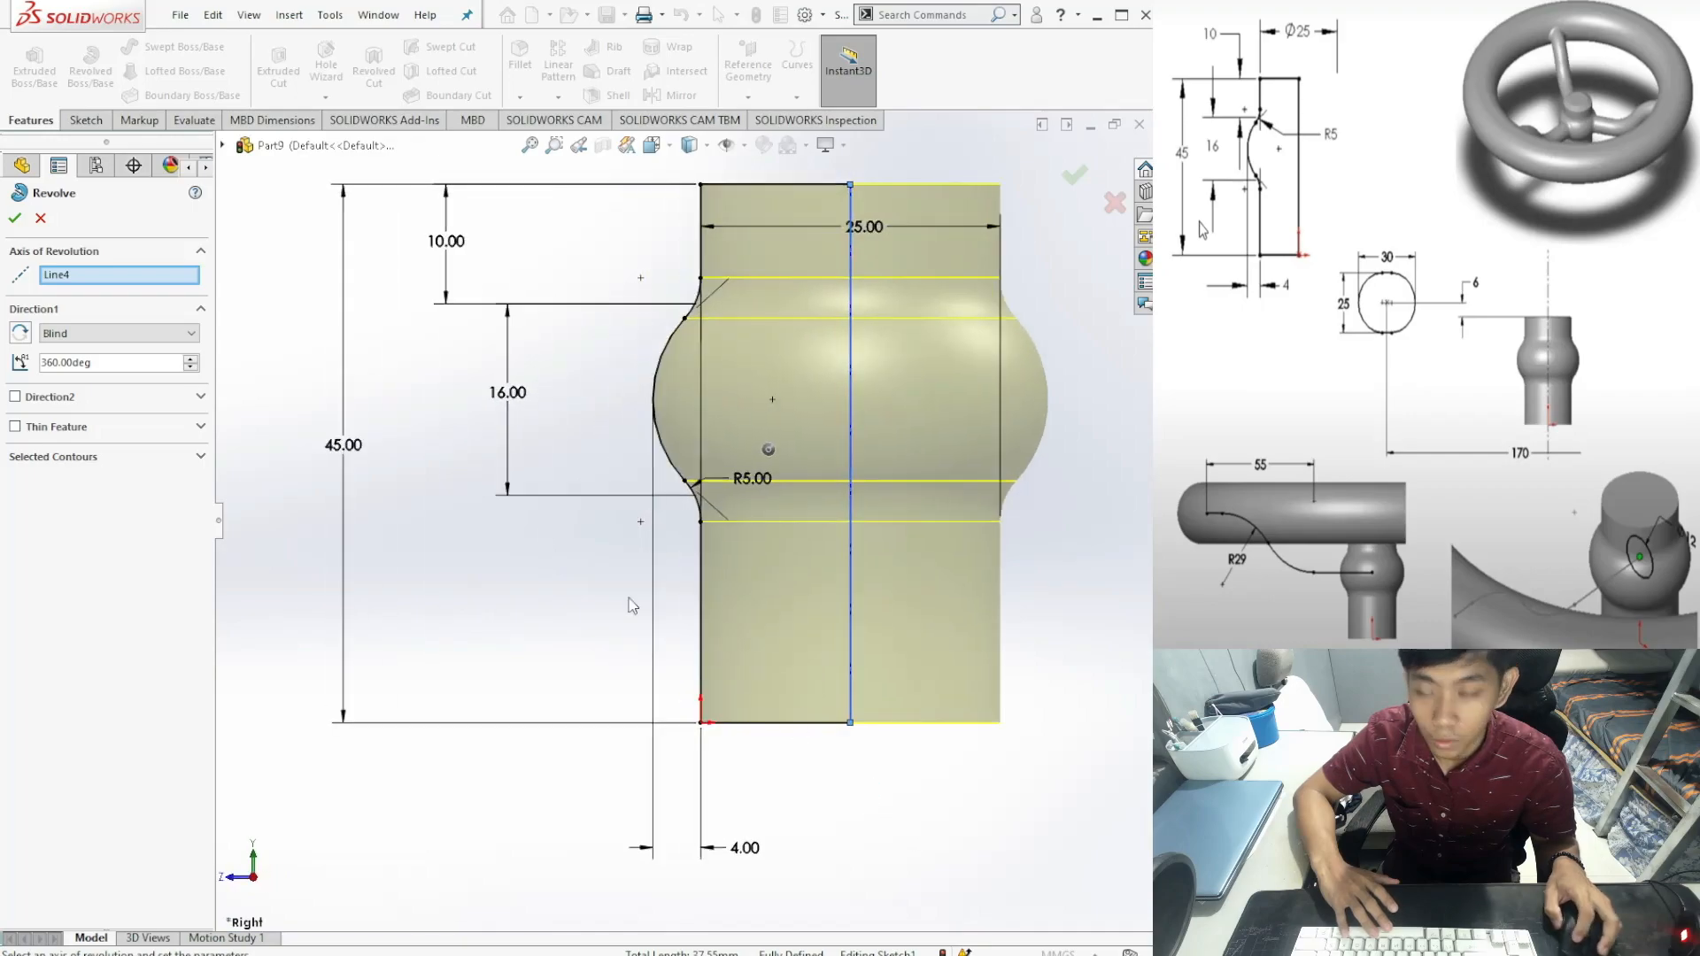
click(14, 219)
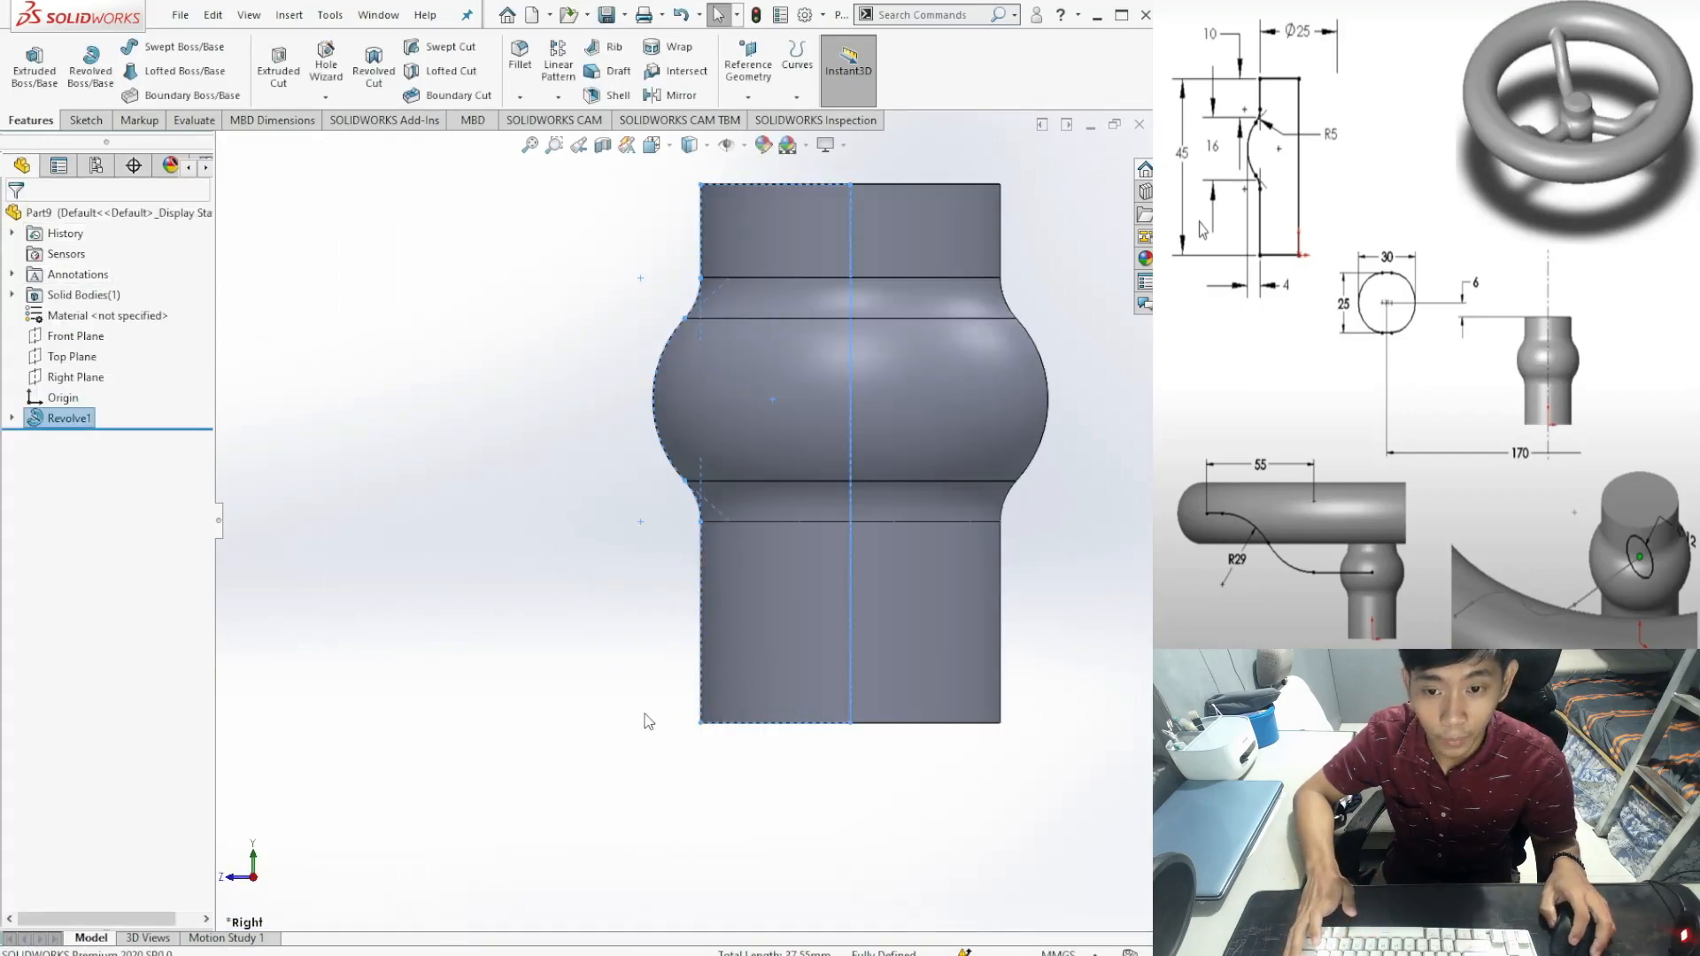
Step: Rename the Revolve1 feature to 'HUB' in the FeatureManager tree
click(582, 720)
middle_drag(545, 571, 619, 556)
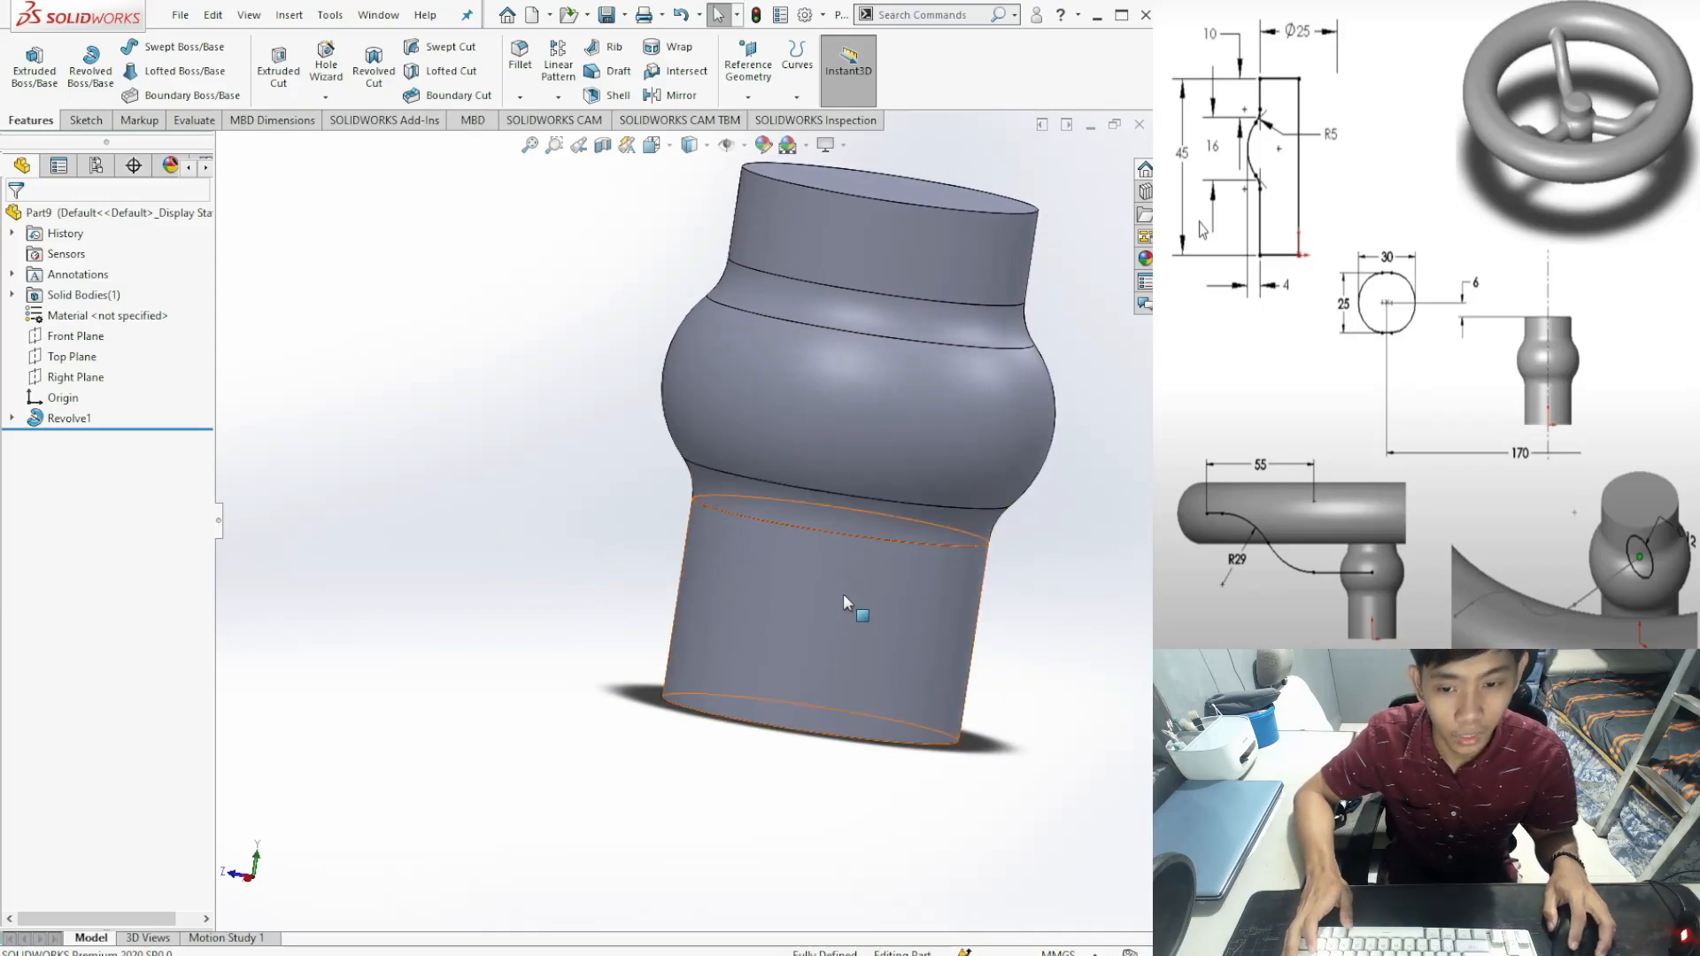
click(66, 419)
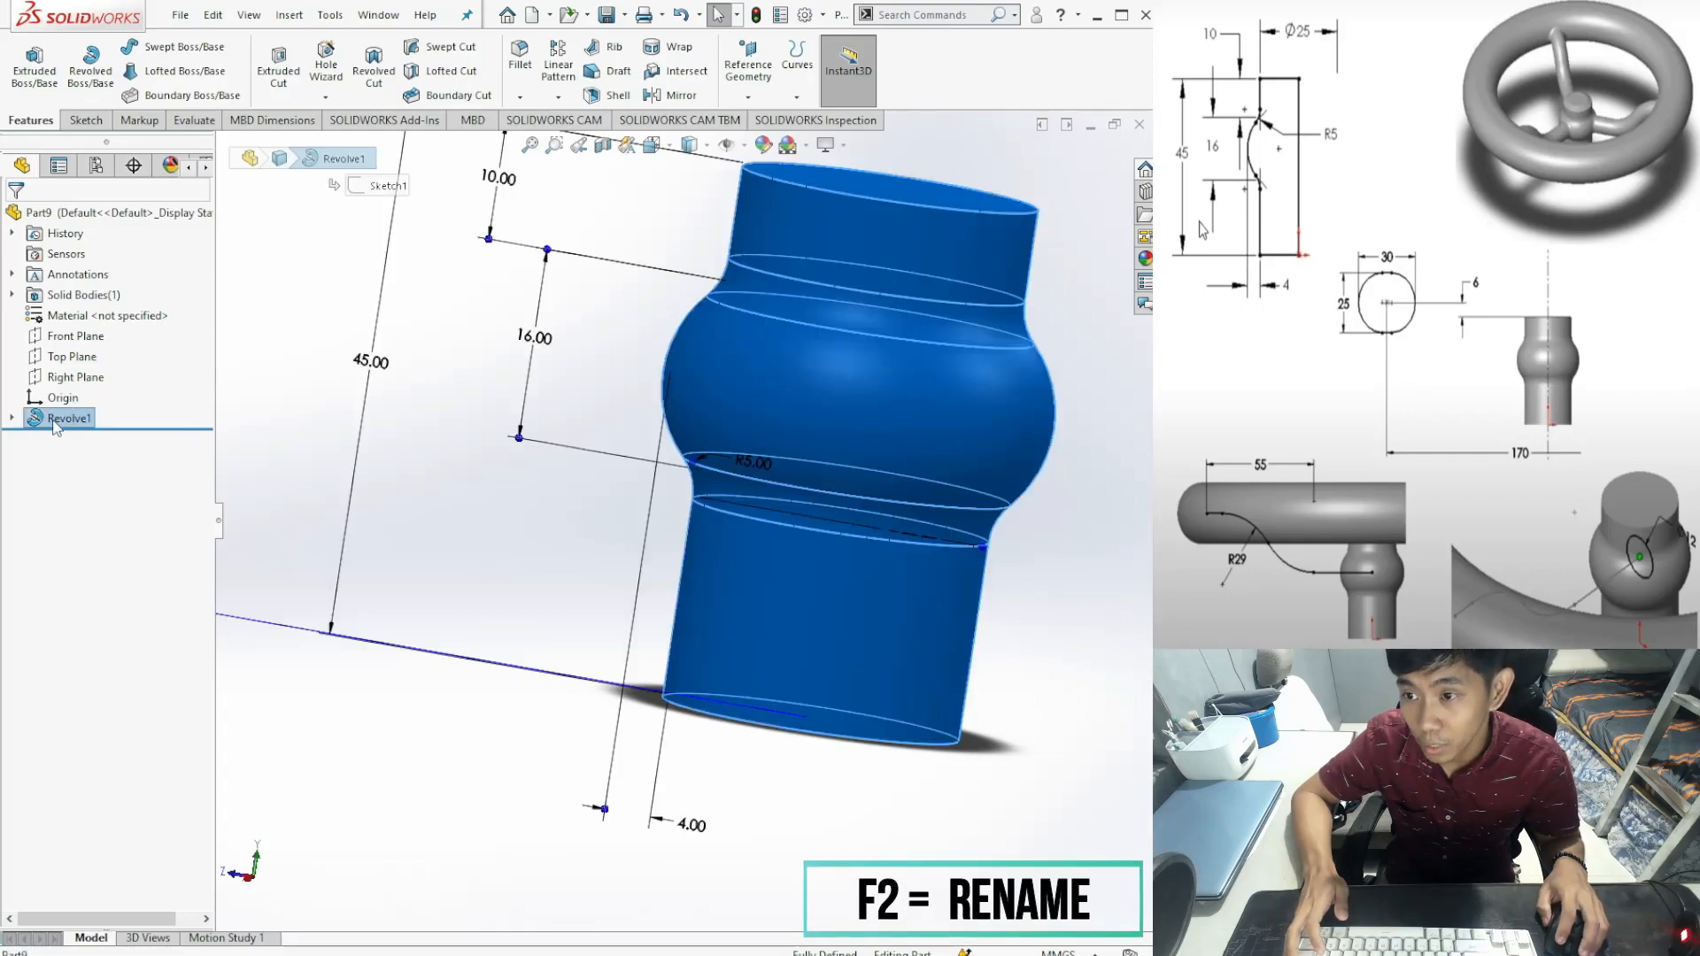
key(F2)
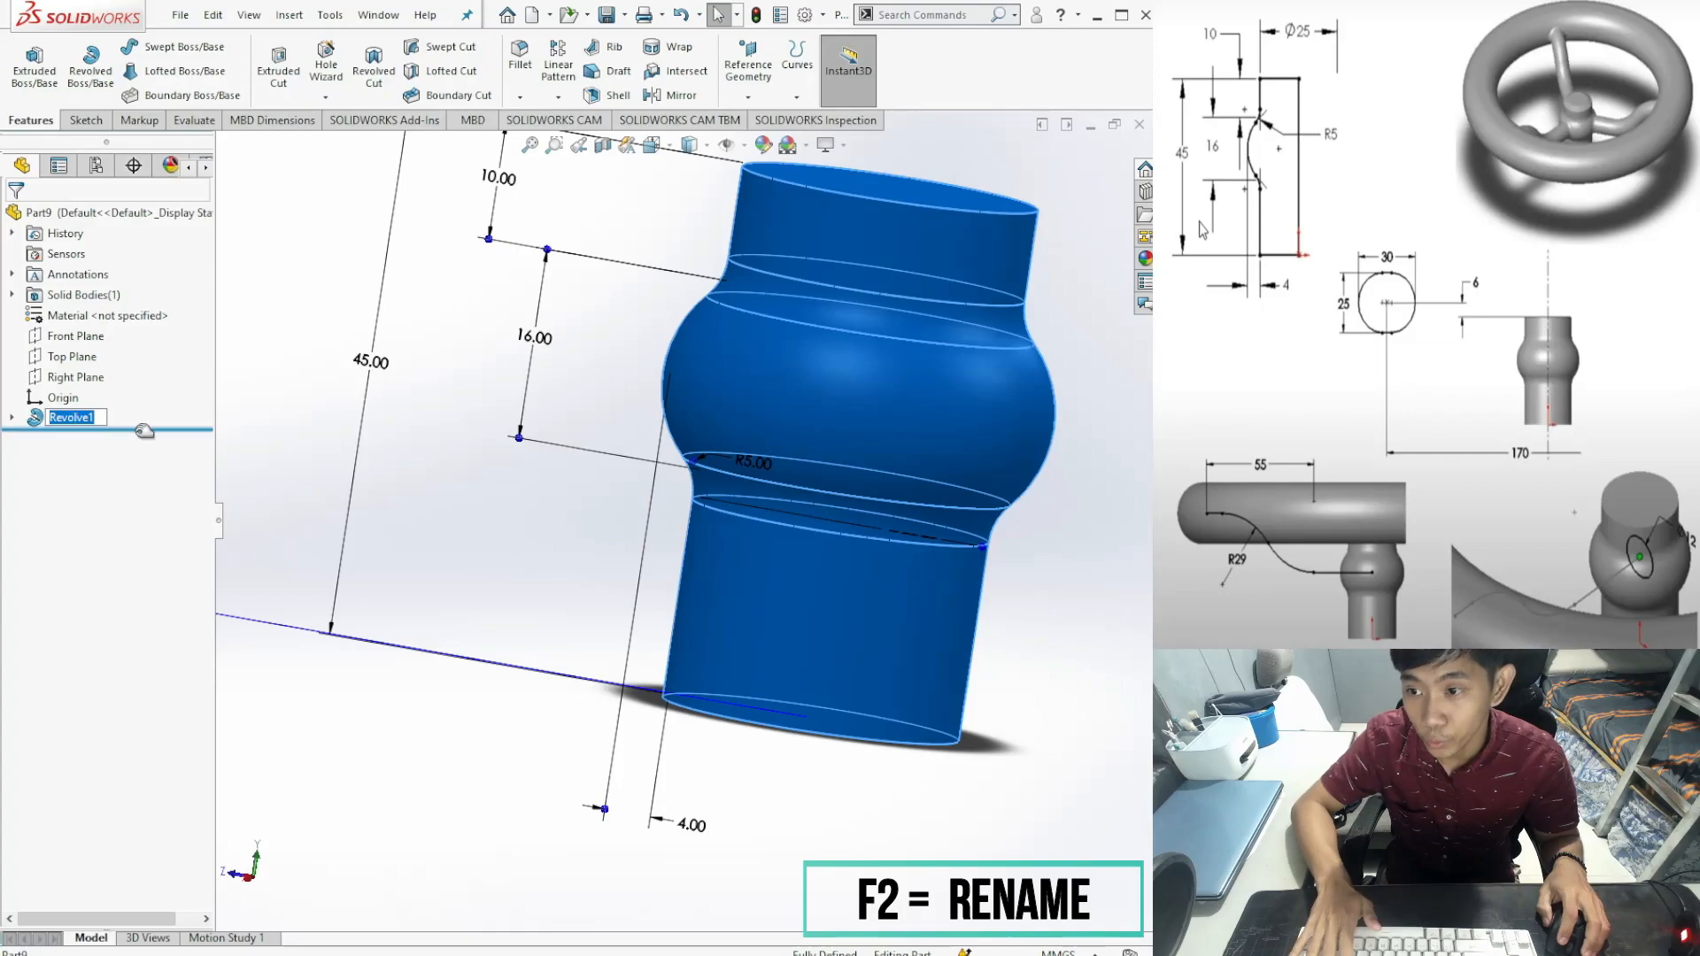
text(HUB)
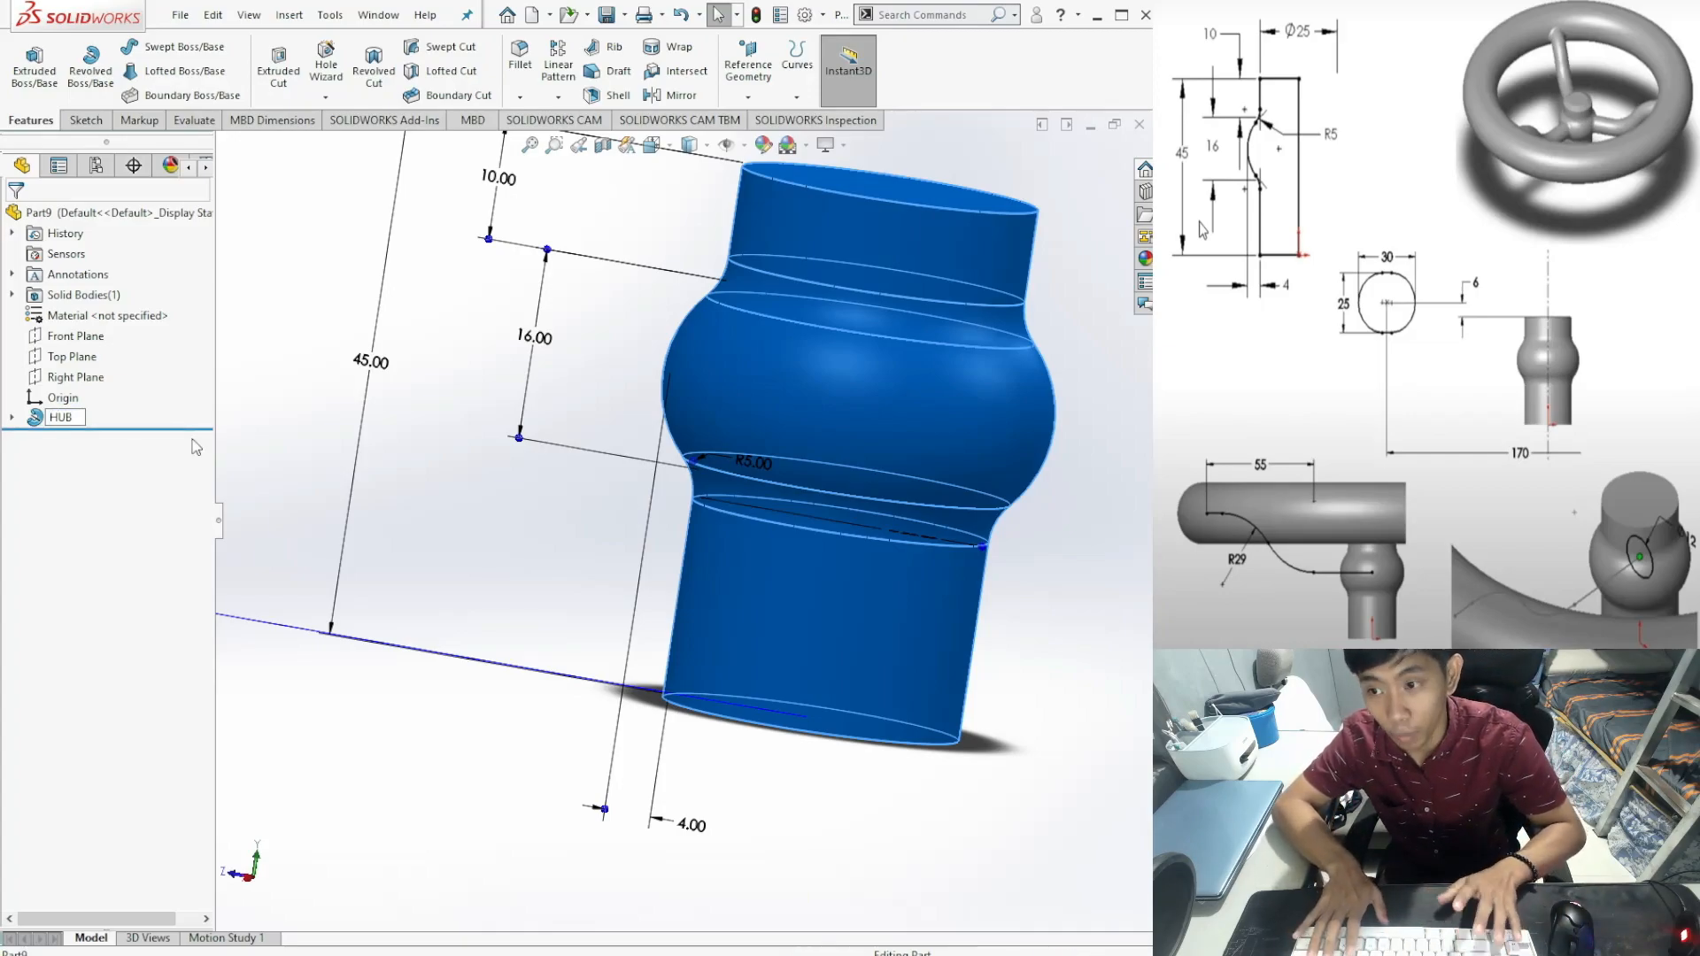
key(Return)
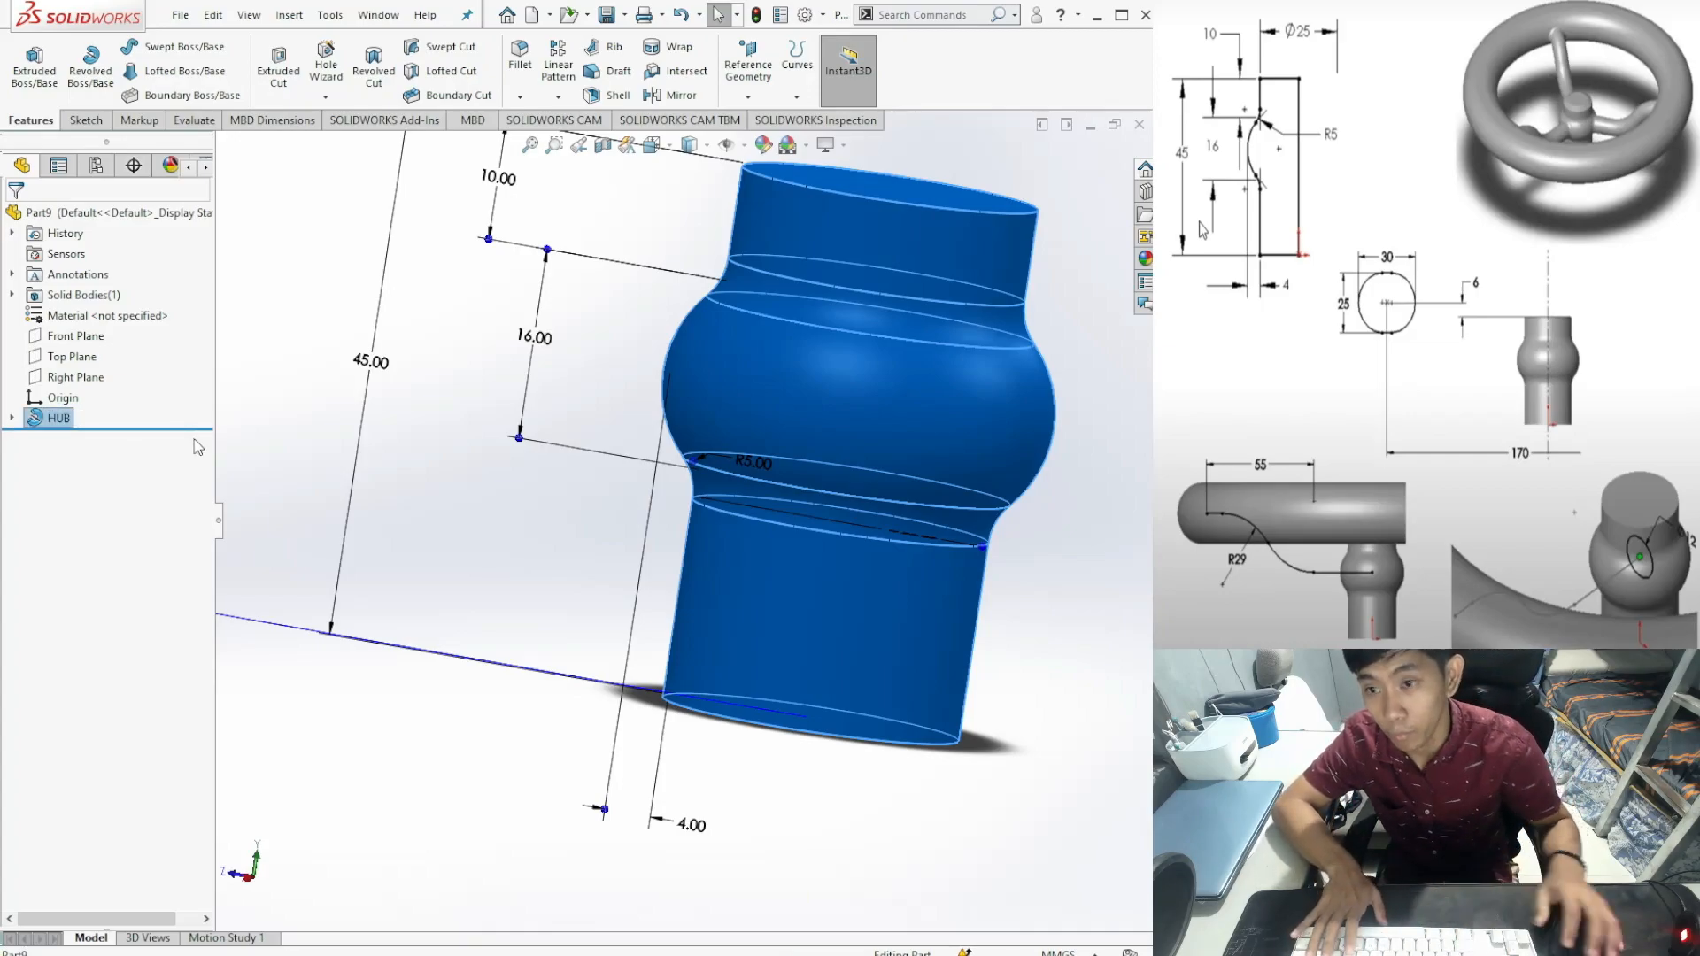
click(276, 246)
middle_drag(511, 510, 731, 651)
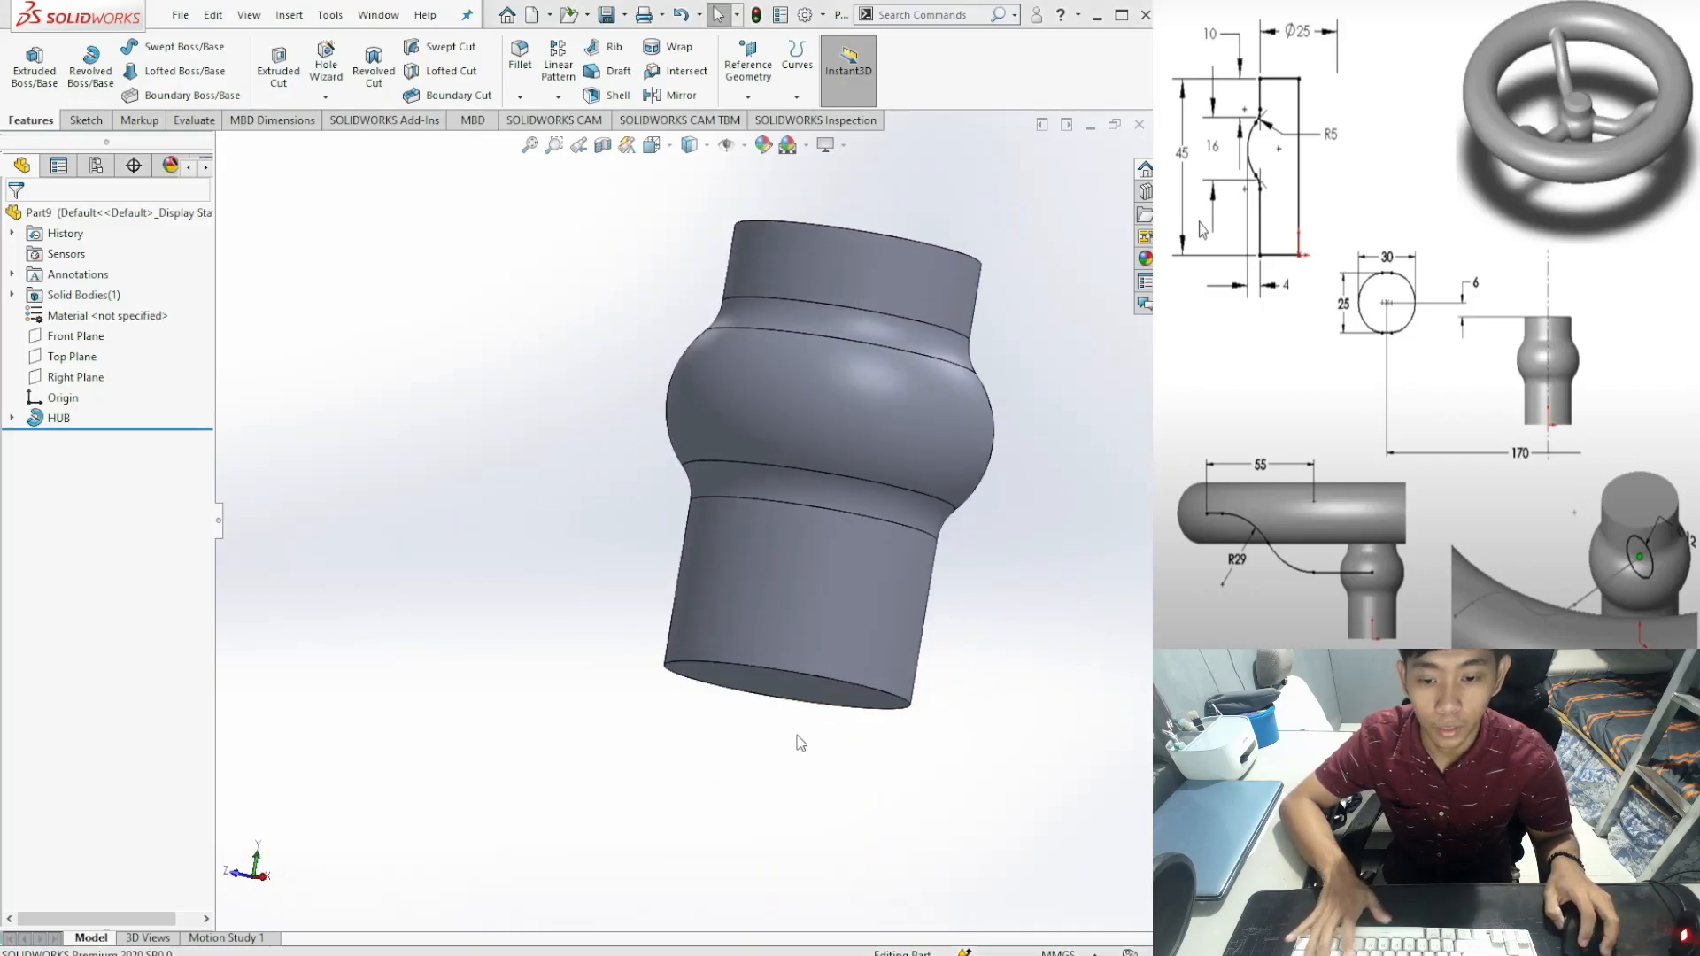
Step: Switch to the Right view and zoom in and out around the HUB solid
key(ctrl+4)
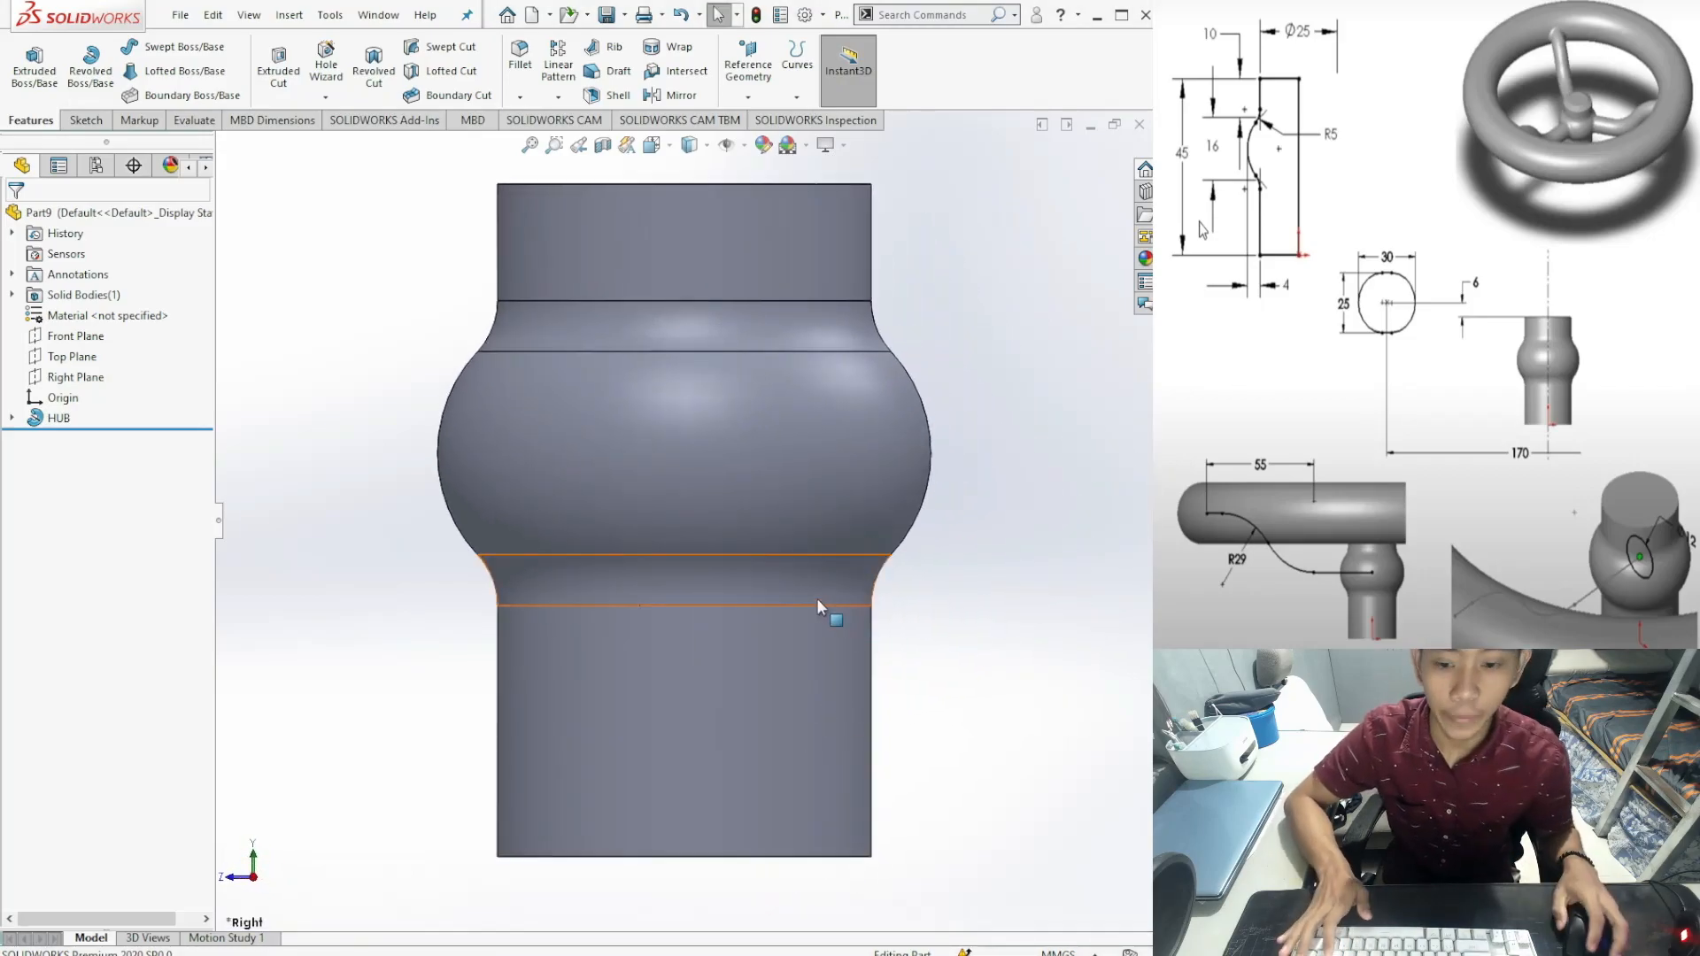
scroll(816, 597, up, 4)
scroll(816, 597, down, 3)
scroll(815, 597, up, 1)
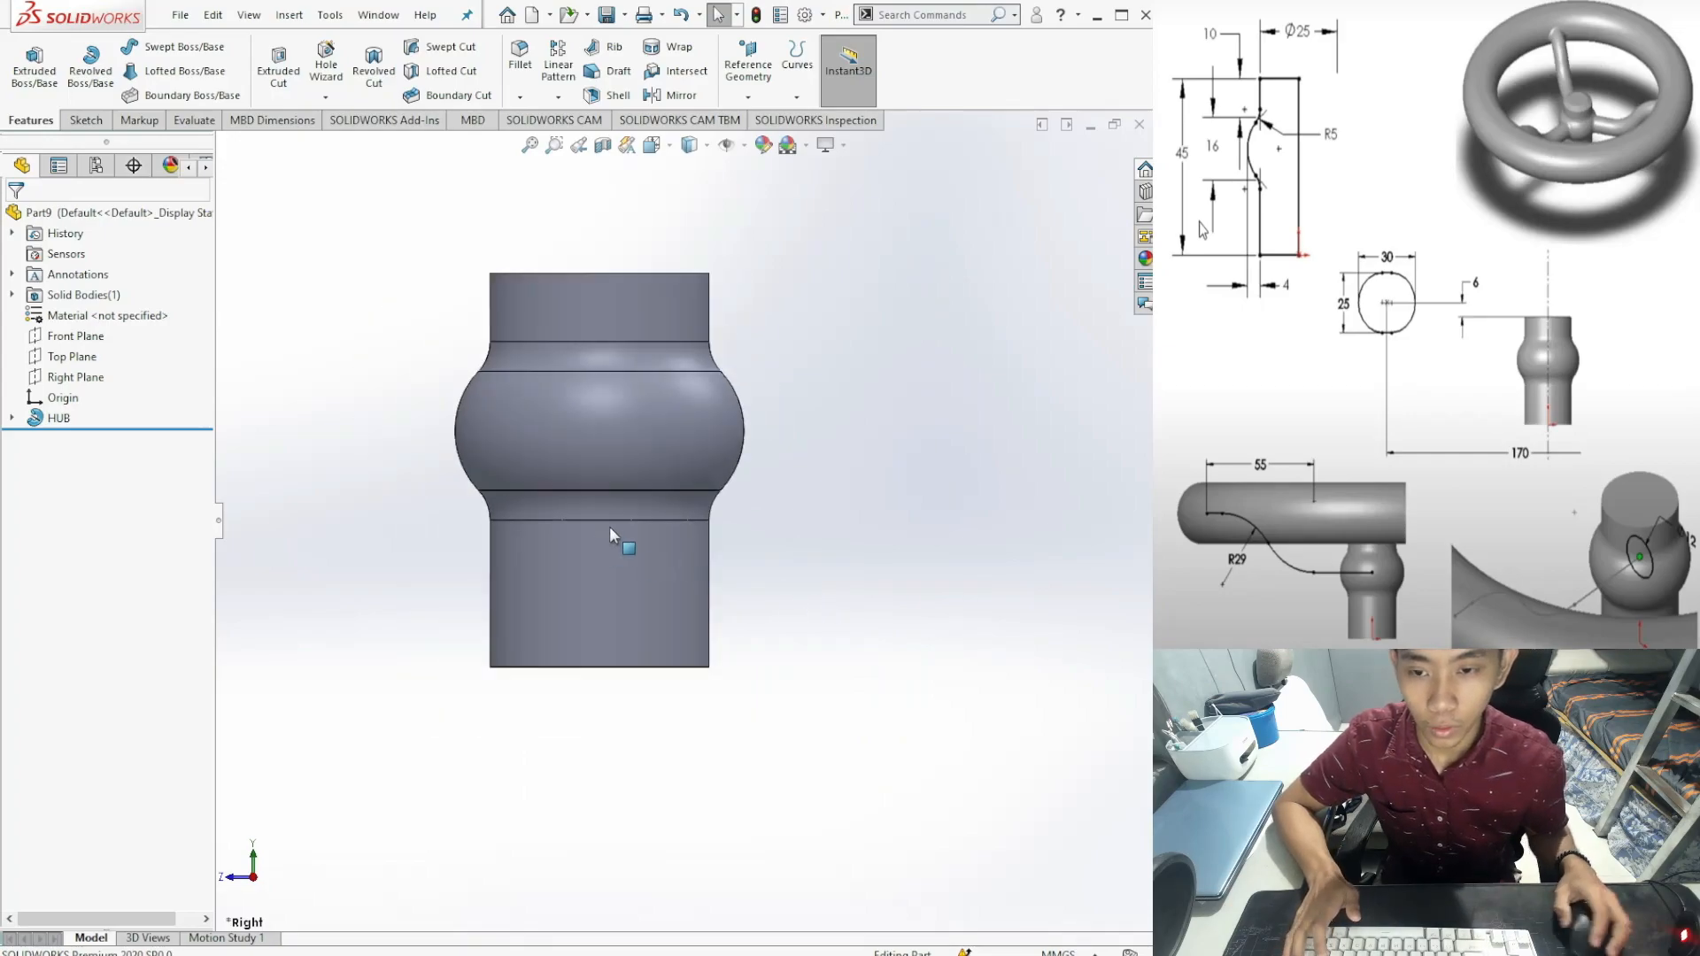
scroll(567, 451, down, 1)
scroll(675, 503, up, 1)
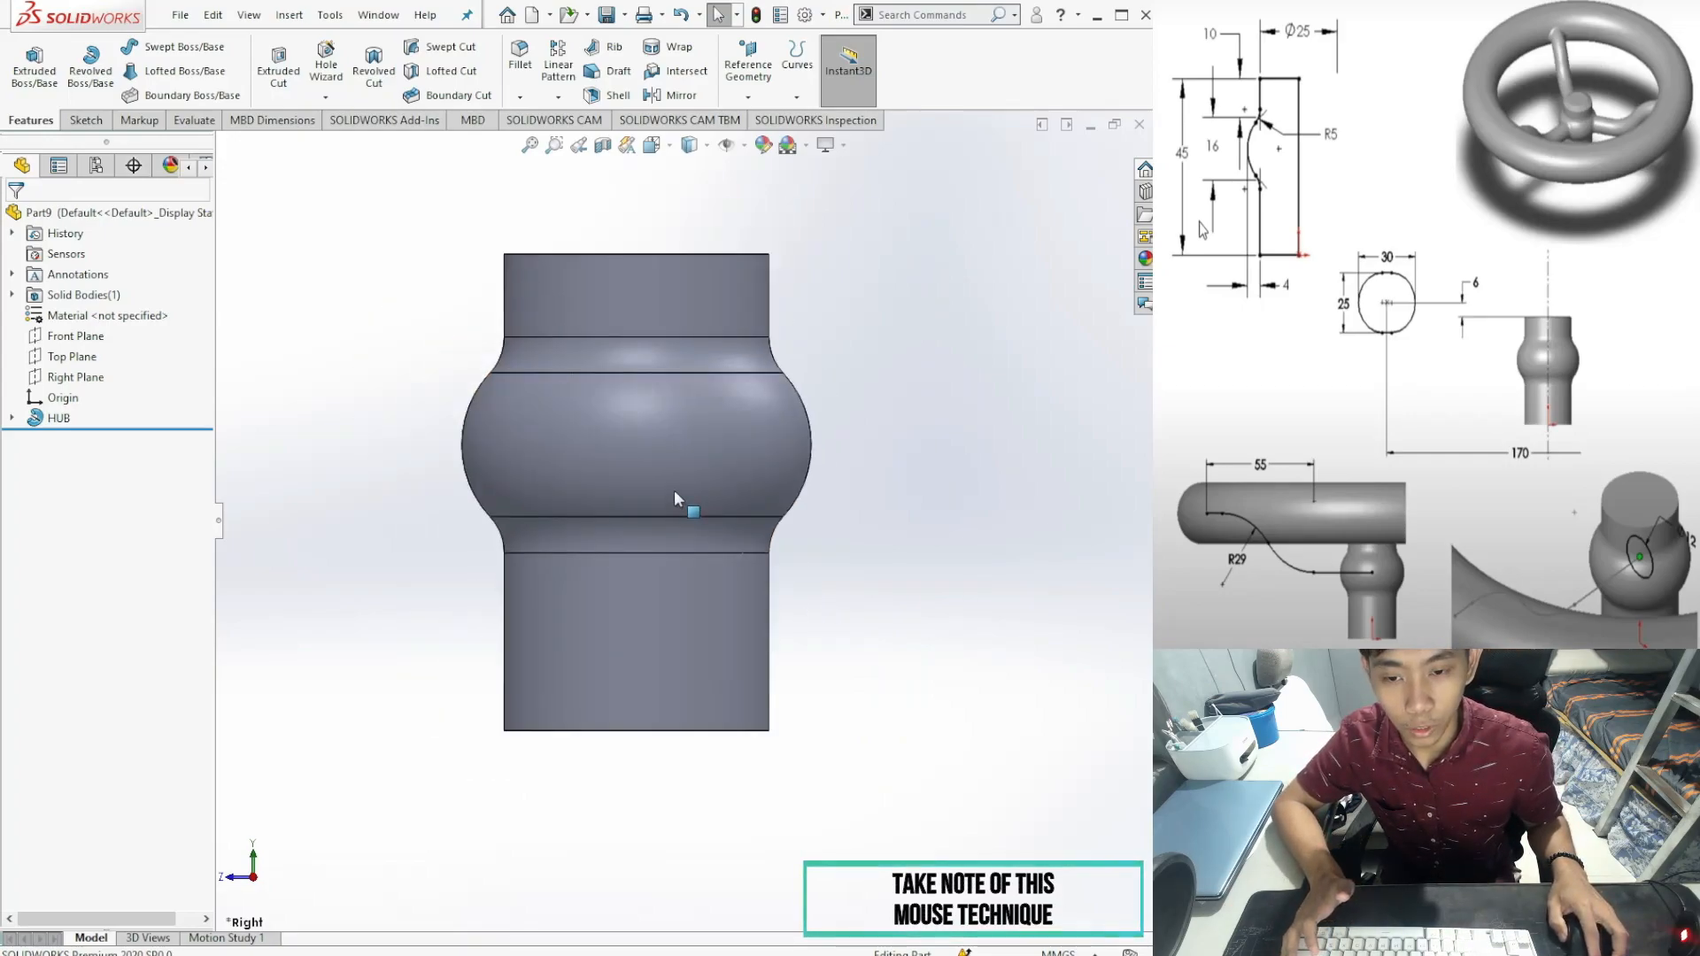
scroll(674, 493, down, 2)
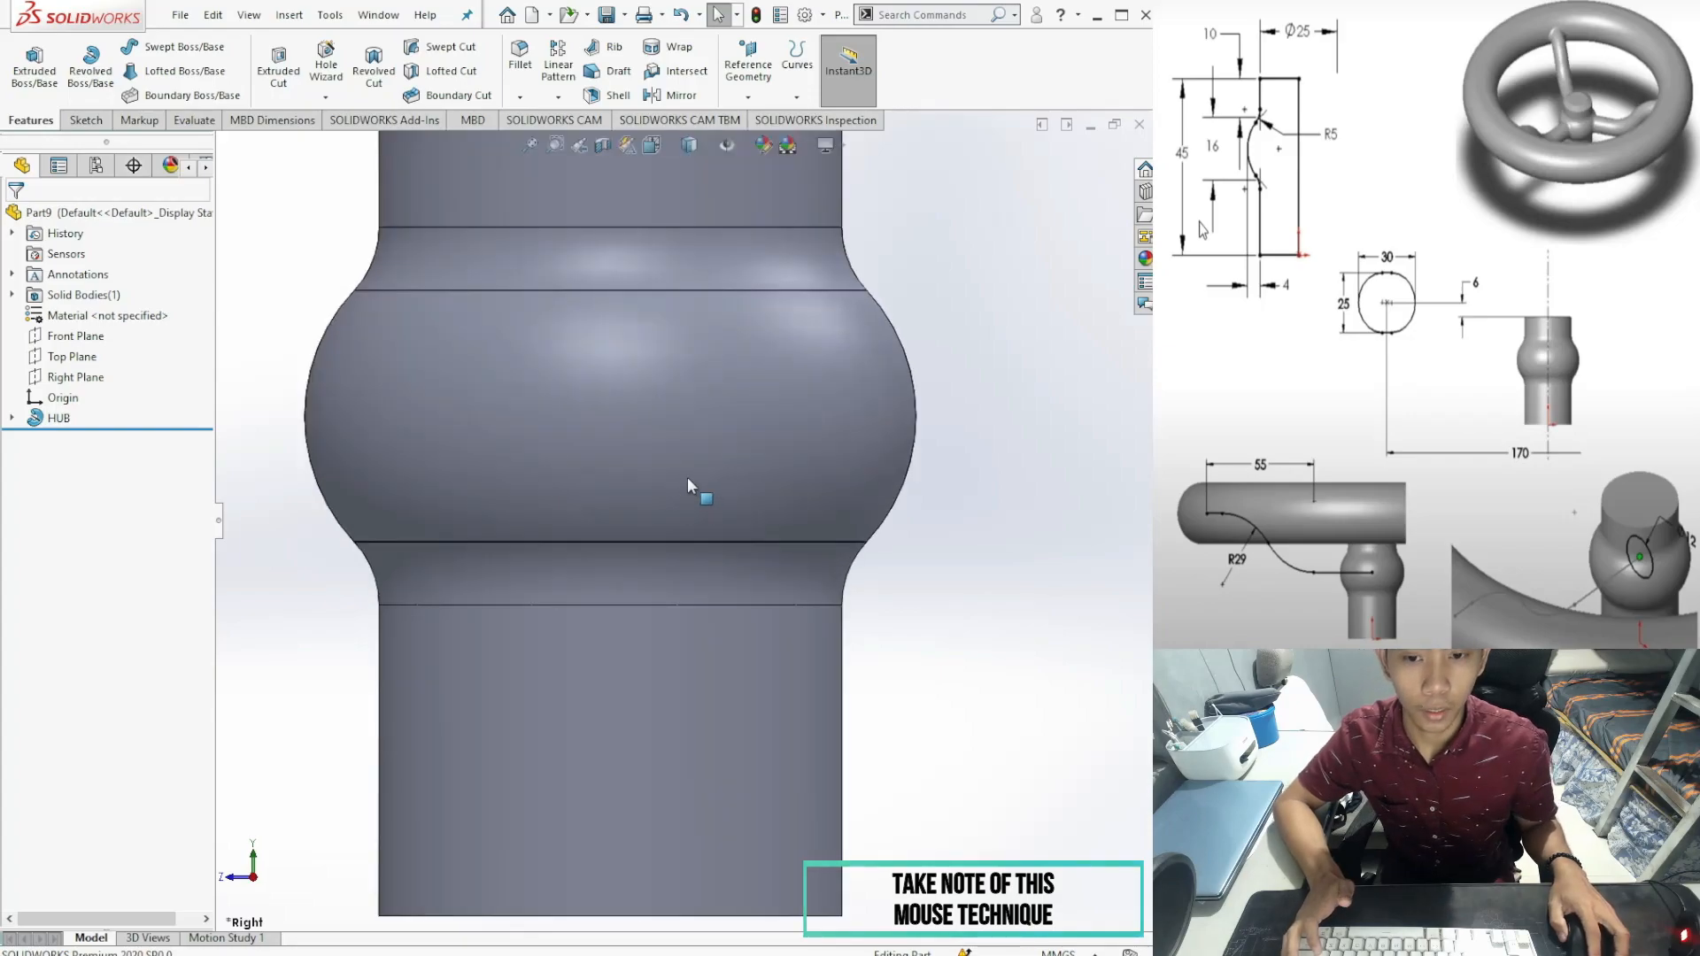
scroll(650, 461, down, 3)
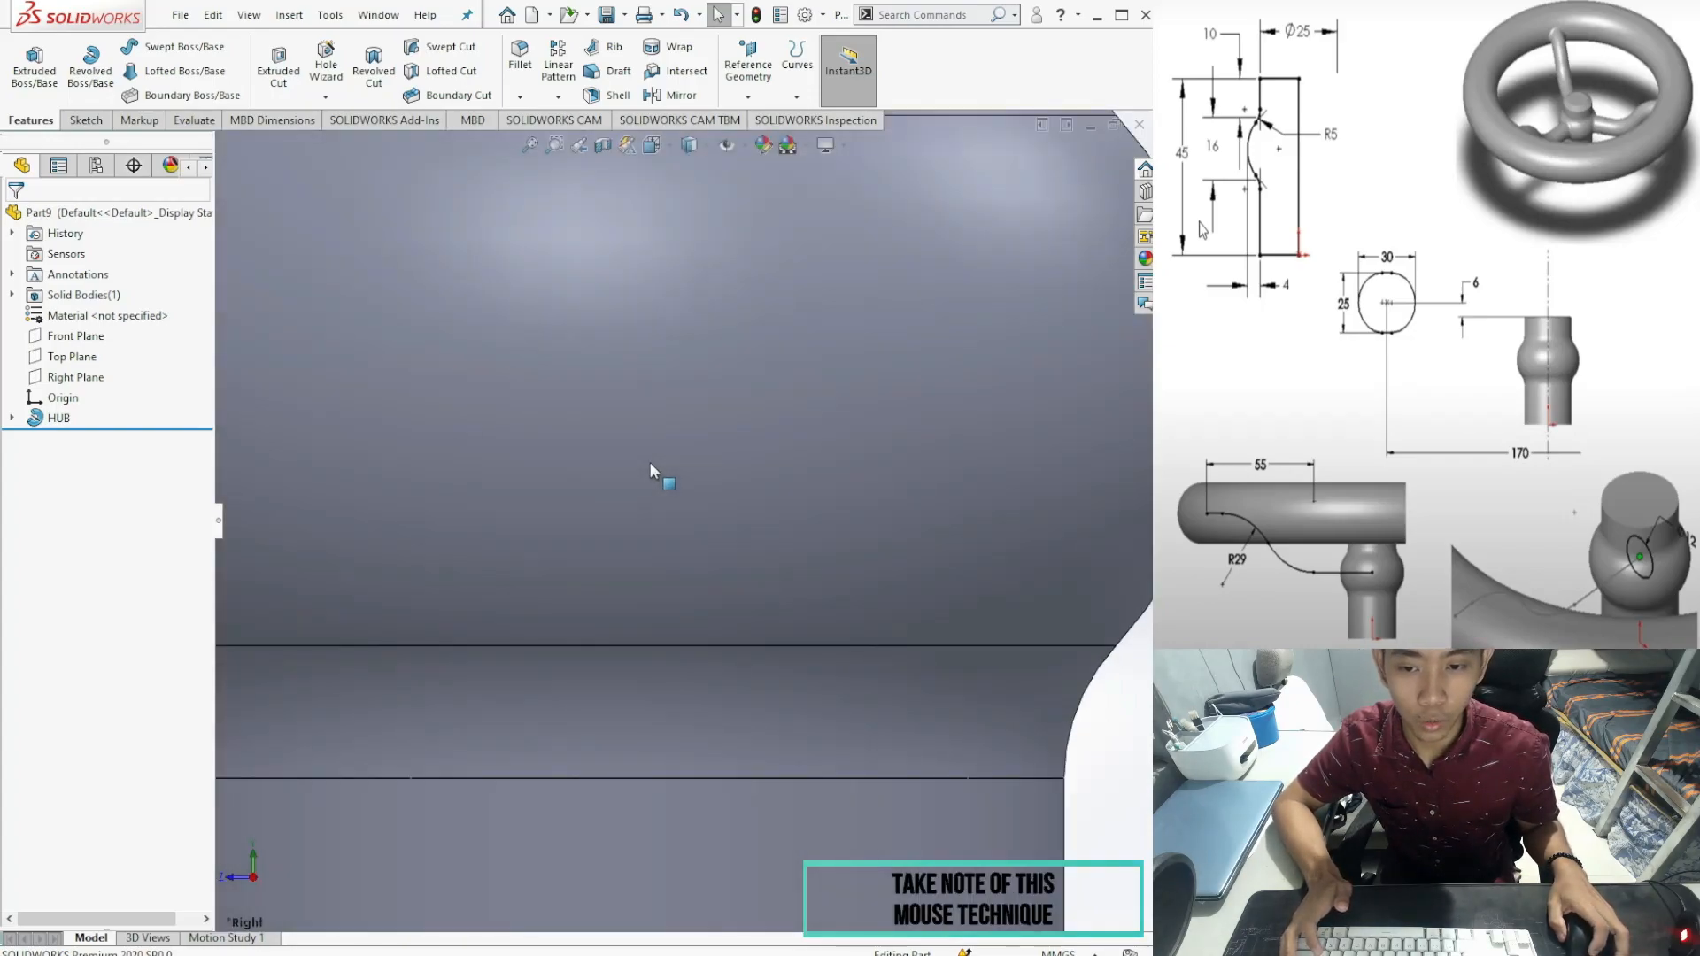
scroll(650, 461, up, 3)
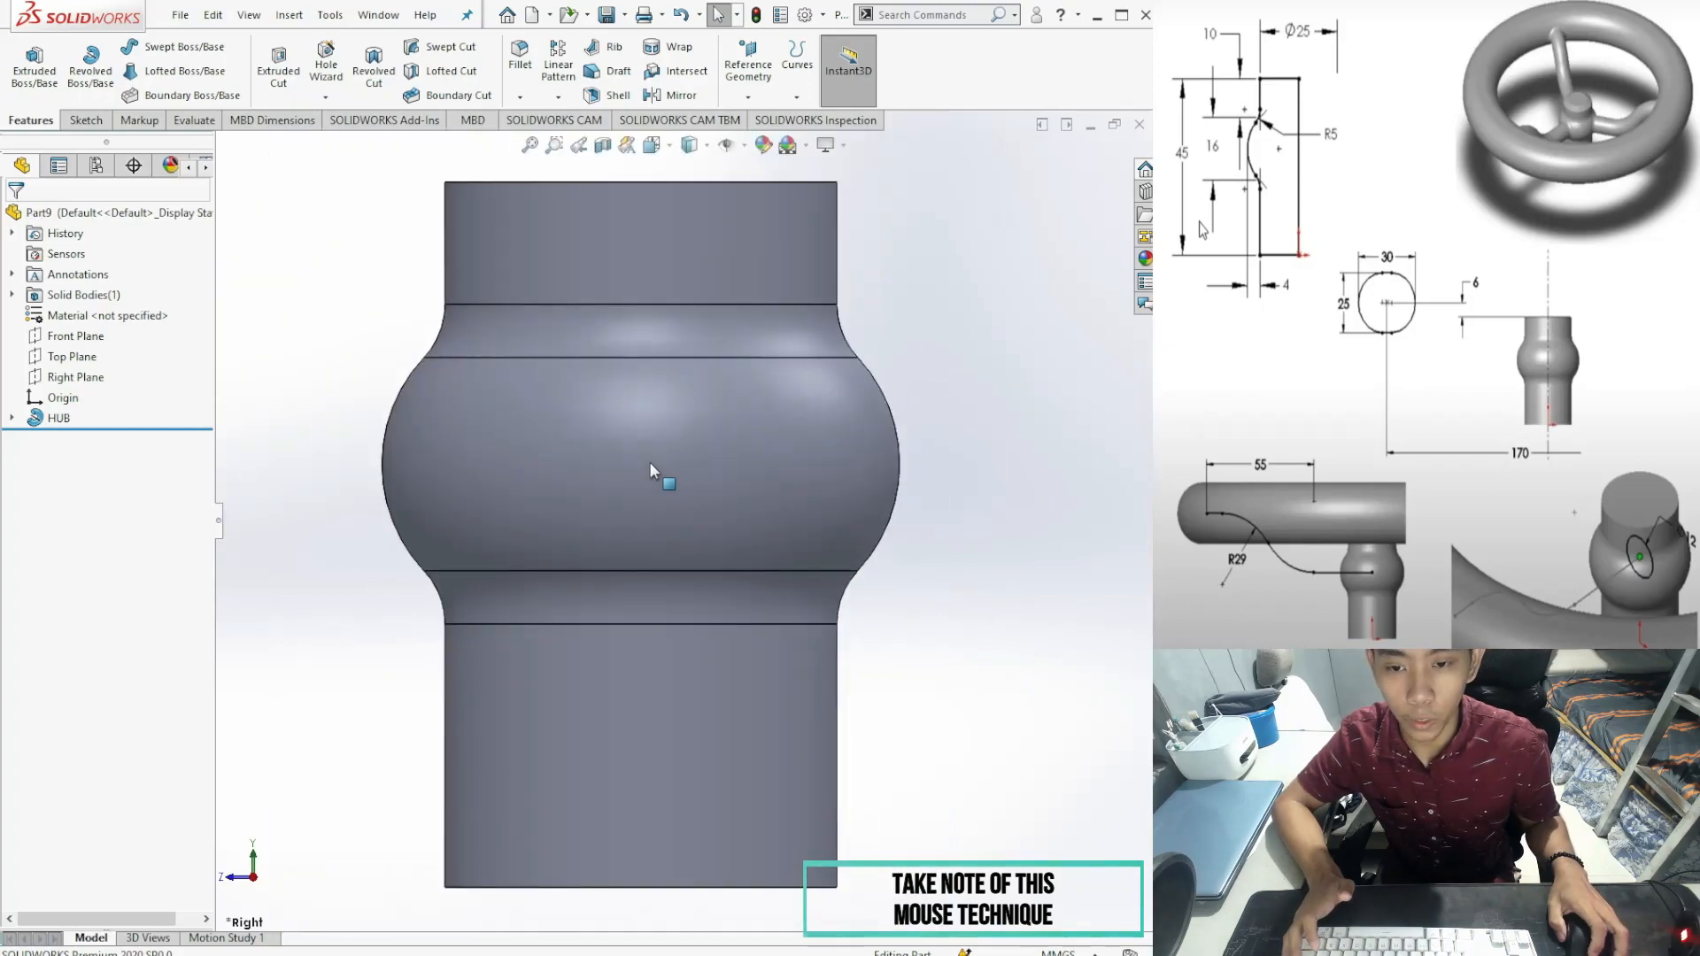
scroll(650, 461, up, 1)
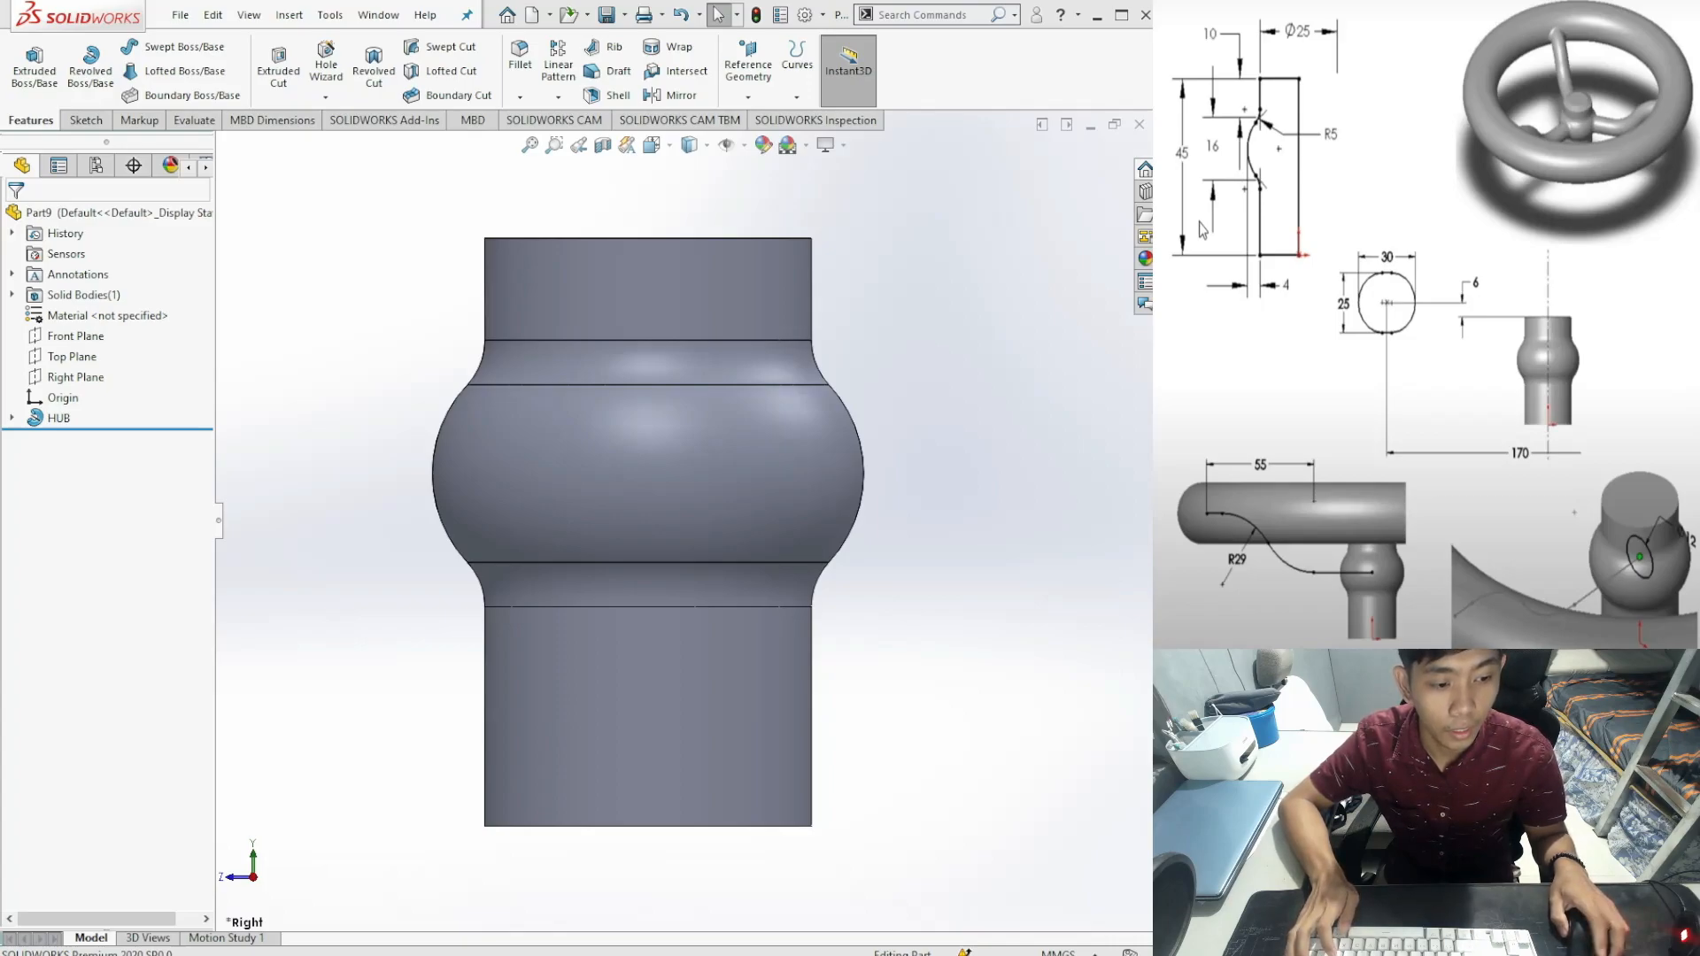
scroll(714, 509, up, 5)
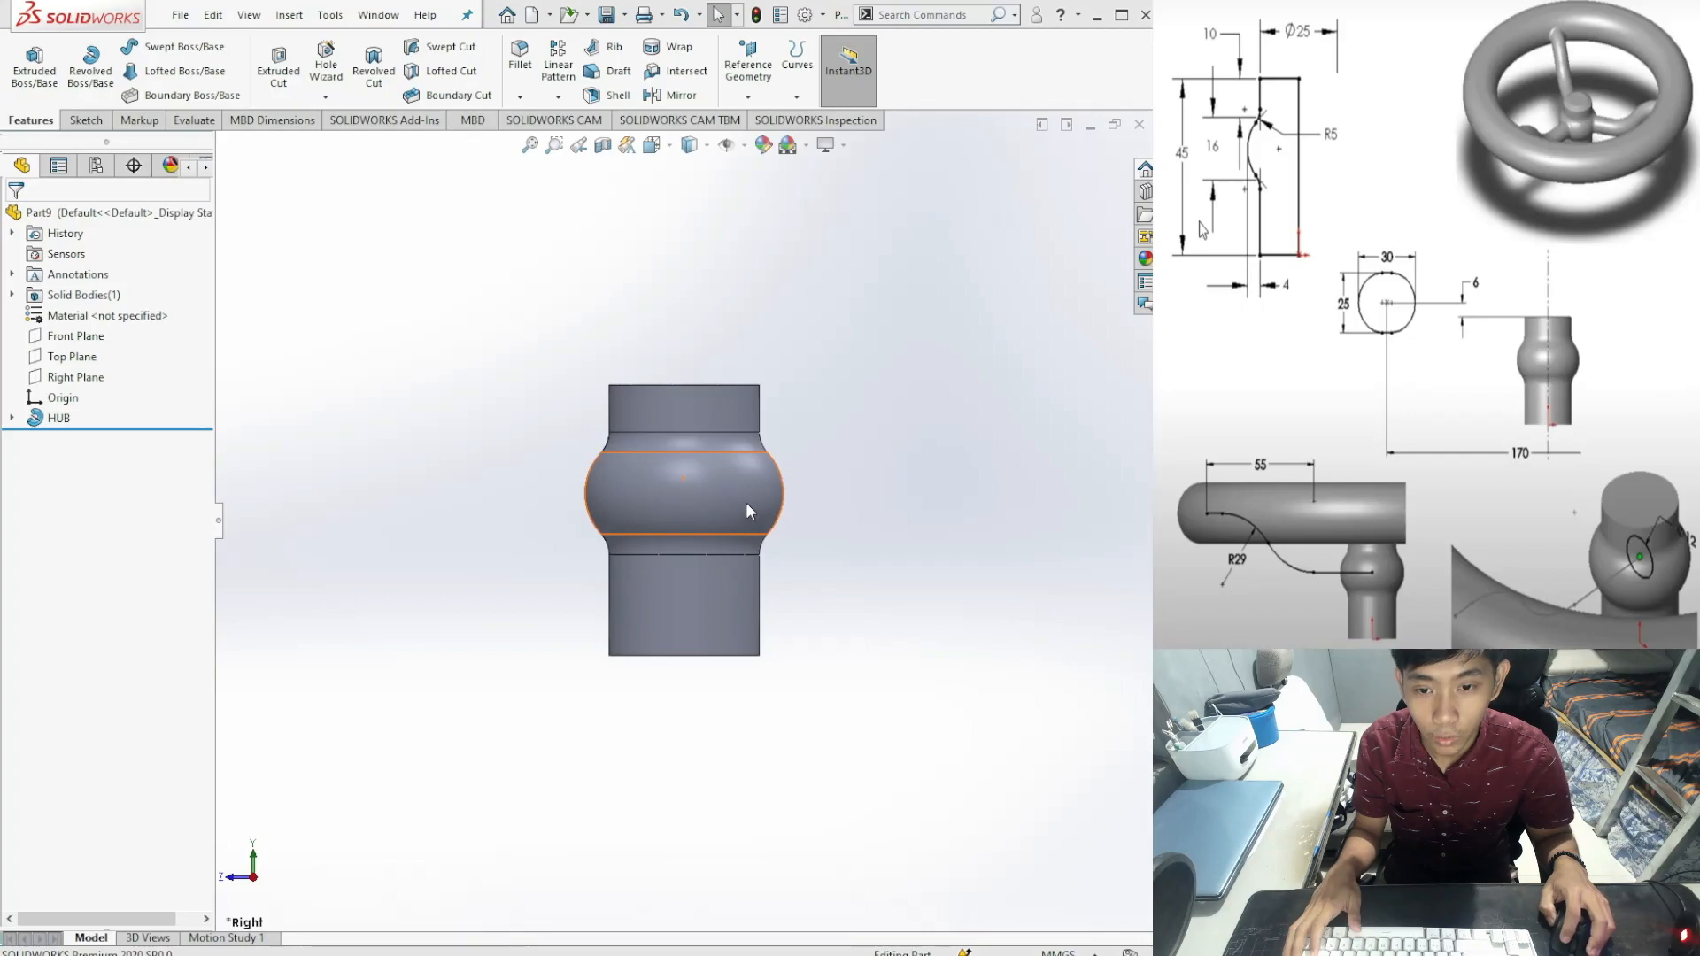
Step: Zoom the hub to fit, then select the Right Plane as the sketch plane
key(f)
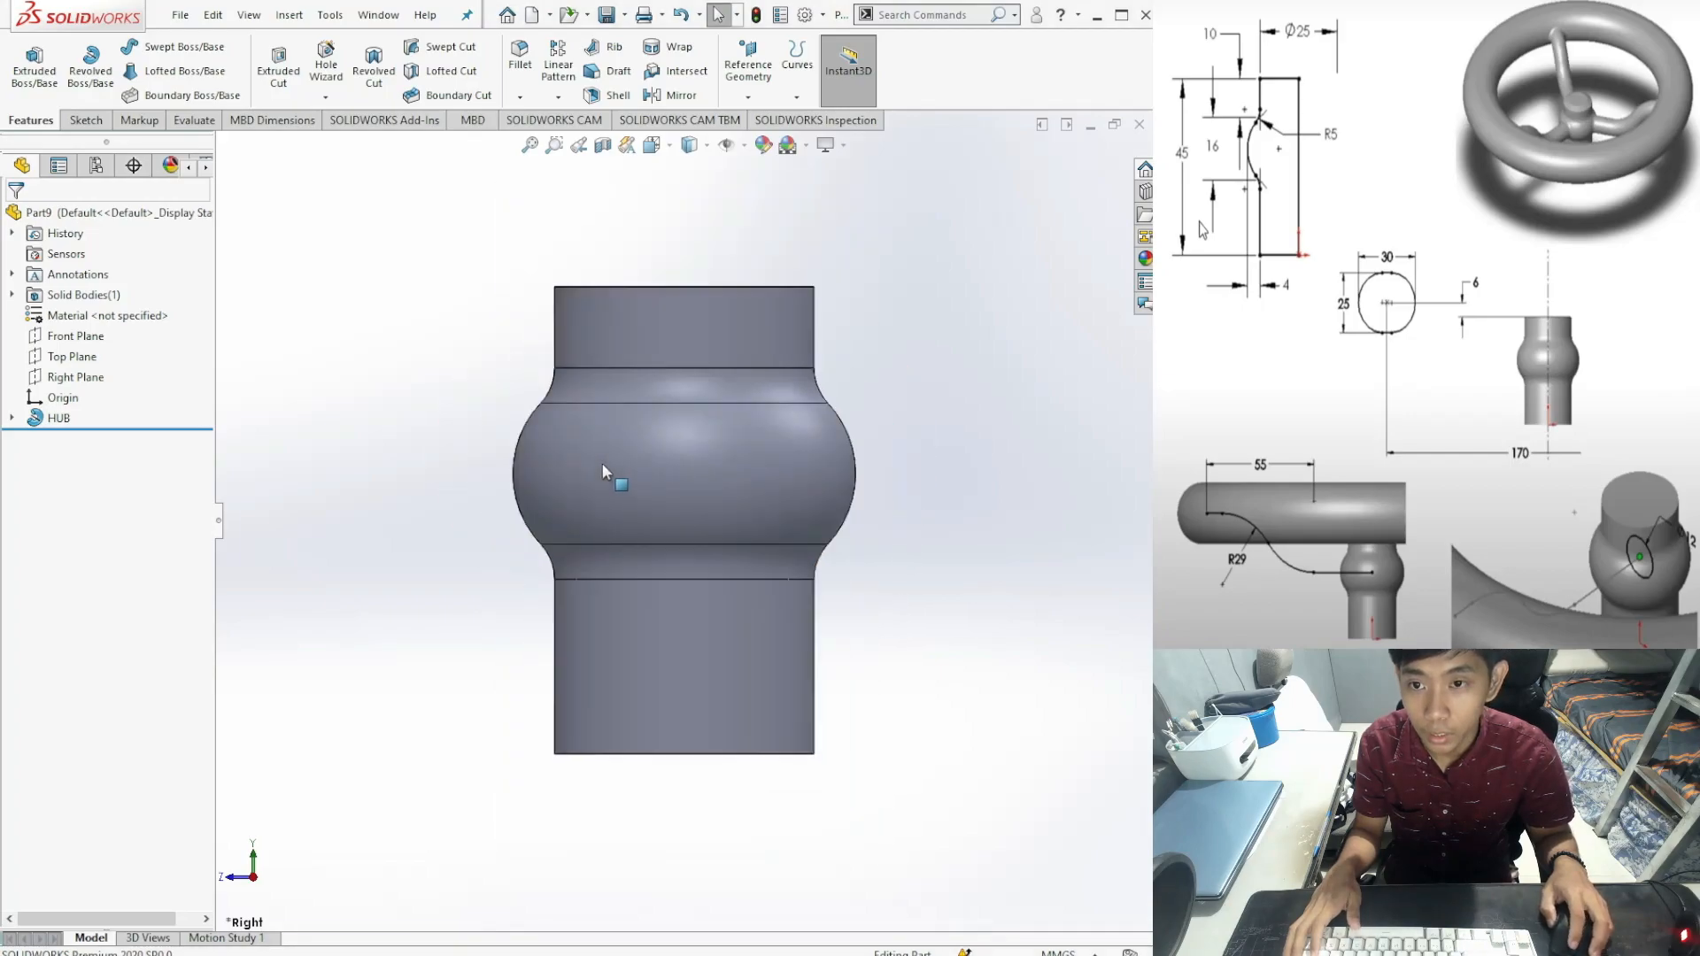
click(87, 121)
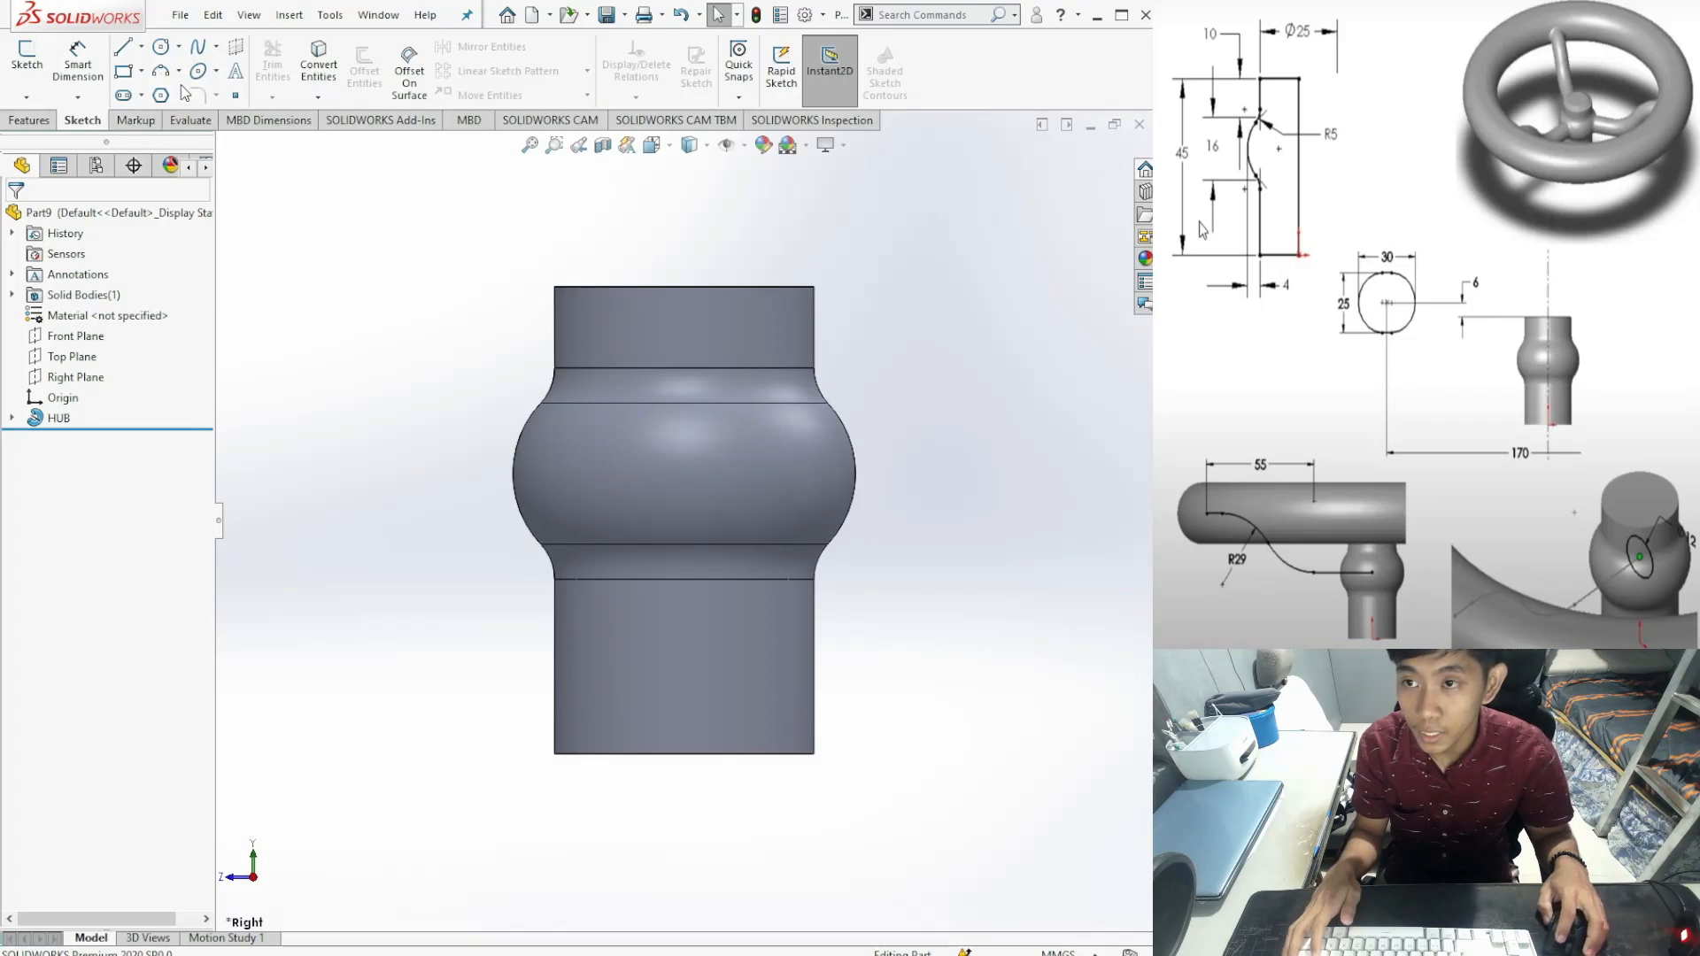
click(122, 97)
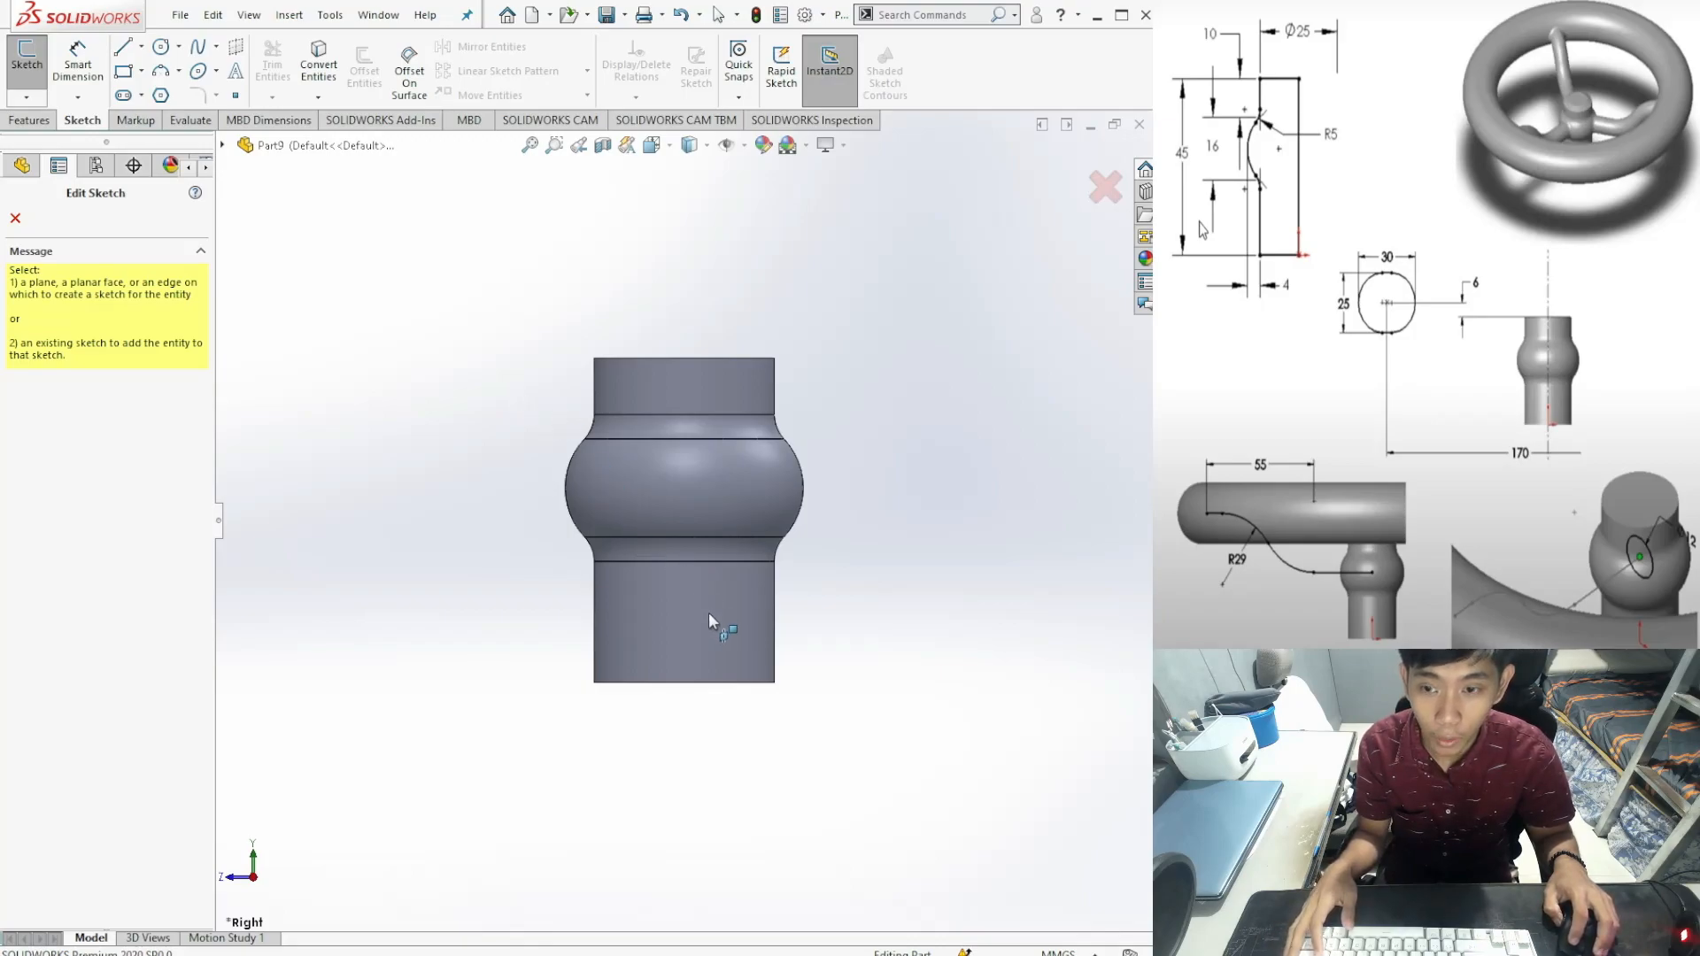
click(15, 218)
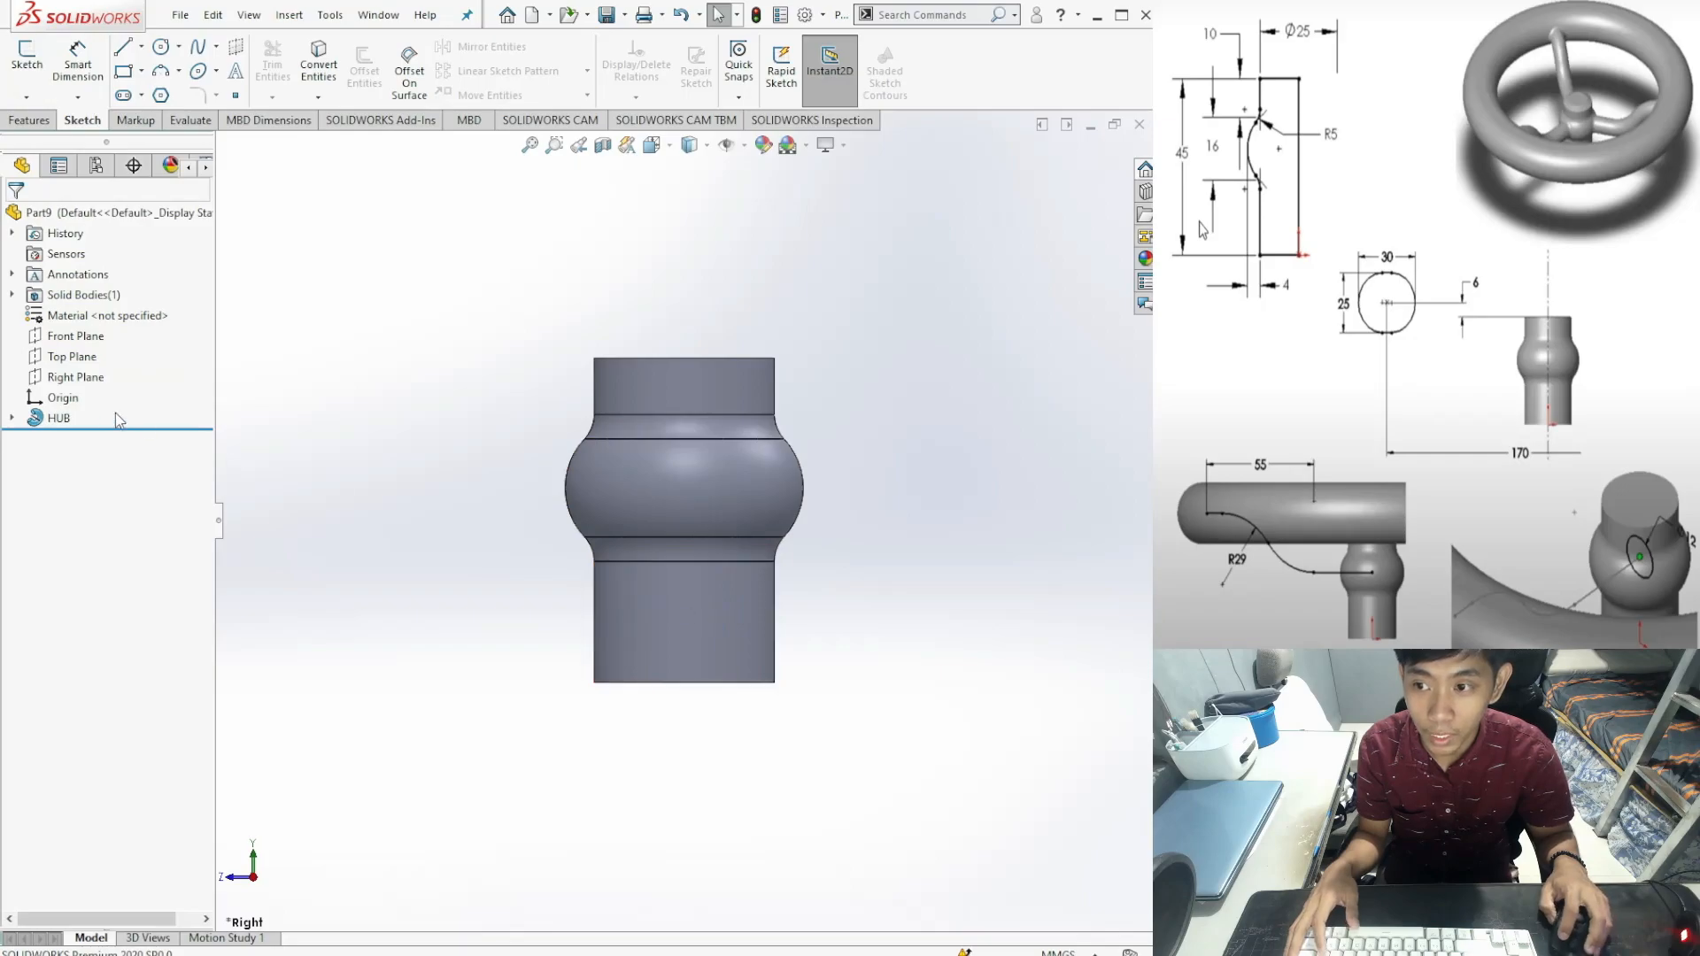
click(69, 379)
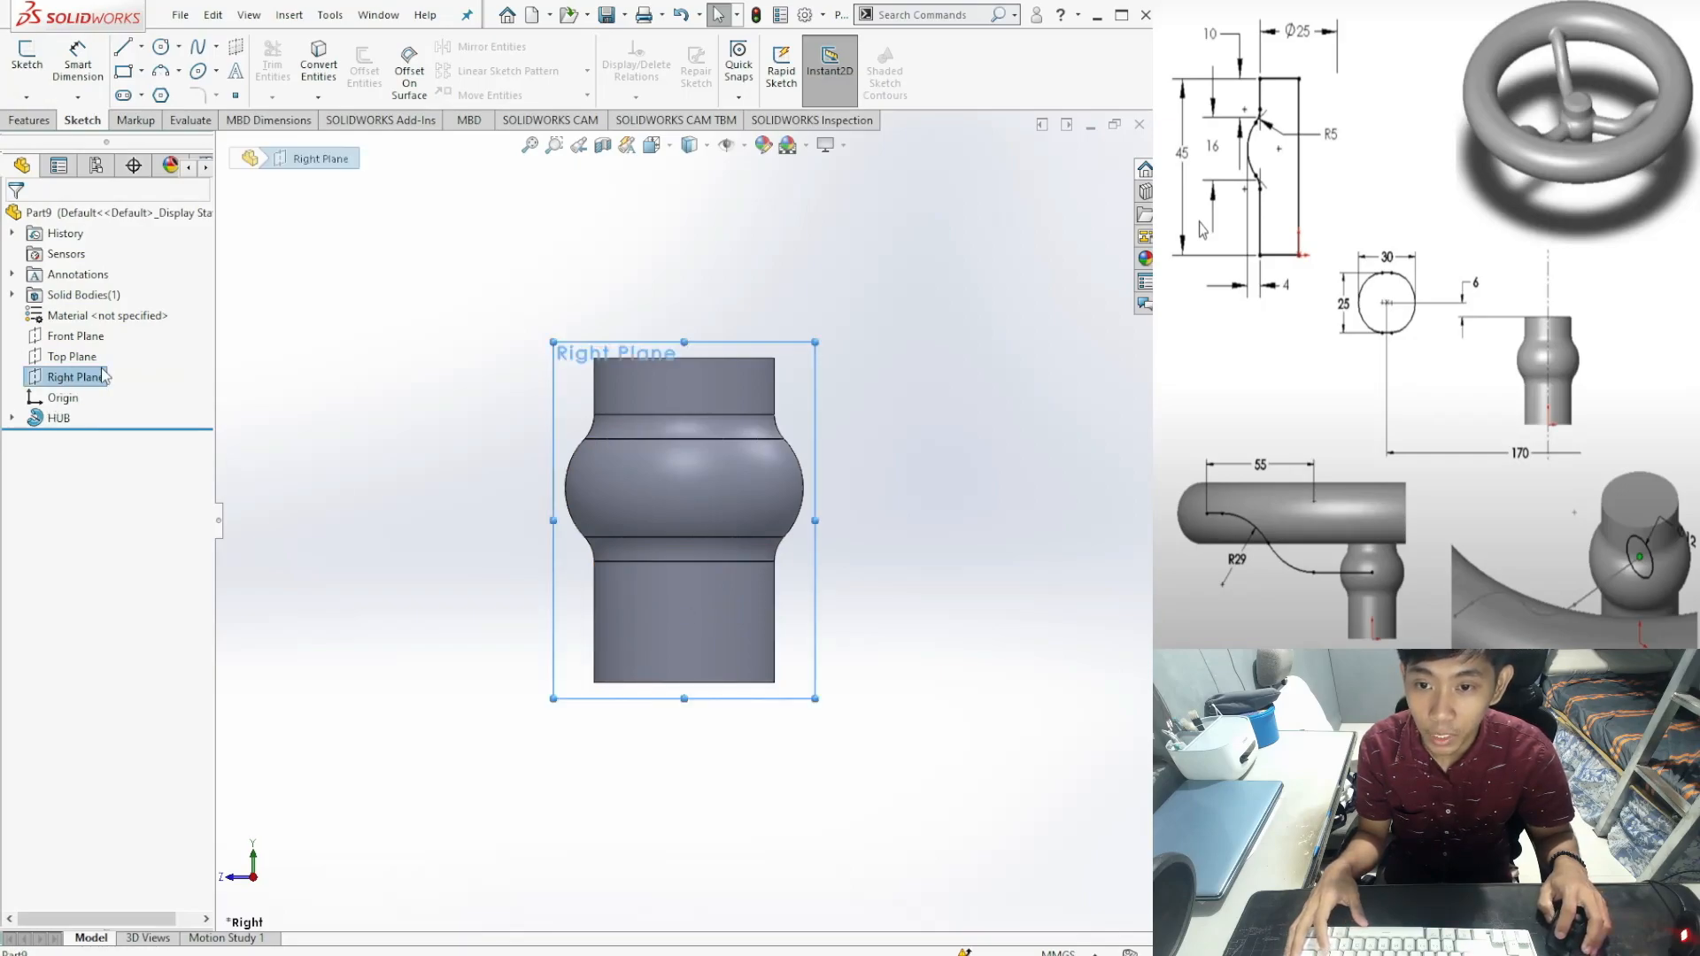
Step: Draw a small horizontal straight slot on the Right Plane, above and left of the hub
click(122, 96)
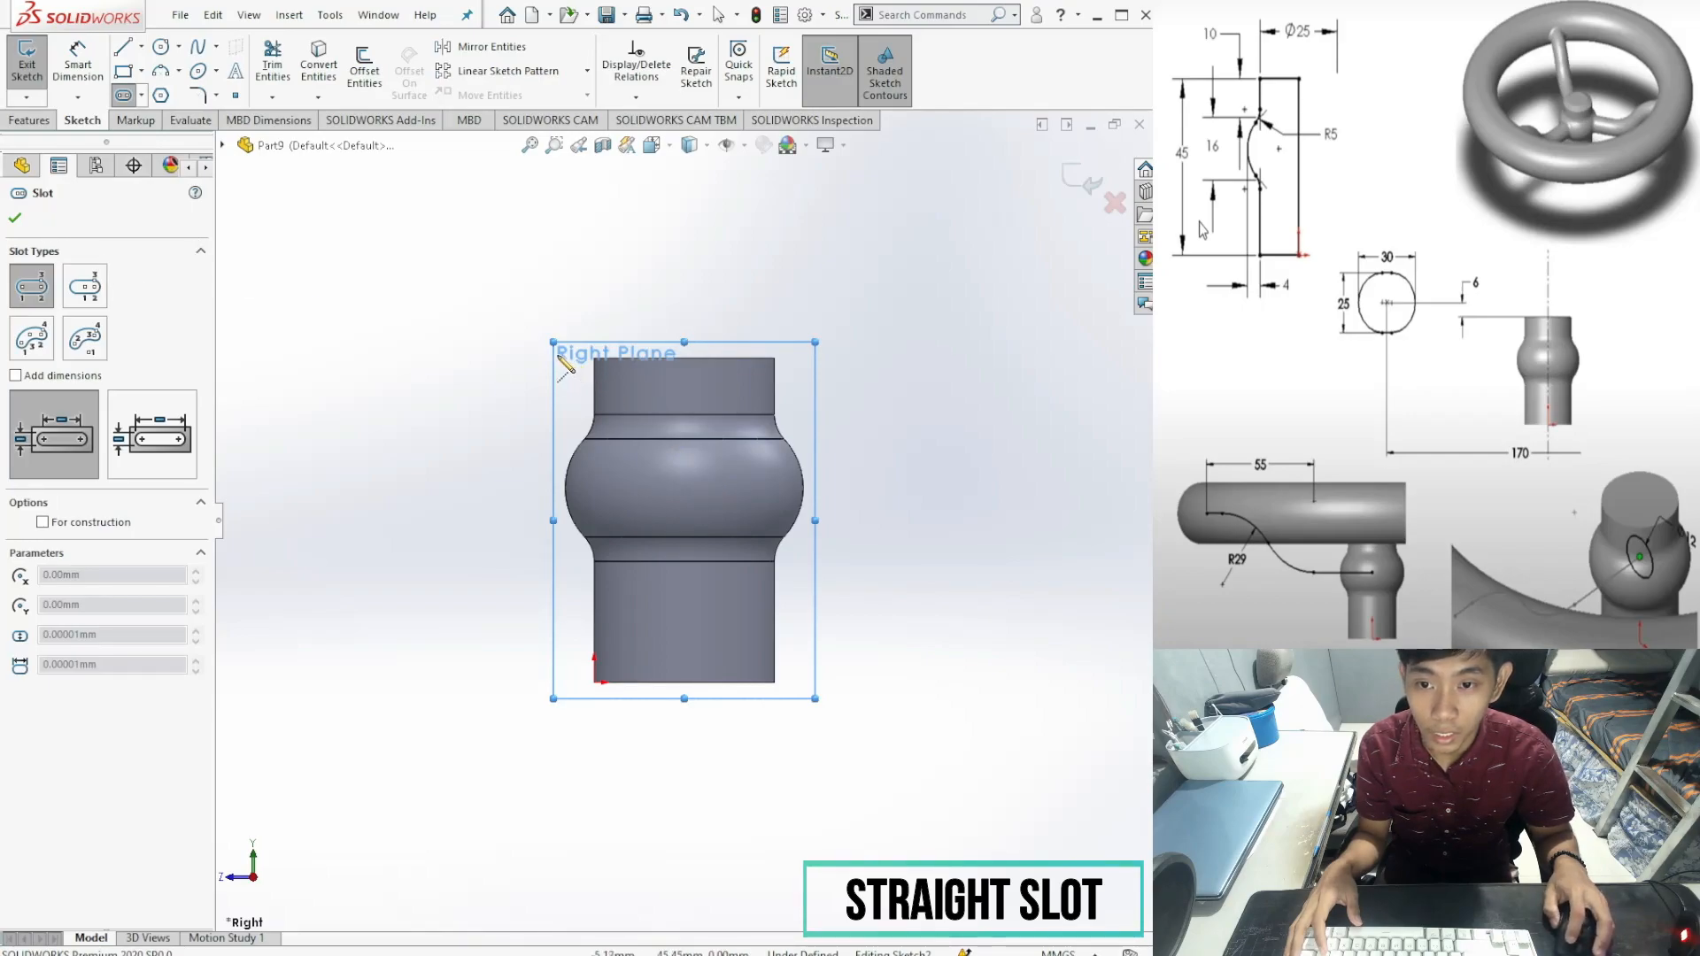
click(340, 315)
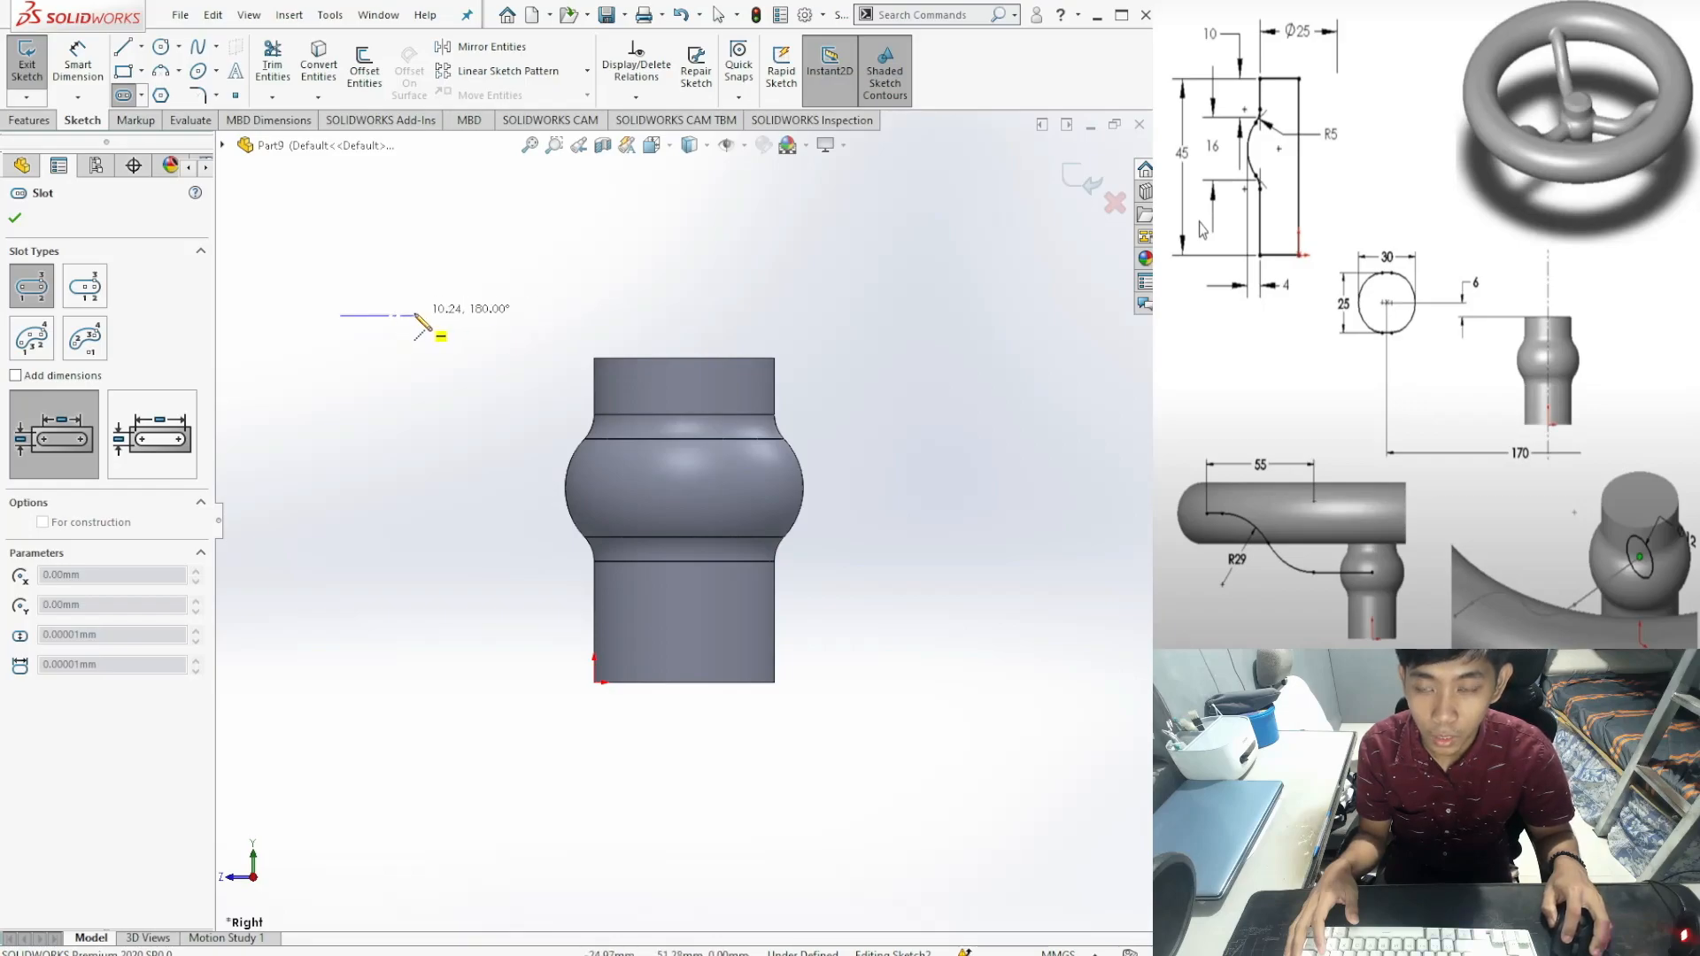
click(416, 315)
click(428, 321)
click(422, 320)
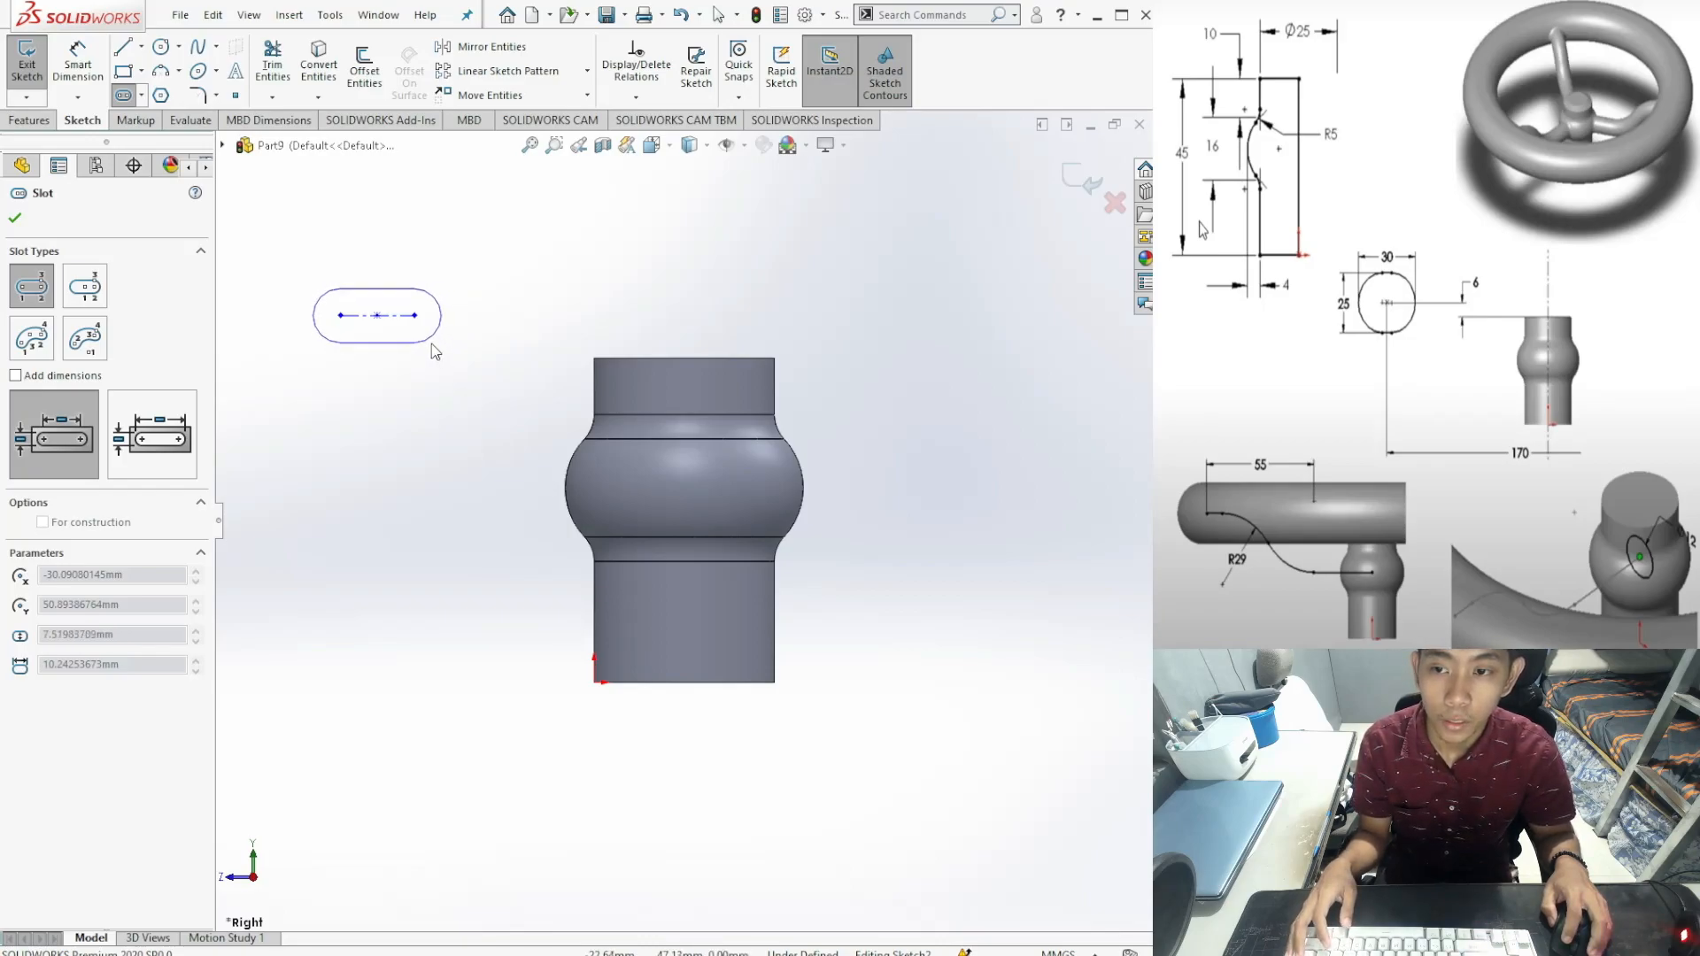
click(433, 349)
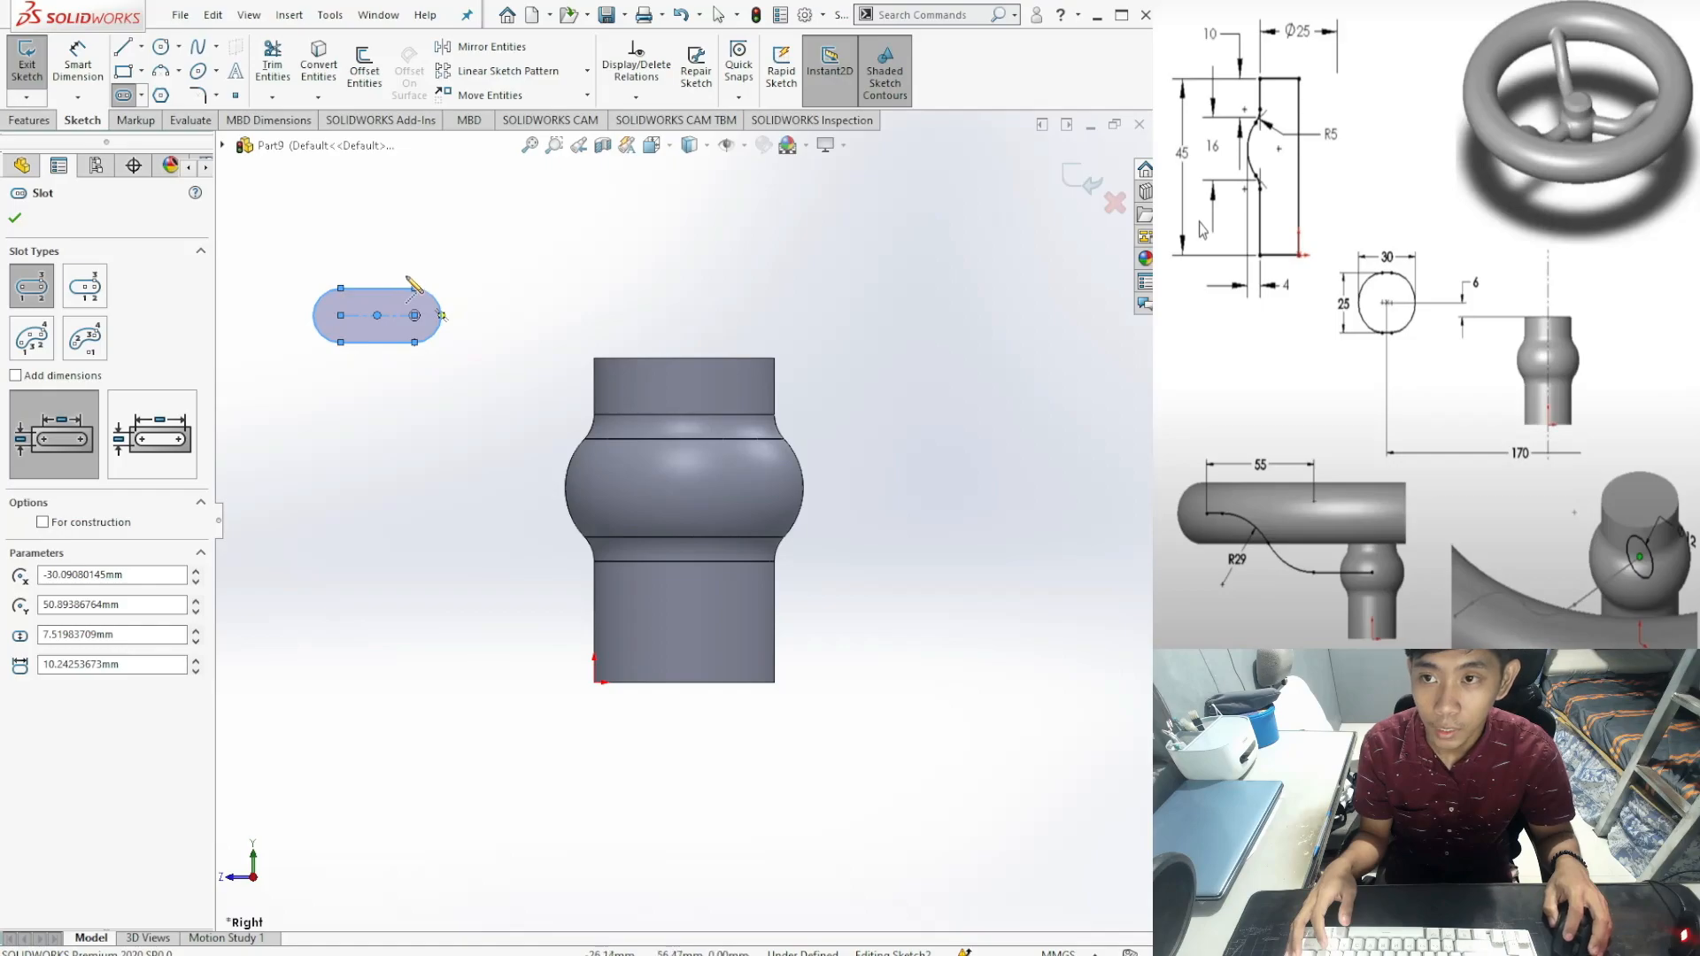
click(78, 62)
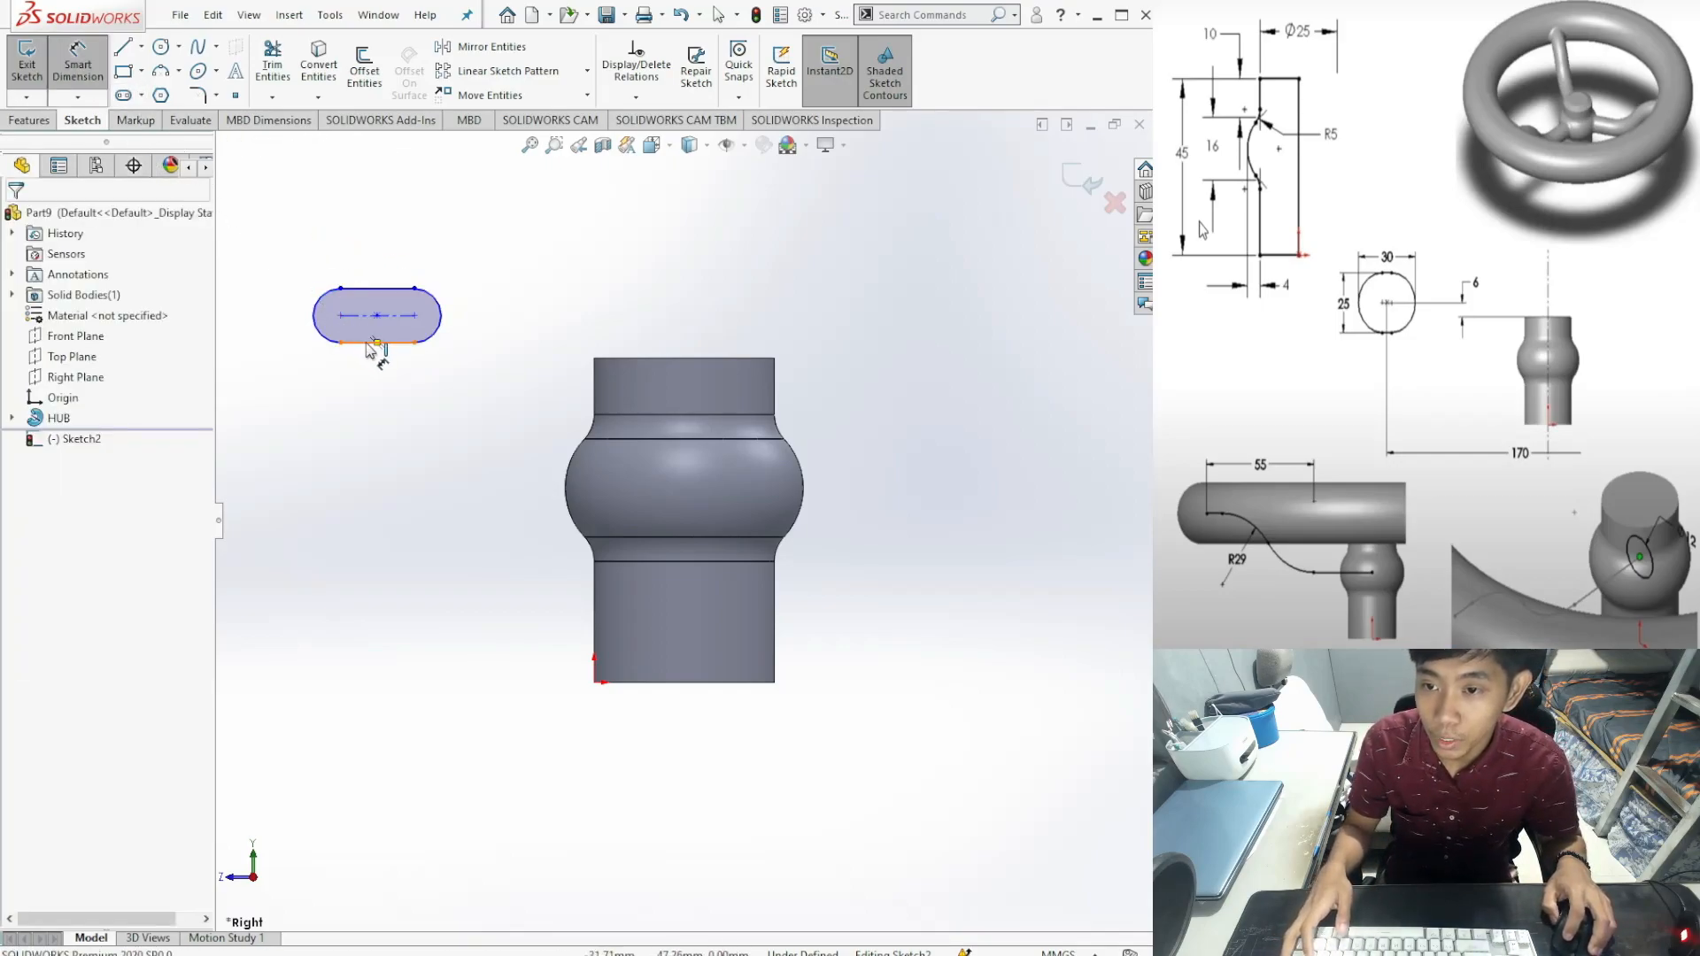
Step: Dimension the slot's width between its top and bottom edges to 25 mm
click(365, 344)
click(366, 290)
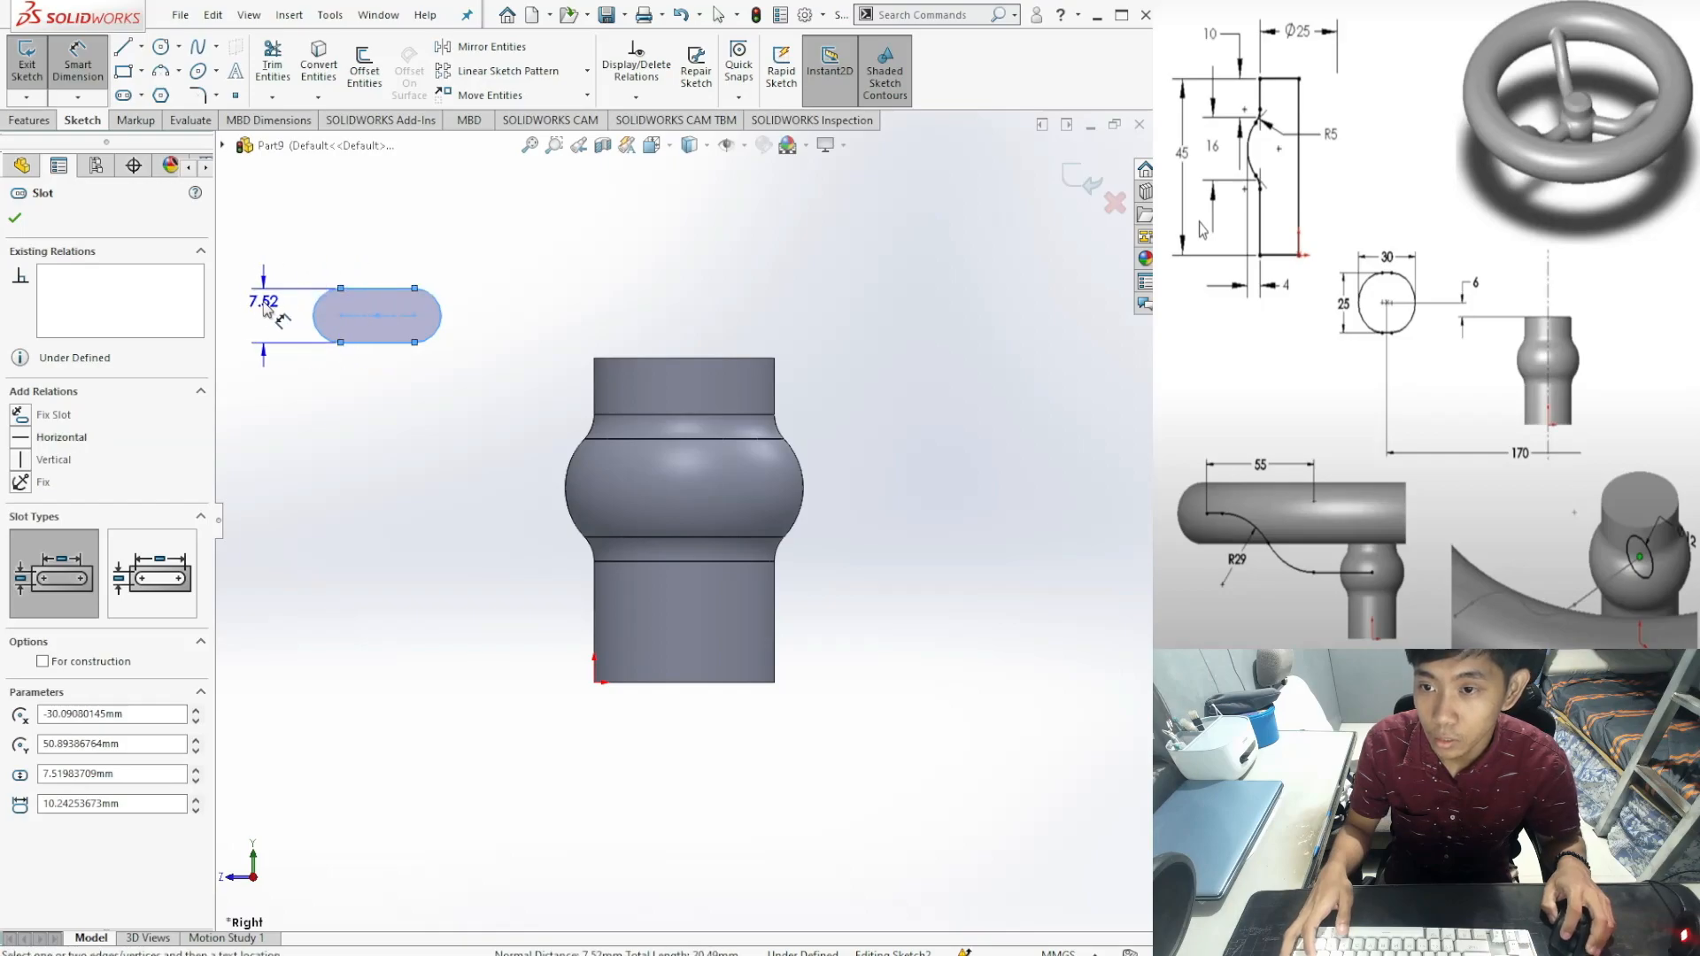
click(259, 301)
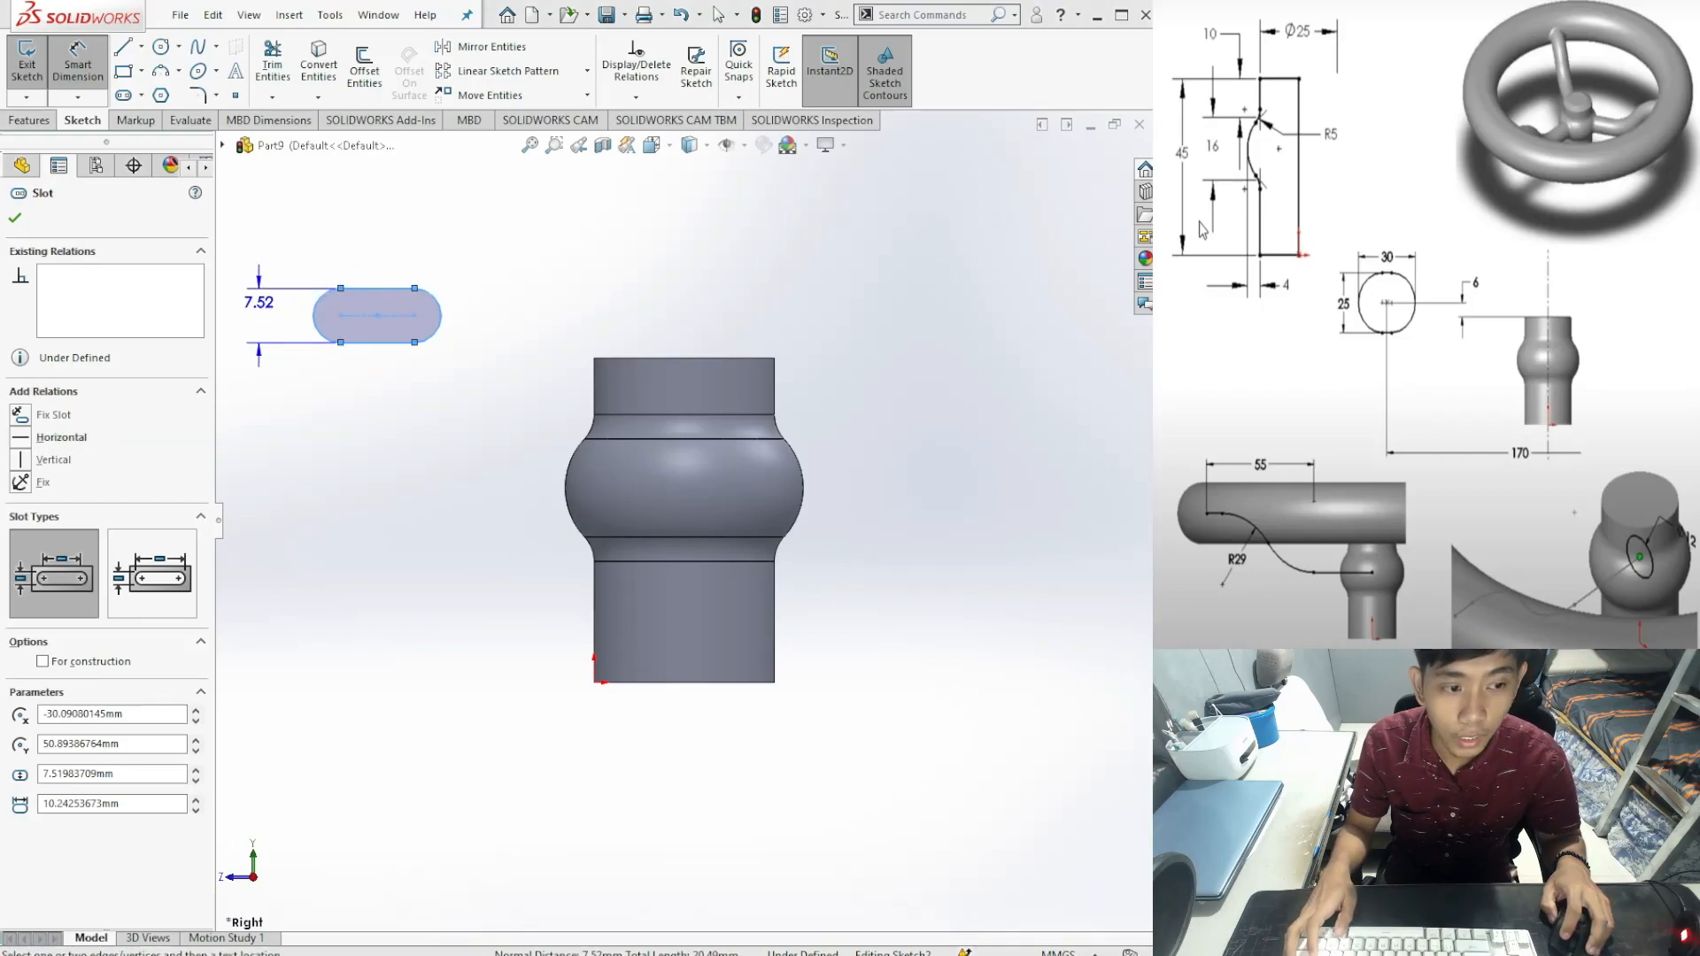
click(265, 316)
text(25)
key(Return)
scroll(396, 336, up, 1)
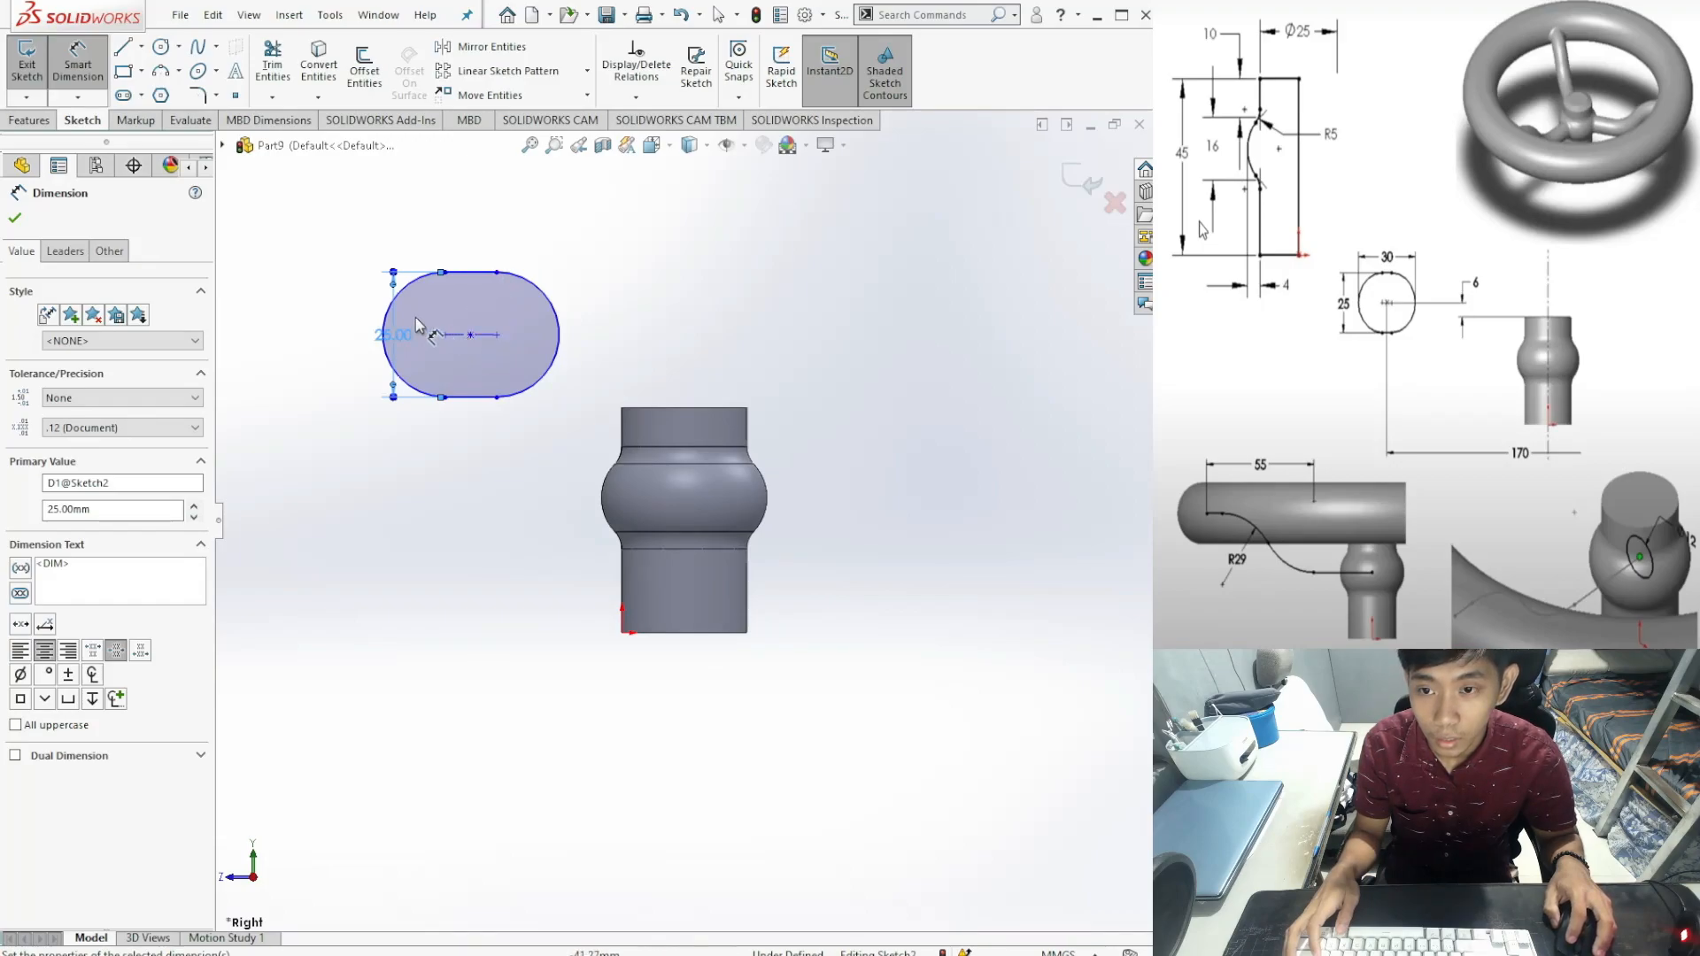
key(Escape)
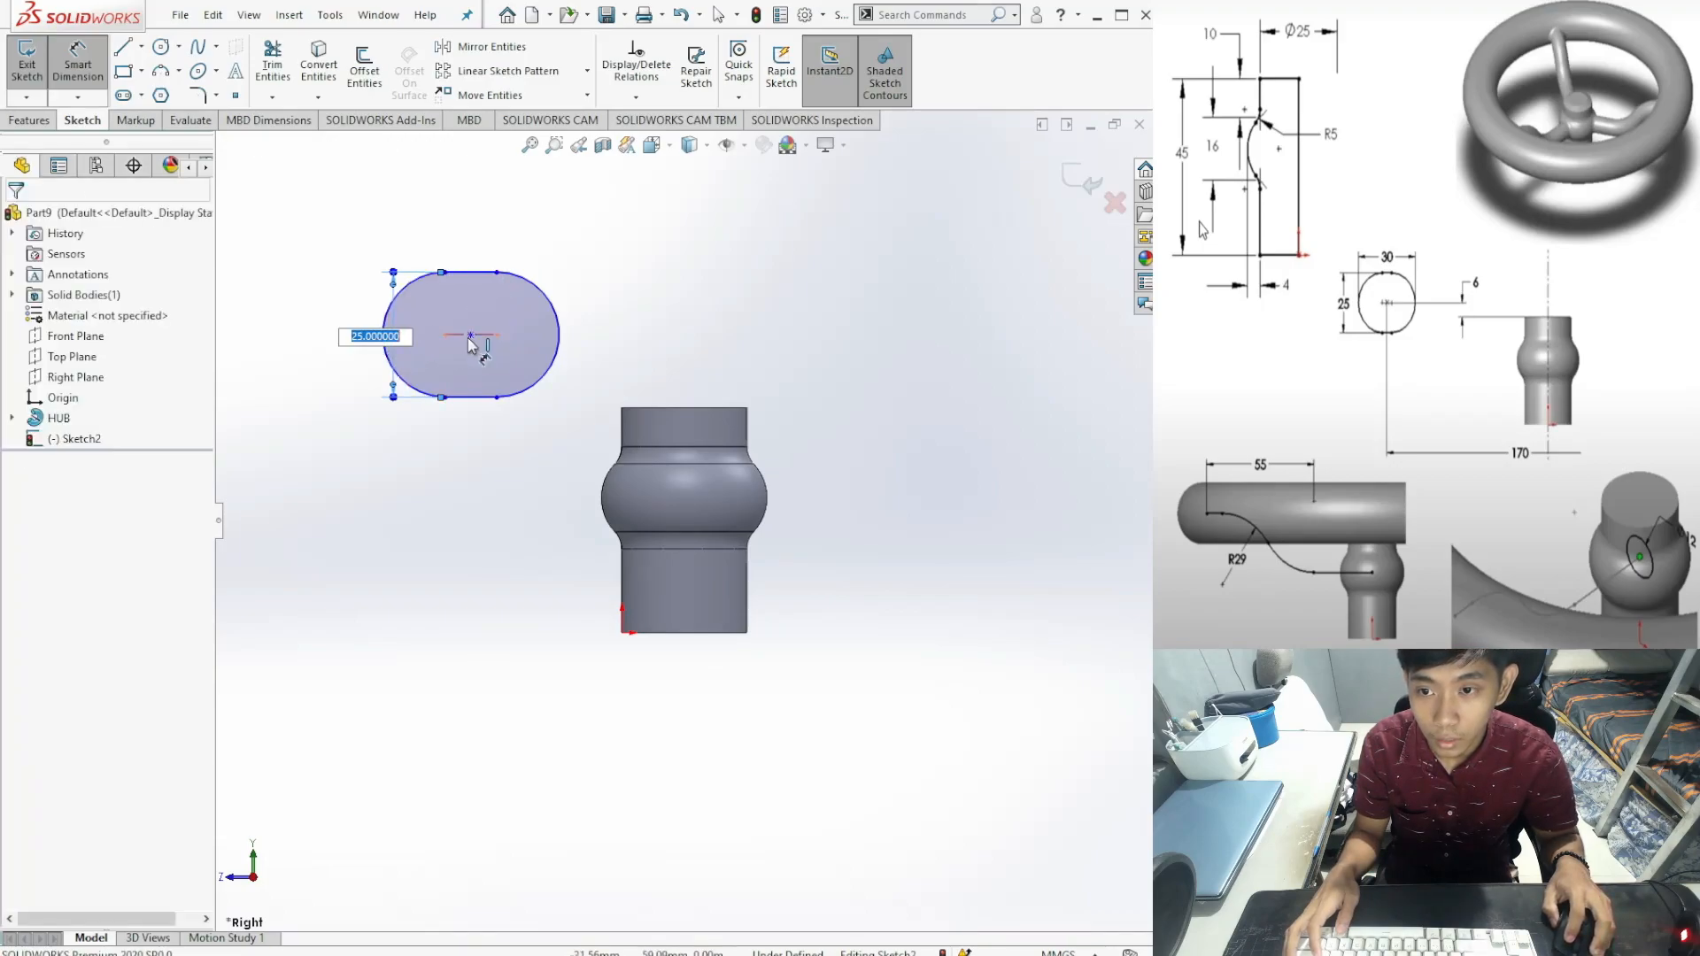
Step: Dimension the slot's overall arc-to-arc length to 30 mm
click(558, 341)
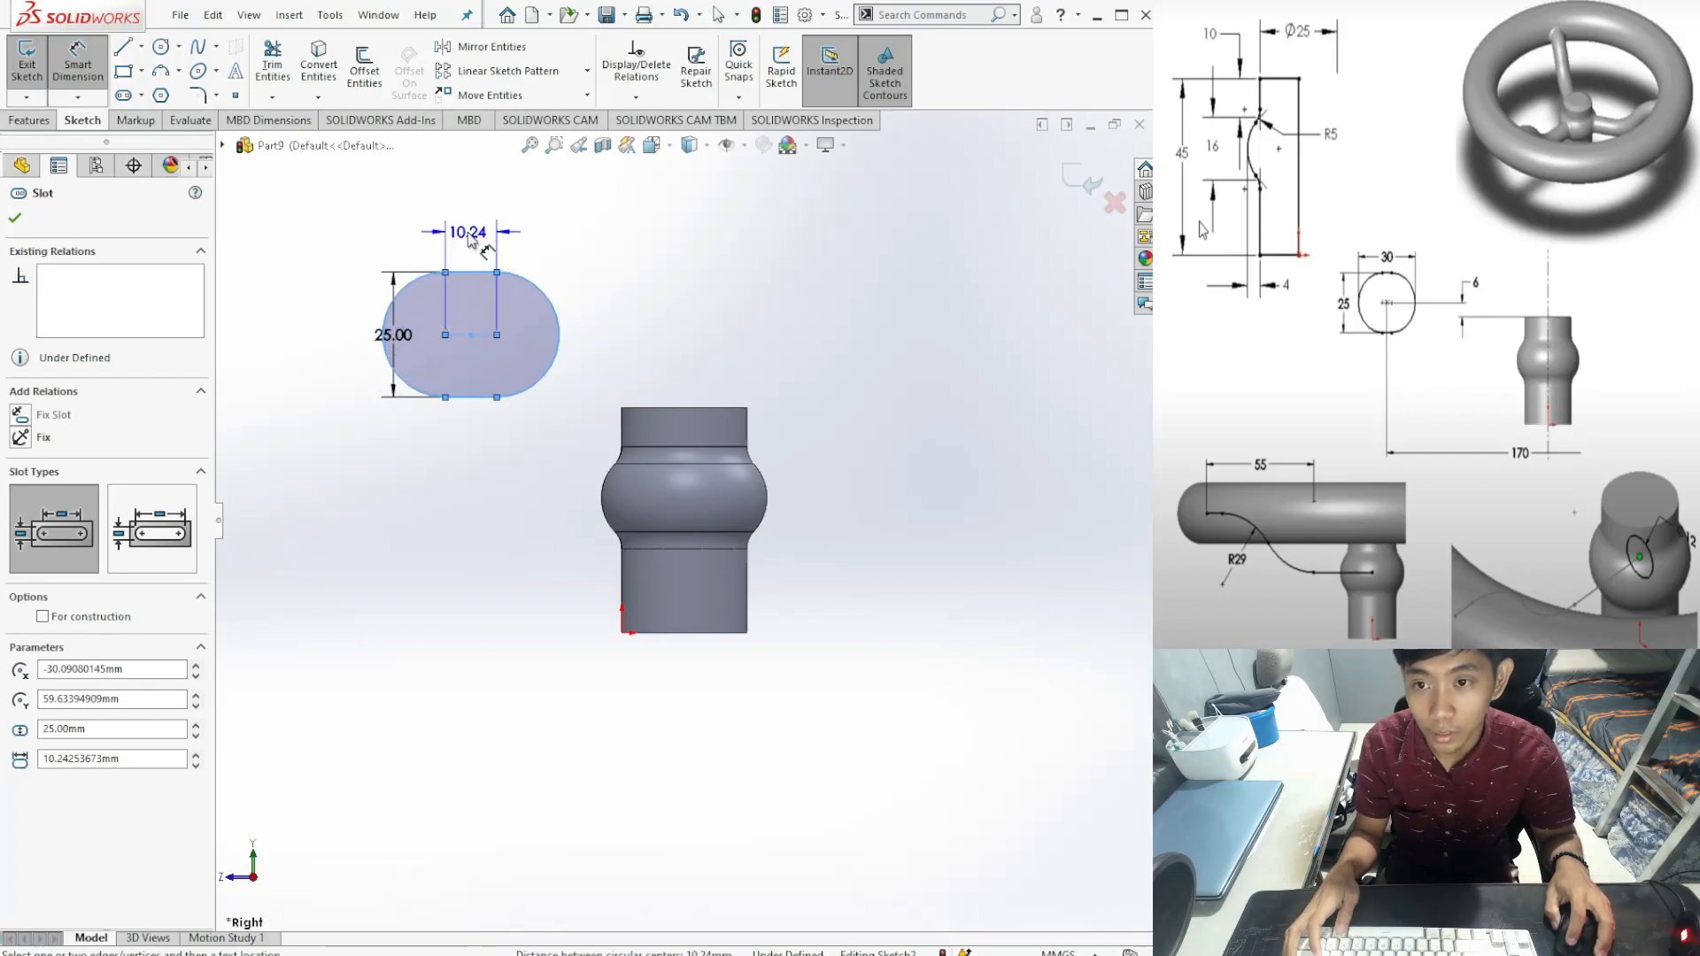
key(Escape)
key(Escape)
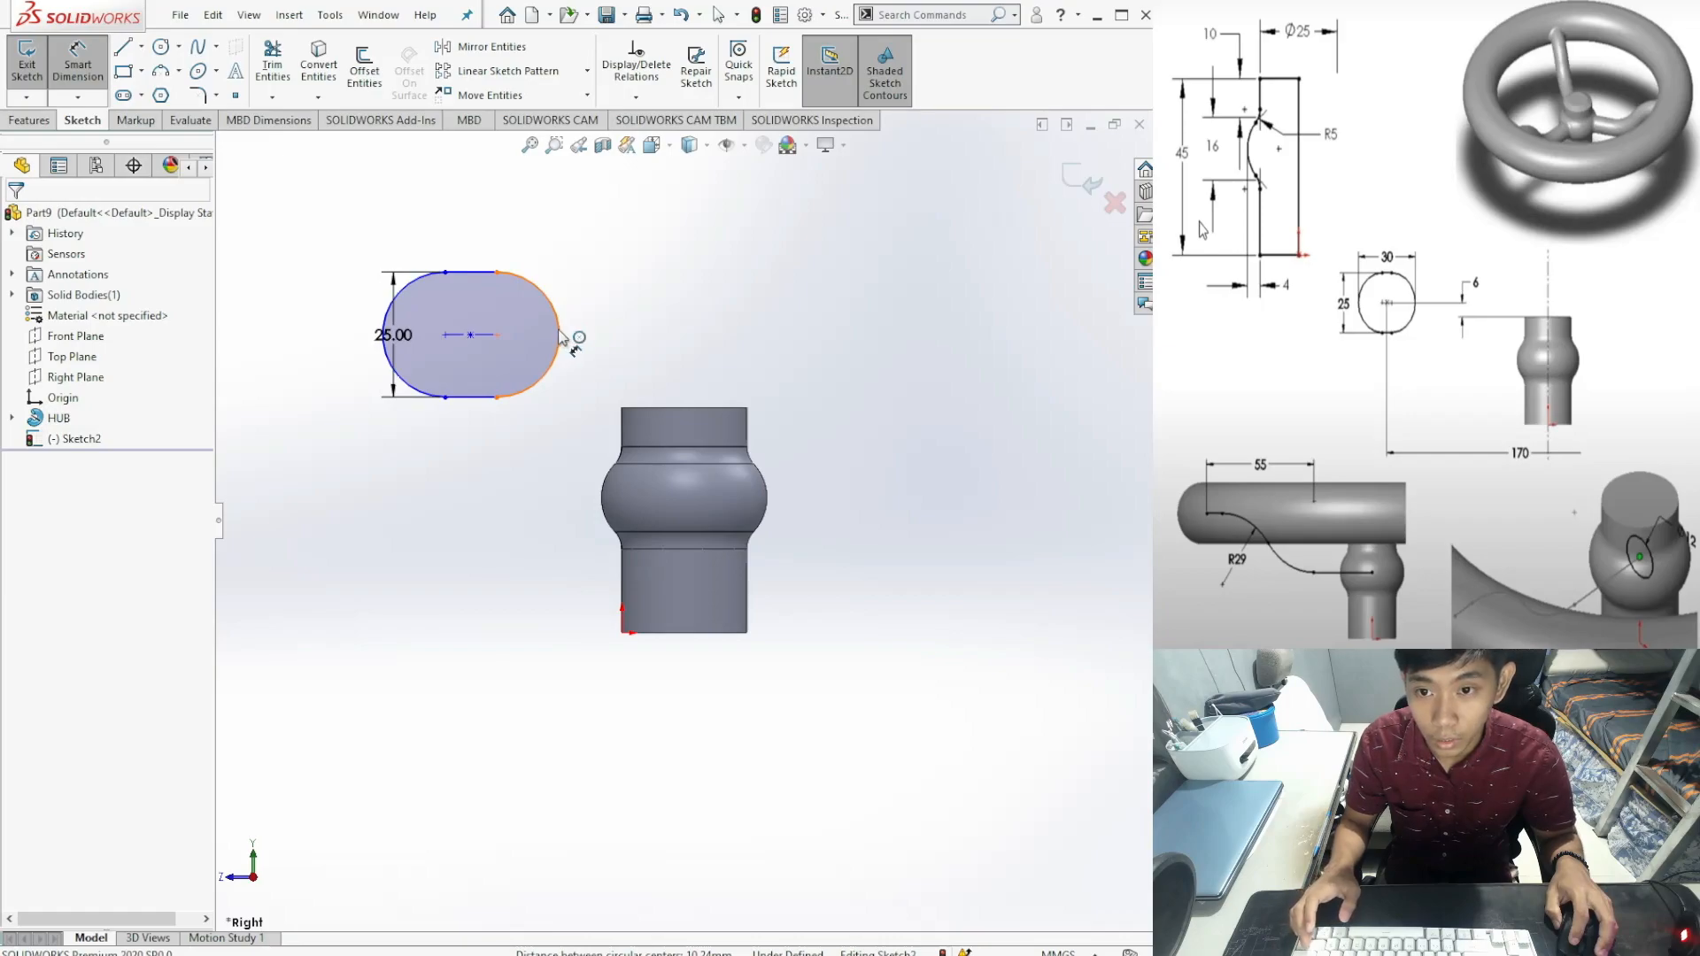
click(560, 337)
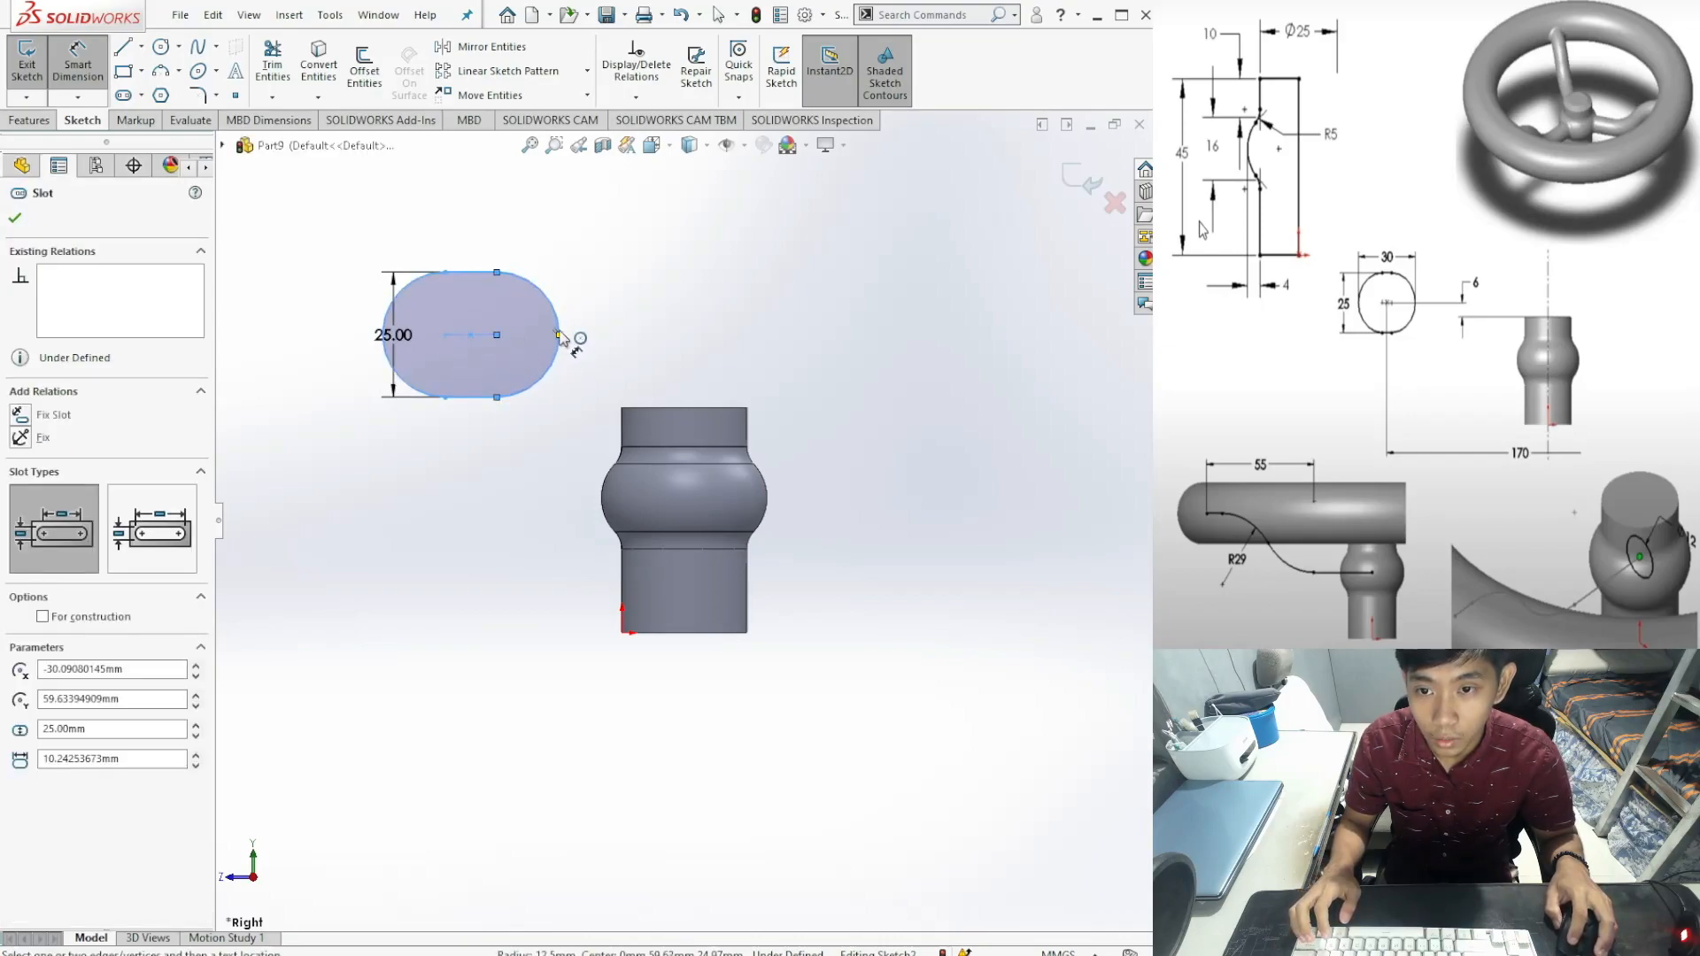
click(560, 335)
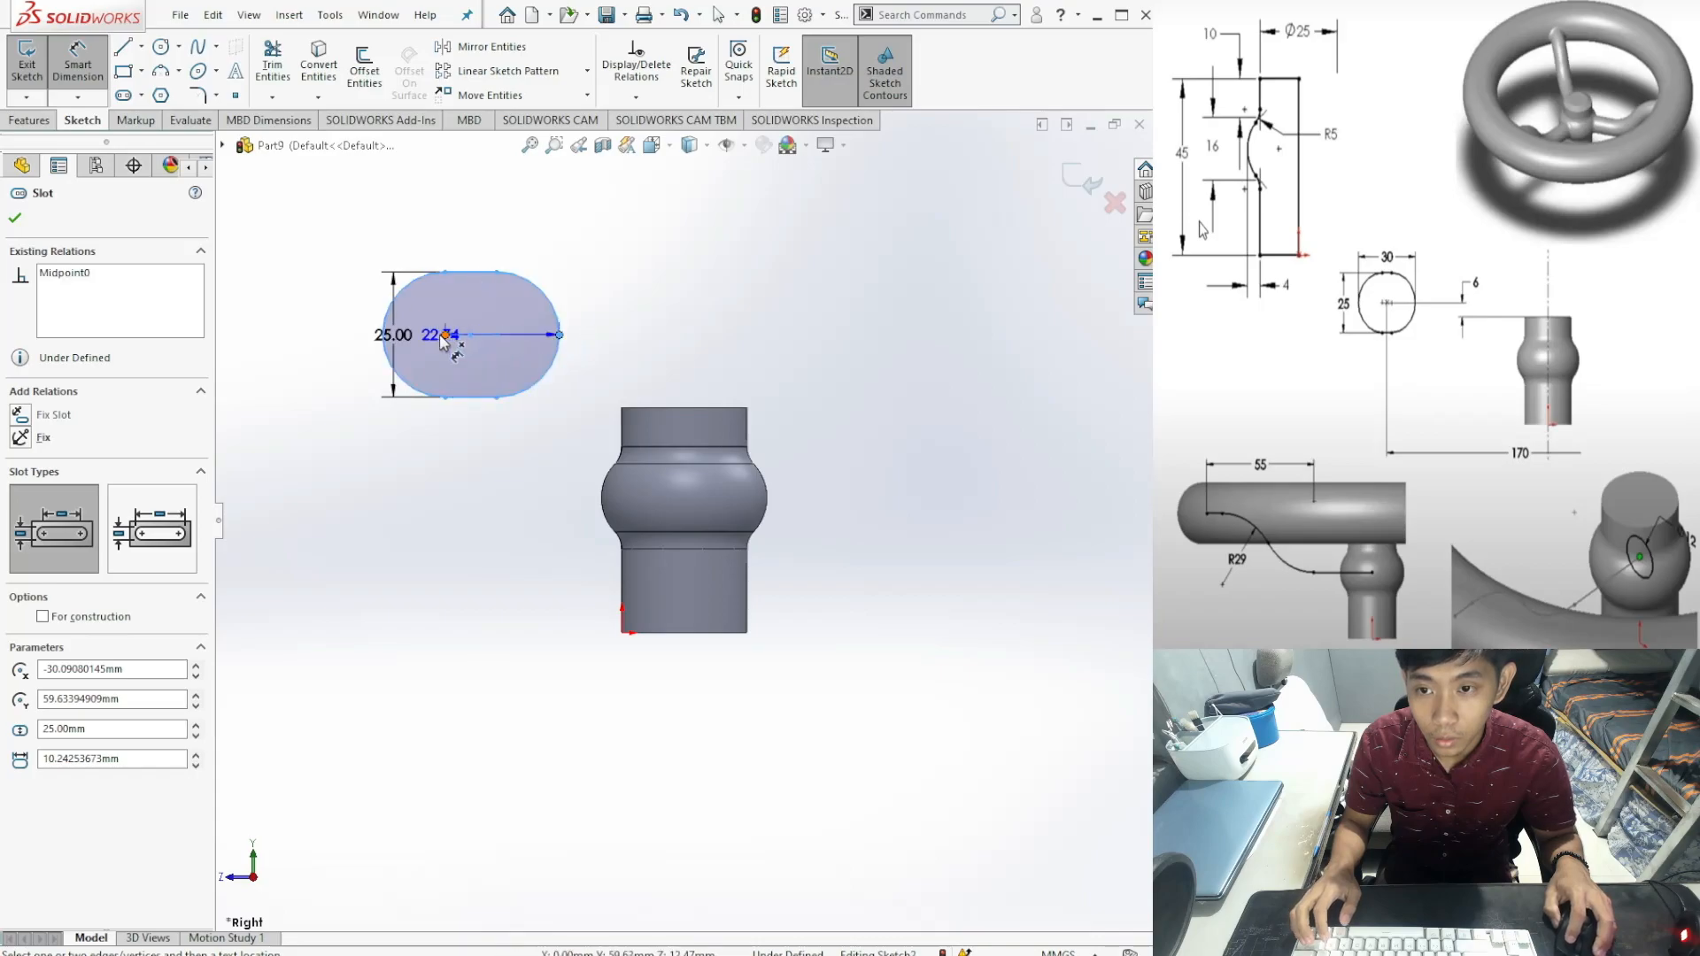
click(382, 334)
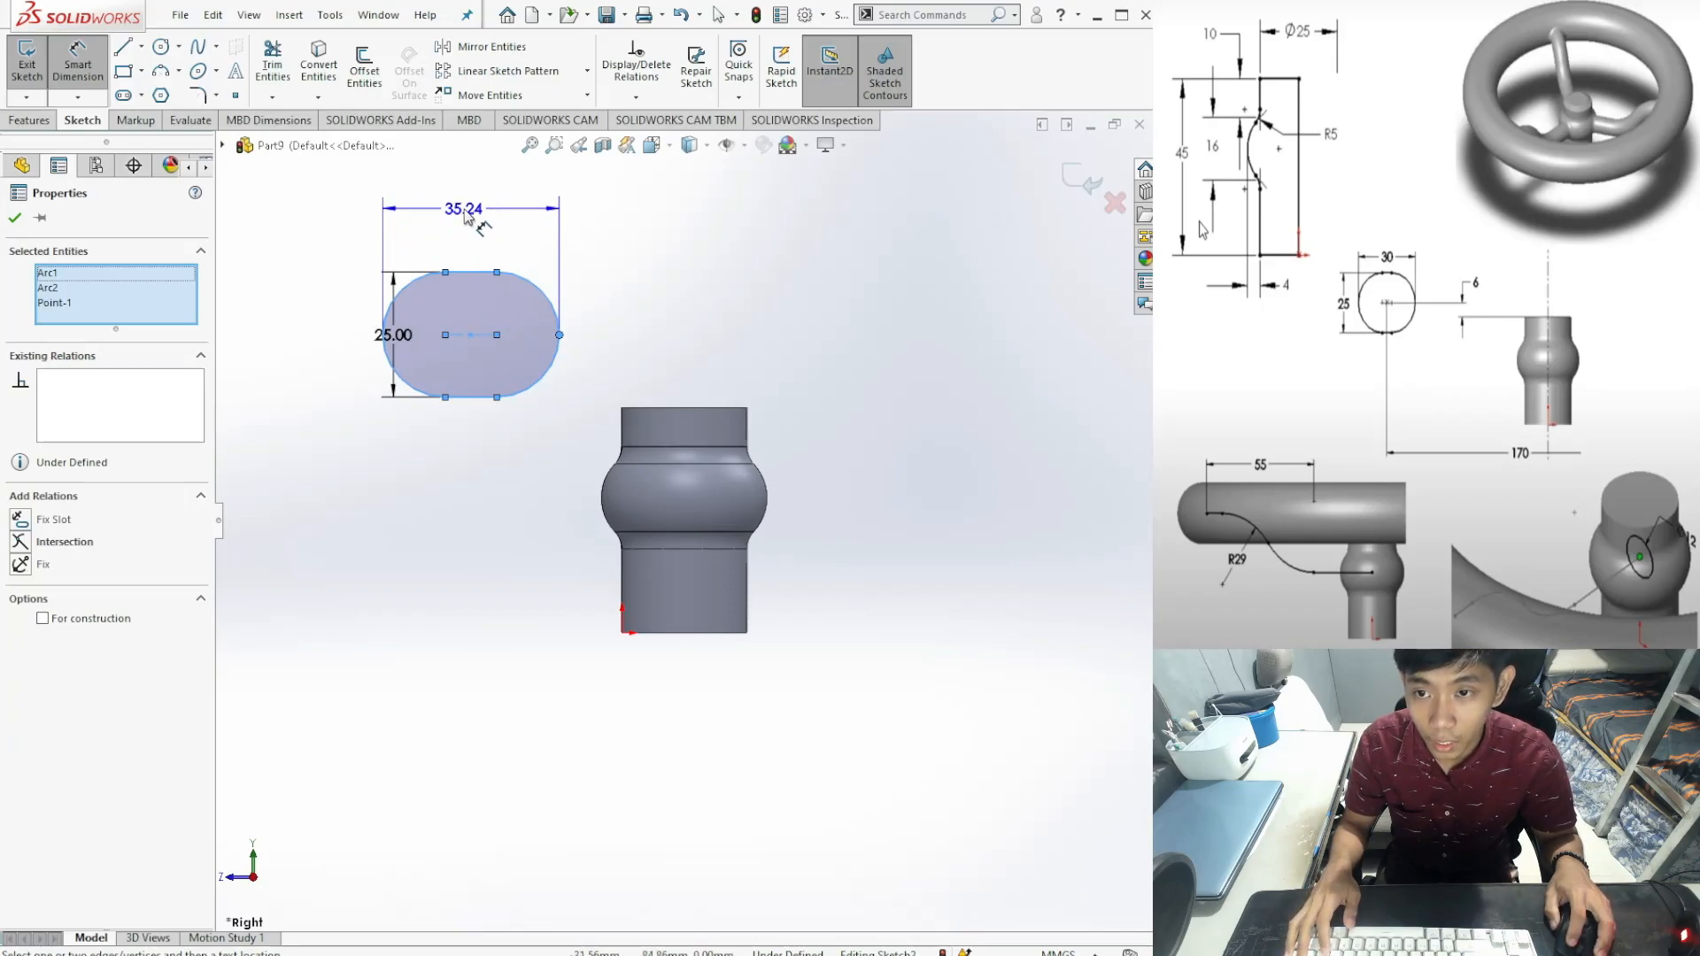
click(469, 222)
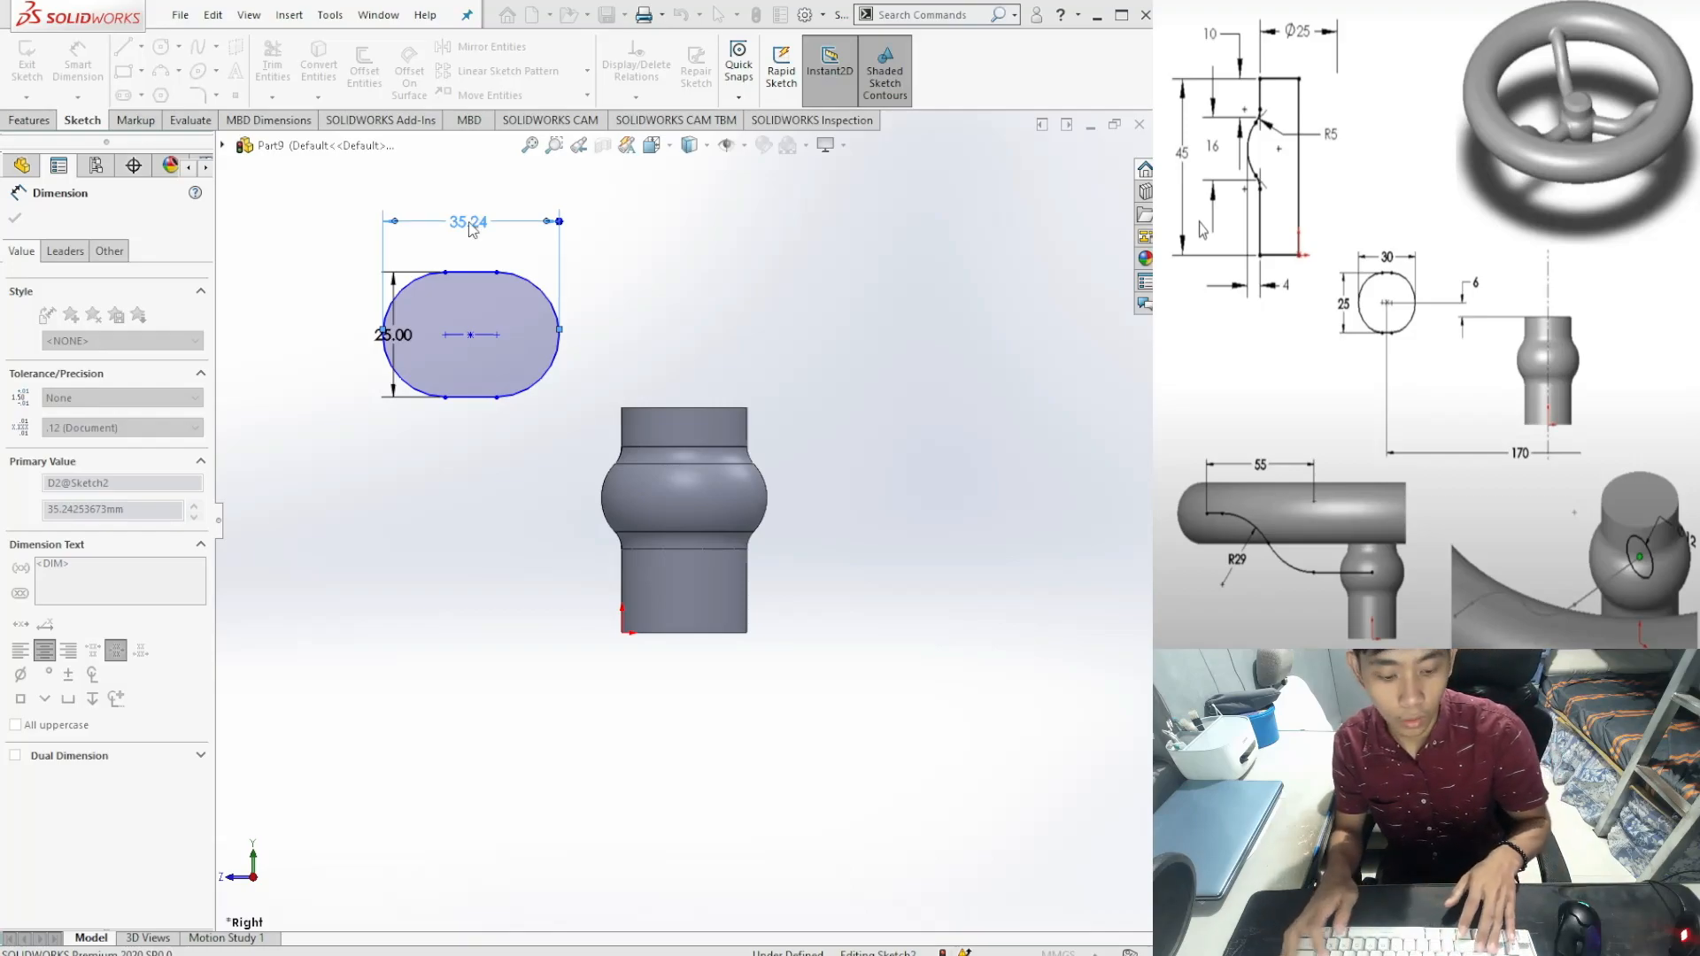
text(30)
key(Return)
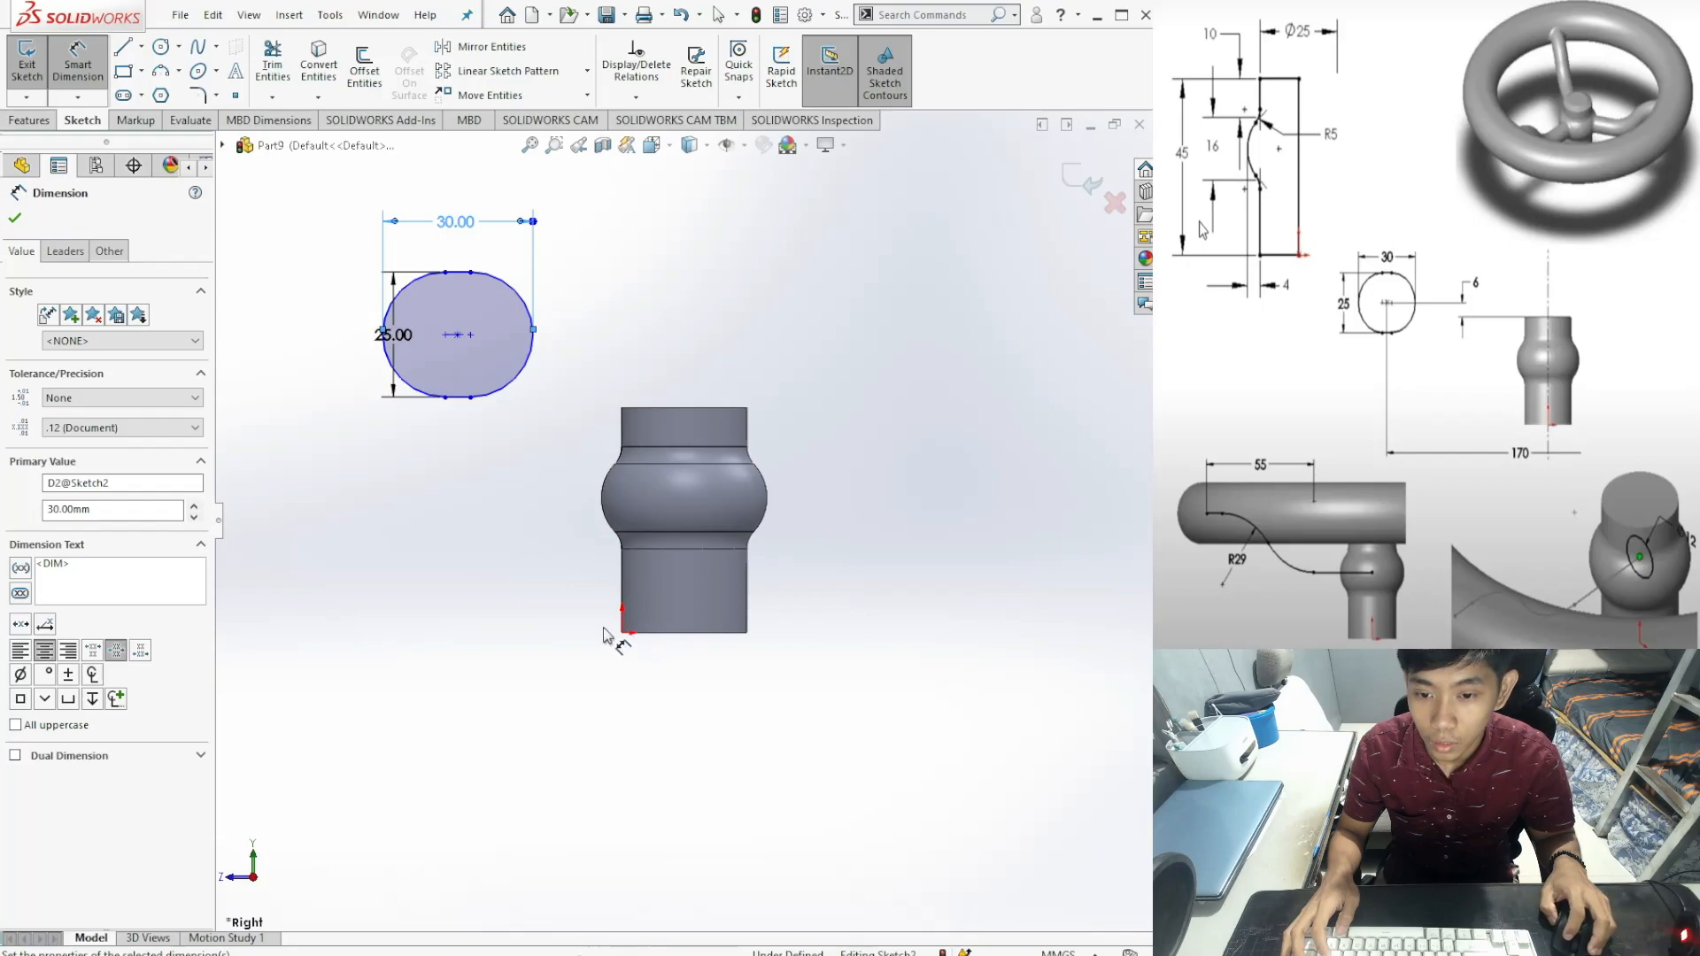
click(15, 220)
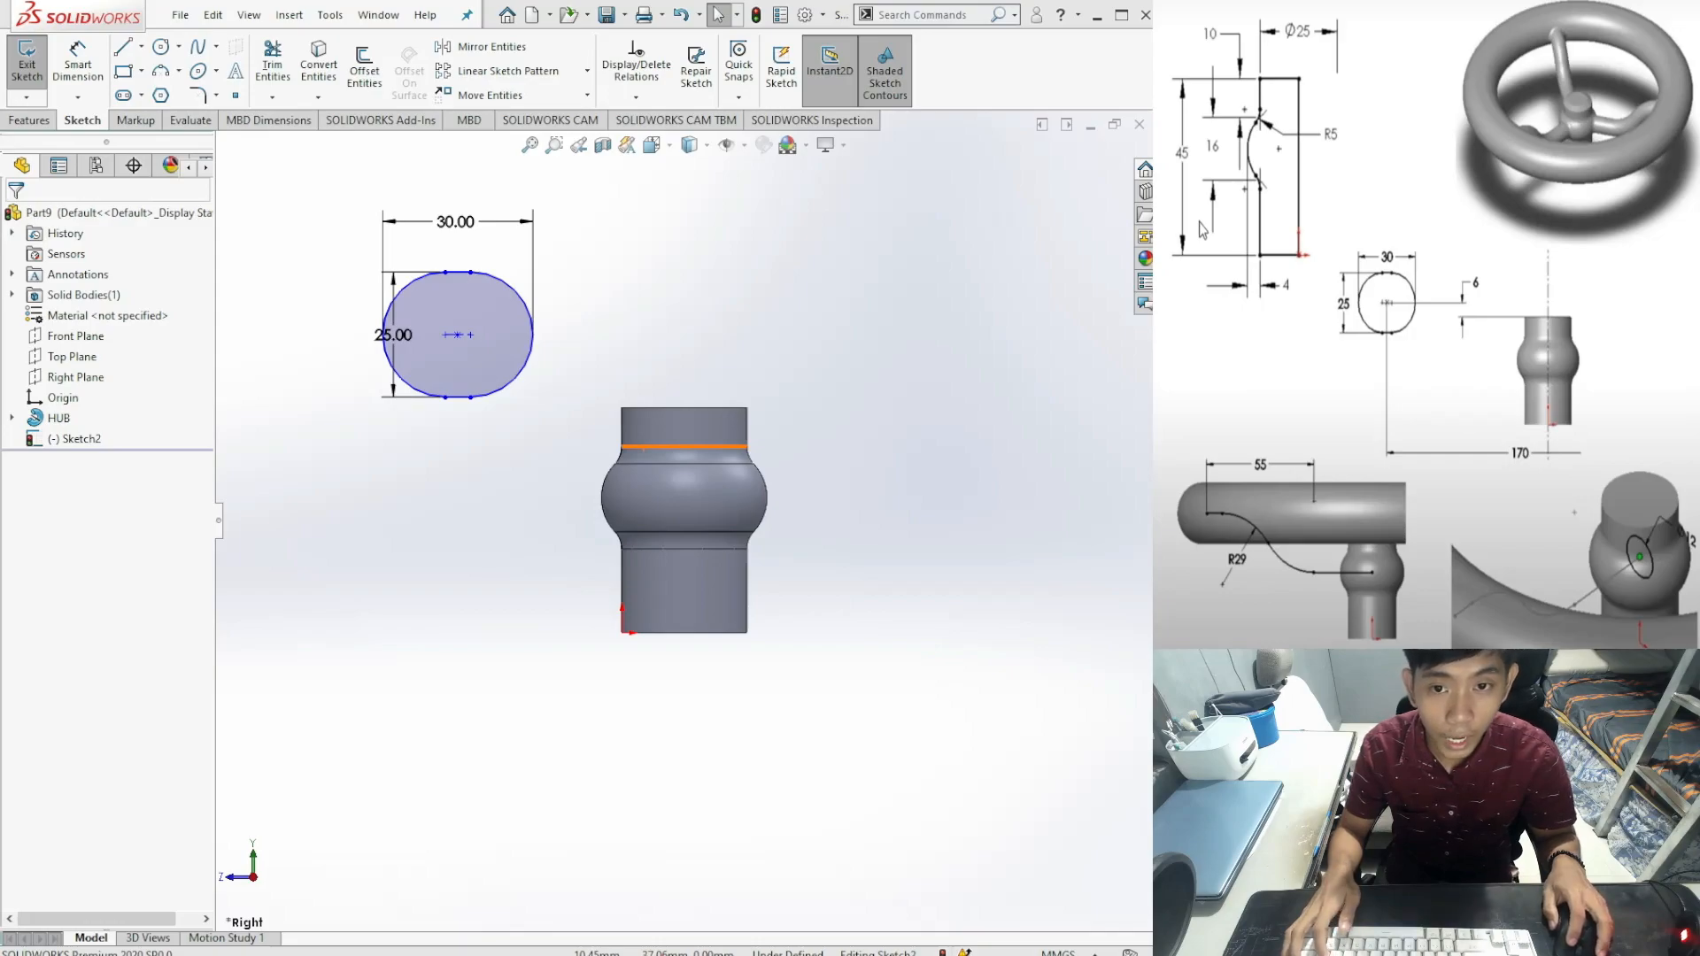
Step: Dimension the slot centre 6 mm above the hub's top edge
key(alt+Tab)
key(alt+Tab)
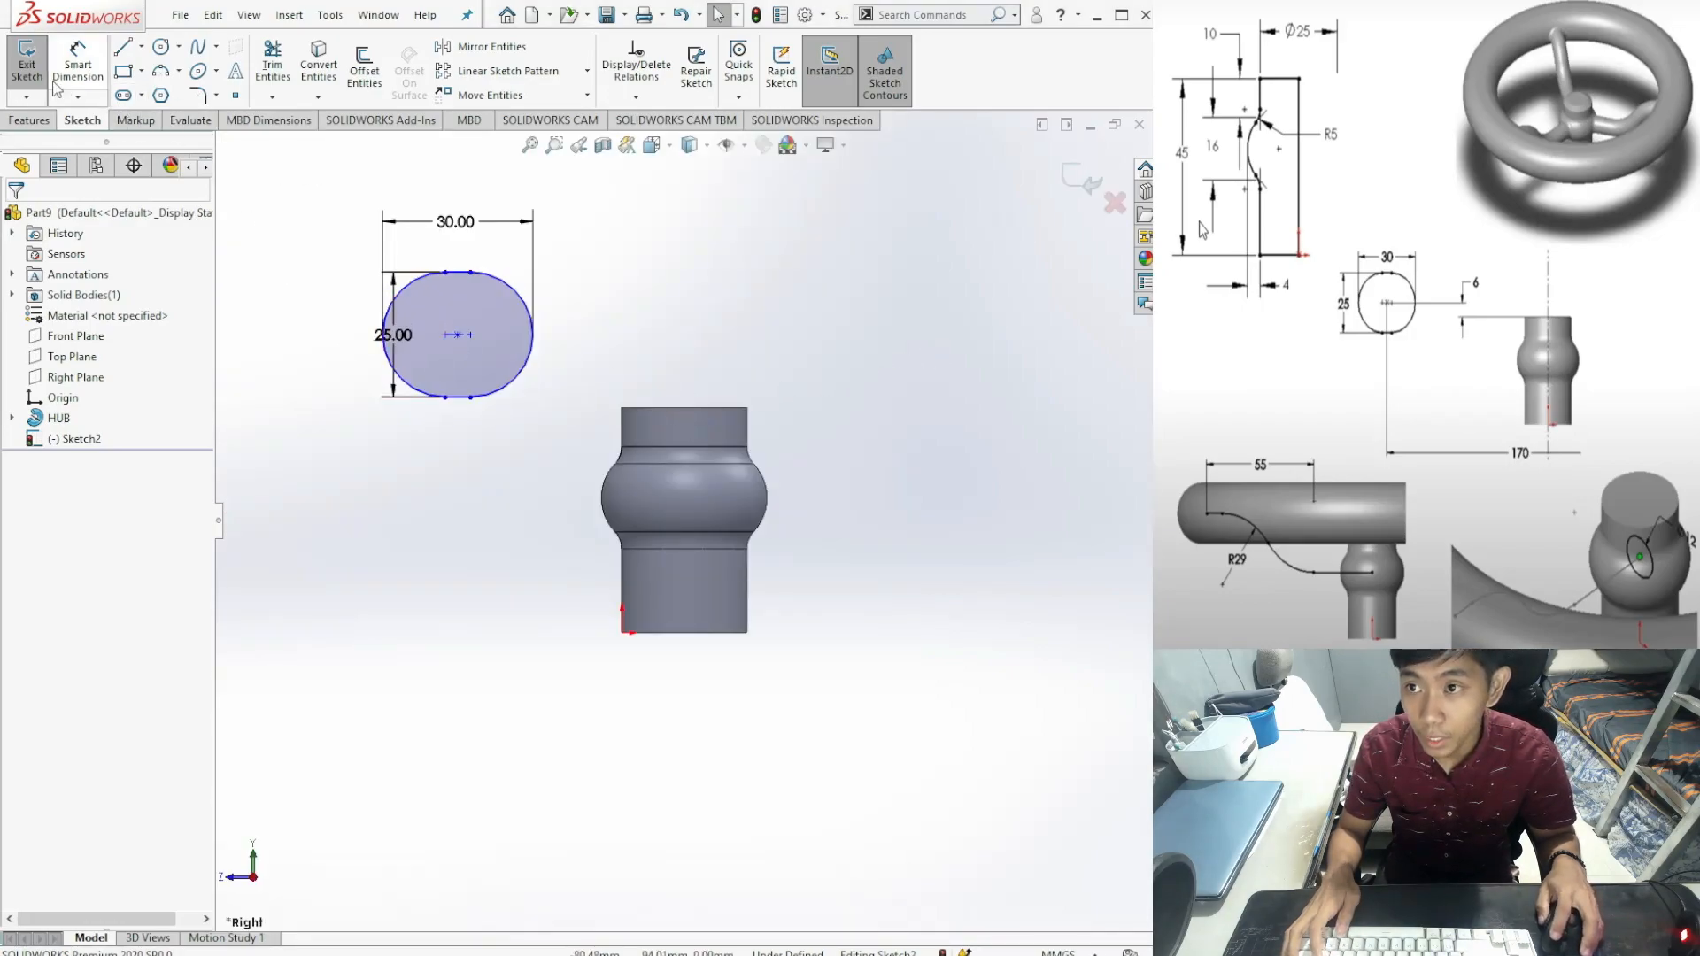
click(78, 60)
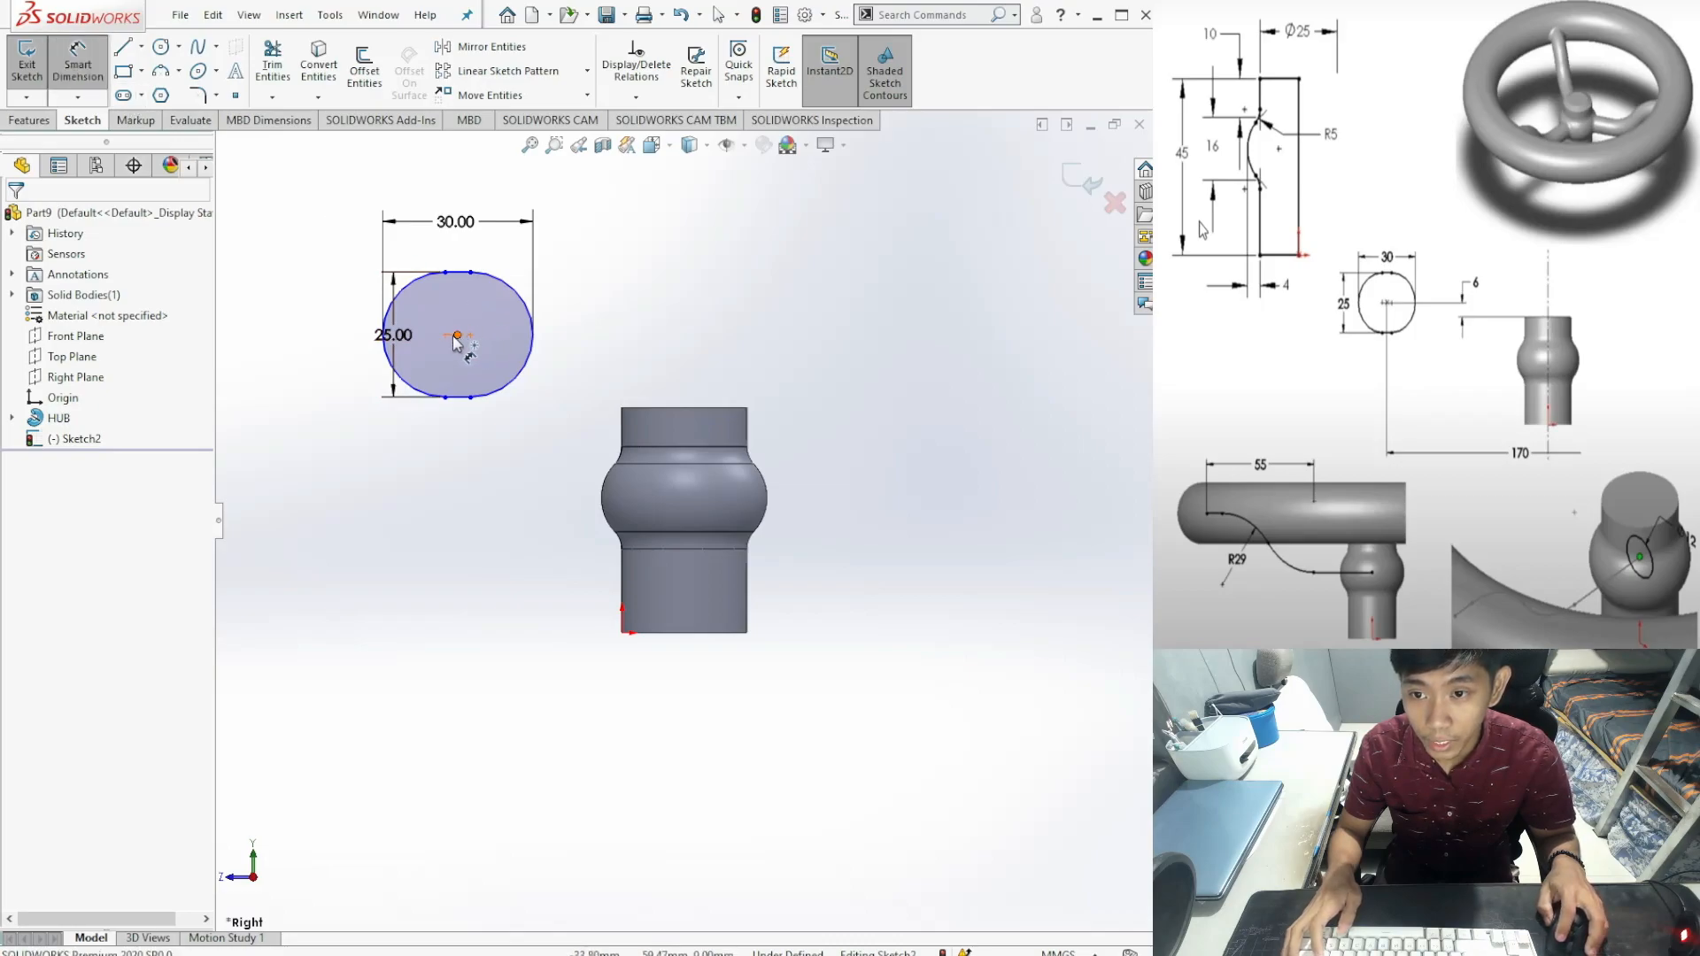
click(457, 336)
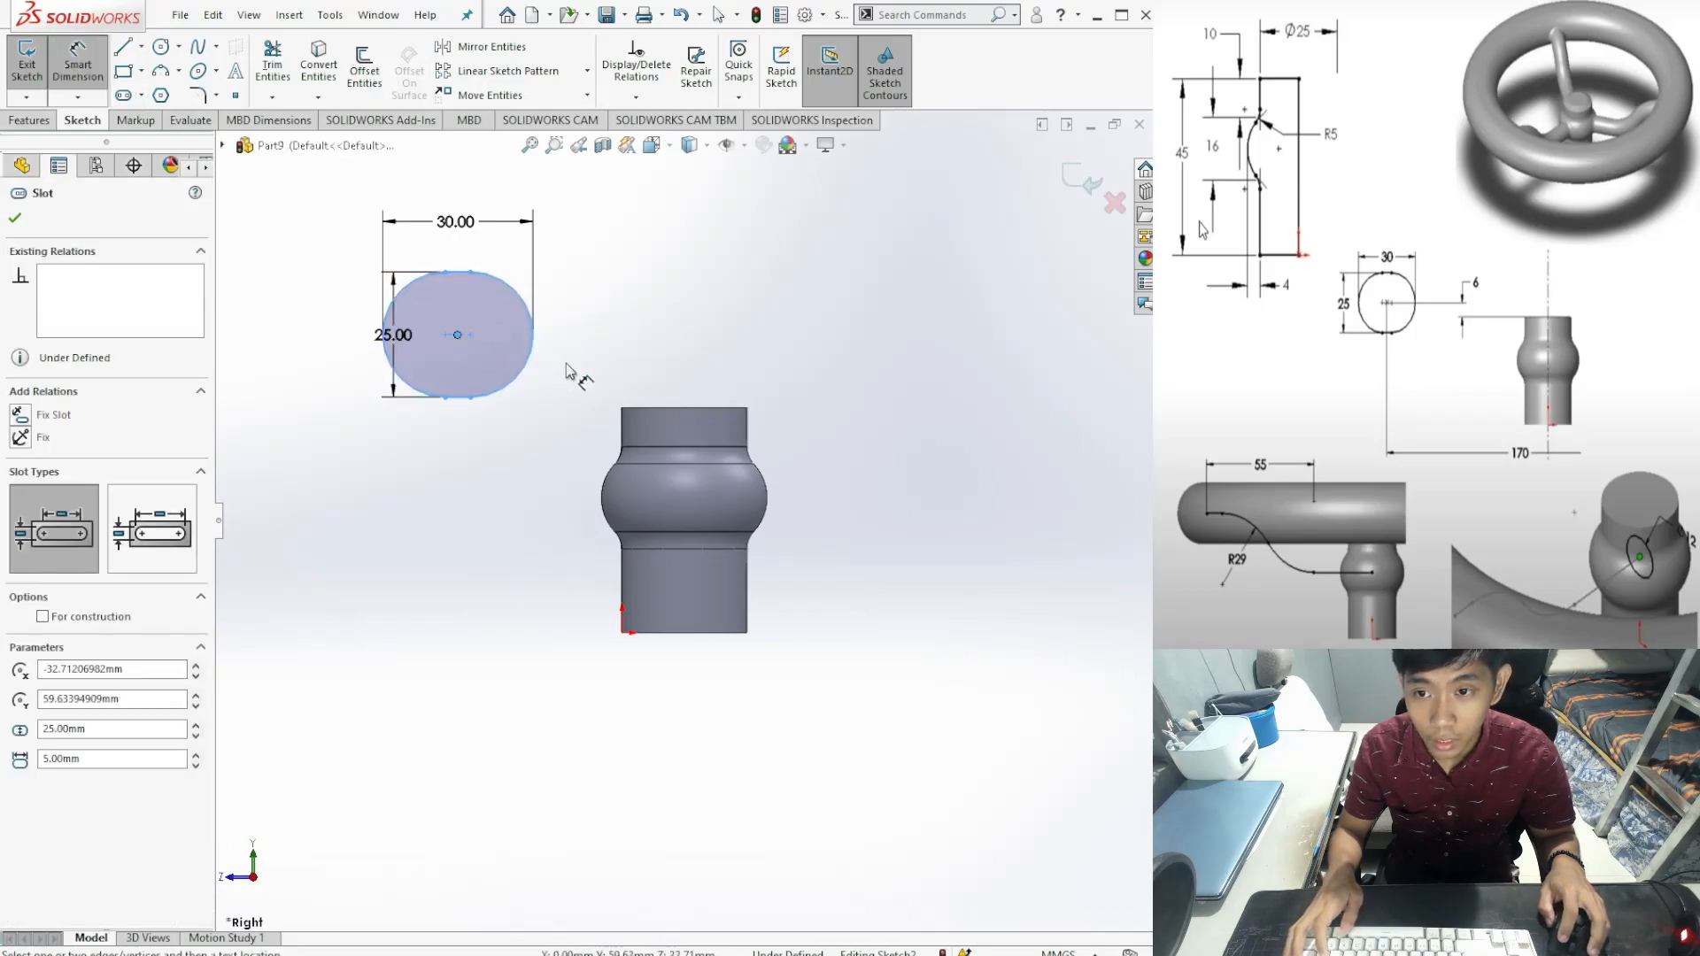
click(675, 408)
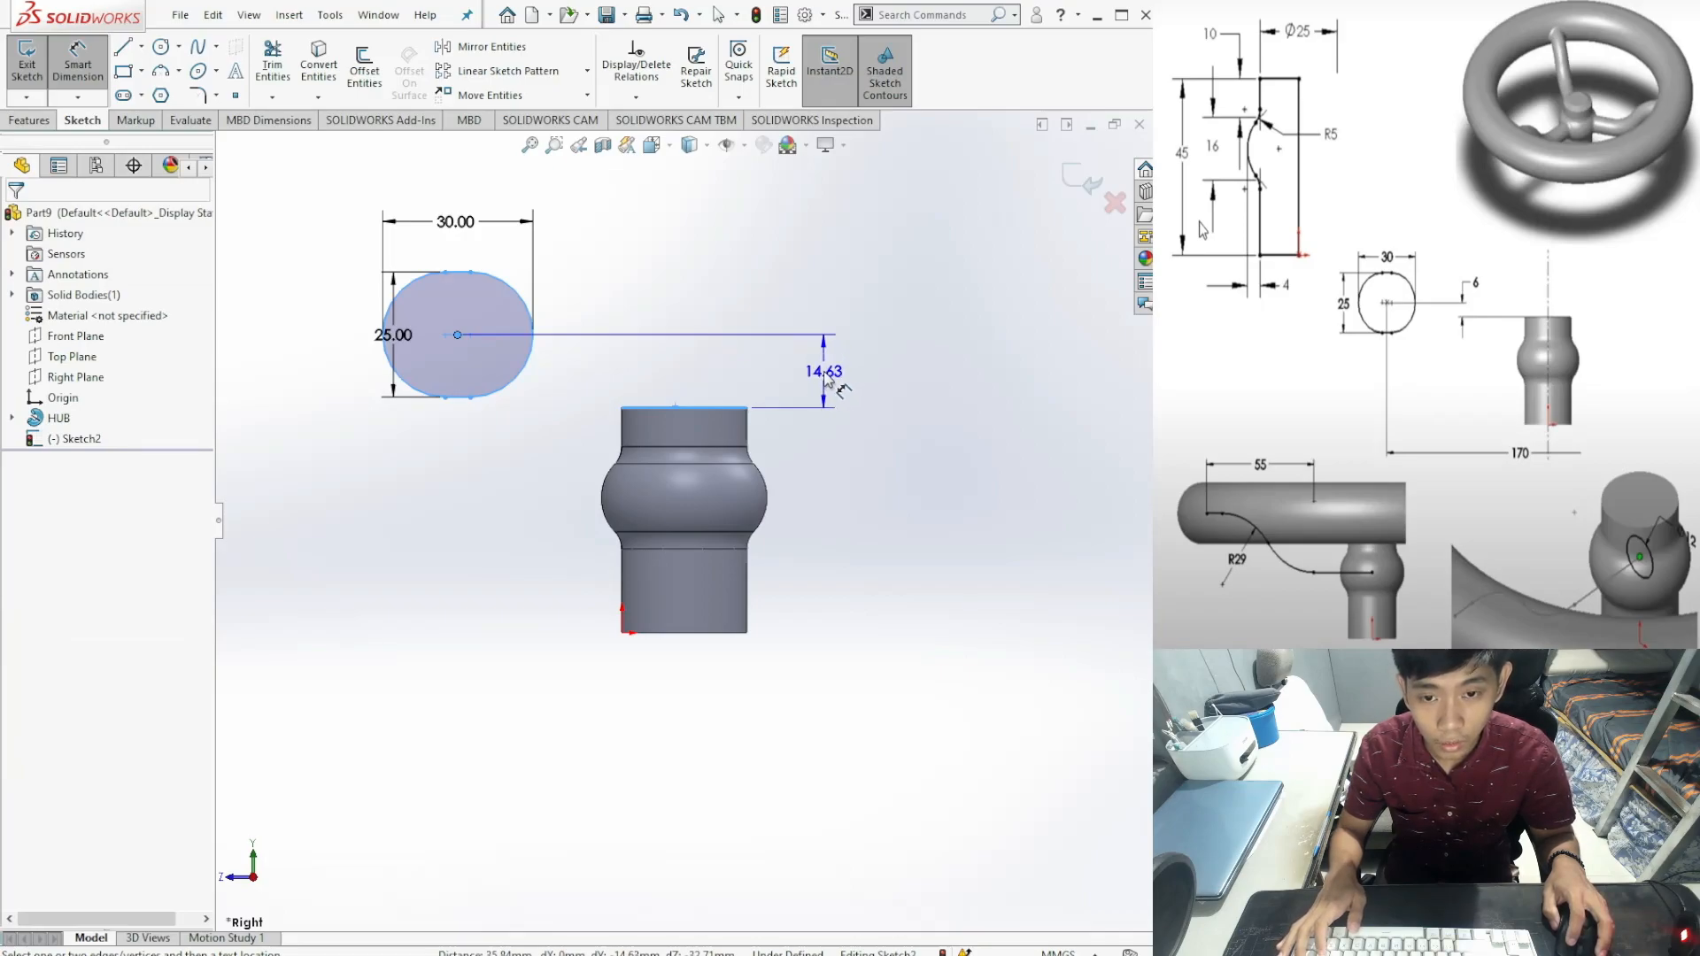
click(825, 377)
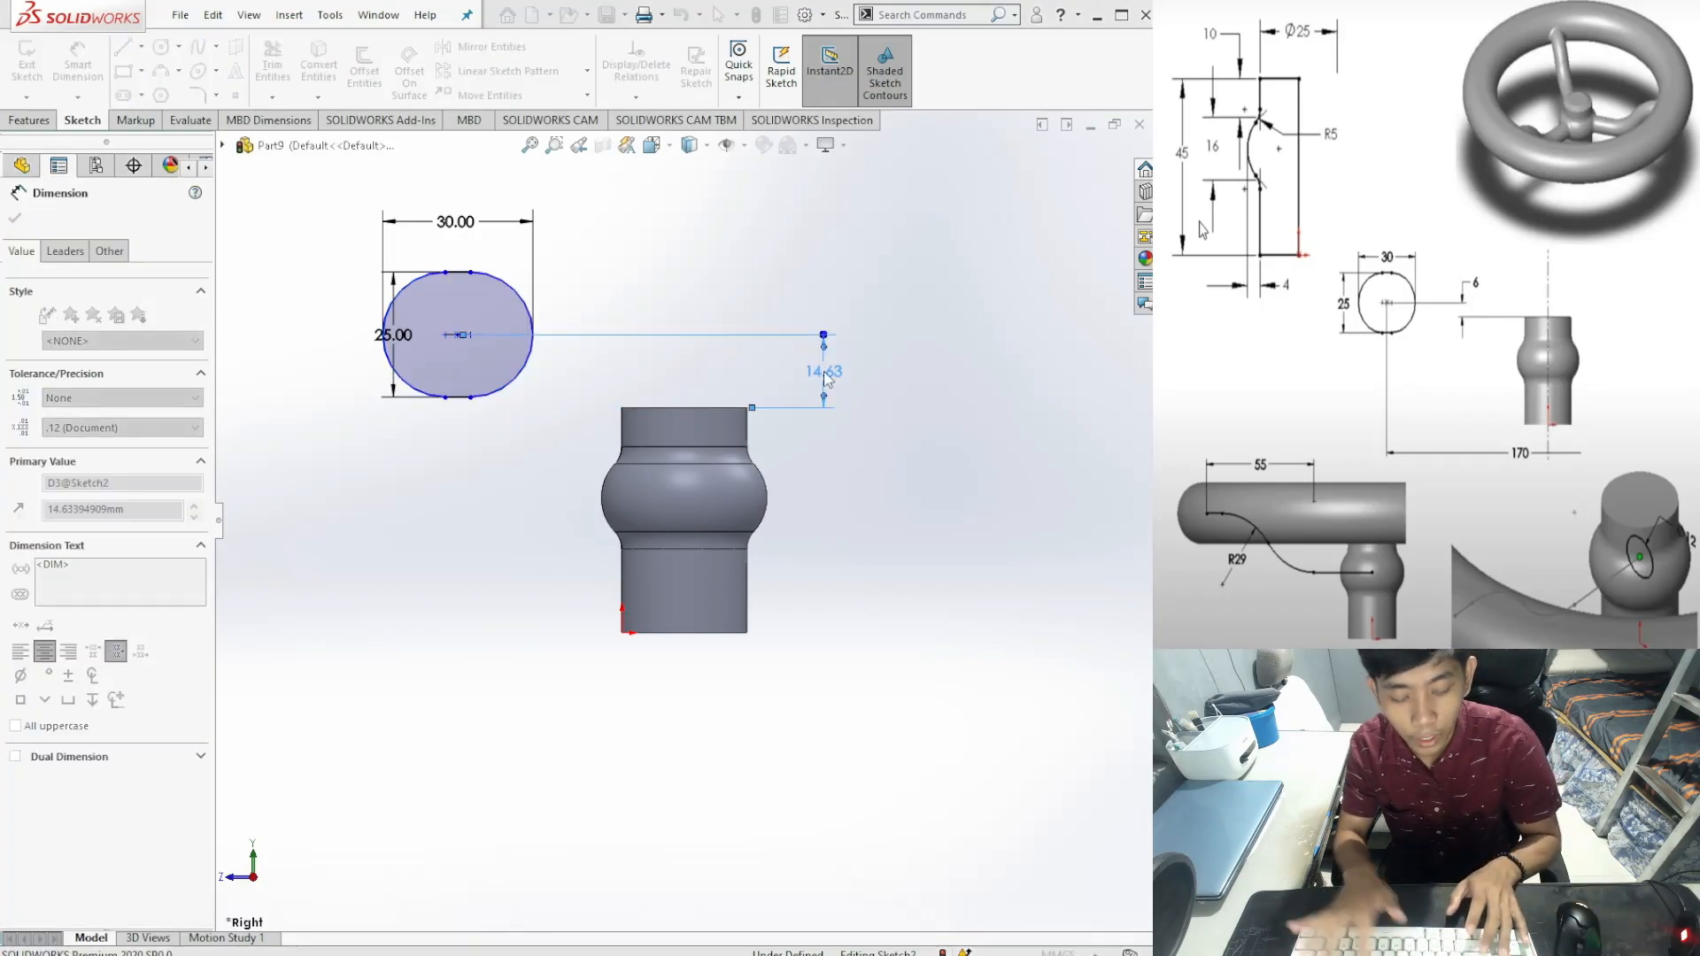
text(6)
key(Return)
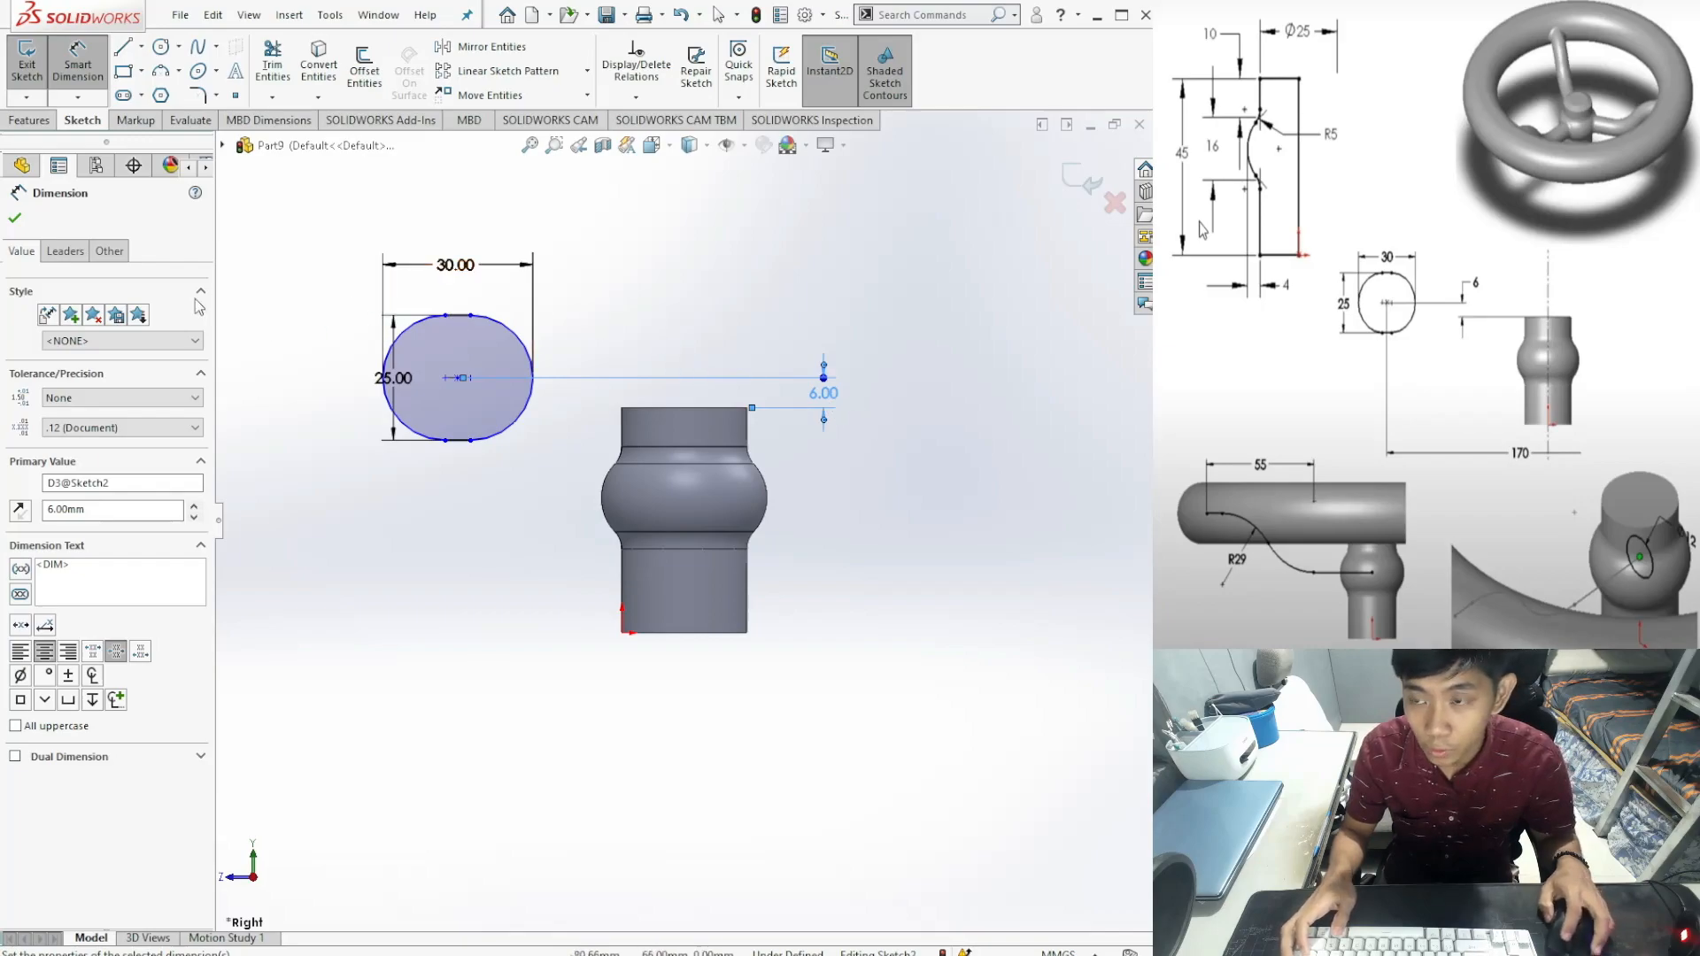
click(15, 219)
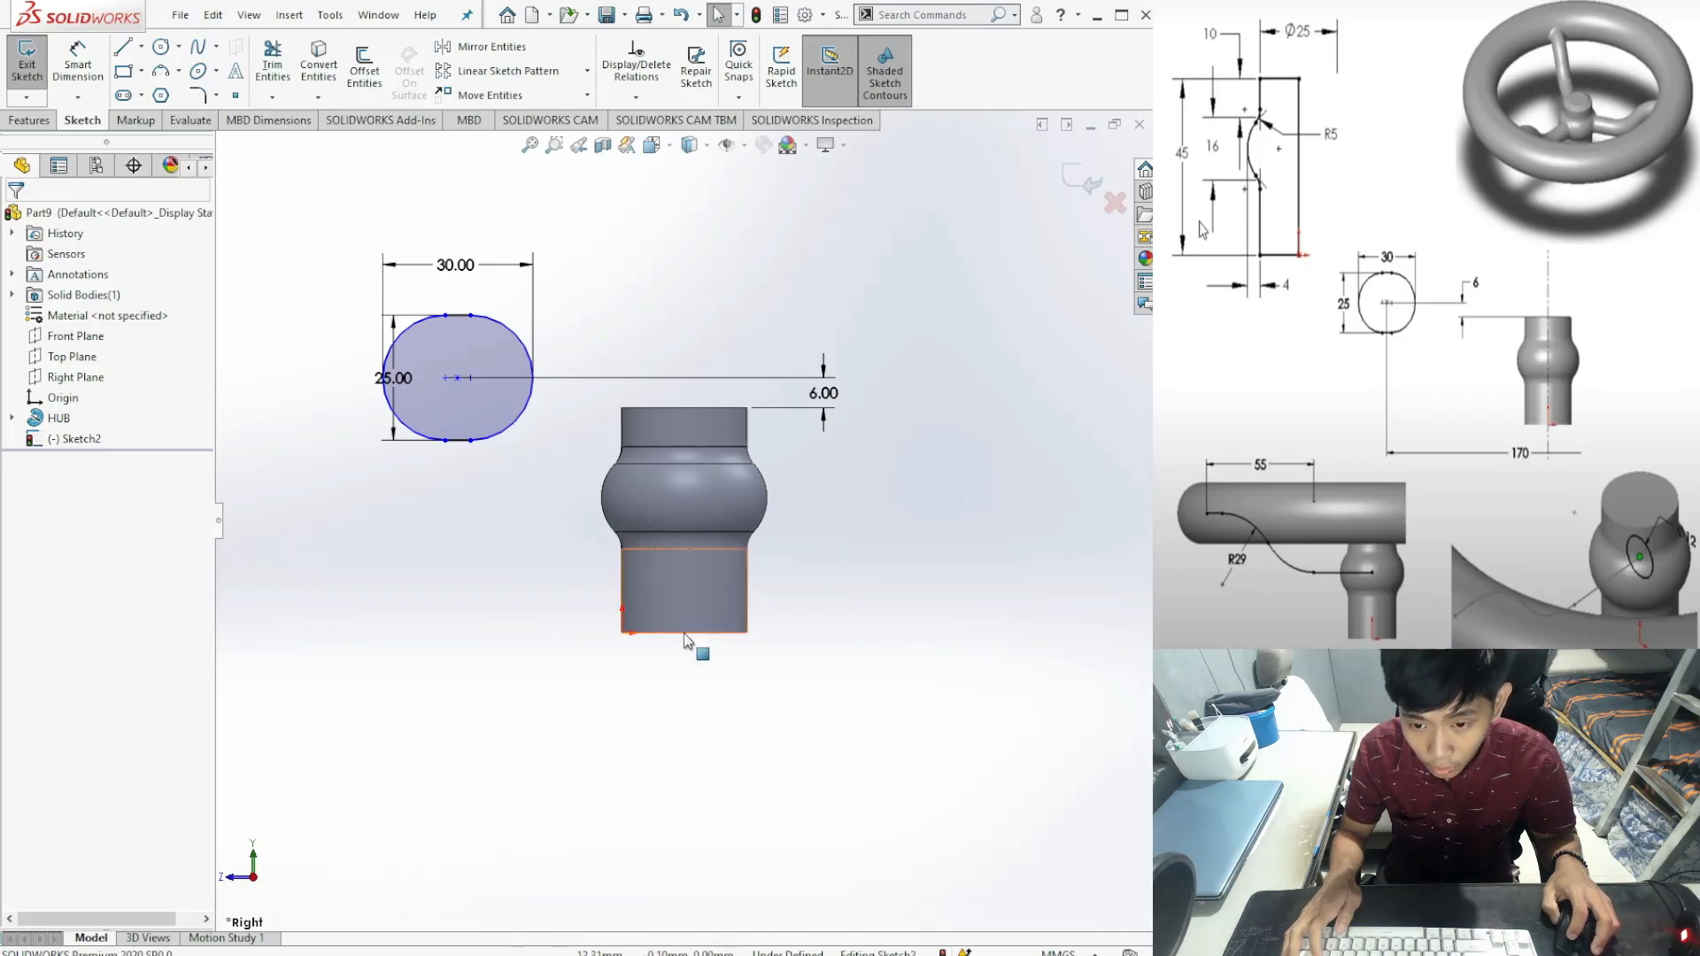
Step: Draw a vertical centreline from the hub's bottom midpoint up past the hub
key(d)
click(141, 47)
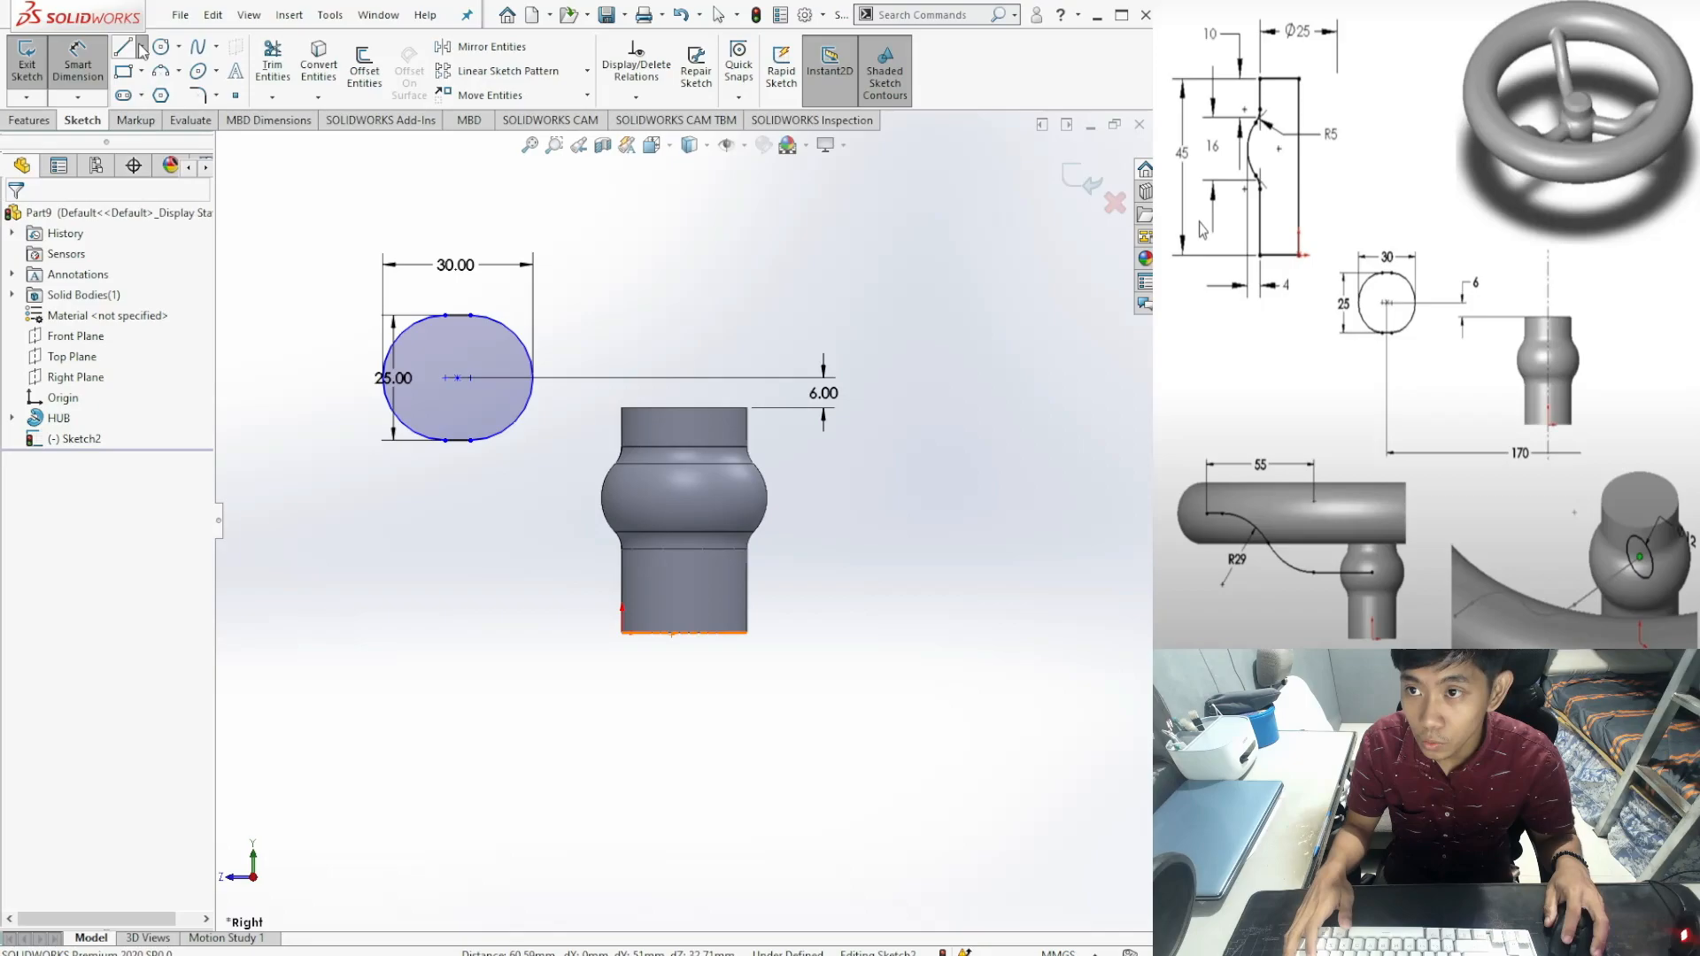
click(194, 106)
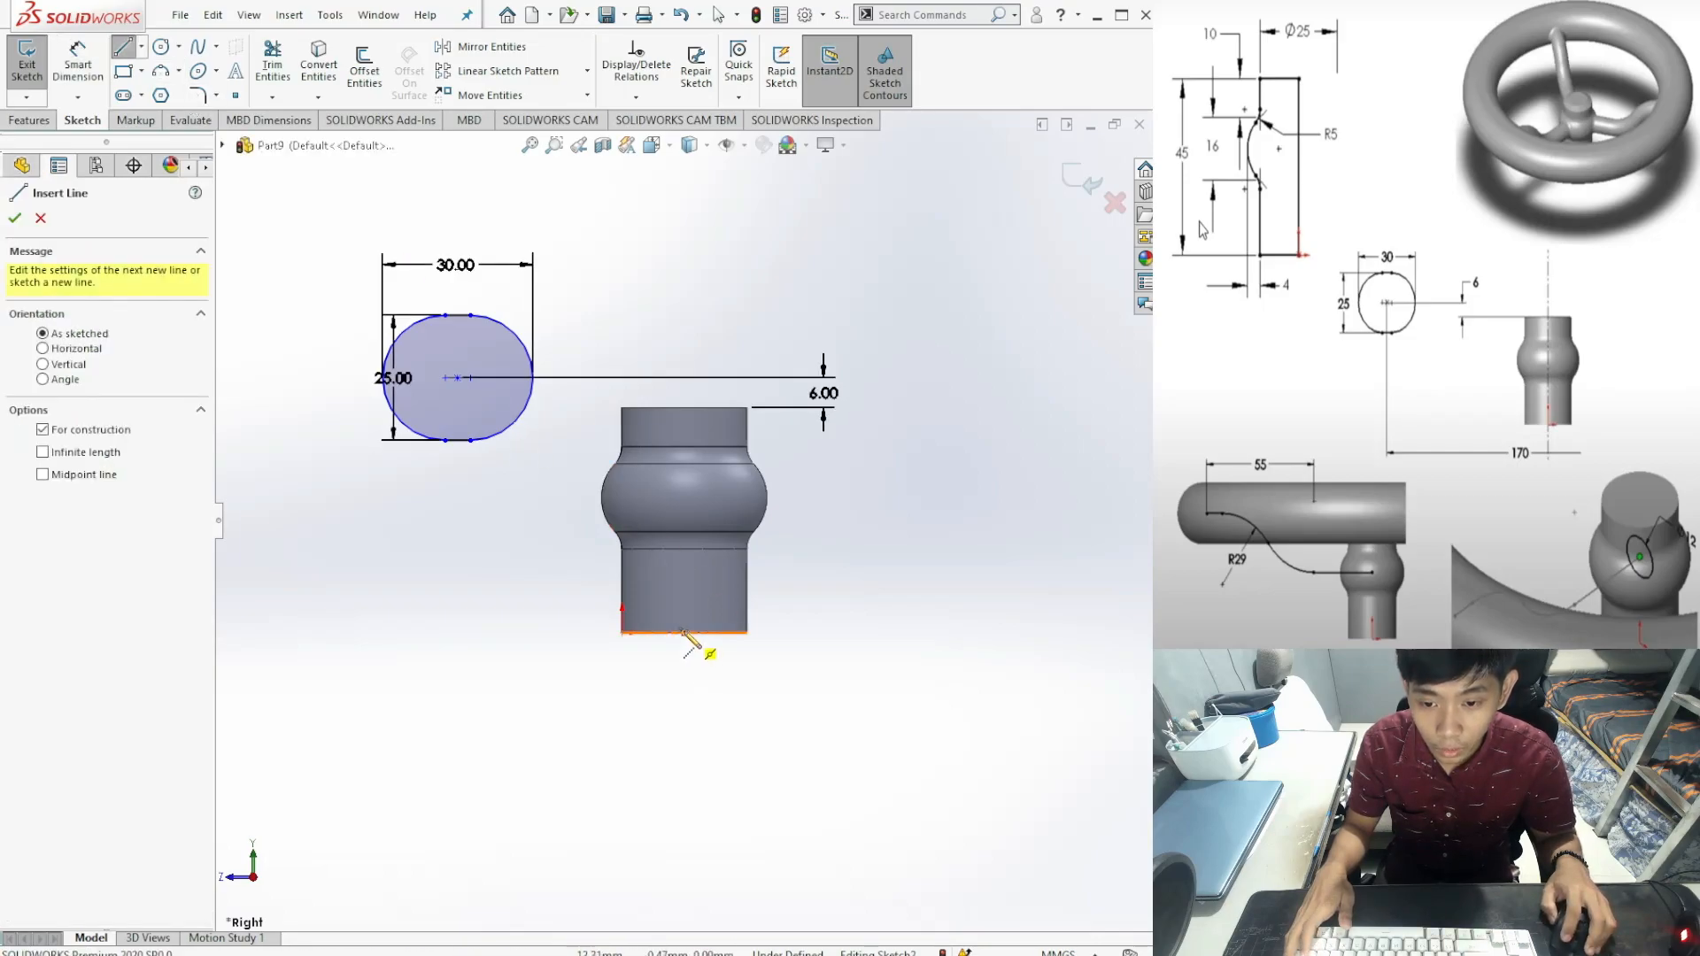
click(683, 632)
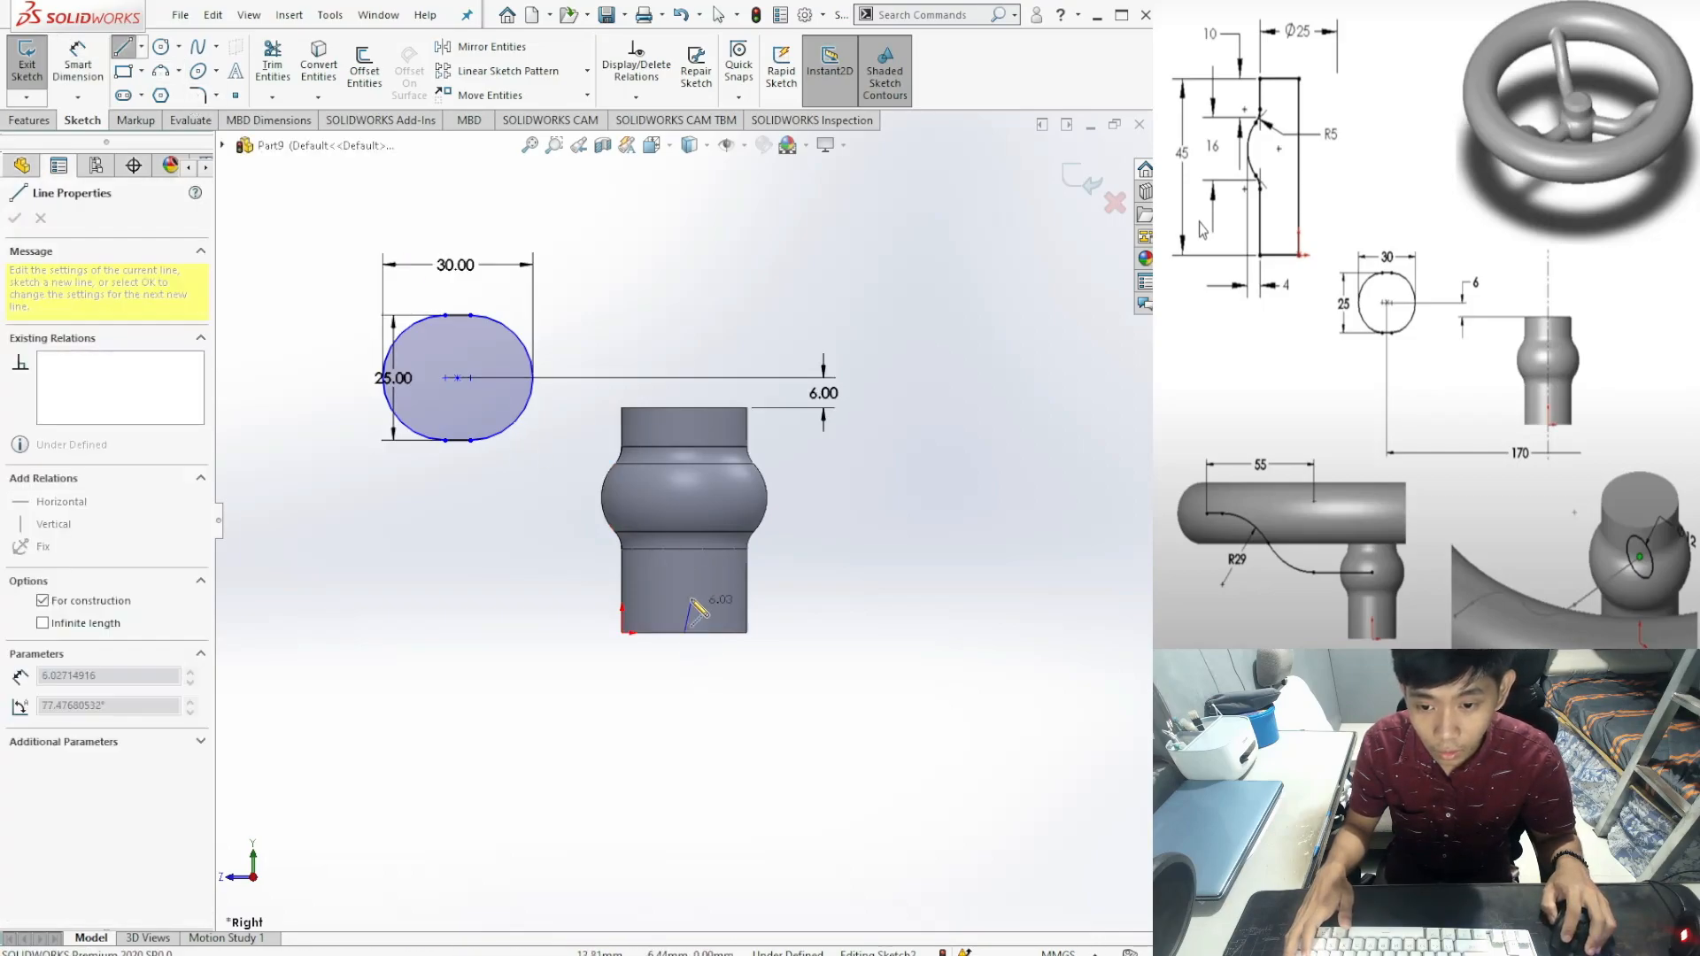
click(685, 316)
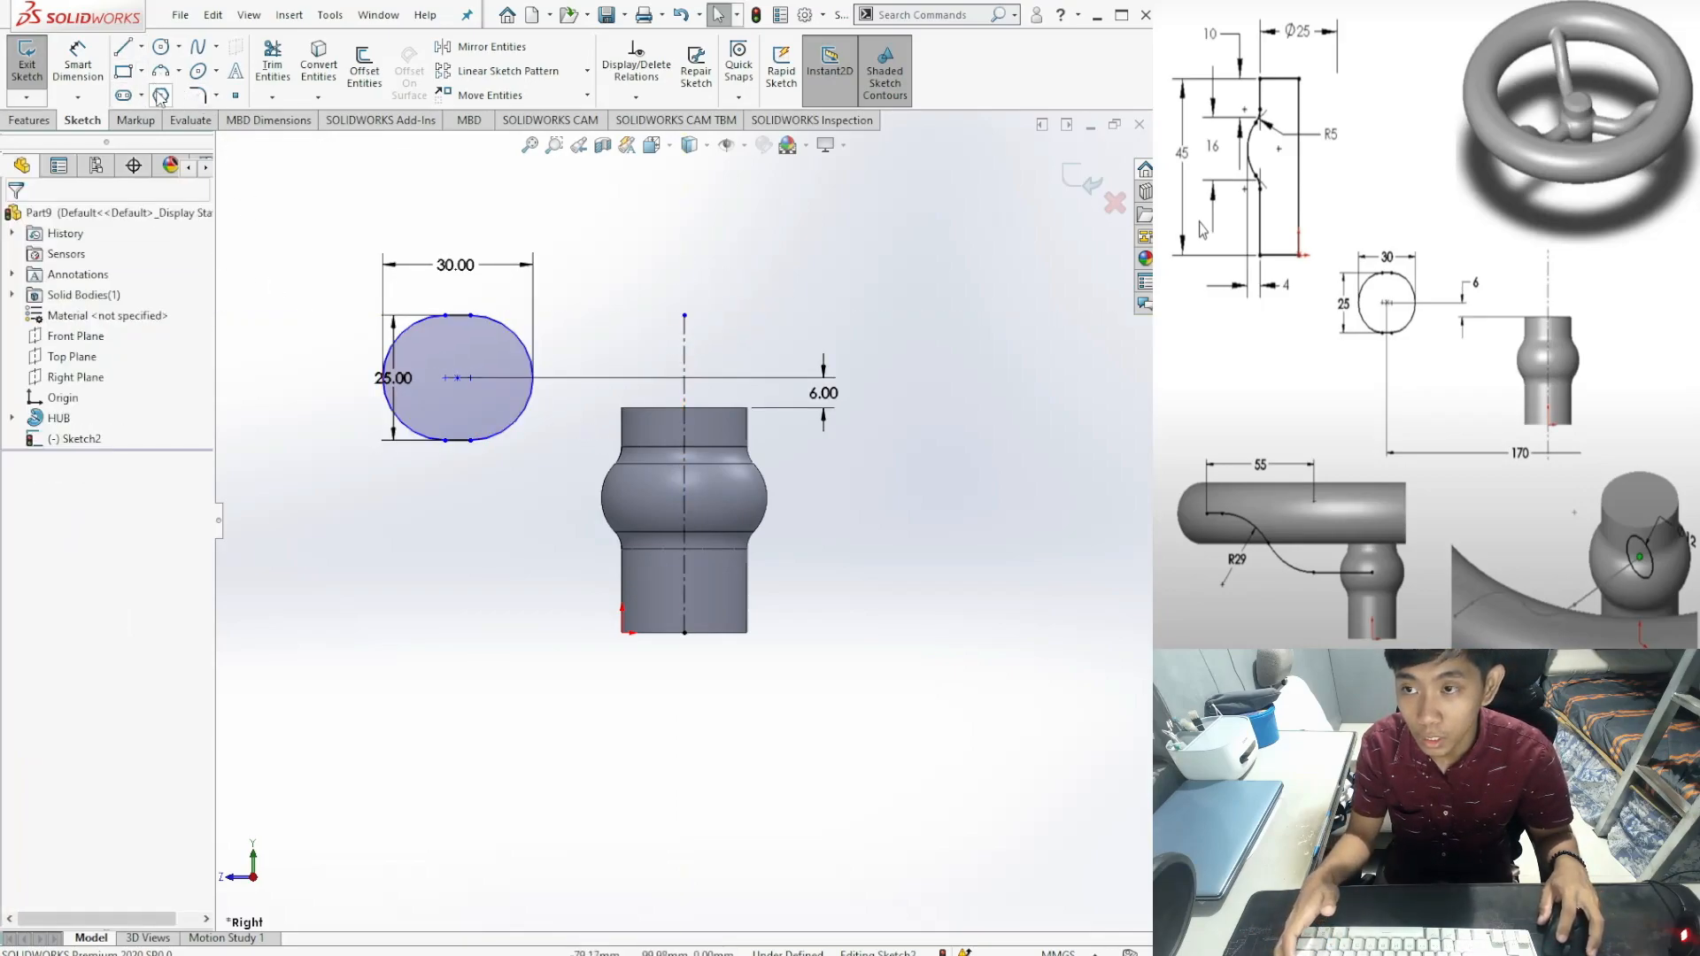
Step: Add a 170 mm horizontal dimension from the centreline to the slot centre
click(86, 82)
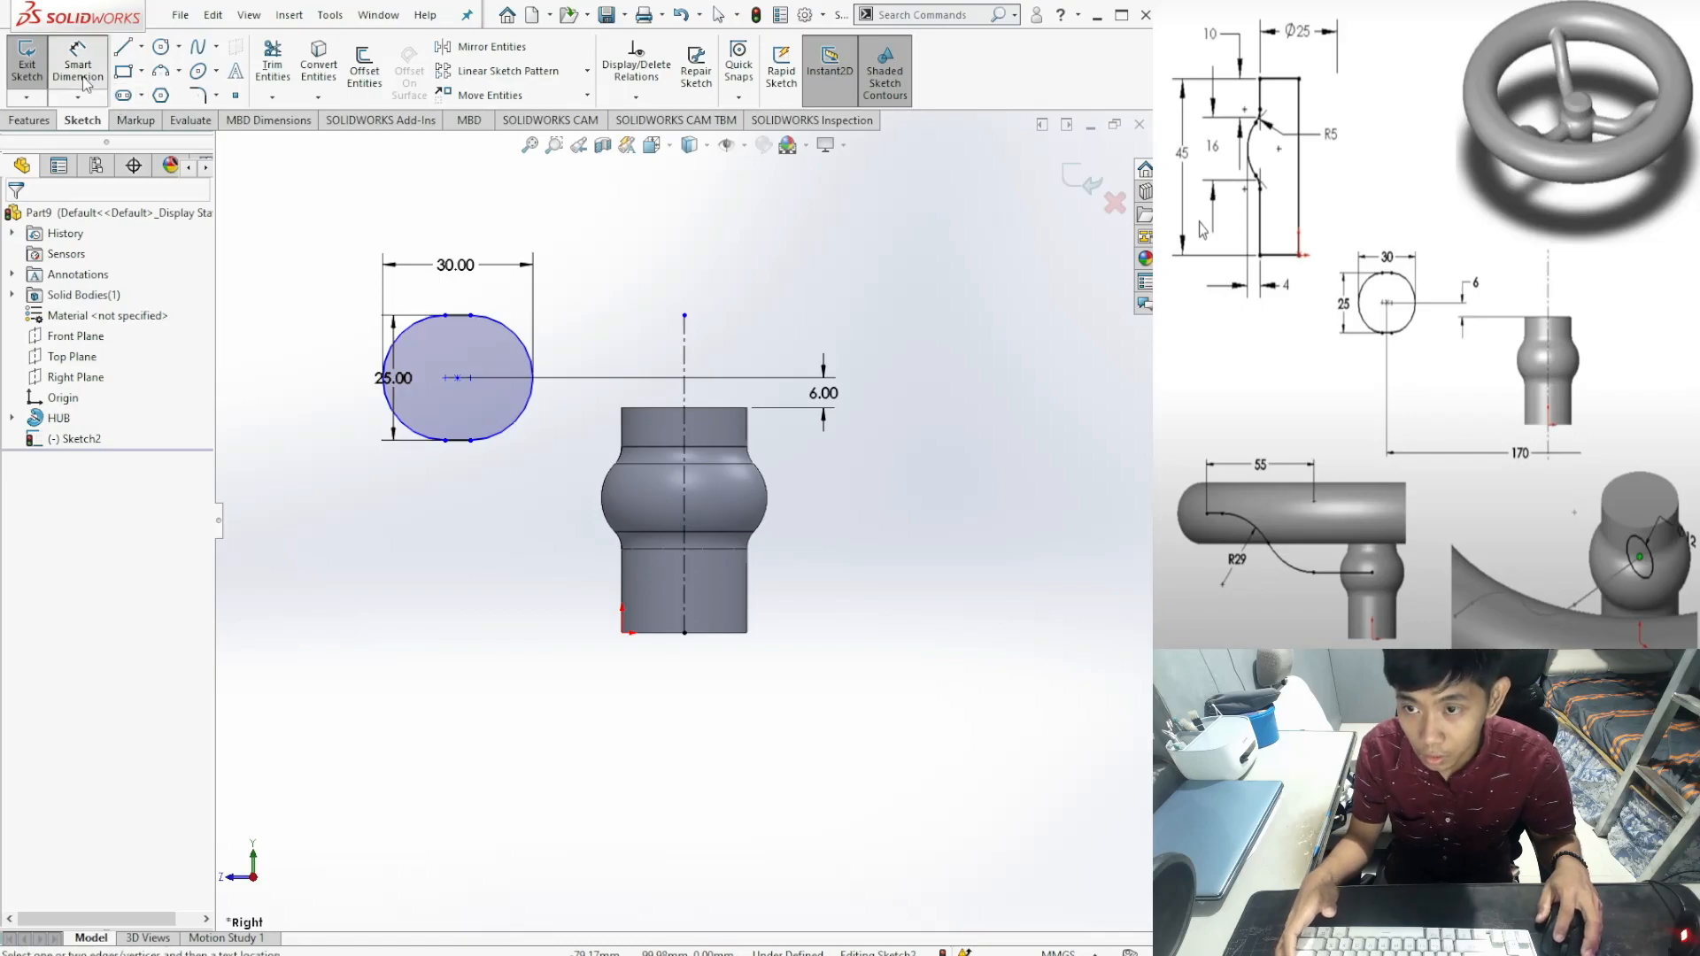
click(685, 617)
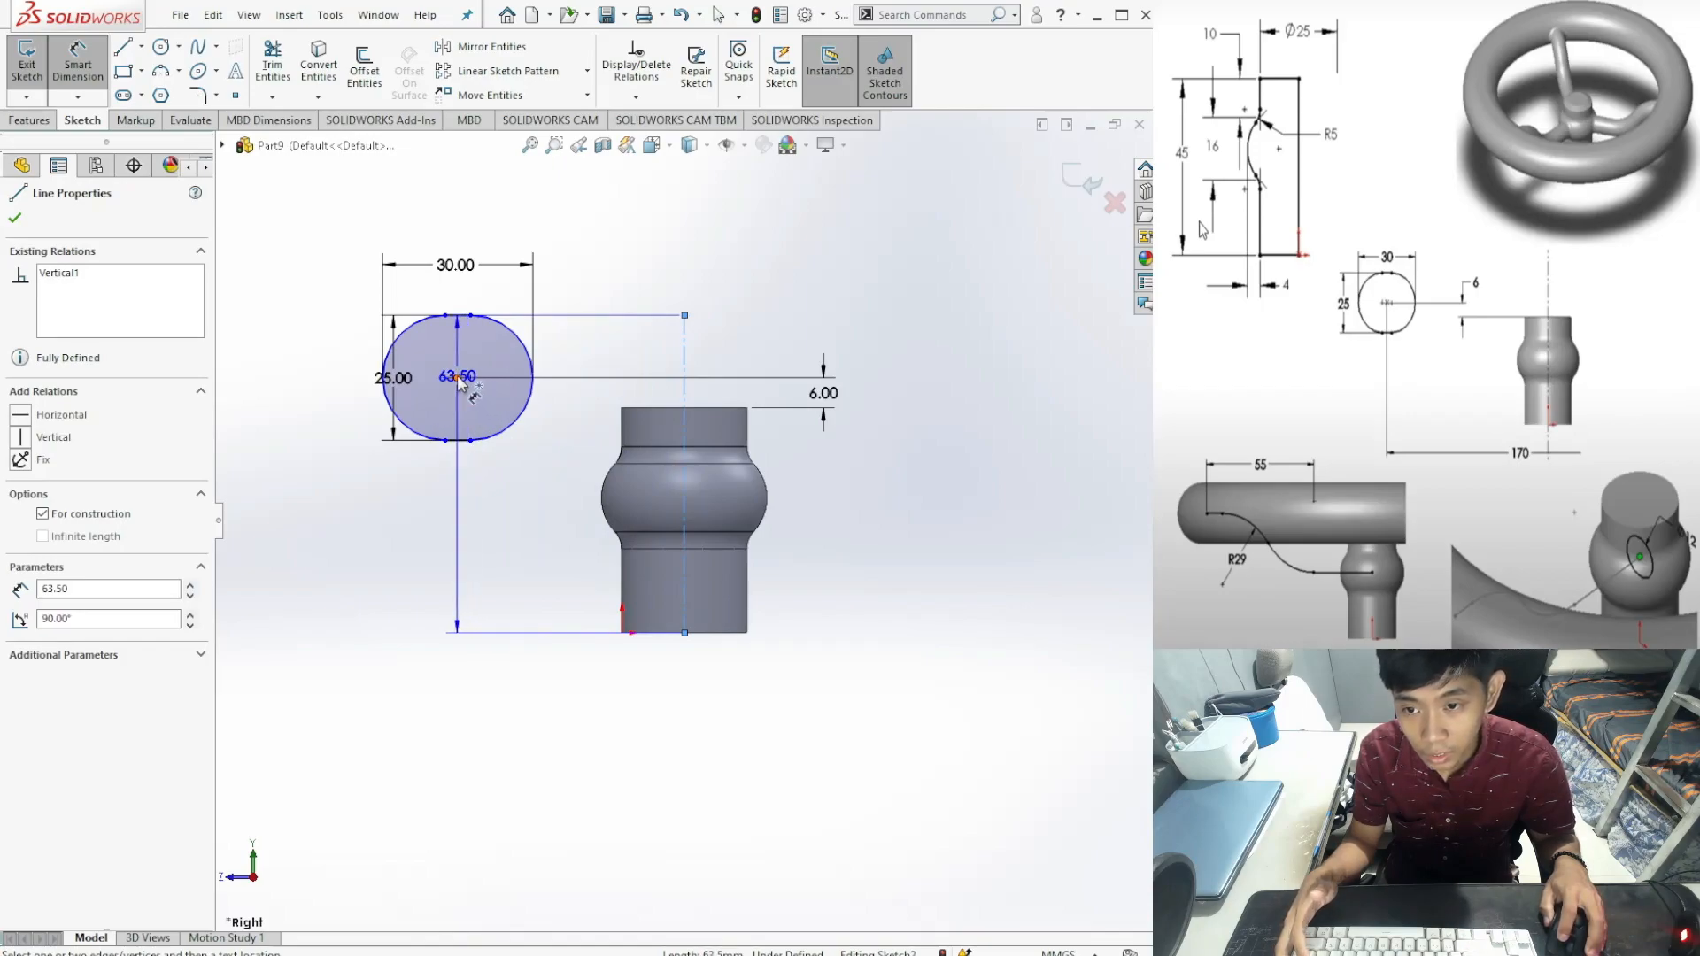
click(457, 379)
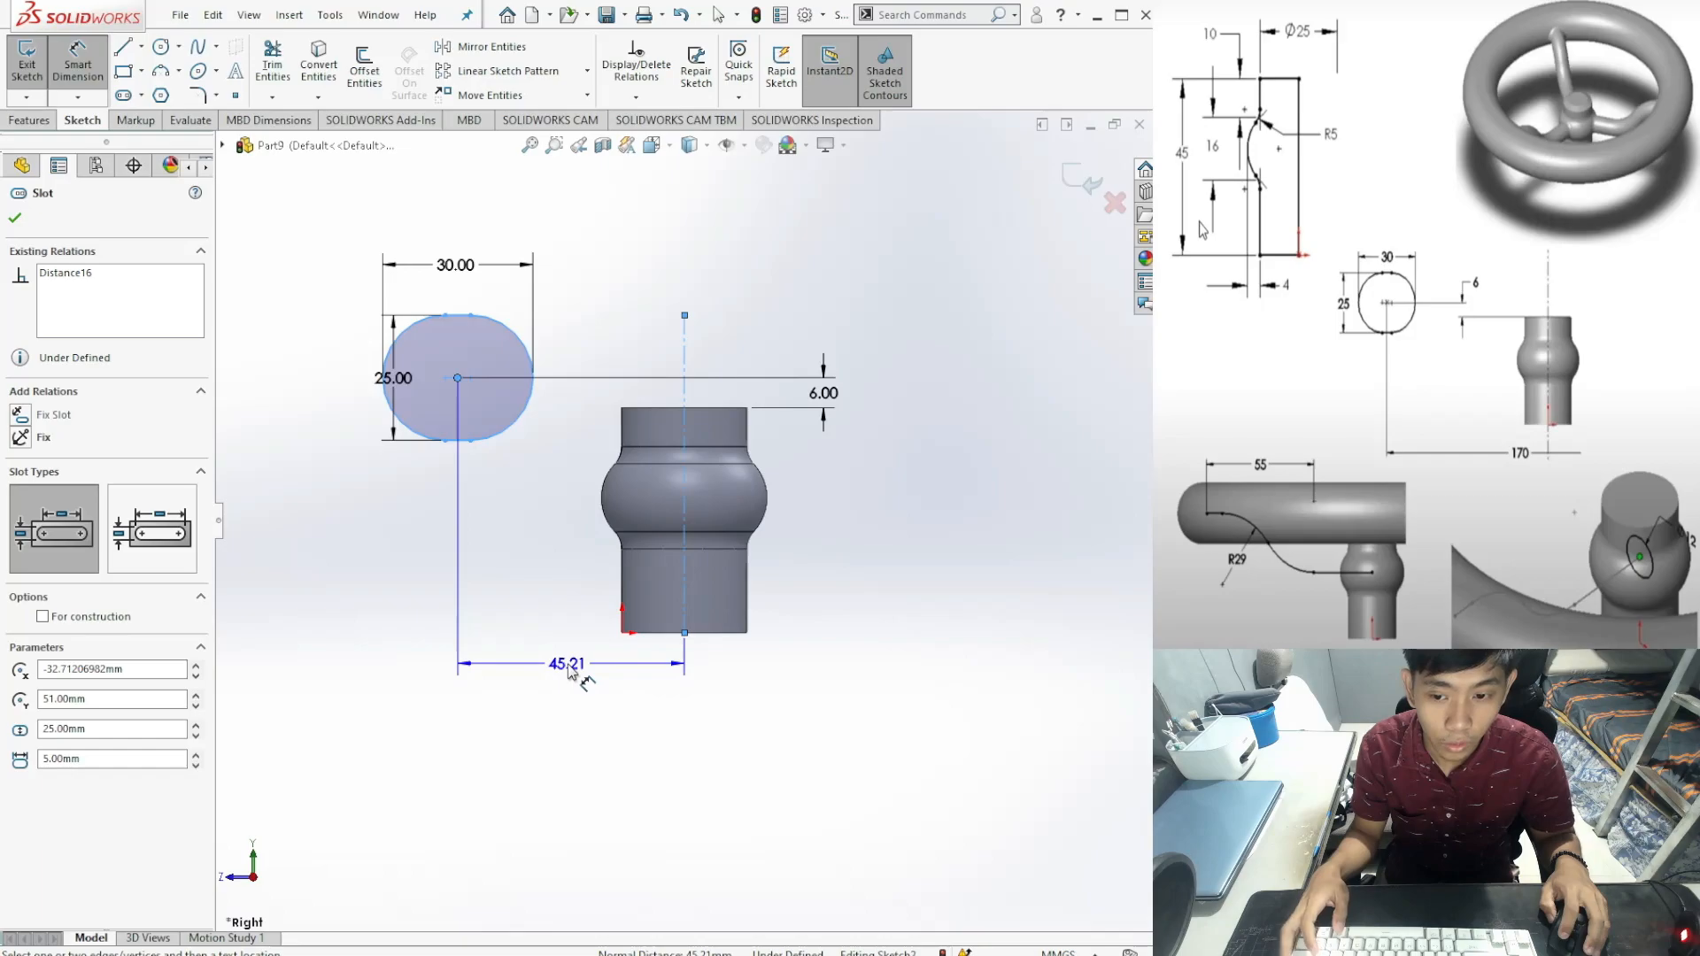
click(574, 680)
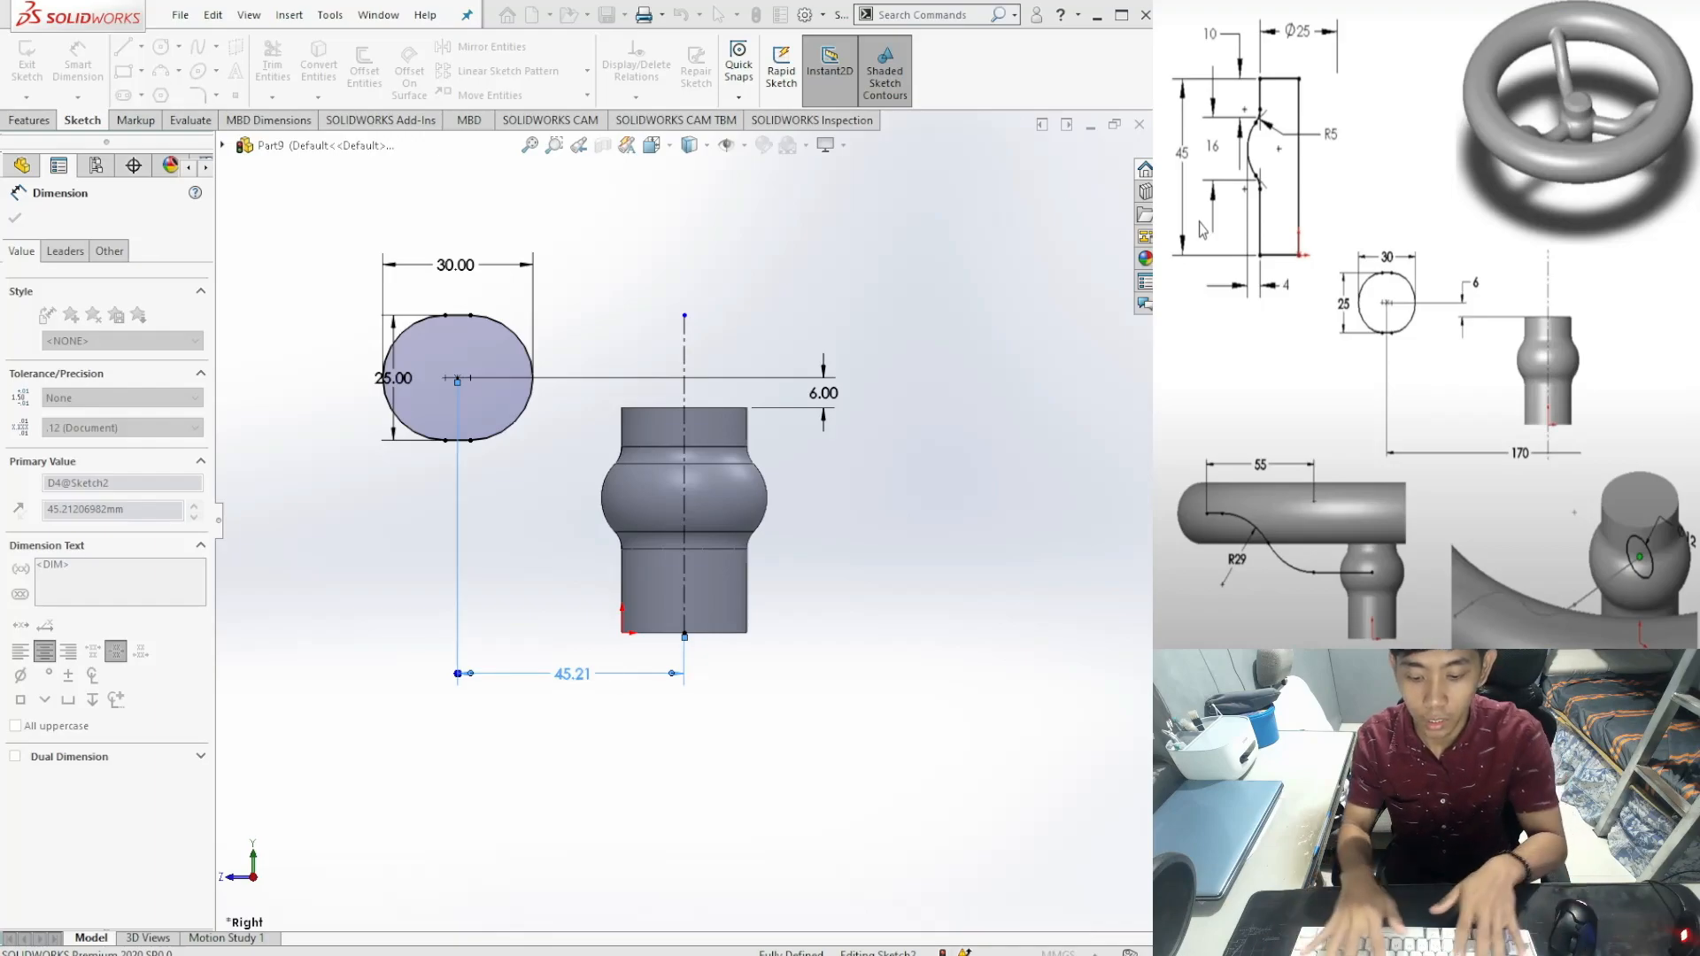
text(170)
key(Return)
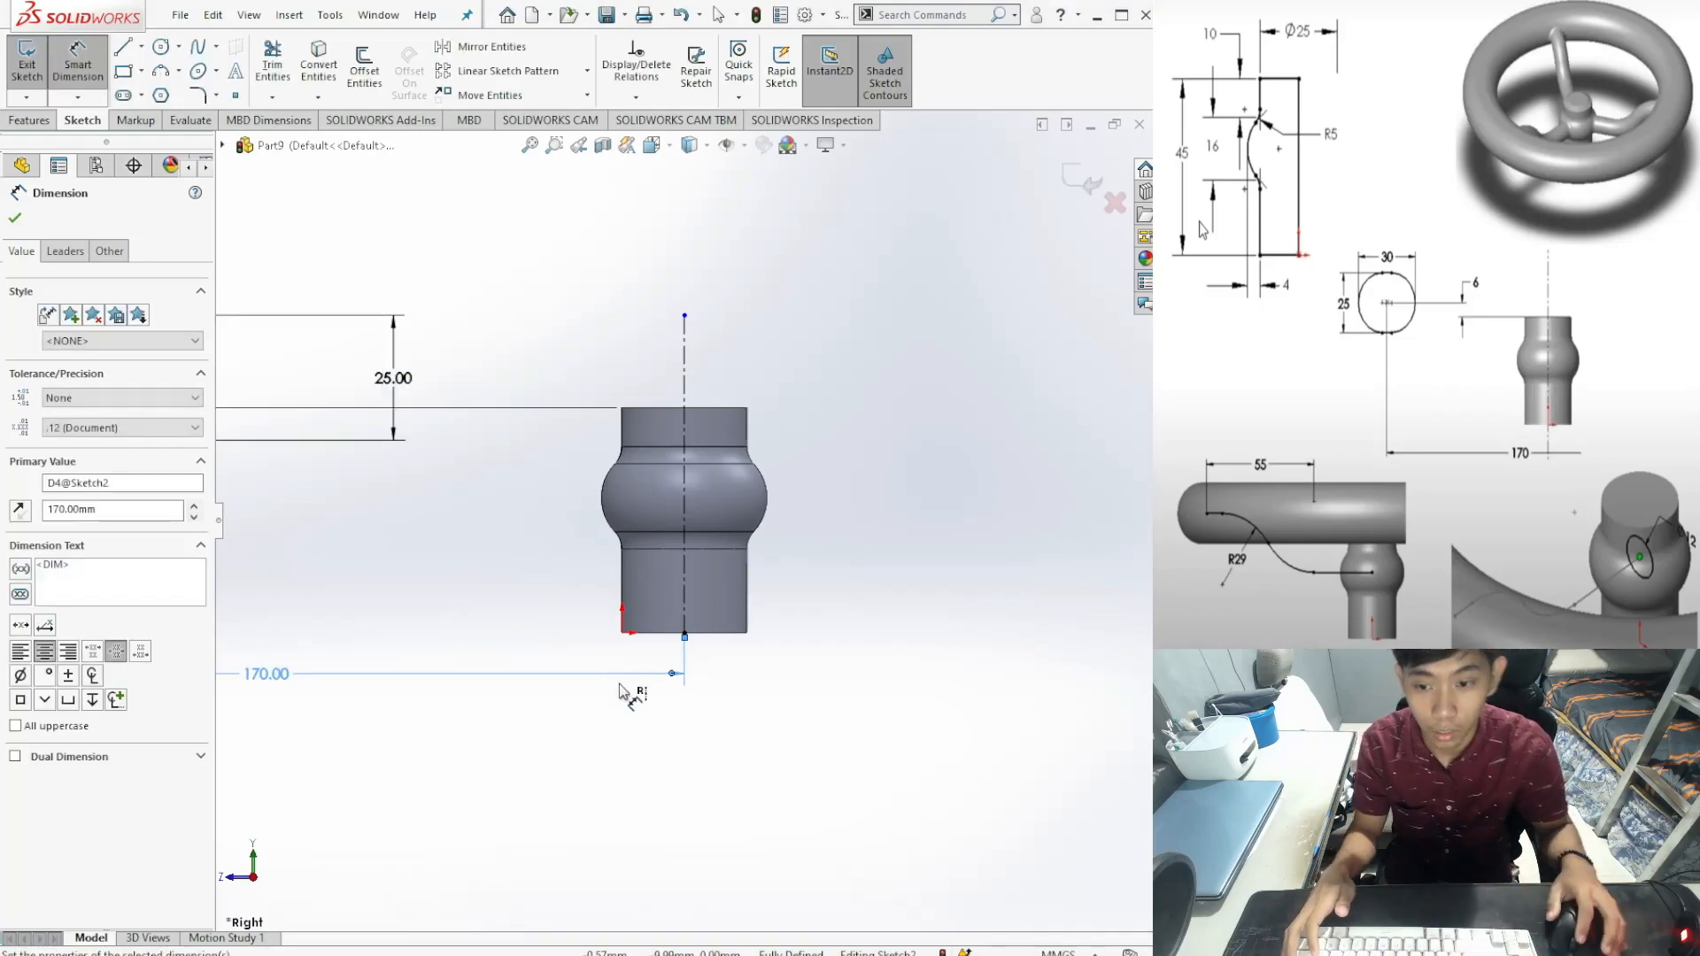
scroll(636, 704, up, 3)
scroll(558, 705, up, 2)
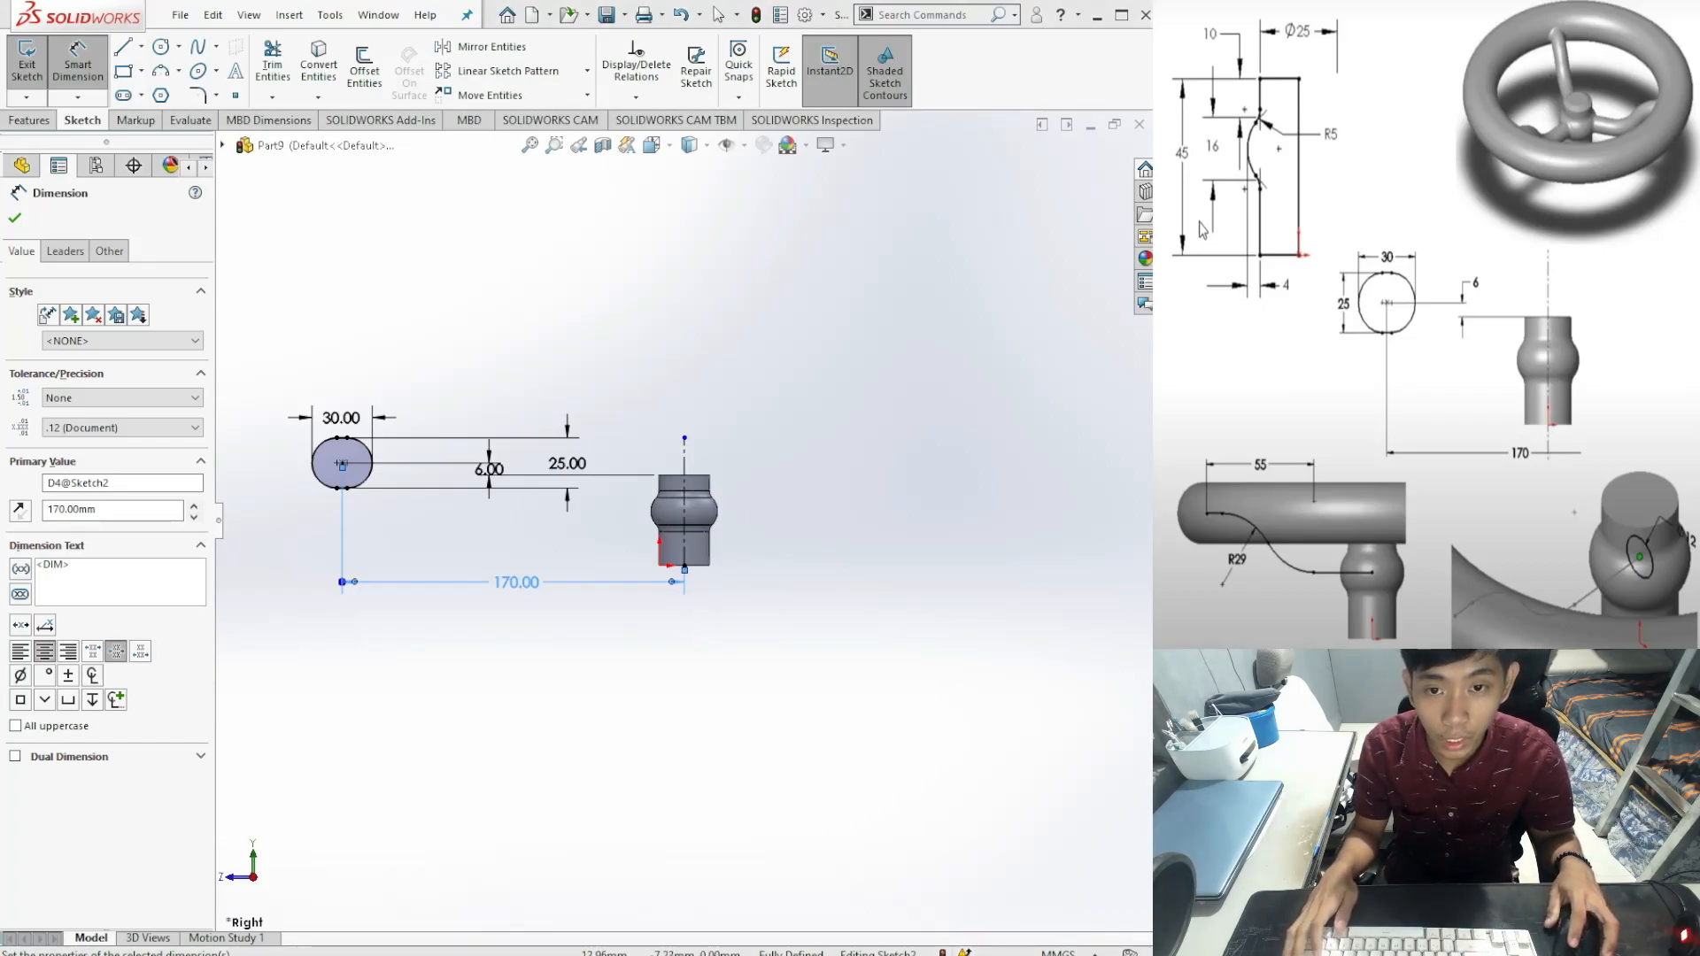
Step: Undo the 170 mm distance and delete the 45.21 dimension
key(ctrl+z)
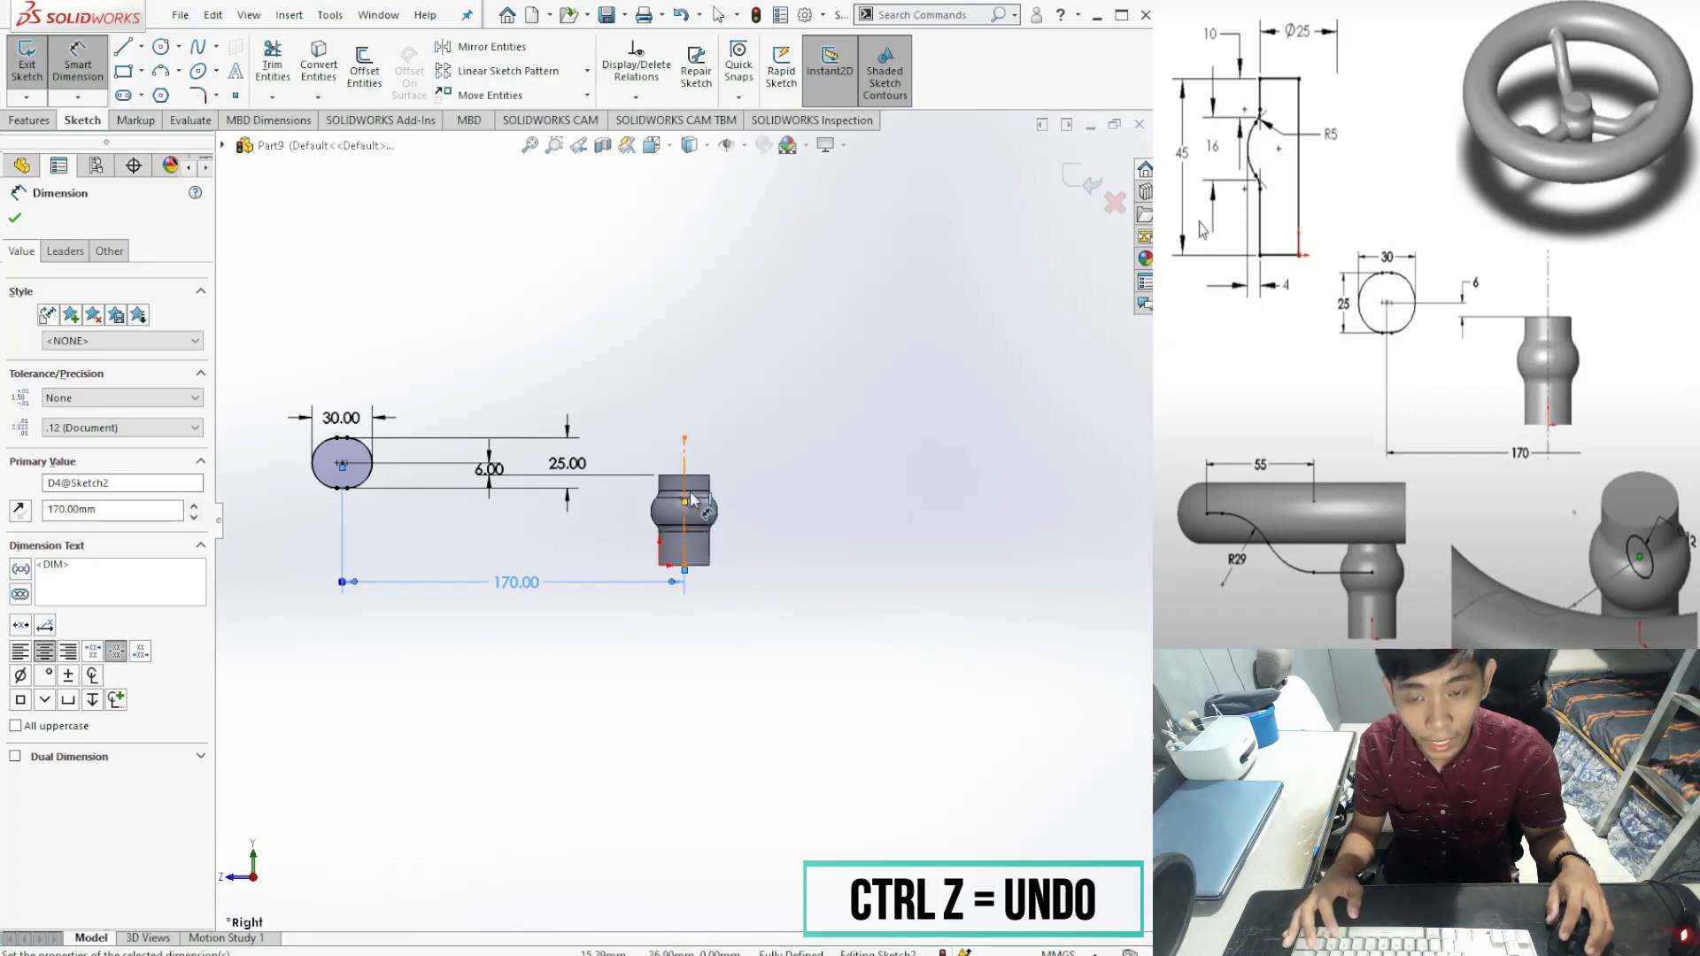
key(ctrl+z)
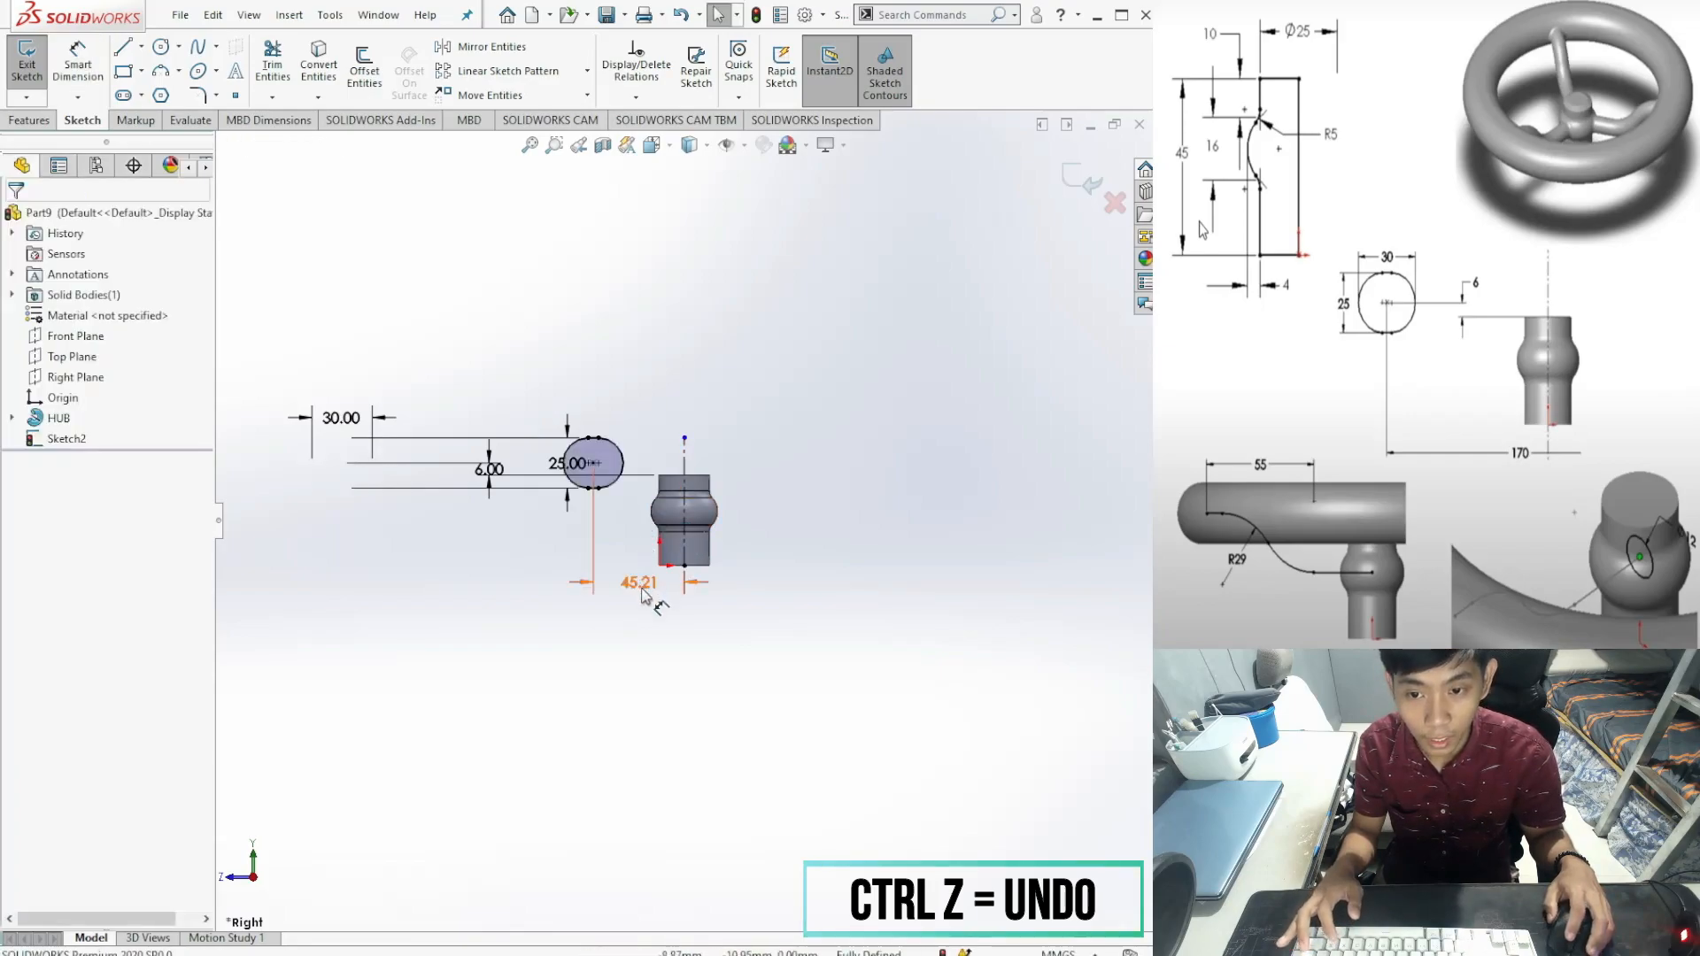
scroll(670, 567, down, 10)
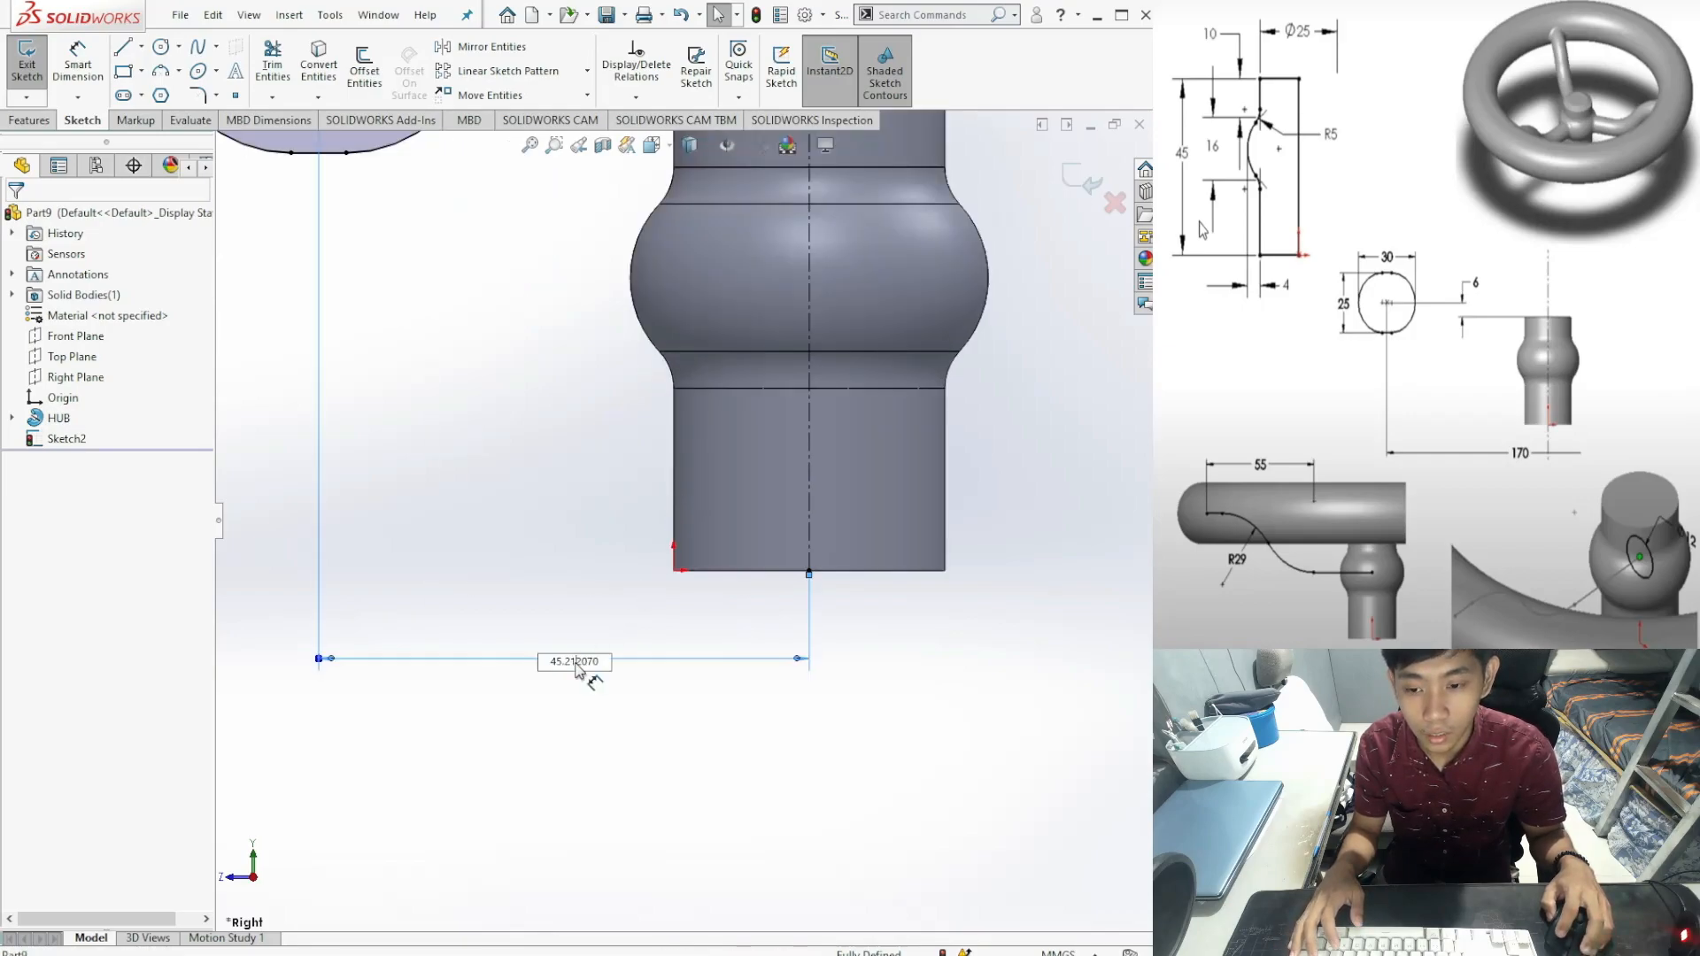
double_click(597, 664)
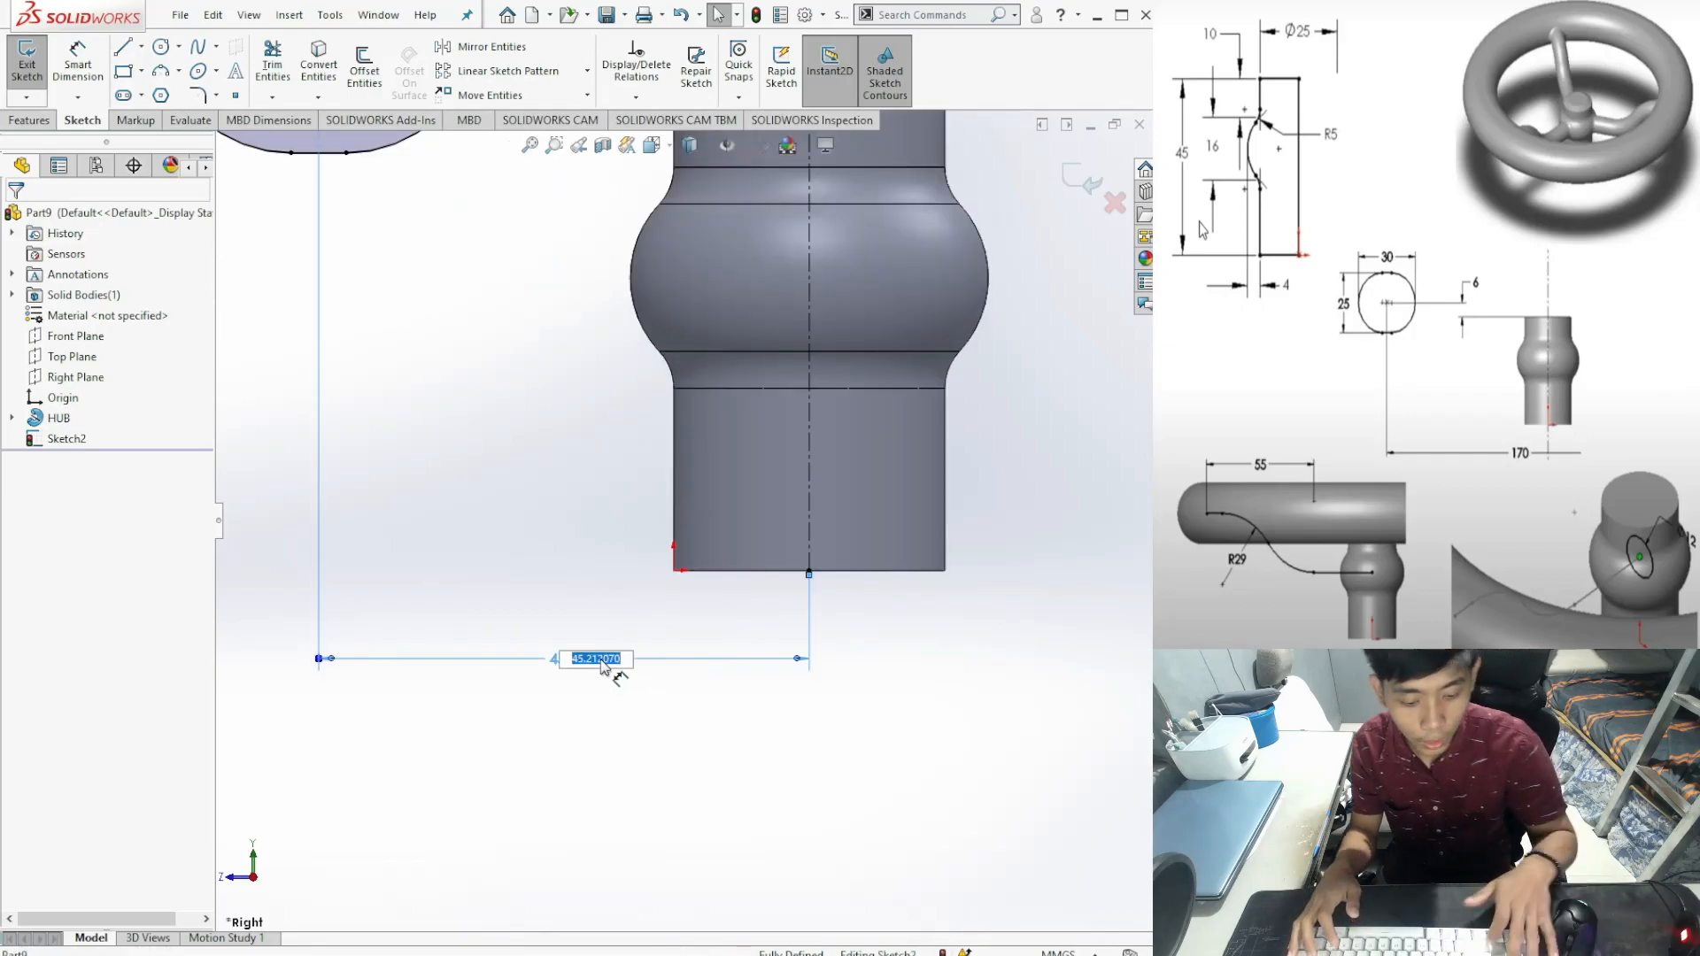
key(Return)
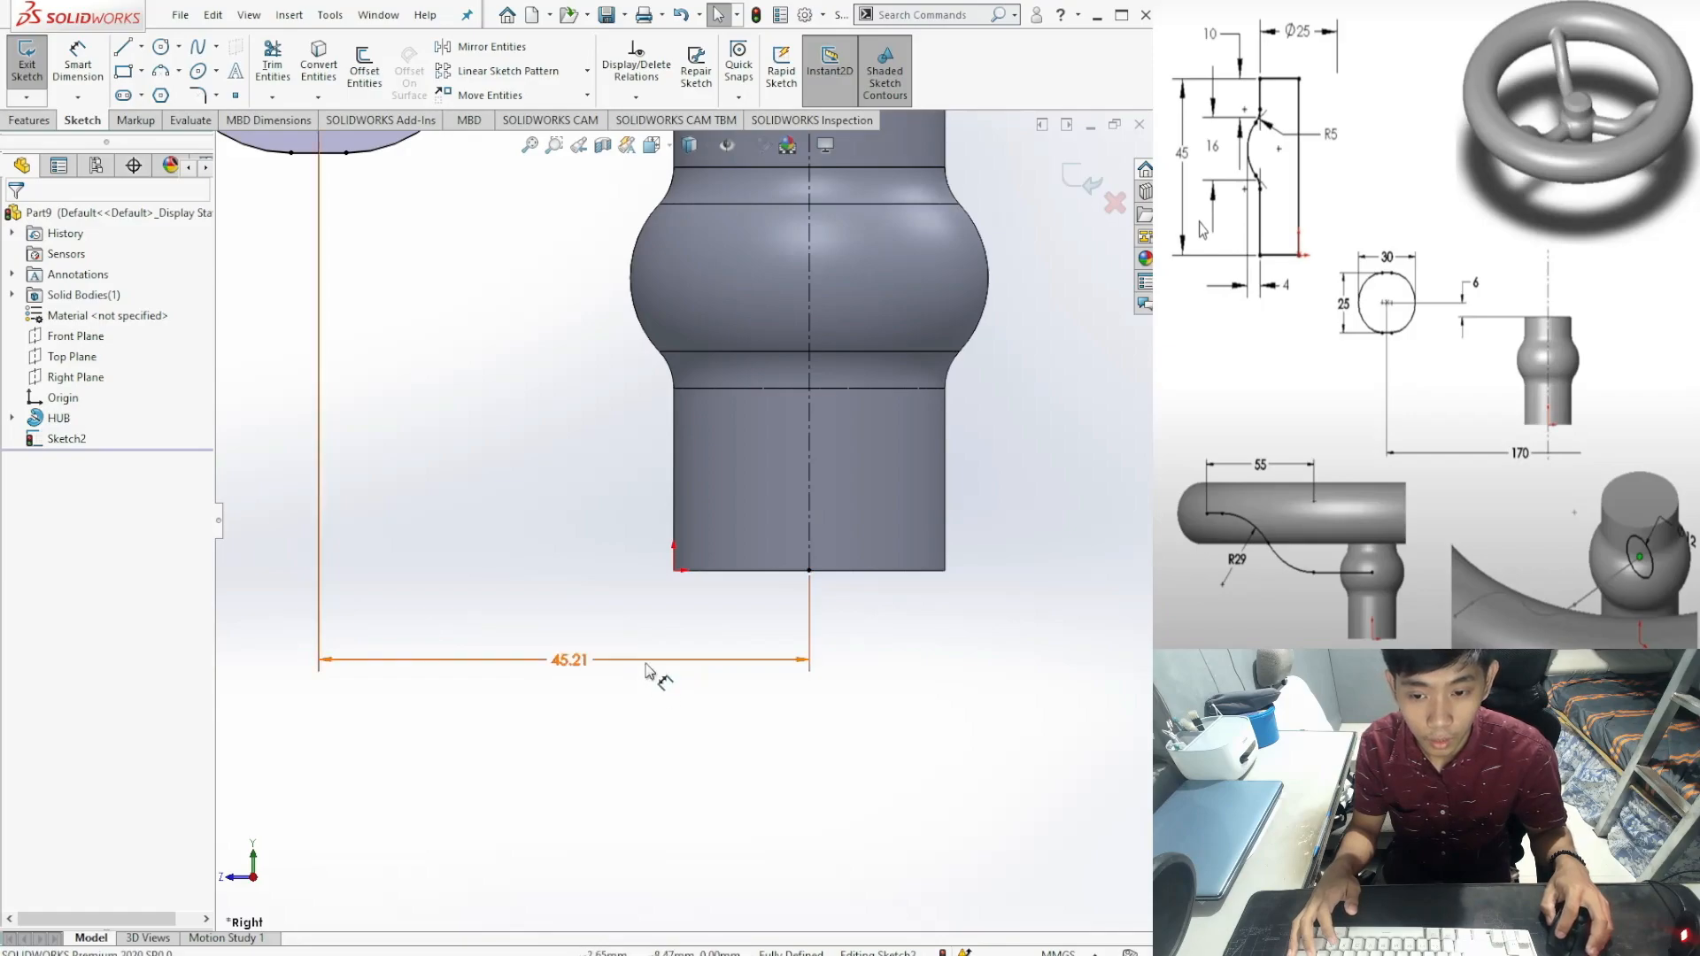
key(Delete)
scroll(683, 520, up, 3)
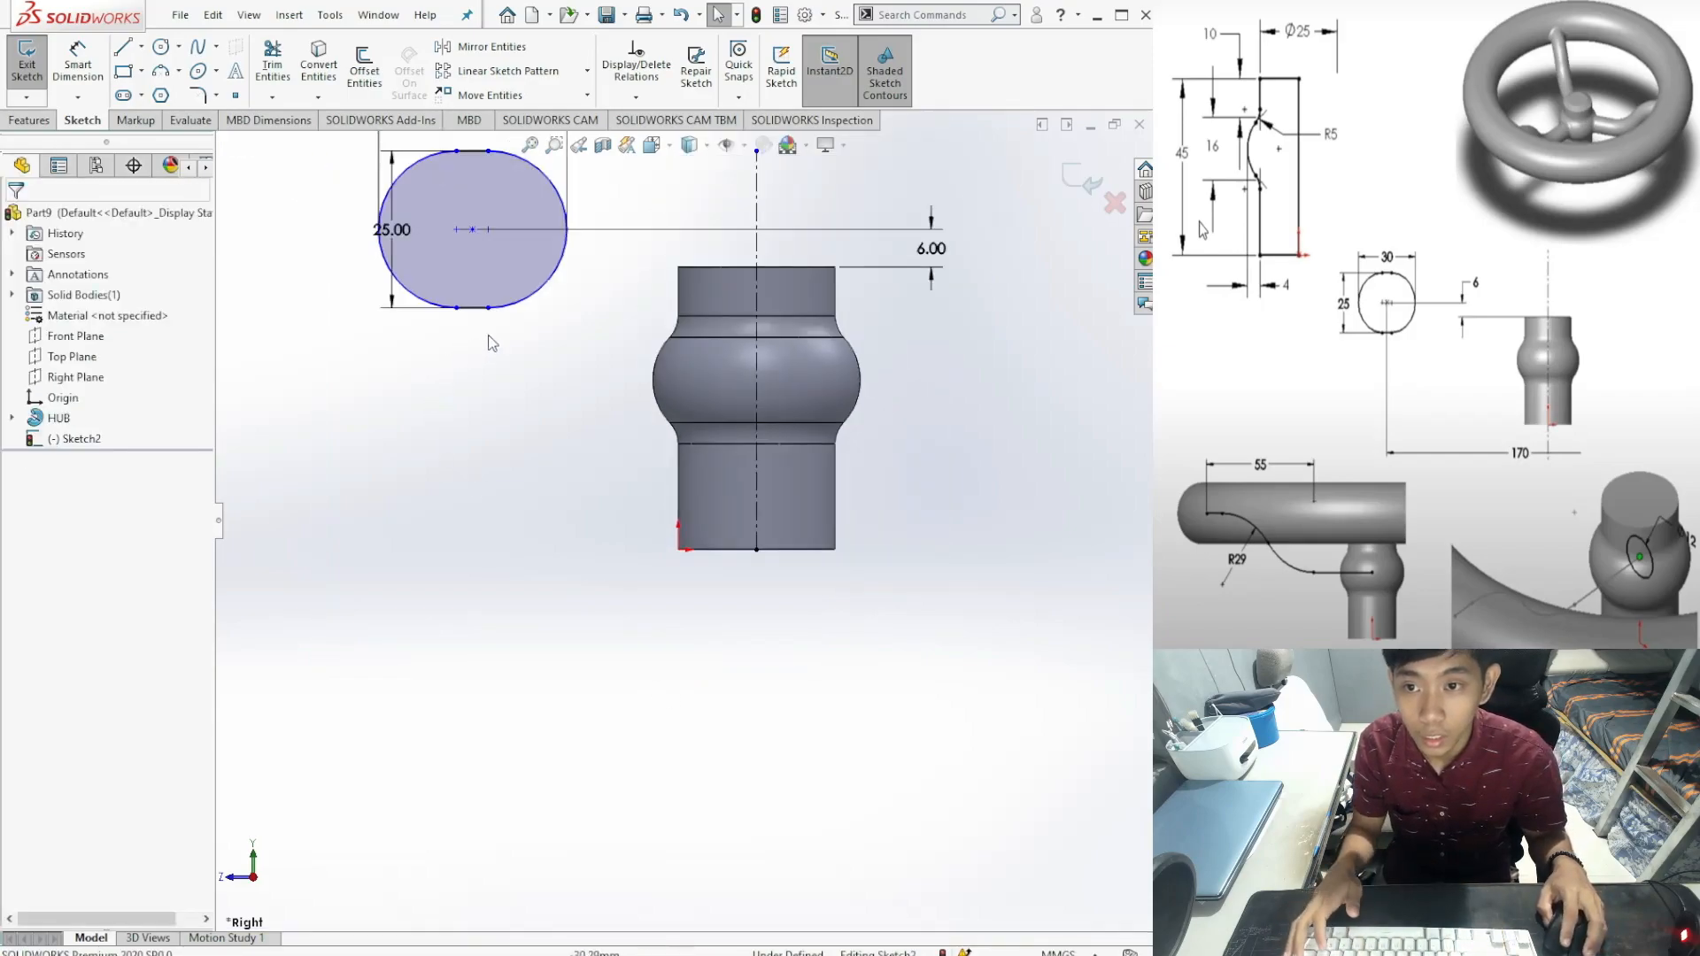
Step: Dimension the slot centre 170 mm horizontally from the vertical reference line, fully defining Sketch2
click(78, 66)
click(473, 230)
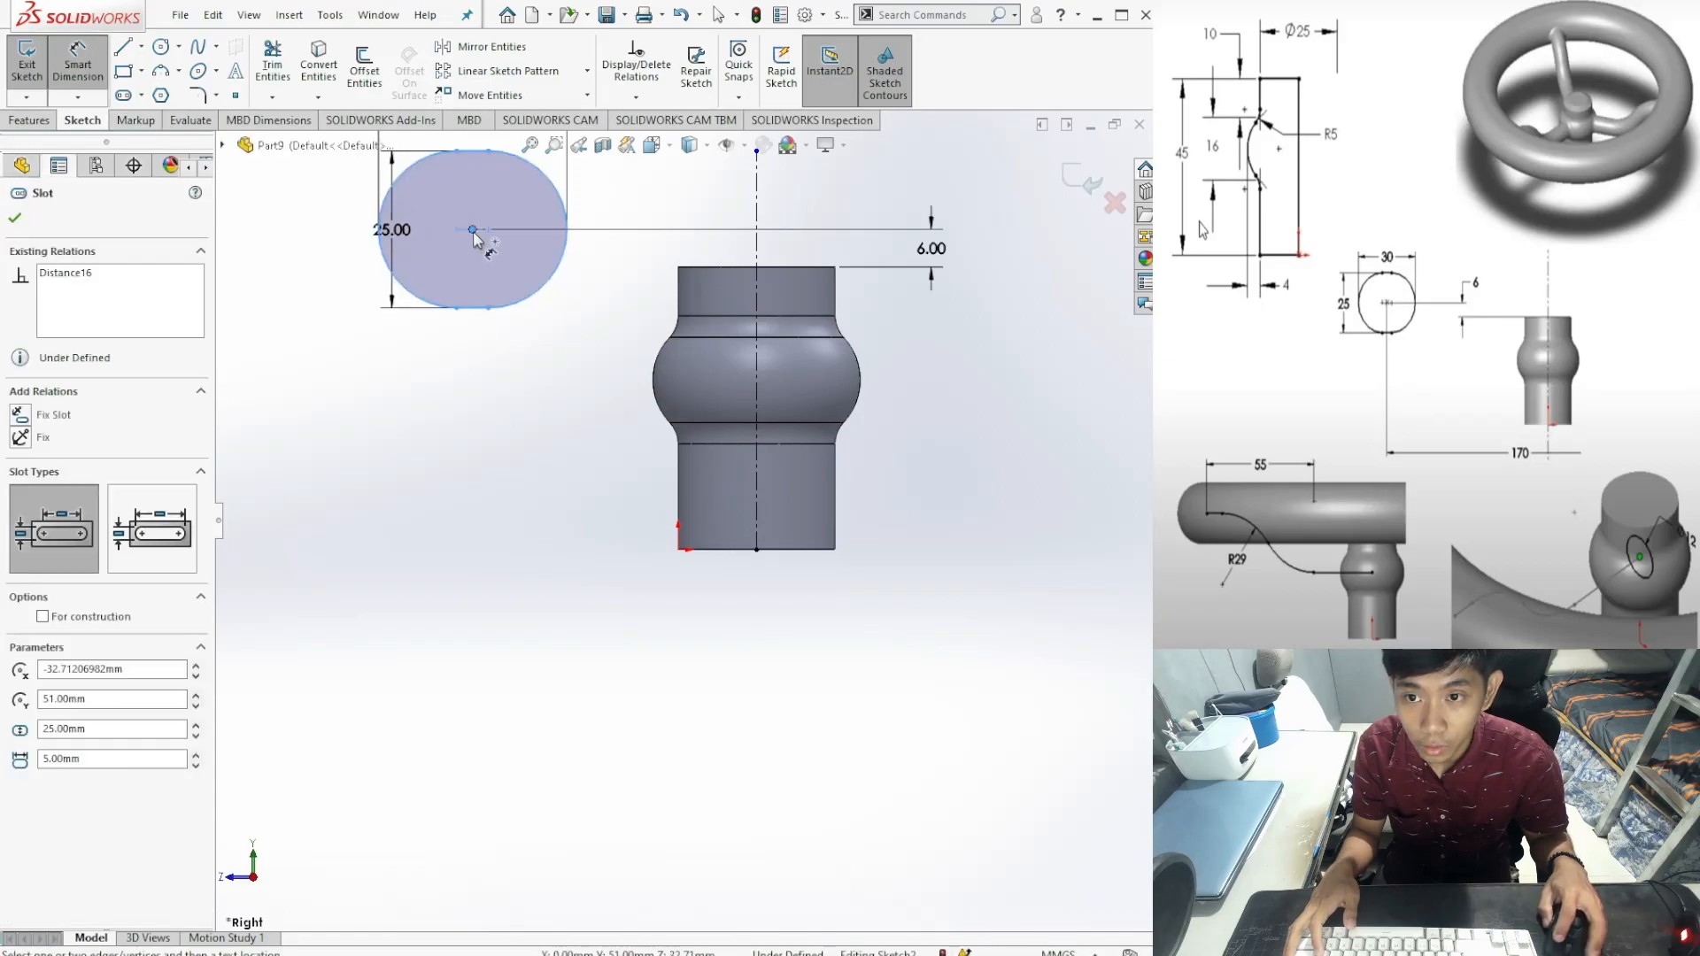
click(757, 512)
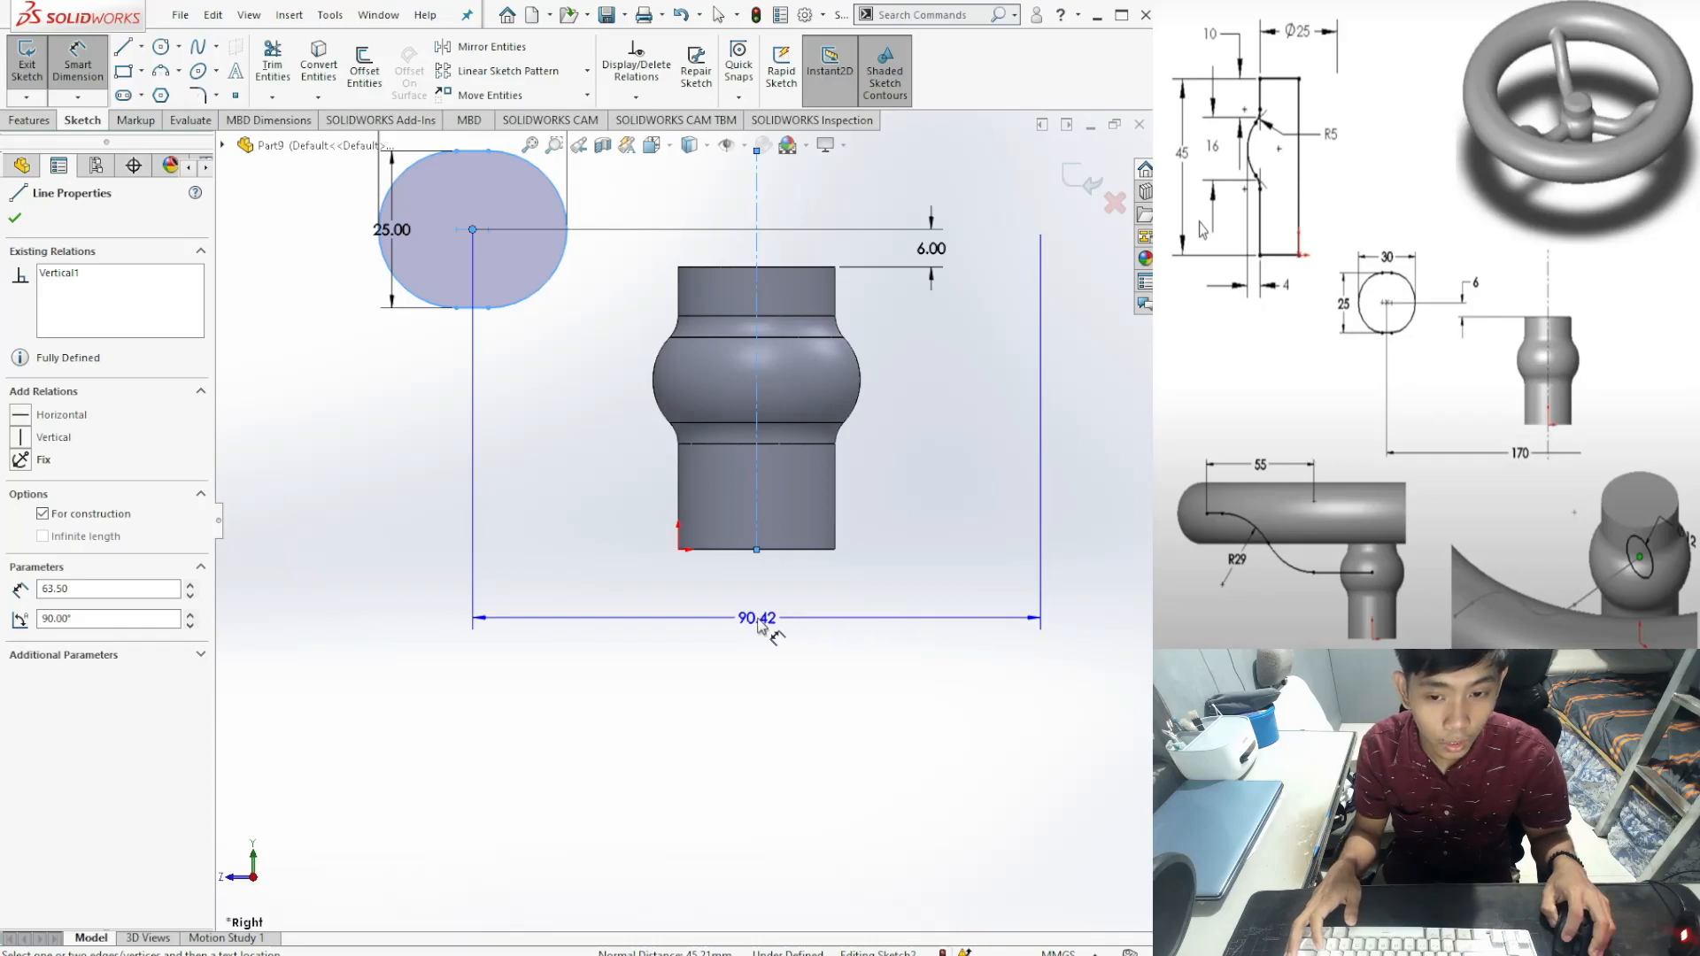
click(809, 623)
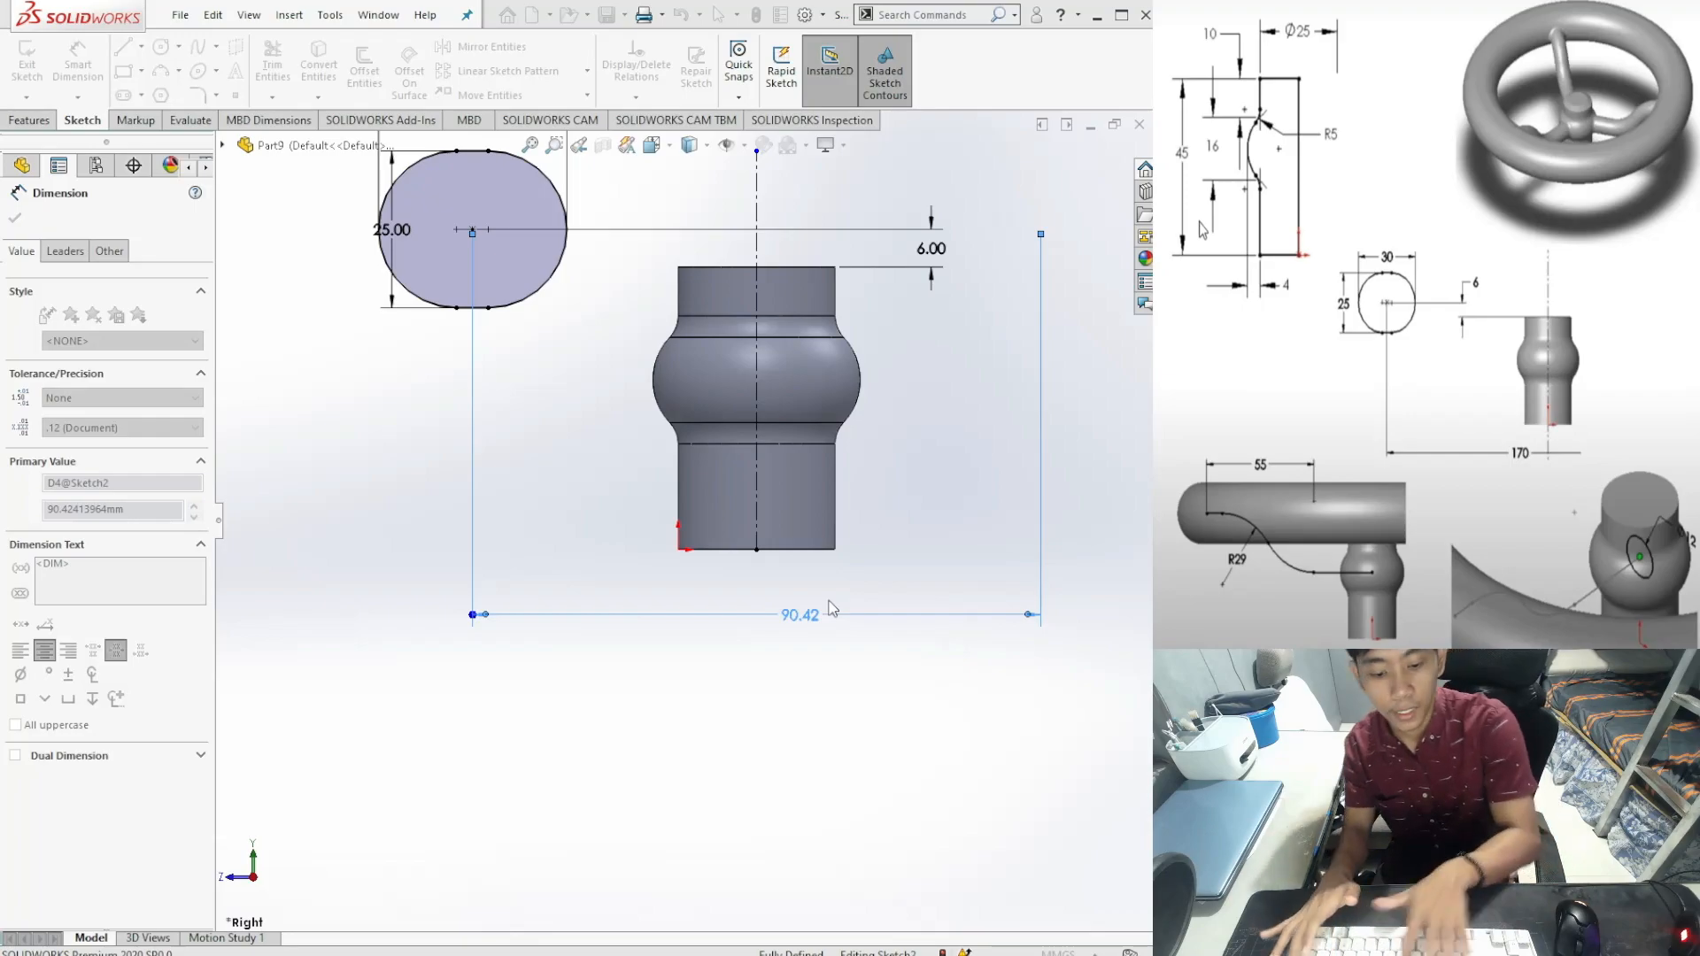
text(170)
key(Return)
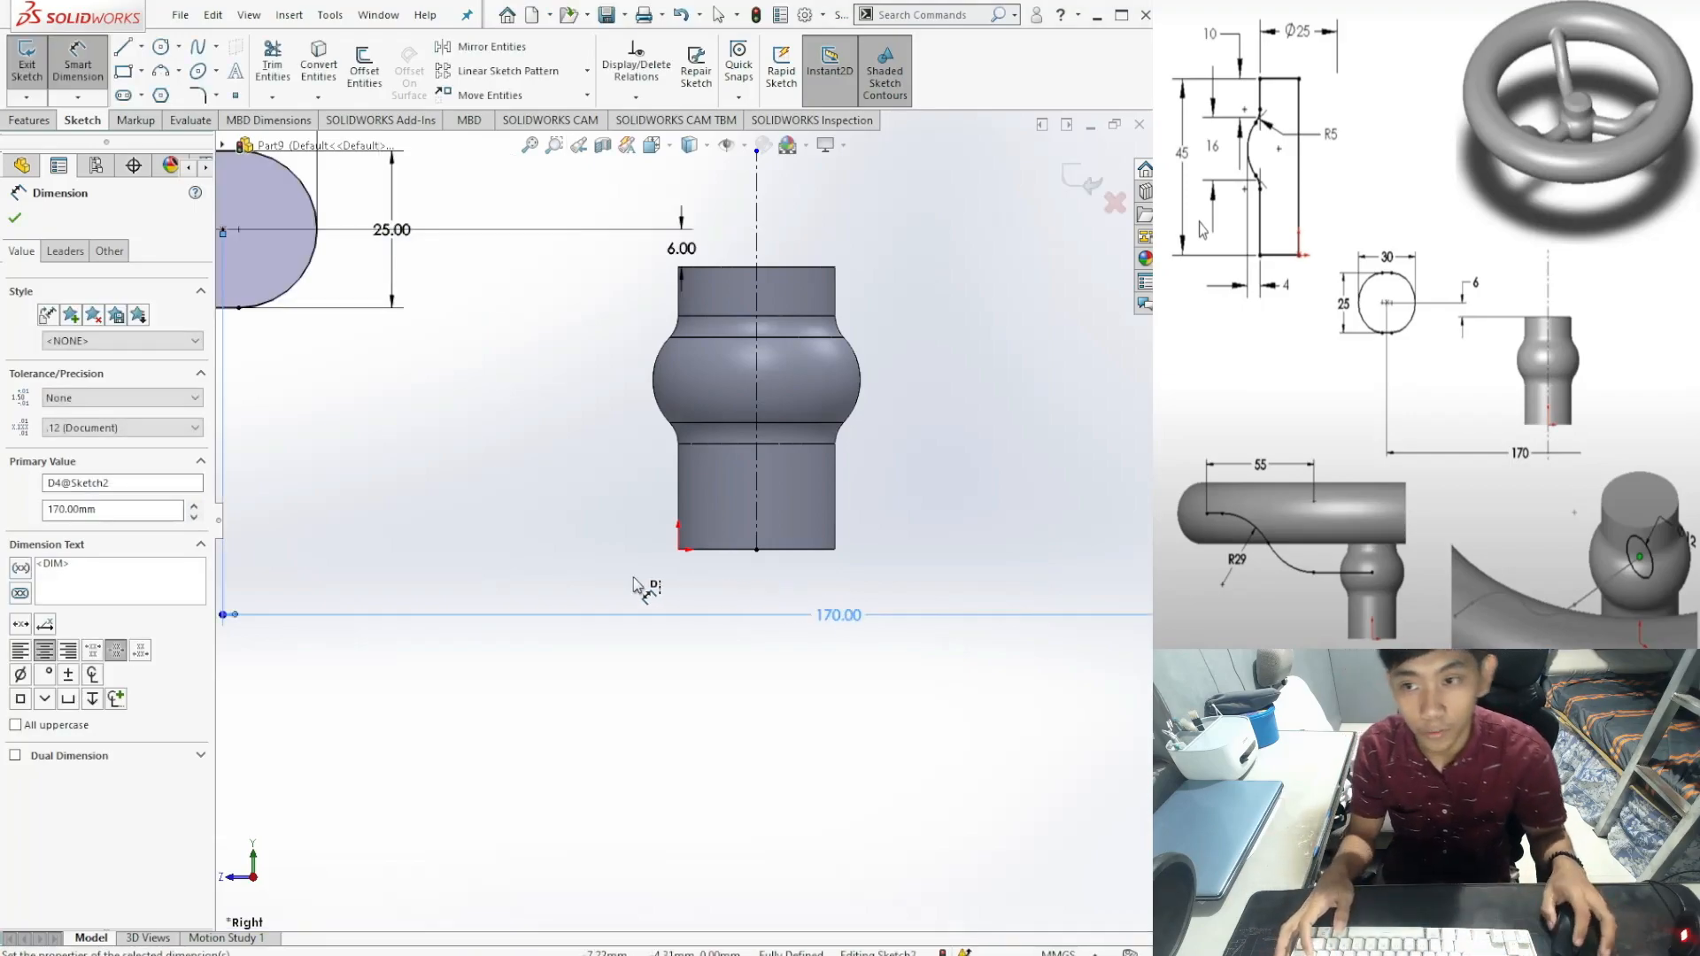
scroll(439, 521, up, 4)
drag(759, 569, 693, 574)
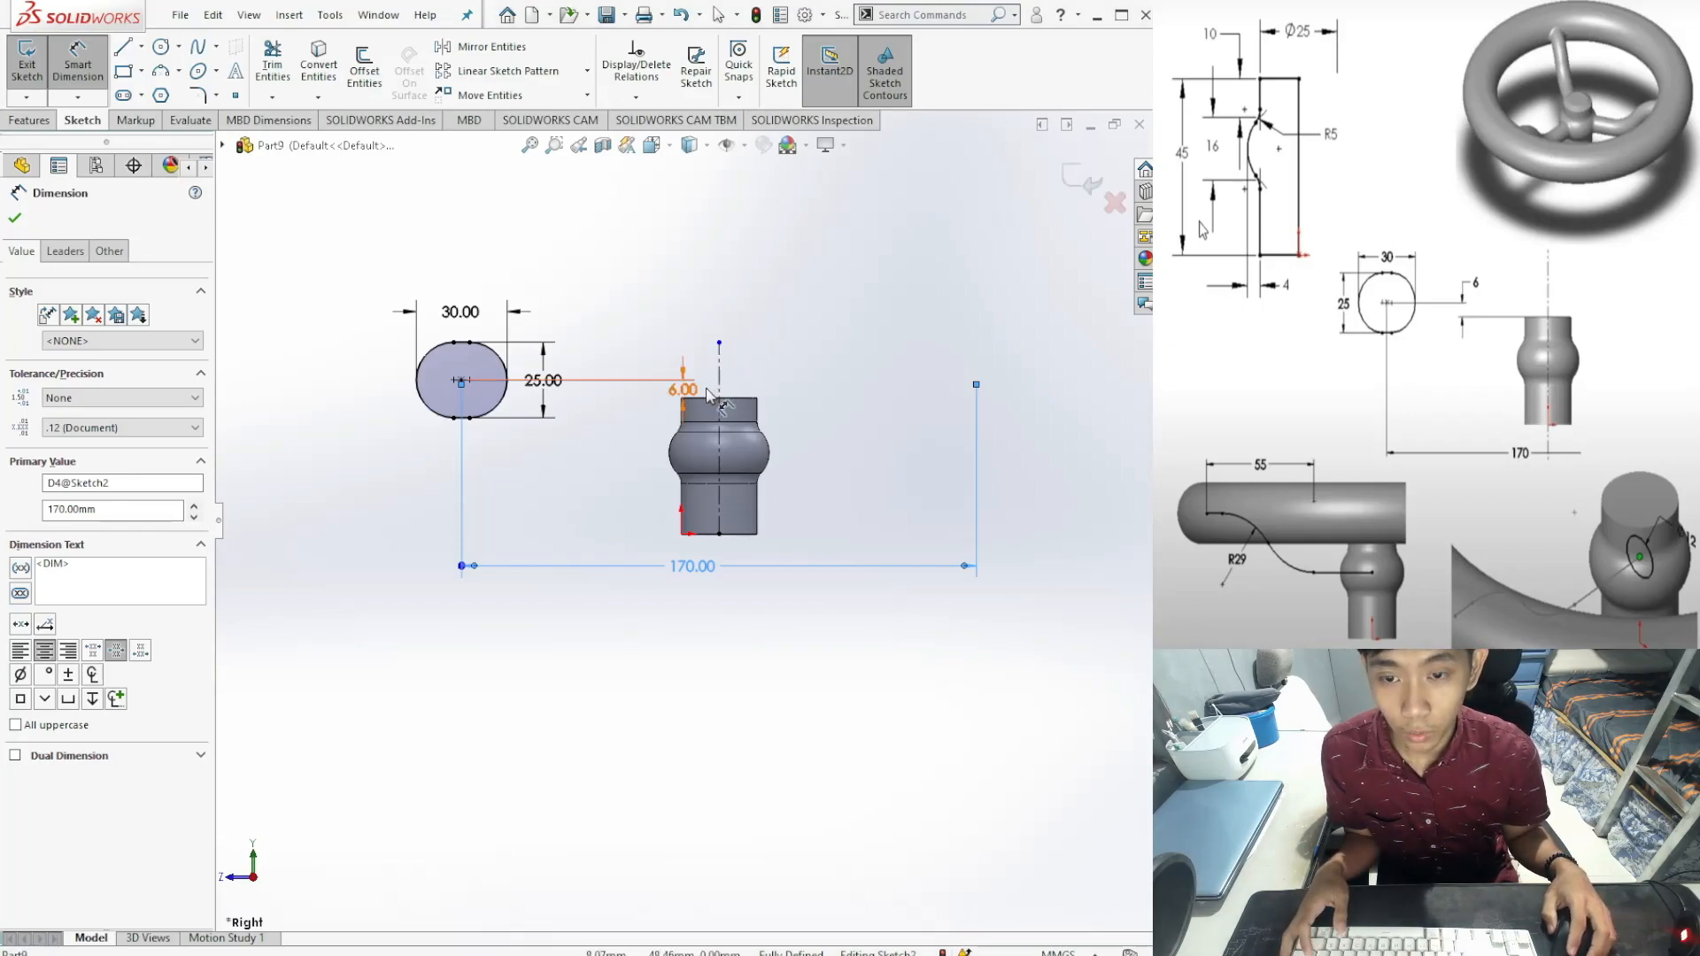
key(Escape)
click(31, 121)
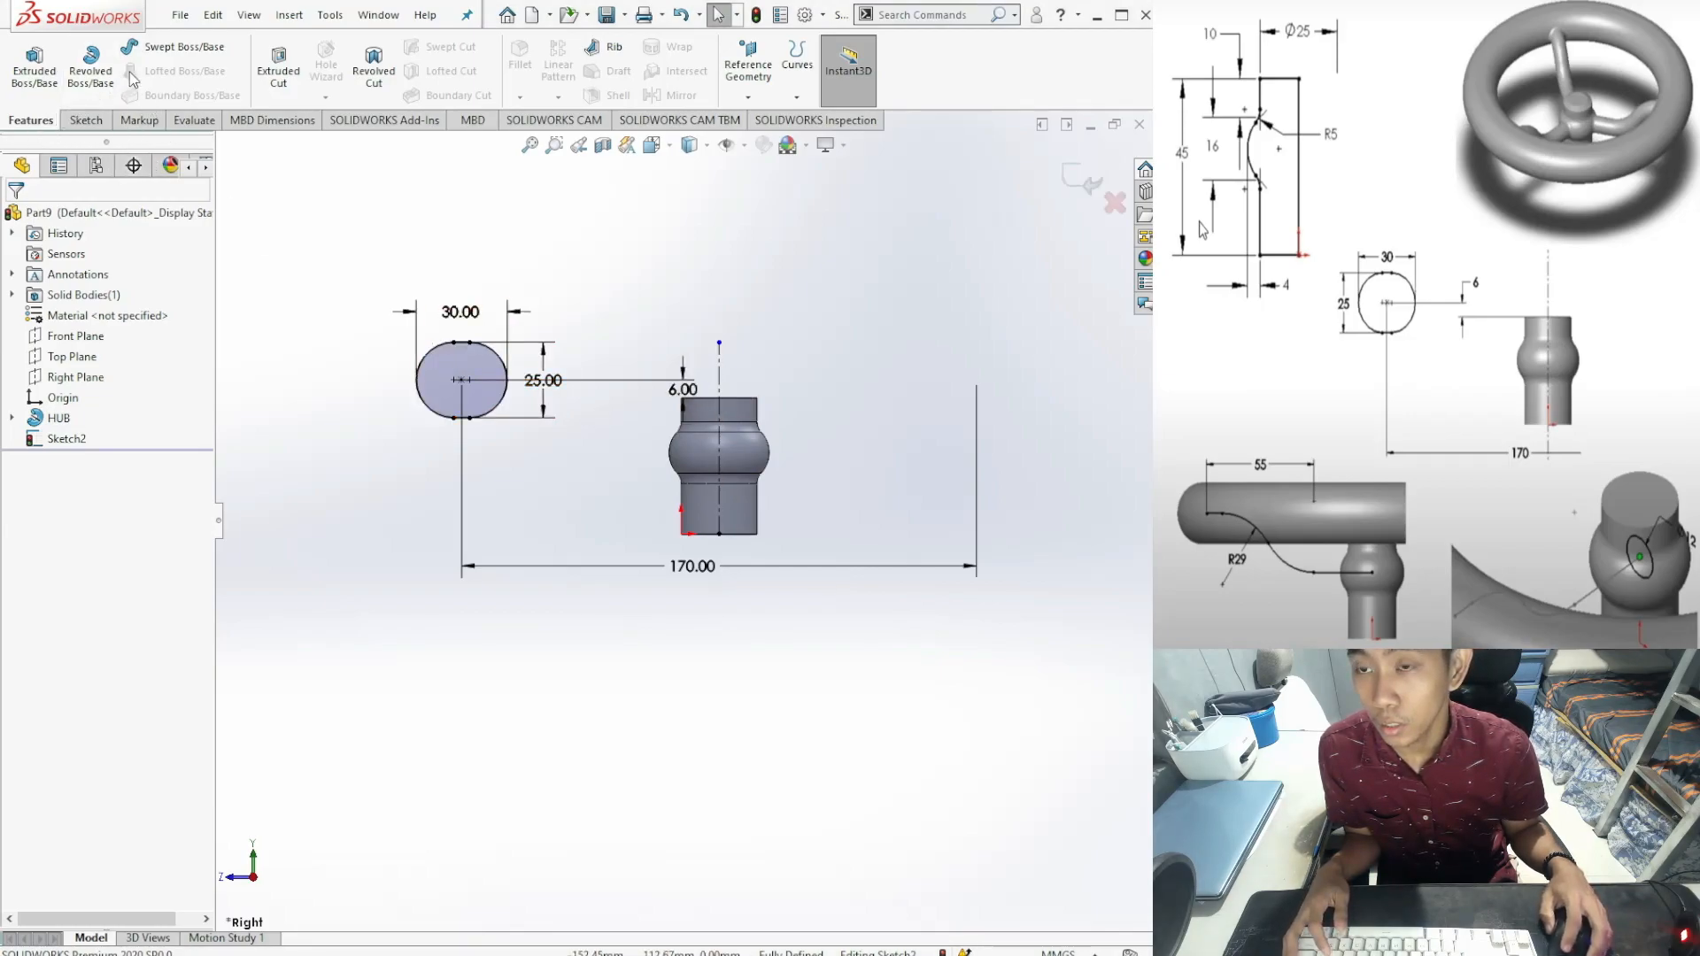
Step: Revolve the slot profile a full 360° about the vertical centerline Line6 to form the rim
click(92, 44)
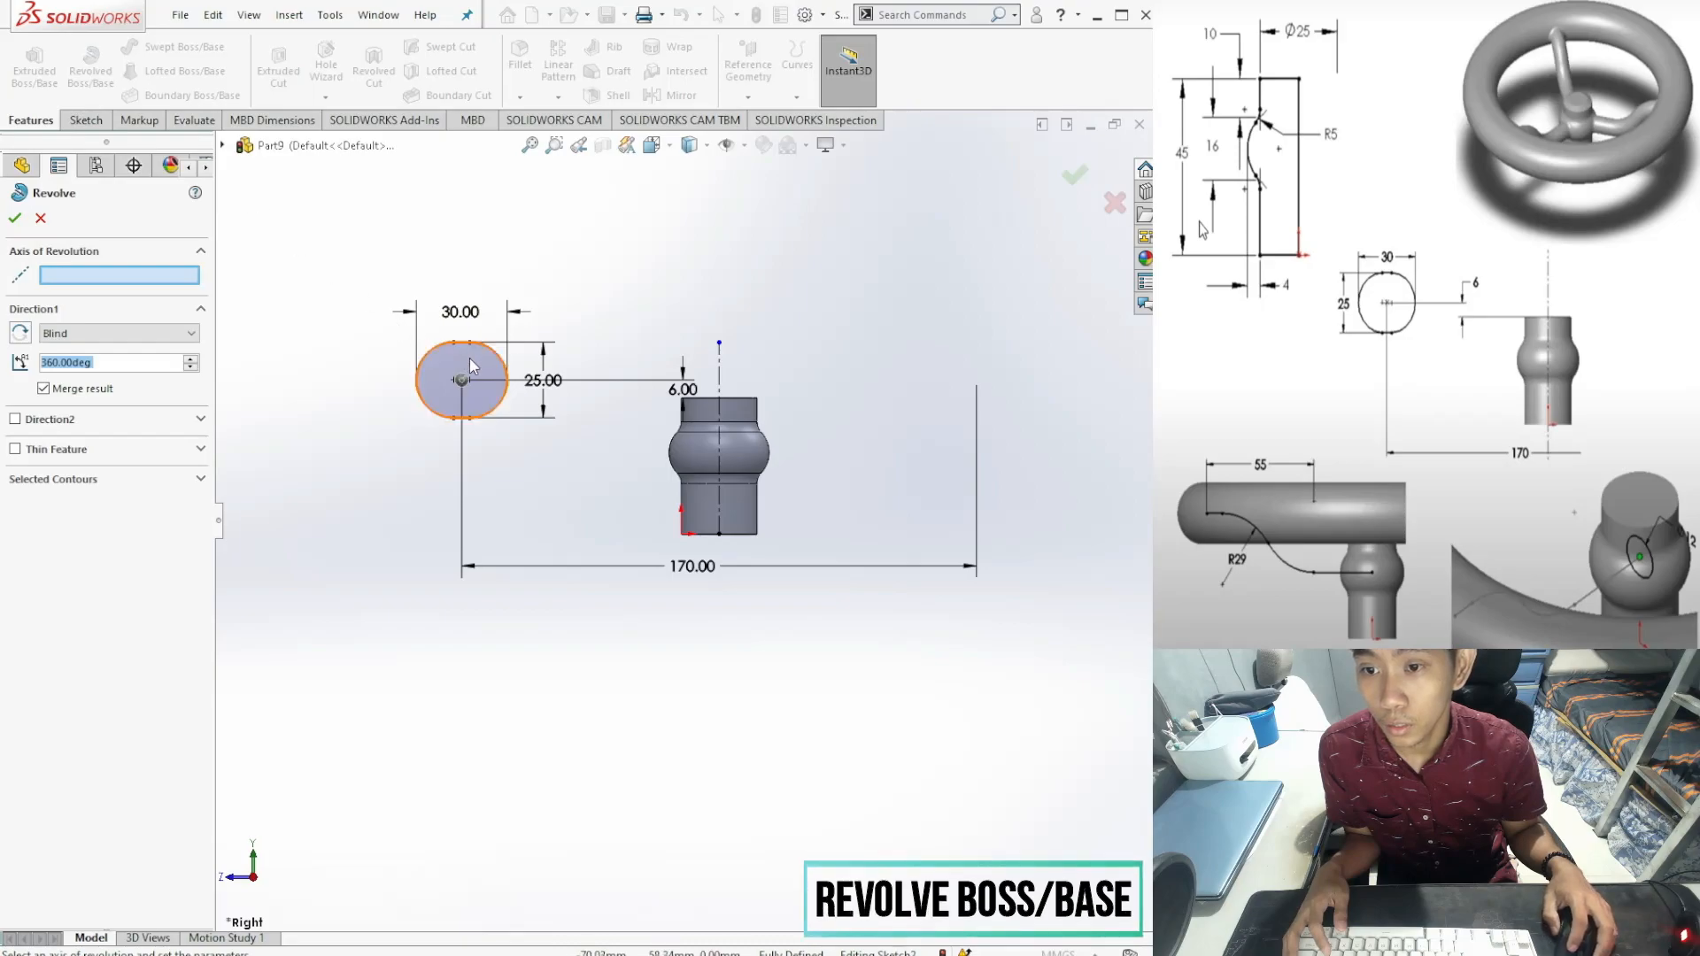
click(116, 278)
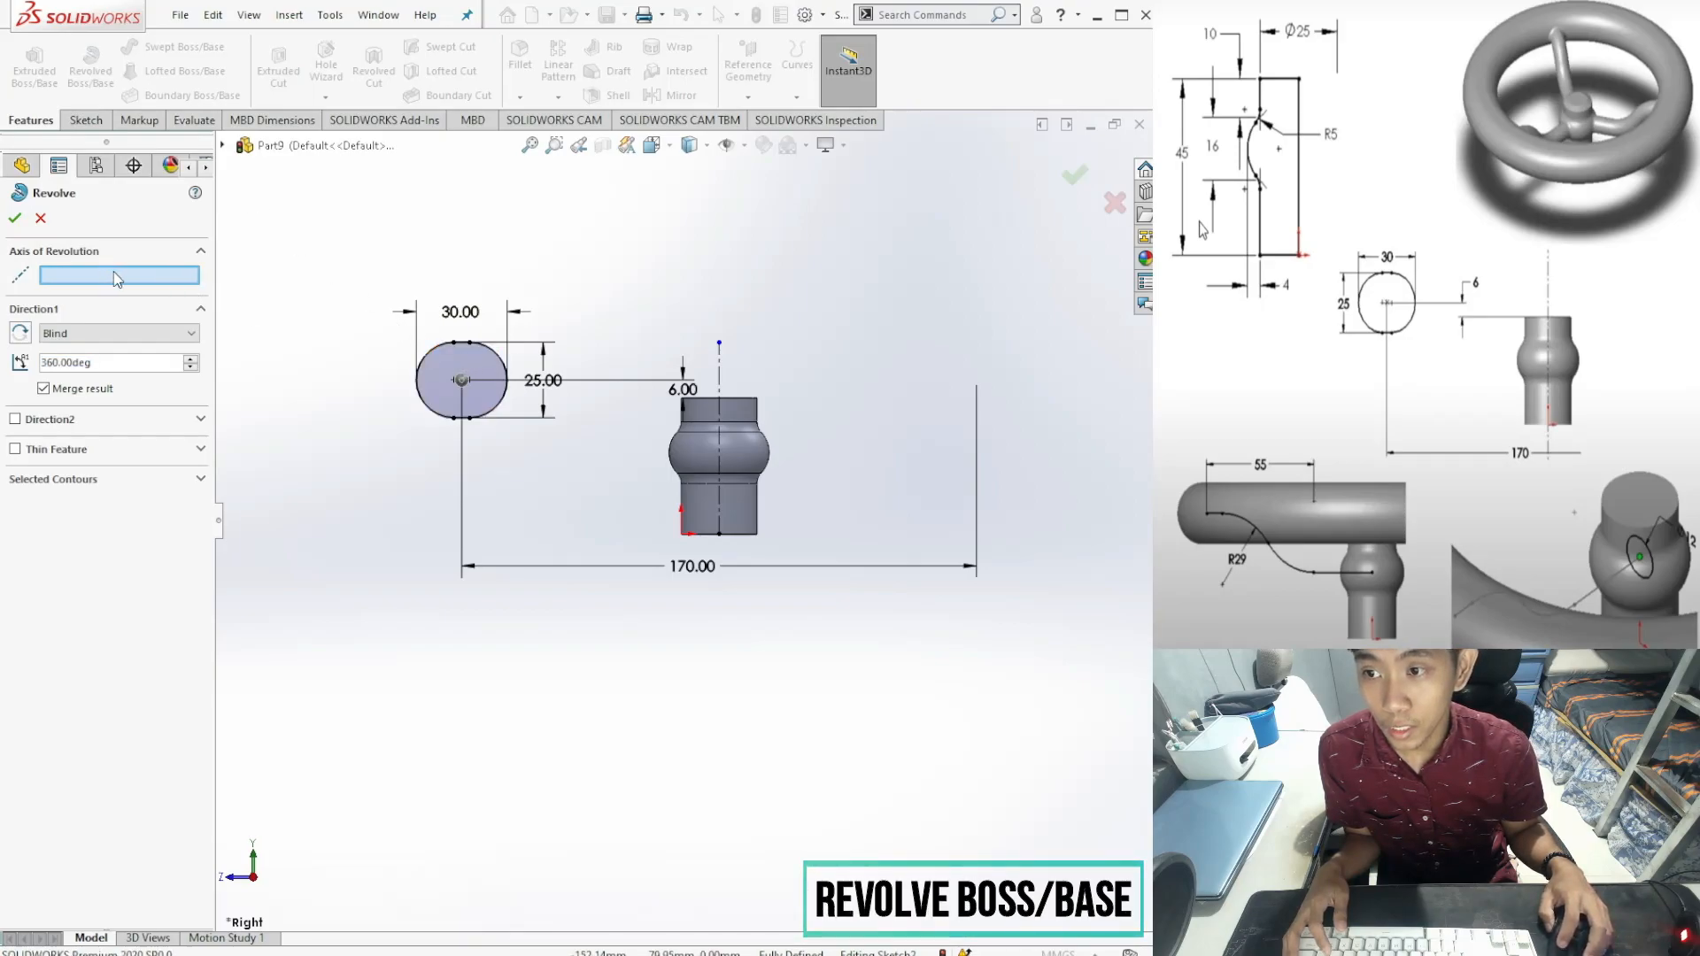
click(720, 368)
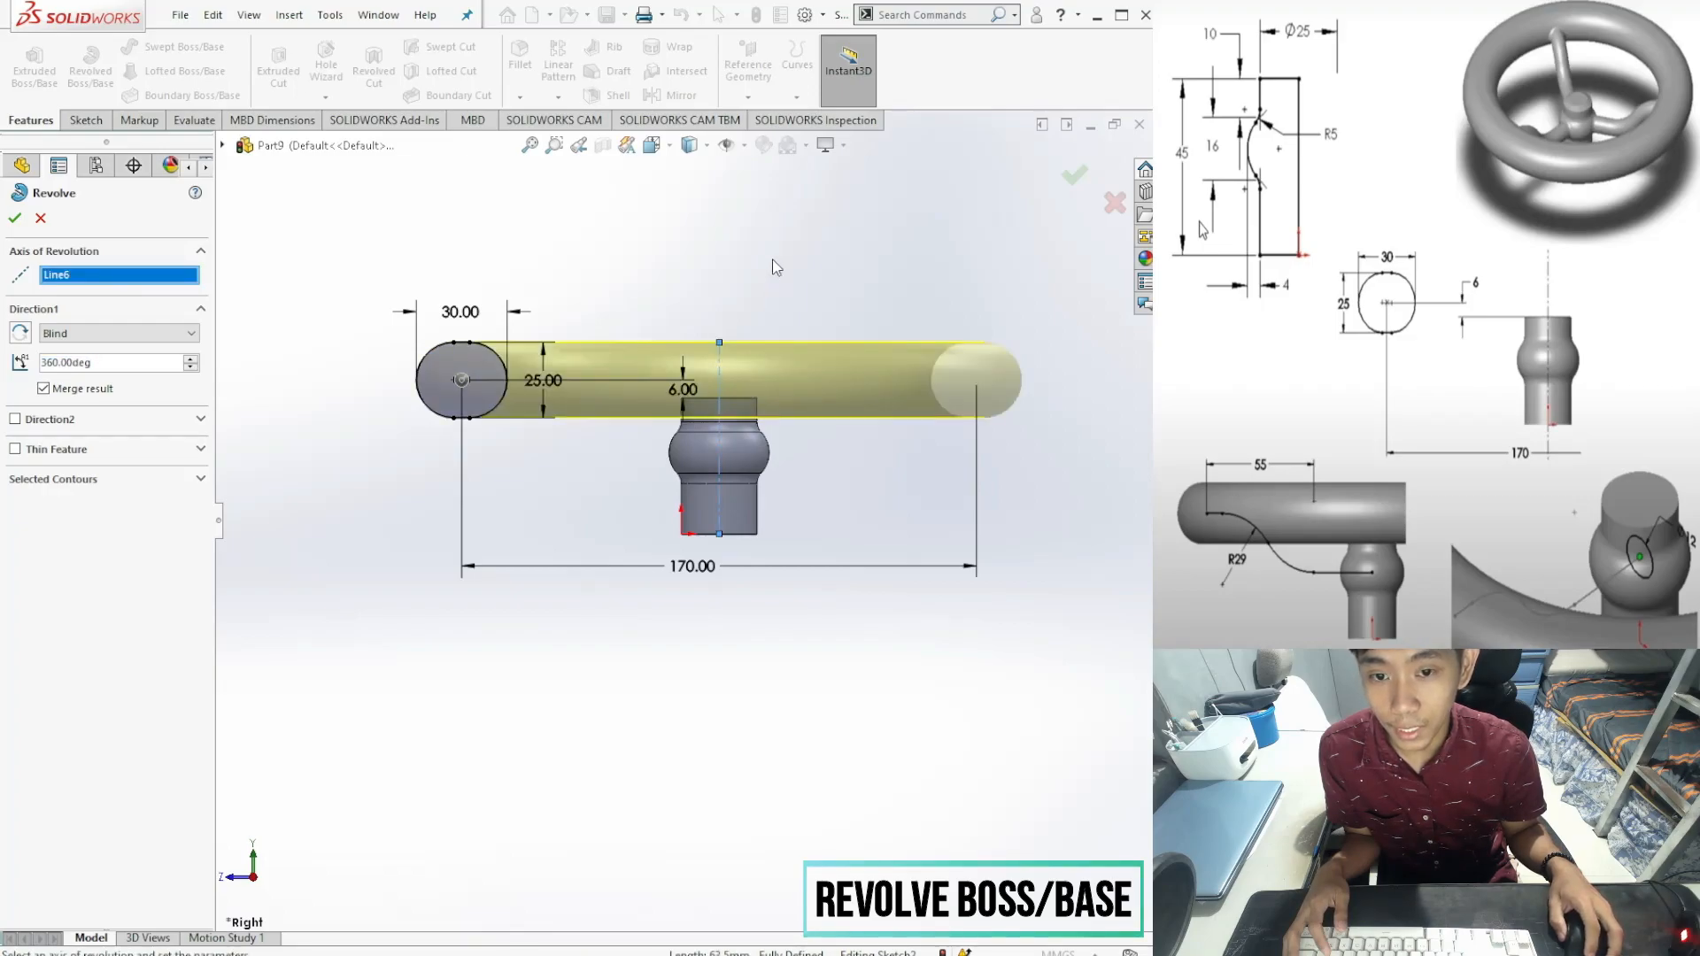
middle_drag(779, 286, 799, 813)
middle_drag(767, 376, 671, 684)
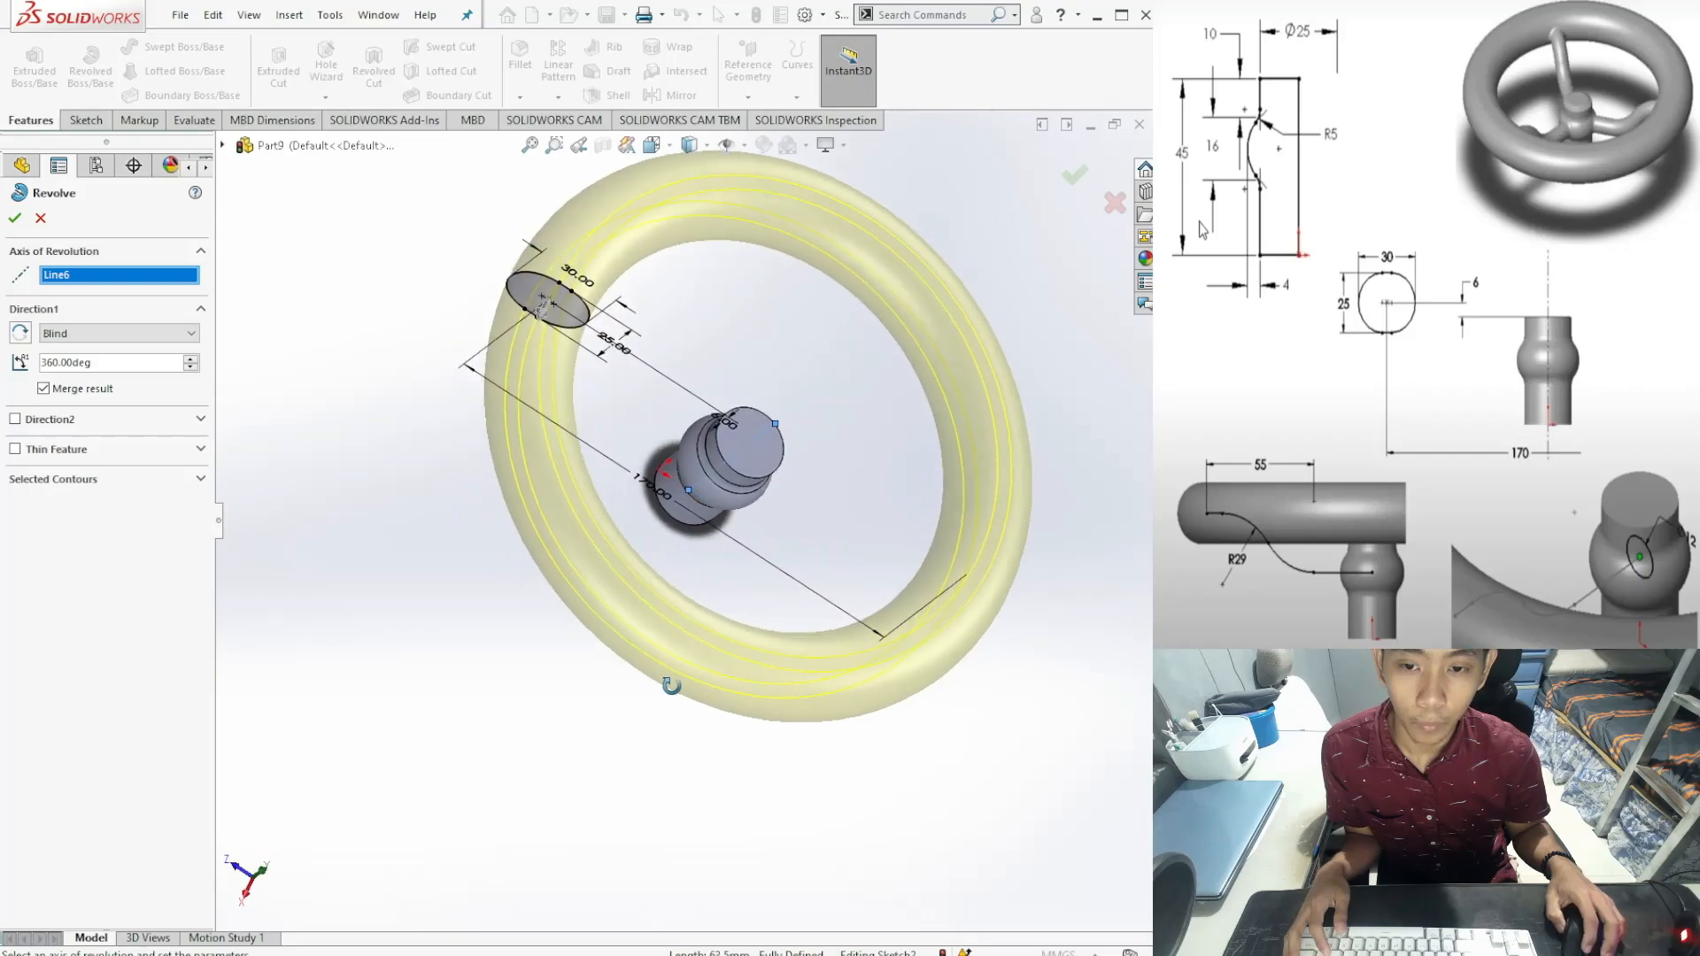
mouse_move(411, 511)
middle_down()
mouse_move(470, 584)
mouse_move(410, 584)
mouse_move(425, 517)
middle_up()
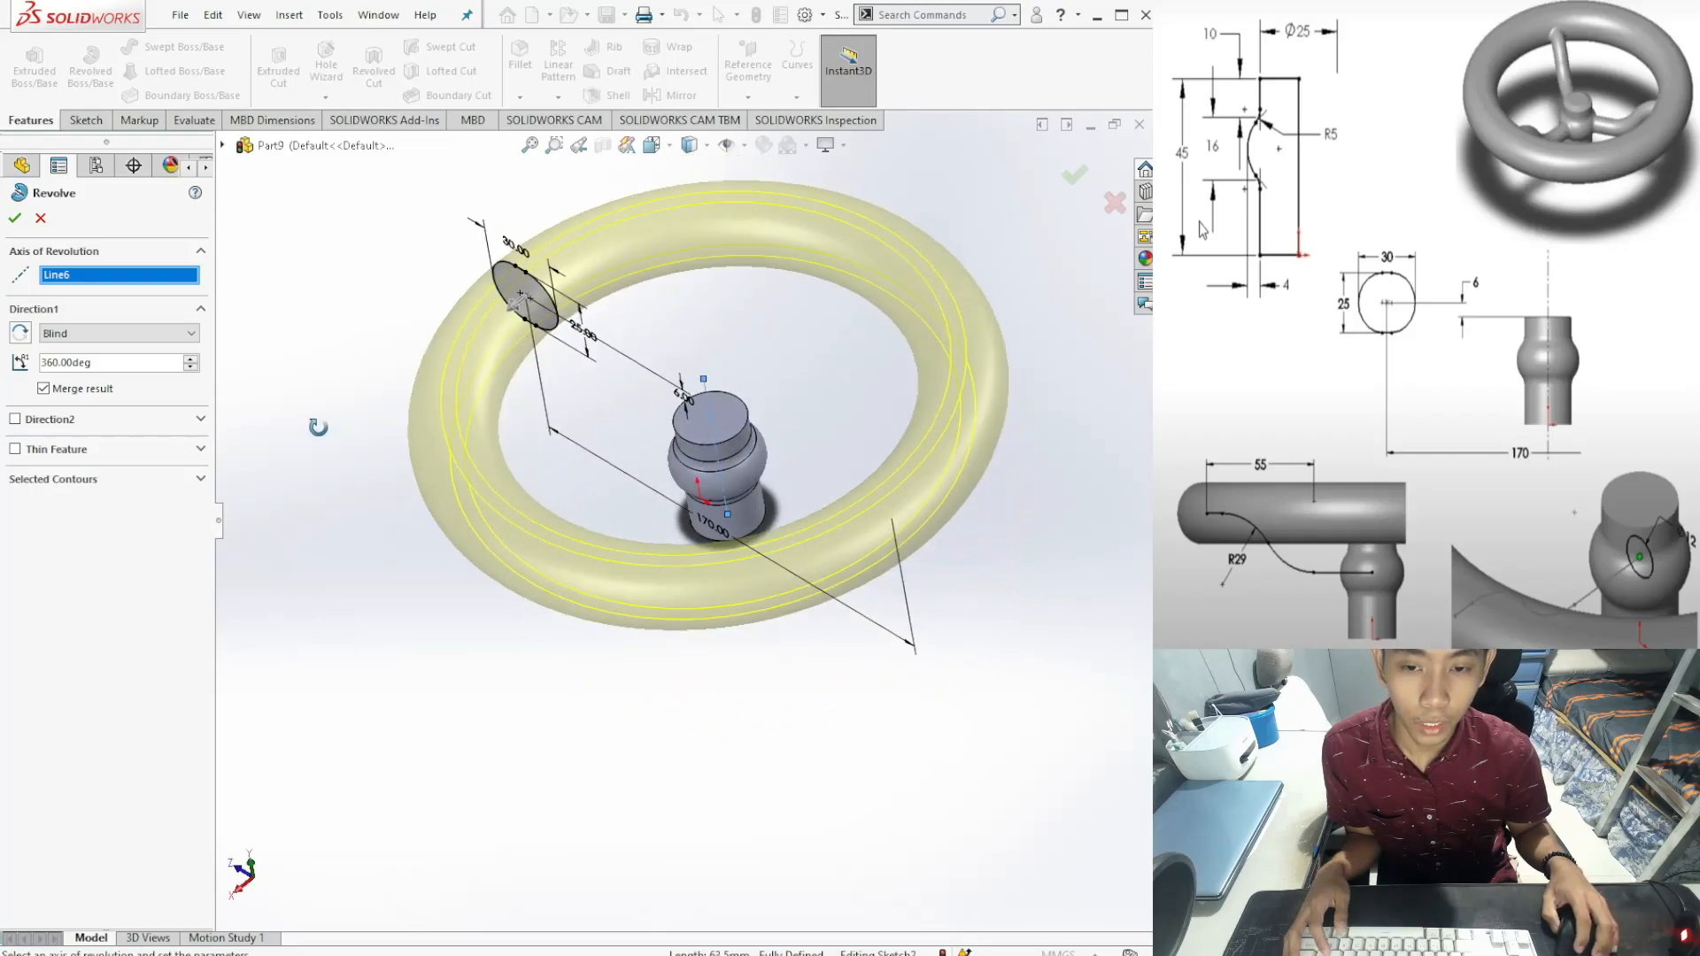
key(ctrl+4)
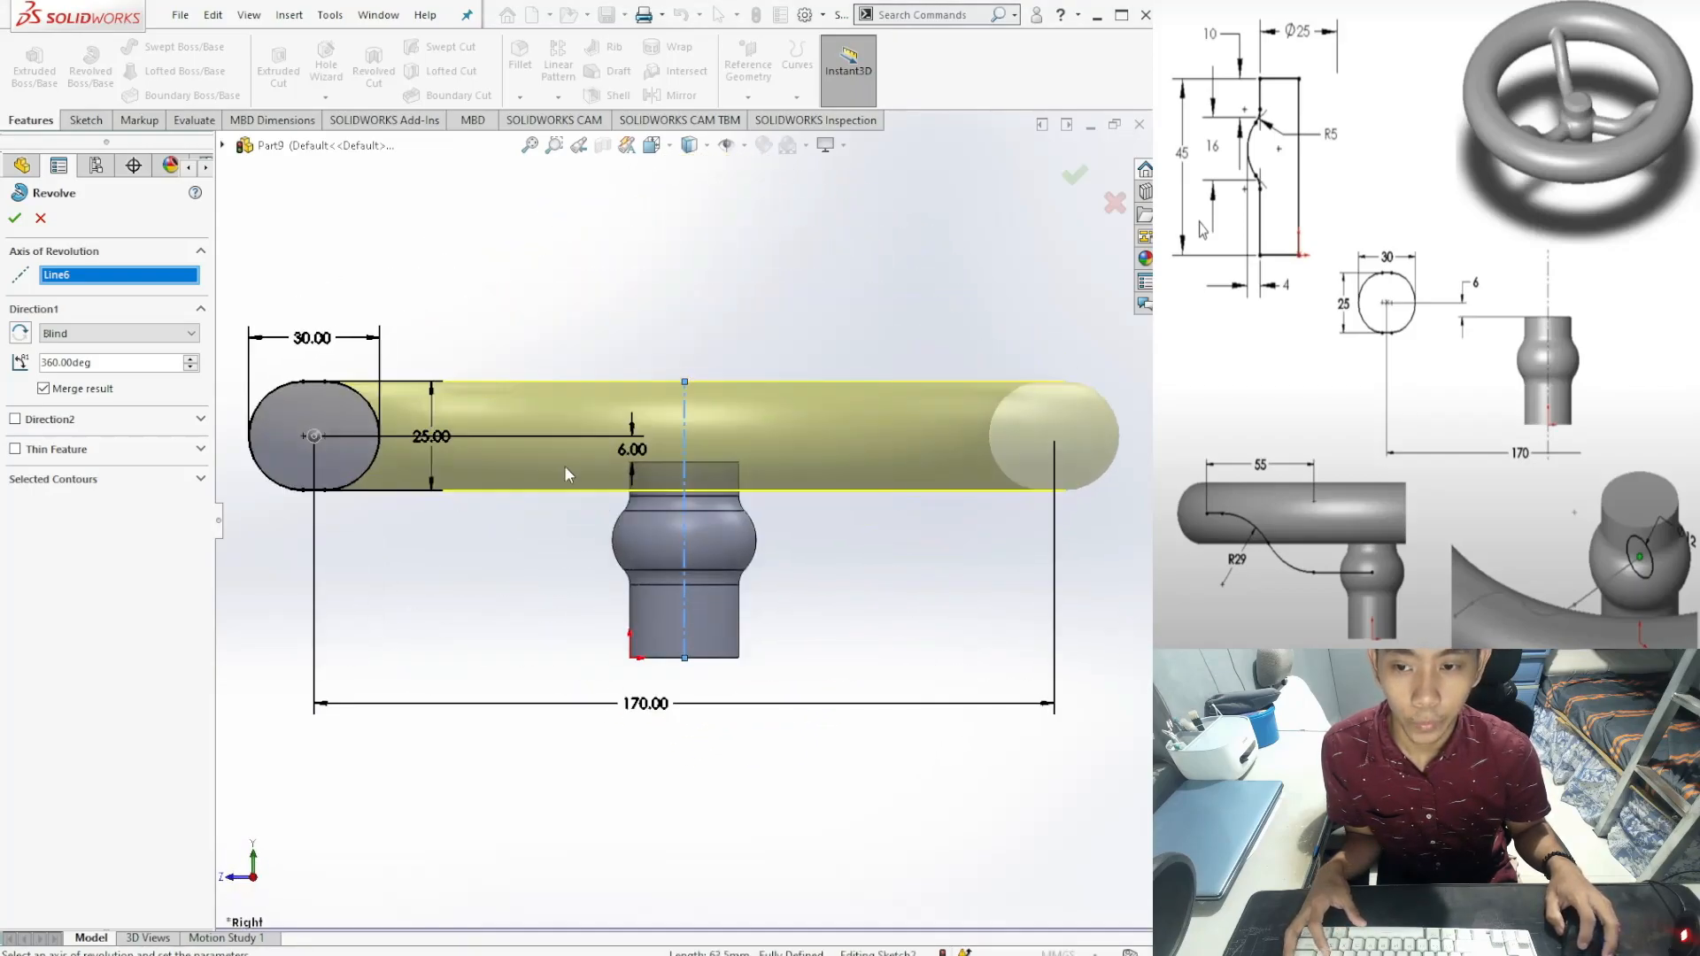
click(15, 219)
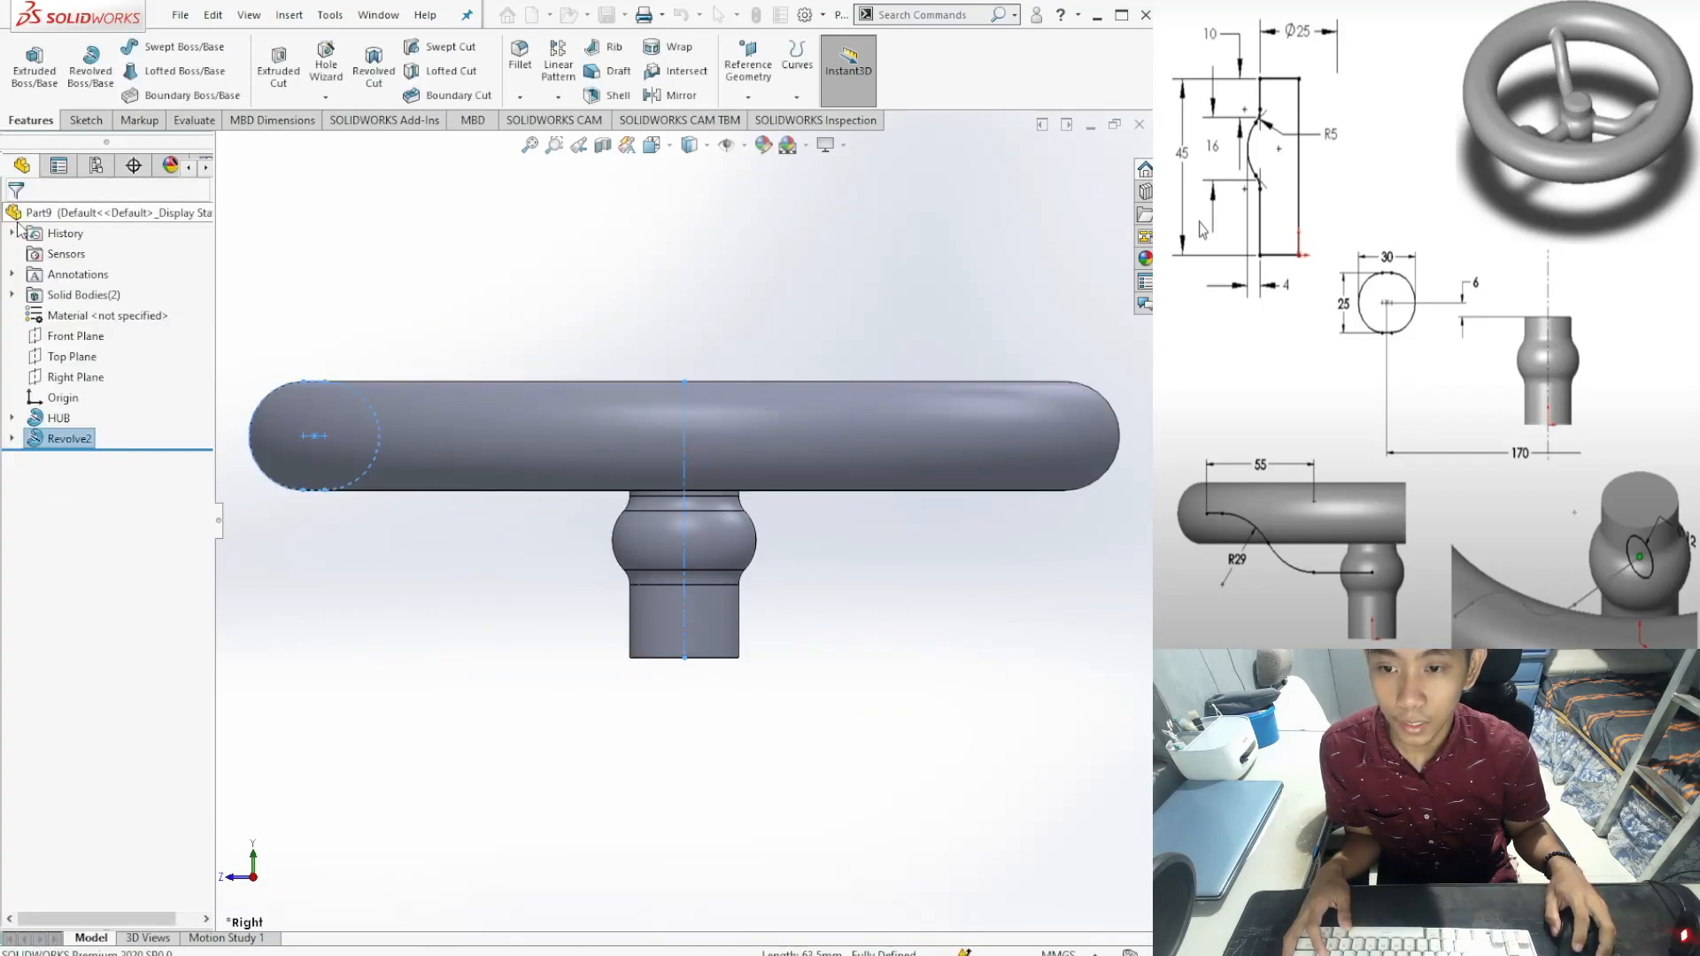
Step: Rename the Revolve2 feature to RIM in the FeatureManager tree
click(446, 659)
mouse_move(554, 588)
middle_down()
mouse_move(551, 705)
mouse_move(486, 730)
mouse_move(436, 676)
mouse_move(463, 645)
mouse_move(482, 463)
mouse_move(521, 409)
mouse_move(763, 626)
middle_up()
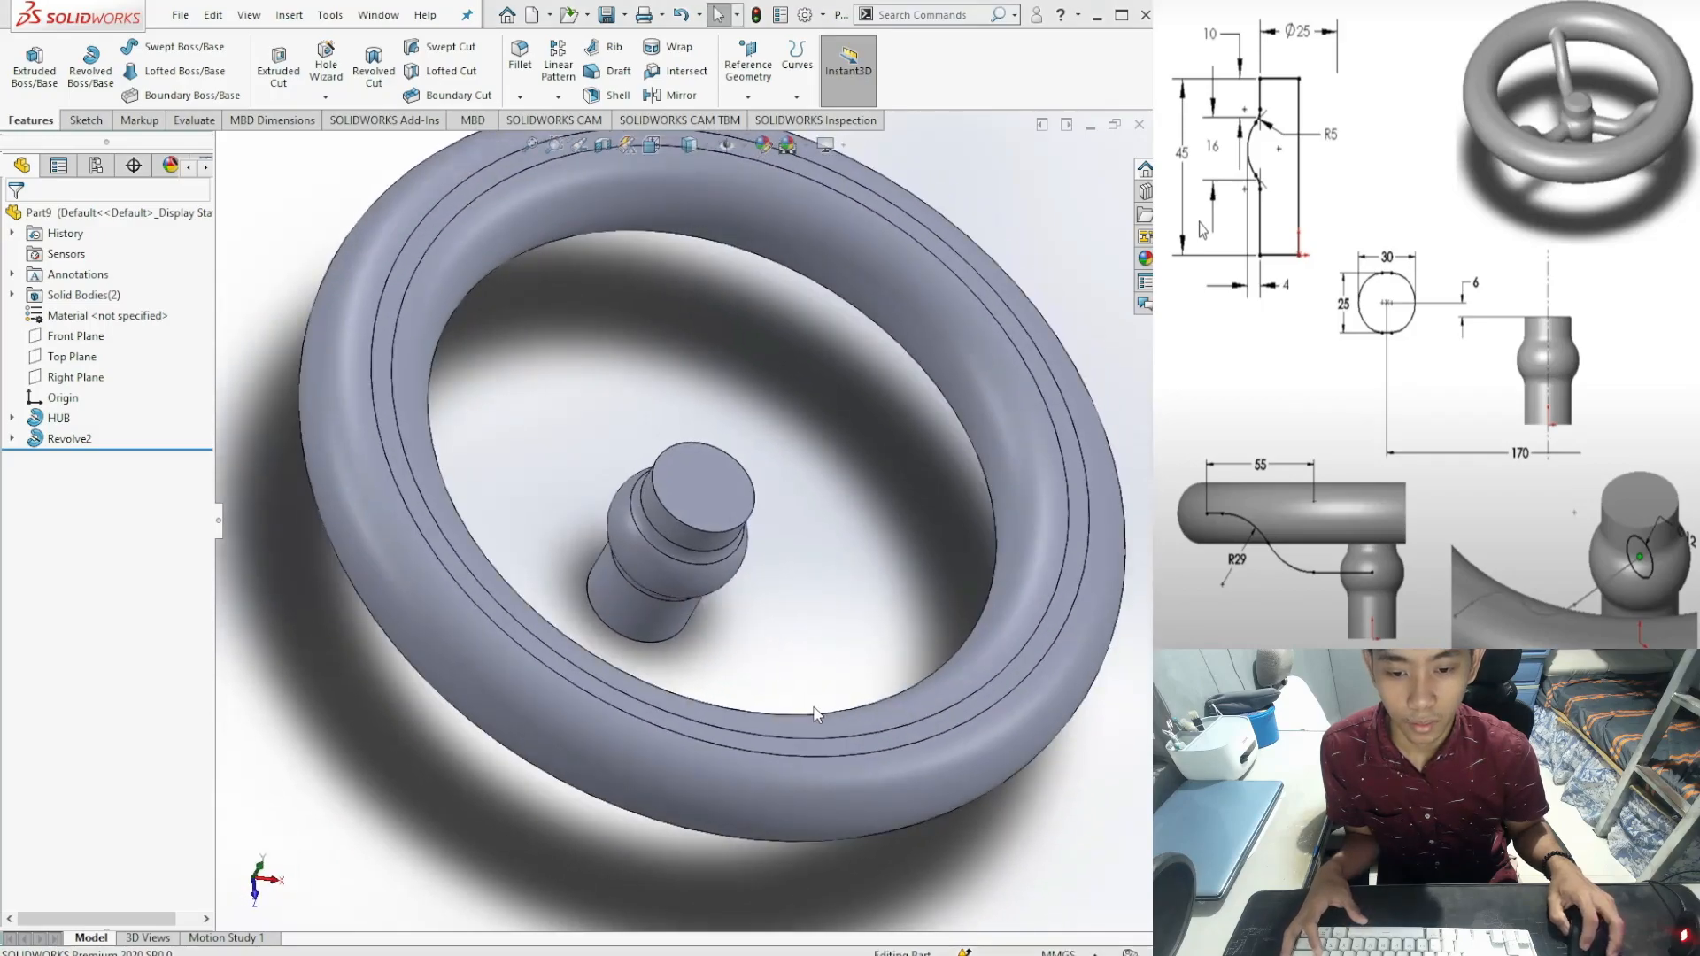
key(ctrl+1)
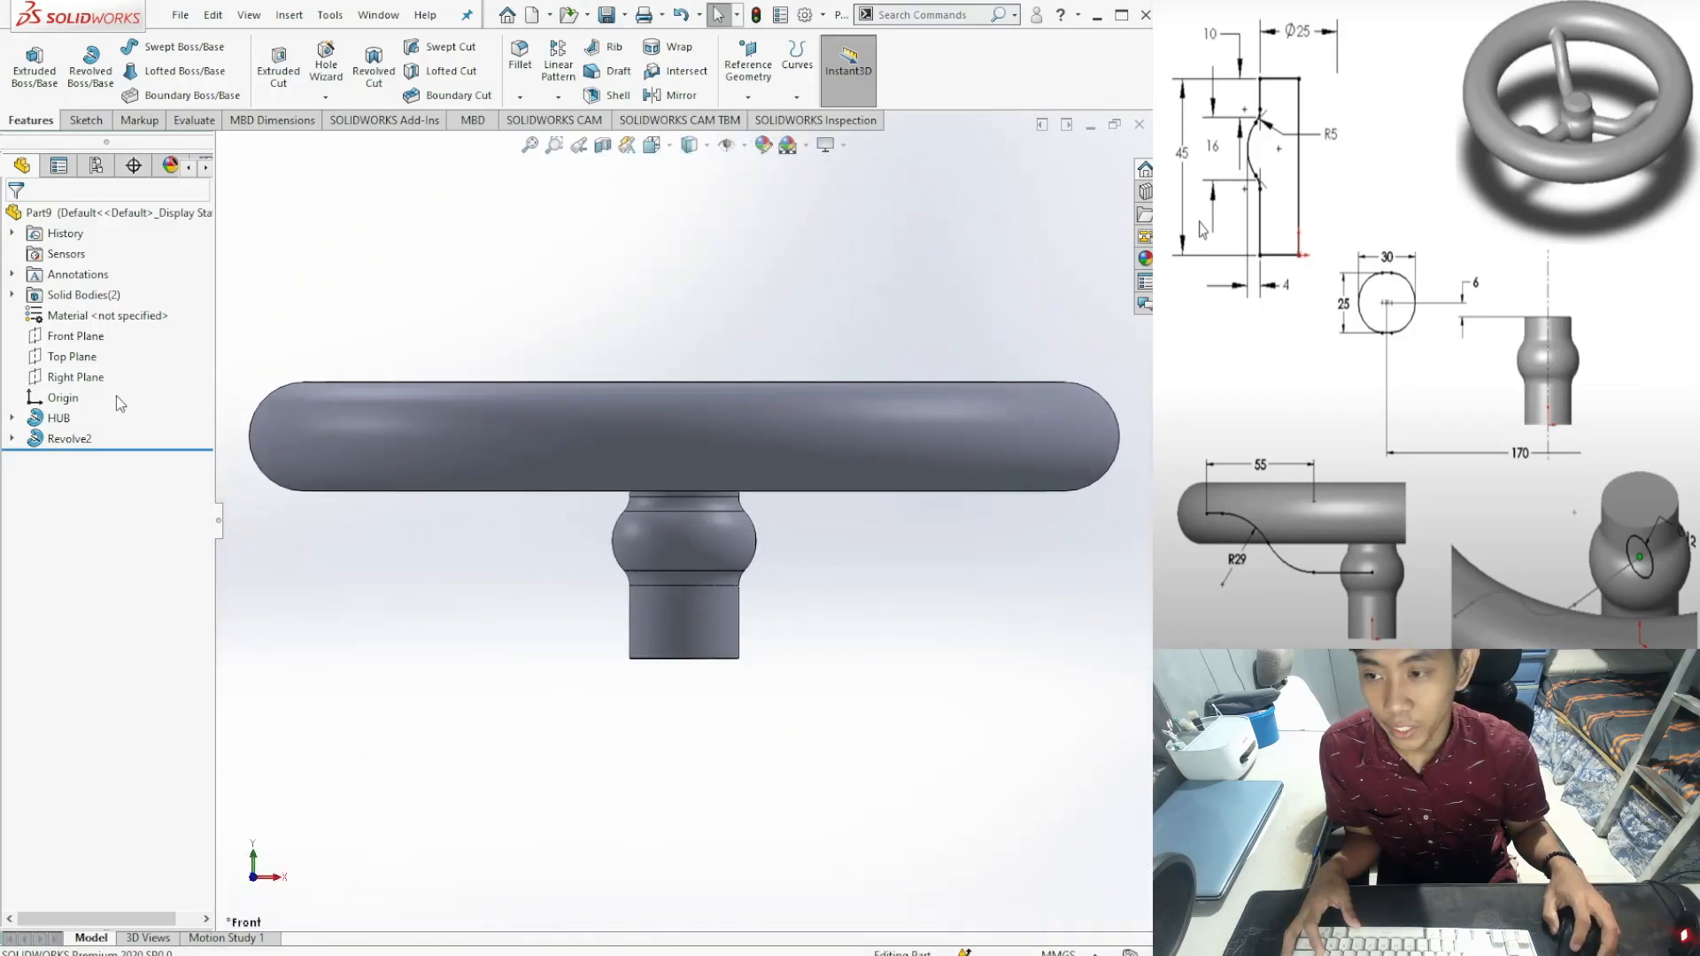
click(78, 441)
key(F2)
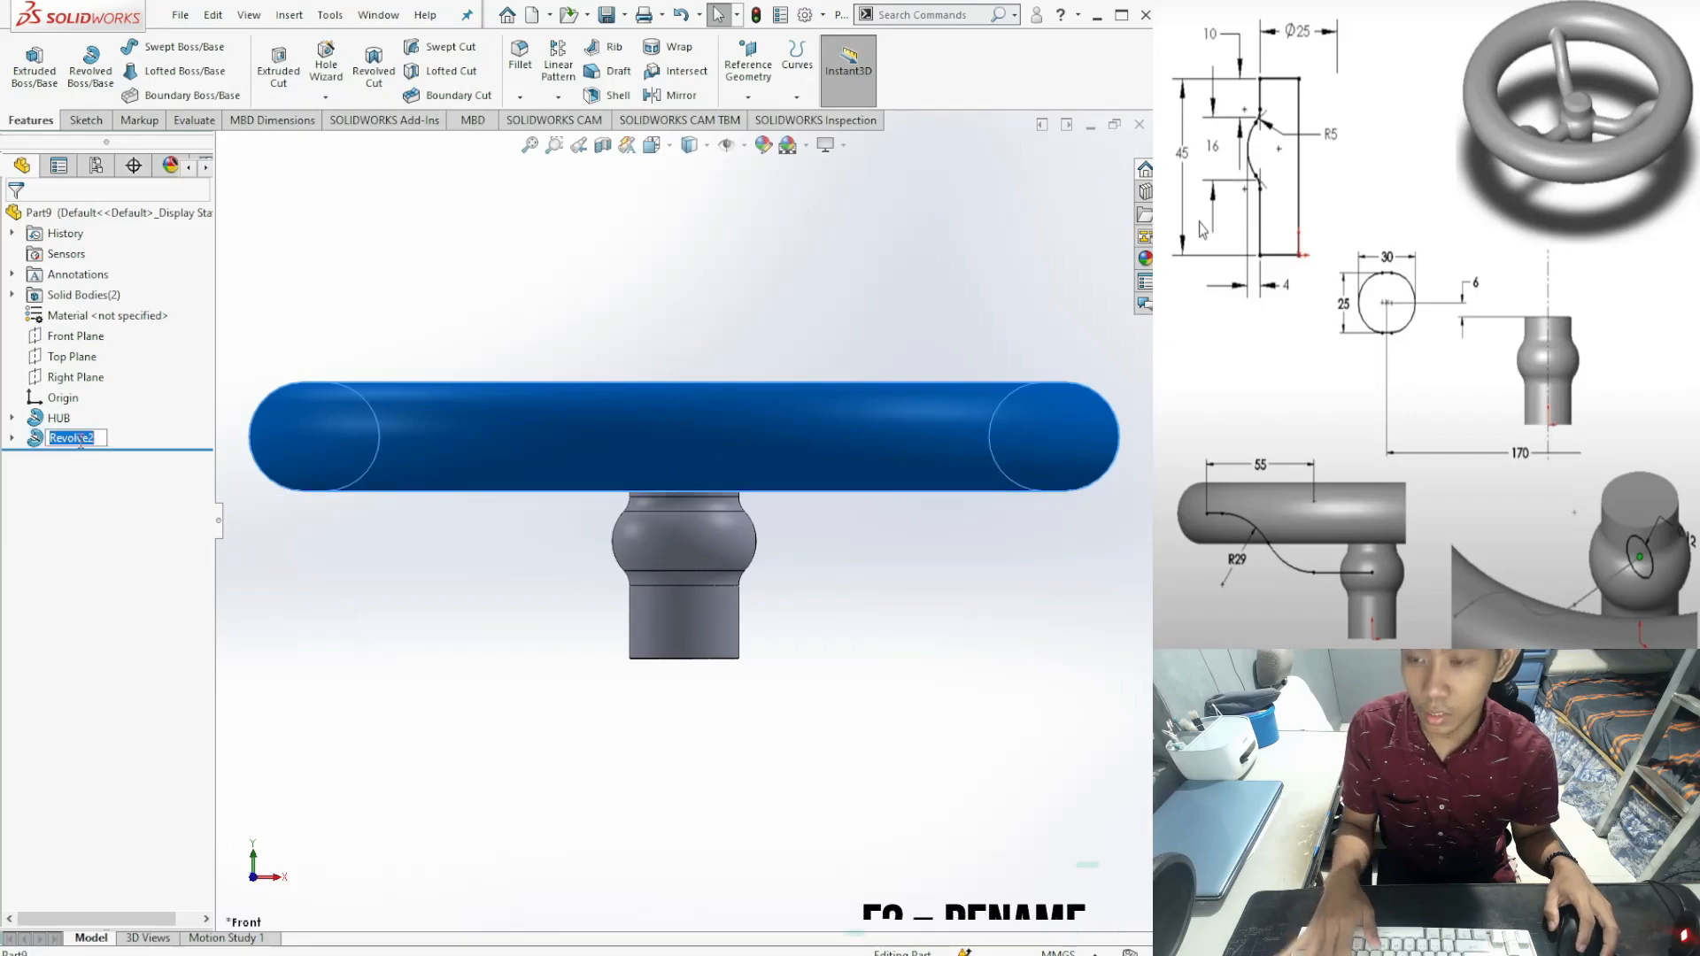
text(R)
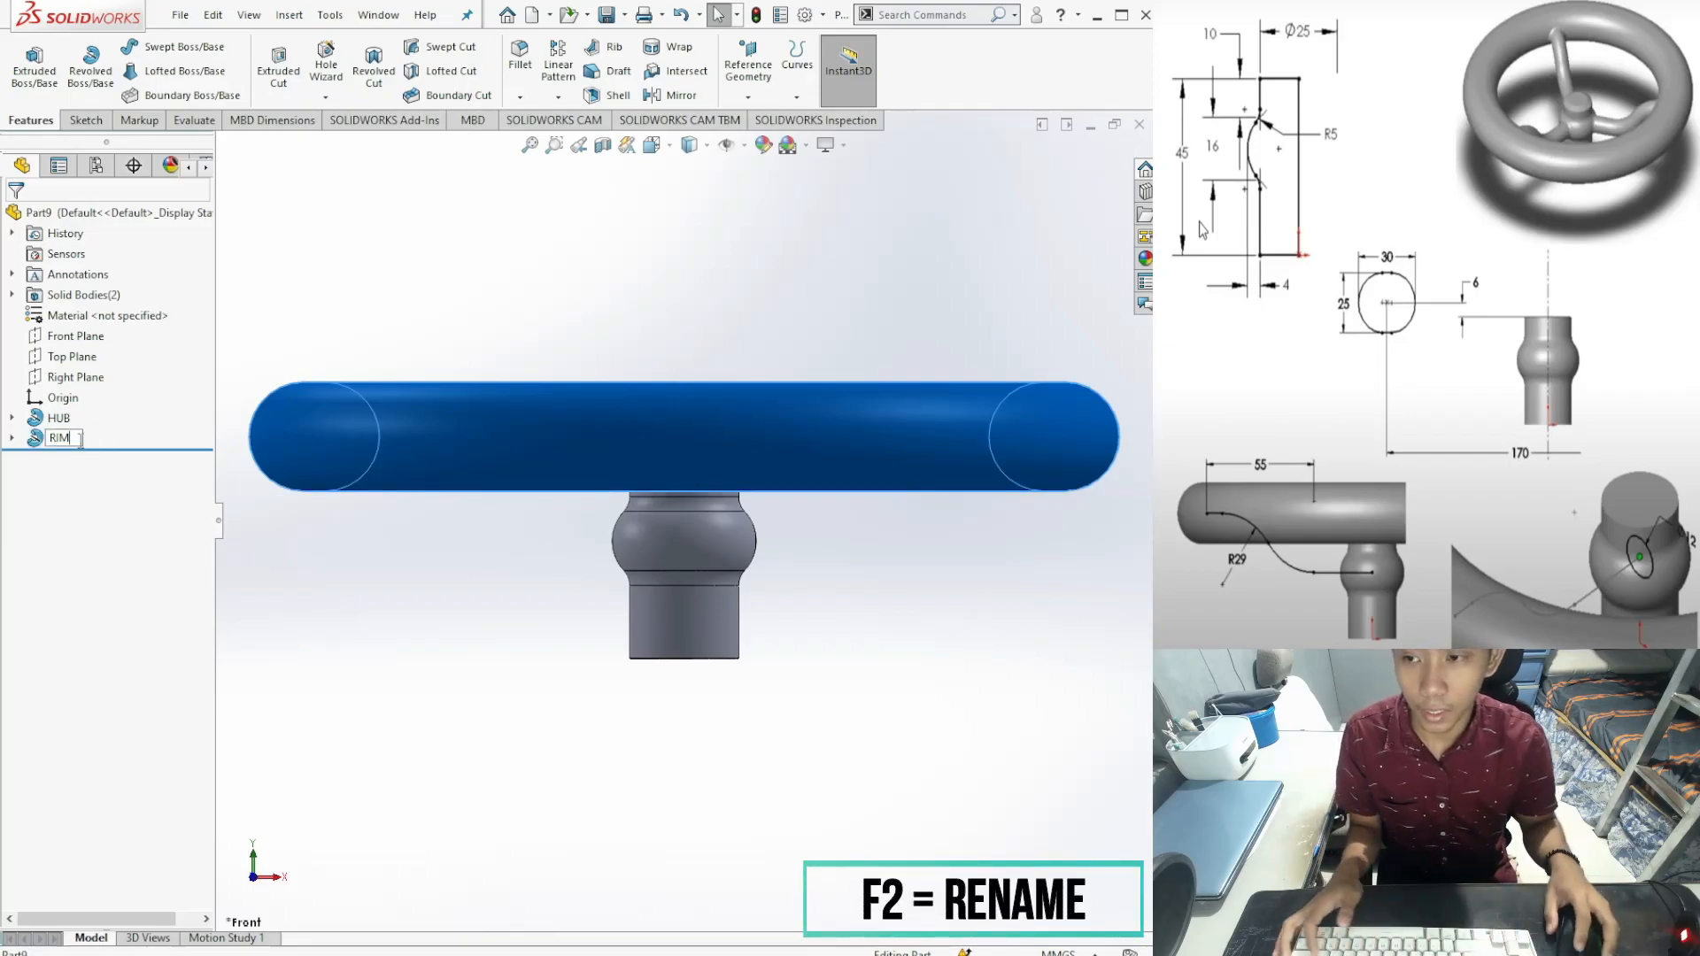
text(IM)
key(Return)
Step: Show the model from the Right view with Hidden Lines Visible display style
mouse_move(486, 549)
middle_down()
mouse_move(526, 724)
mouse_move(494, 577)
middle_up()
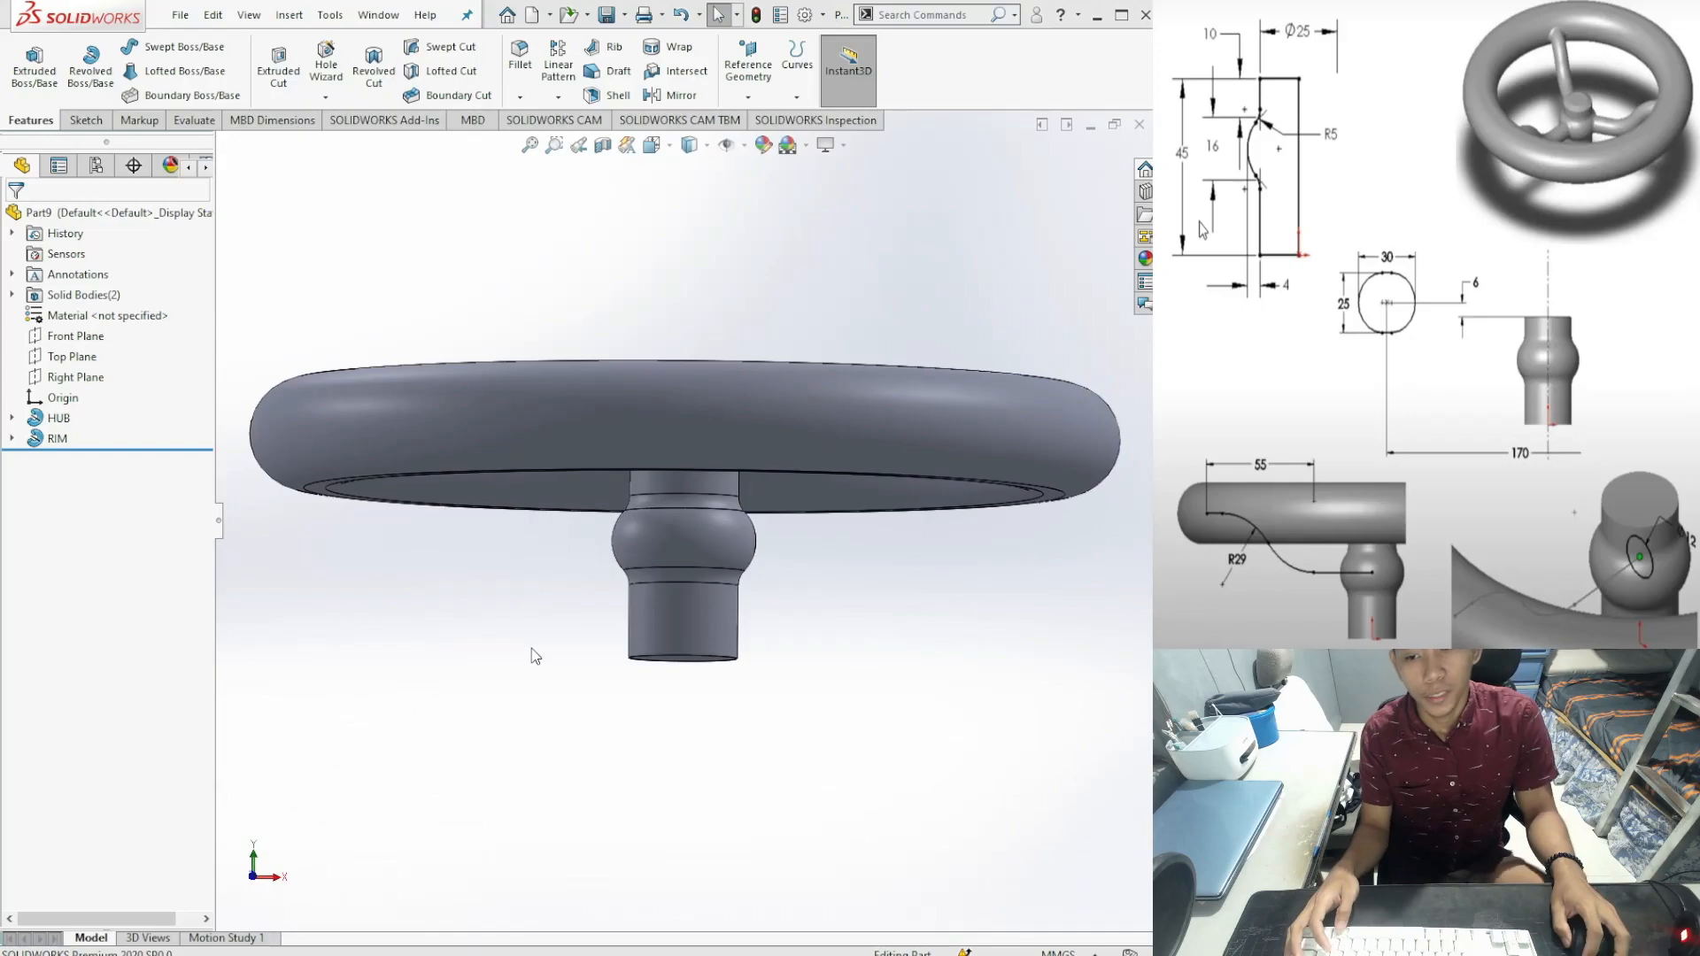
key(ctrl+4)
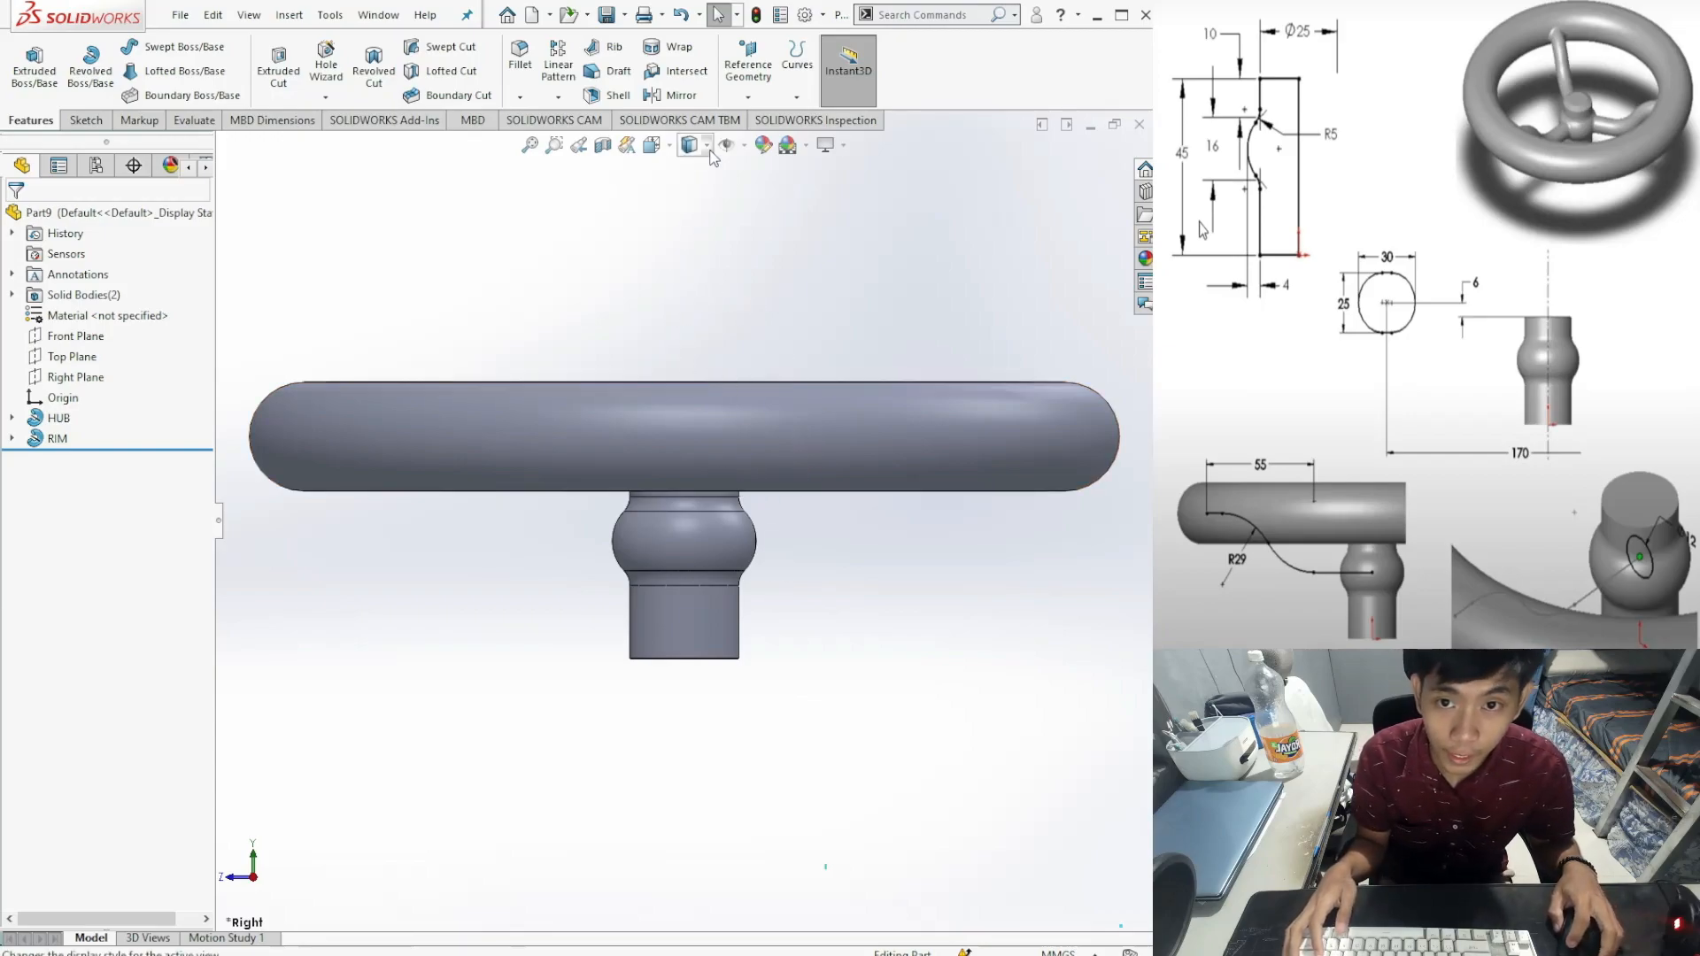
click(699, 249)
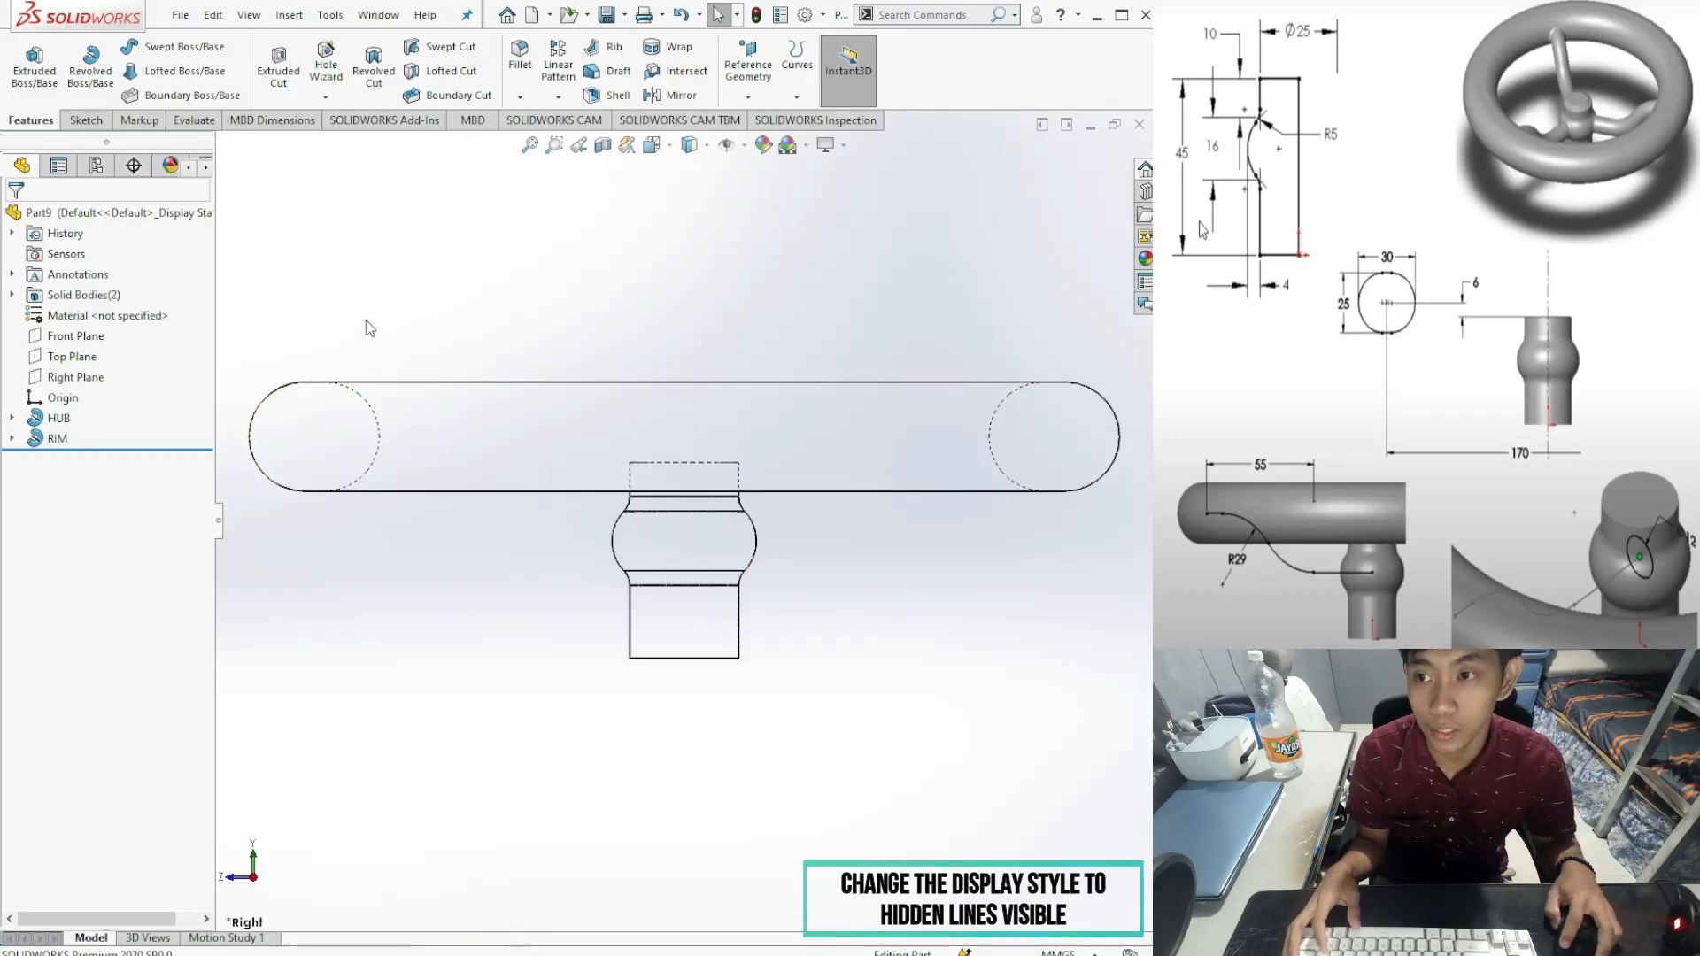
click(76, 378)
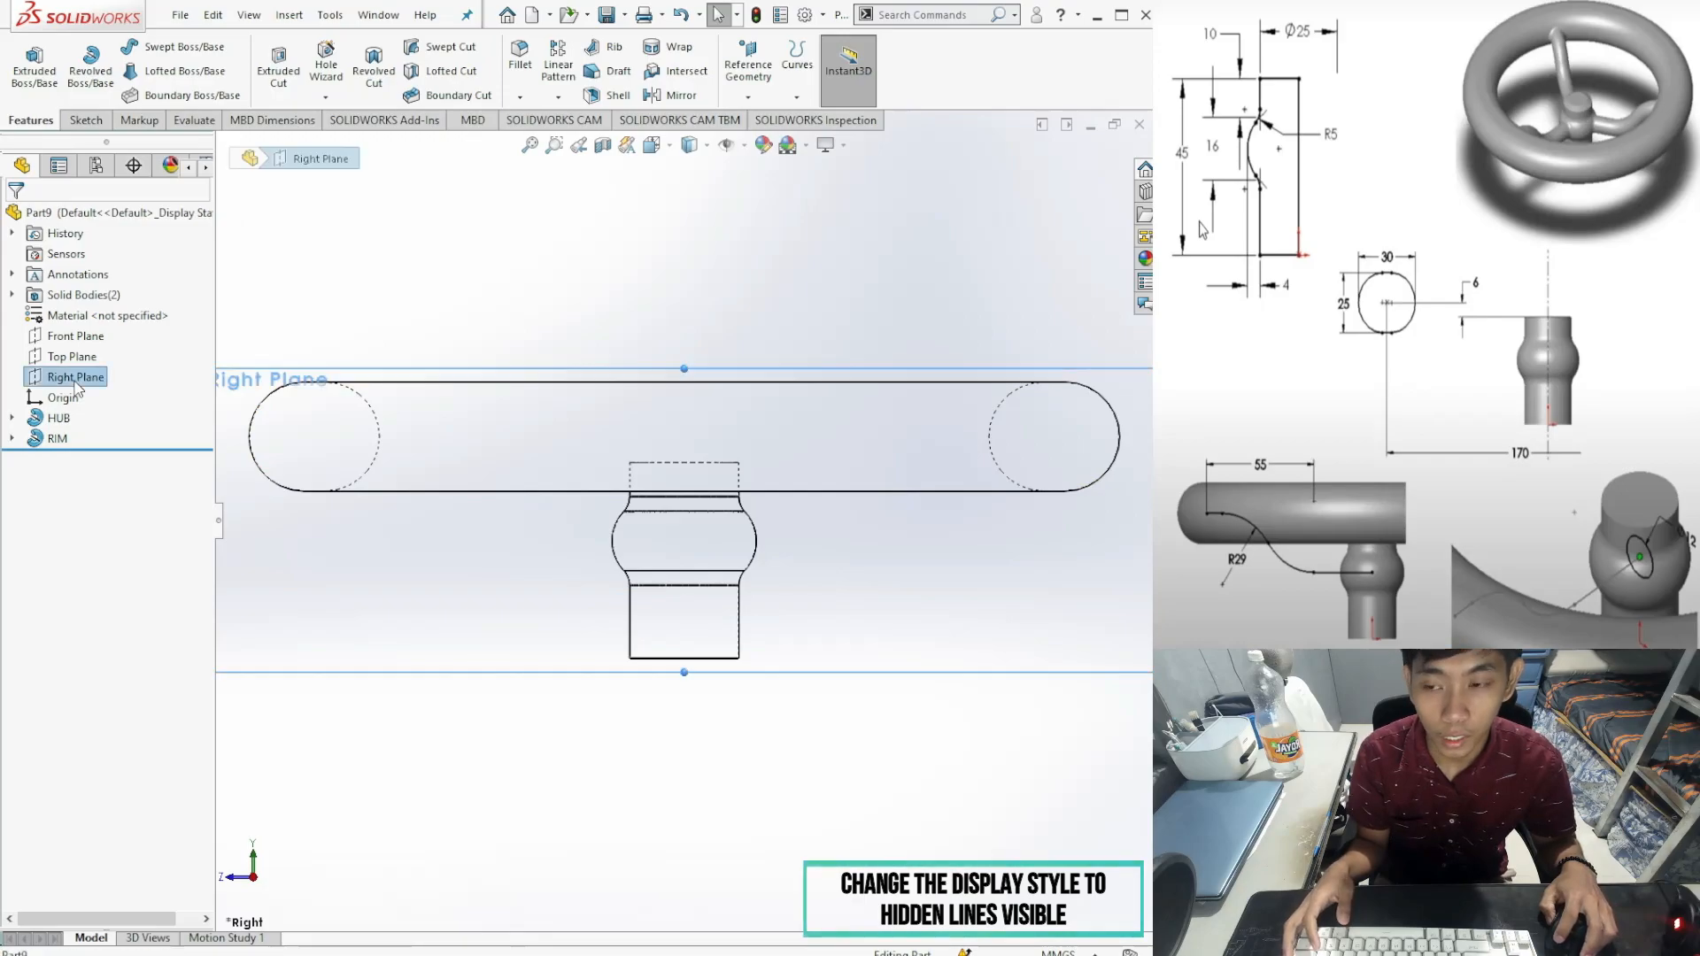
Step: On the Right Plane, sketch a vertical centerline from the hub's bottom midpoint up past the rim
click(75, 120)
click(21, 53)
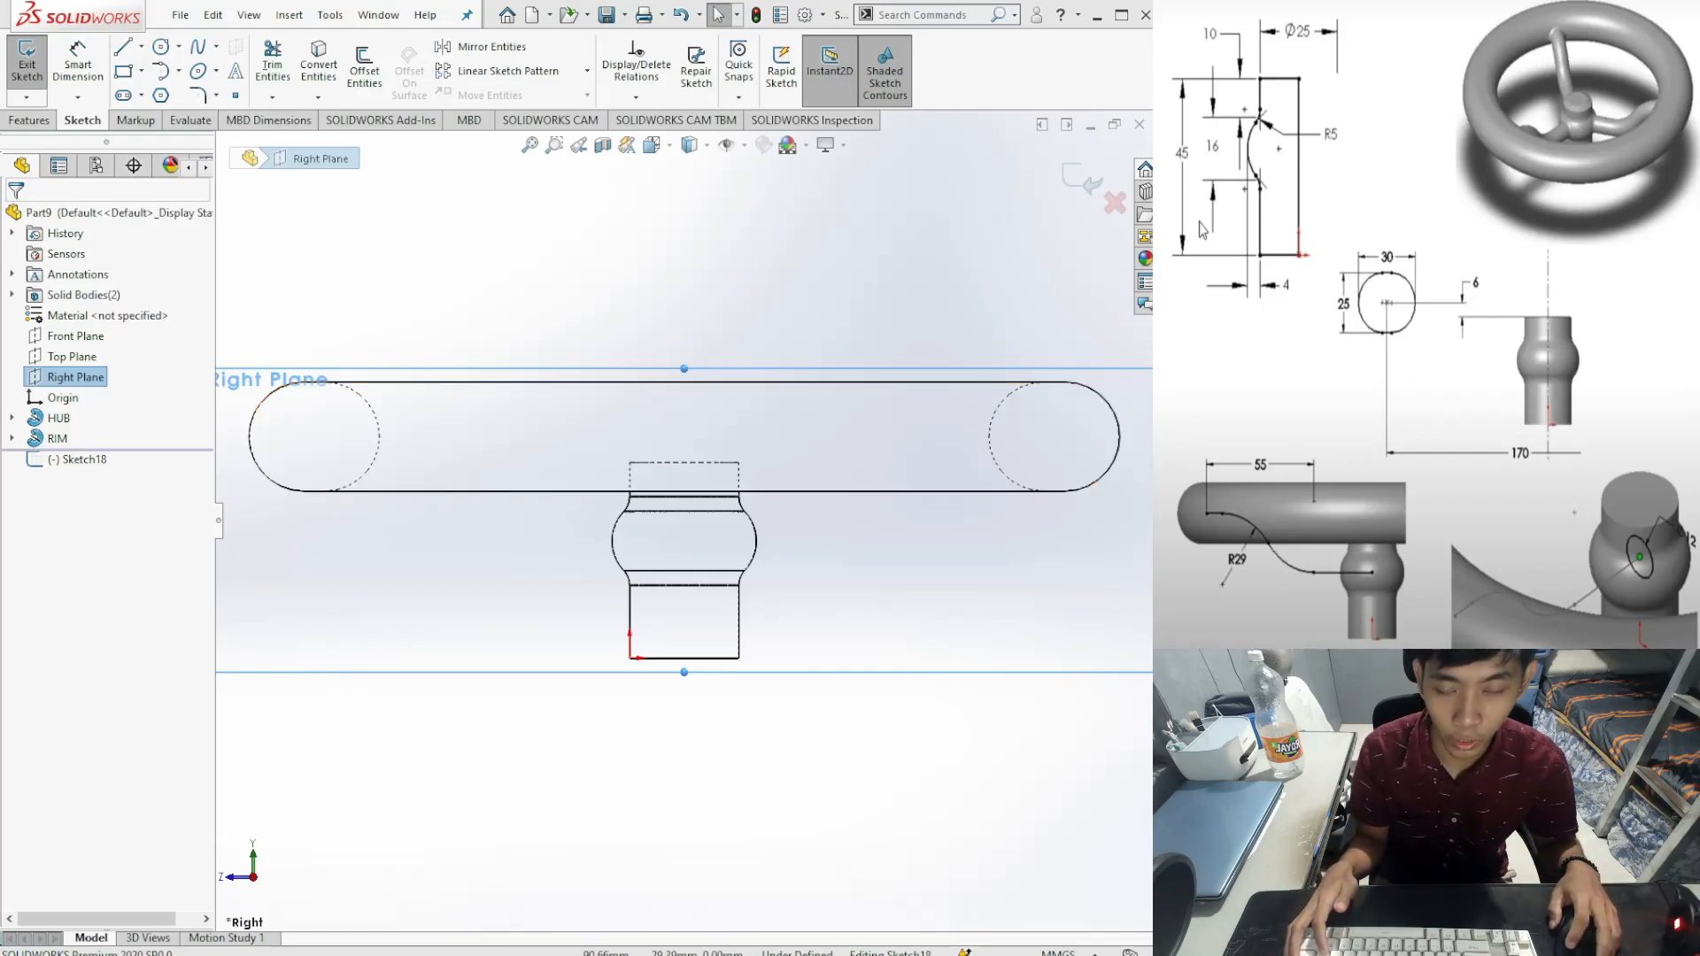
click(1029, 540)
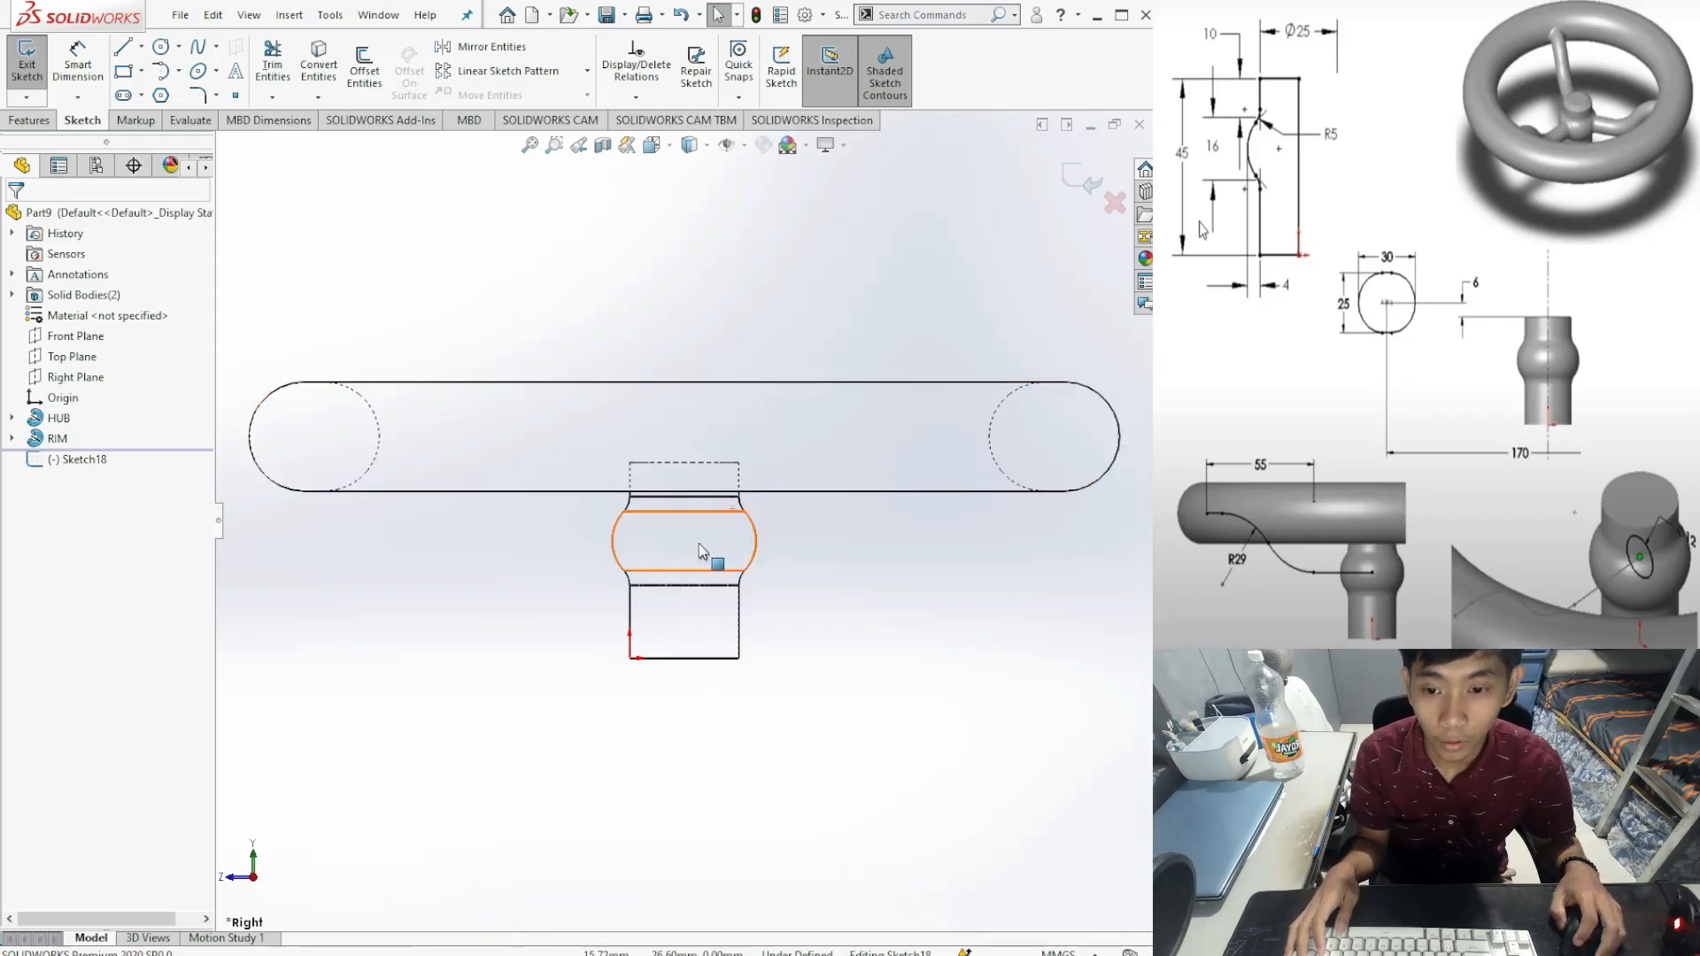
click(122, 46)
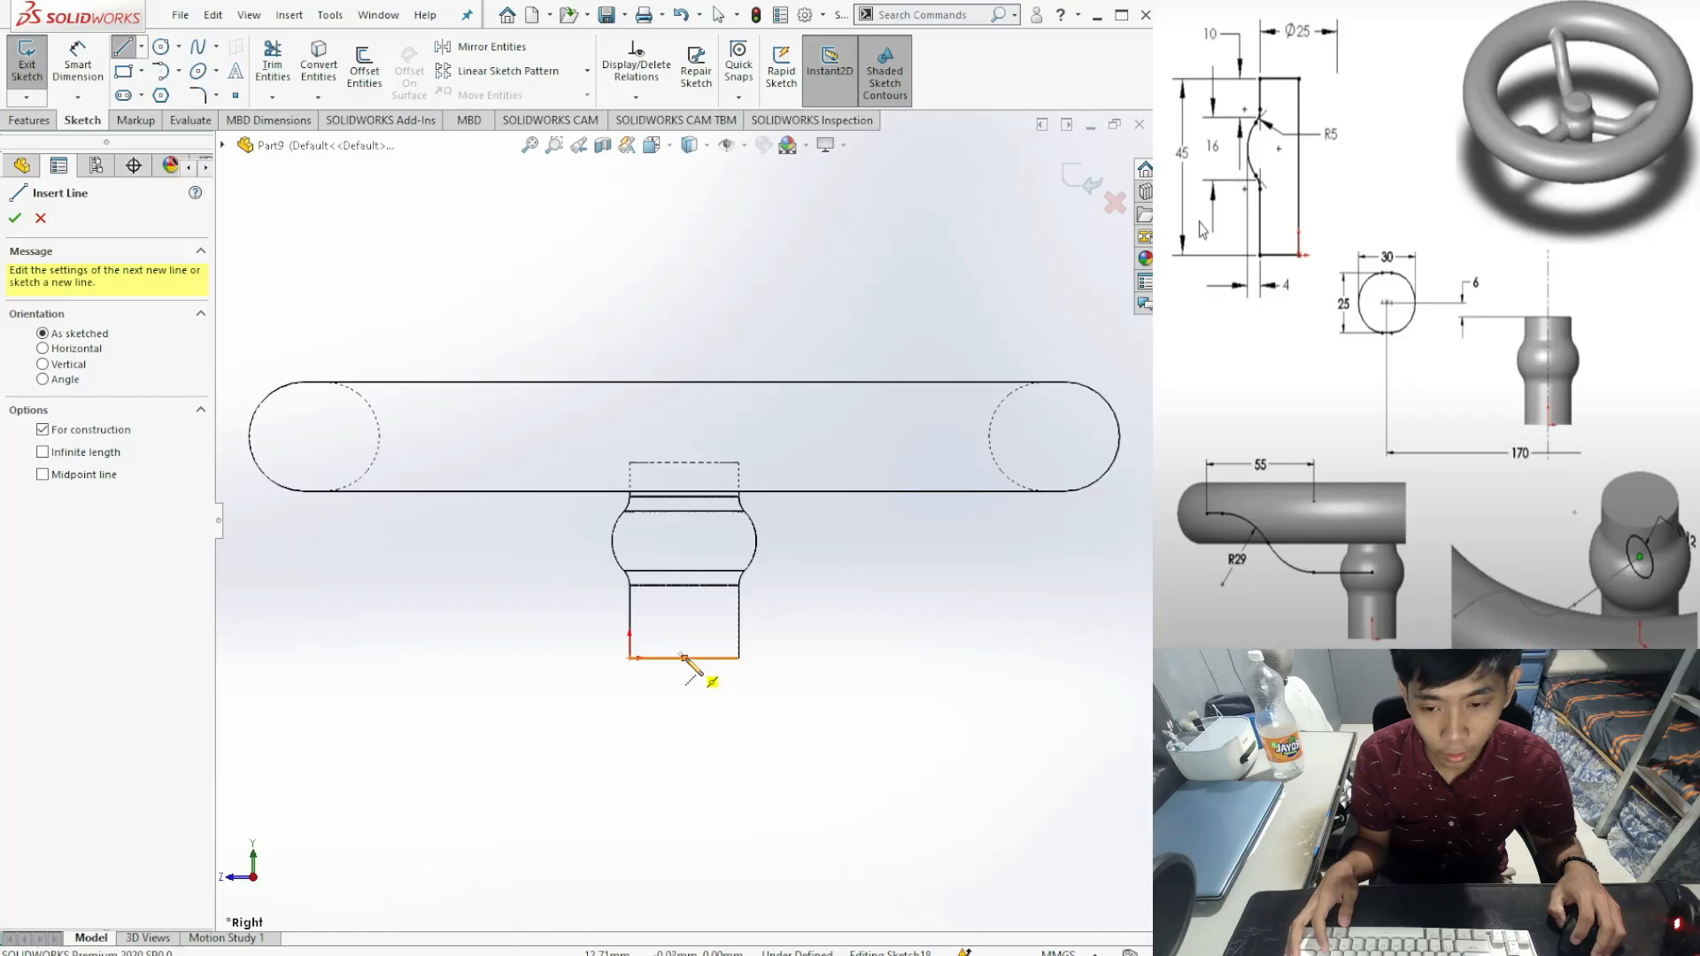
click(685, 658)
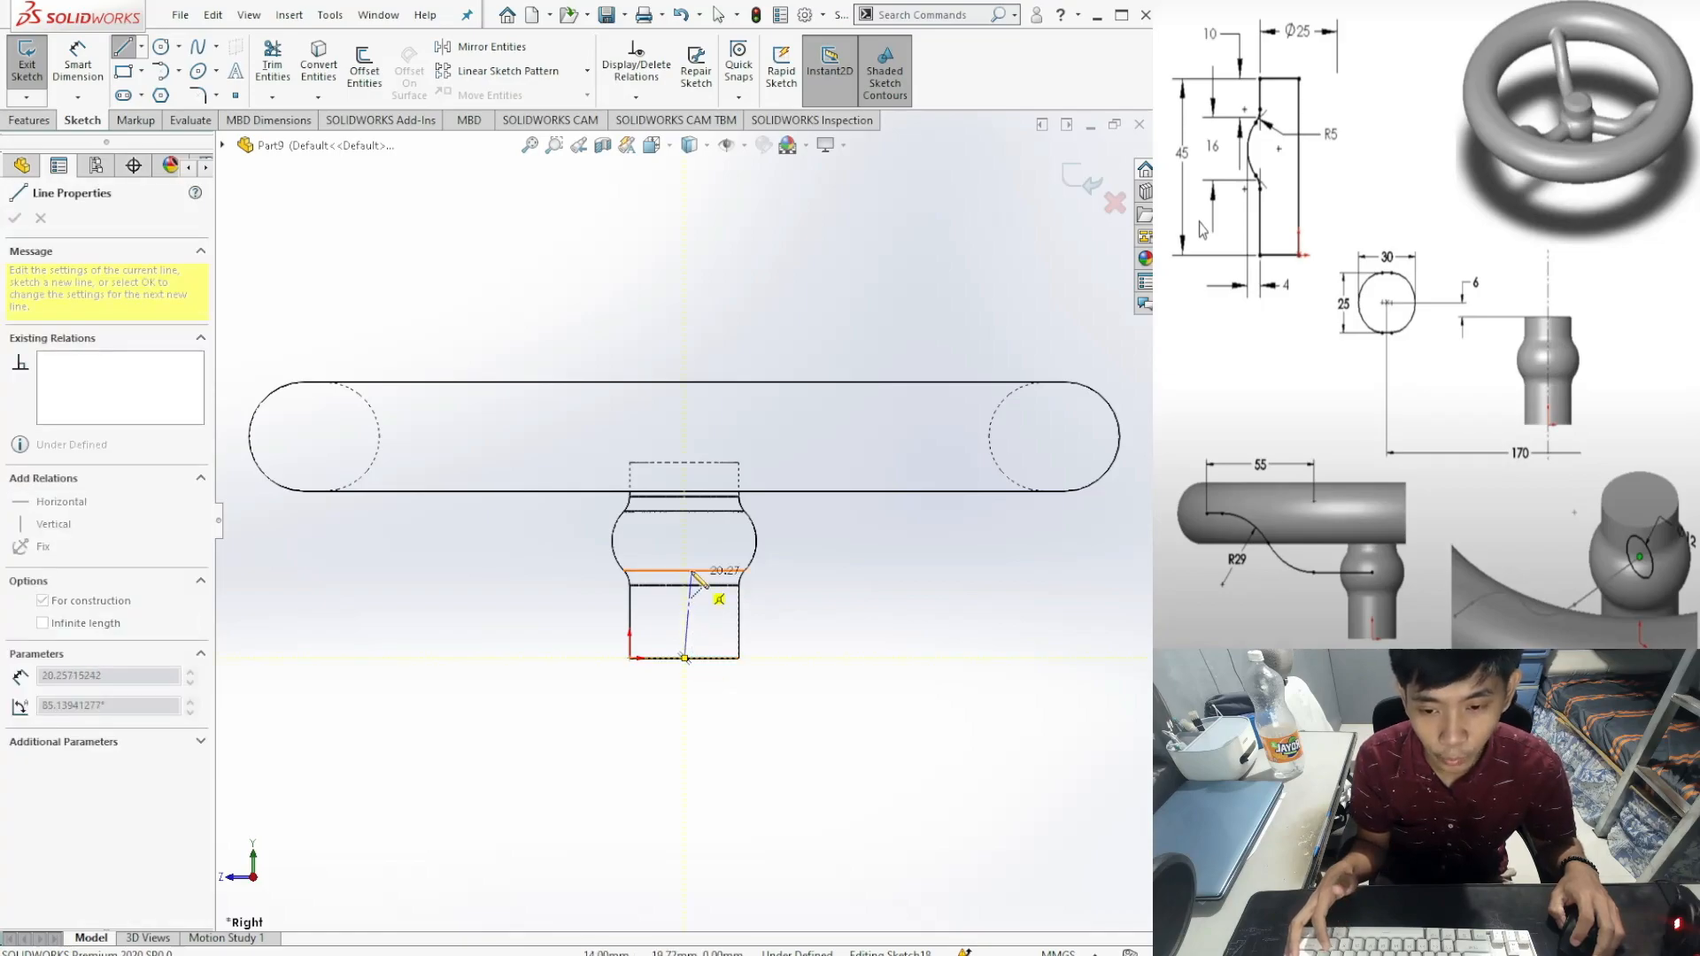
click(685, 230)
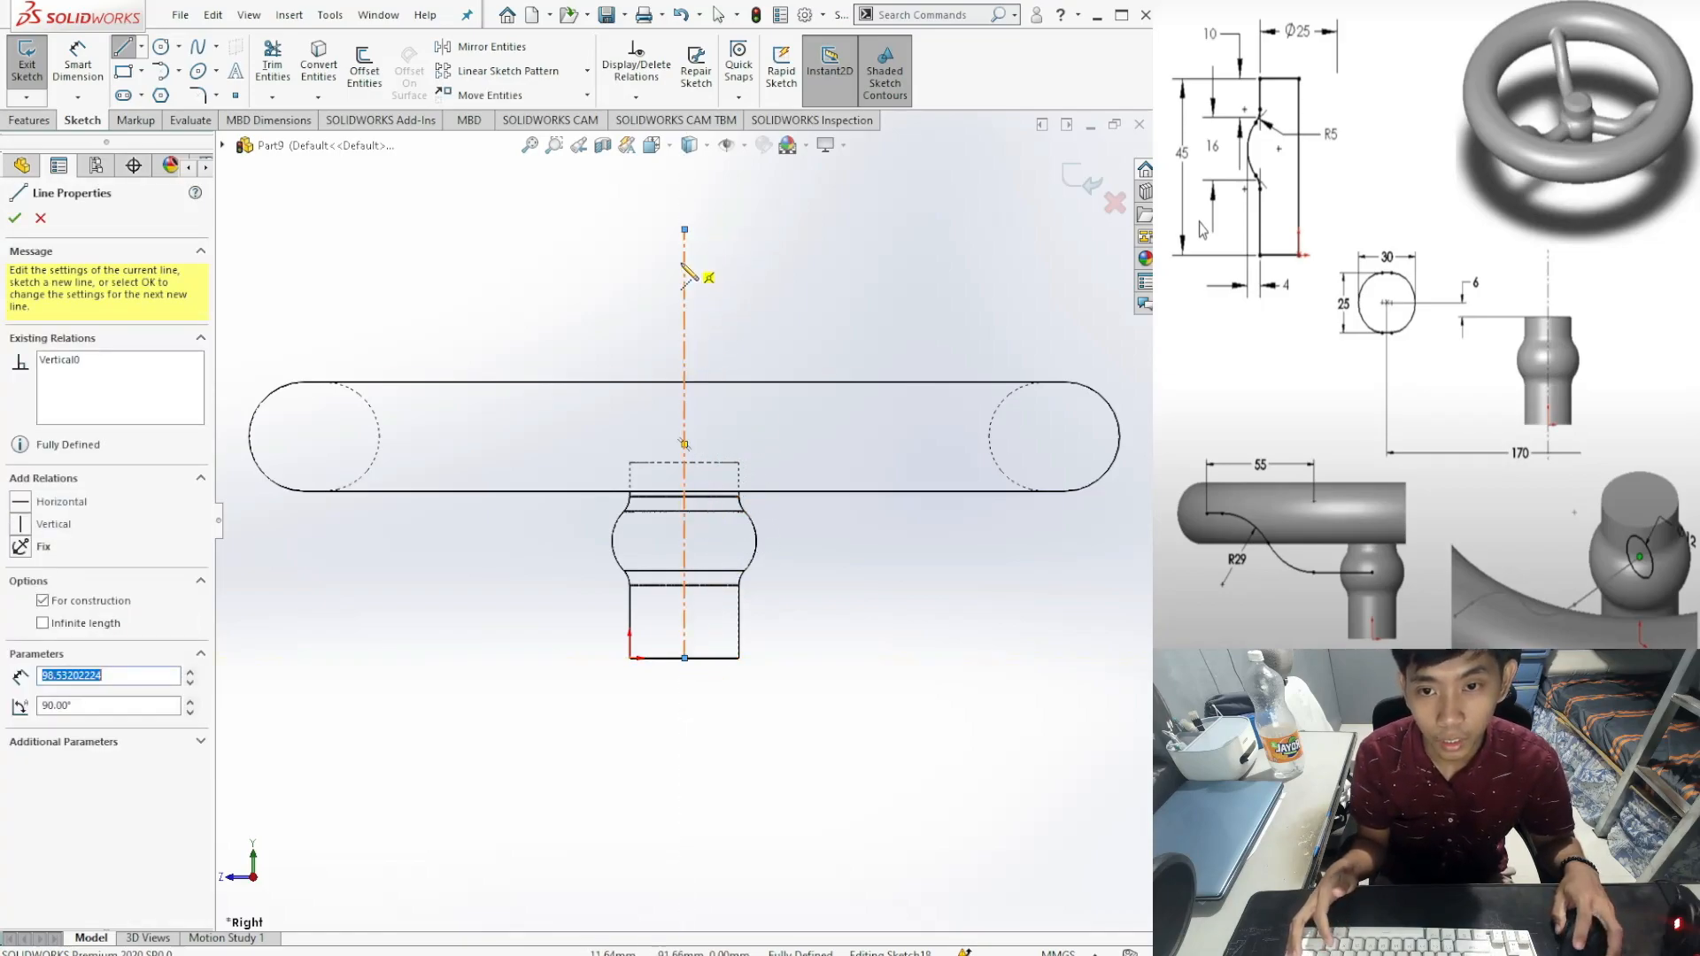
click(15, 218)
click(15, 218)
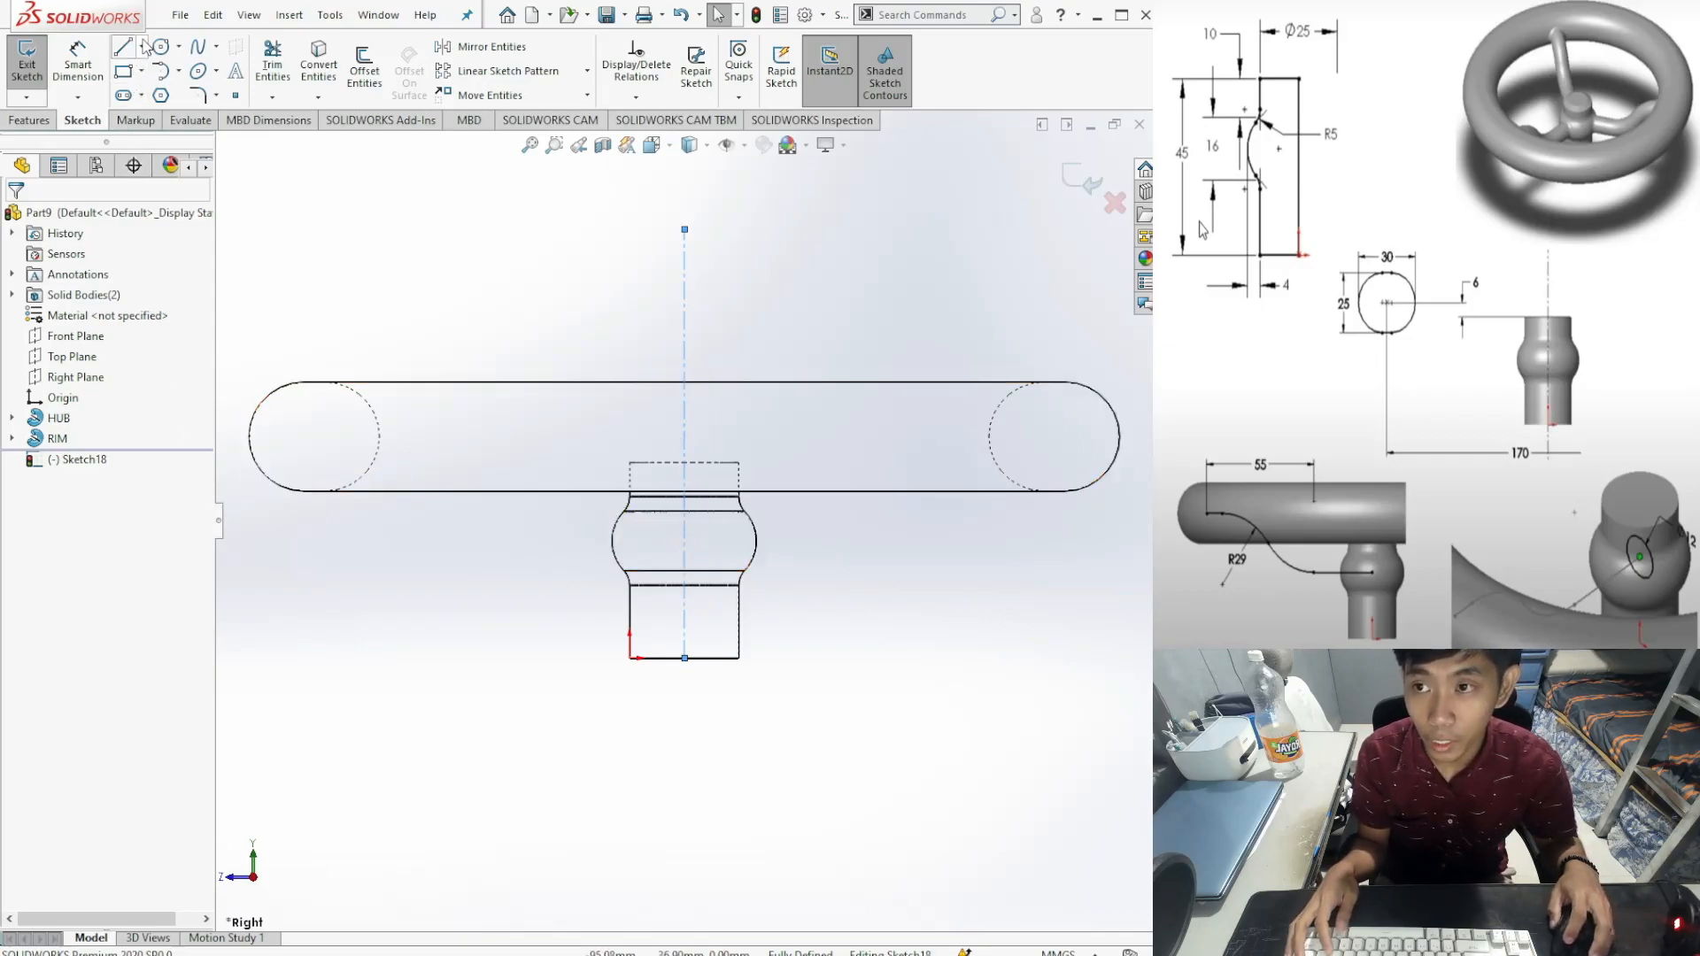
Step: Draw a 33-long horizontal construction line across the hub's bulge
click(123, 47)
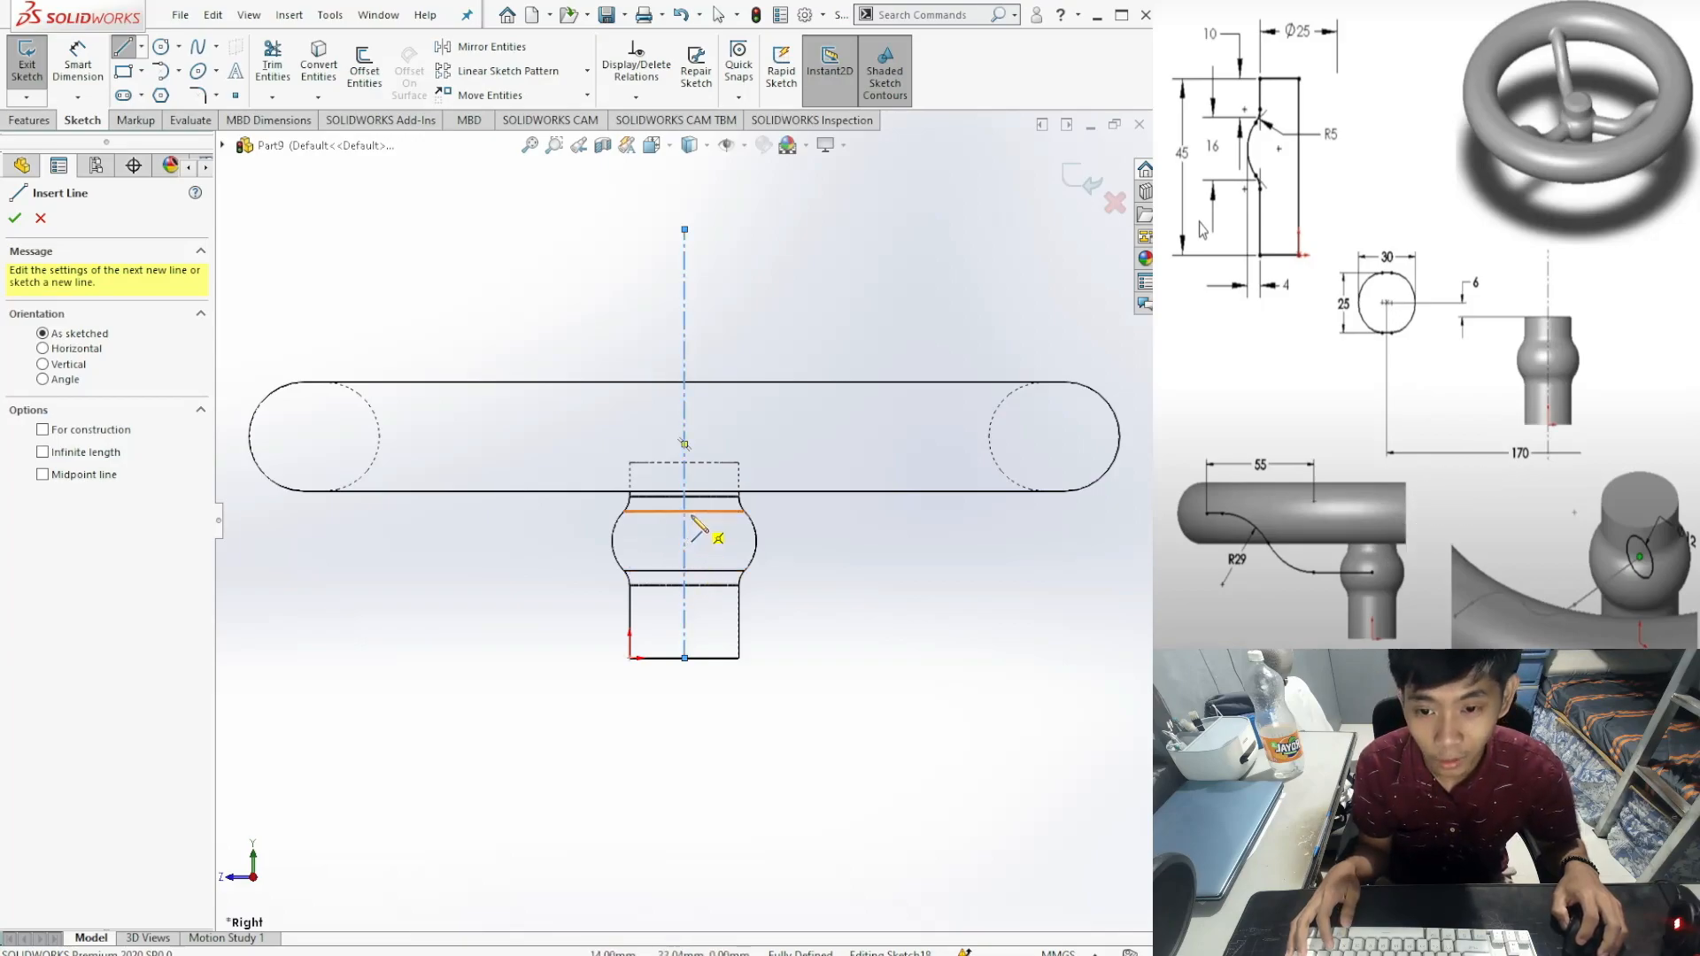
click(685, 570)
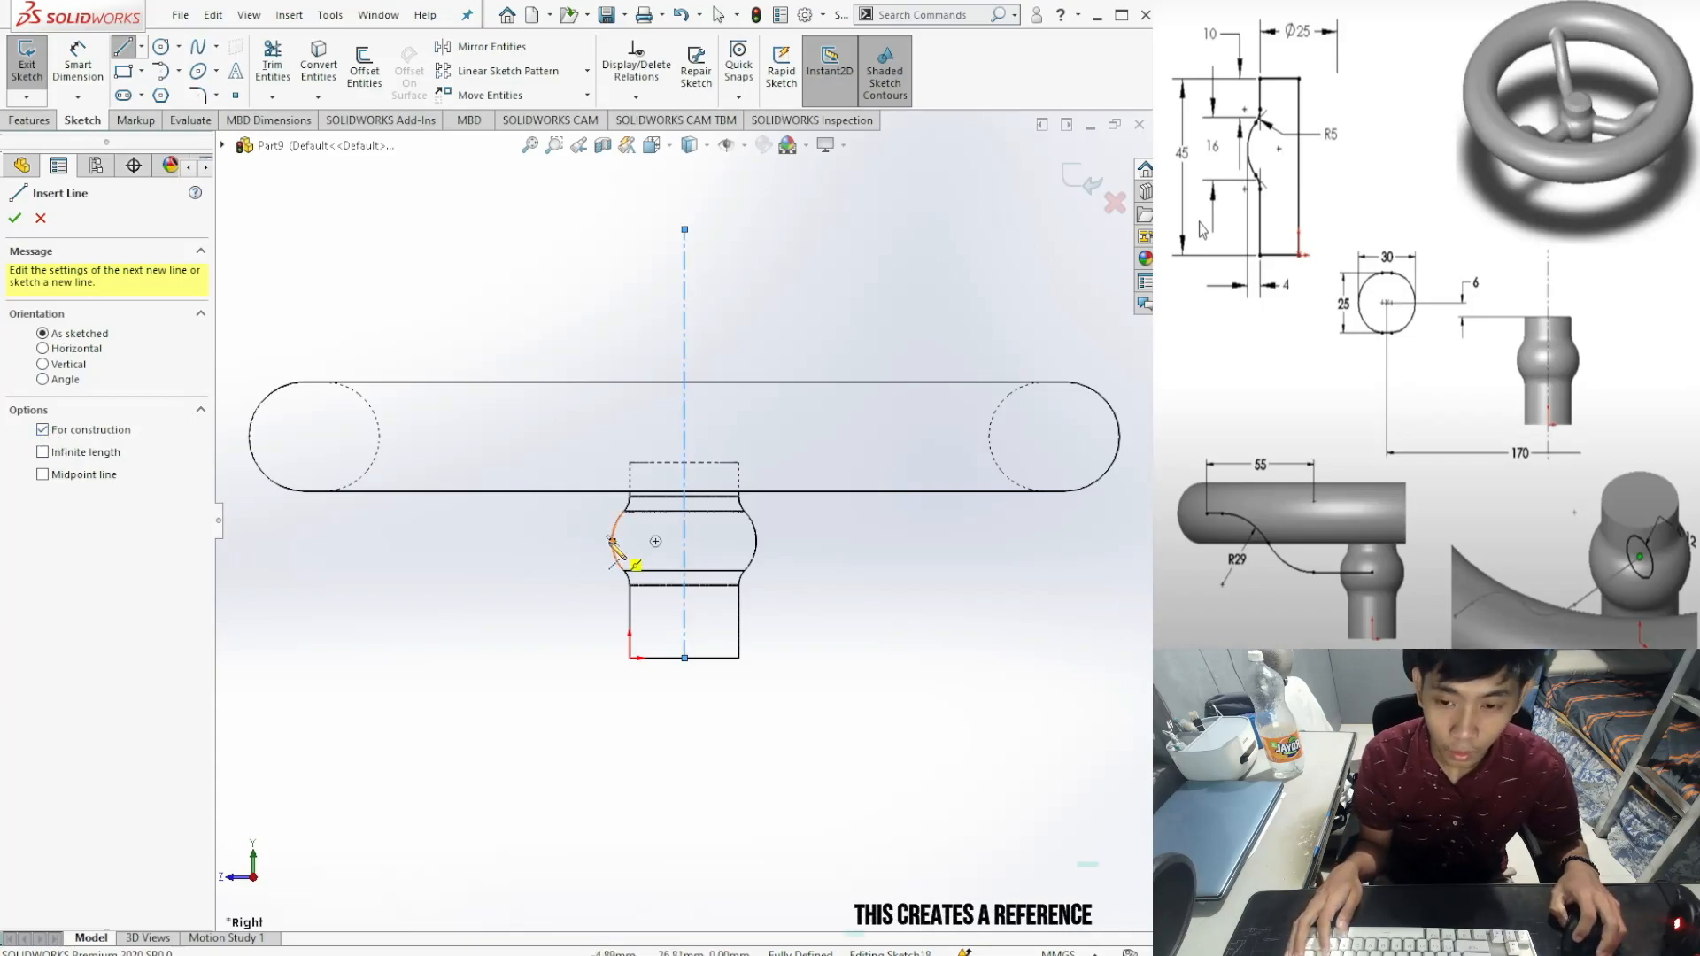
click(612, 540)
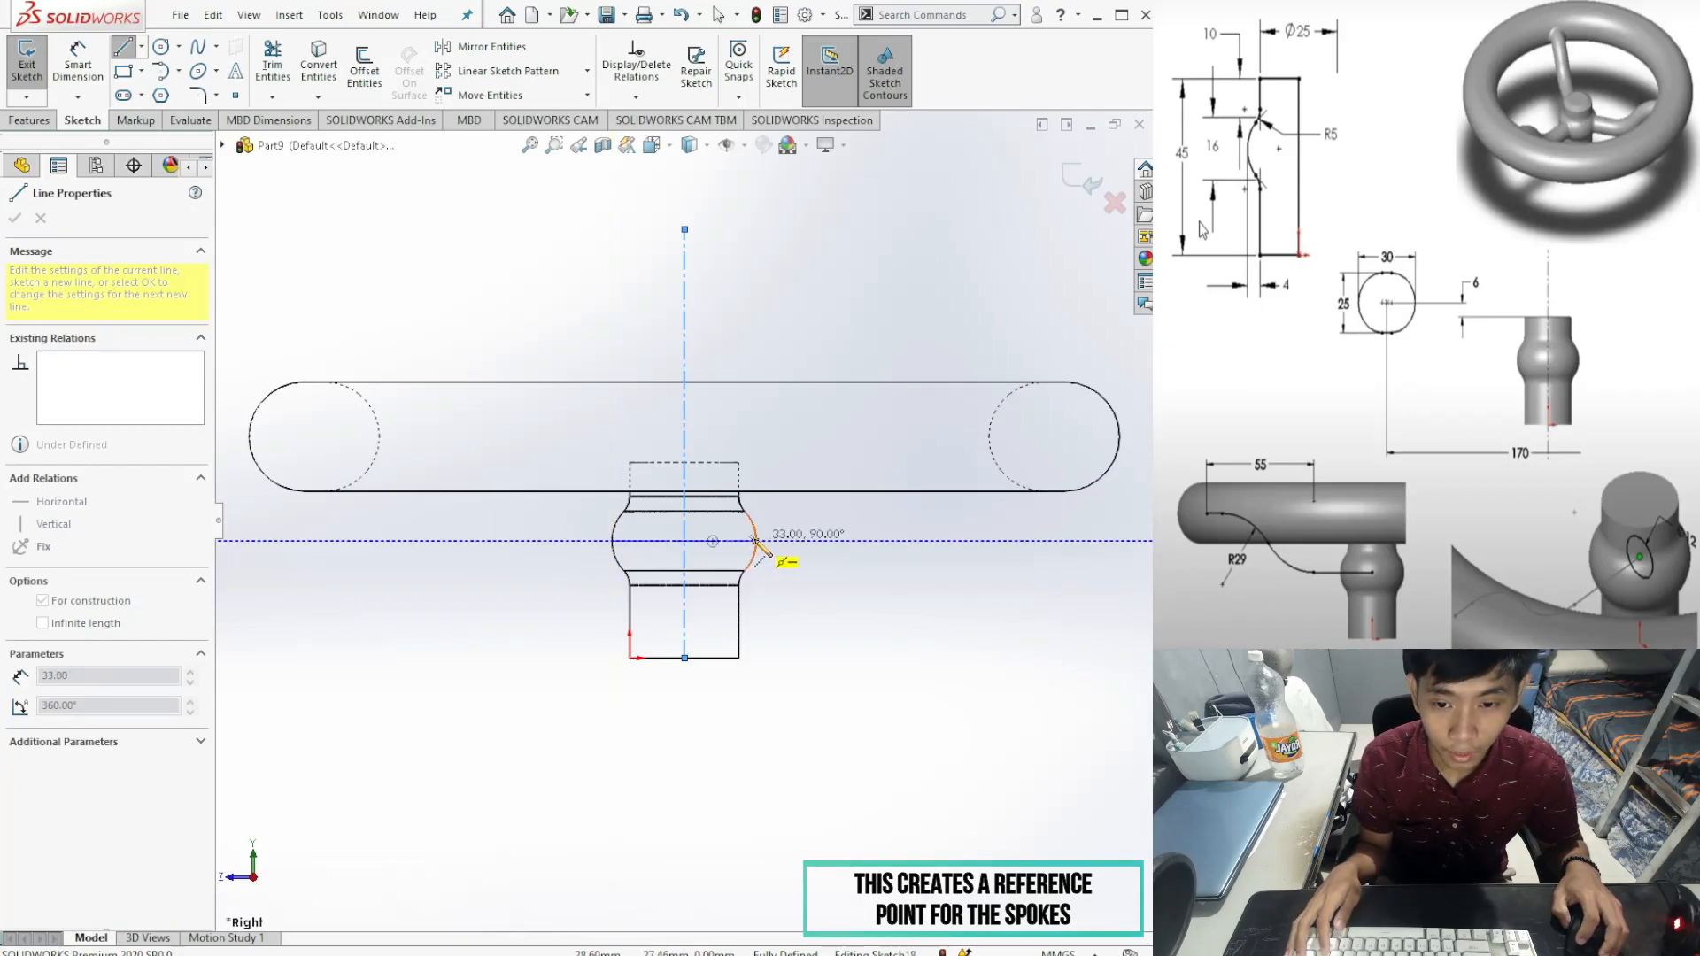
click(755, 540)
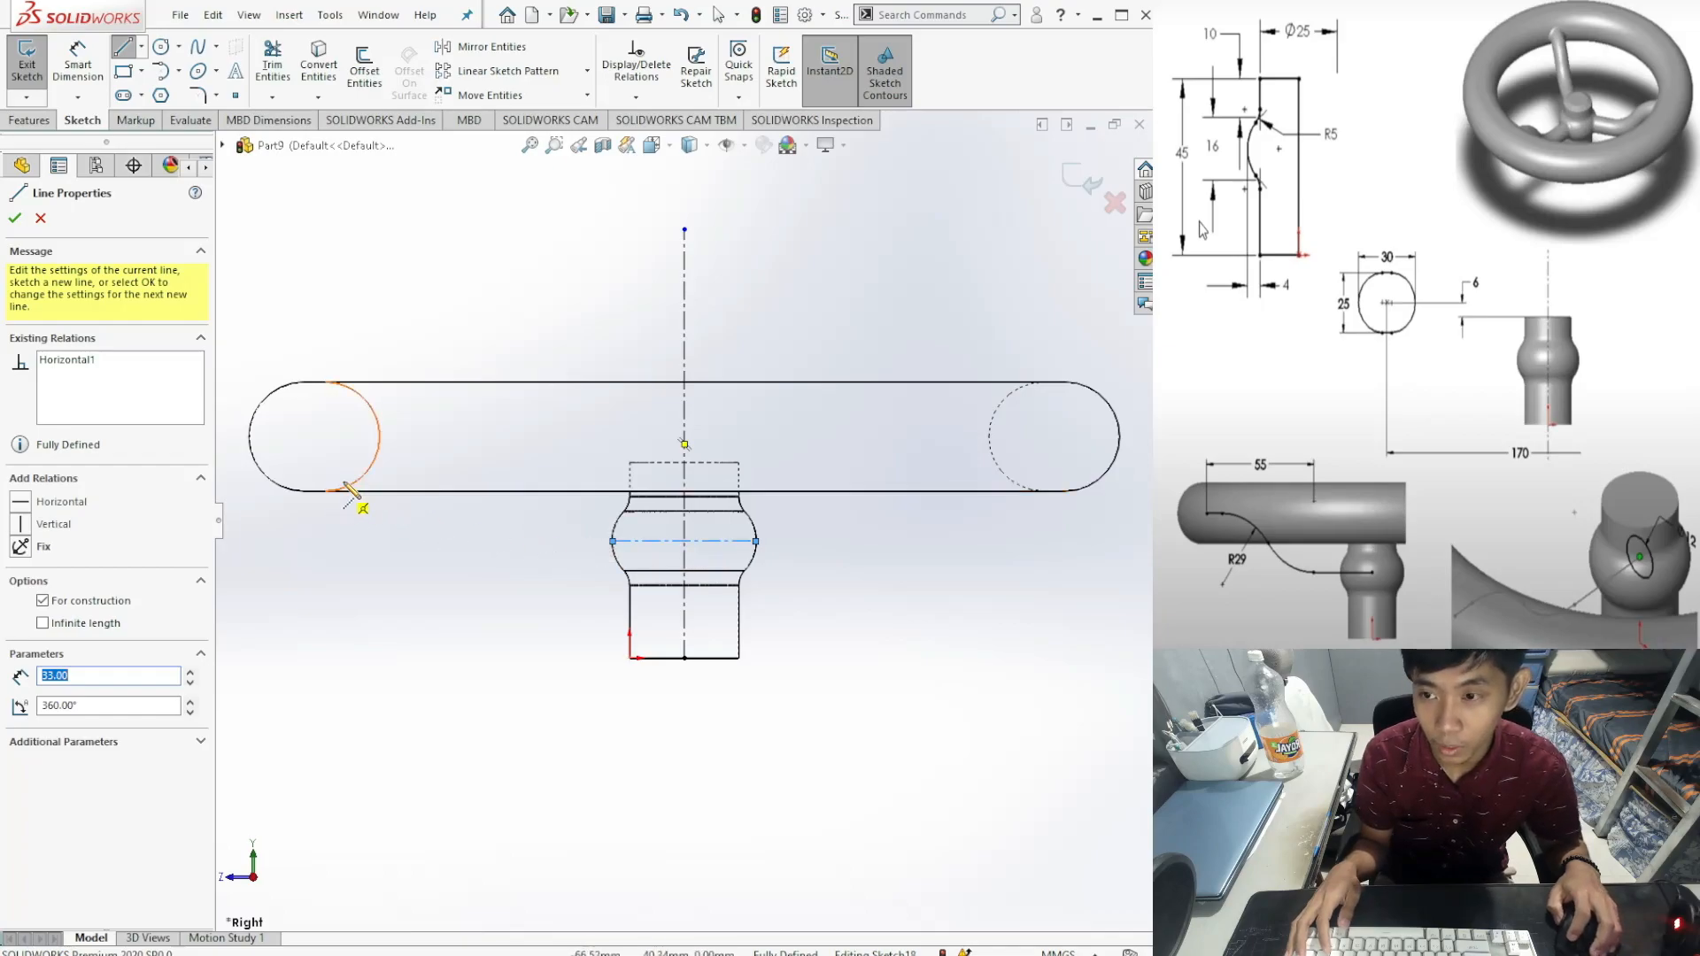
key(alt+Tab)
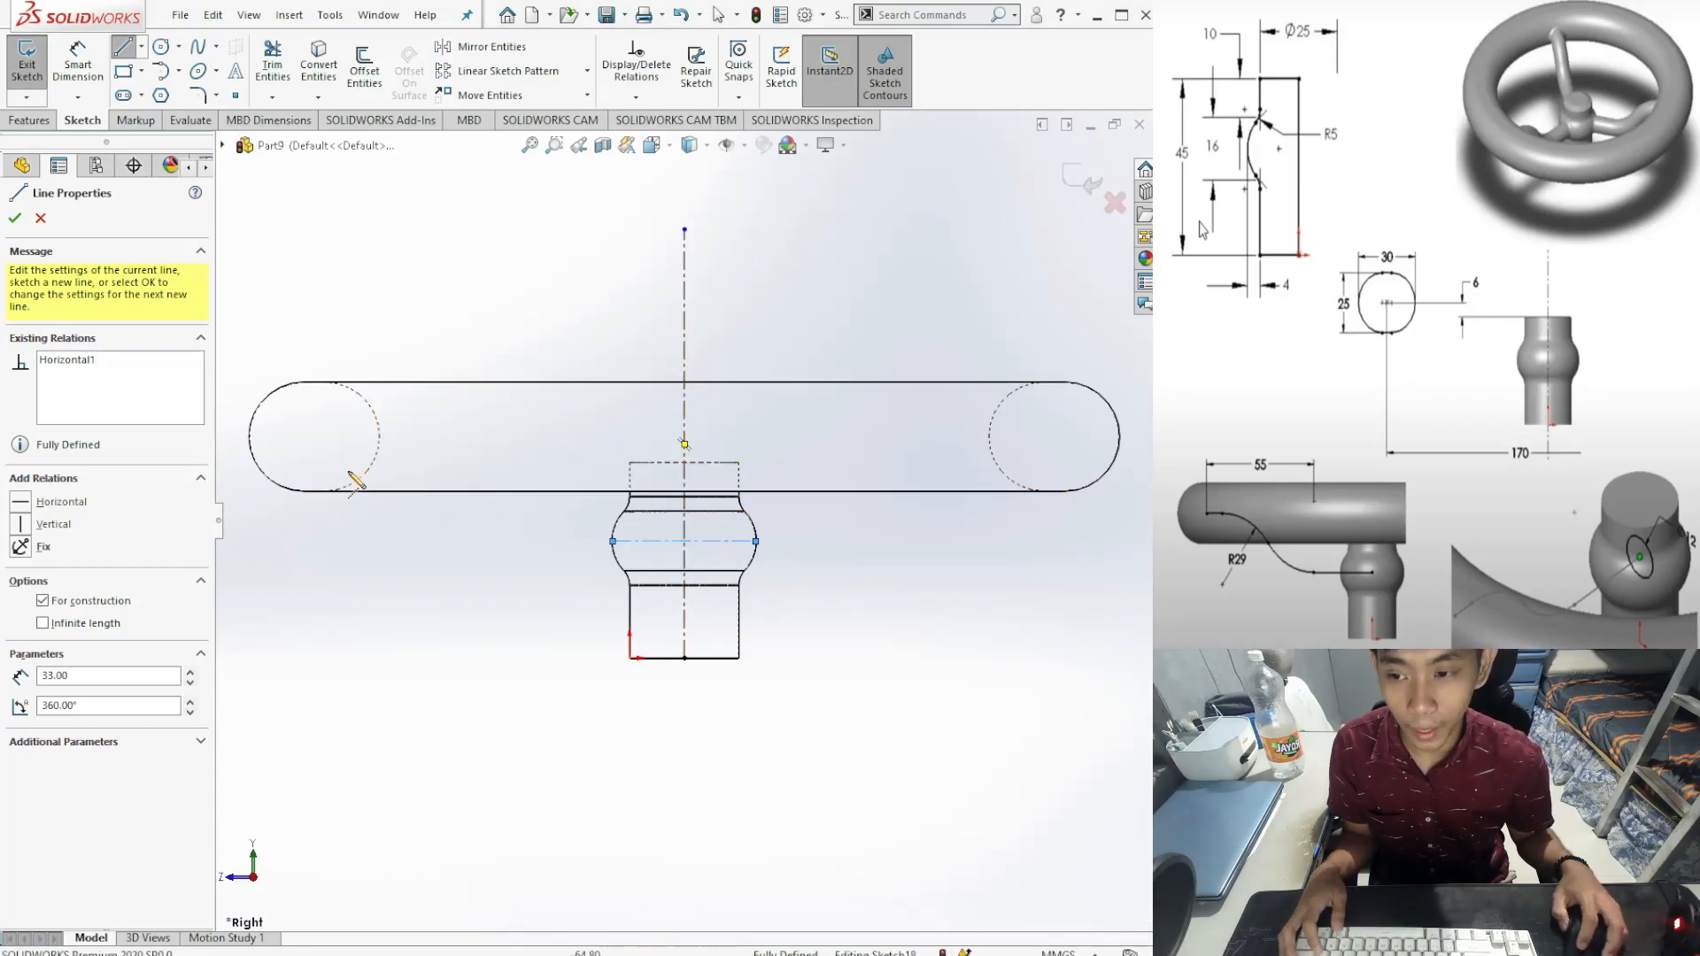
Step: Add a 30-long horizontal centerline across the rim's left cross-section
click(249, 436)
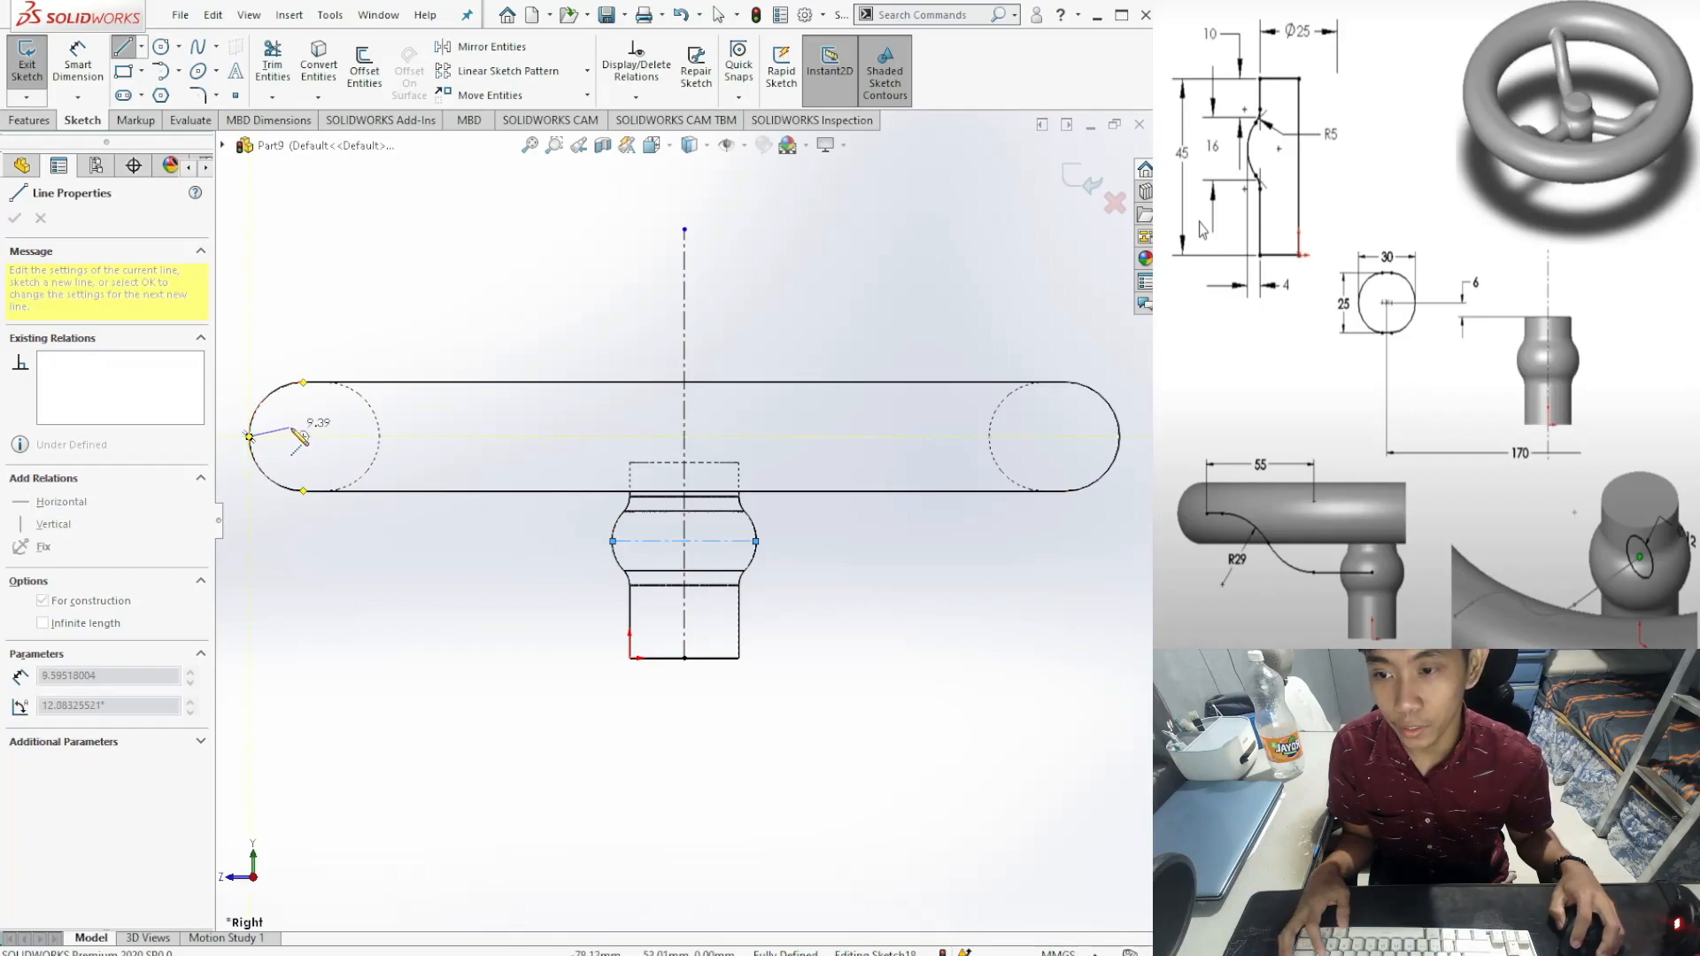
click(380, 436)
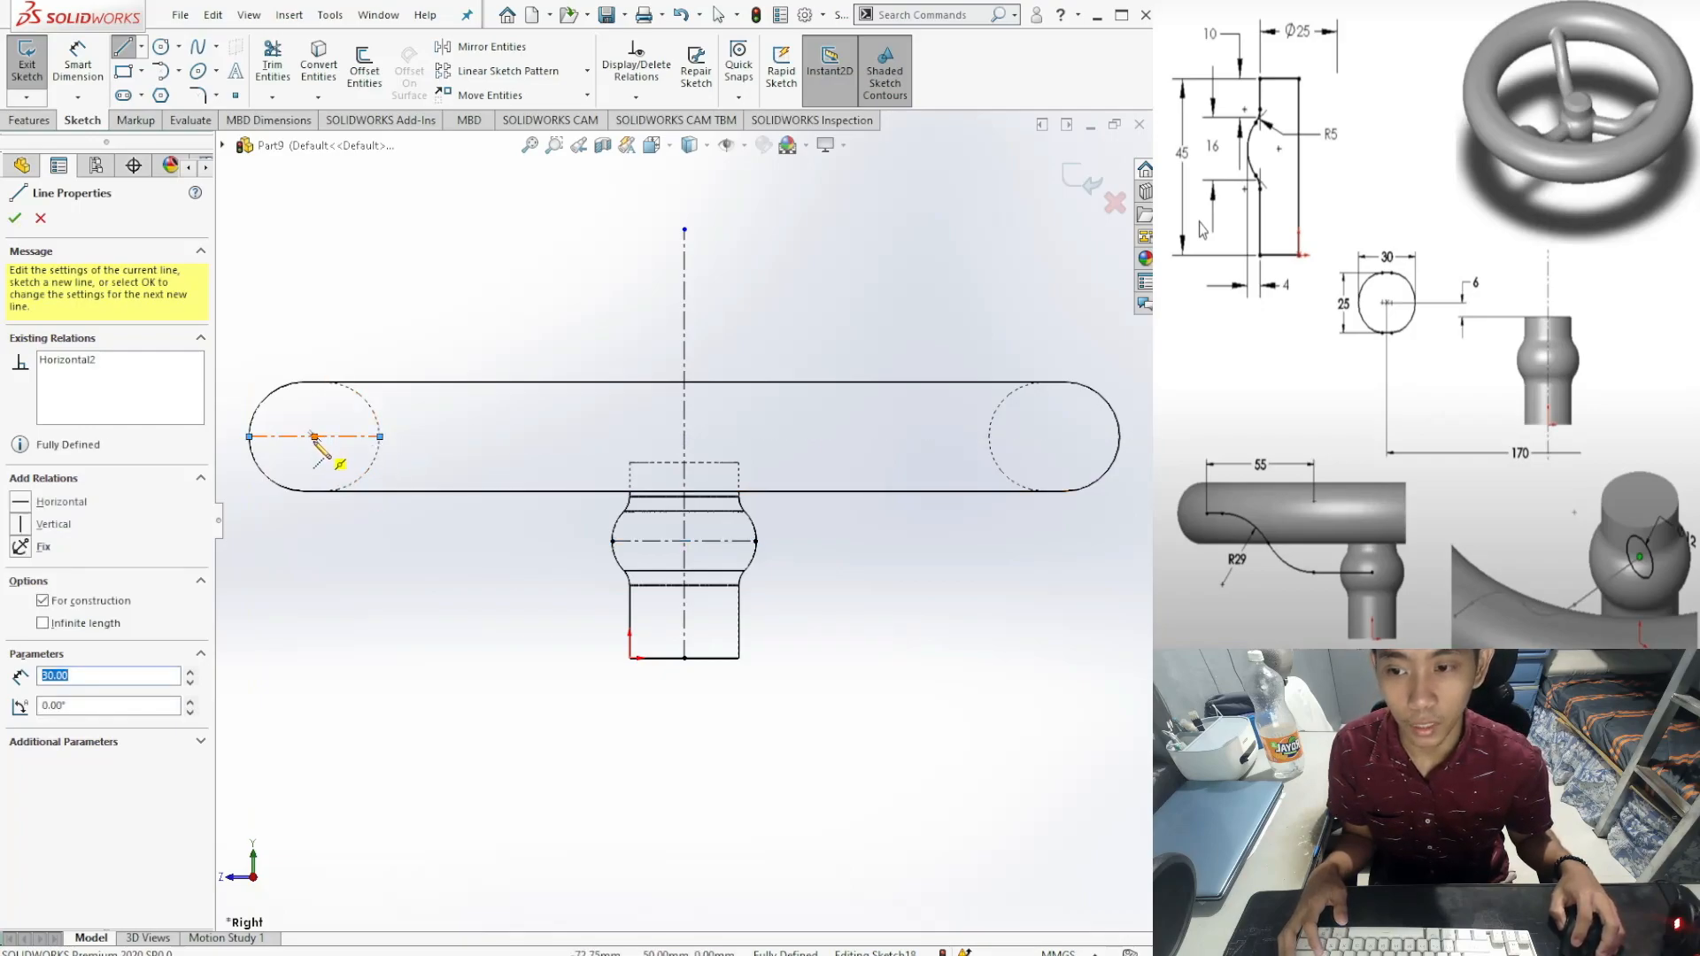
click(15, 220)
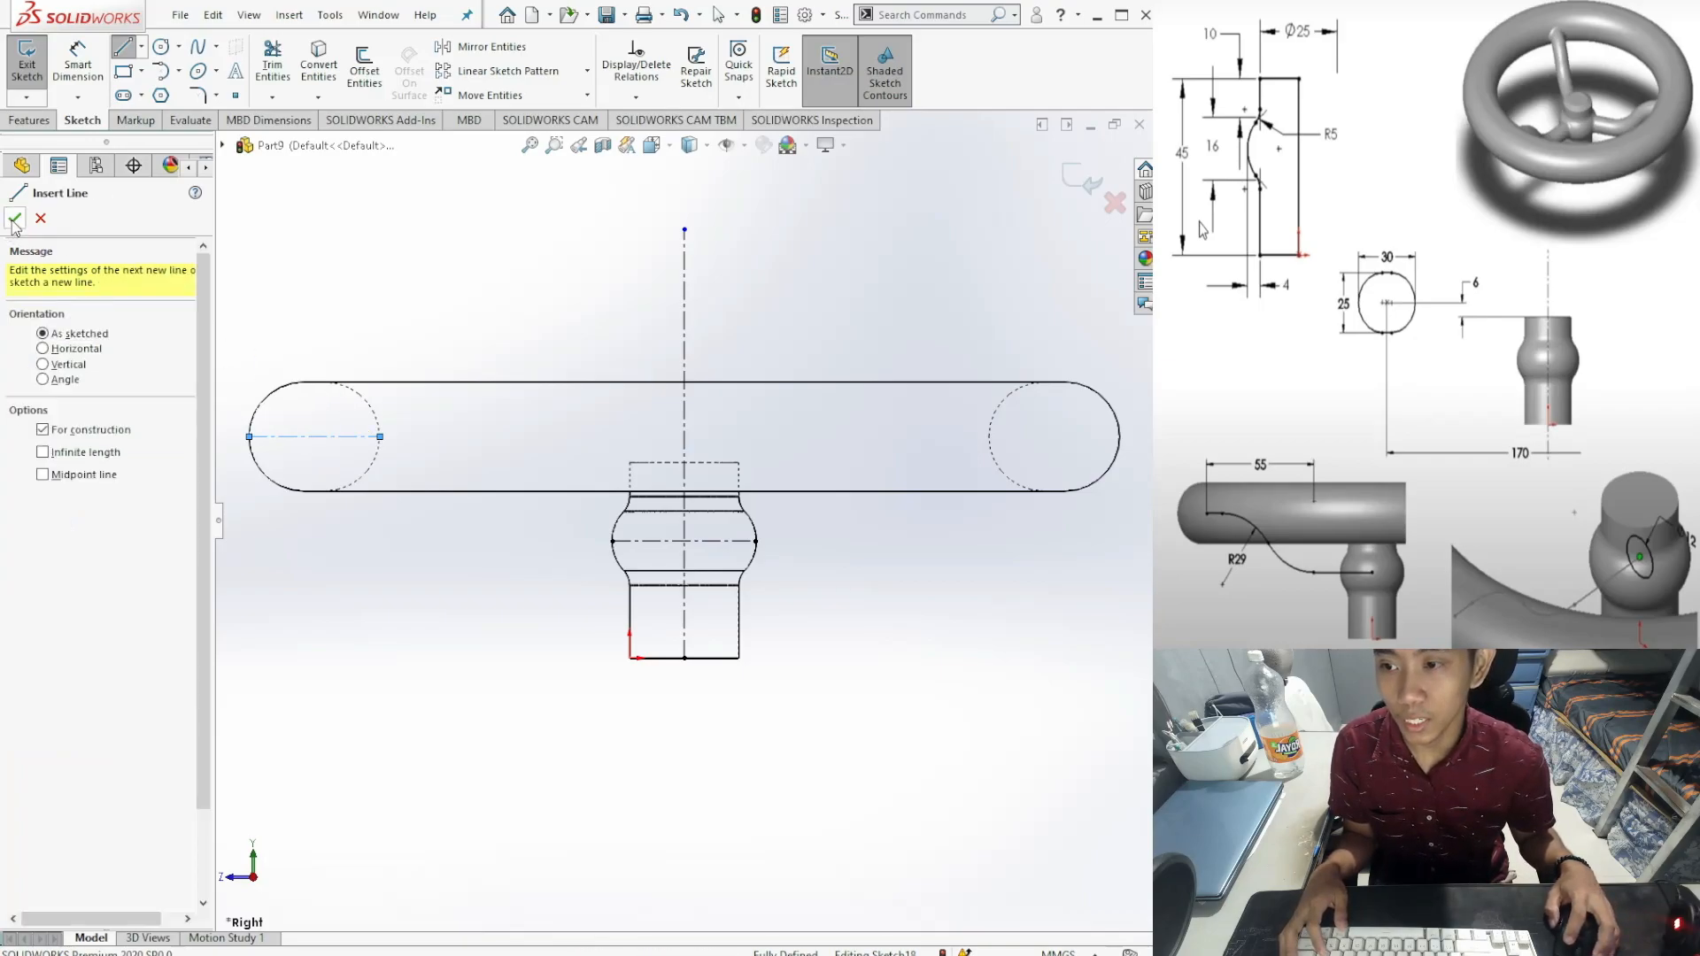
click(14, 219)
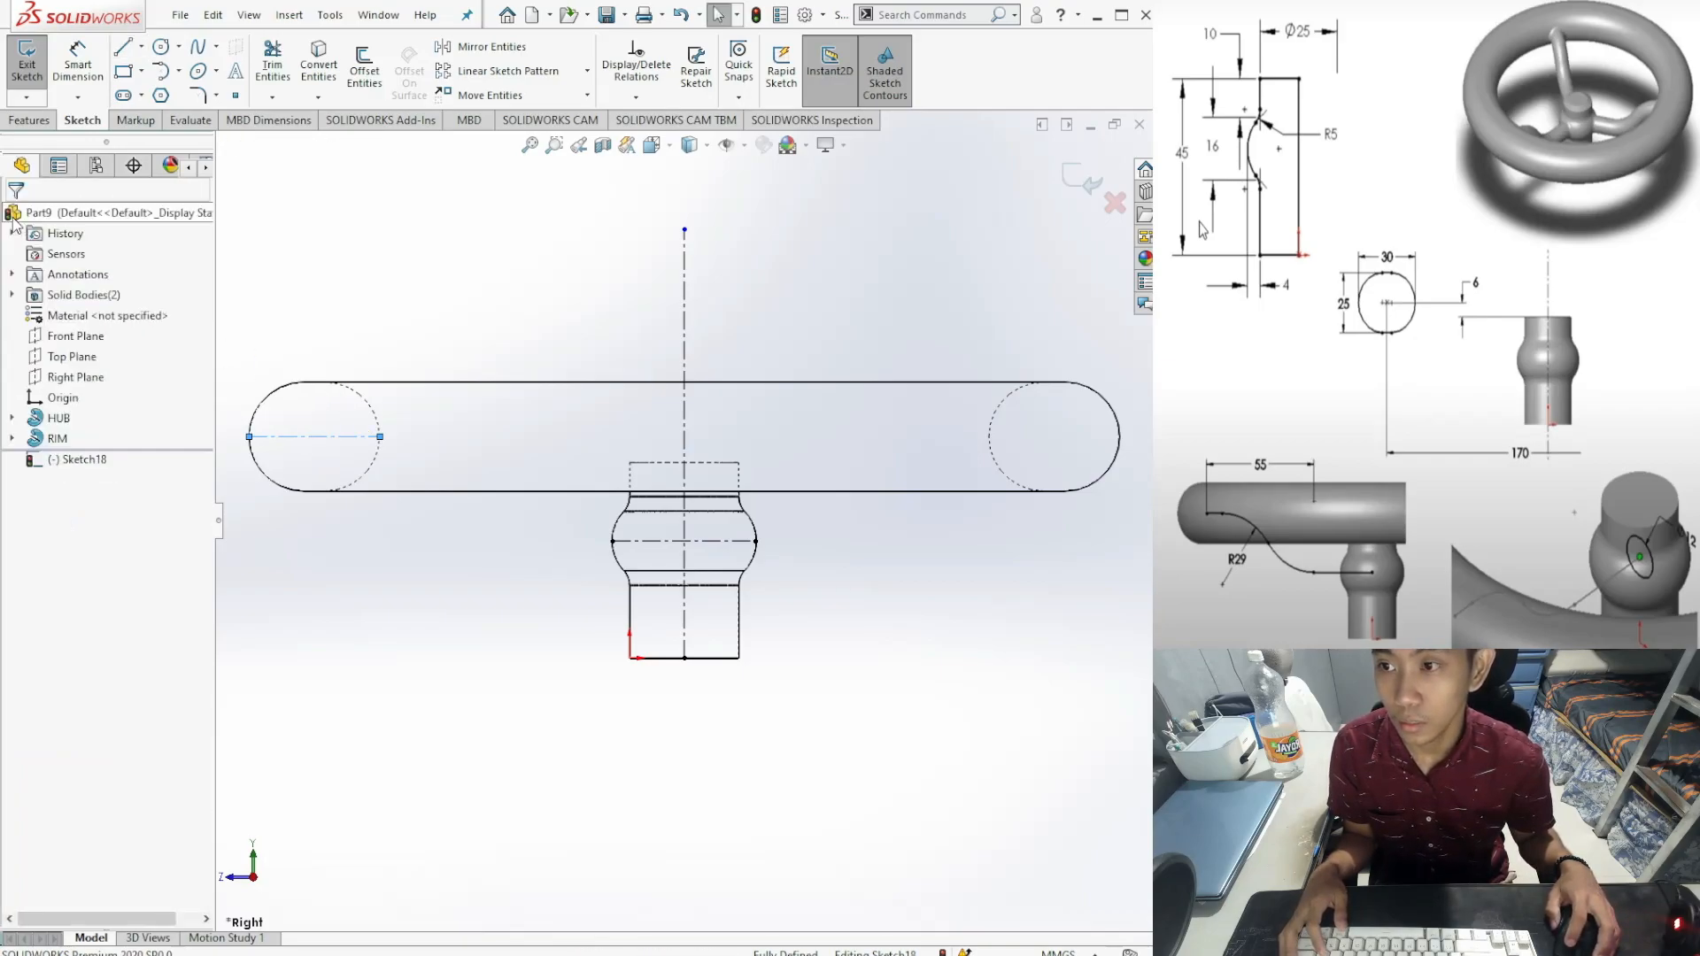
click(126, 51)
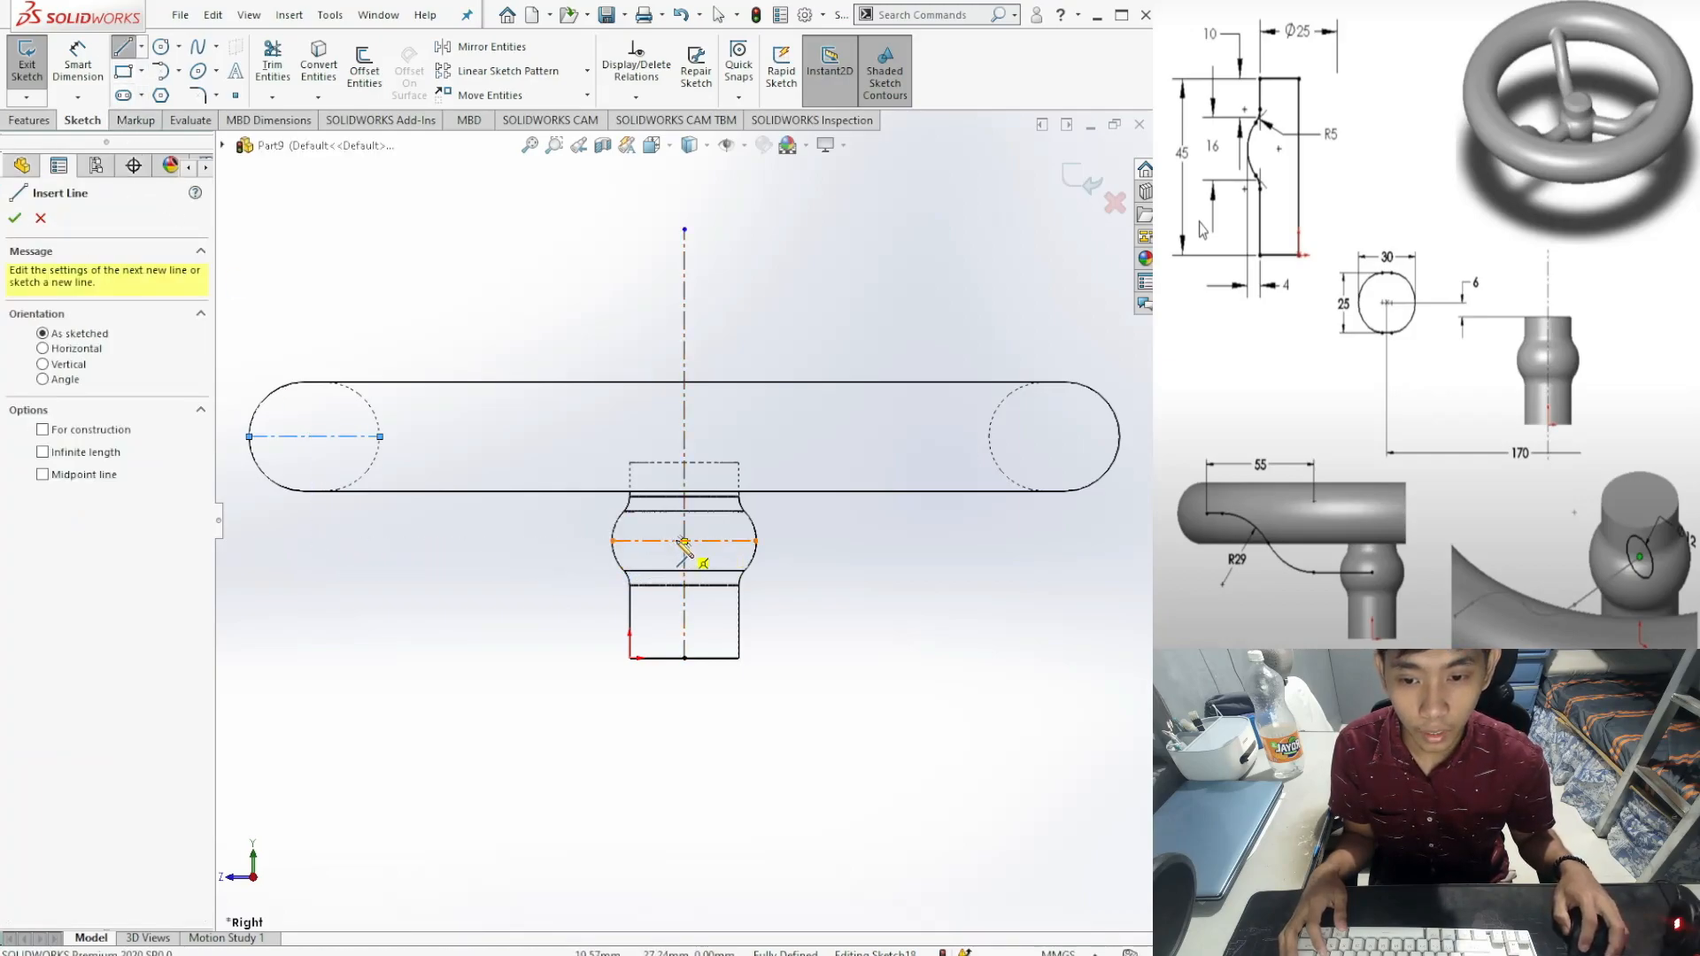
Step: Draw a roughly 24.48 mm horizontal line left from the hub centre and fix it
click(684, 541)
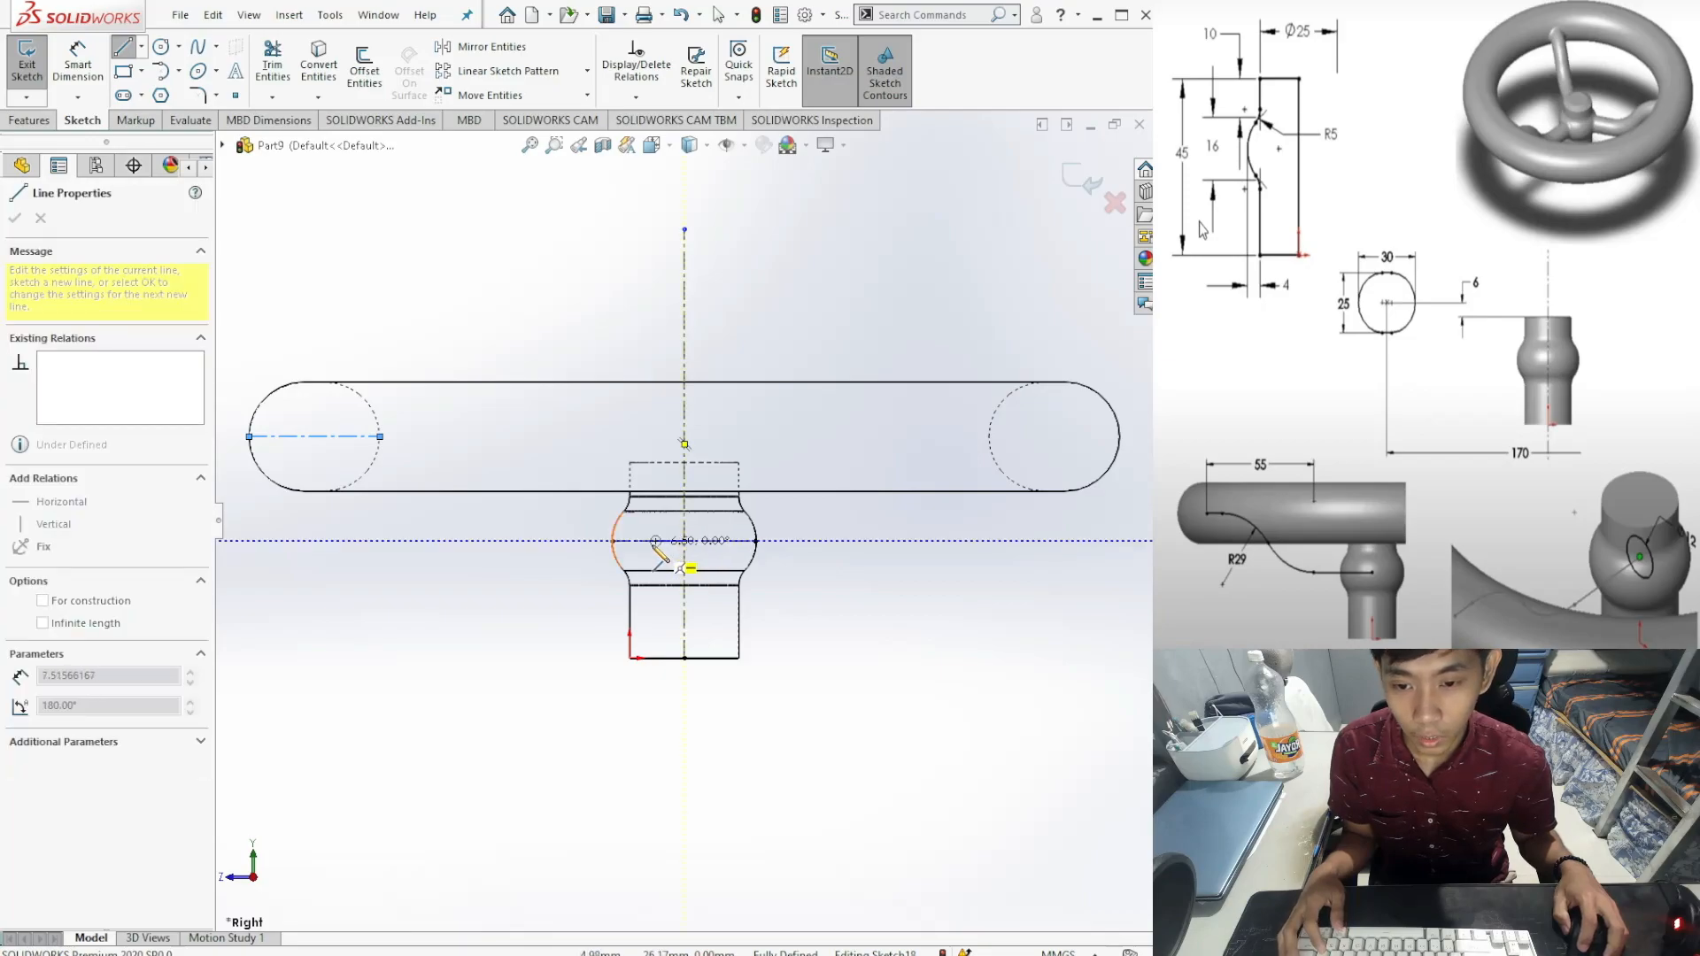
click(579, 541)
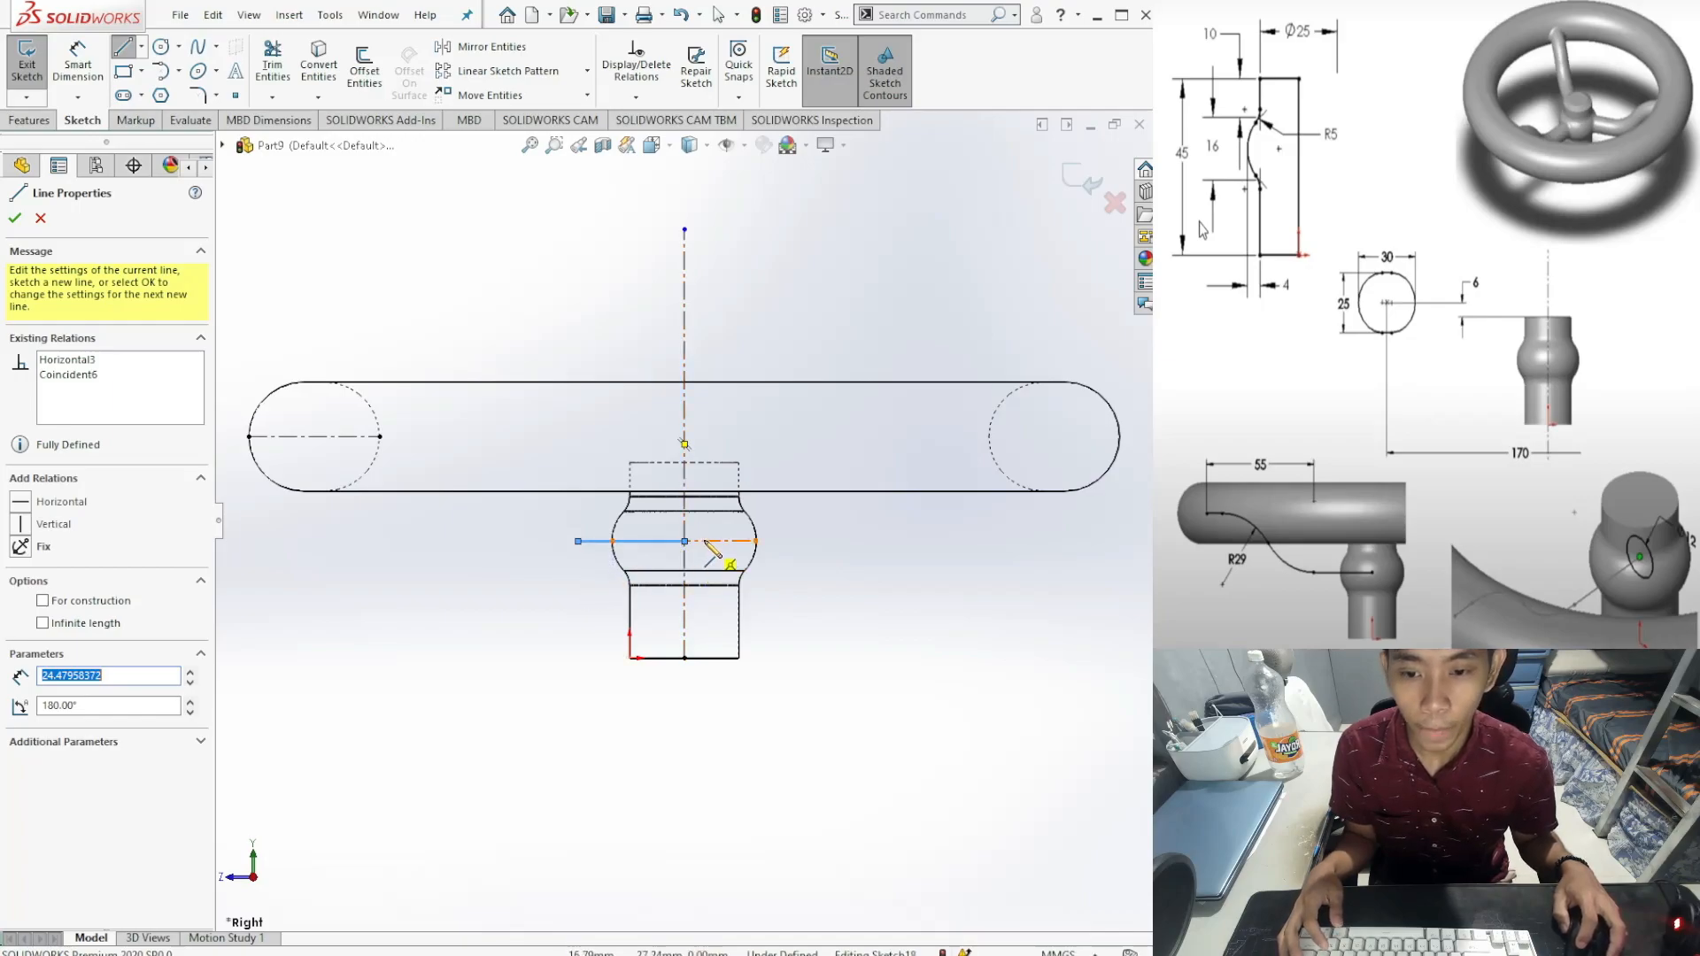
click(26, 550)
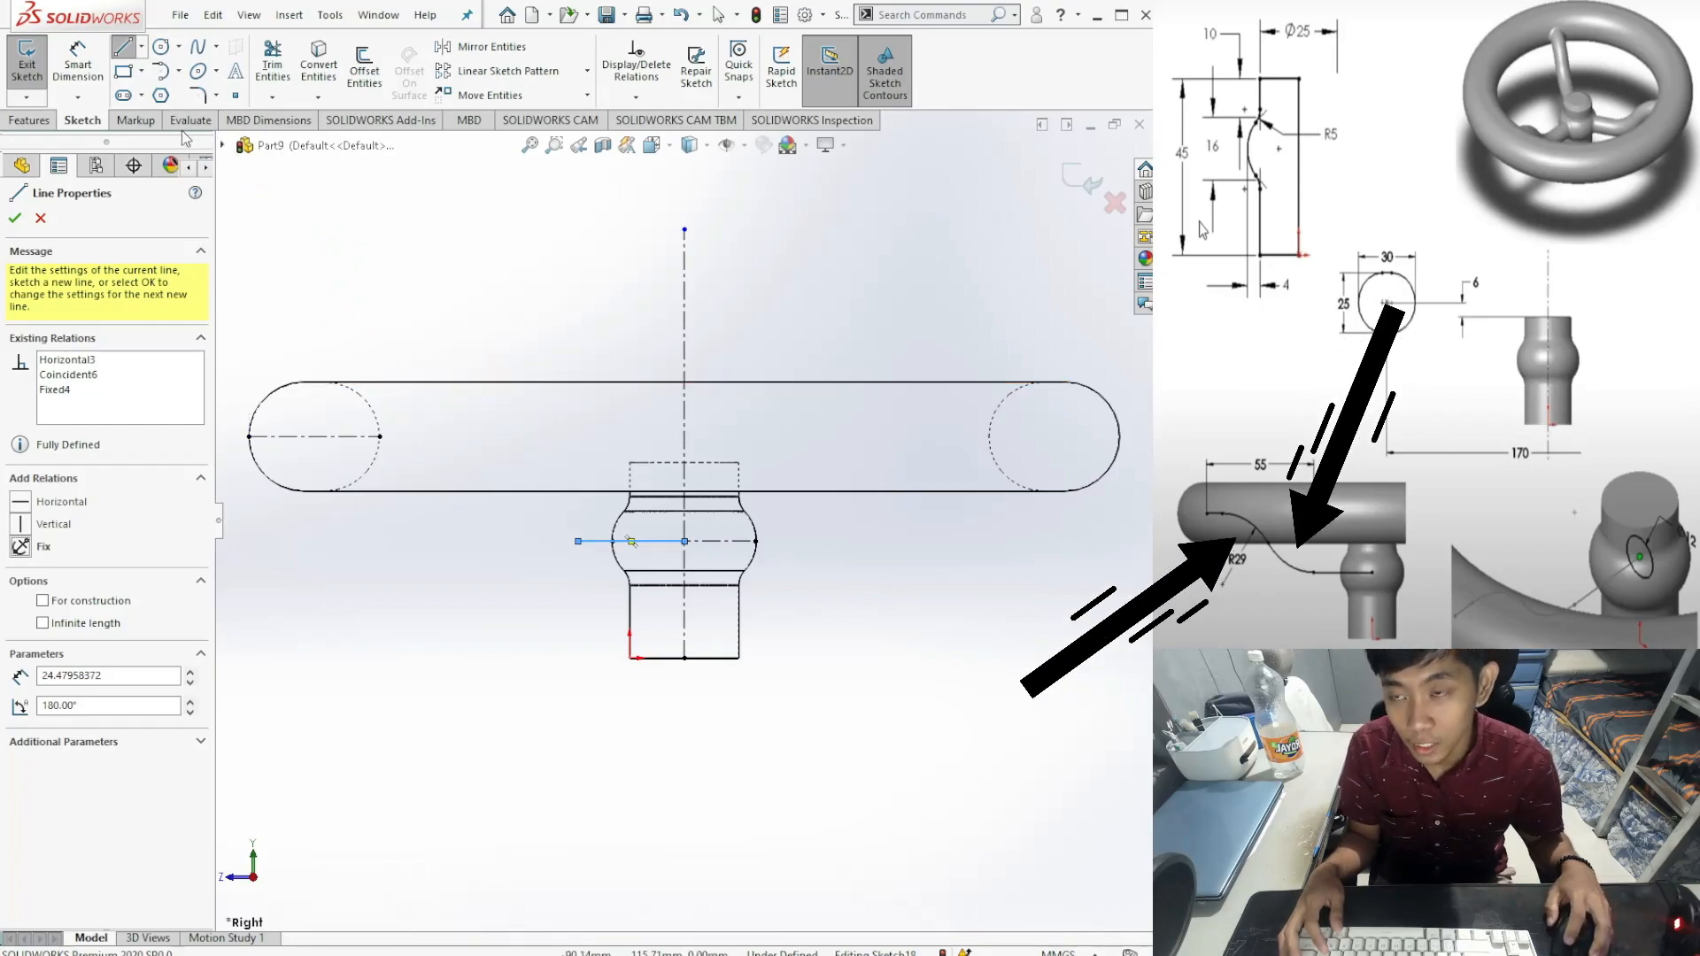
click(160, 70)
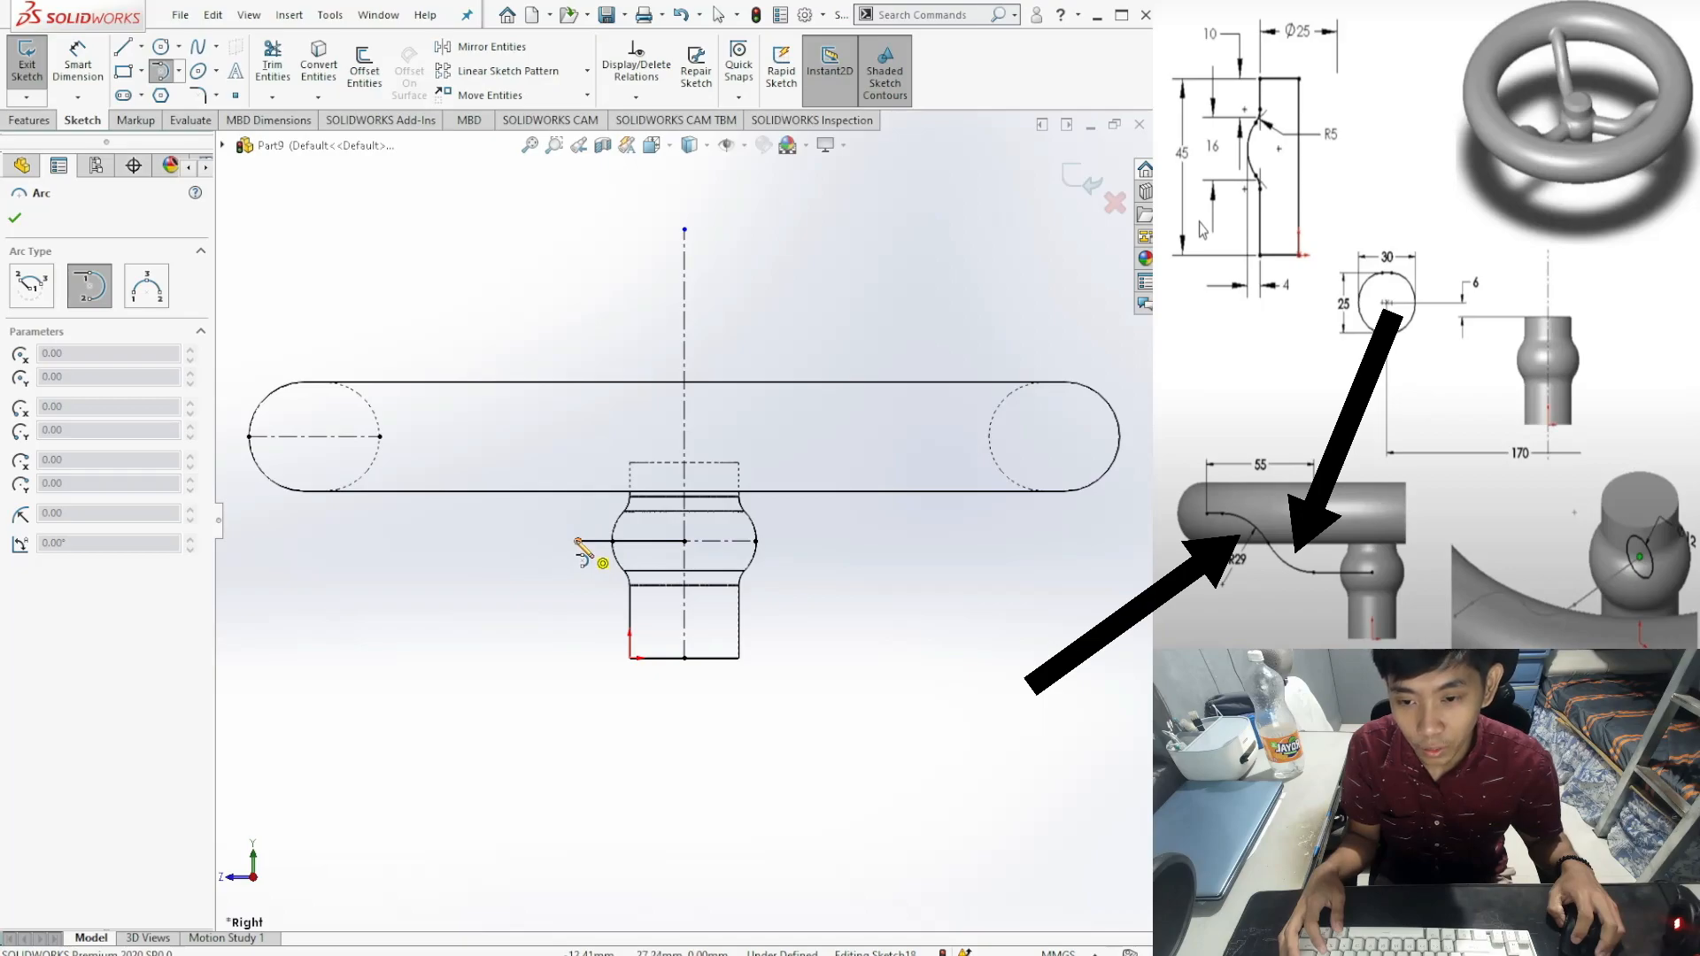
Step: Draw two tangent arcs forming an S-curve from the fixed line's end up toward the rim
click(577, 540)
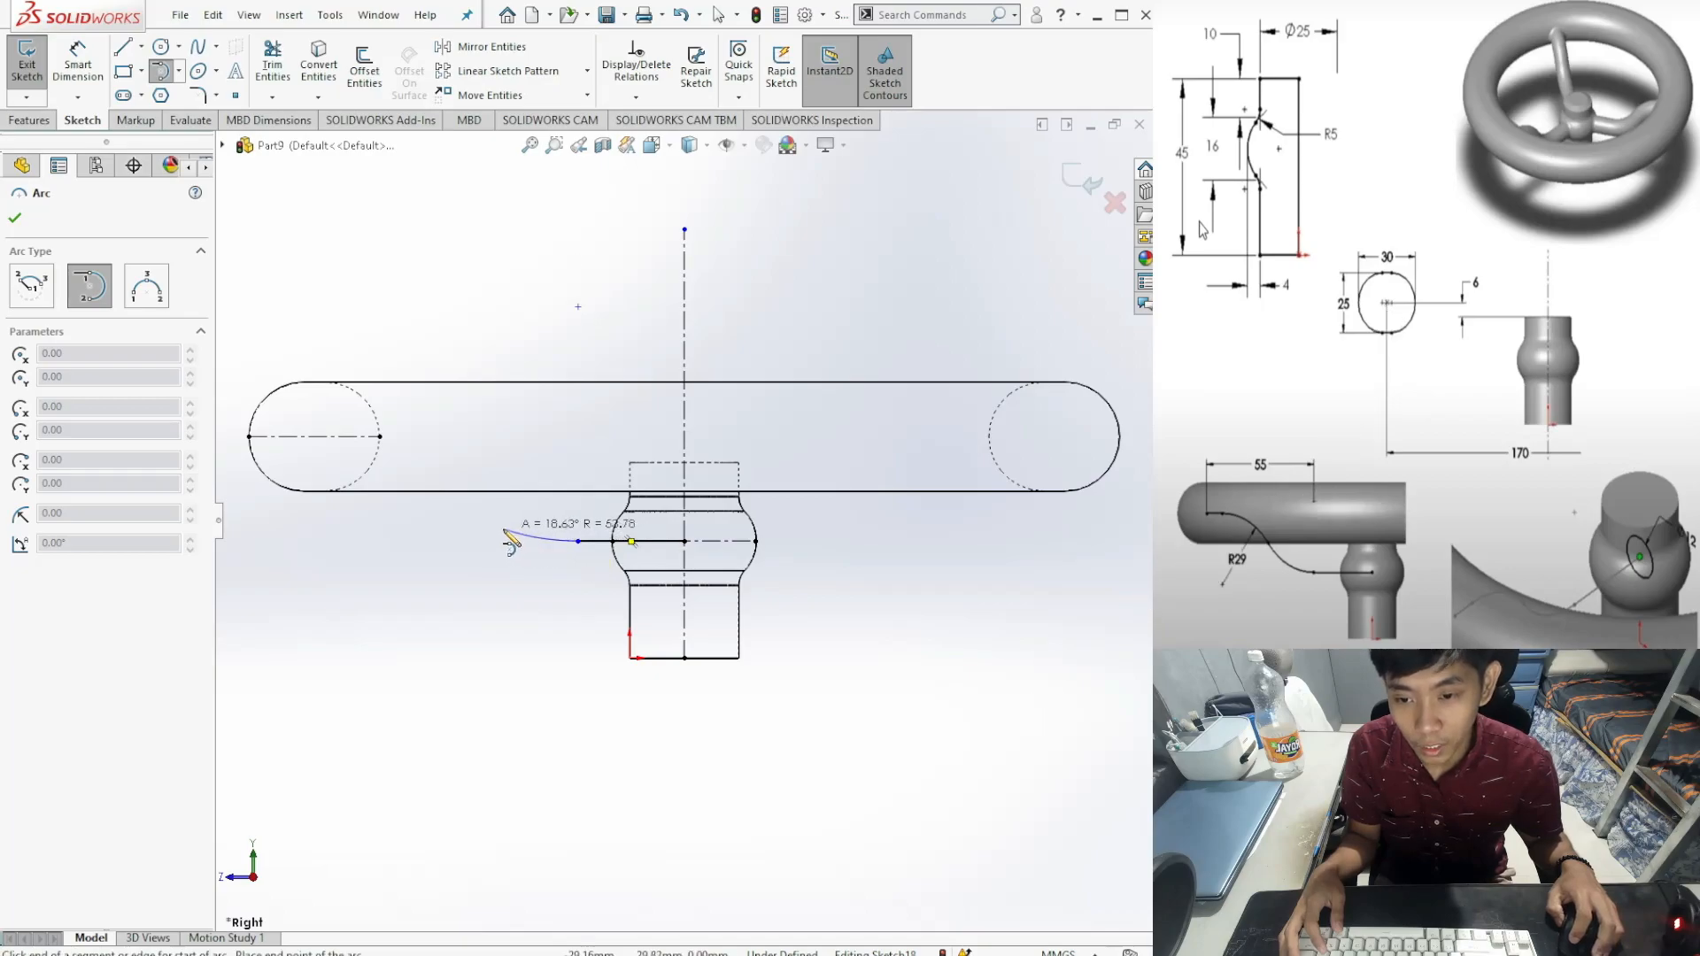
click(509, 478)
click(507, 471)
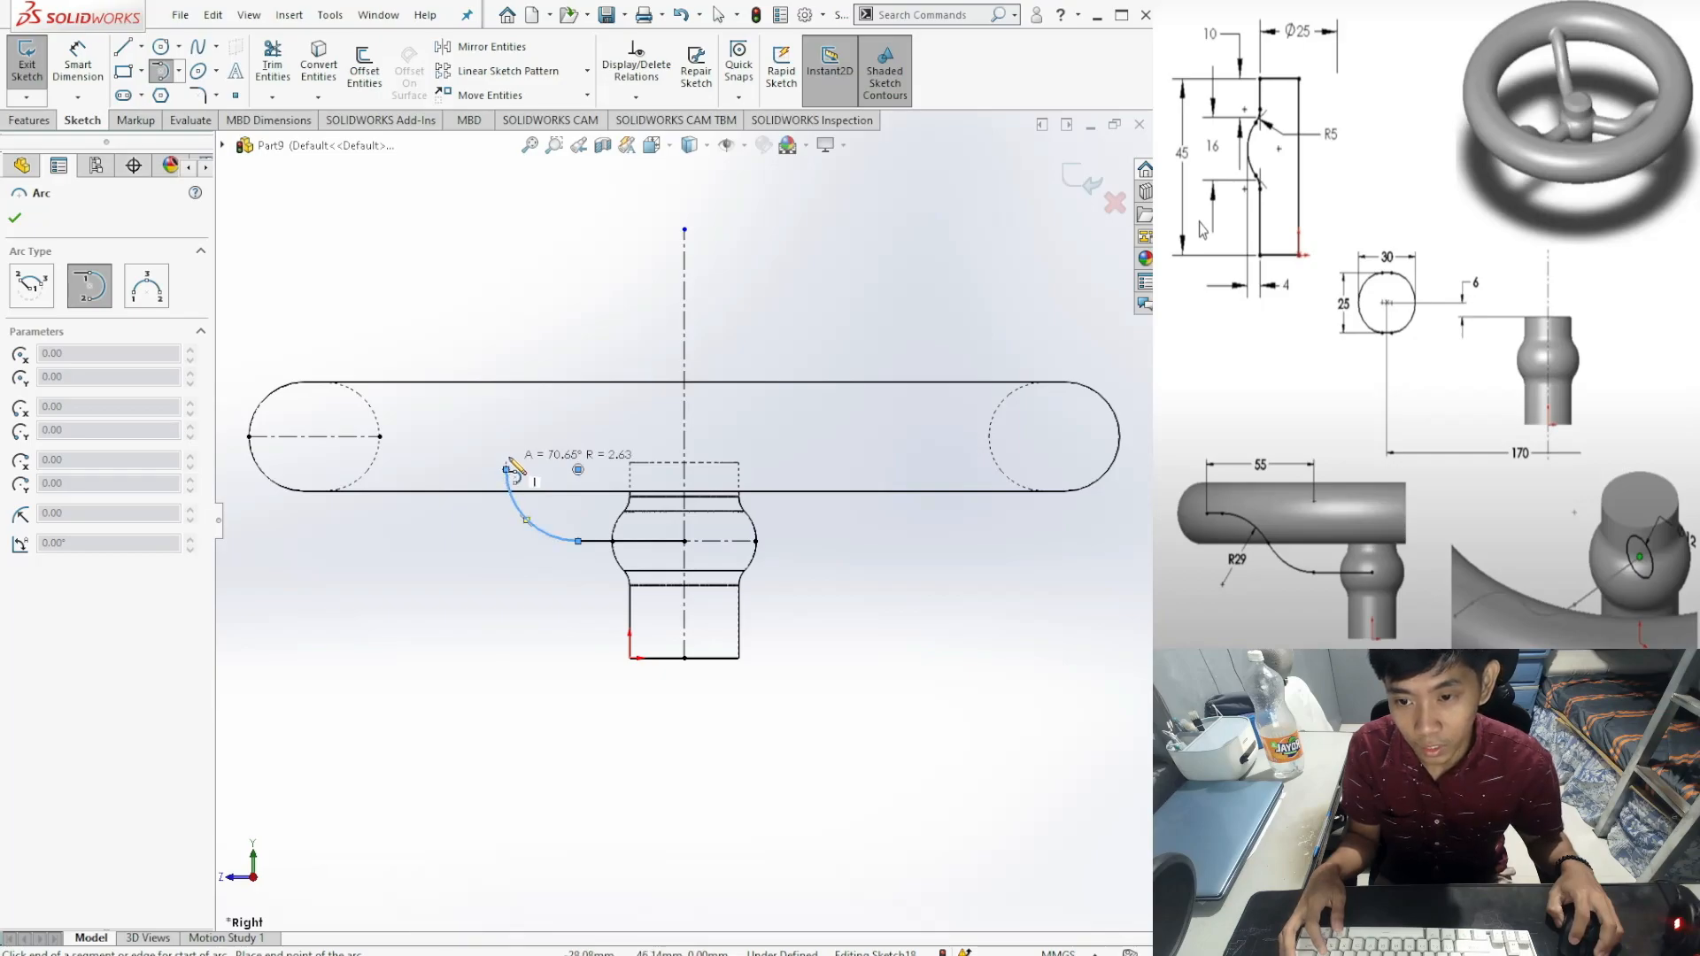
click(435, 403)
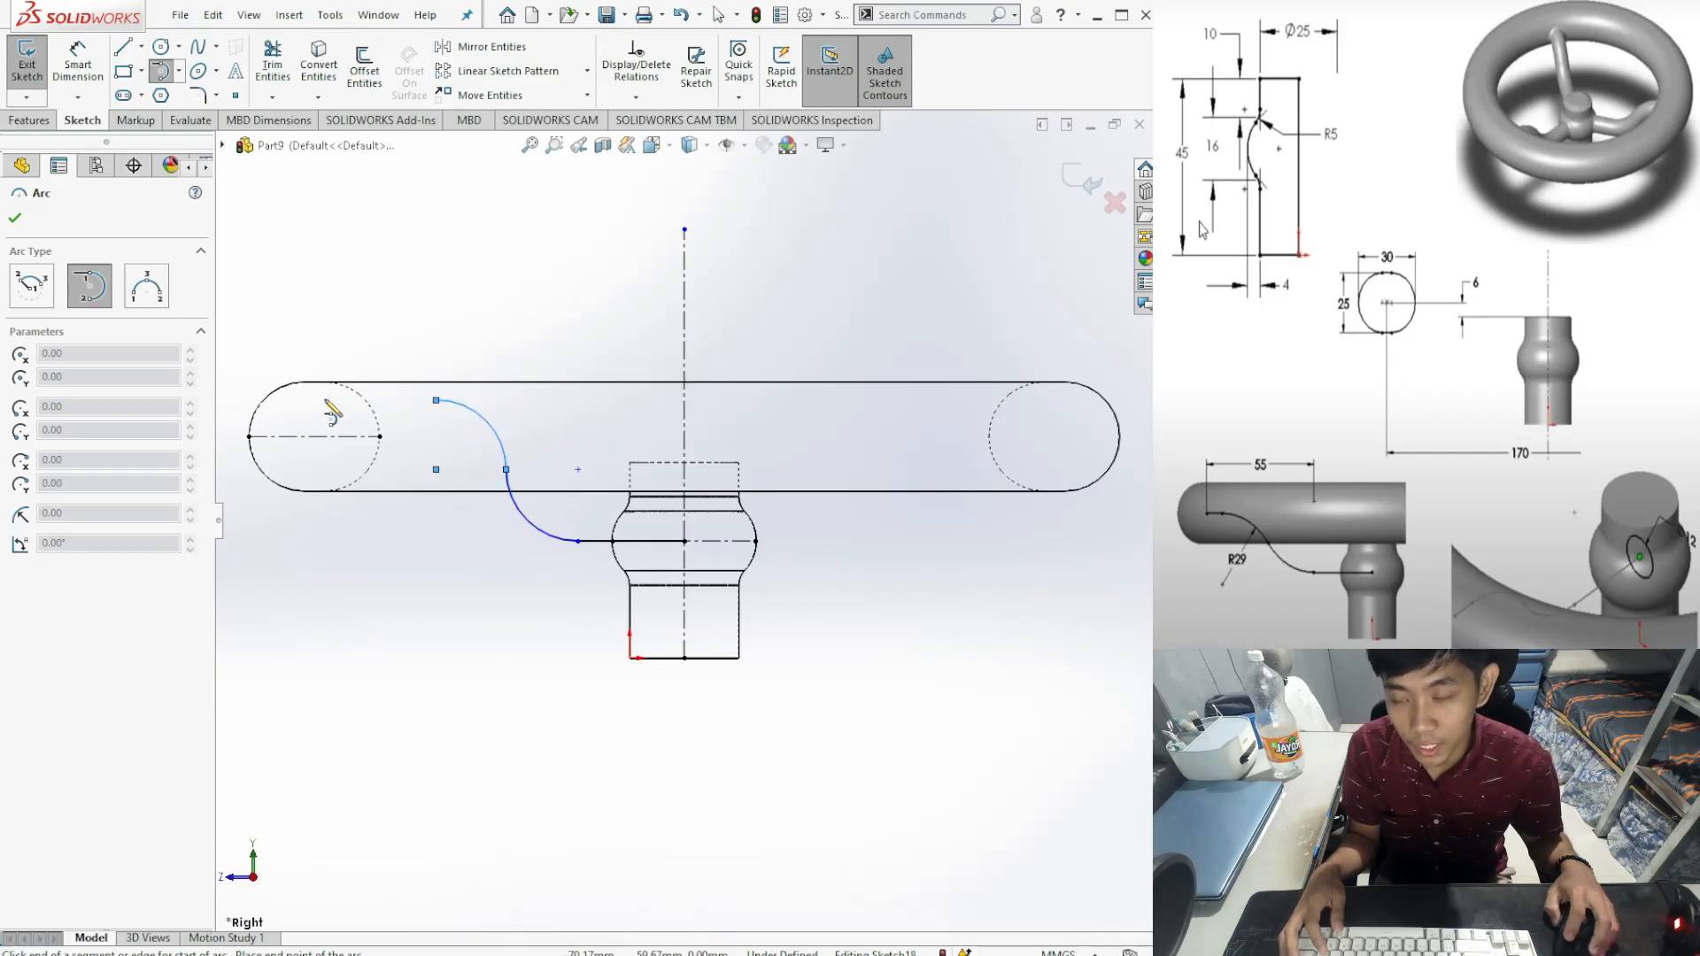
Step: Add a horizontal line from the upper arc to the rim section's centre and fix its endpoint
click(123, 50)
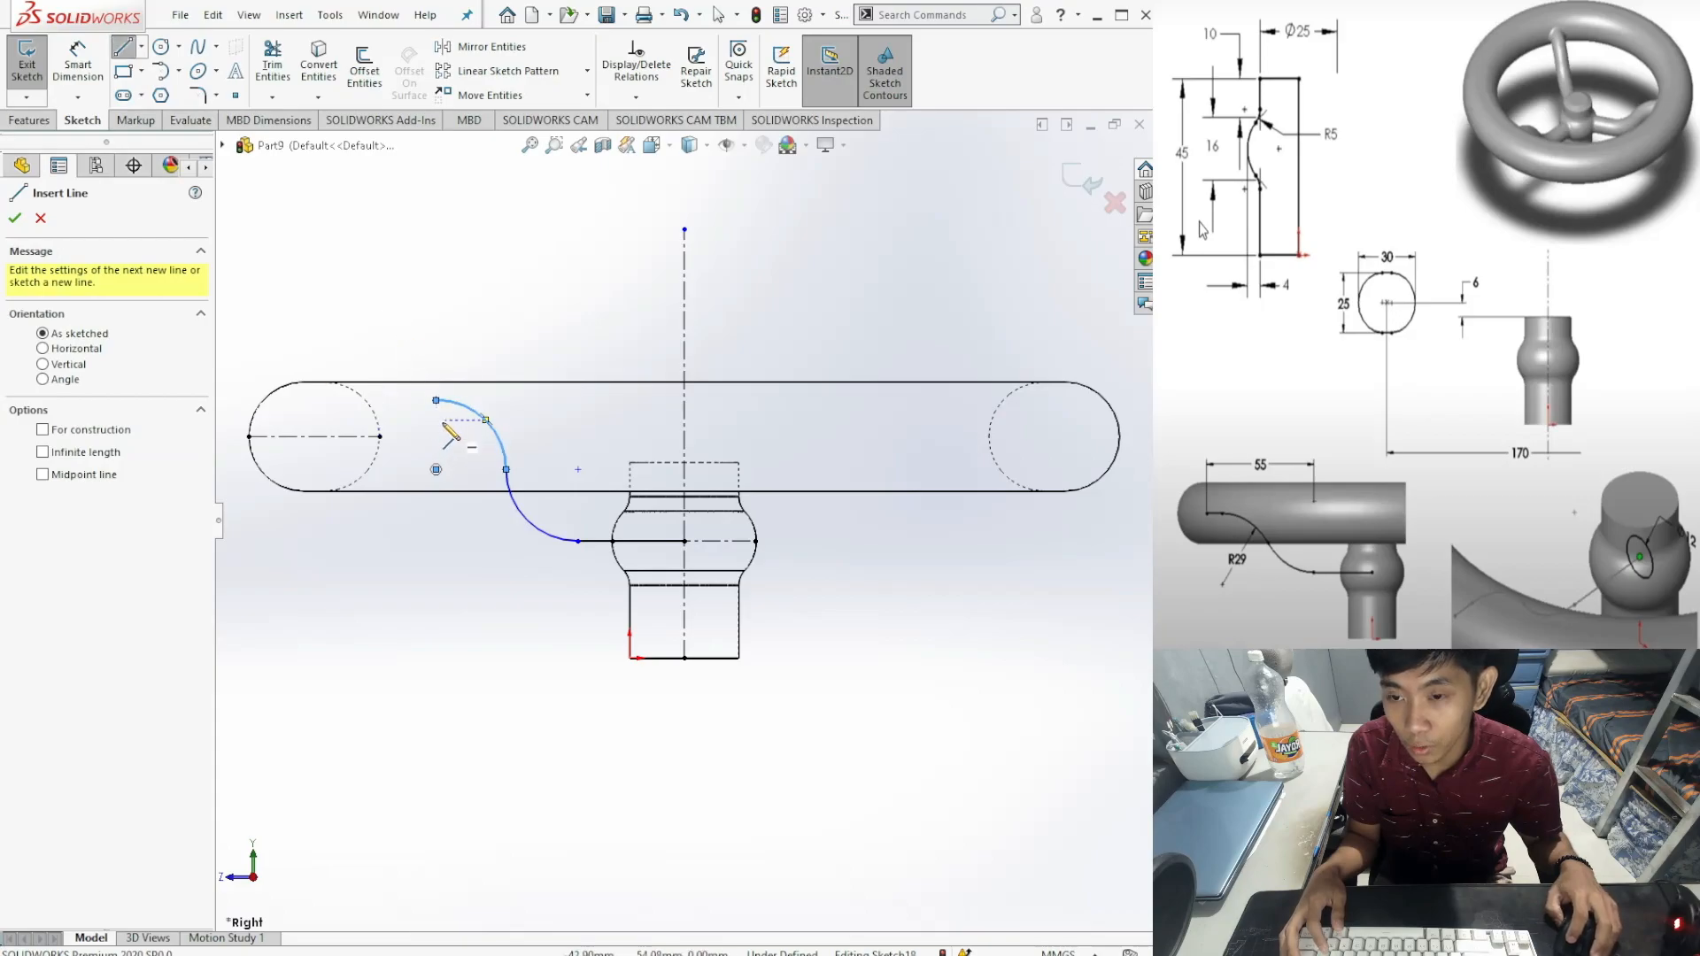
click(435, 400)
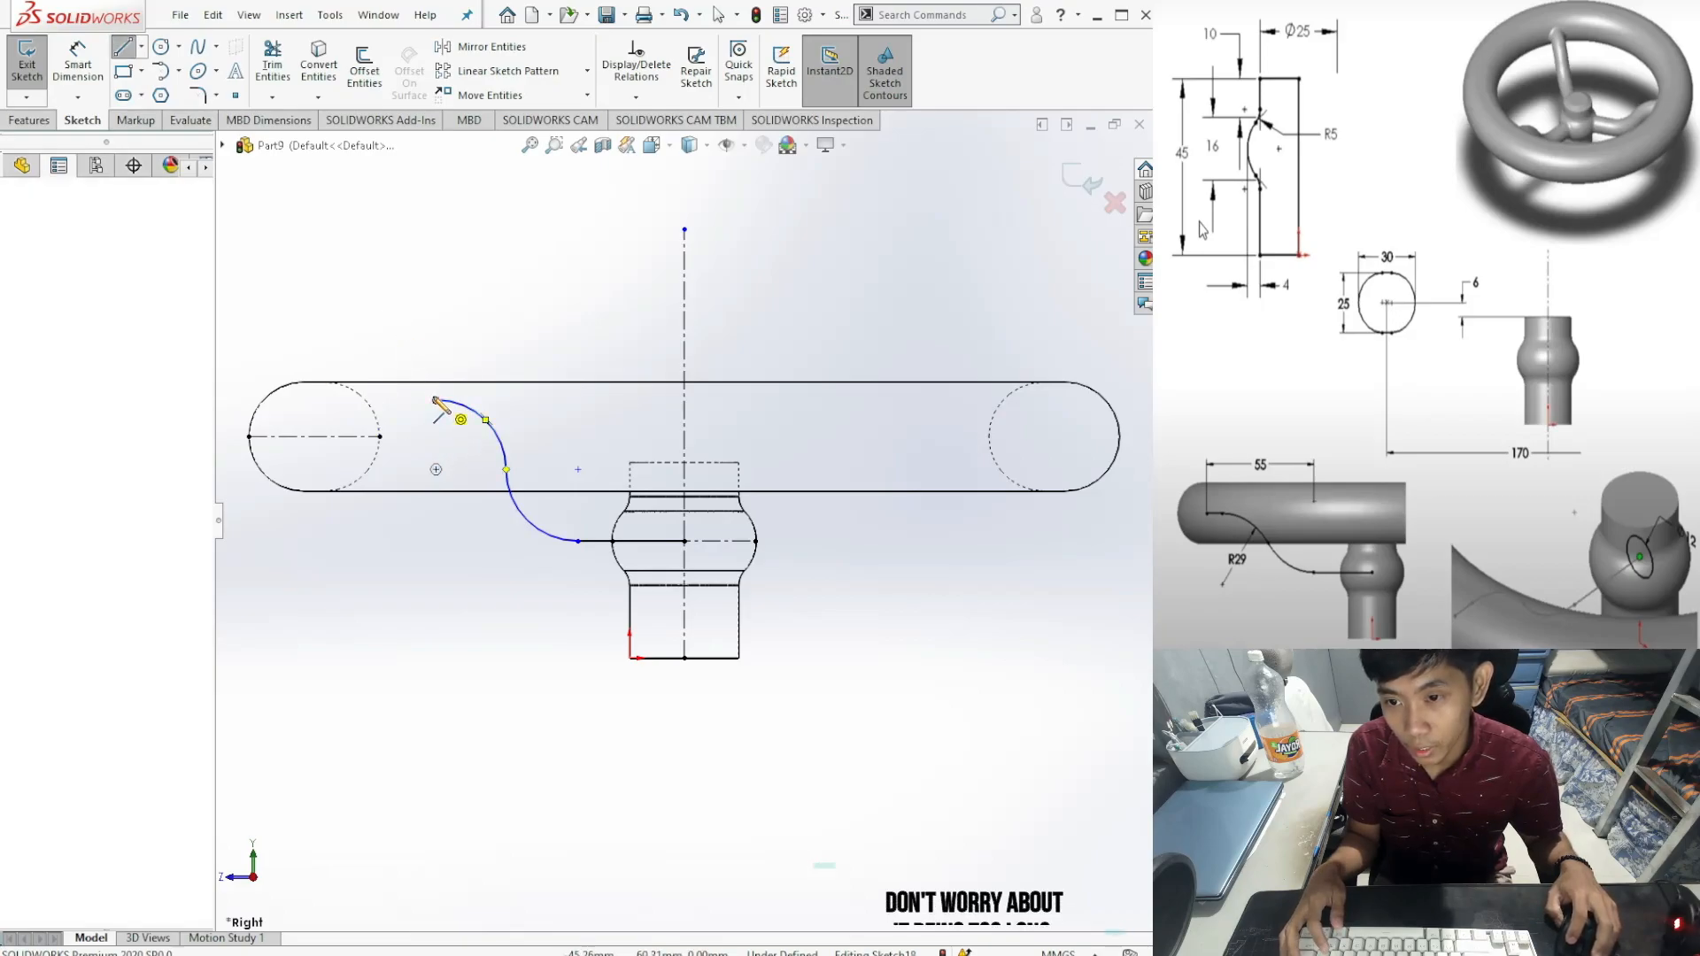
click(236, 400)
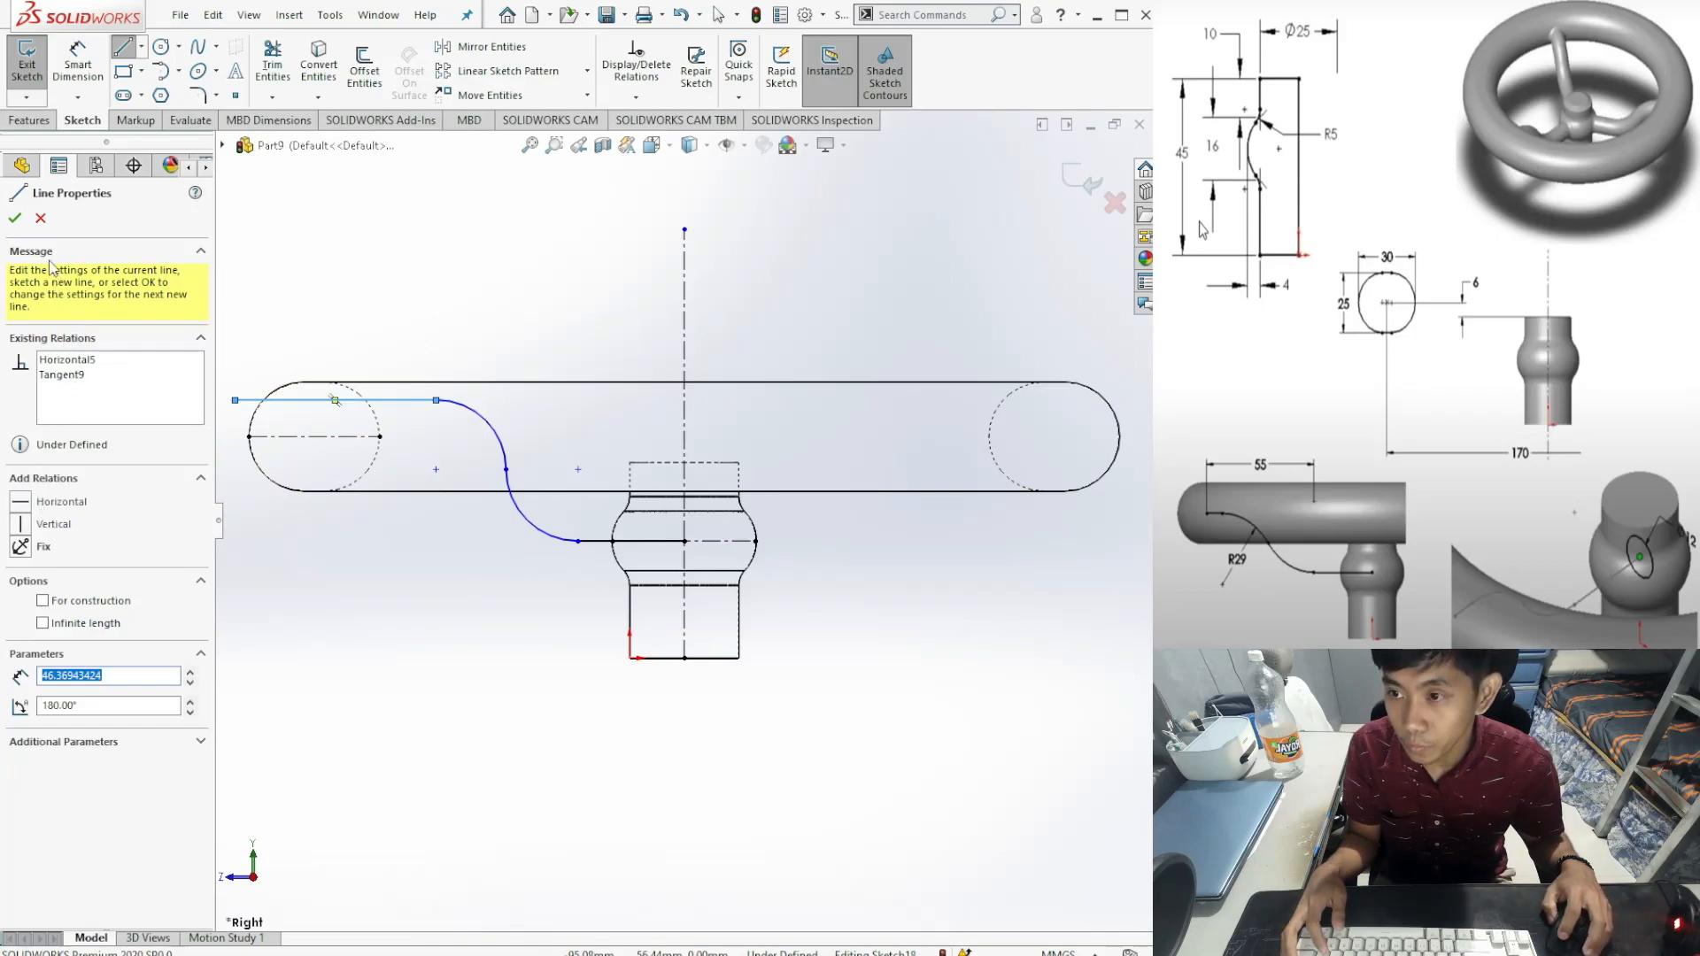
click(15, 218)
click(15, 219)
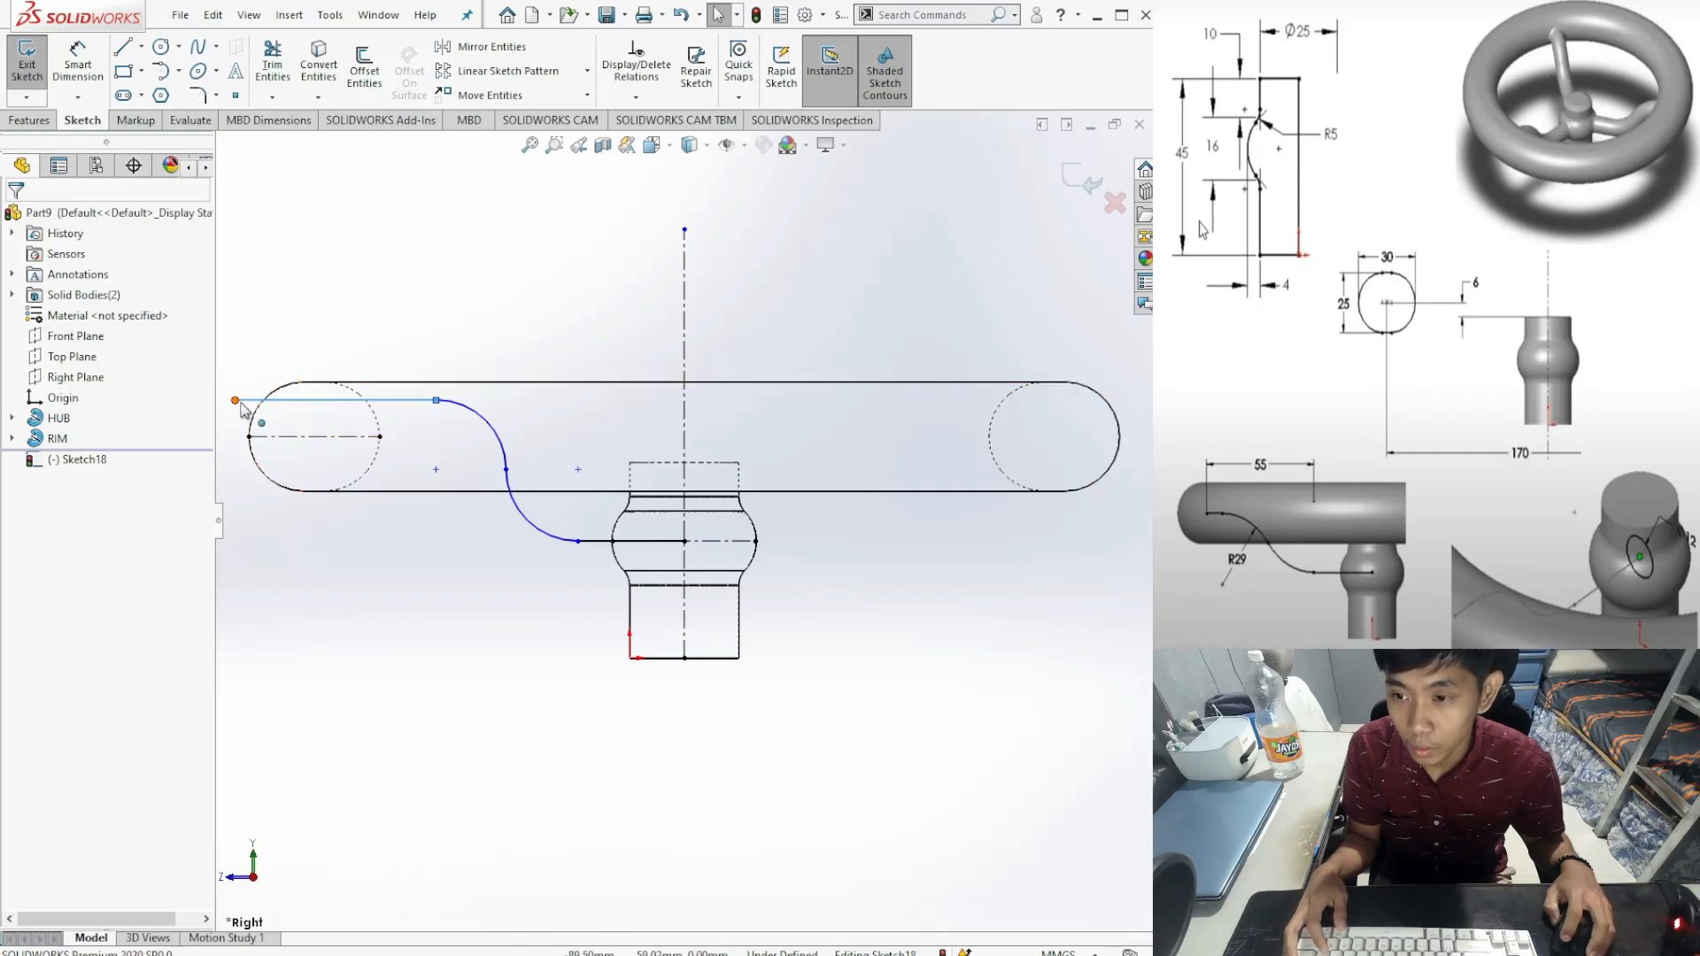
drag(235, 401, 312, 444)
drag(310, 445, 316, 440)
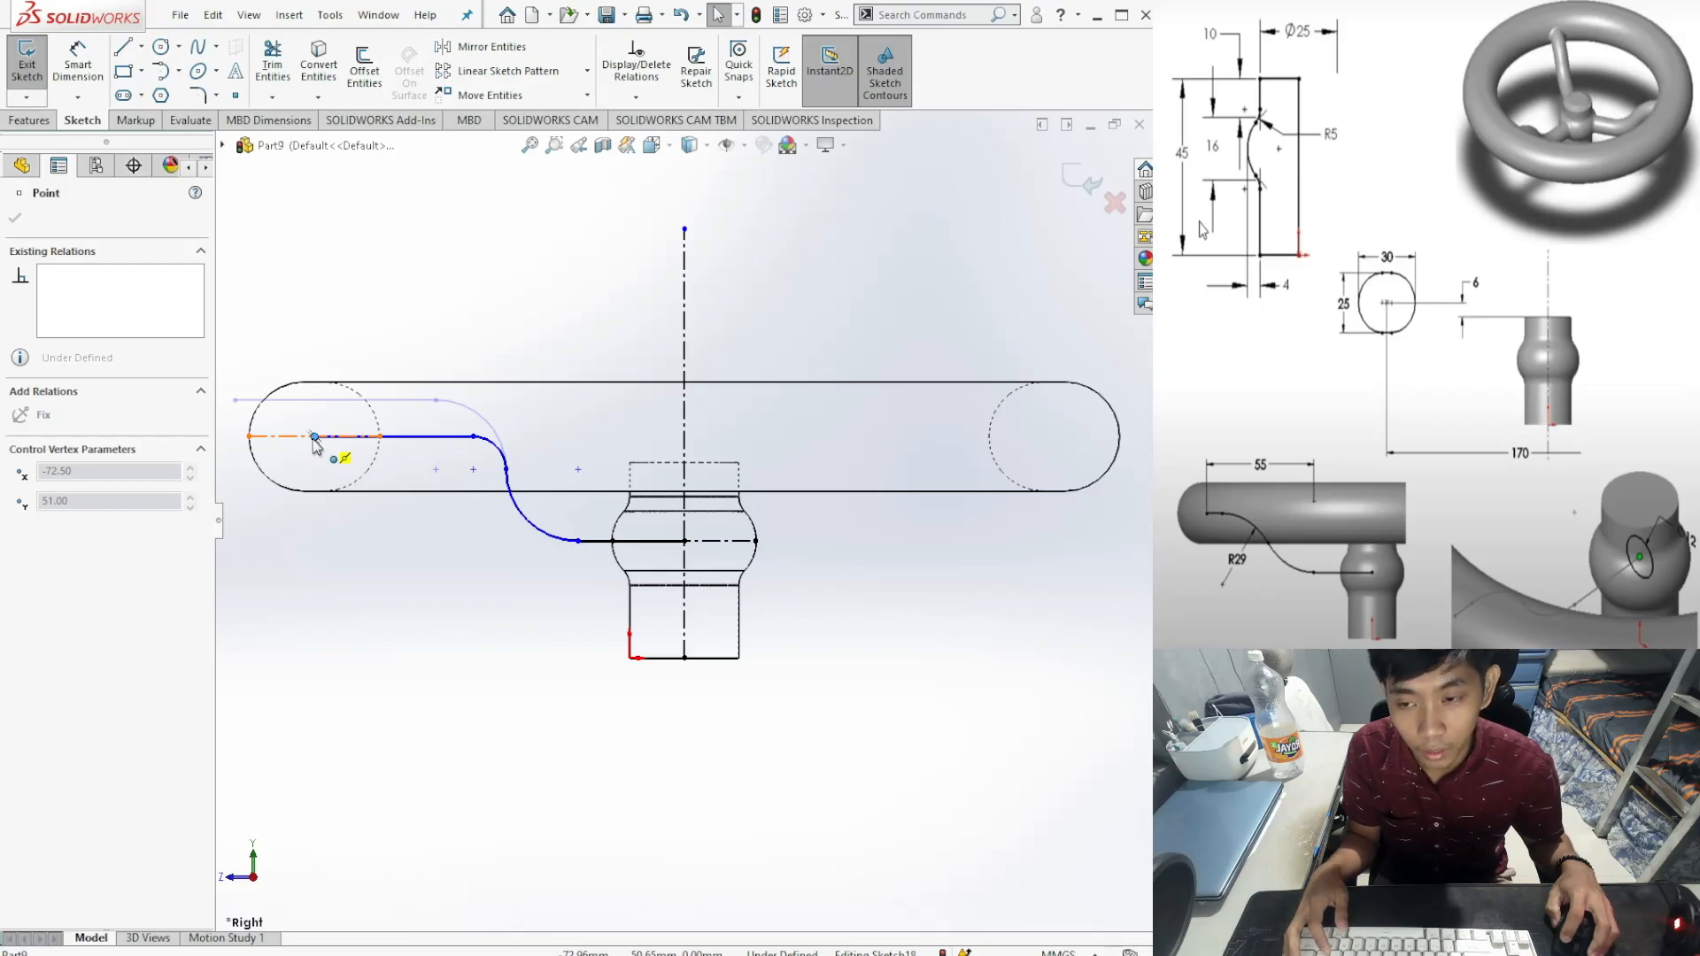
drag(314, 442, 316, 445)
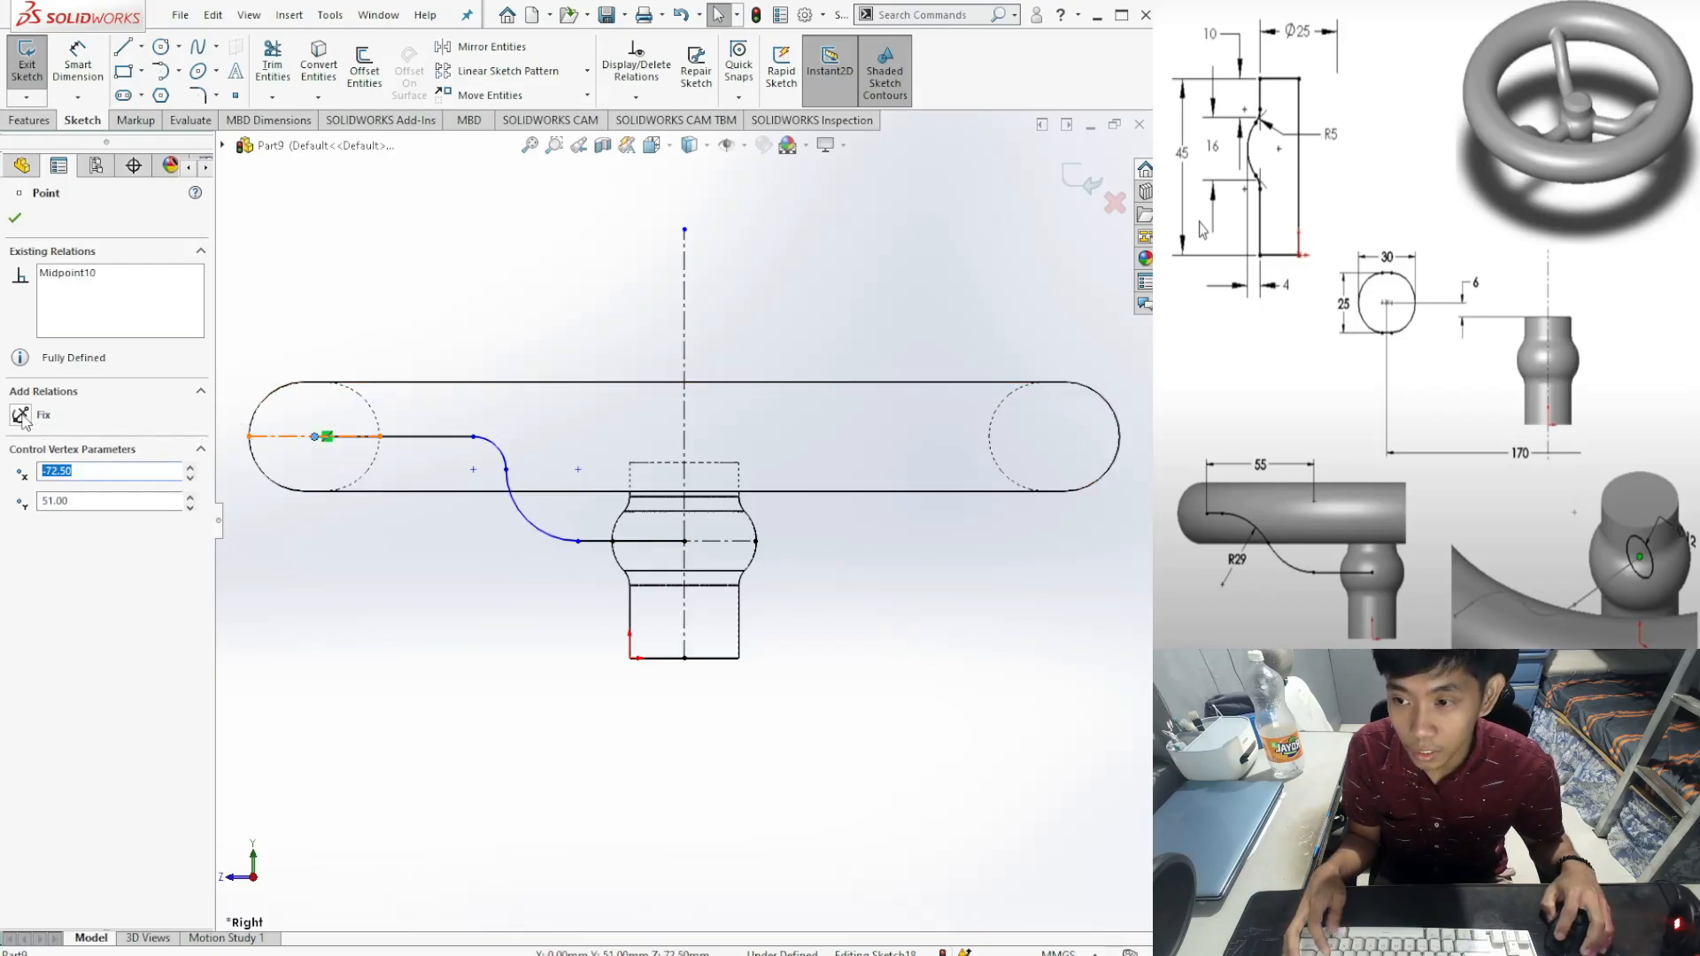
click(20, 415)
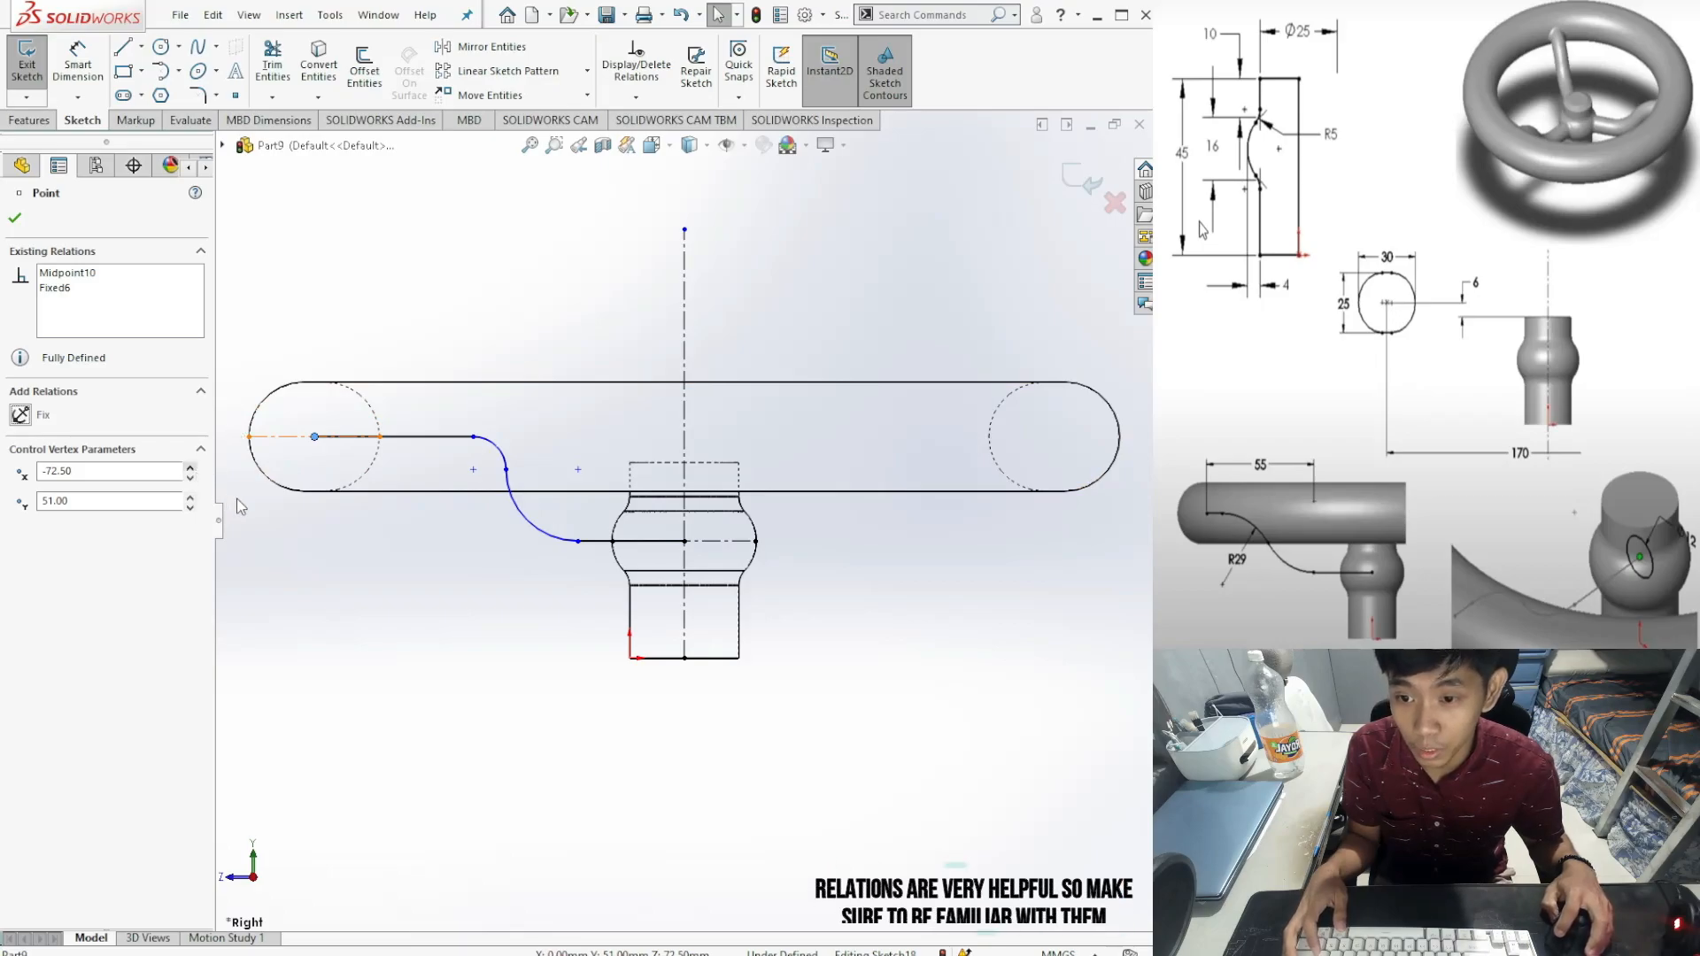
click(15, 220)
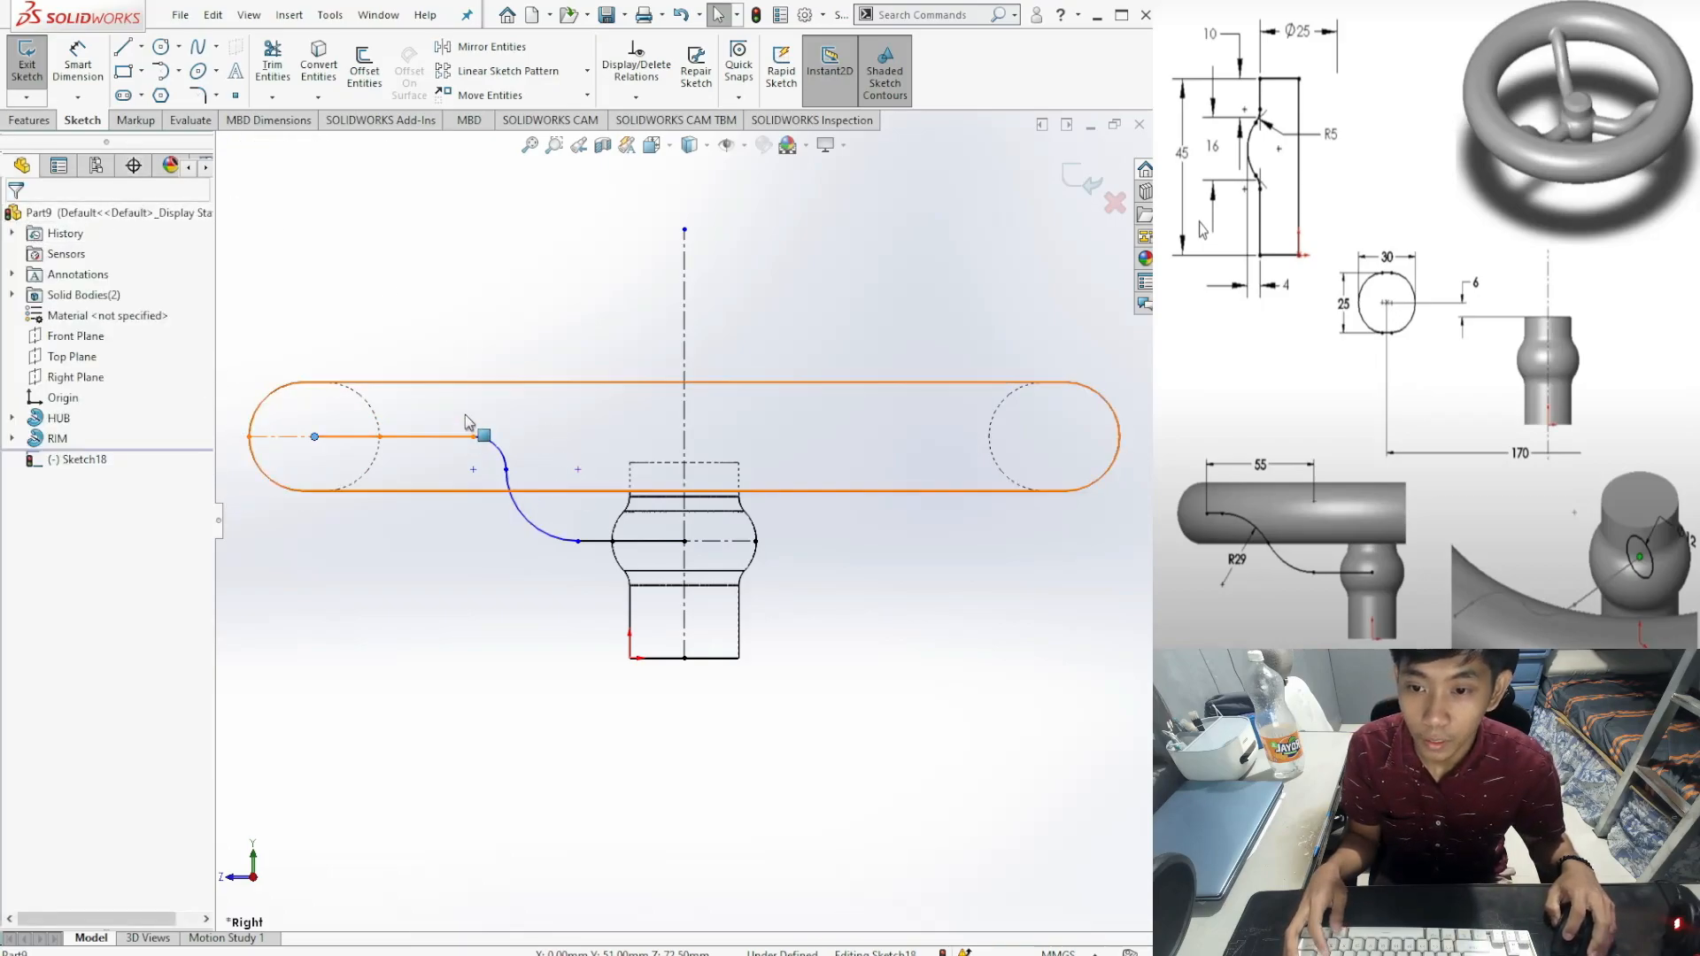
Step: Dimension both tangent arcs of the spoke path with R29 radii
click(93, 82)
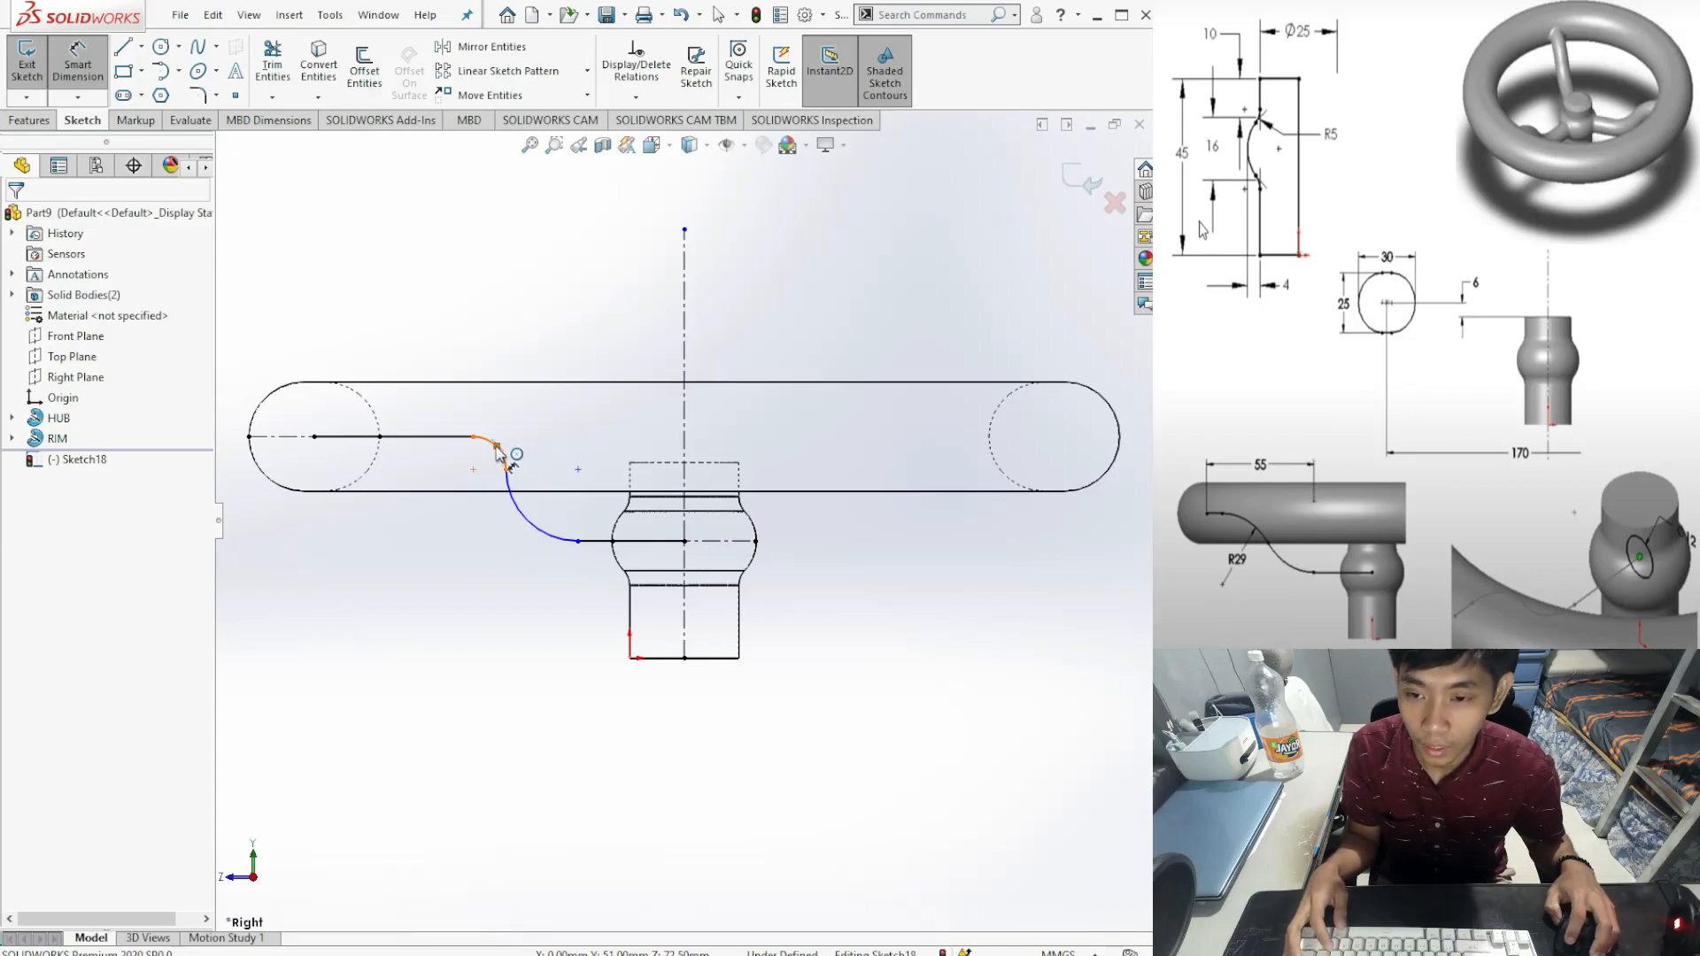
click(502, 454)
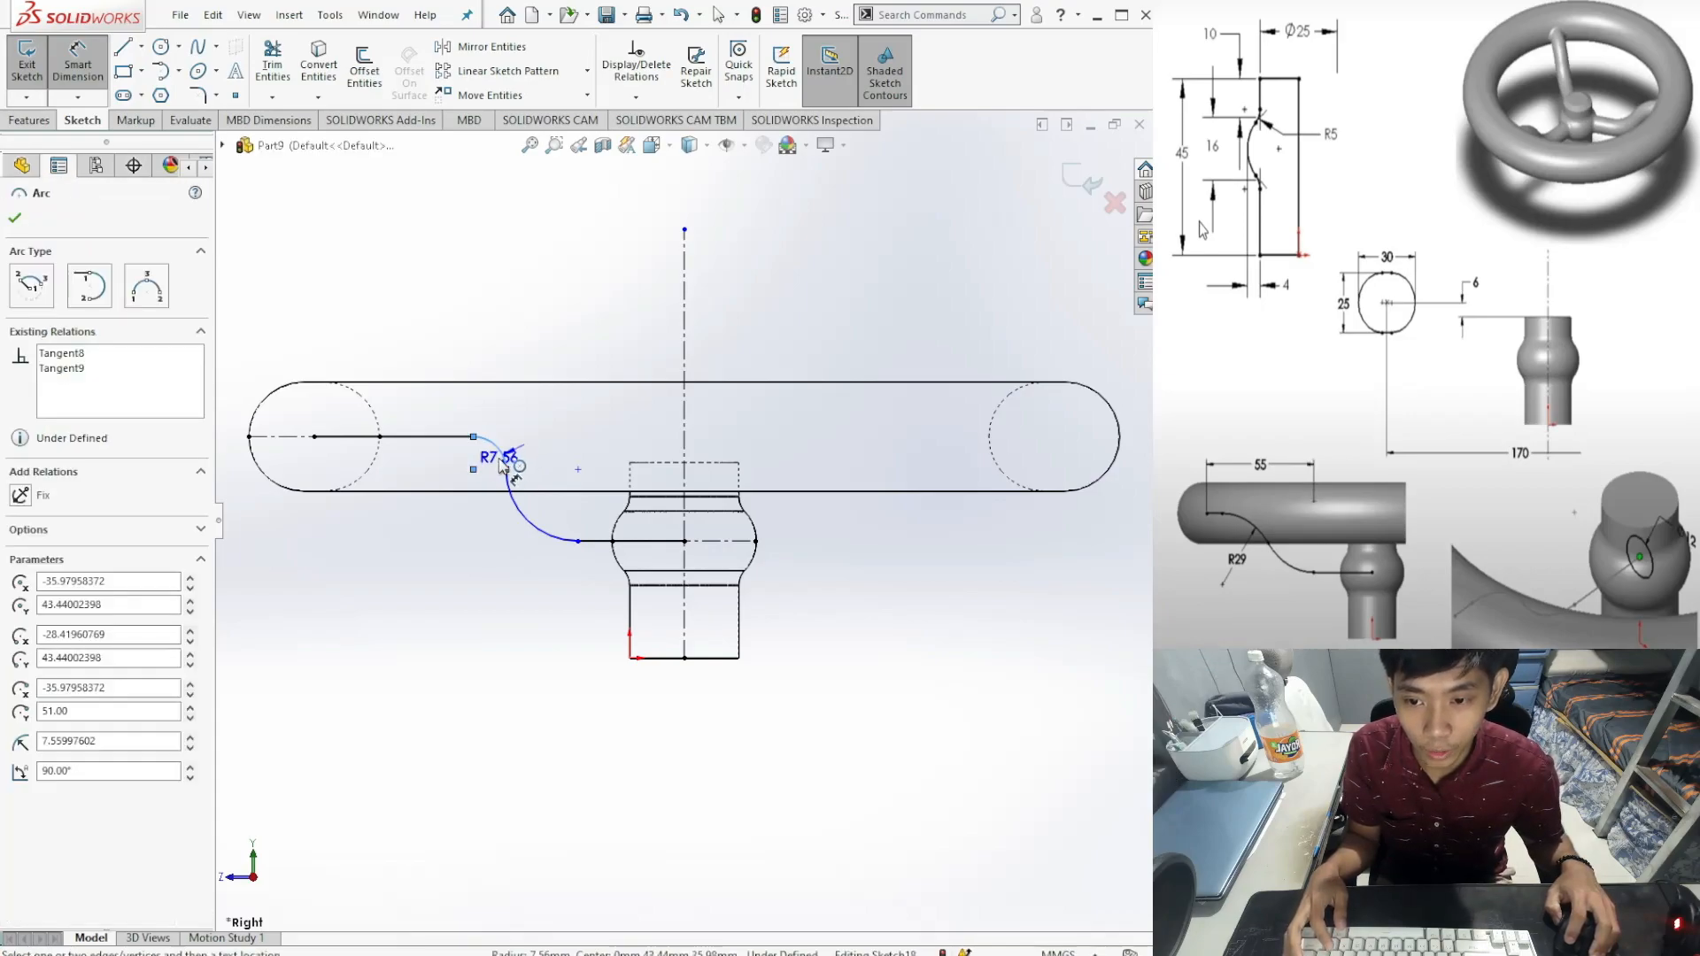
click(398, 542)
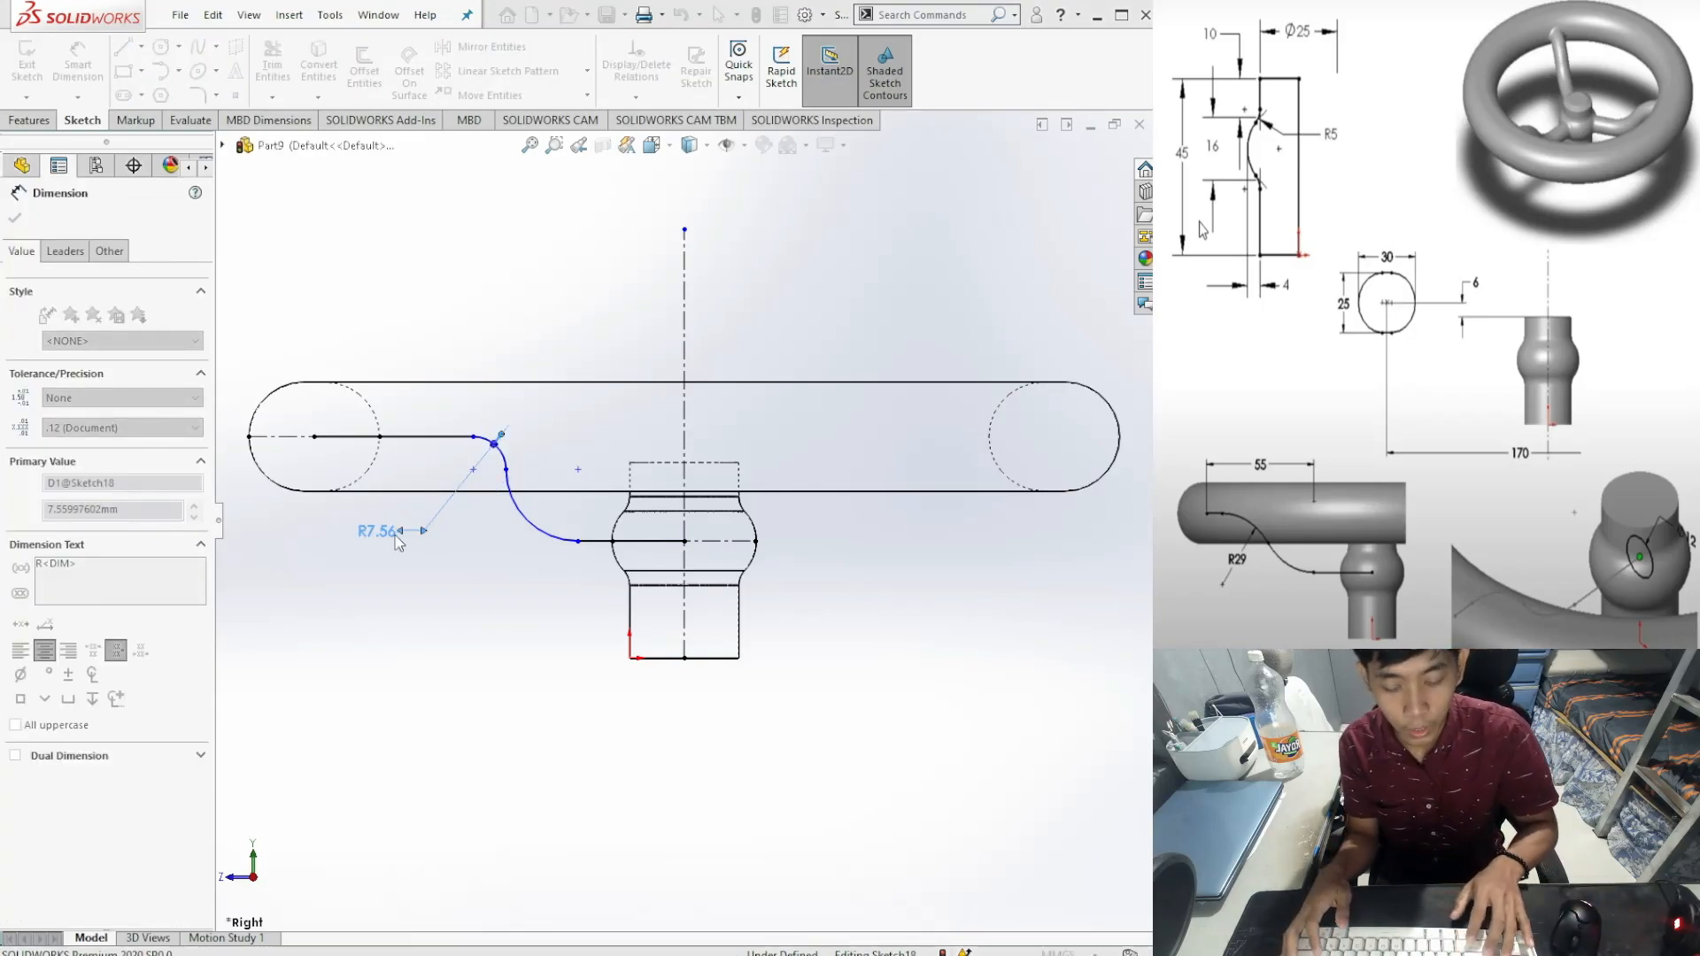
text(29)
key(Return)
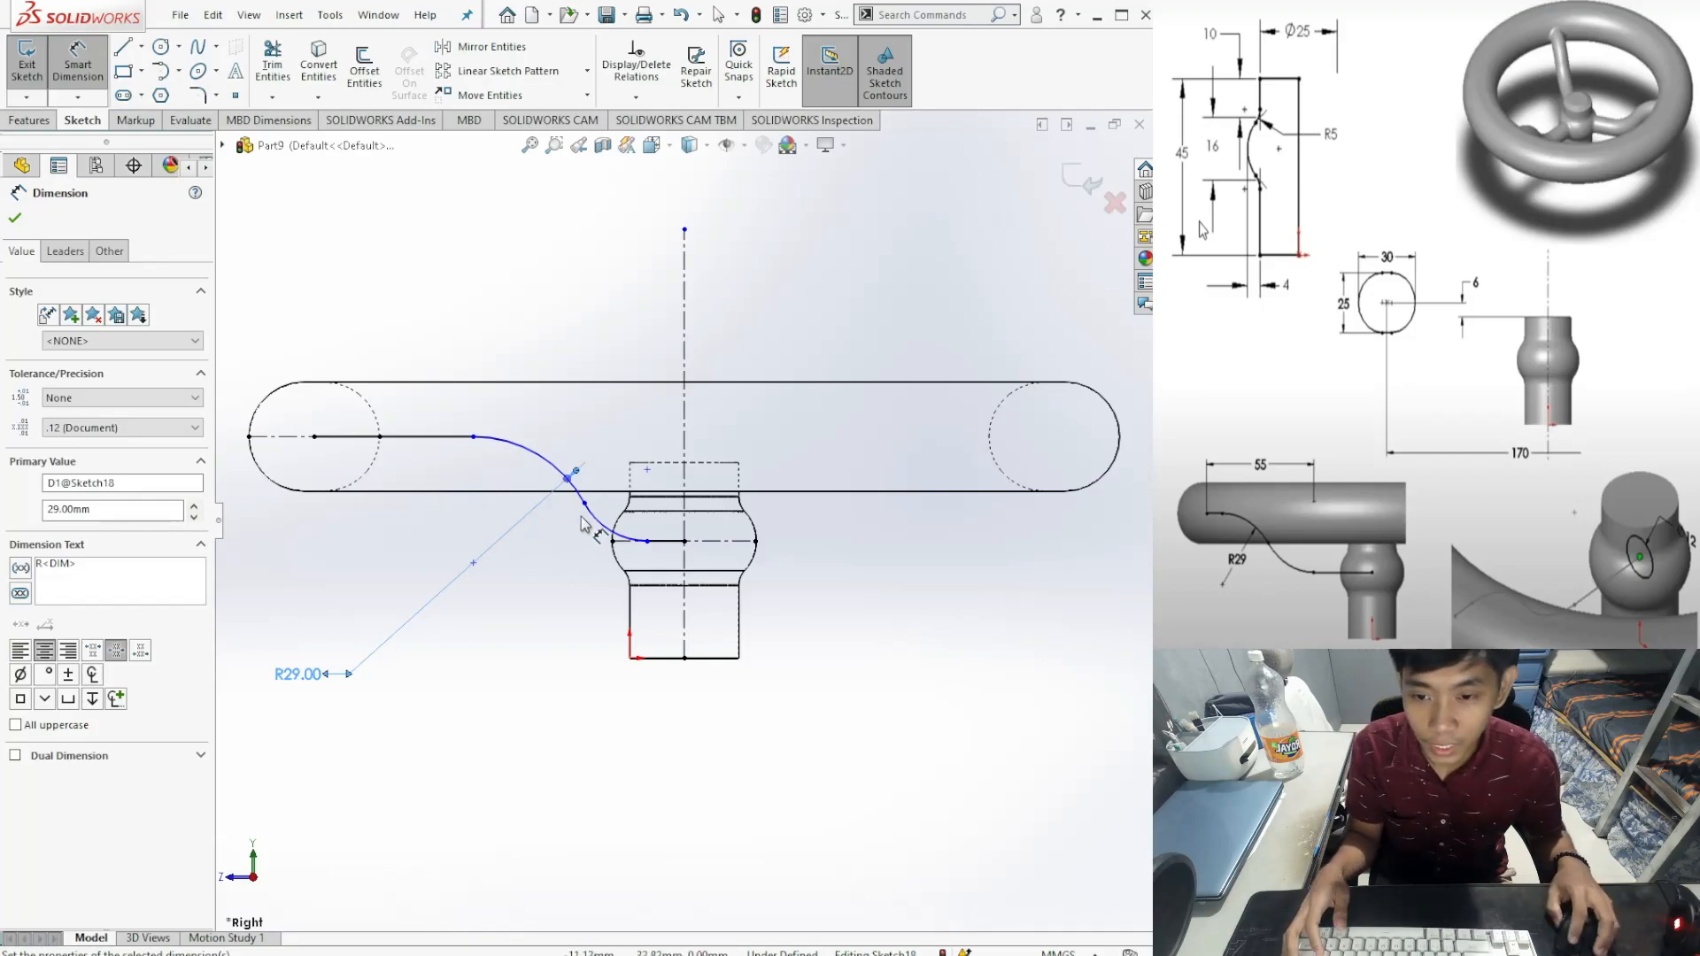
click(610, 528)
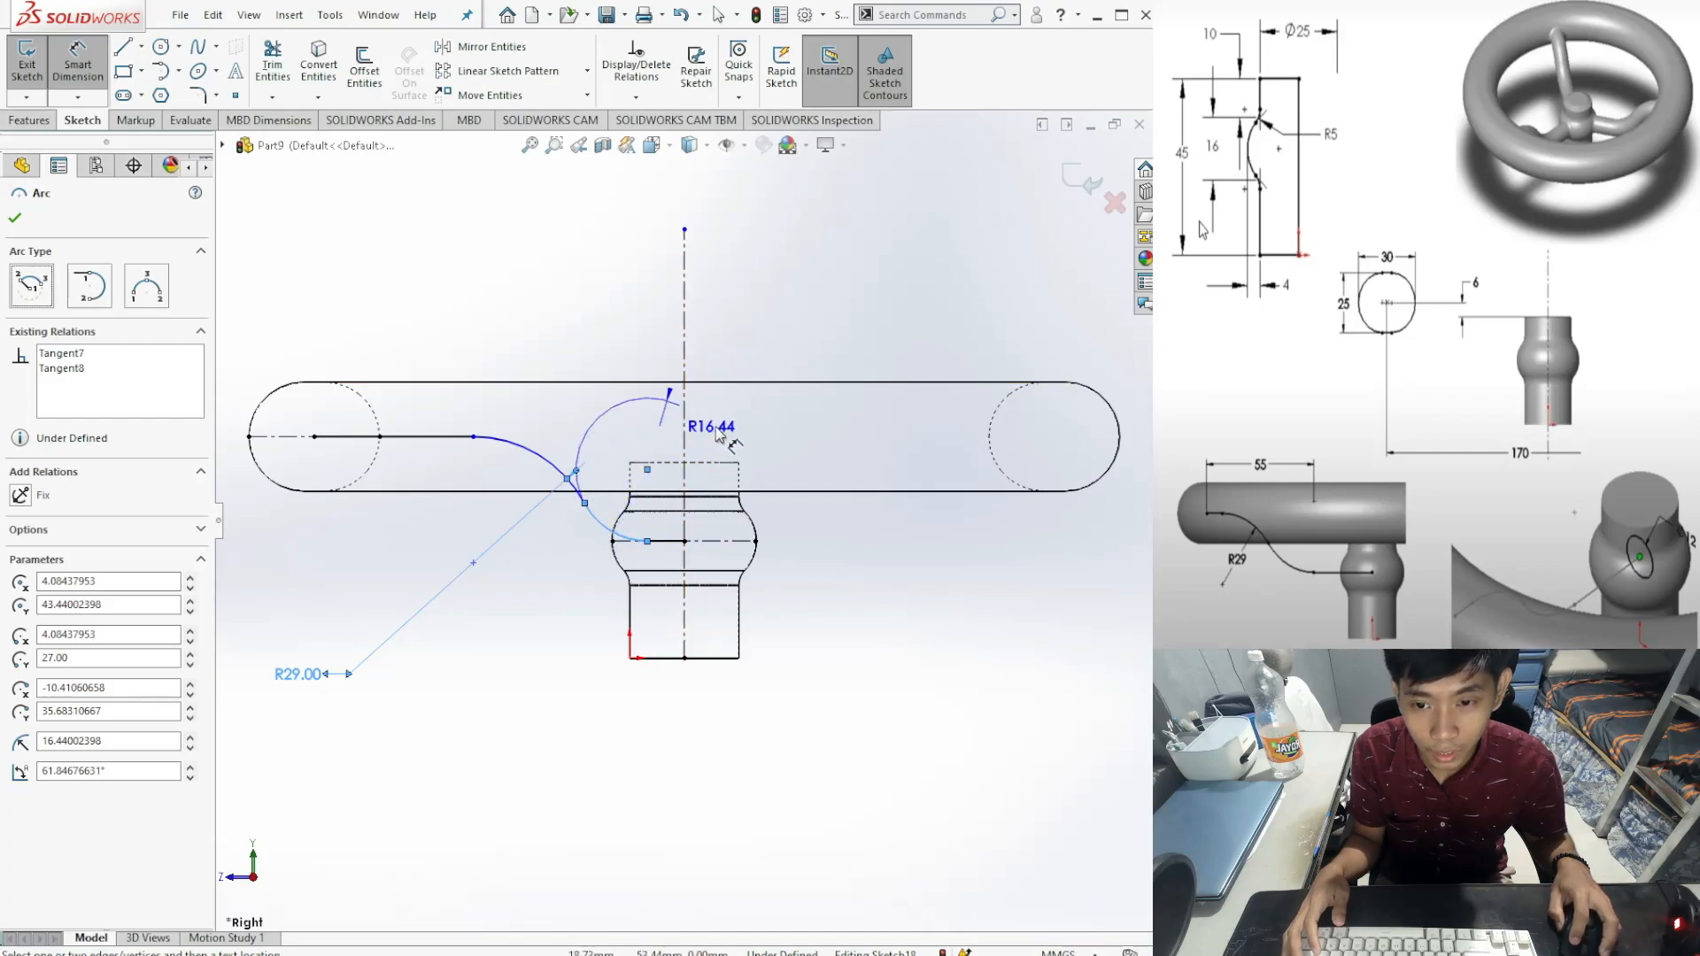
click(768, 363)
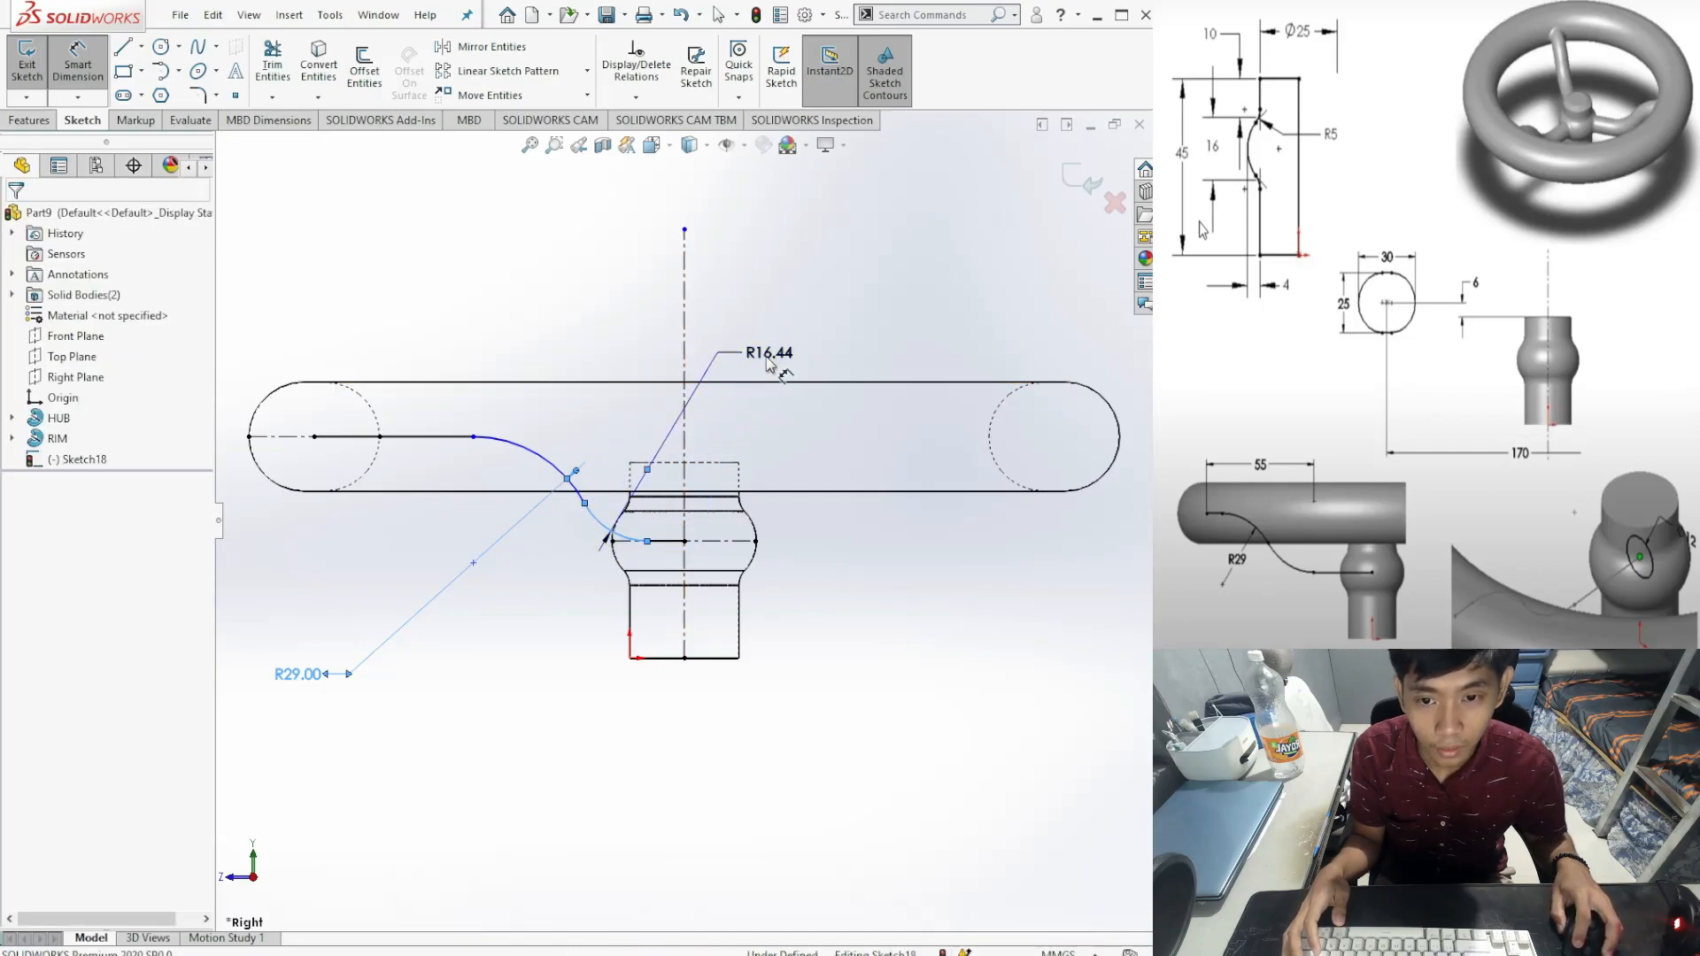
text(29)
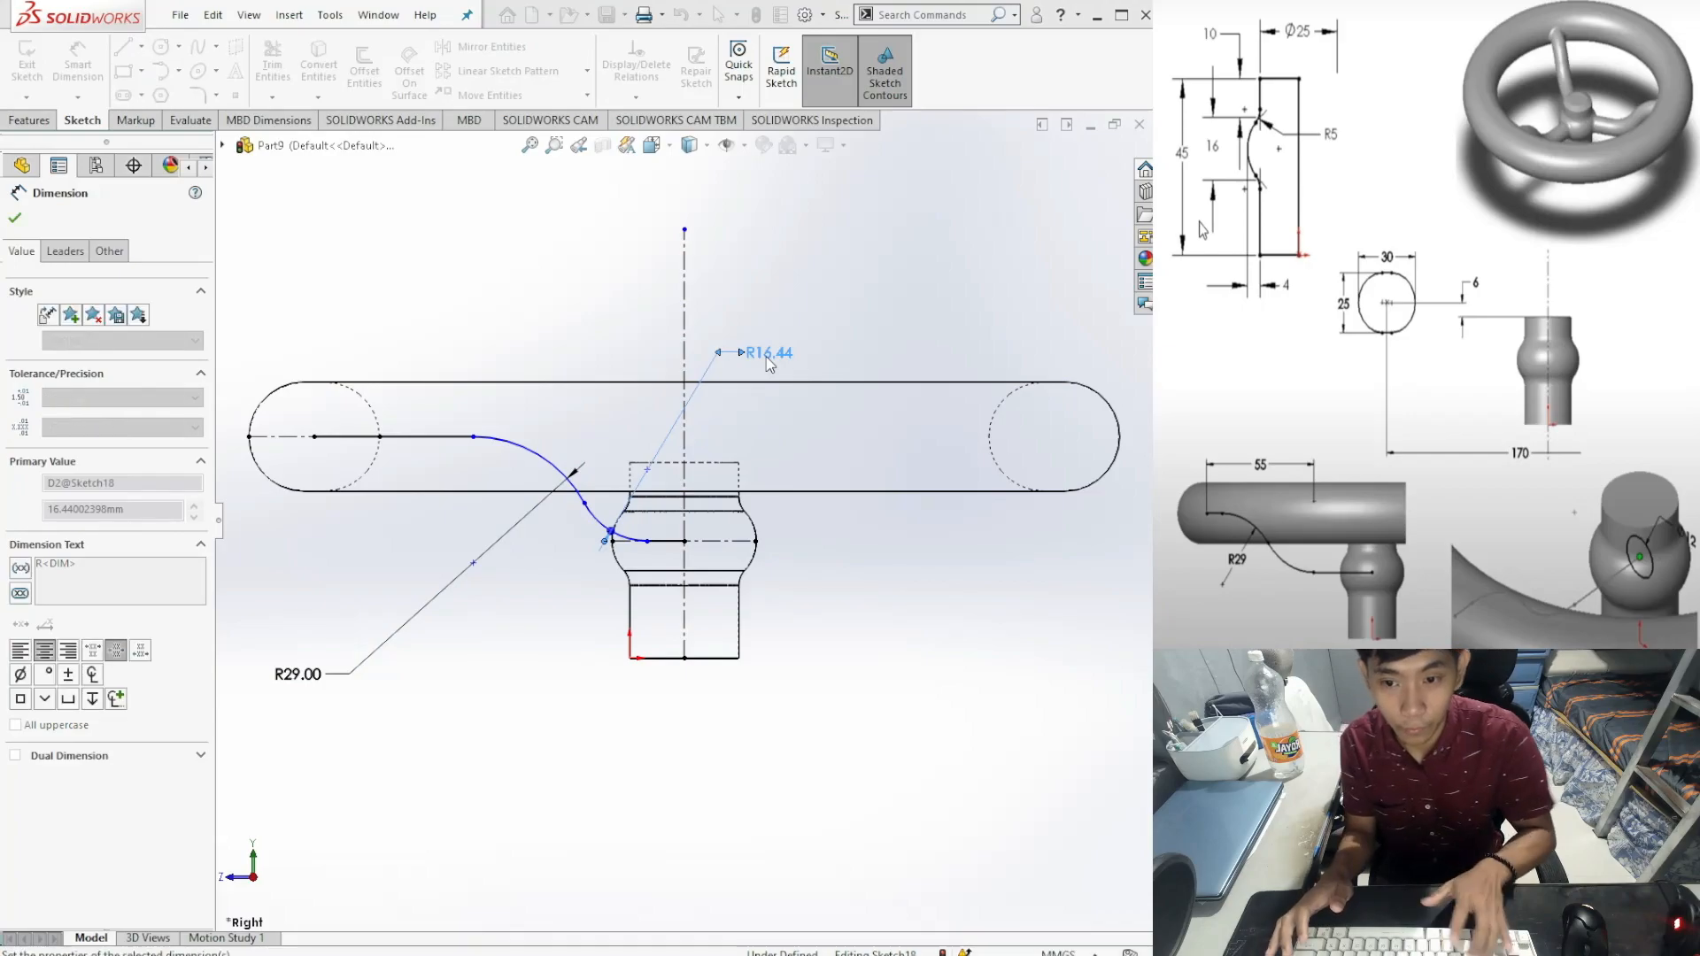
key(Return)
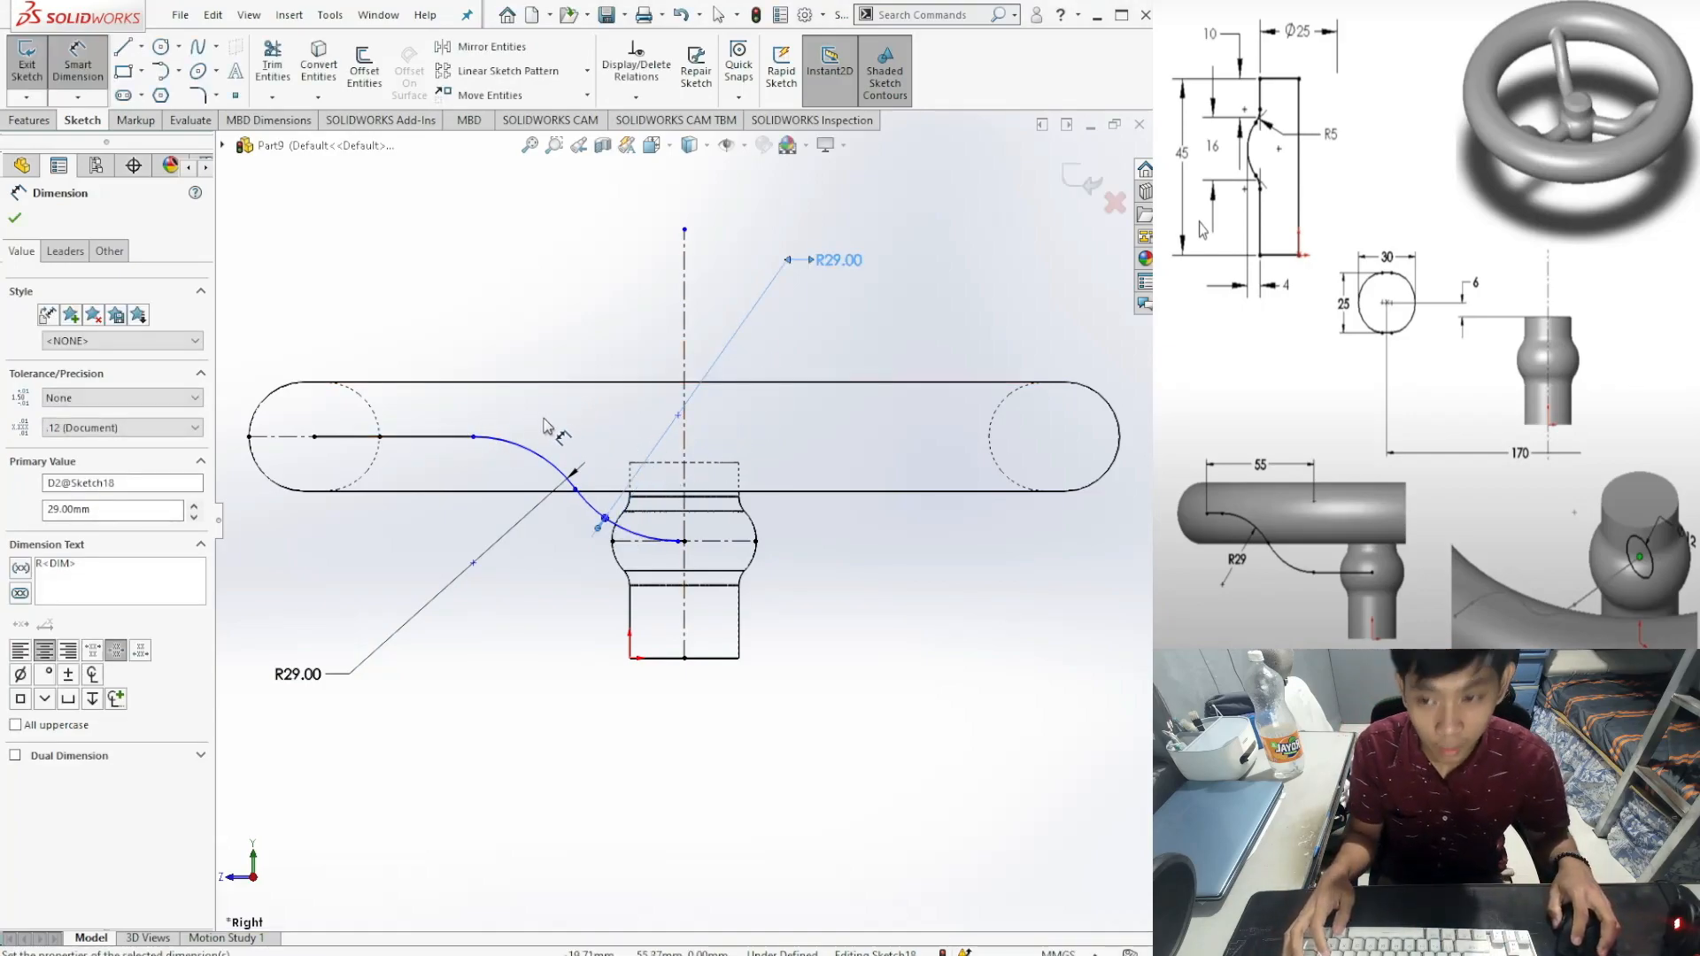
Step: Set a 55 mm horizontal distance from the rim-centre endpoint to the hub line, fully defining Sketch18
click(316, 439)
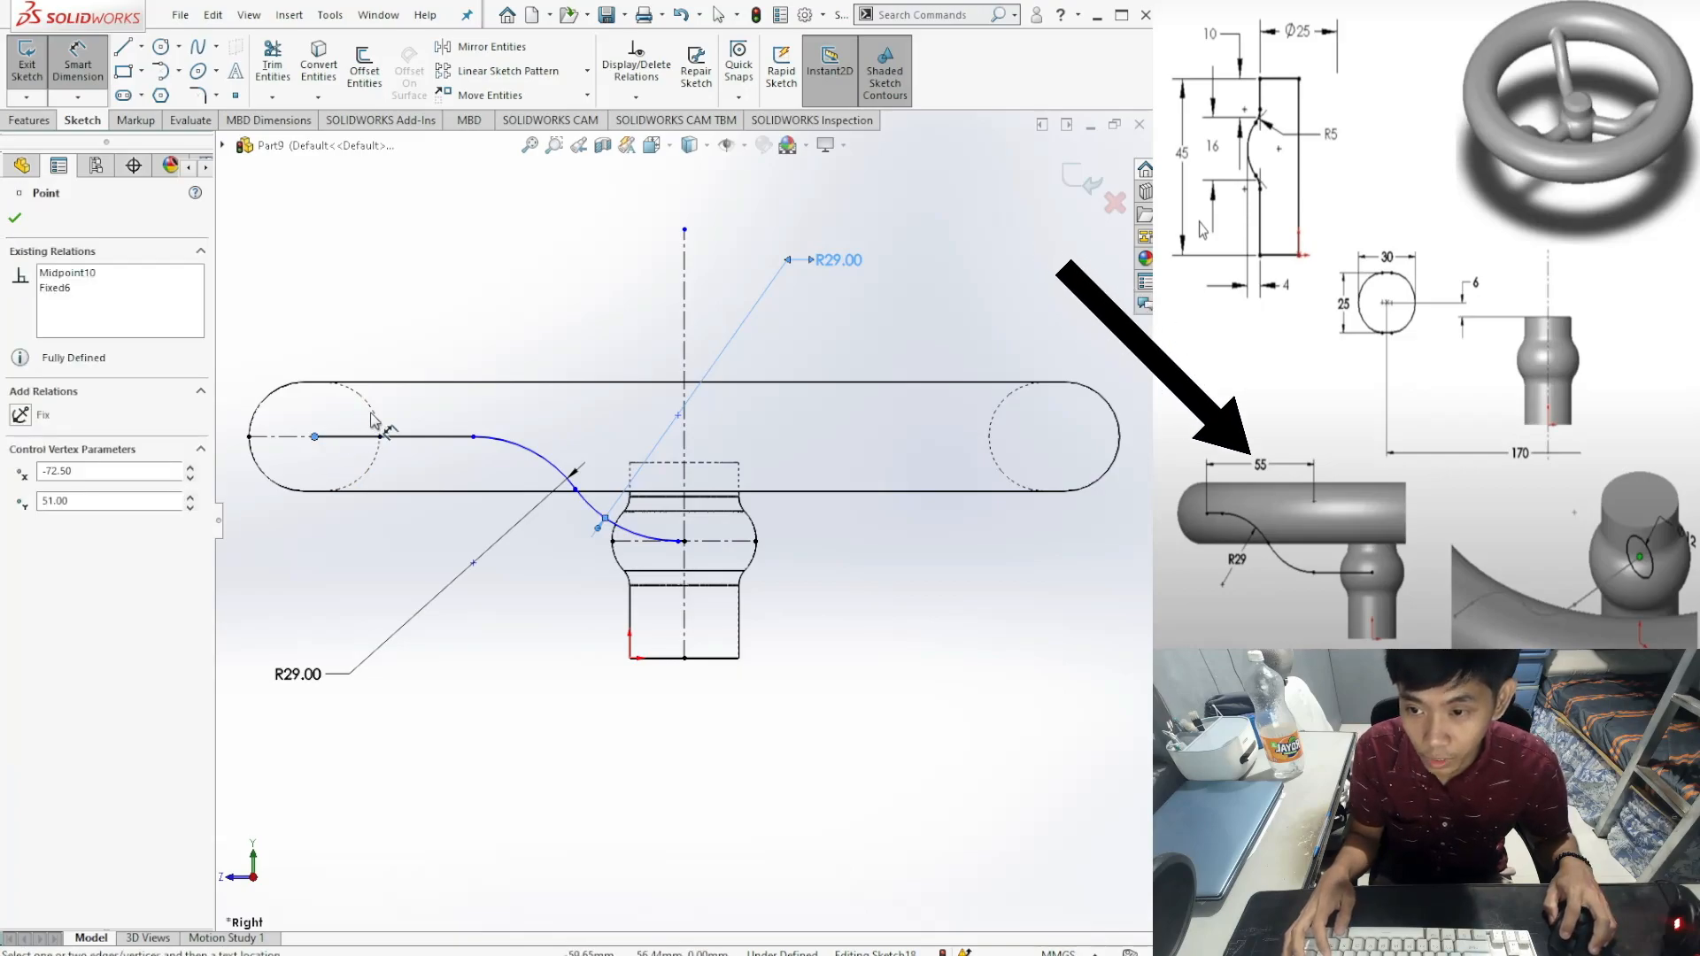
click(679, 541)
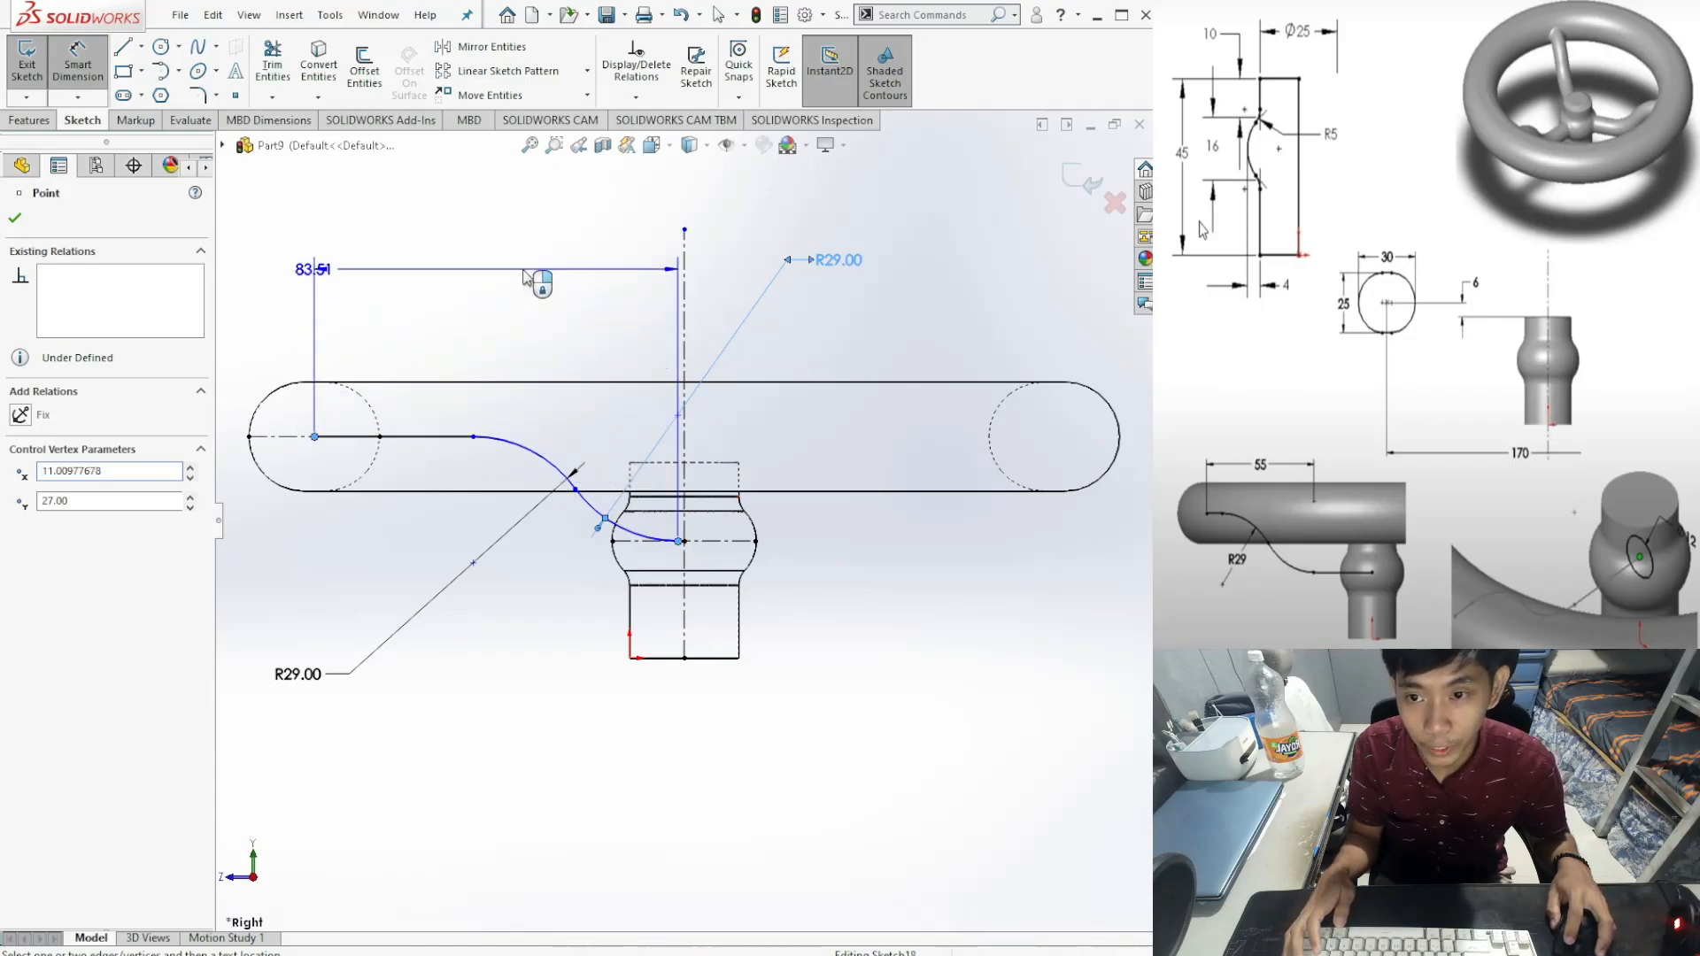
click(528, 278)
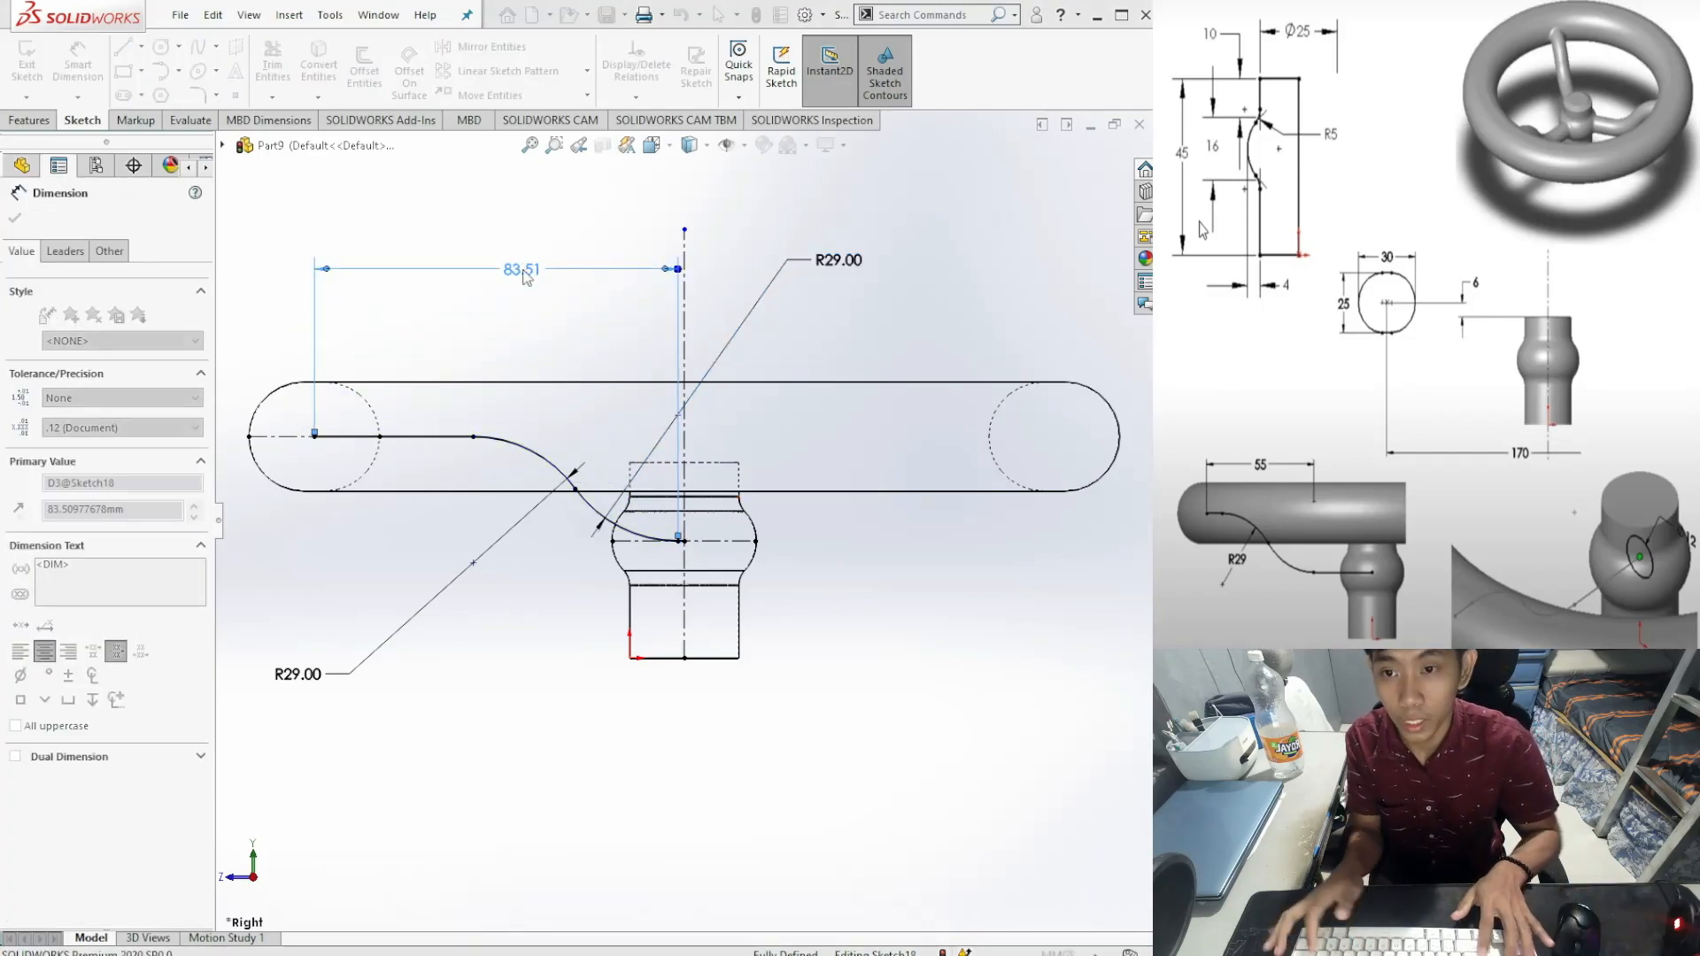
text(55)
key(Return)
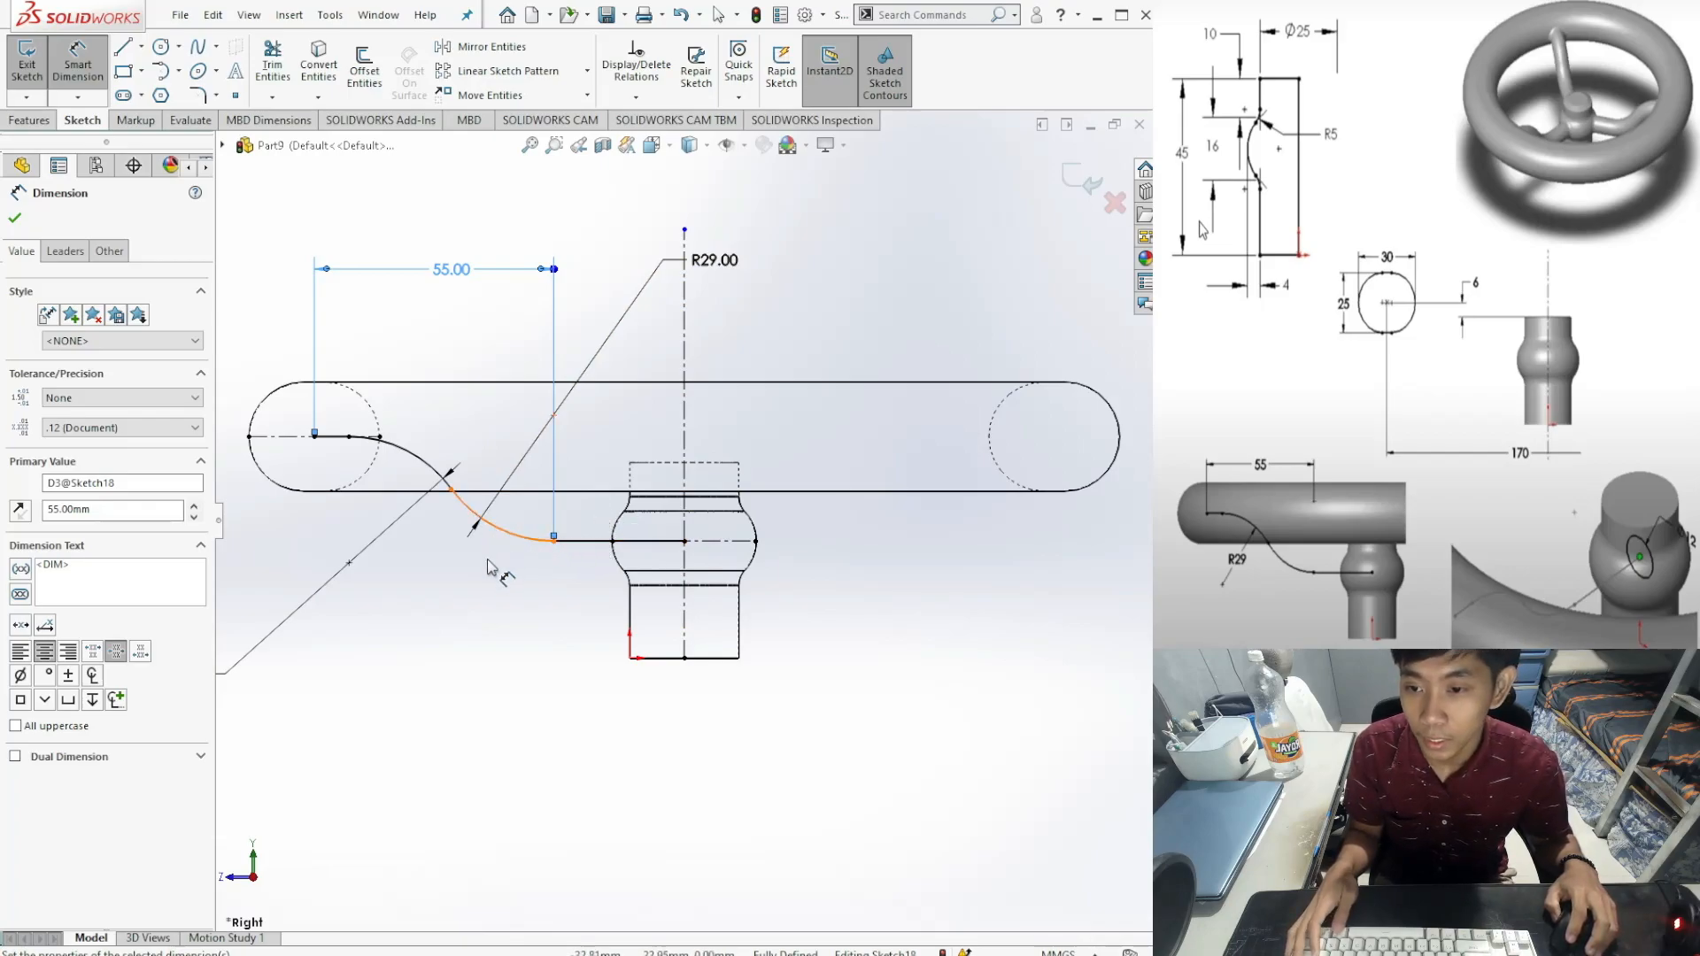
key(z)
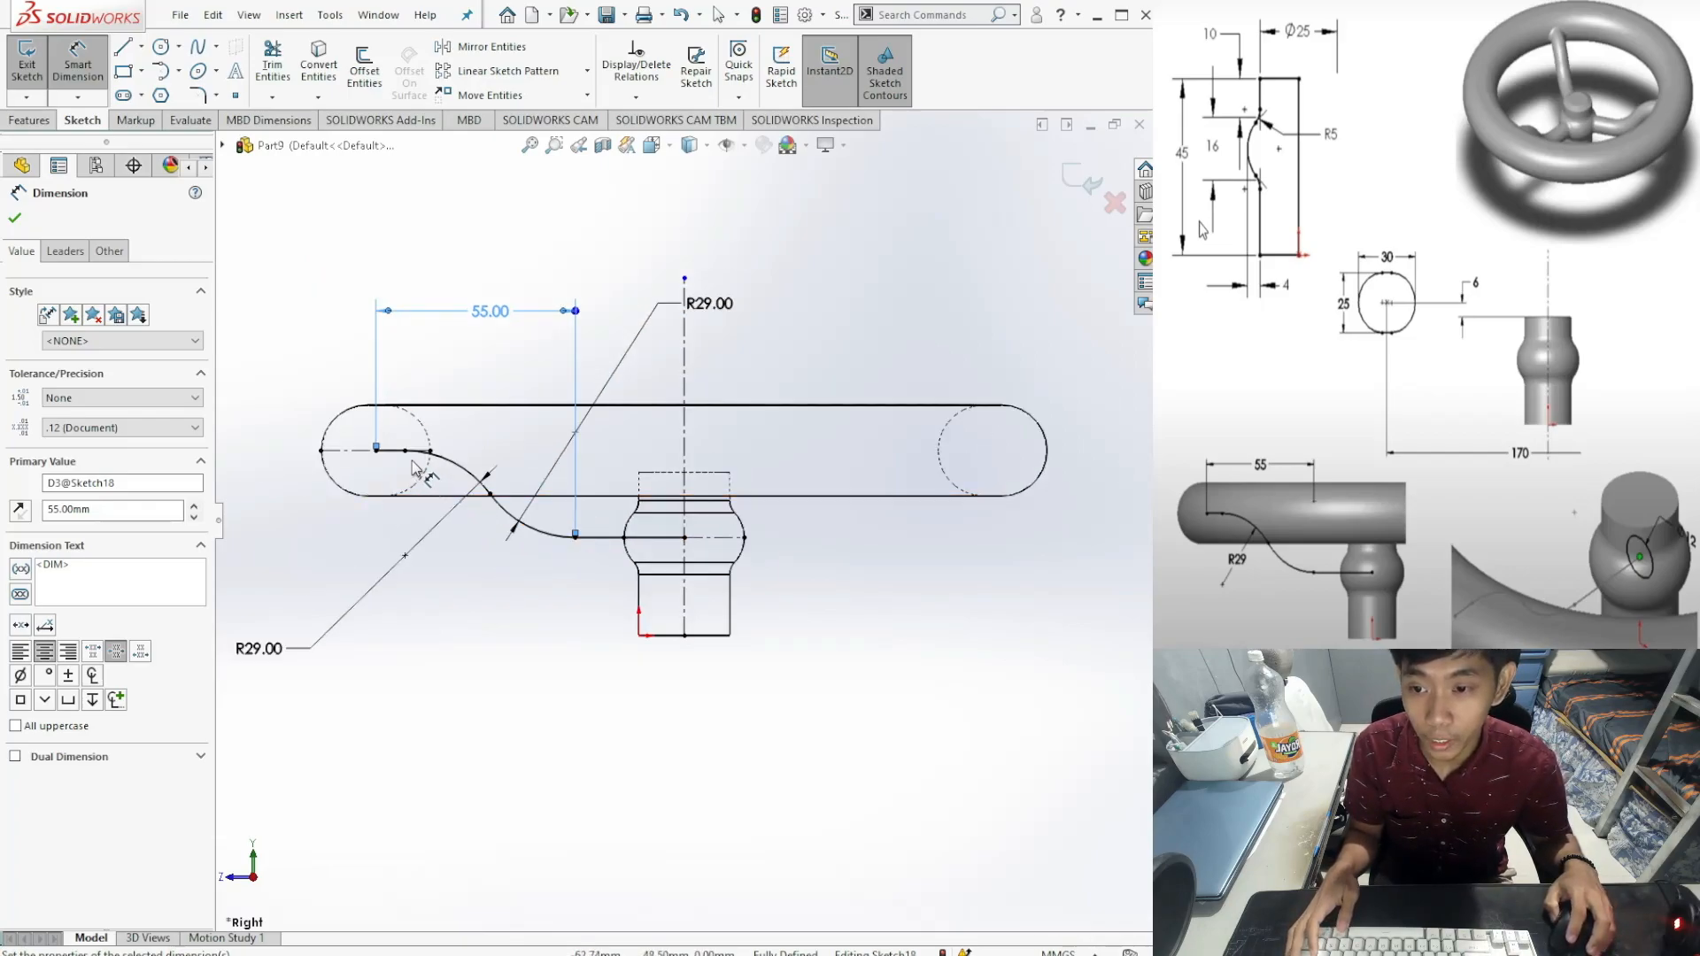
click(16, 218)
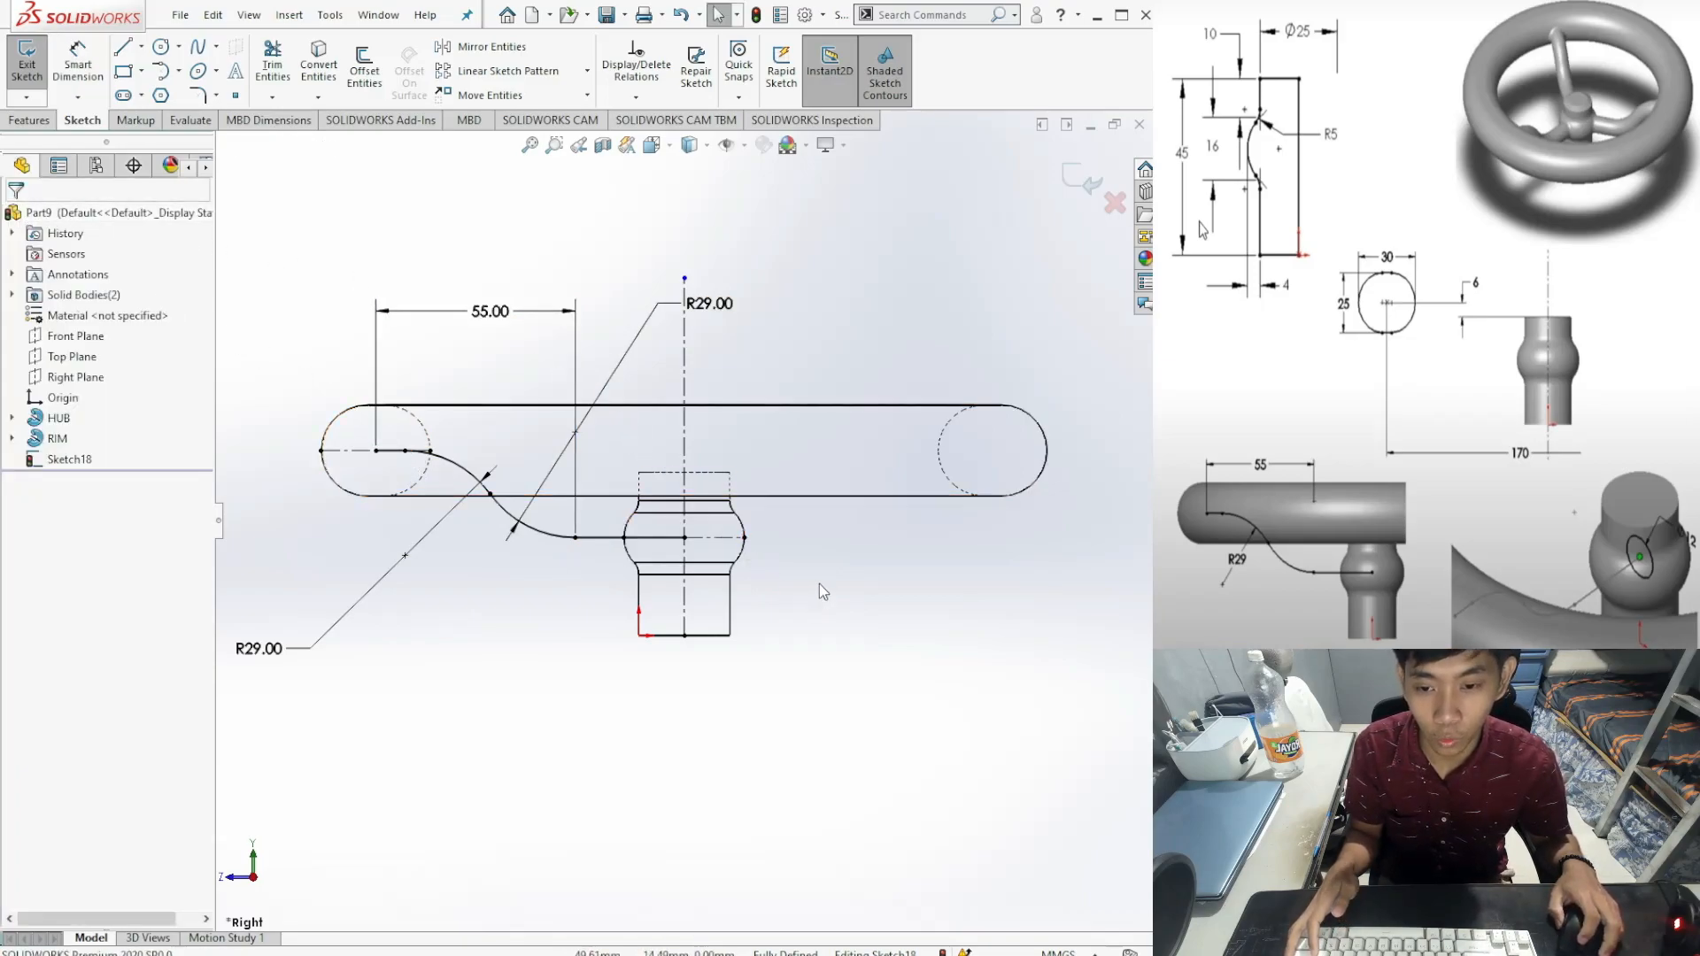
mouse_move(833, 574)
middle_down()
mouse_move(687, 676)
mouse_move(607, 694)
mouse_move(558, 647)
mouse_move(690, 602)
mouse_move(960, 420)
mouse_move(953, 543)
mouse_move(886, 611)
mouse_move(820, 640)
middle_up()
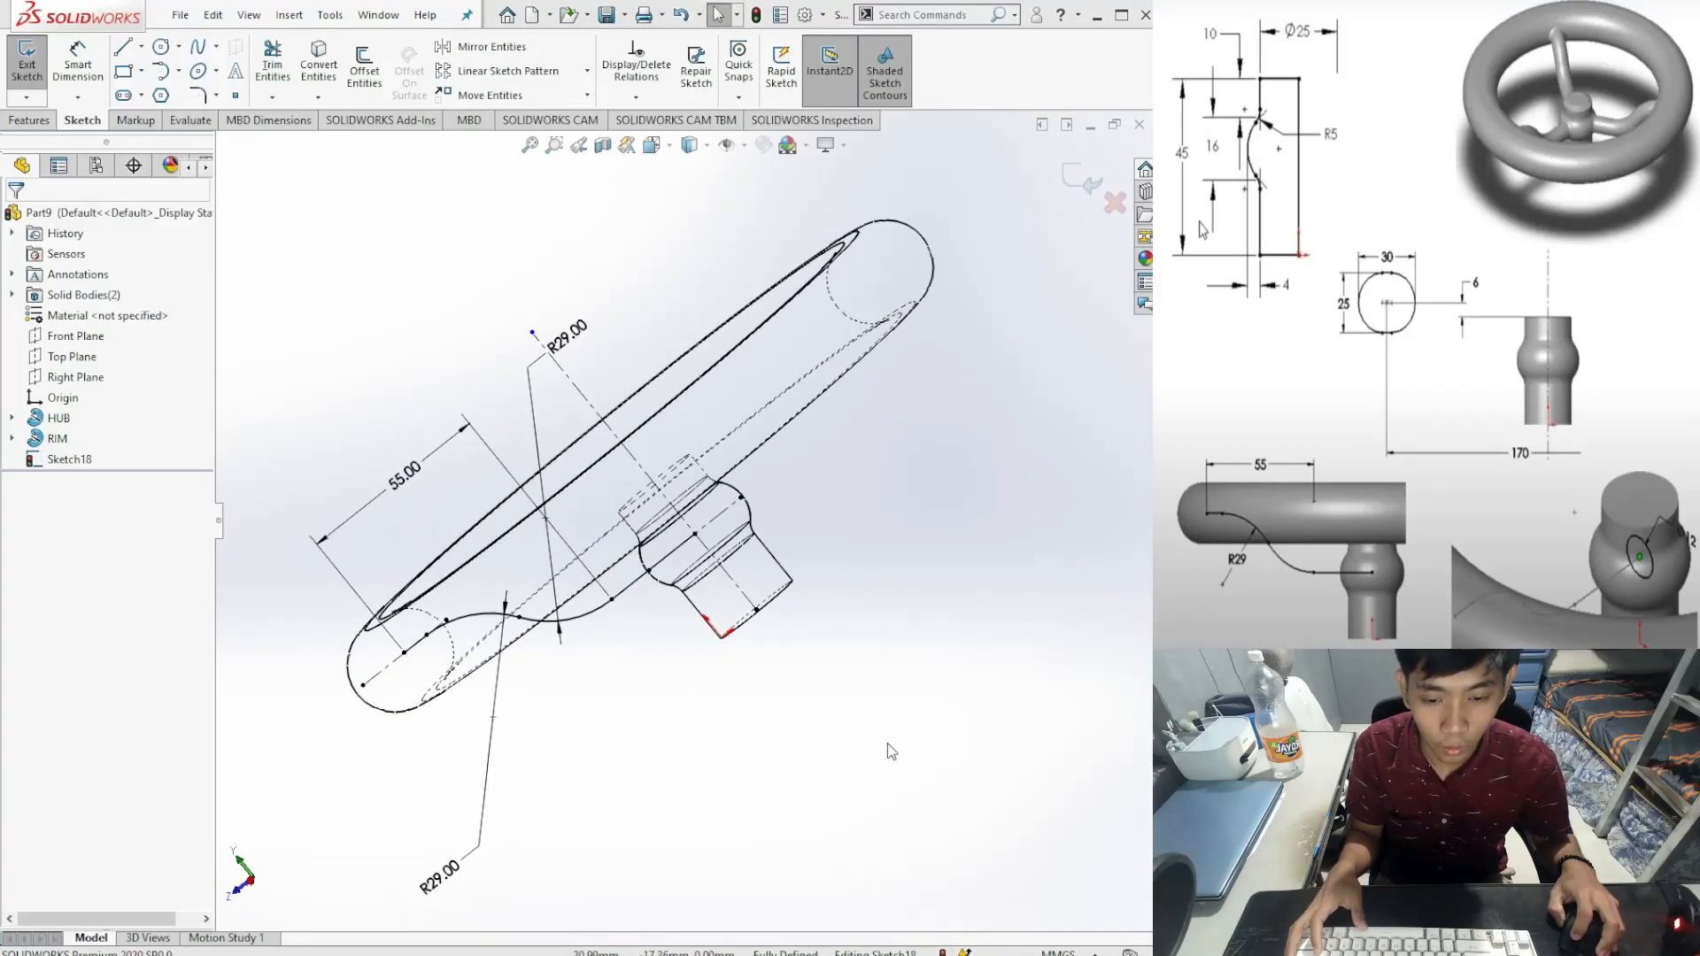
key(ctrl+8)
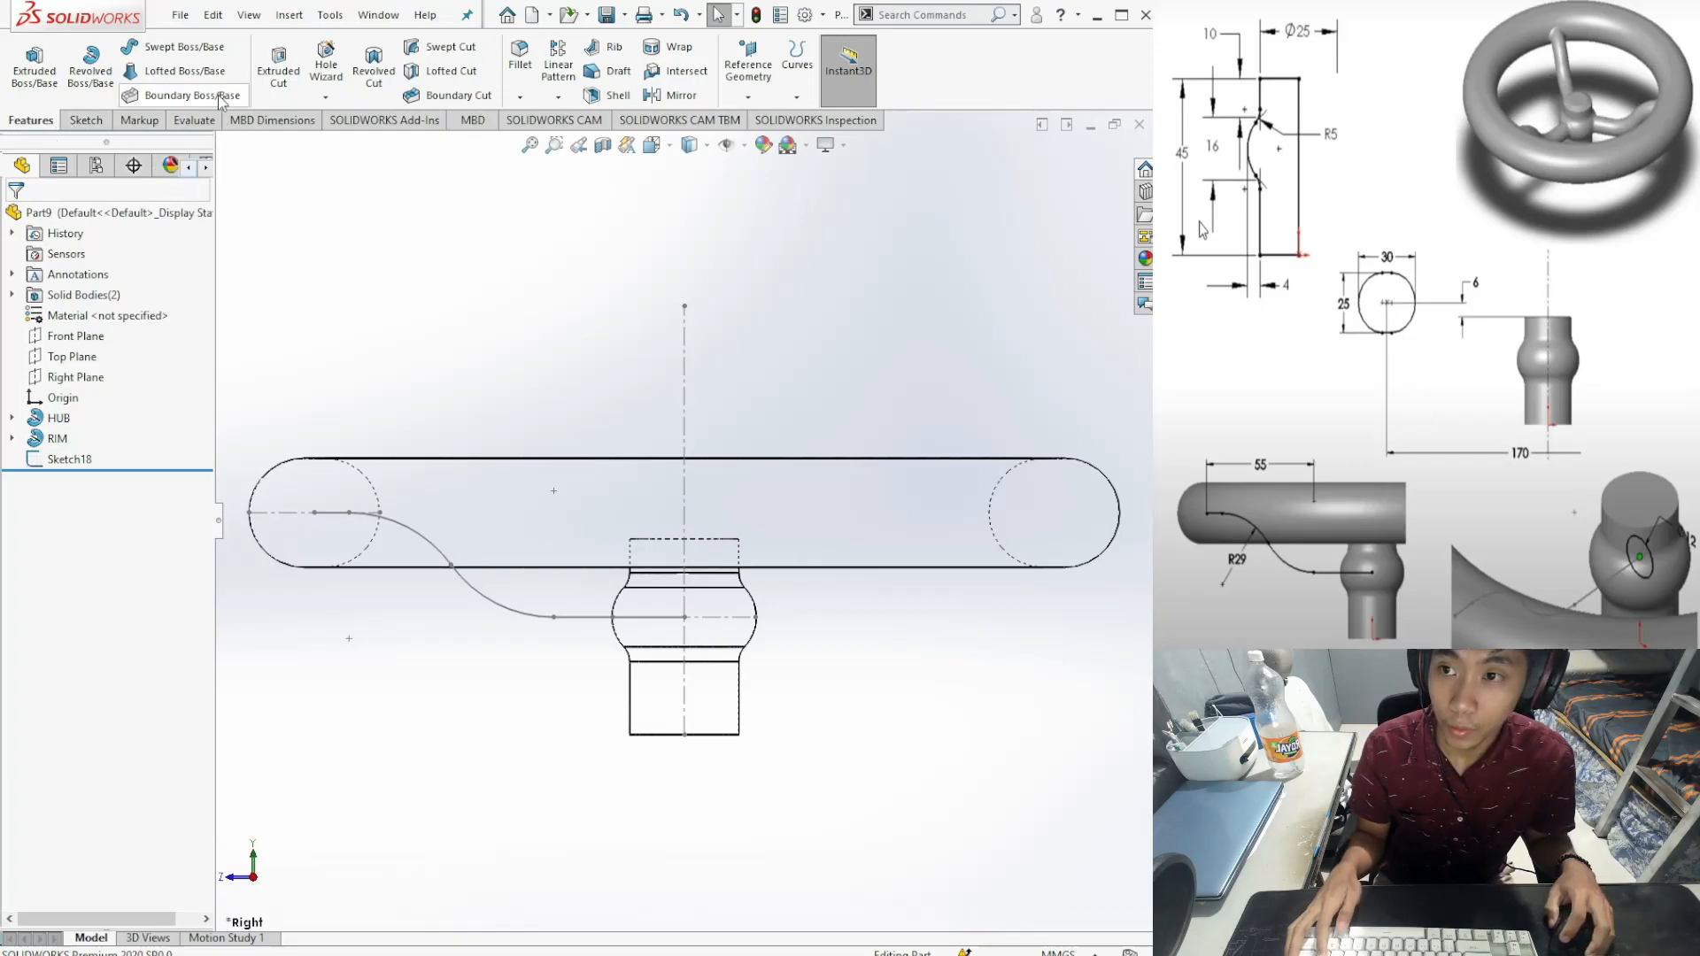
Step: Sweep a 12 mm circular profile along Sketch18 to create the spoke
click(198, 52)
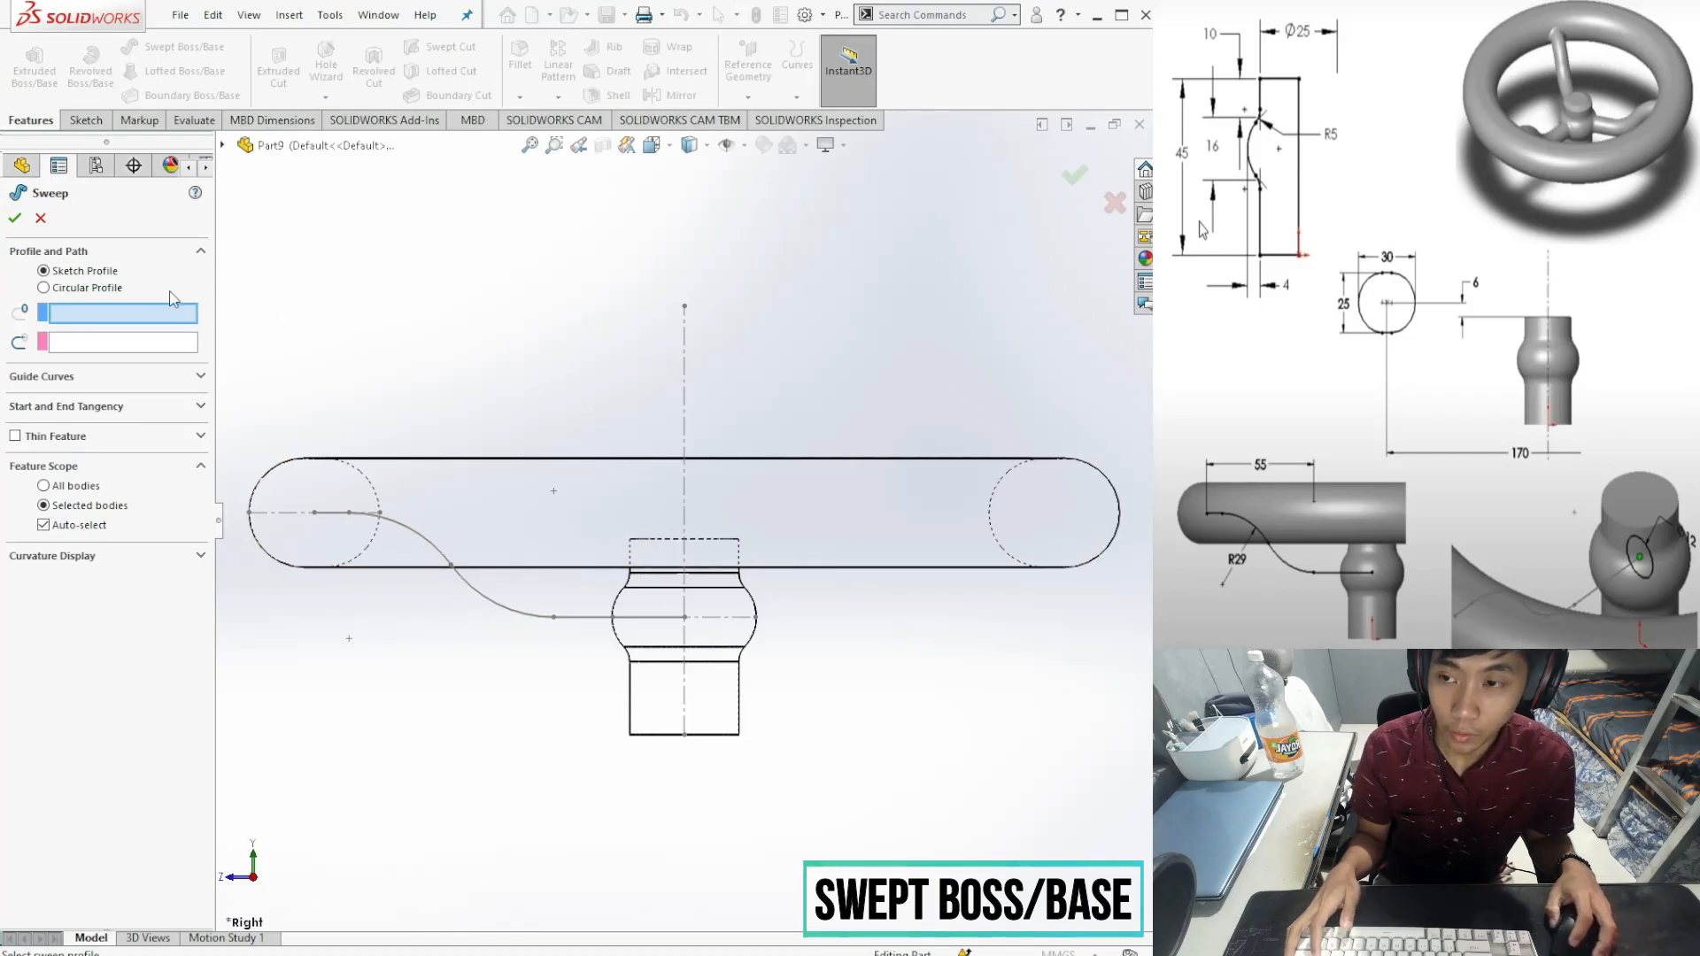
click(45, 288)
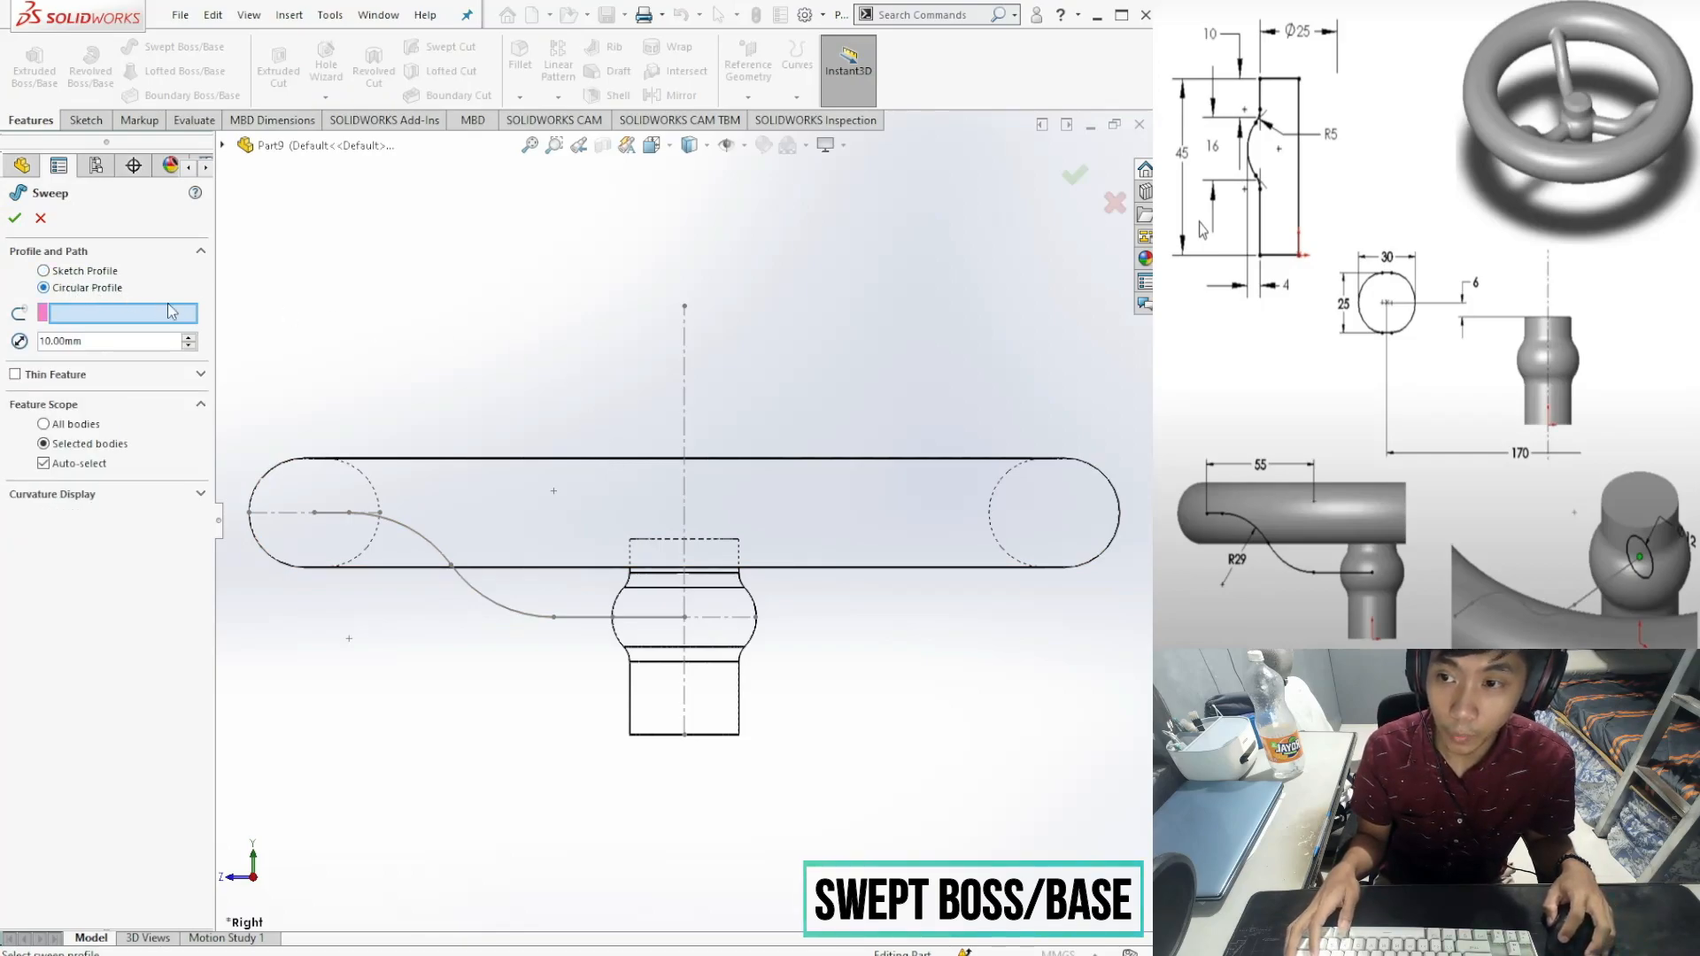
middle_drag(547, 403, 535, 497)
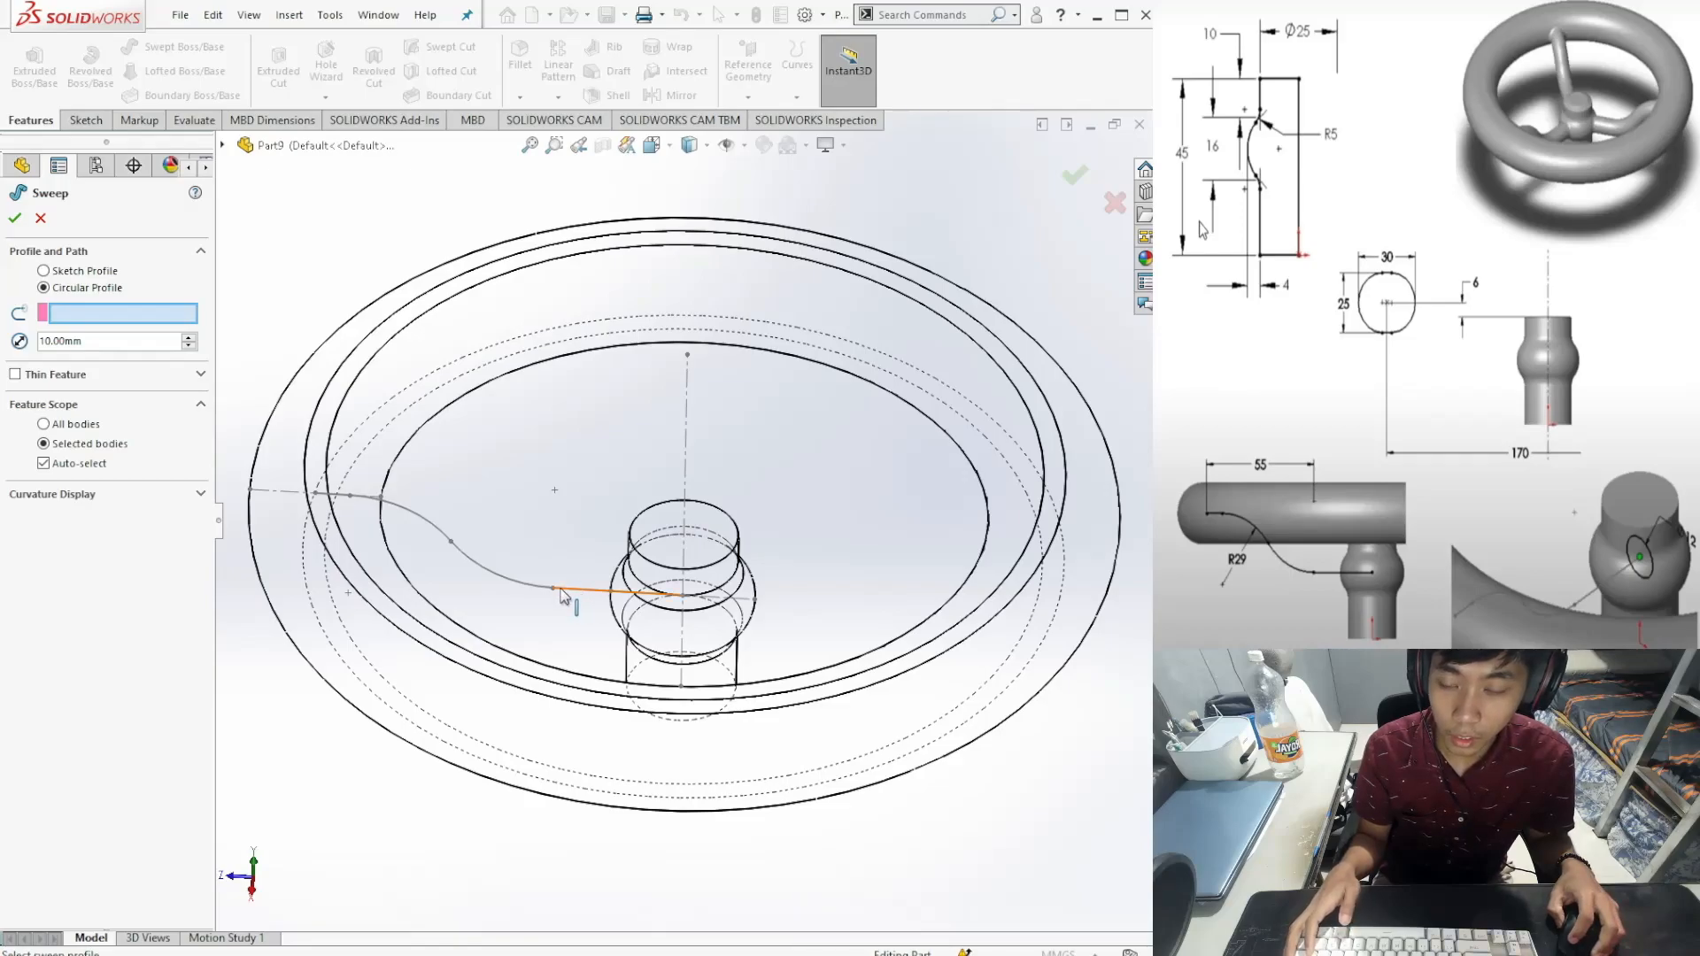
click(559, 590)
middle_drag(549, 639, 585, 545)
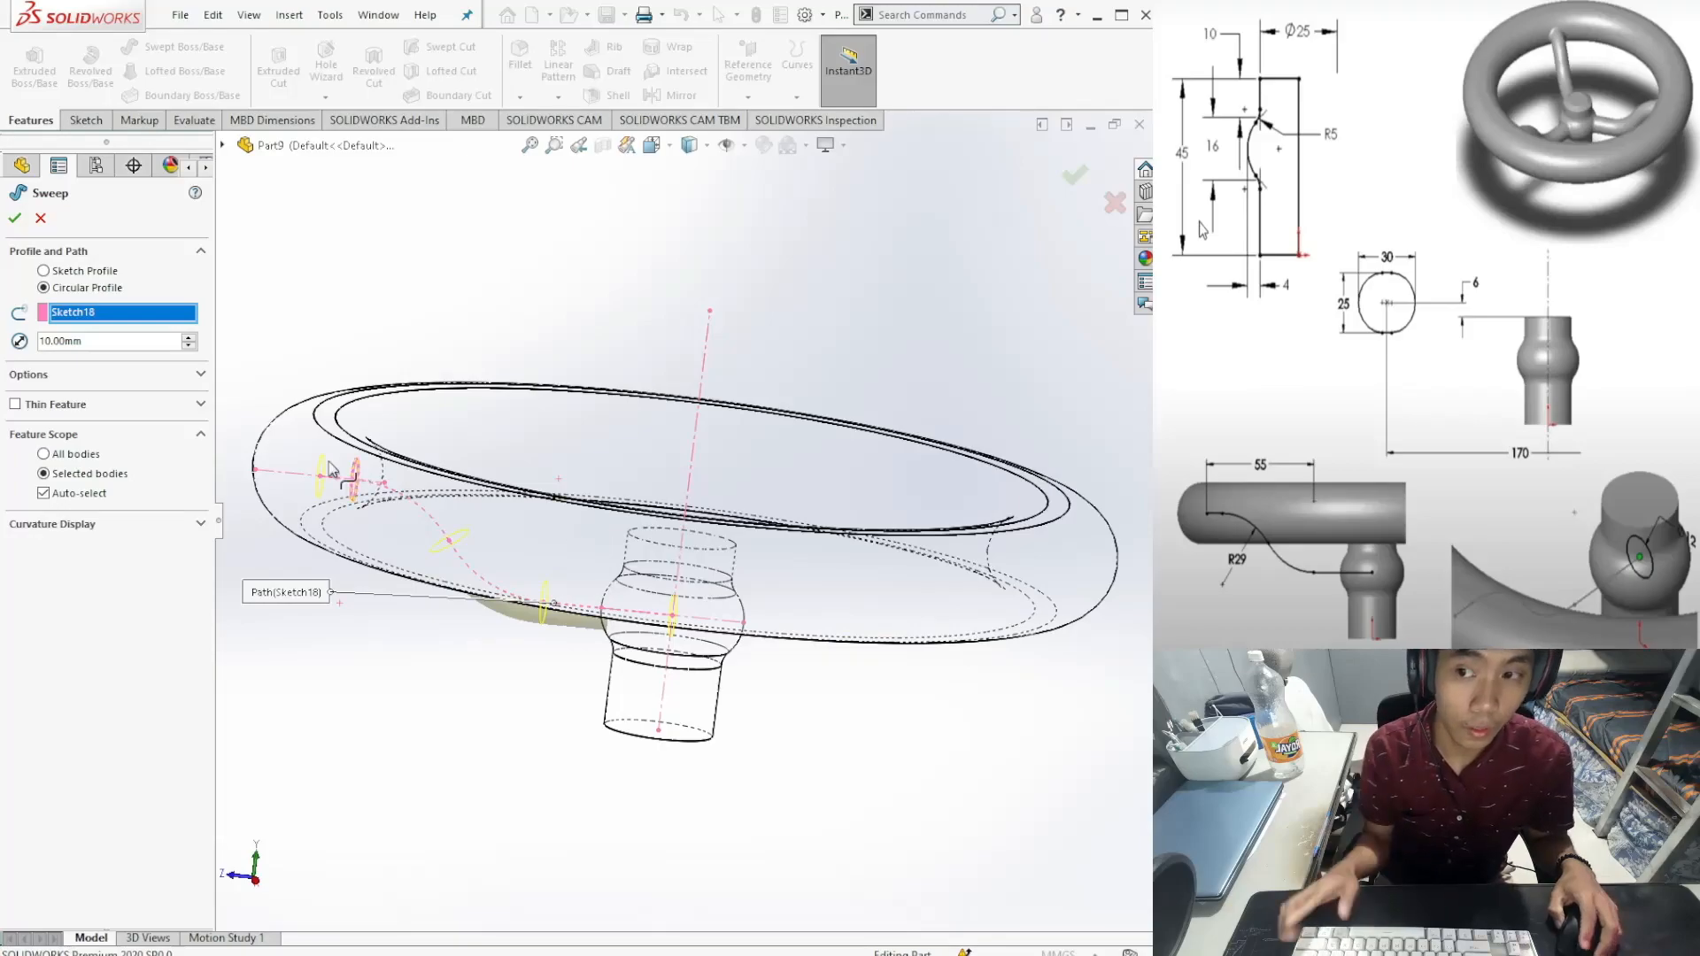
click(95, 348)
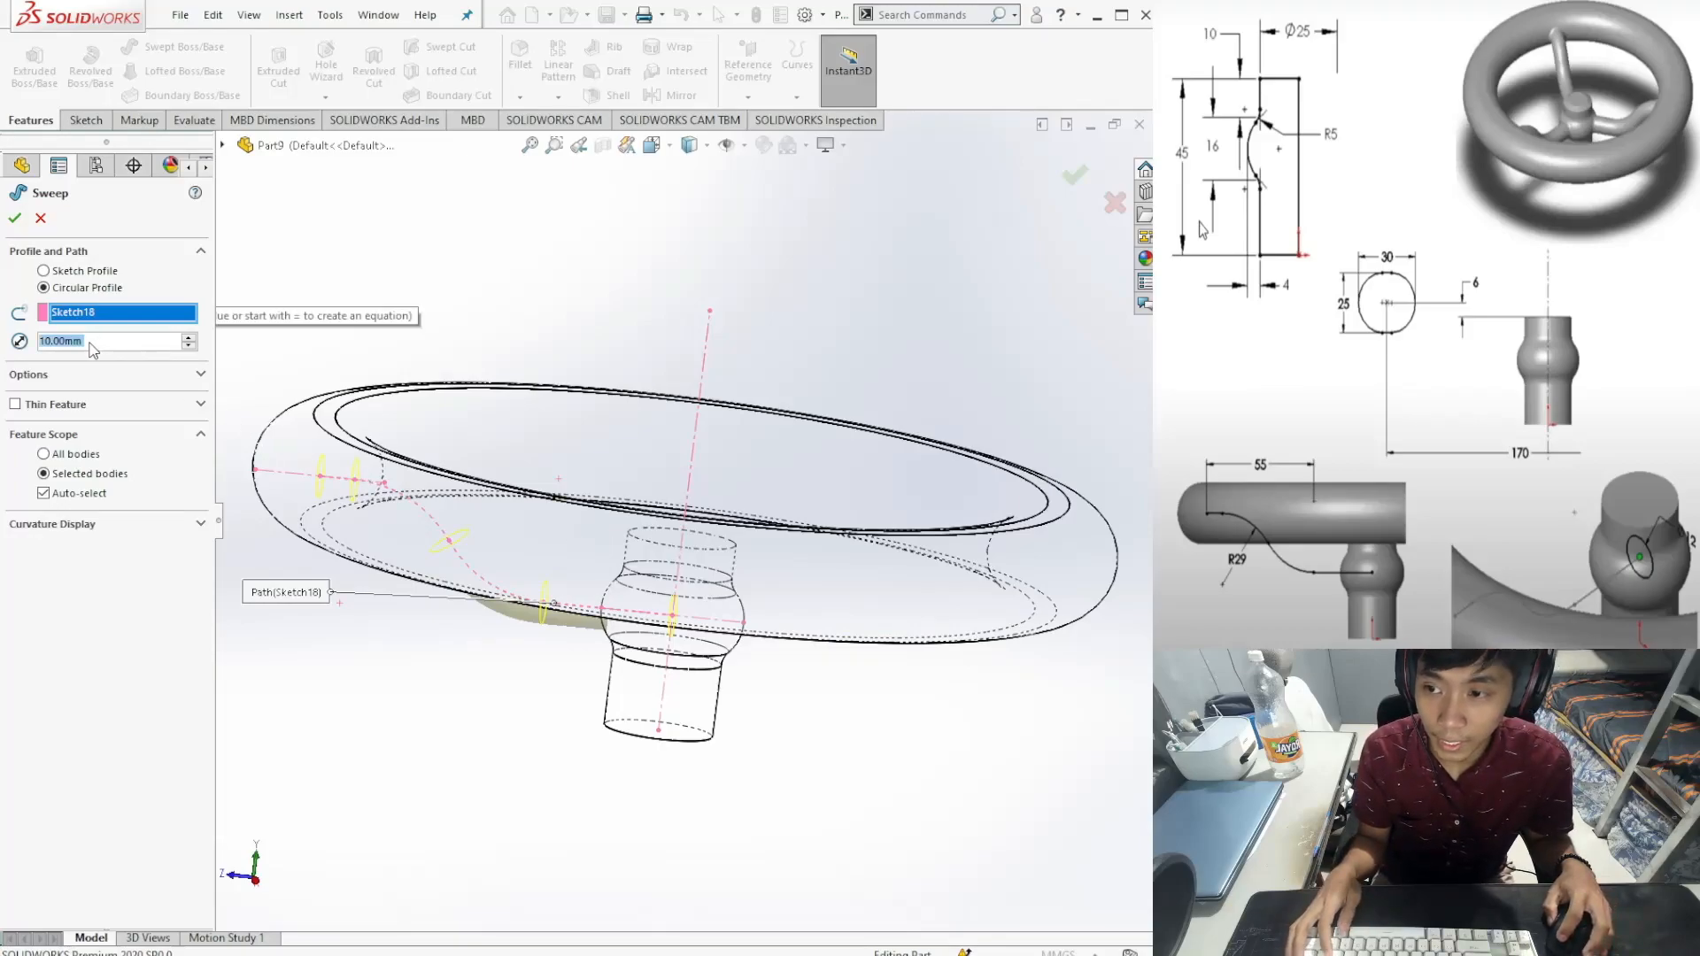
text(12)
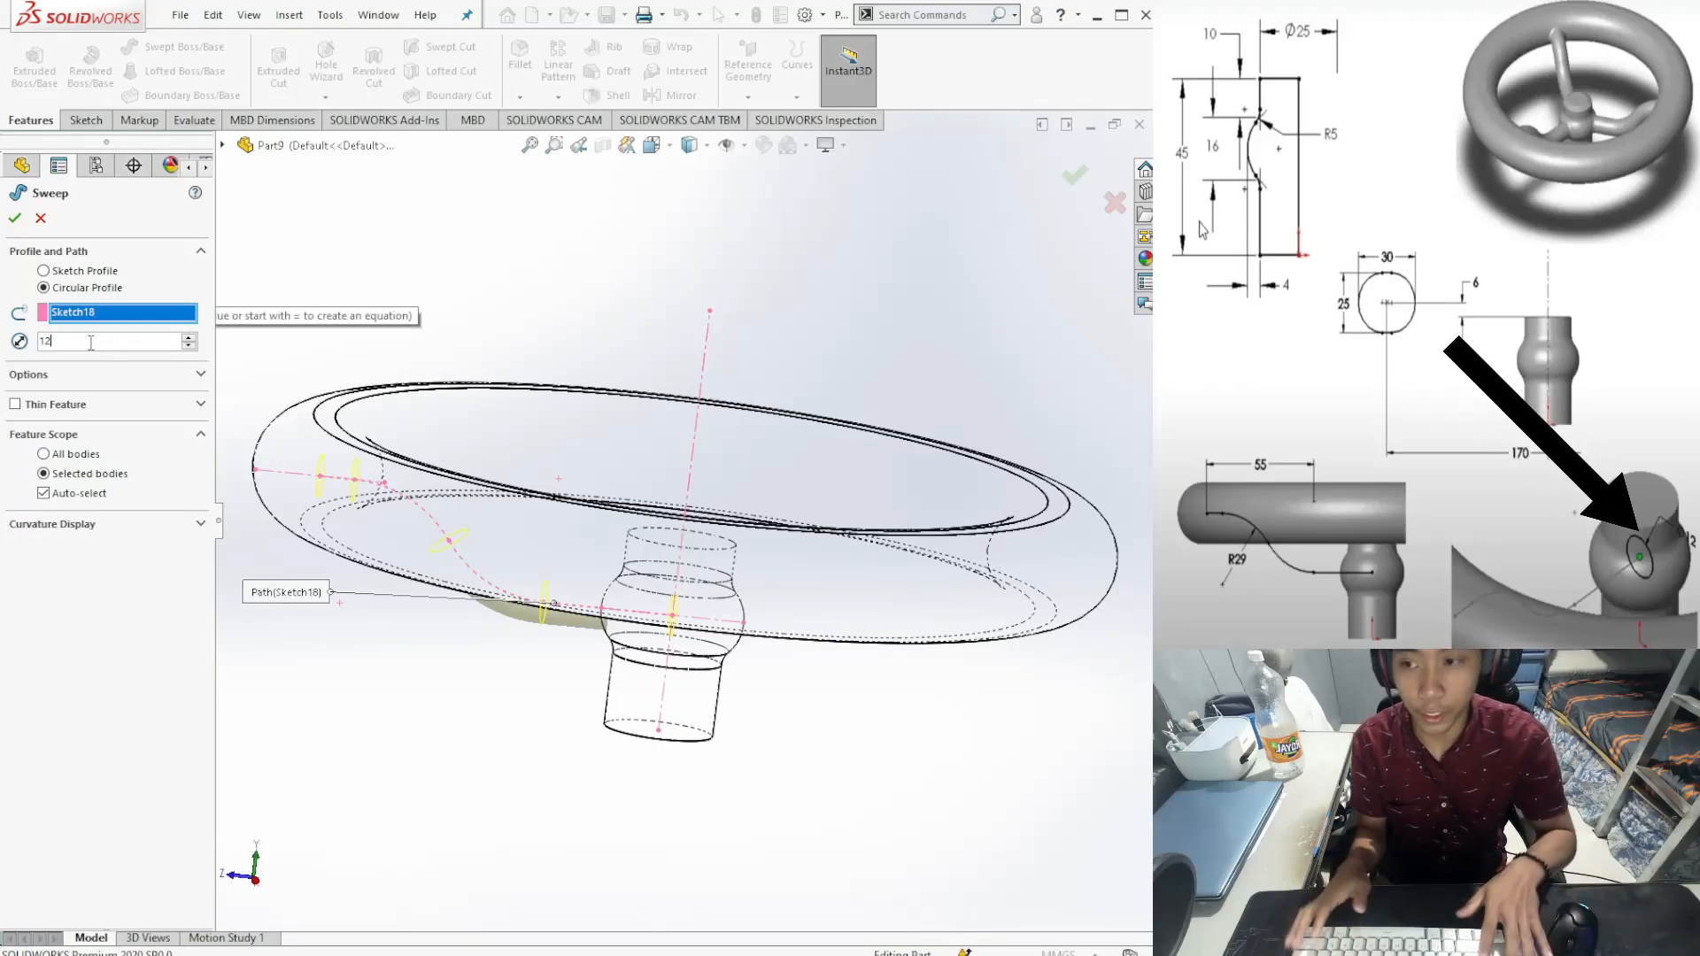
key(Return)
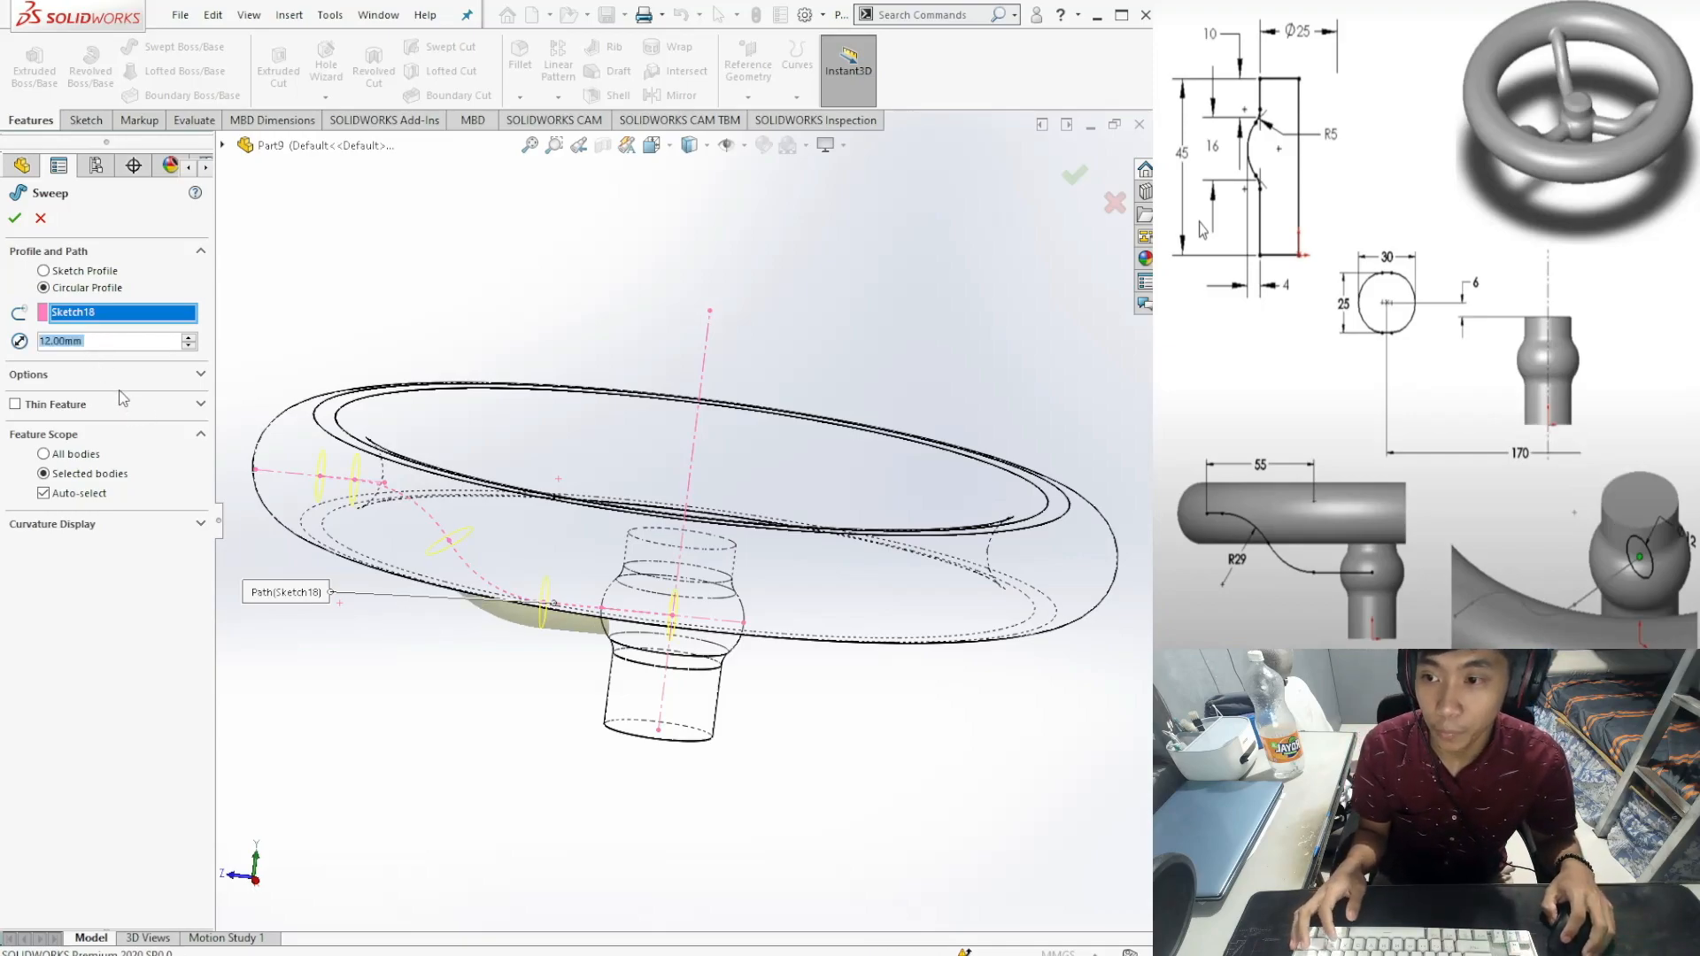
middle_drag(430, 662, 423, 753)
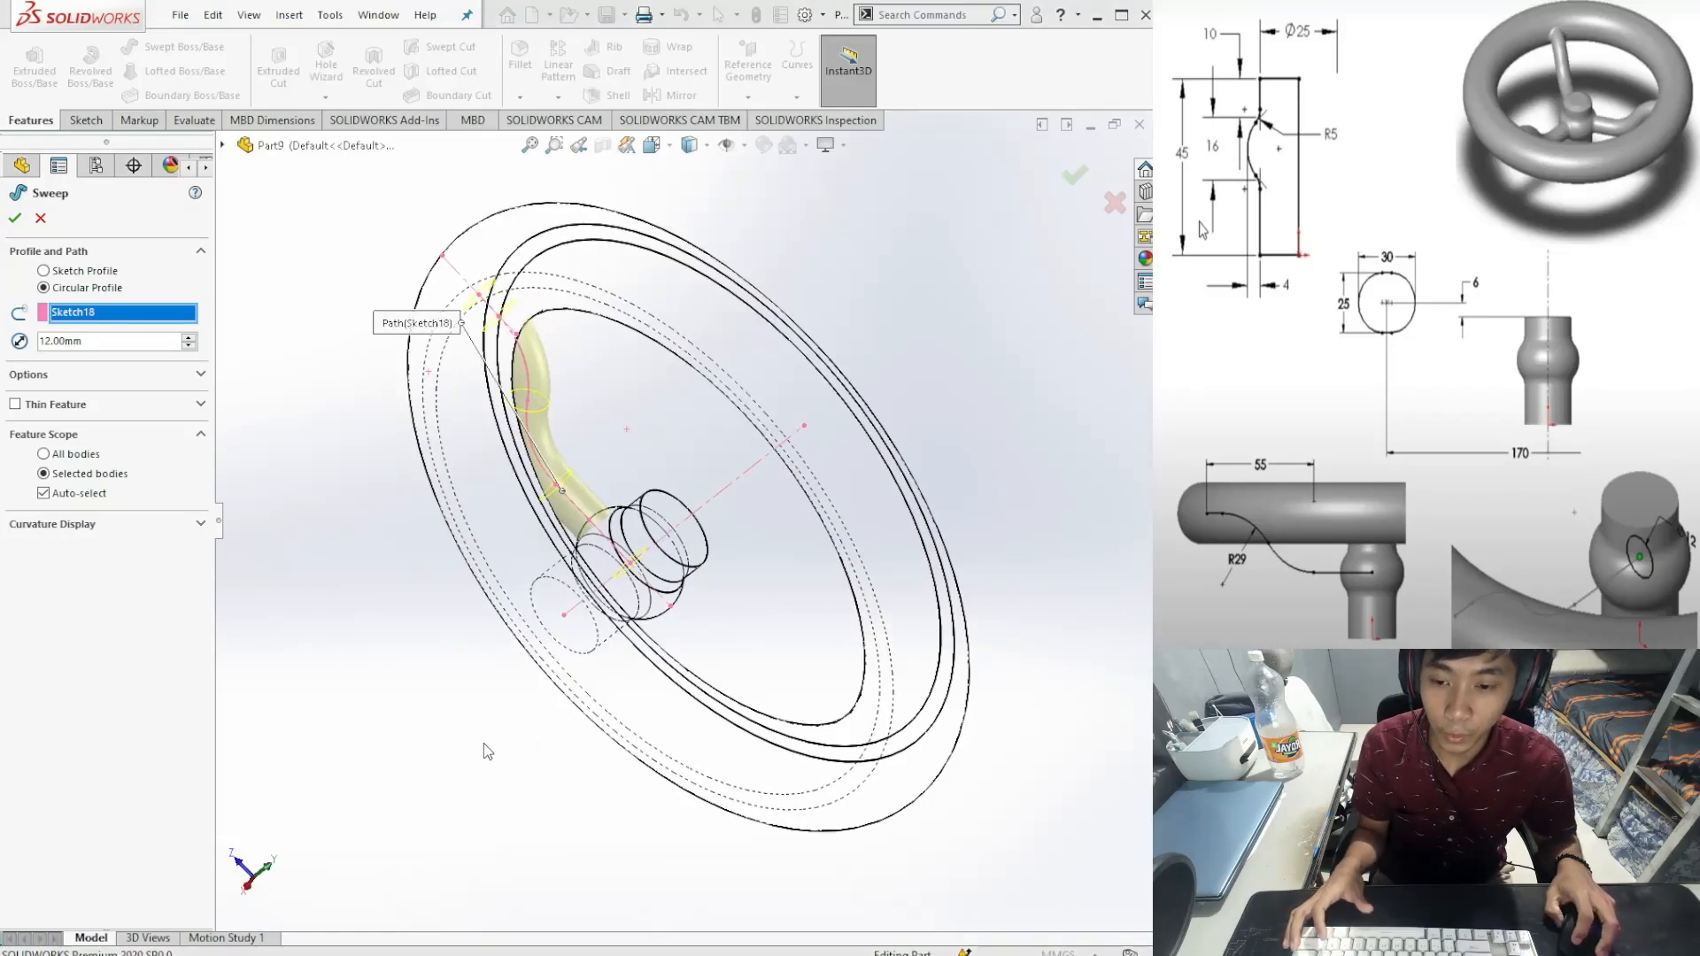
key(ctrl+4)
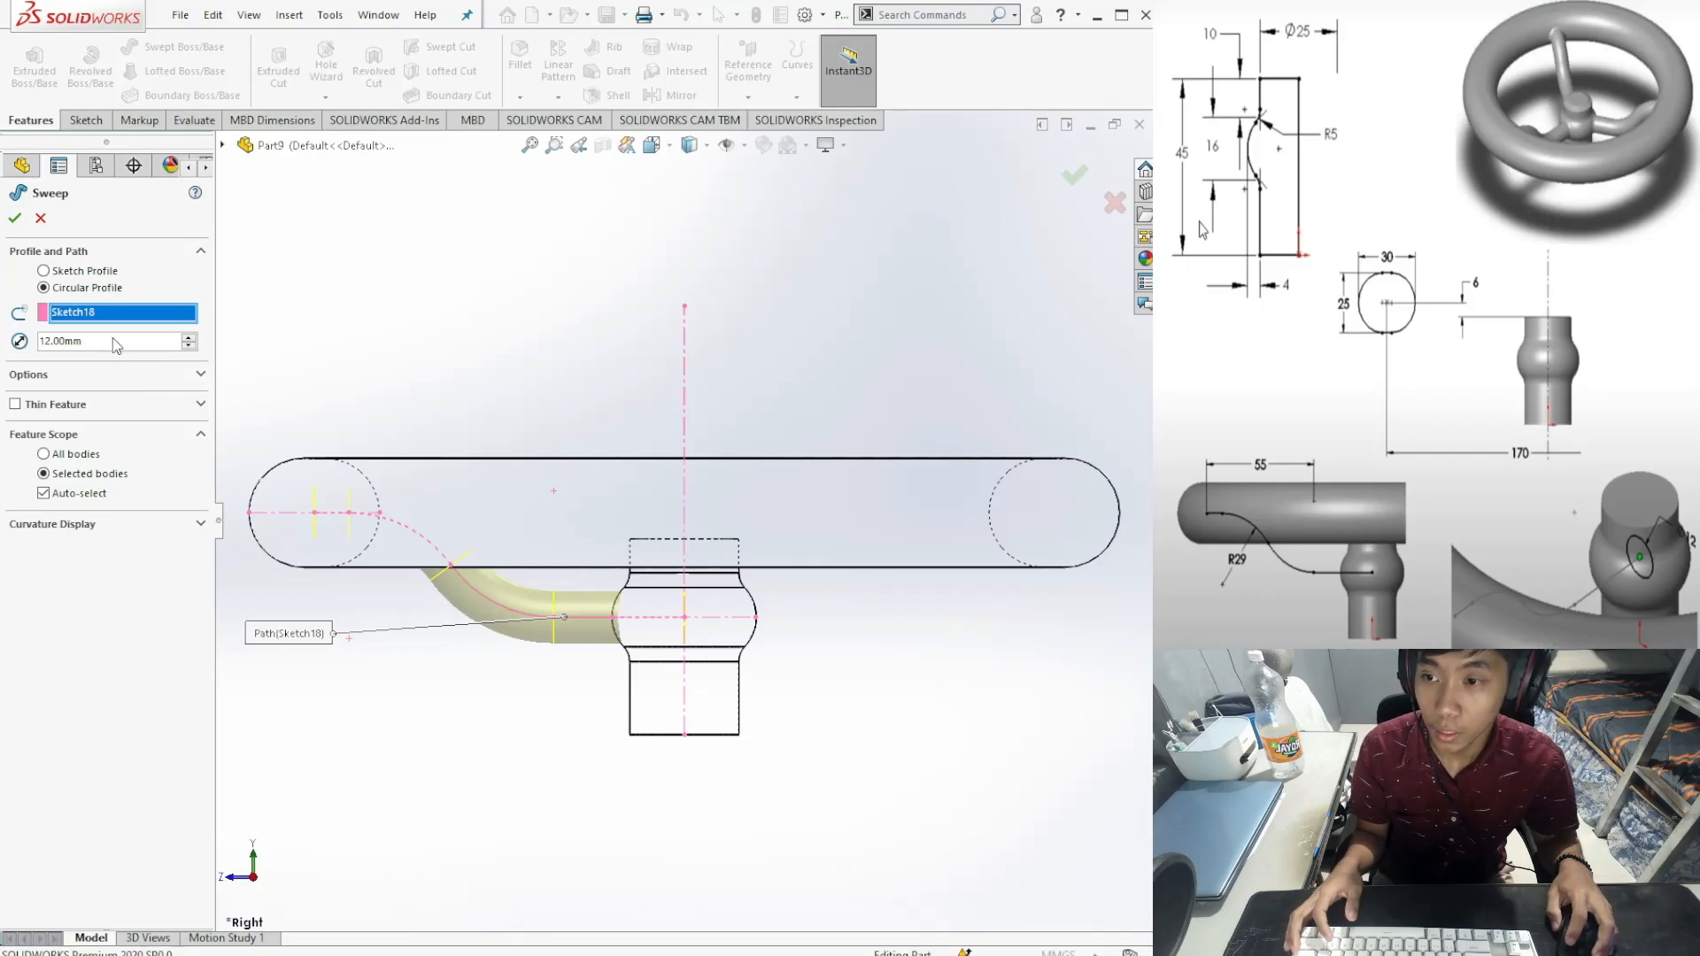
click(15, 219)
Step: Select the new Sweep3 feature in the tree to start renaming it
middle_drag(486, 683, 298, 595)
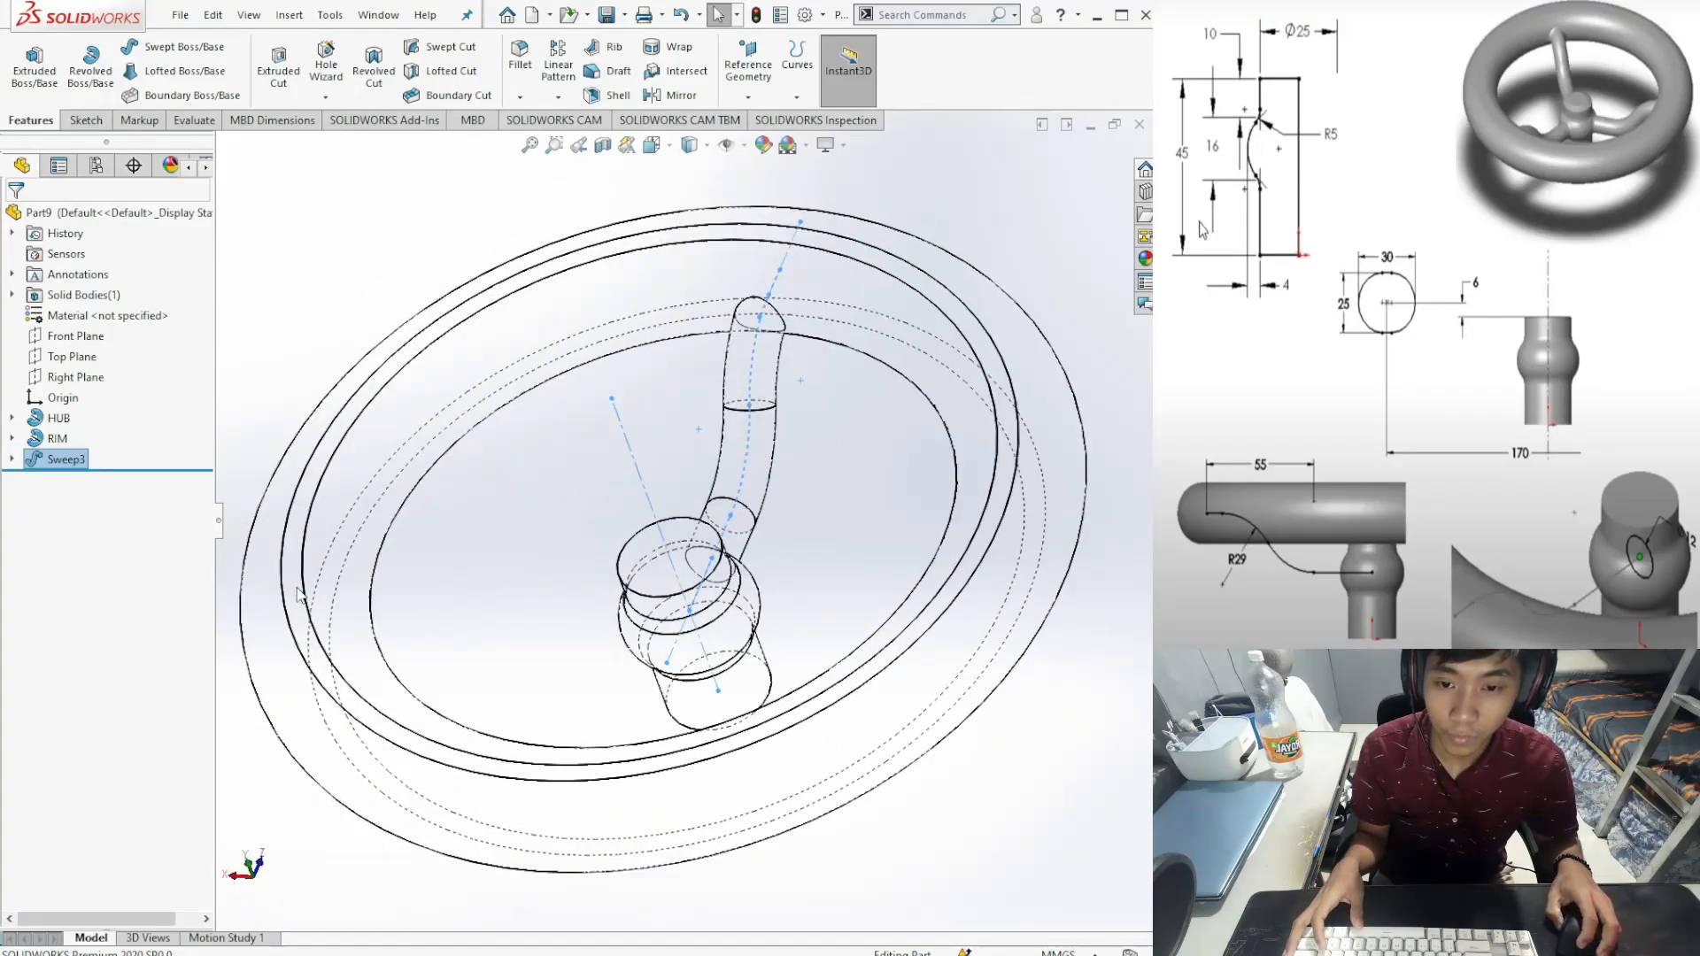
key(ctrl+4)
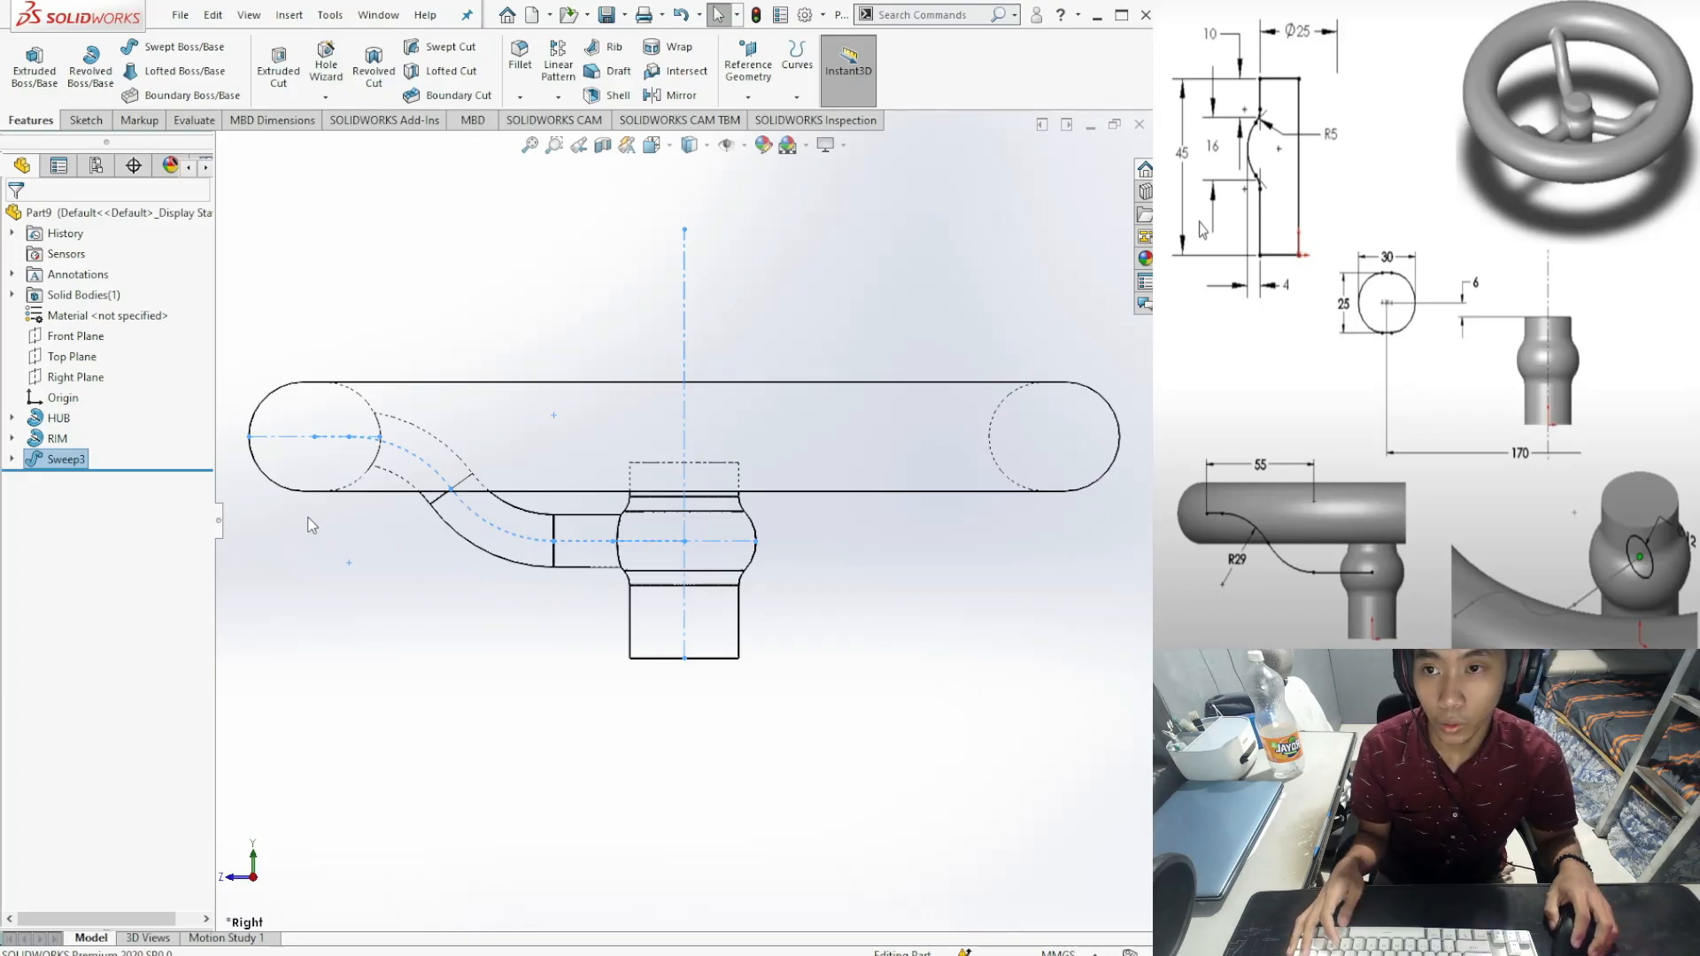
click(78, 459)
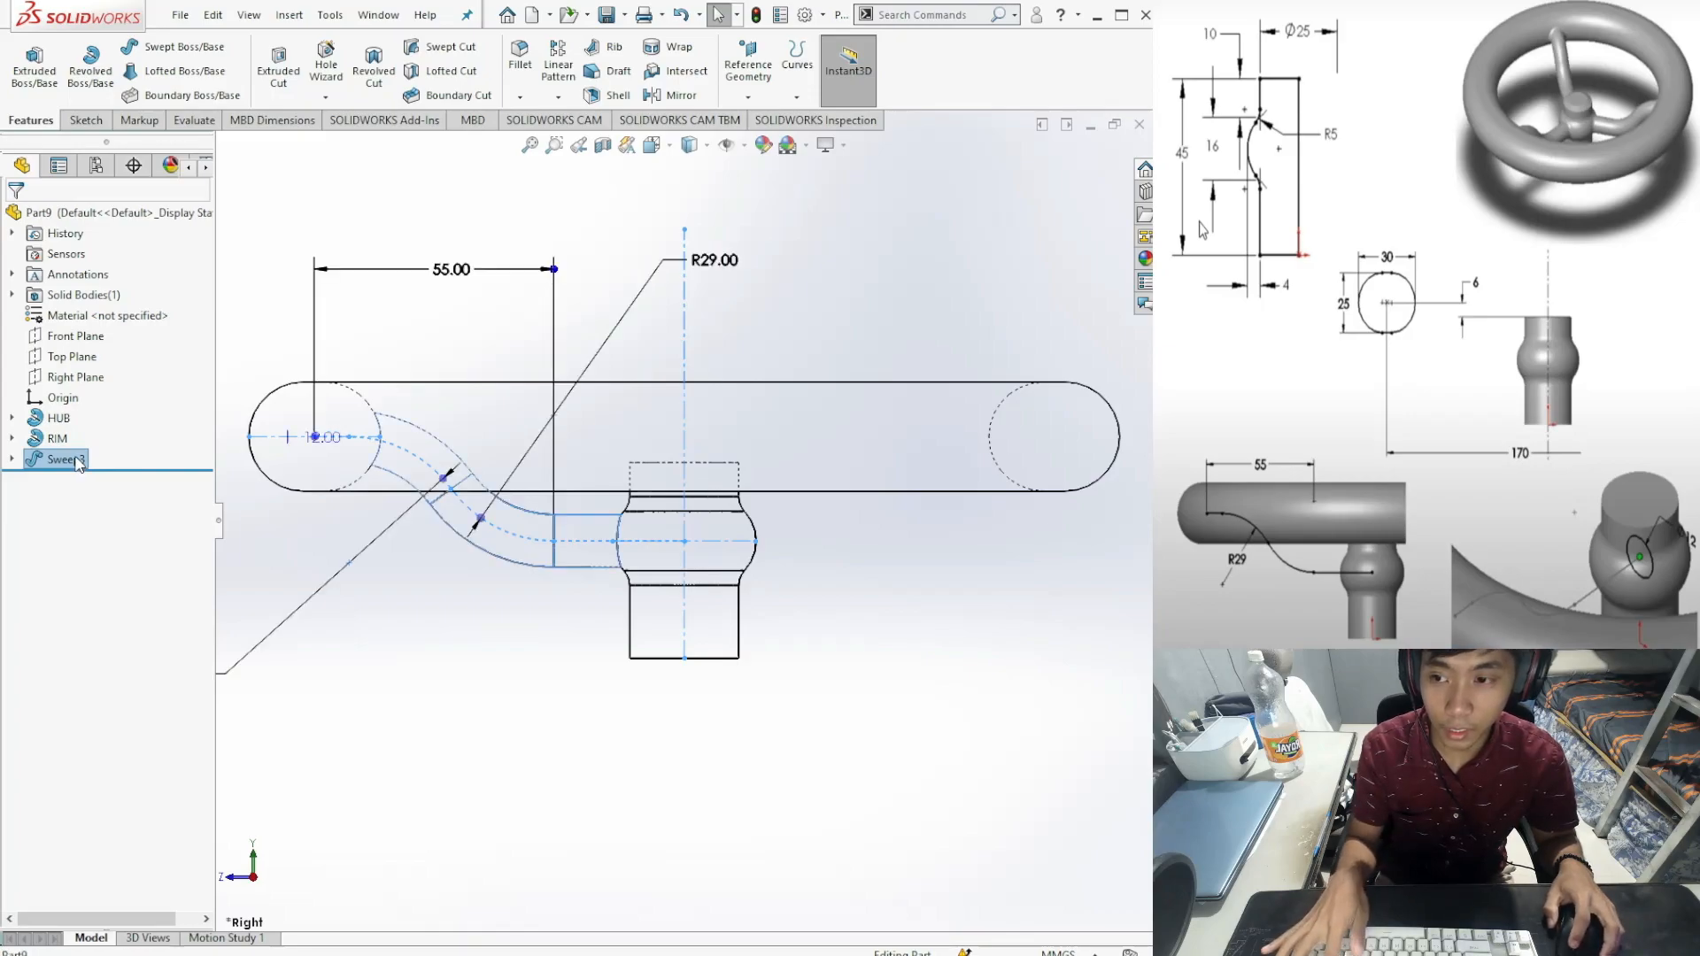
click(78, 459)
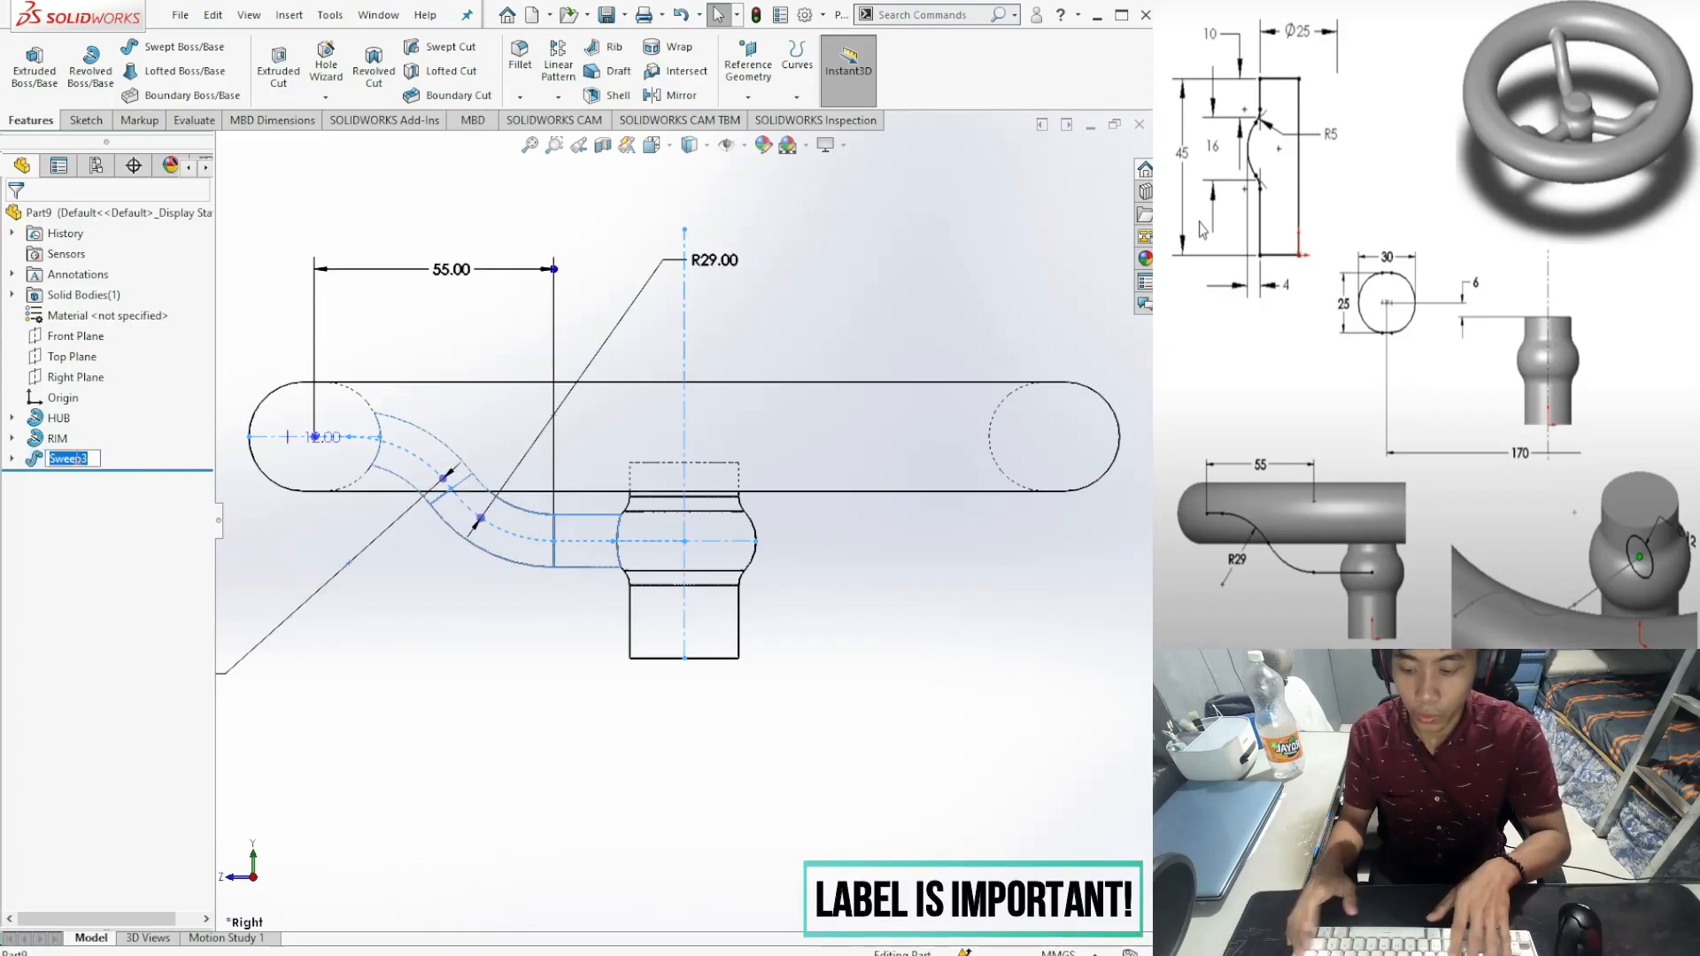
Step: Rename the sweep to SPOKES and pick Circular Pattern from the pattern types list
text(SPOKES)
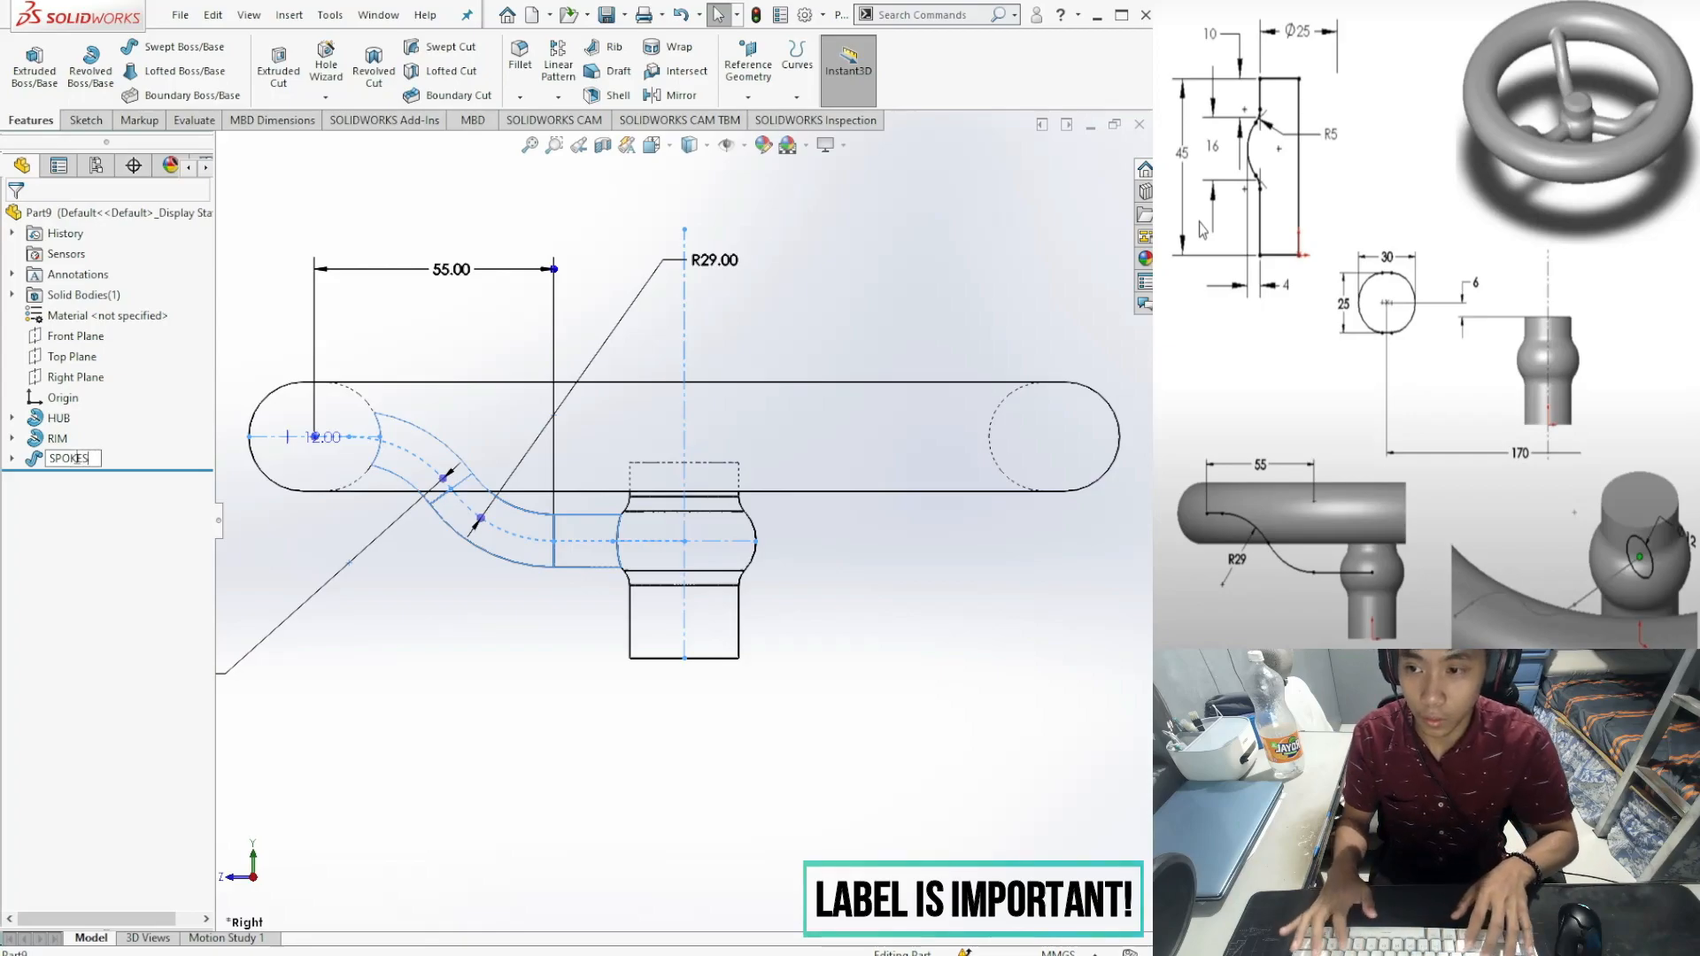
key(Return)
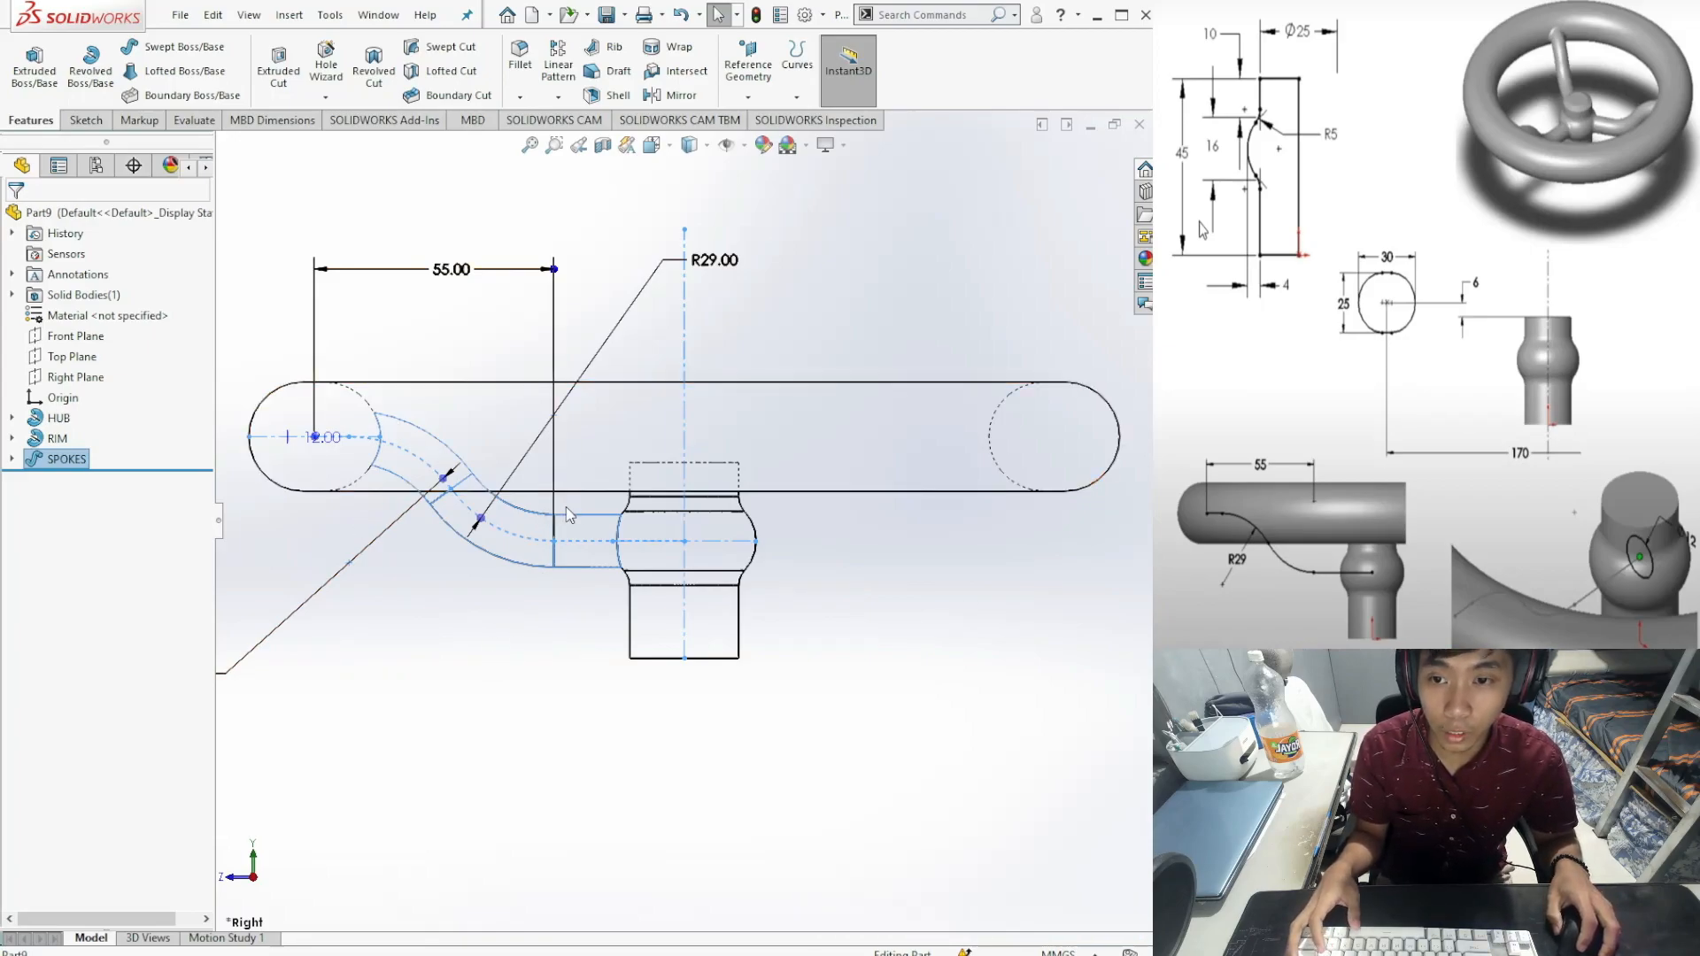
click(558, 96)
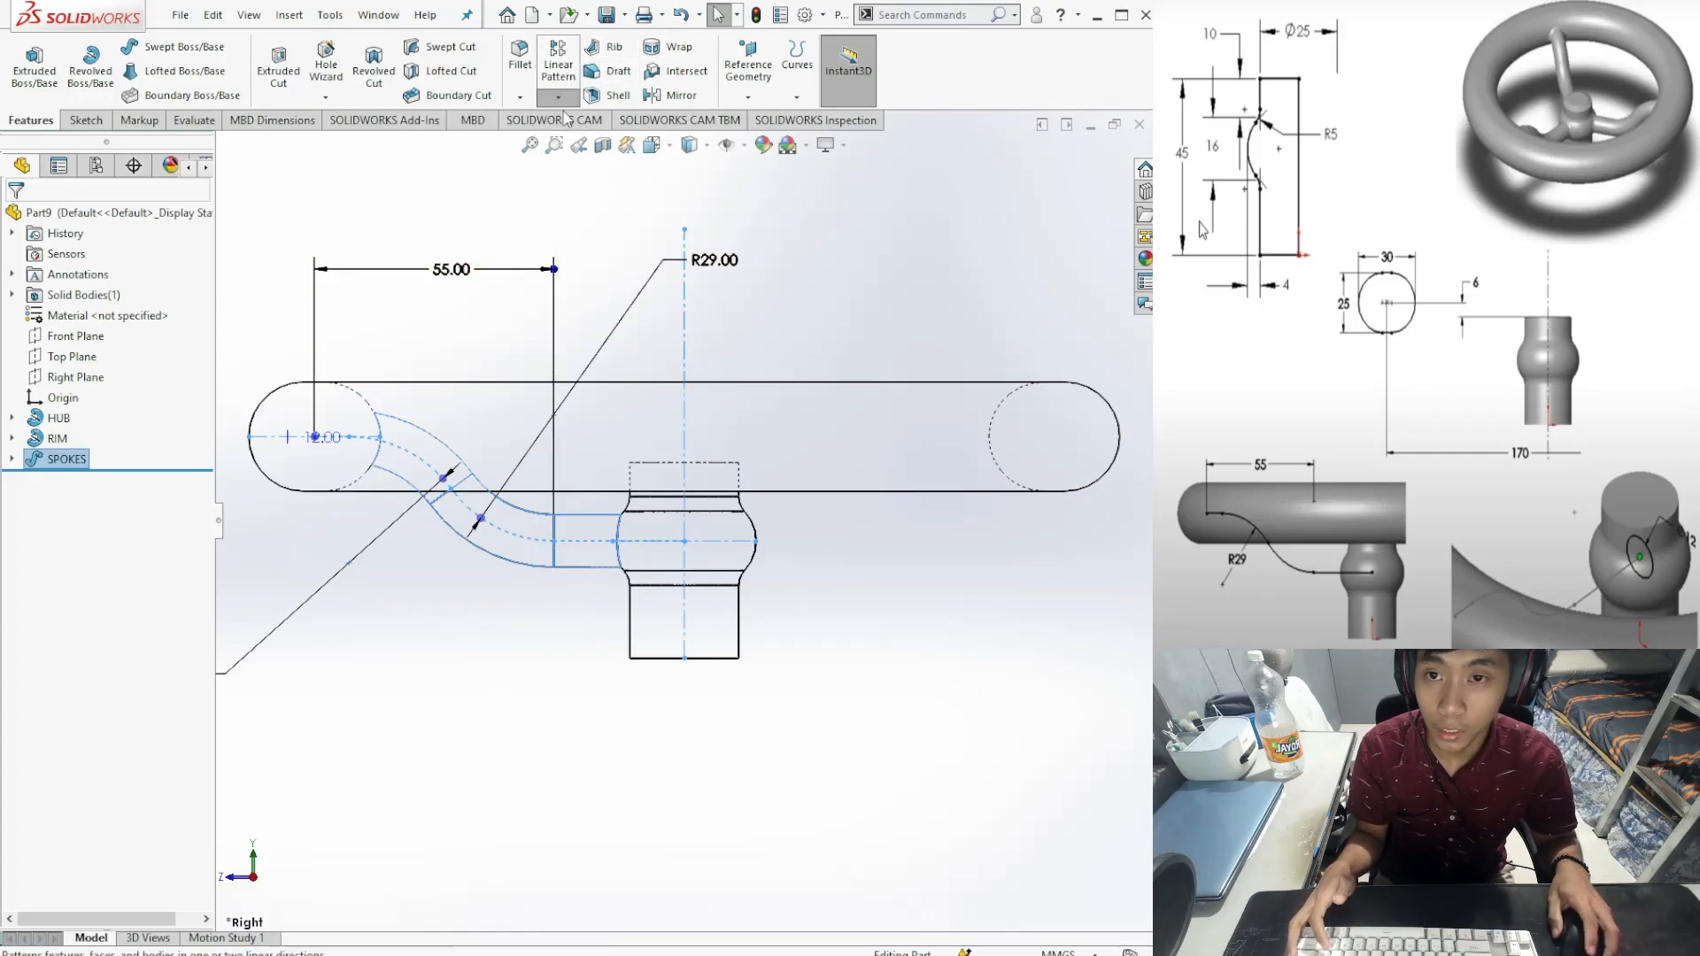
click(586, 137)
Step: Set up a circular pattern of the SPOKES feature around the hub's cylindrical face
middle_drag(506, 624, 486, 694)
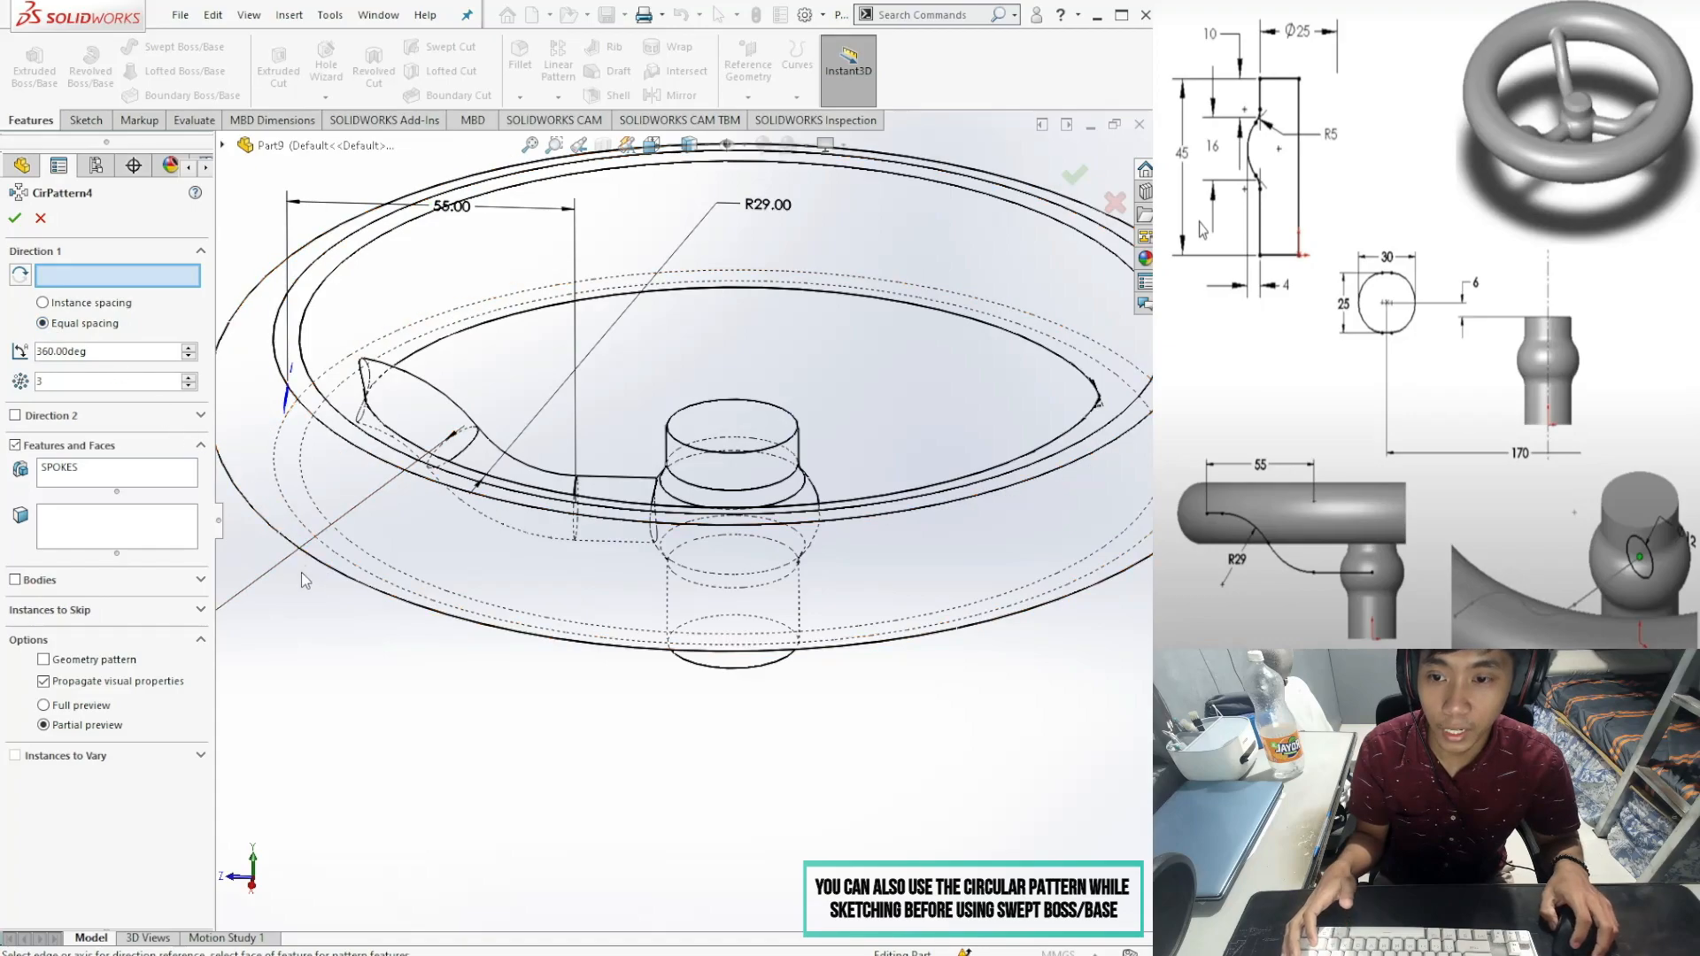
middle_drag(337, 666, 336, 731)
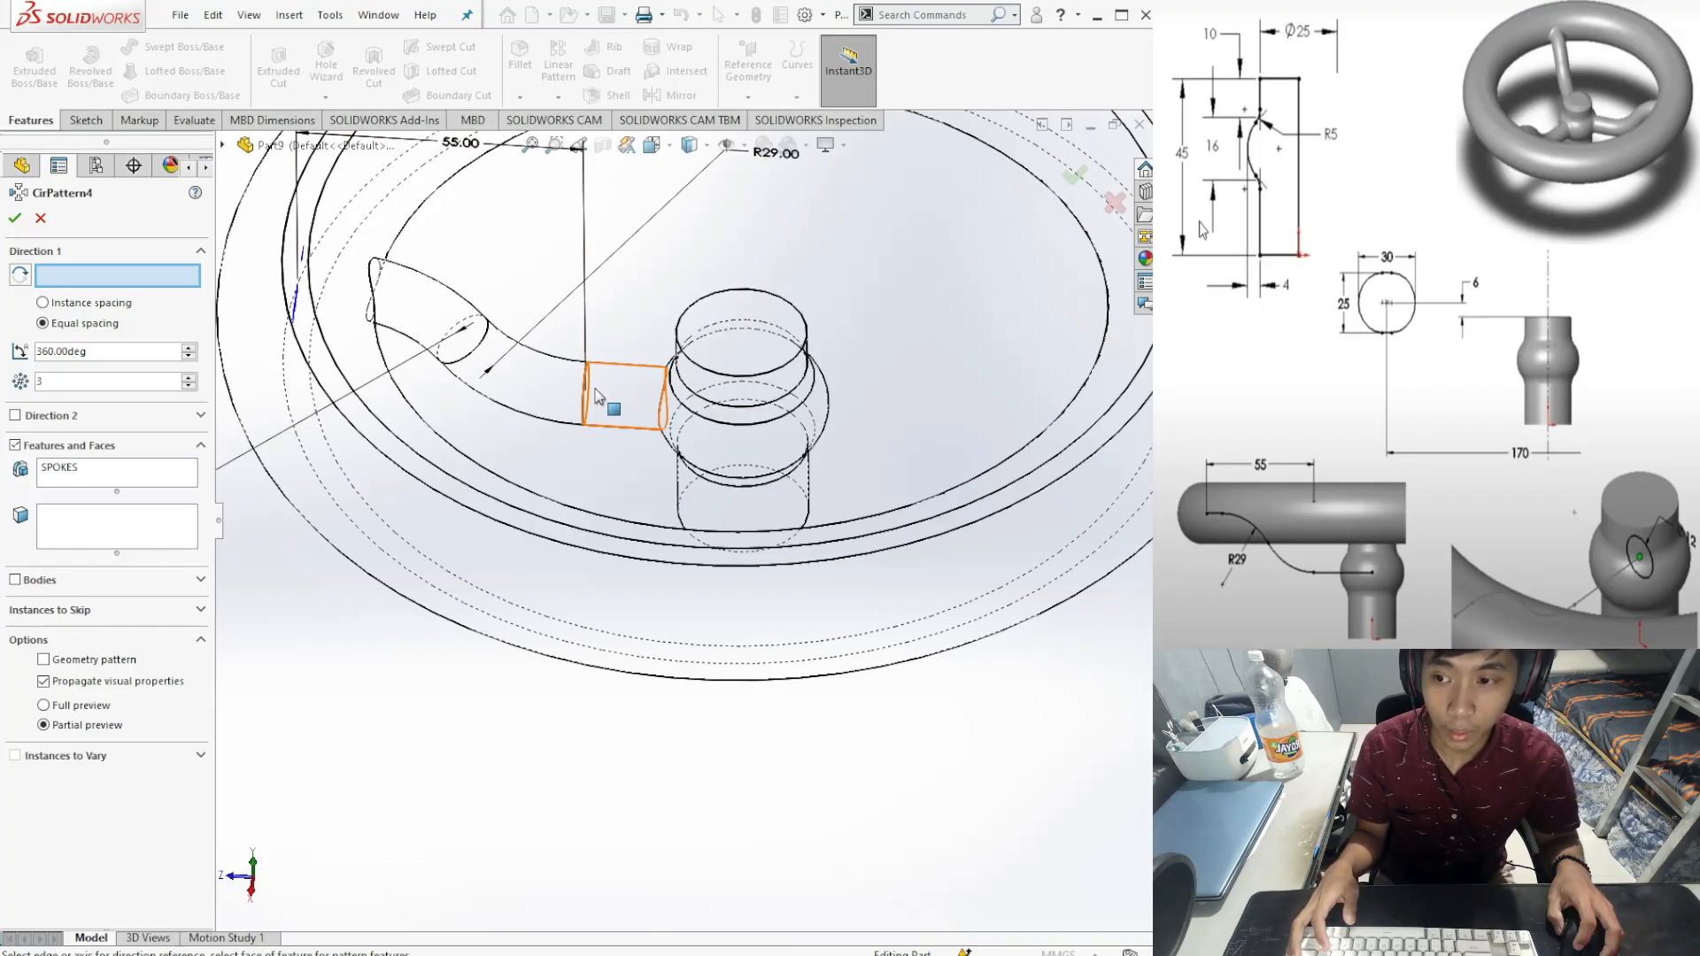
click(598, 392)
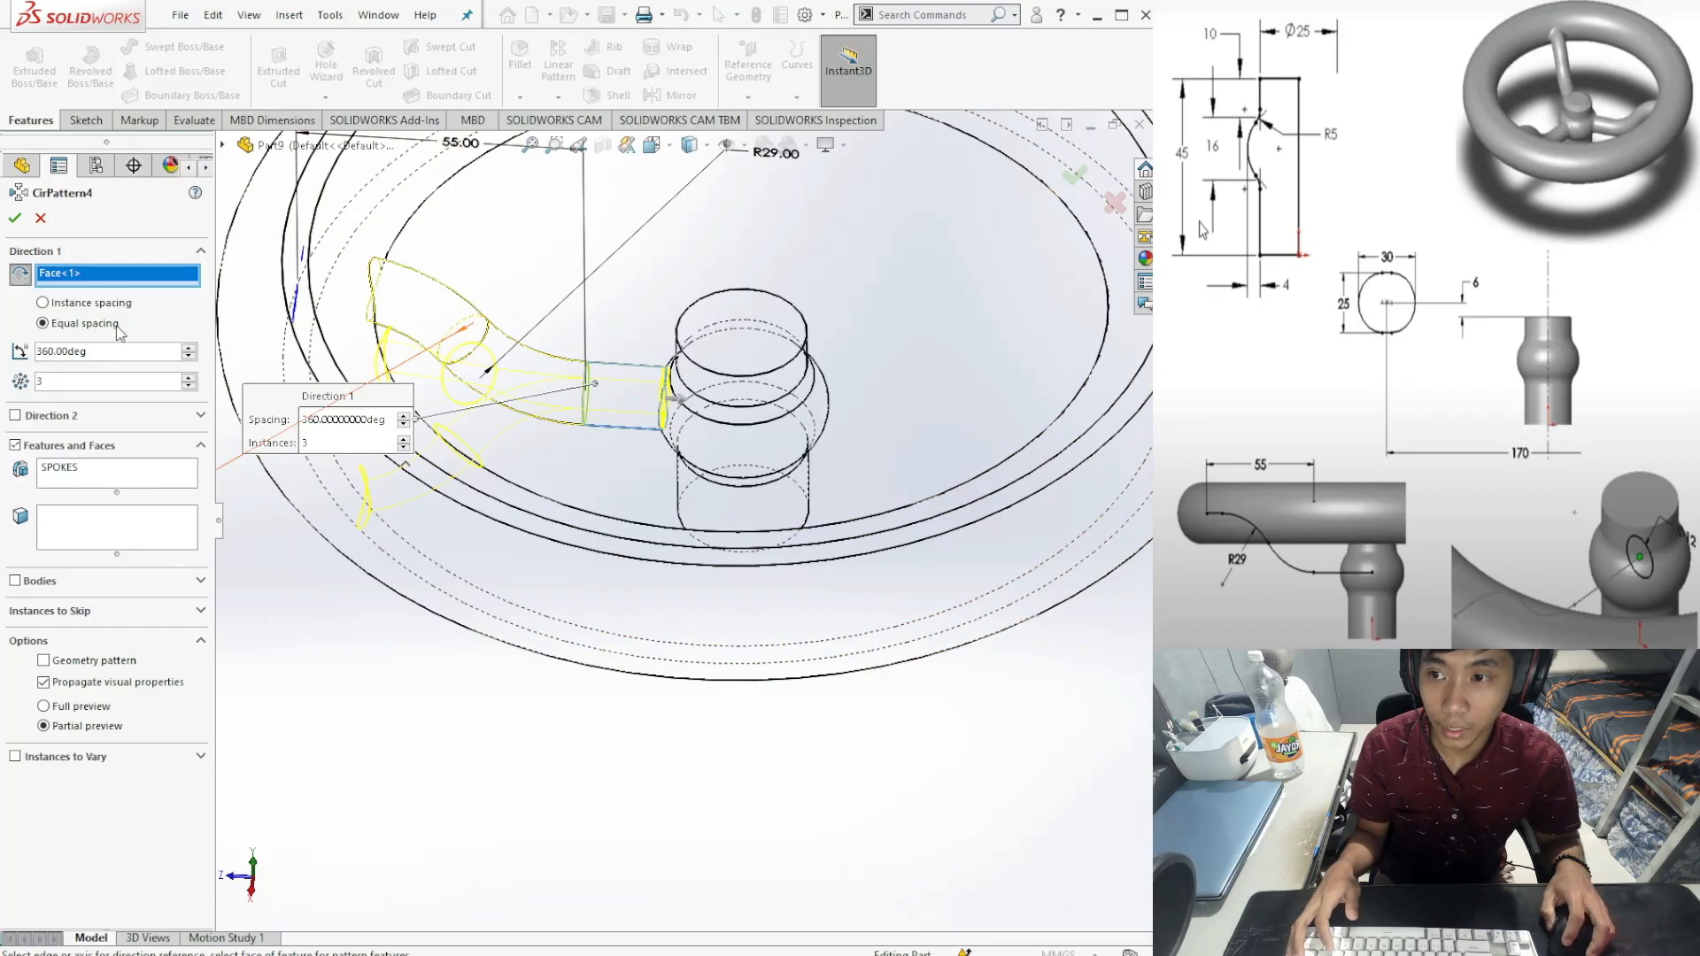
click(106, 469)
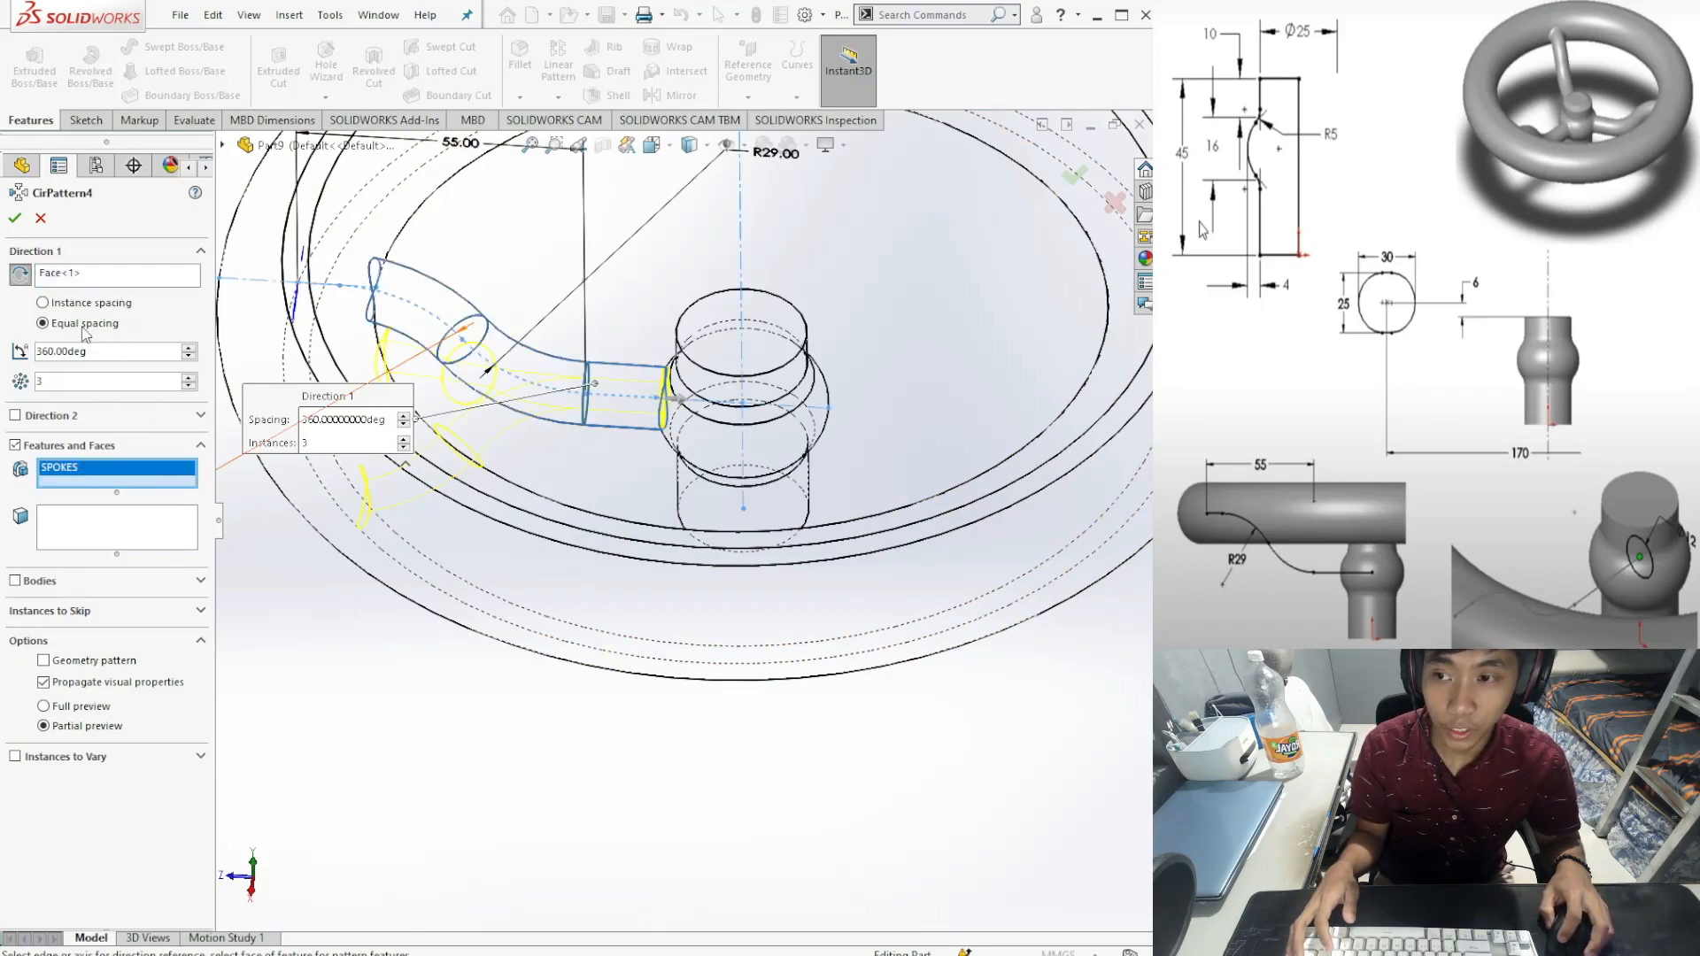
click(81, 276)
middle_drag(794, 668, 773, 561)
click(769, 793)
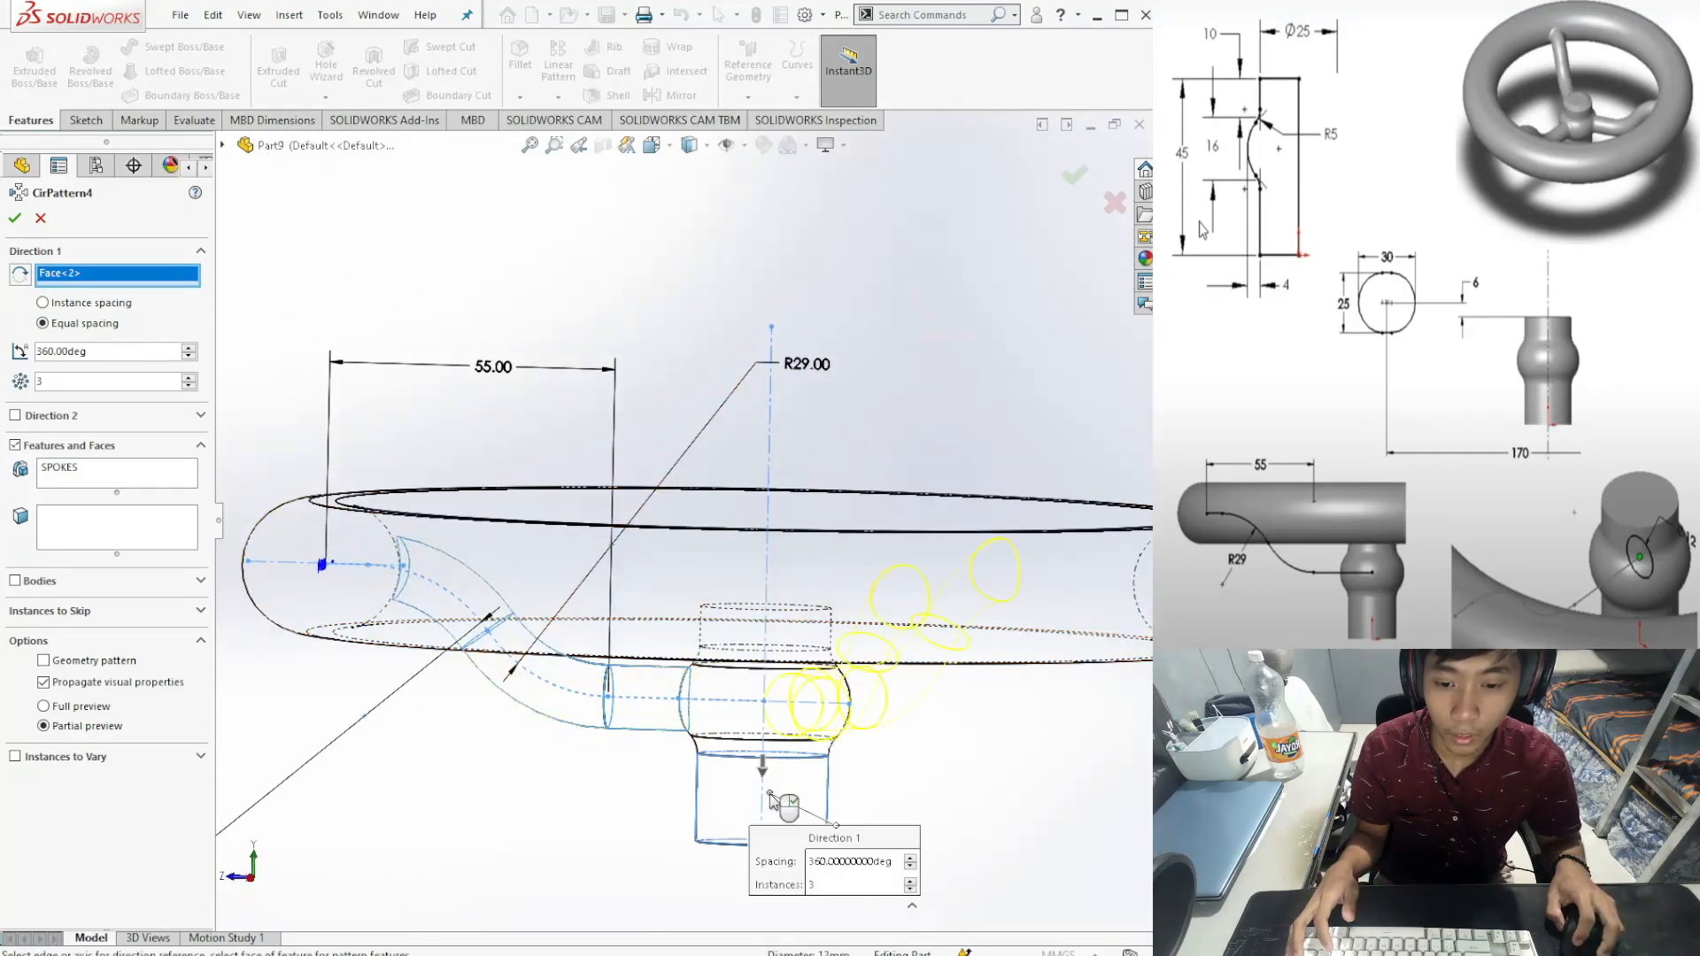
Step: Space 3 instances equally over 360° with full preview and accept CirPattern4
middle_drag(656, 747, 615, 749)
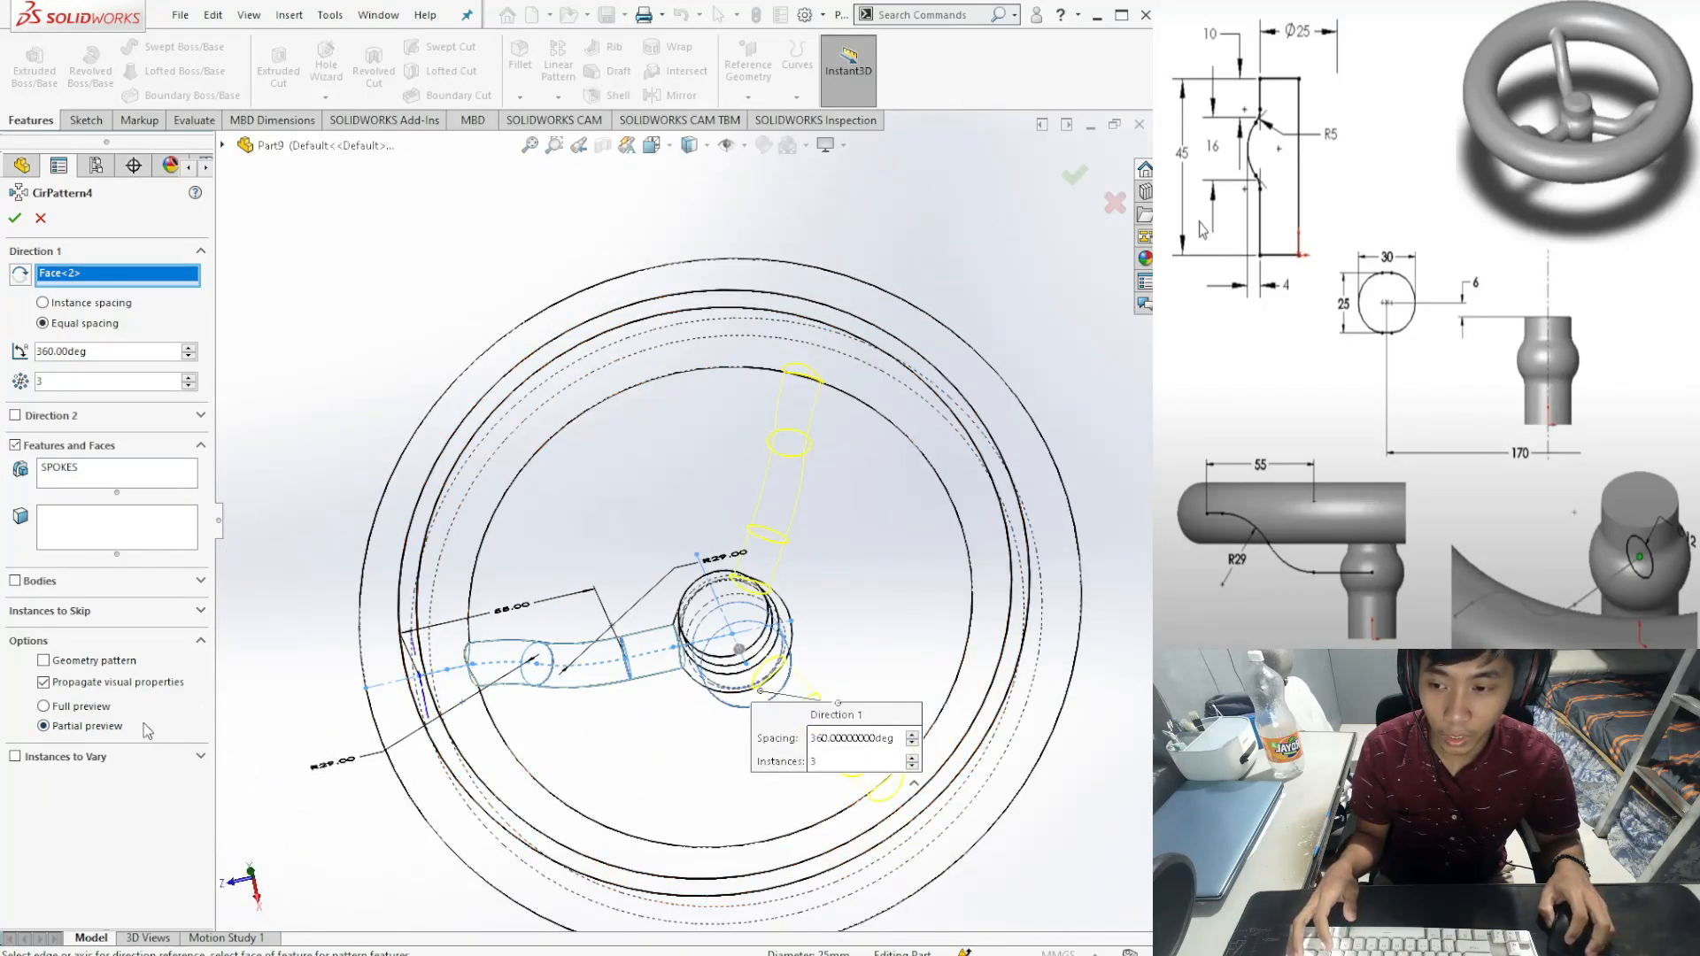
click(64, 708)
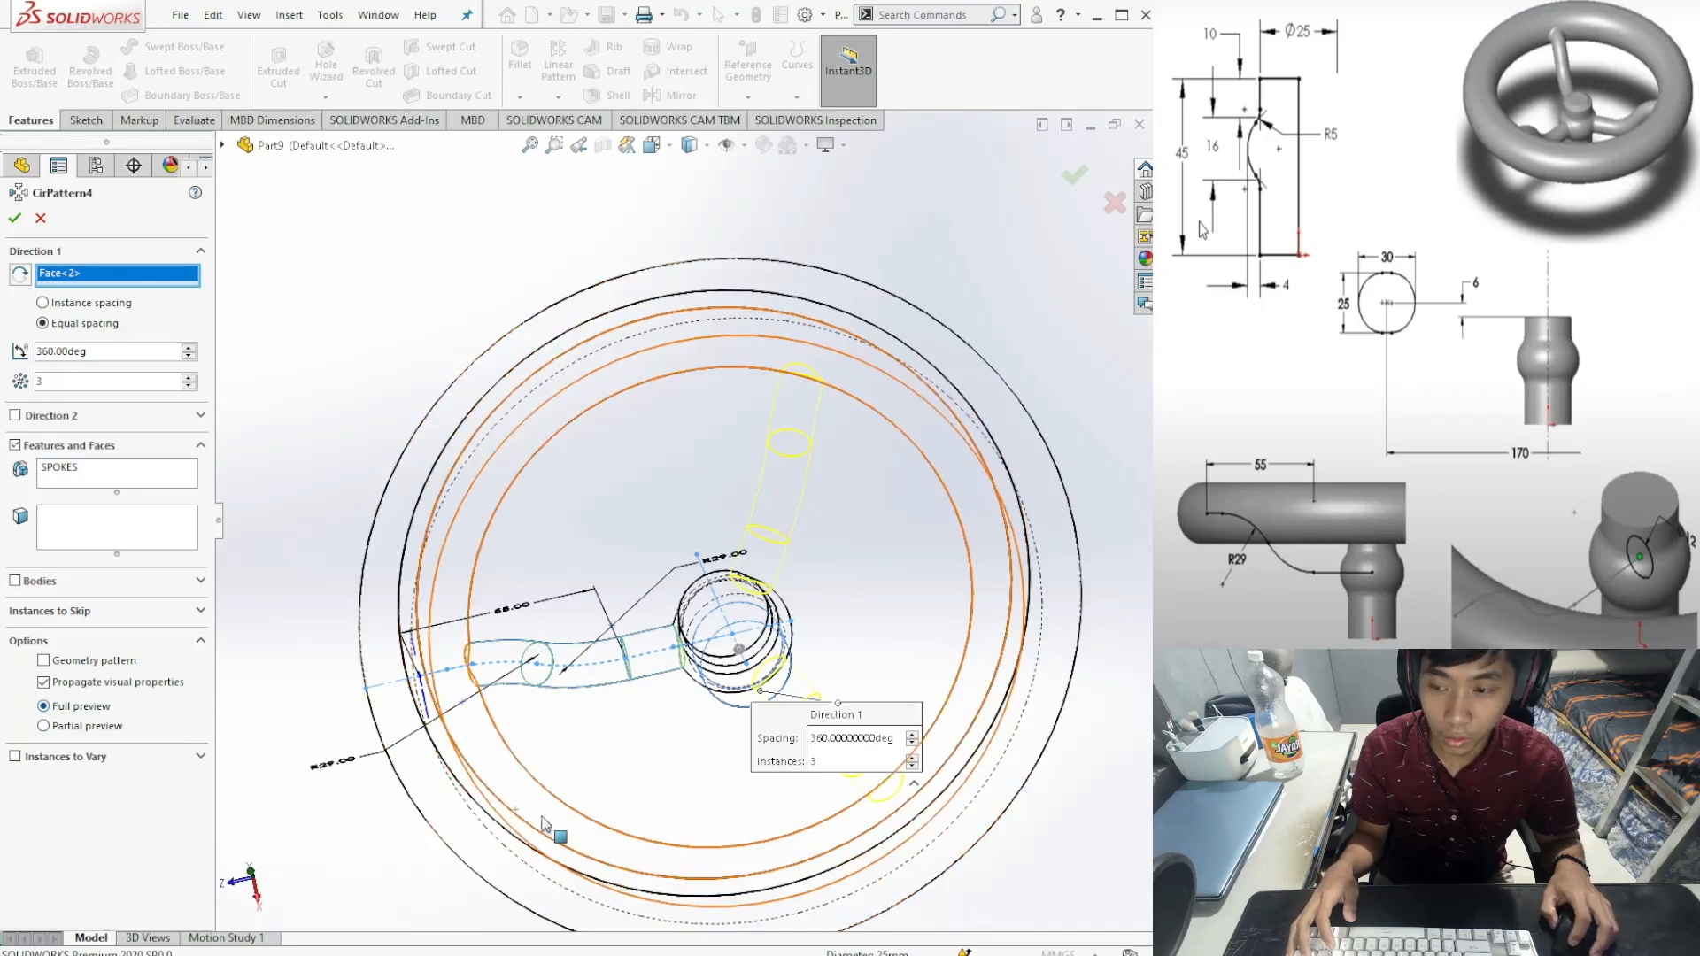
middle_drag(636, 784, 654, 825)
scroll(652, 832, down, 1)
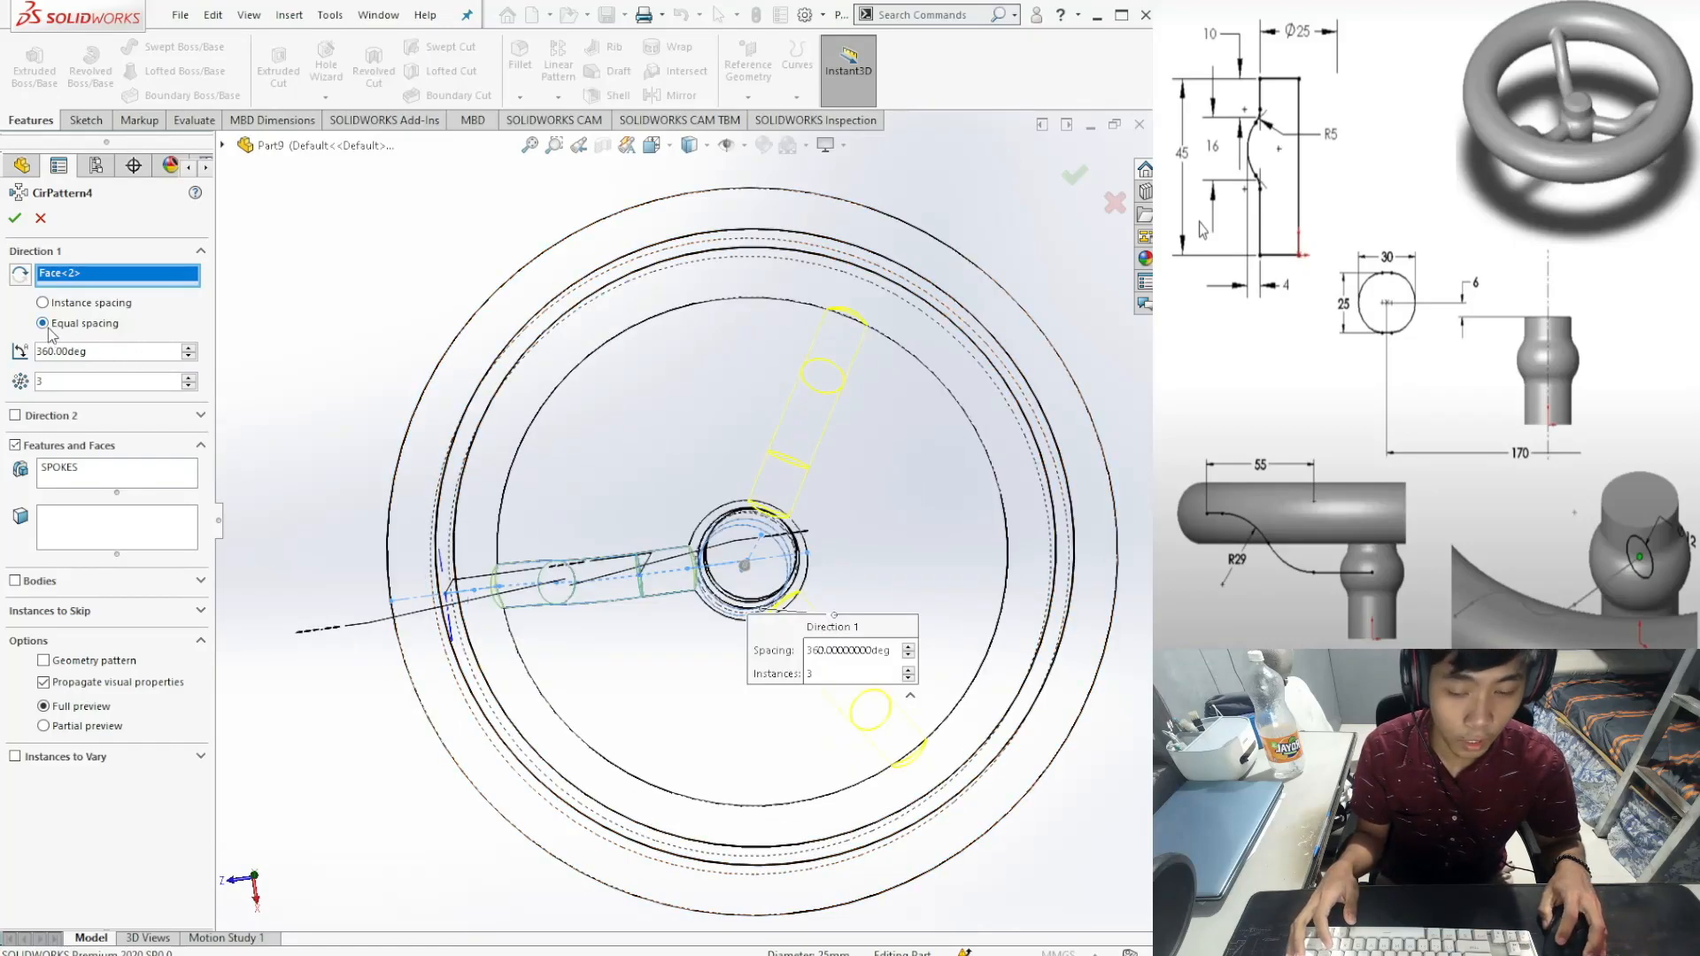
click(15, 218)
mouse_move(744, 737)
middle_down()
mouse_move(611, 611)
mouse_move(702, 735)
mouse_move(741, 732)
mouse_move(742, 771)
middle_up()
key(ctrl+4)
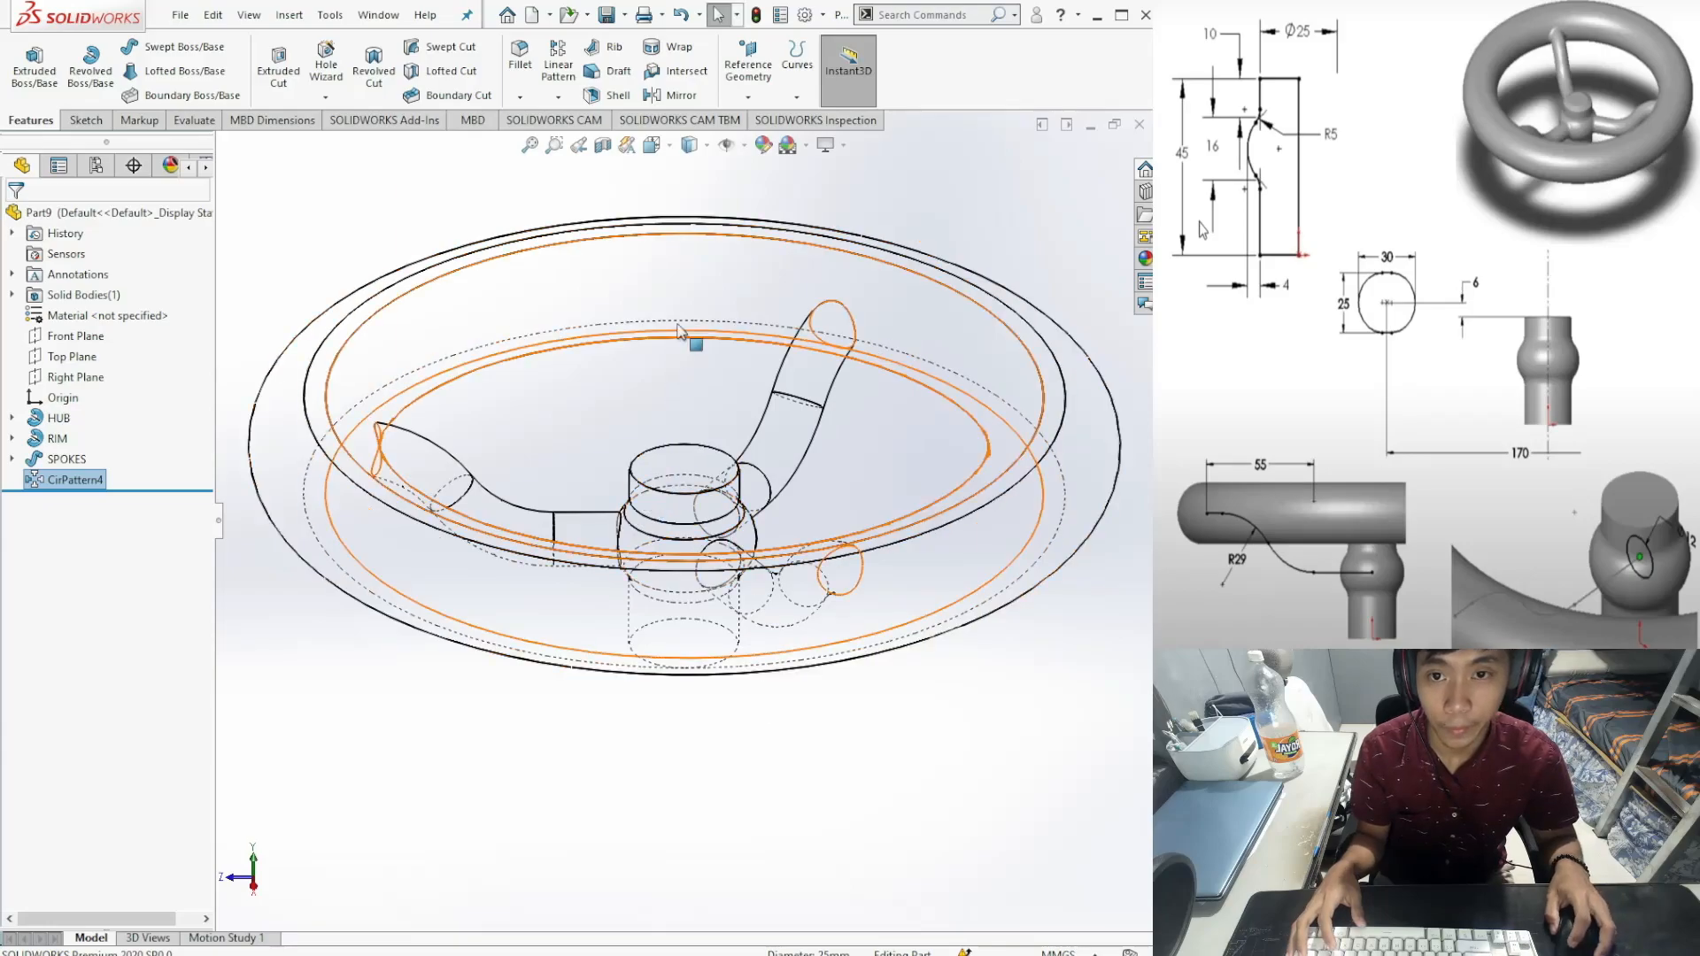
Step: Switch to Shaded With Edges and inspect the three spokes, ending in Right view
click(695, 176)
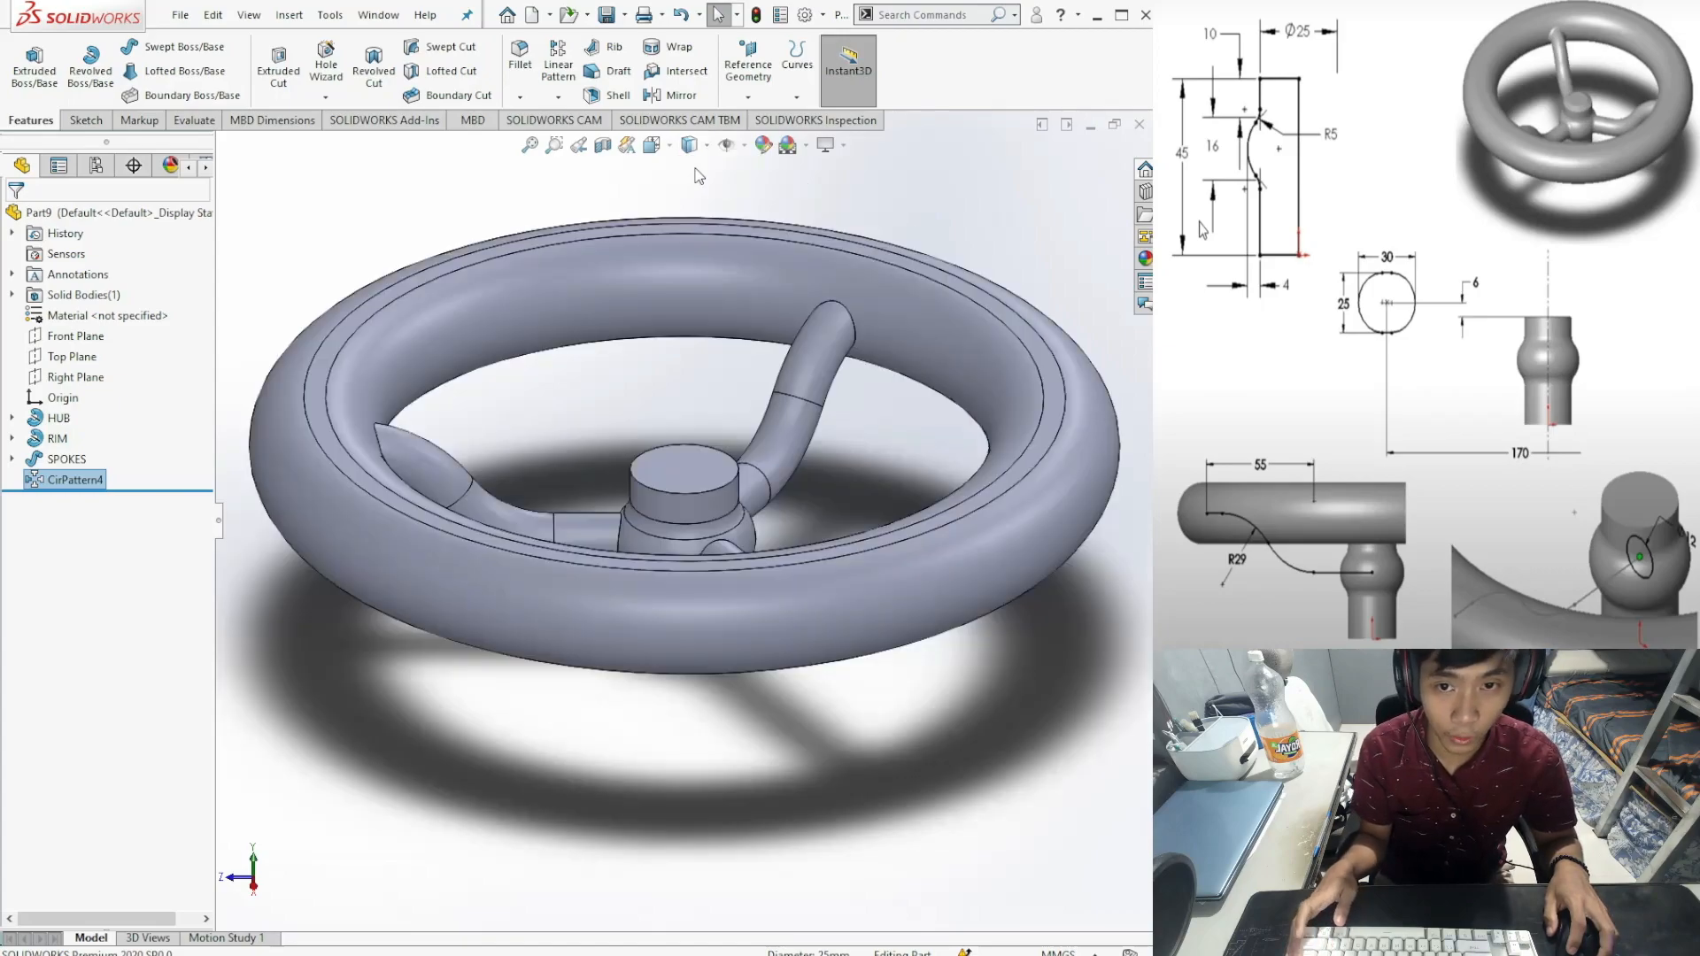
scroll(690, 503, up, 1)
mouse_move(691, 502)
middle_down()
mouse_move(676, 664)
mouse_move(705, 699)
mouse_move(667, 698)
mouse_move(629, 538)
middle_up()
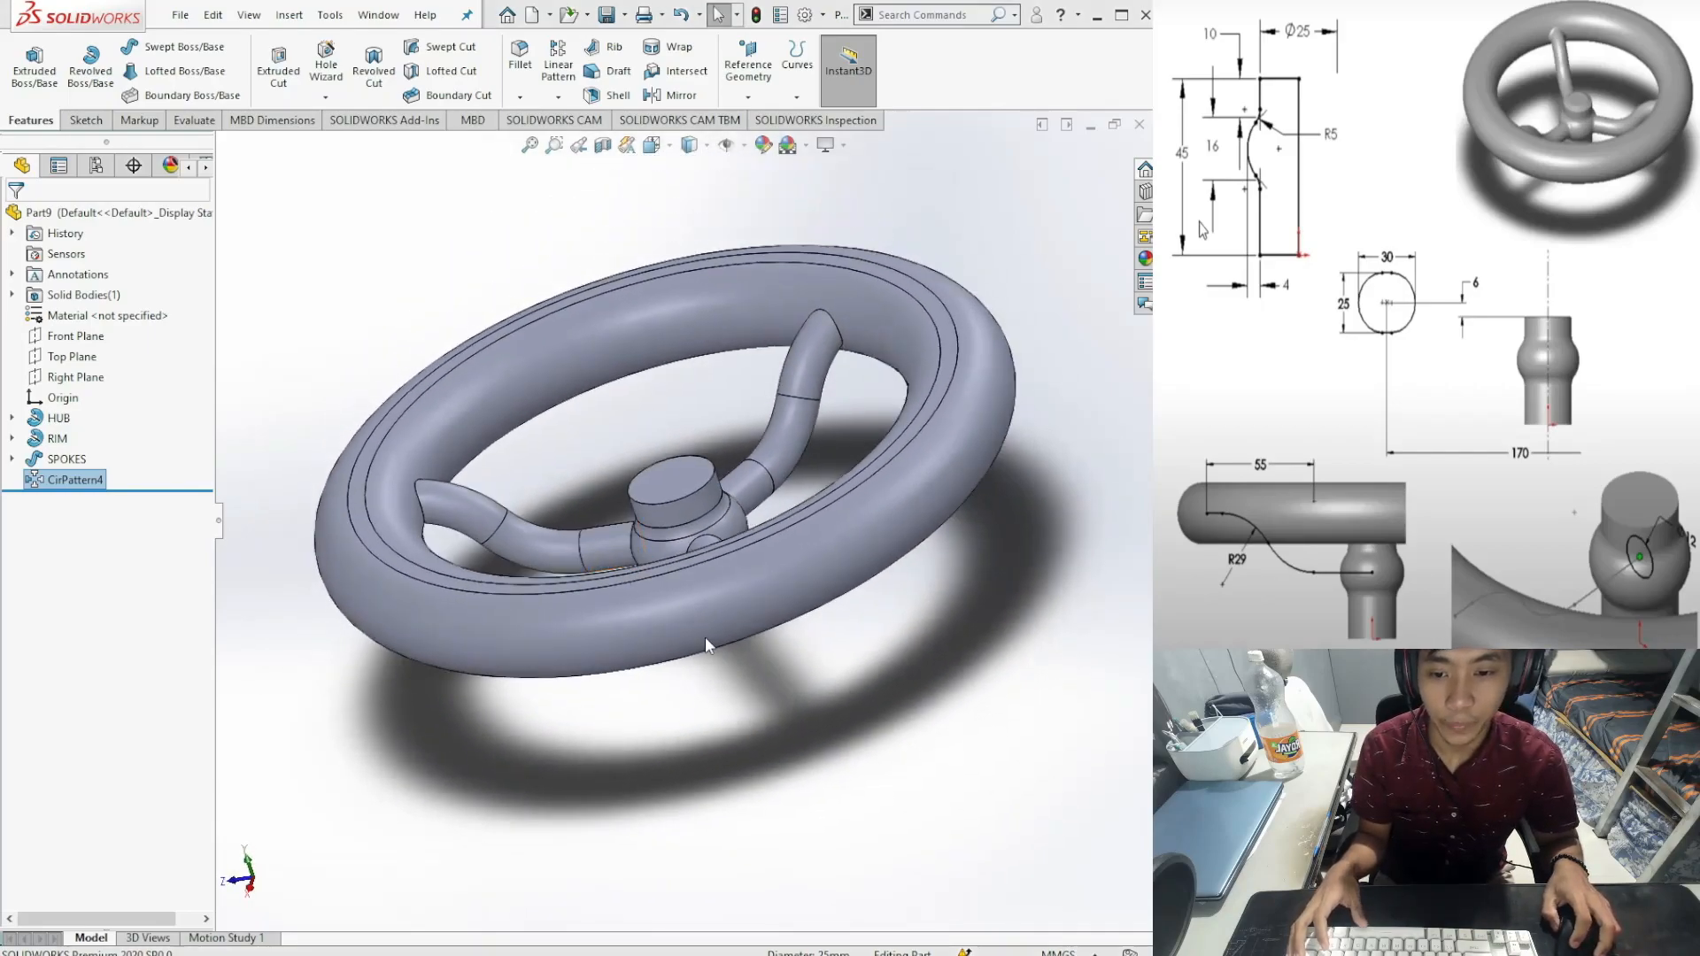
key(ctrl+4)
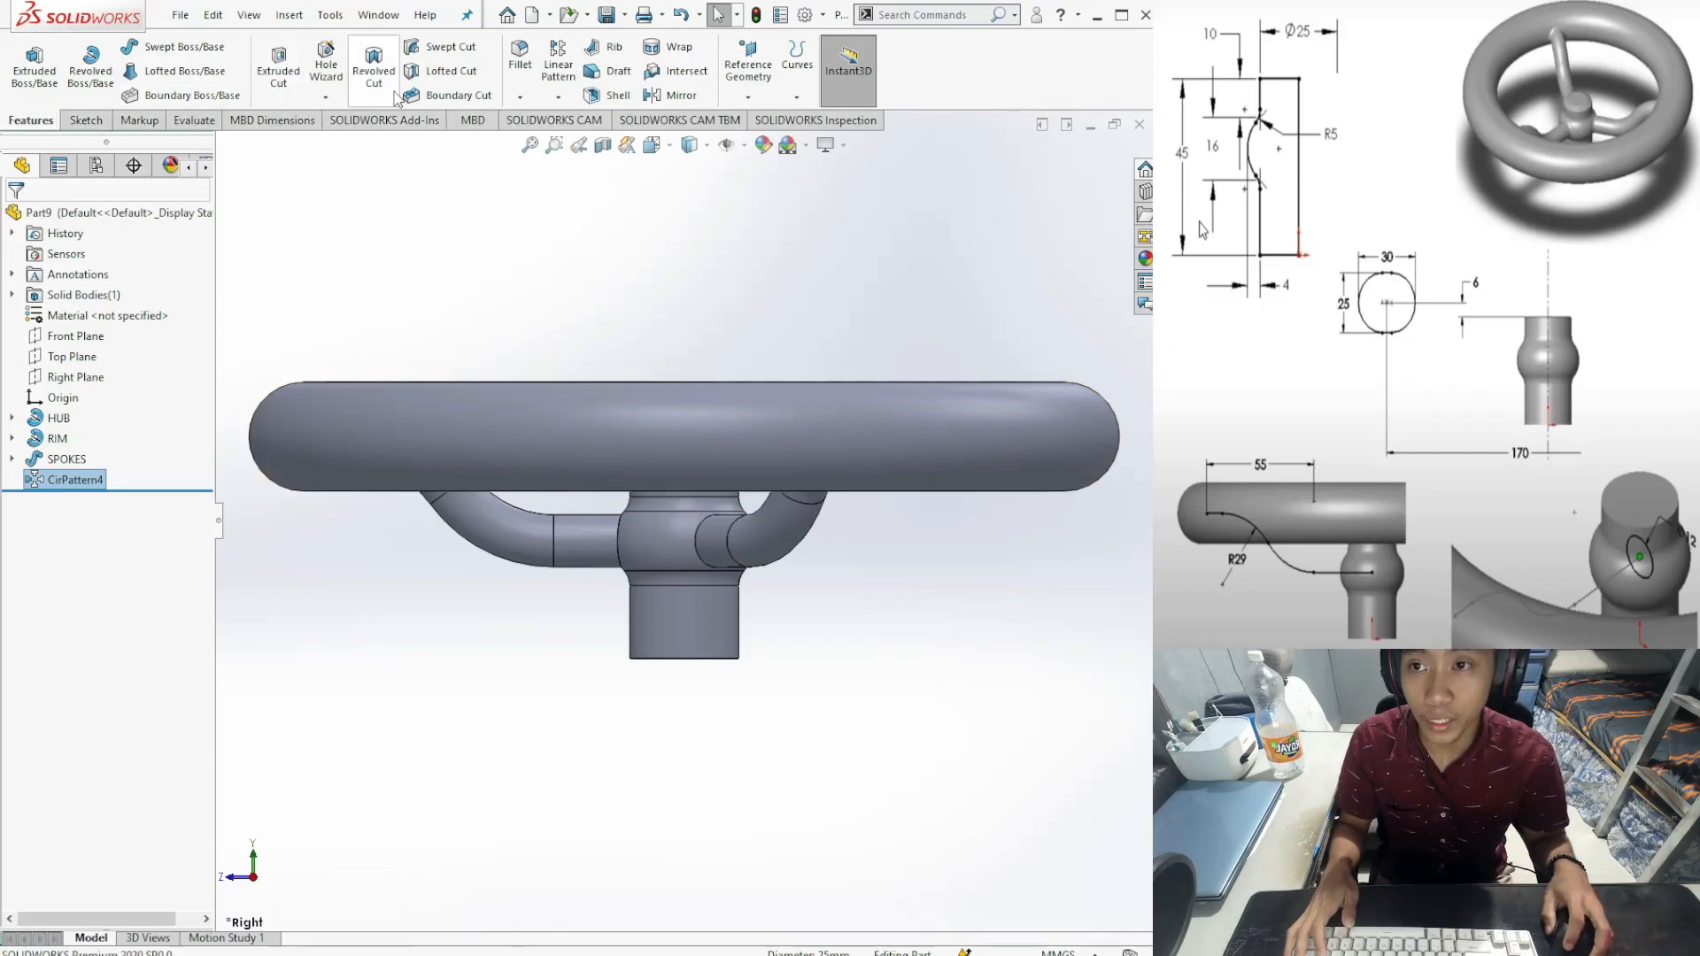
Step: Add a 3 mm fillet to the rim's inner face where the spokes meet it
click(521, 75)
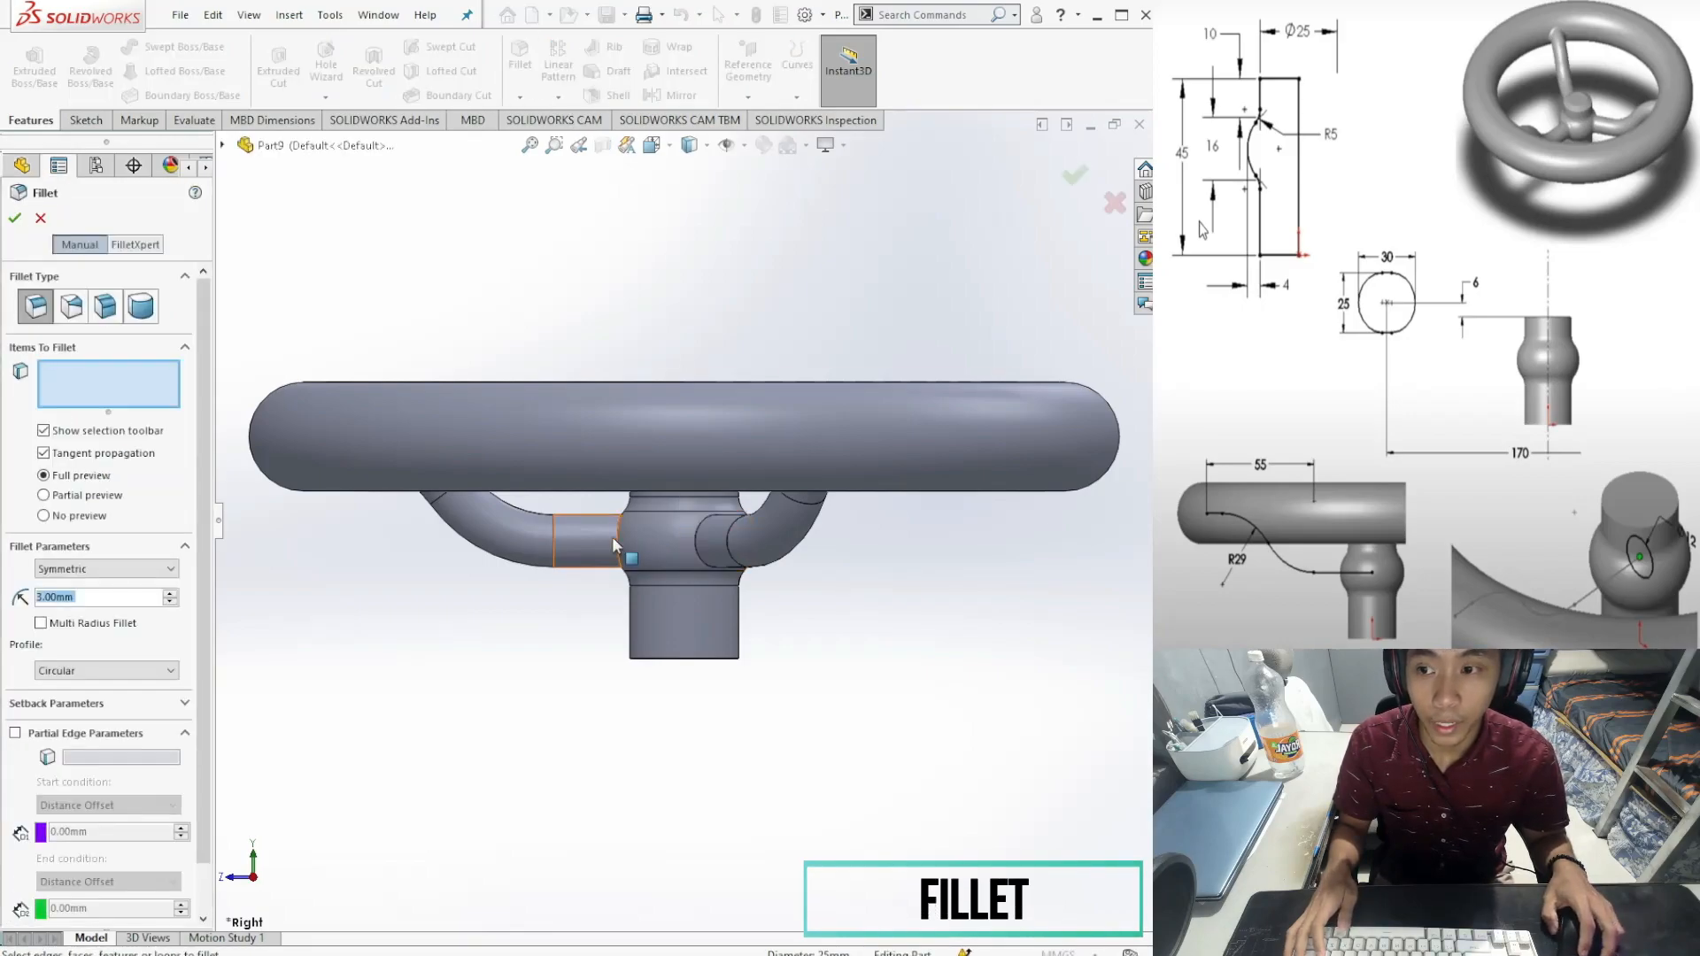
middle_drag(865, 623, 826, 730)
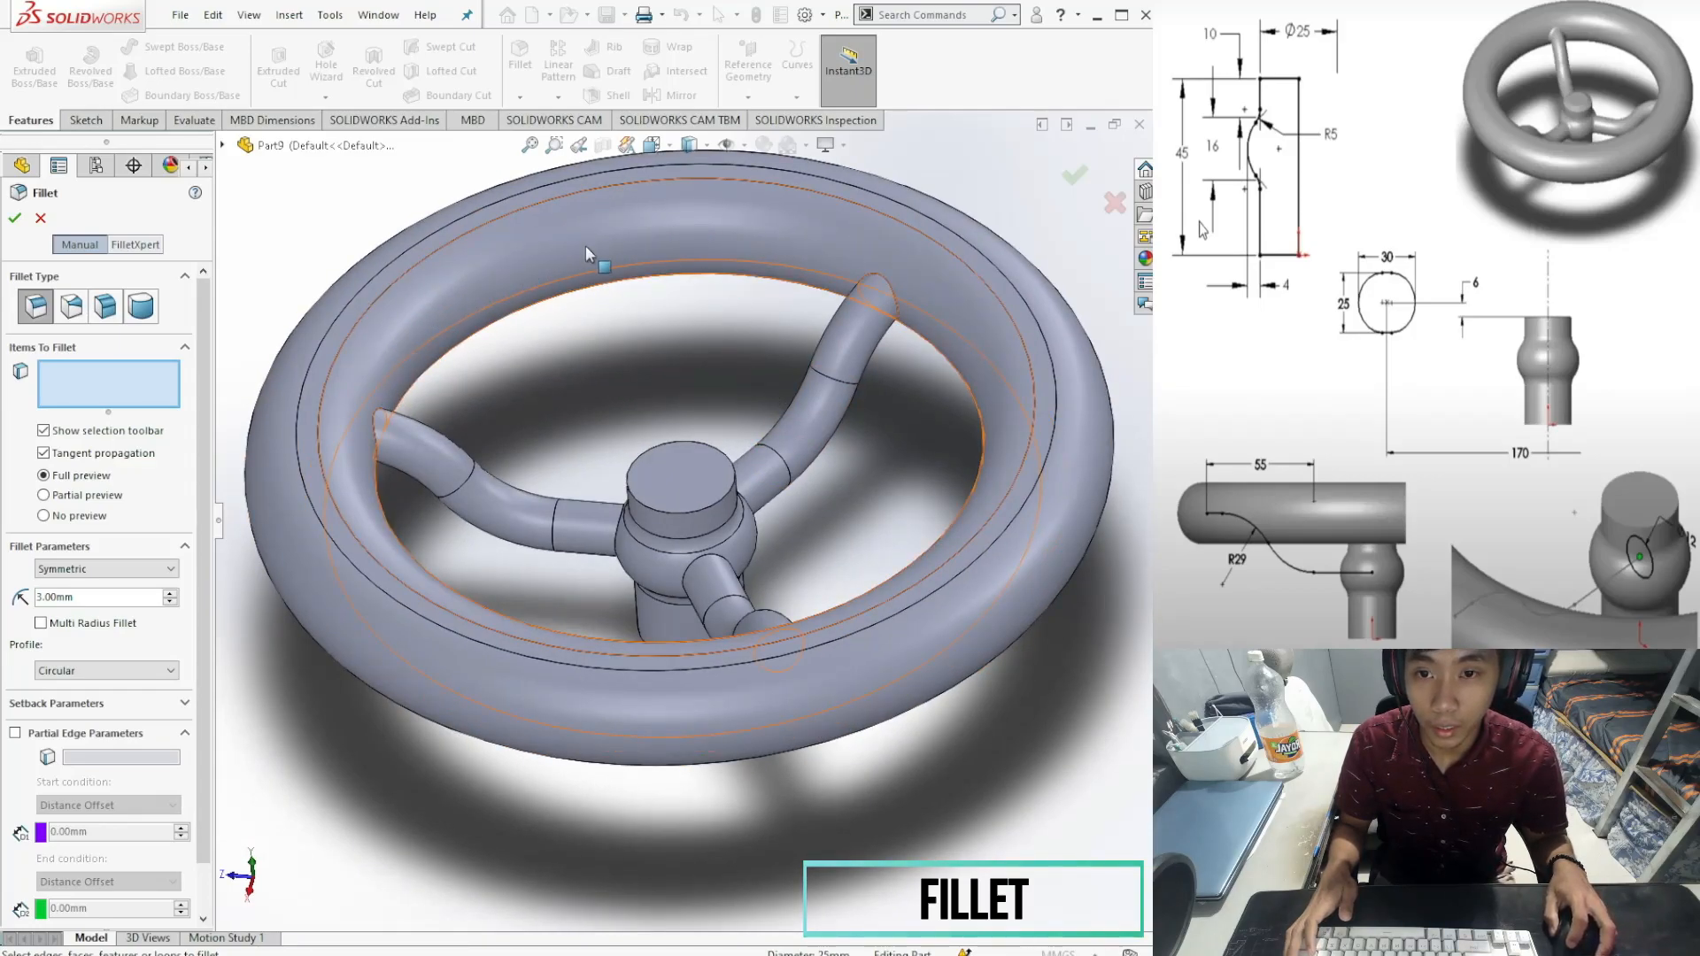
click(607, 241)
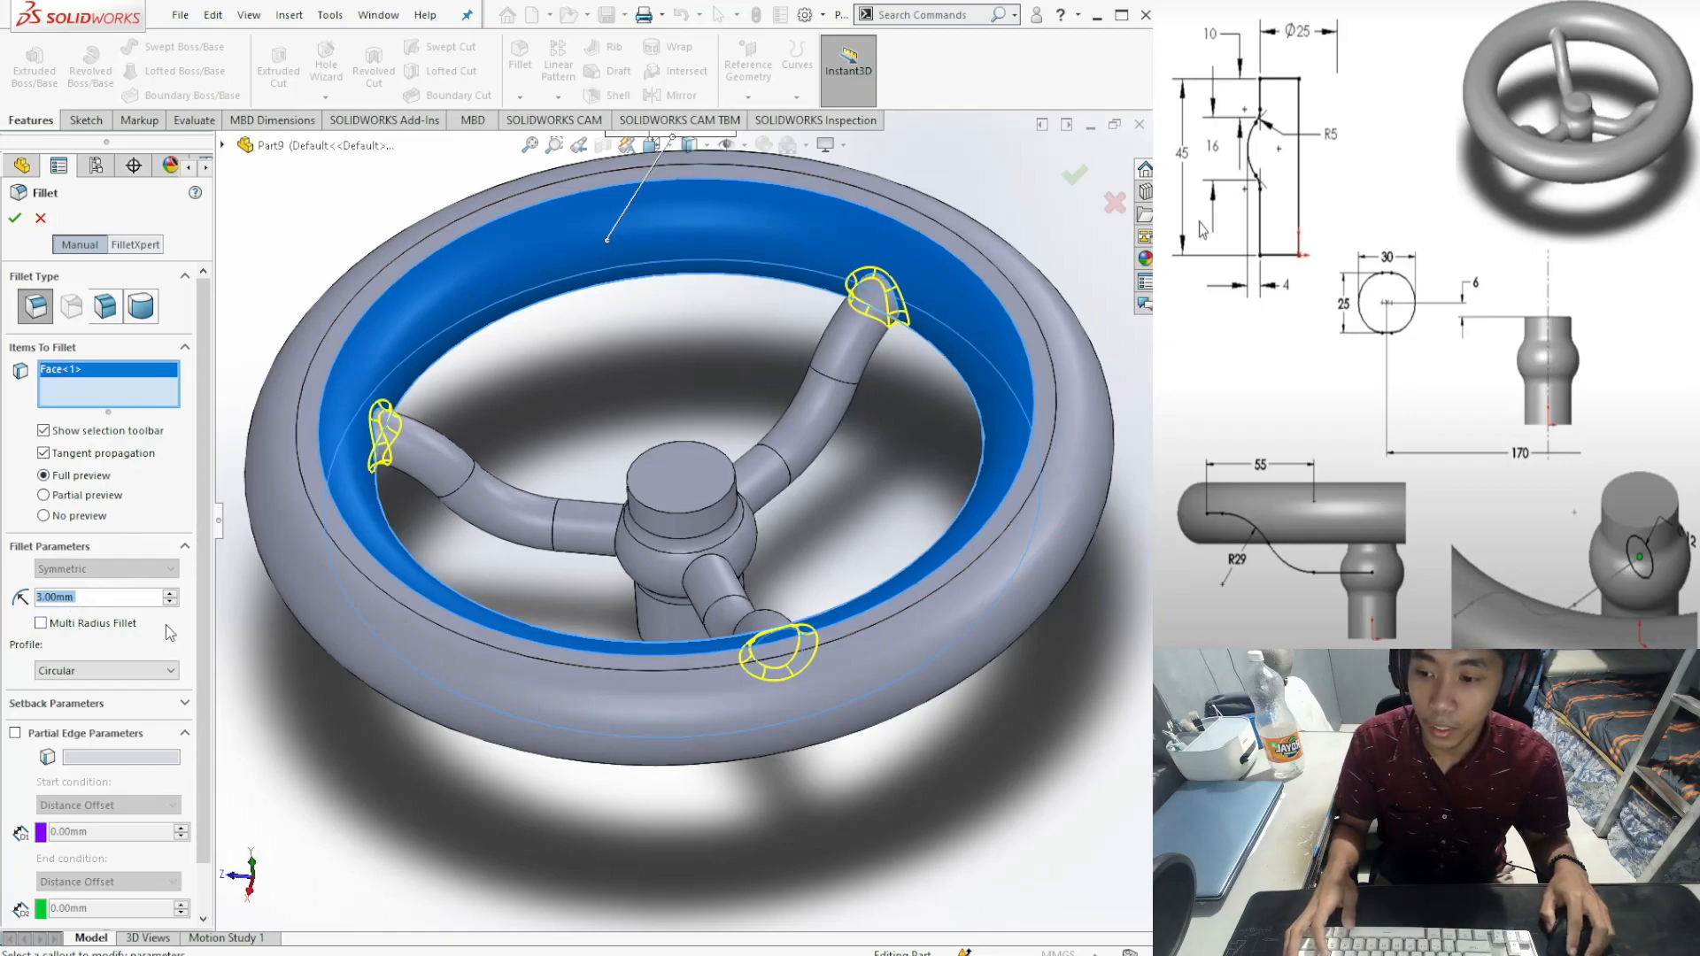
click(15, 219)
middle_drag(664, 779, 756, 863)
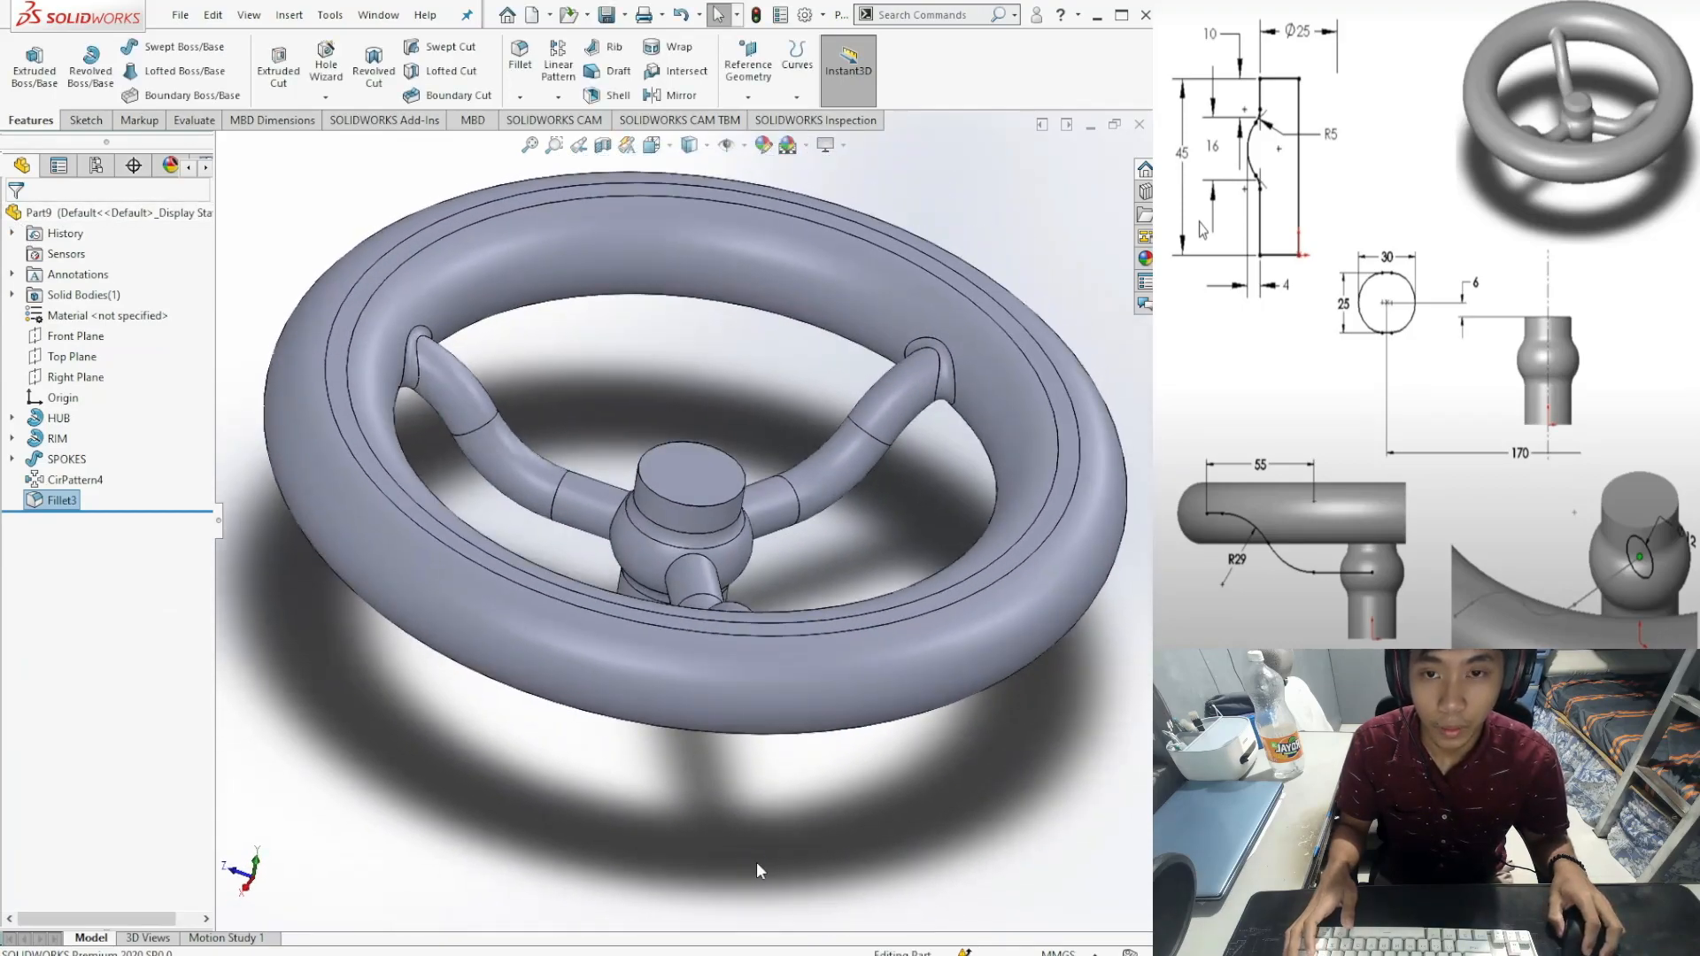
middle_drag(730, 788, 645, 705)
scroll(645, 705, down, 1)
scroll(686, 523, up, 1)
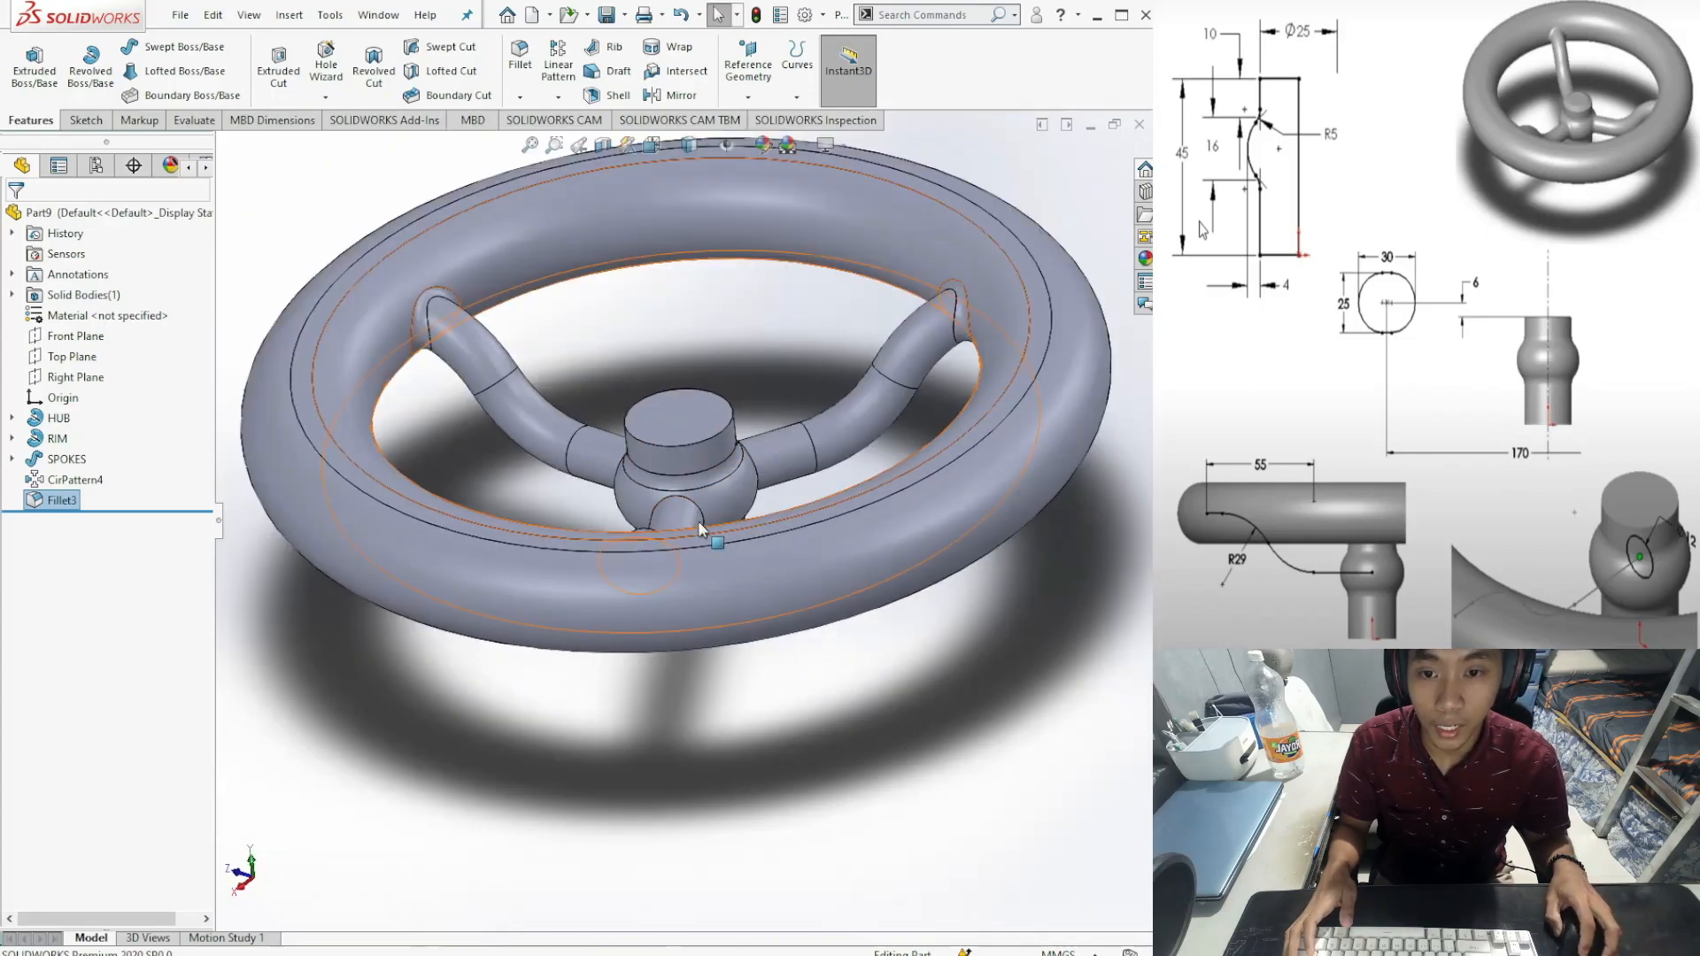
click(527, 101)
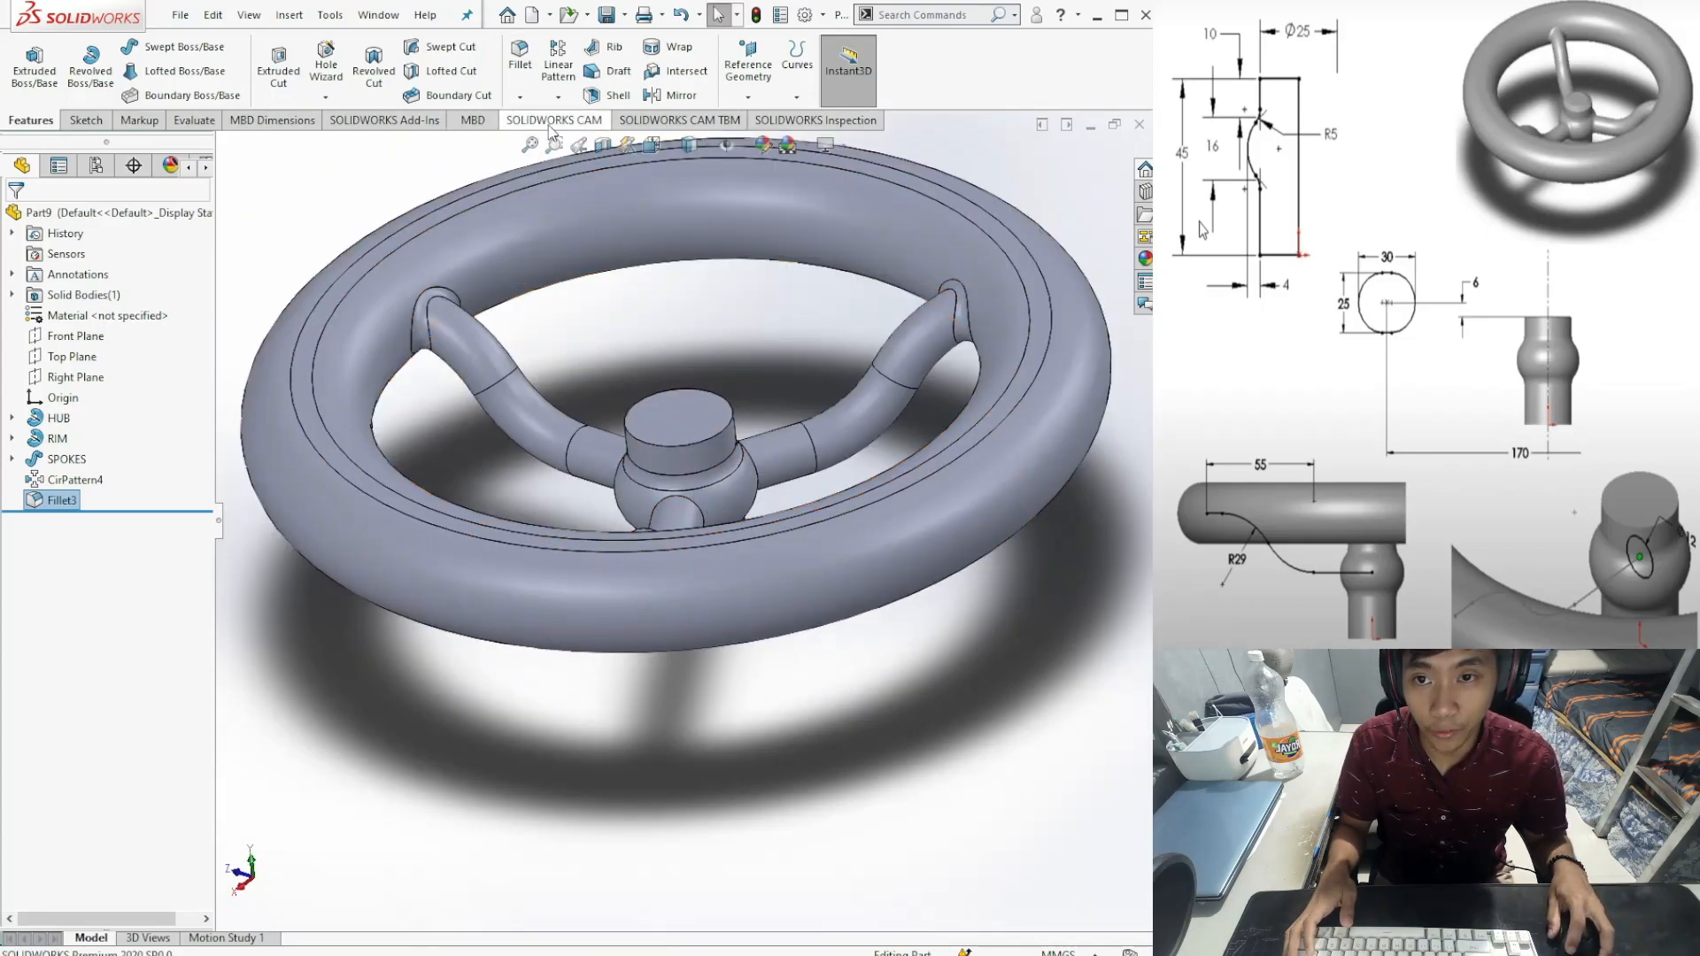
click(40, 219)
Step: Set up a Distance-Distance chamfer with asymmetric 4 mm and 2 mm distances
click(520, 98)
click(535, 143)
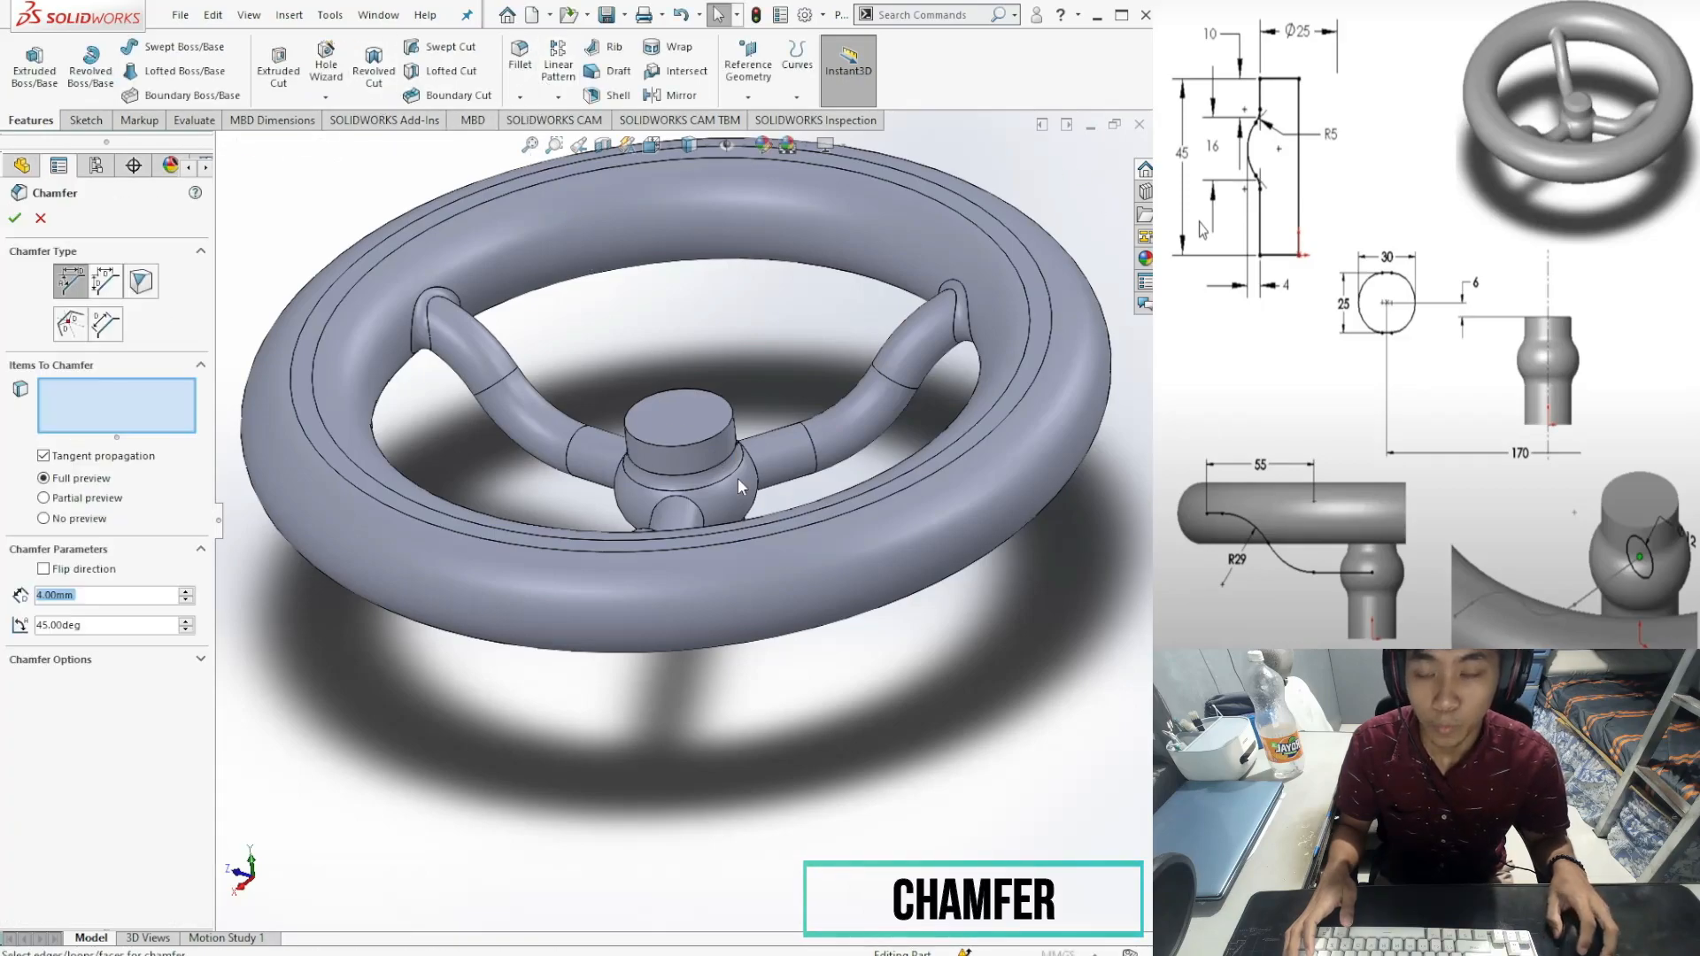
scroll(759, 403, up, 1)
middle_drag(762, 391, 772, 482)
scroll(735, 555, up, 1)
scroll(735, 555, down, 3)
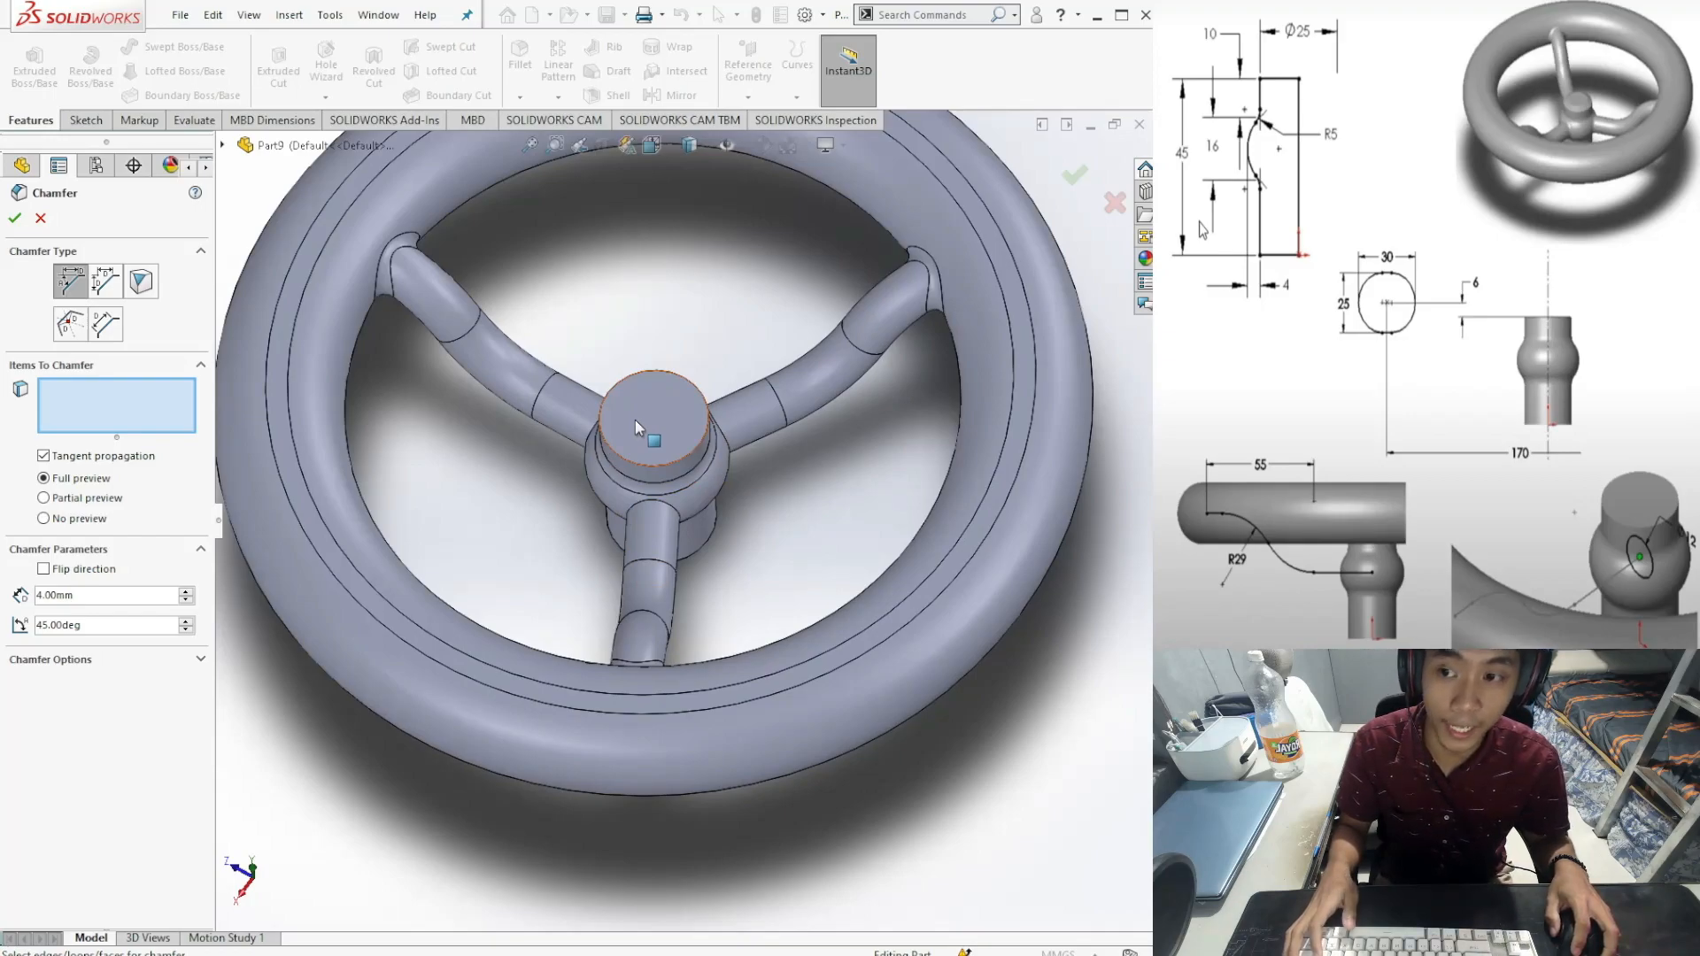
click(110, 281)
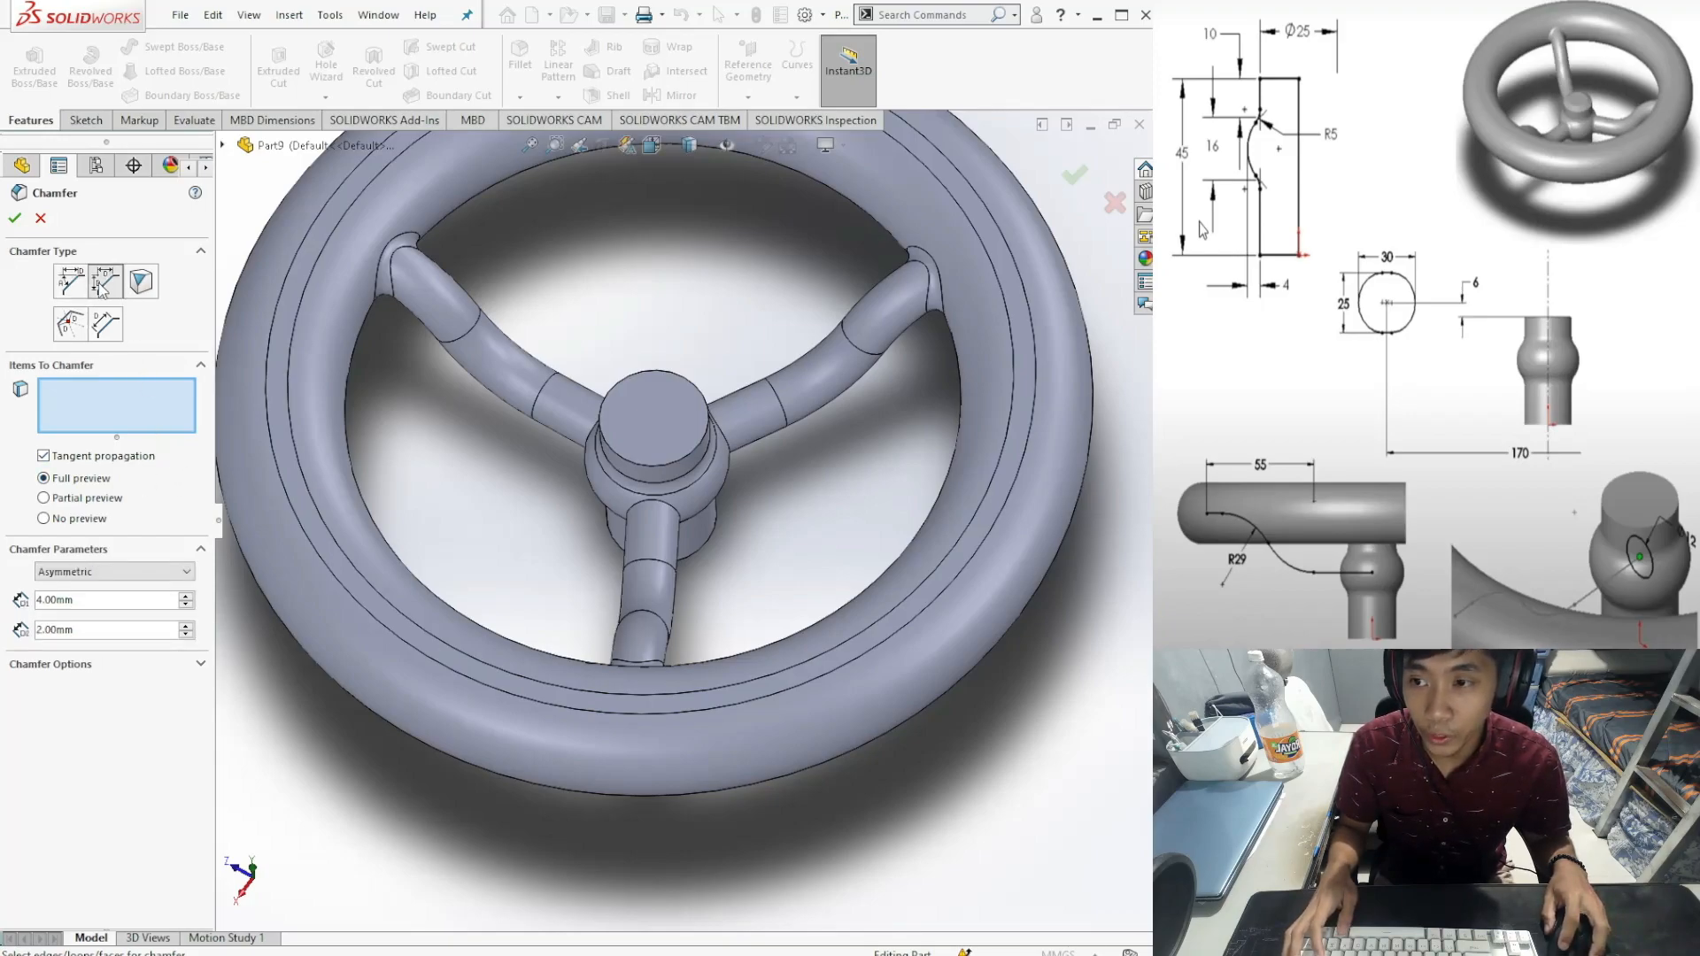
click(158, 573)
click(143, 591)
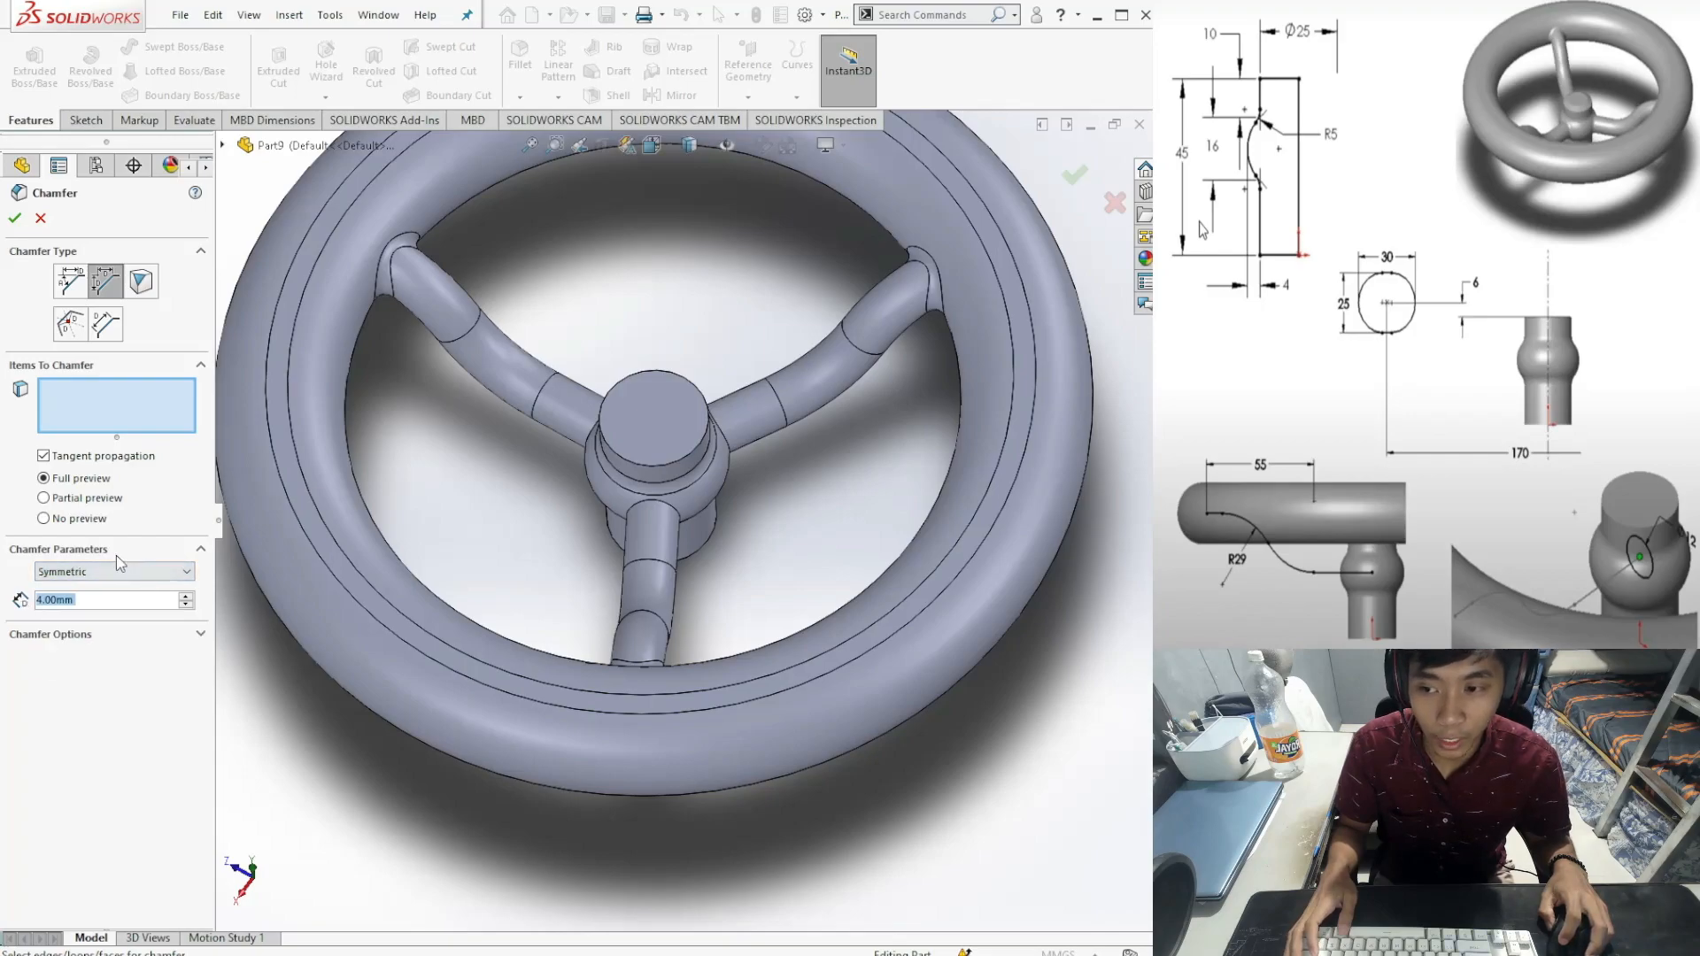
click(129, 572)
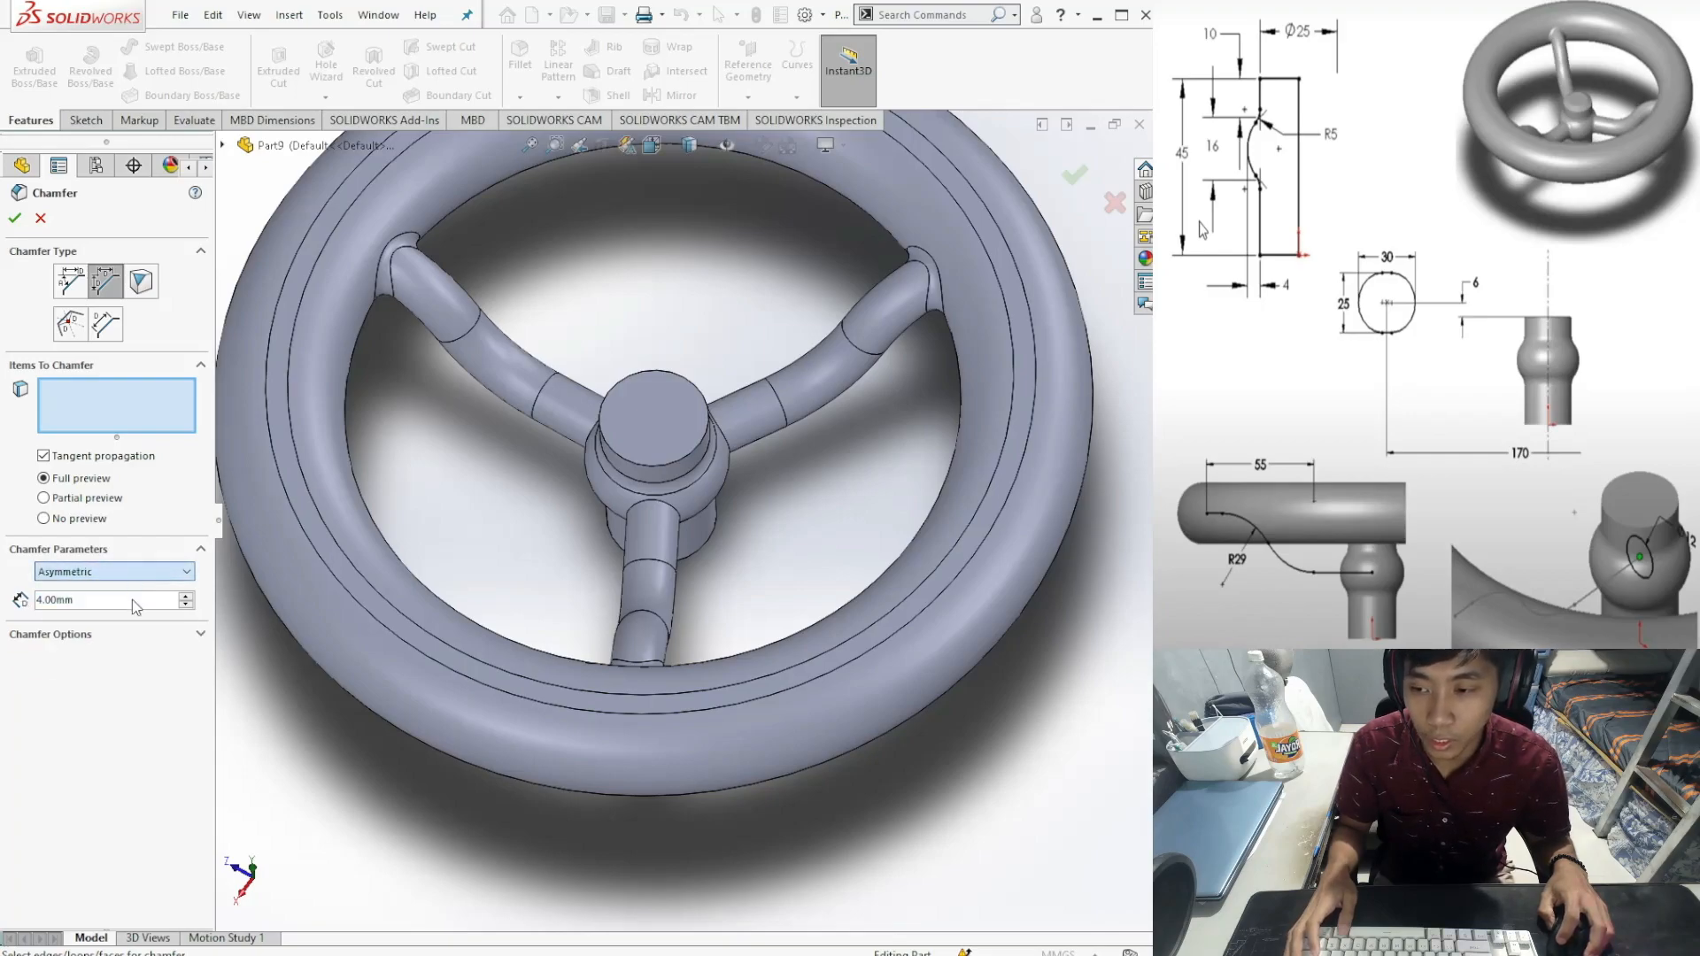
key(Down)
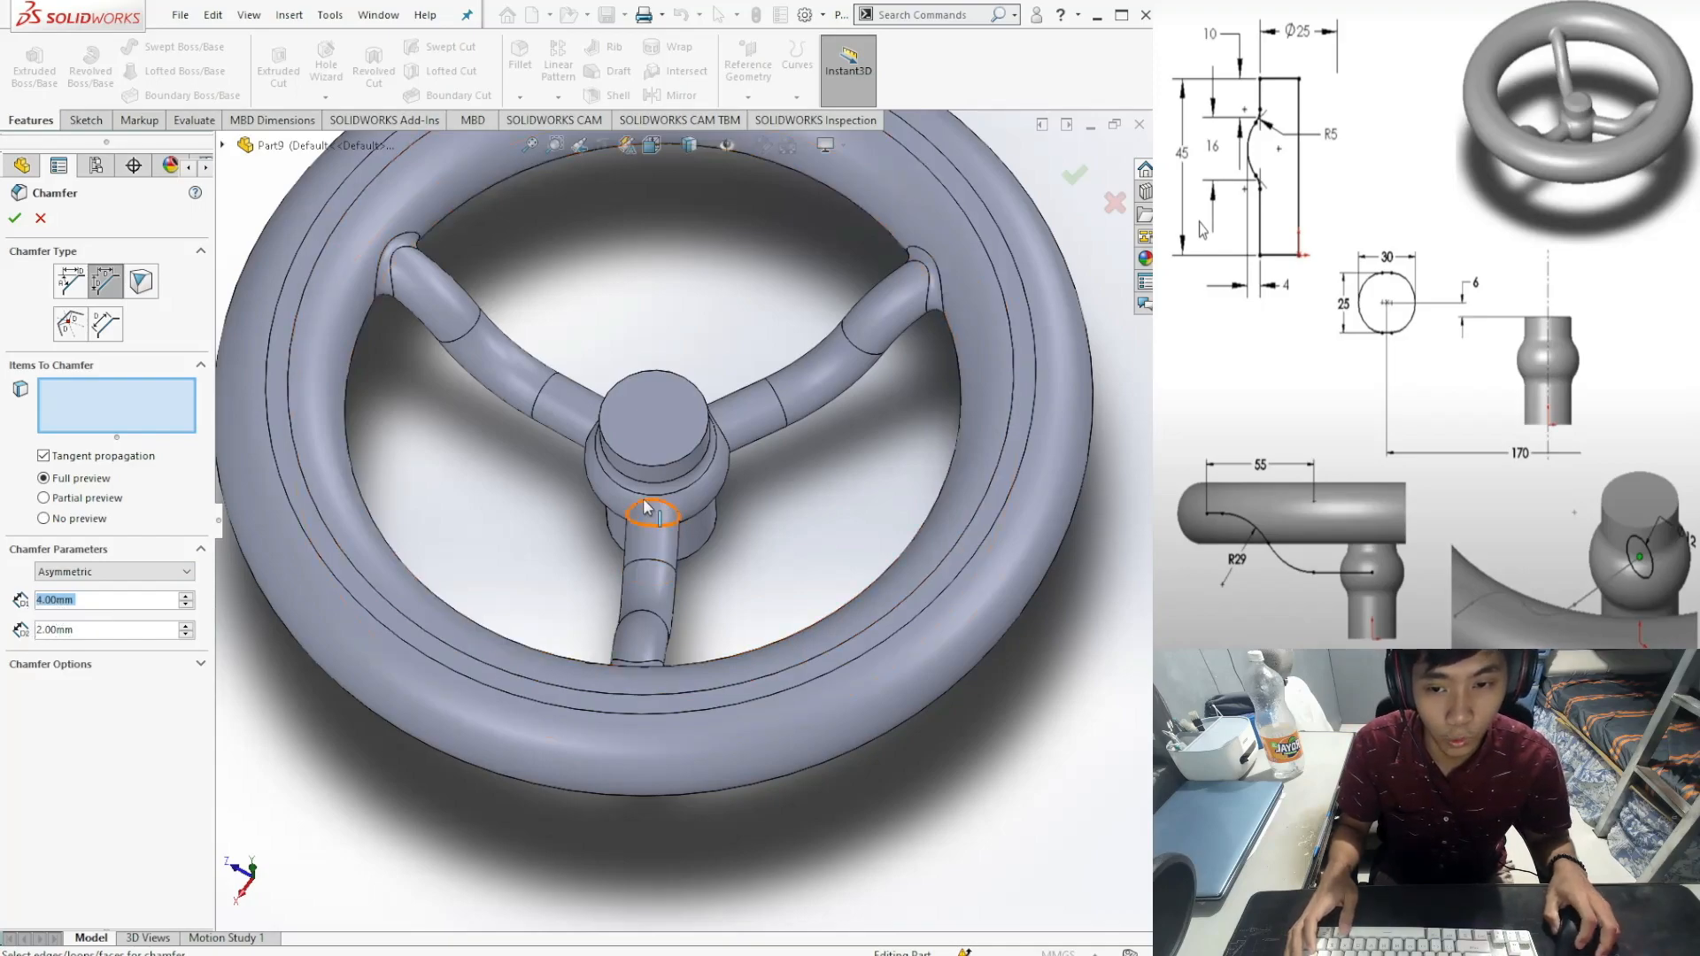
Step: Apply the asymmetric chamfer to the hub's top face as Chamfer3
click(652, 435)
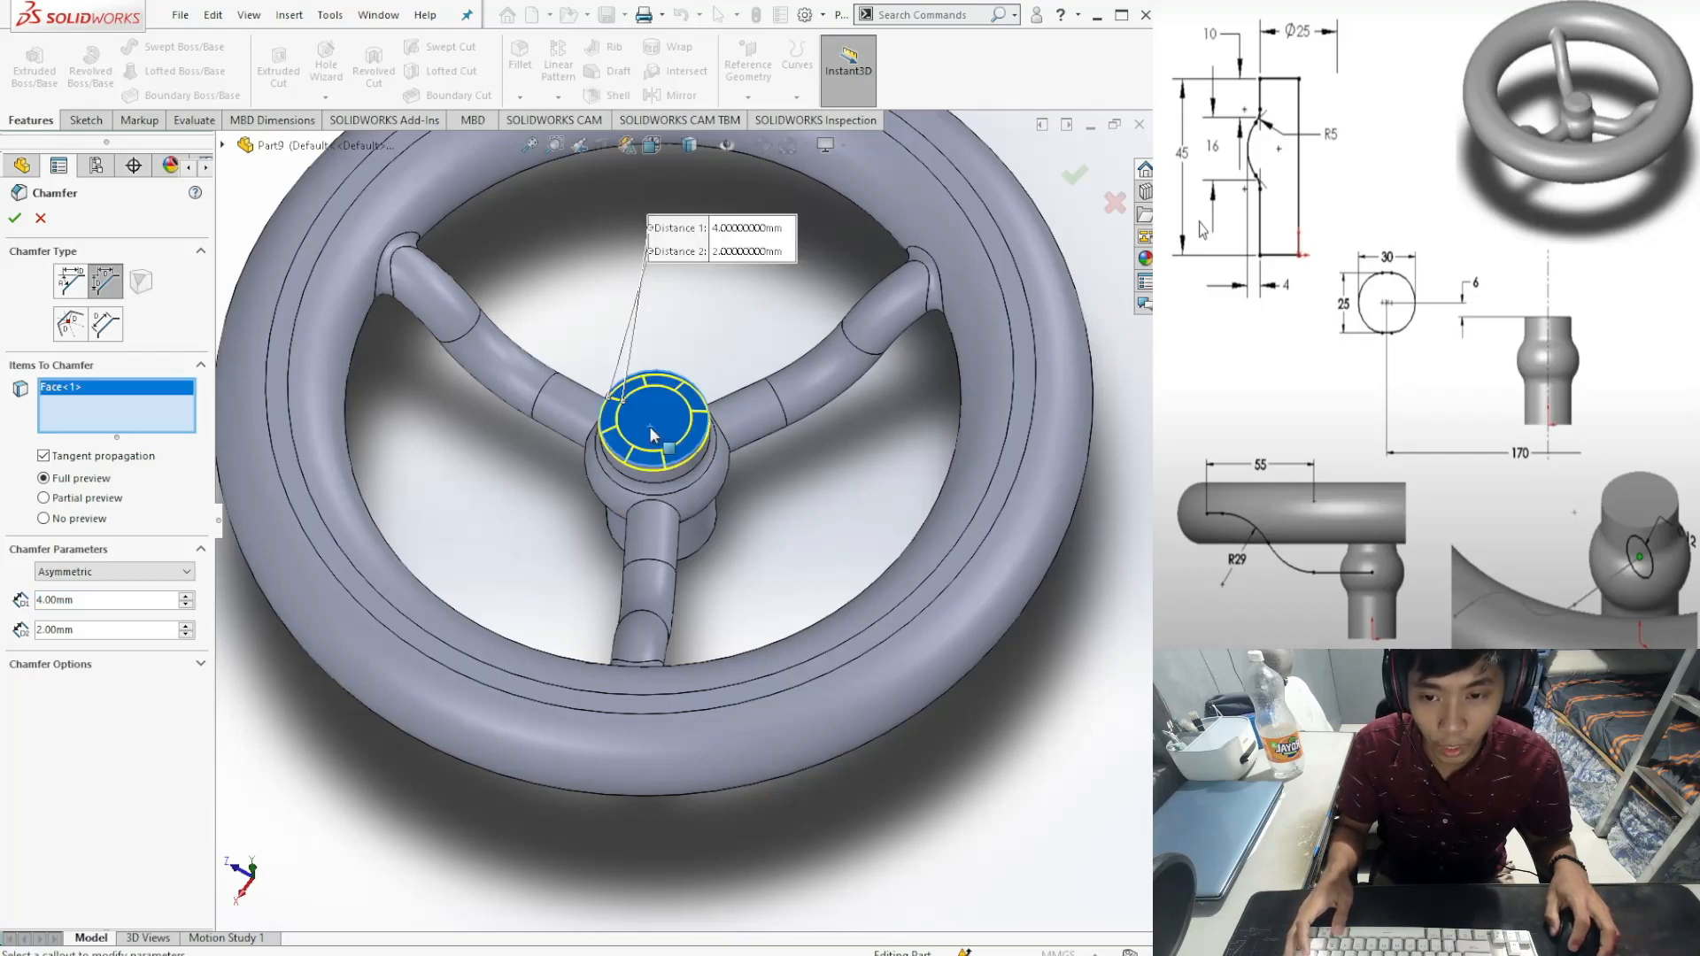
mouse_move(742, 568)
middle_down()
mouse_move(683, 514)
mouse_move(666, 531)
mouse_move(714, 573)
middle_up()
click(22, 218)
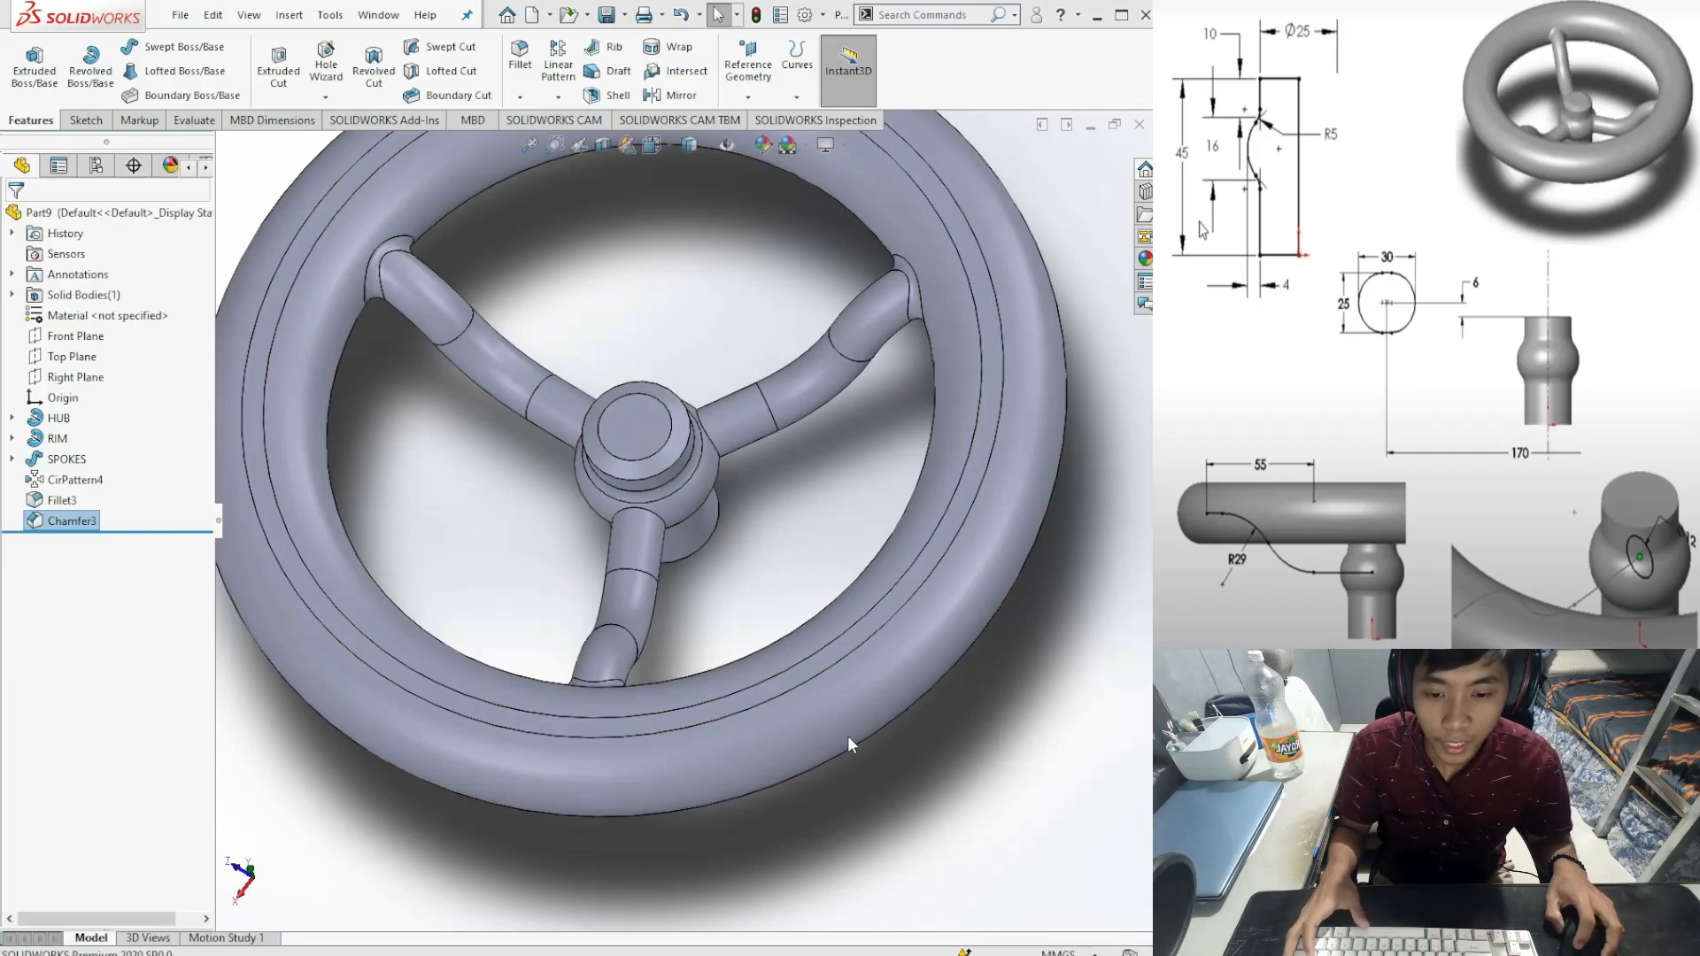
key(ctrl+4)
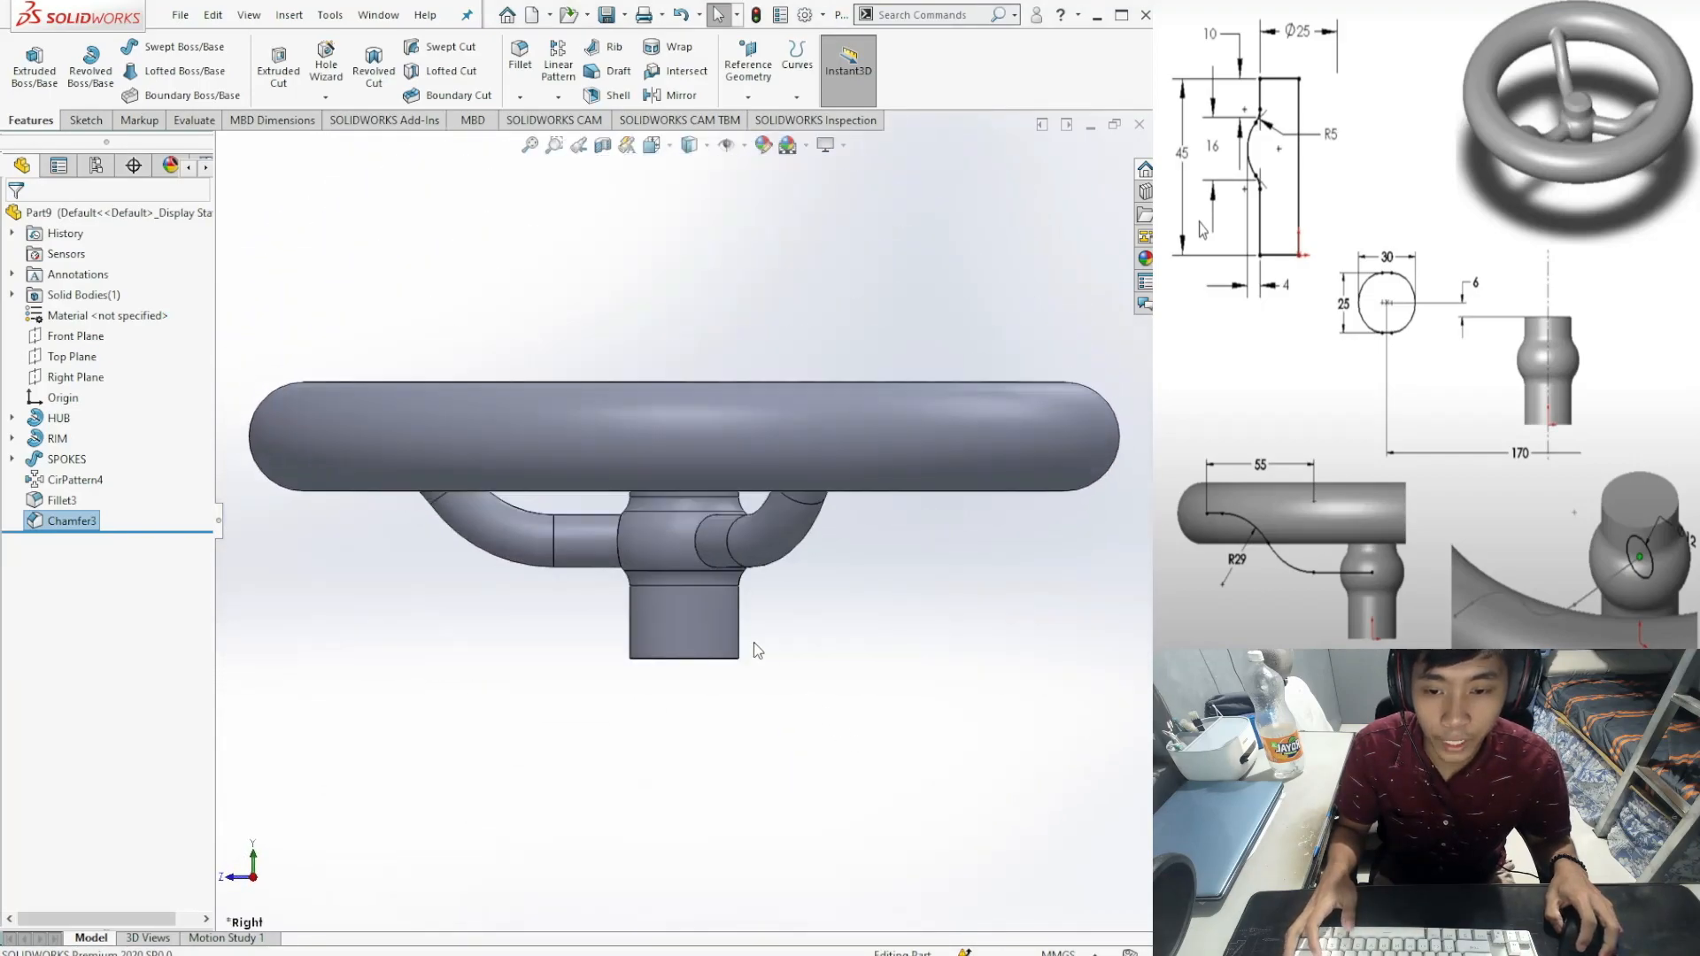
key(ctrl+7)
scroll(820, 722, down, 6)
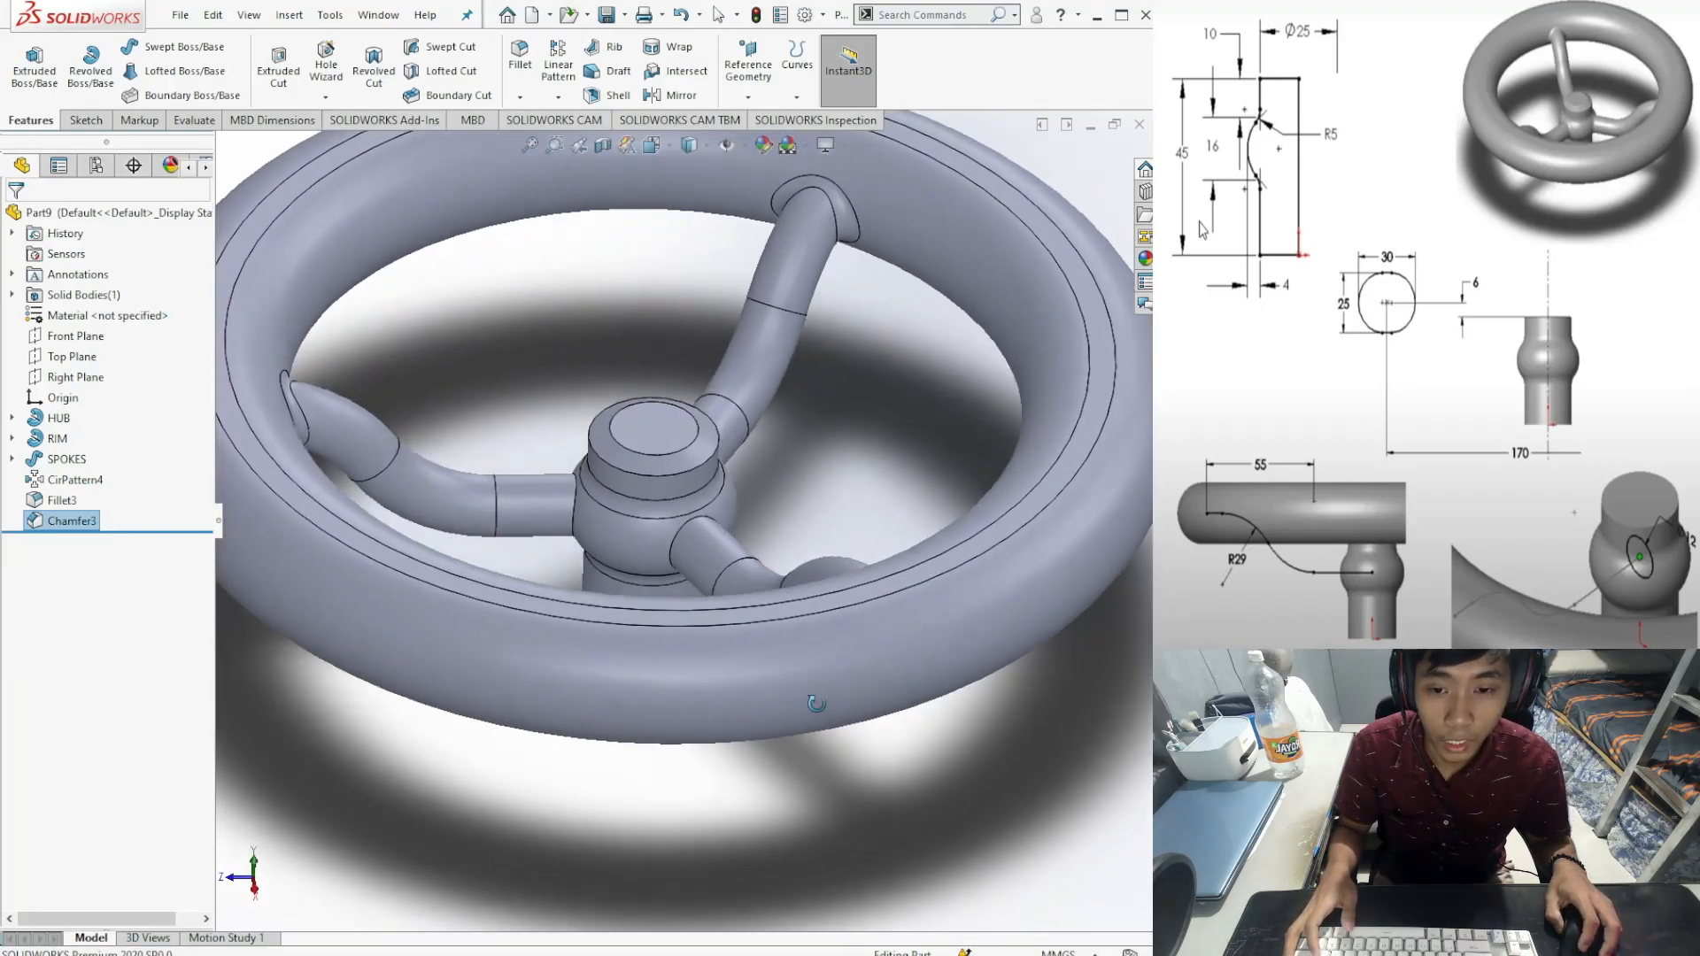
key(f)
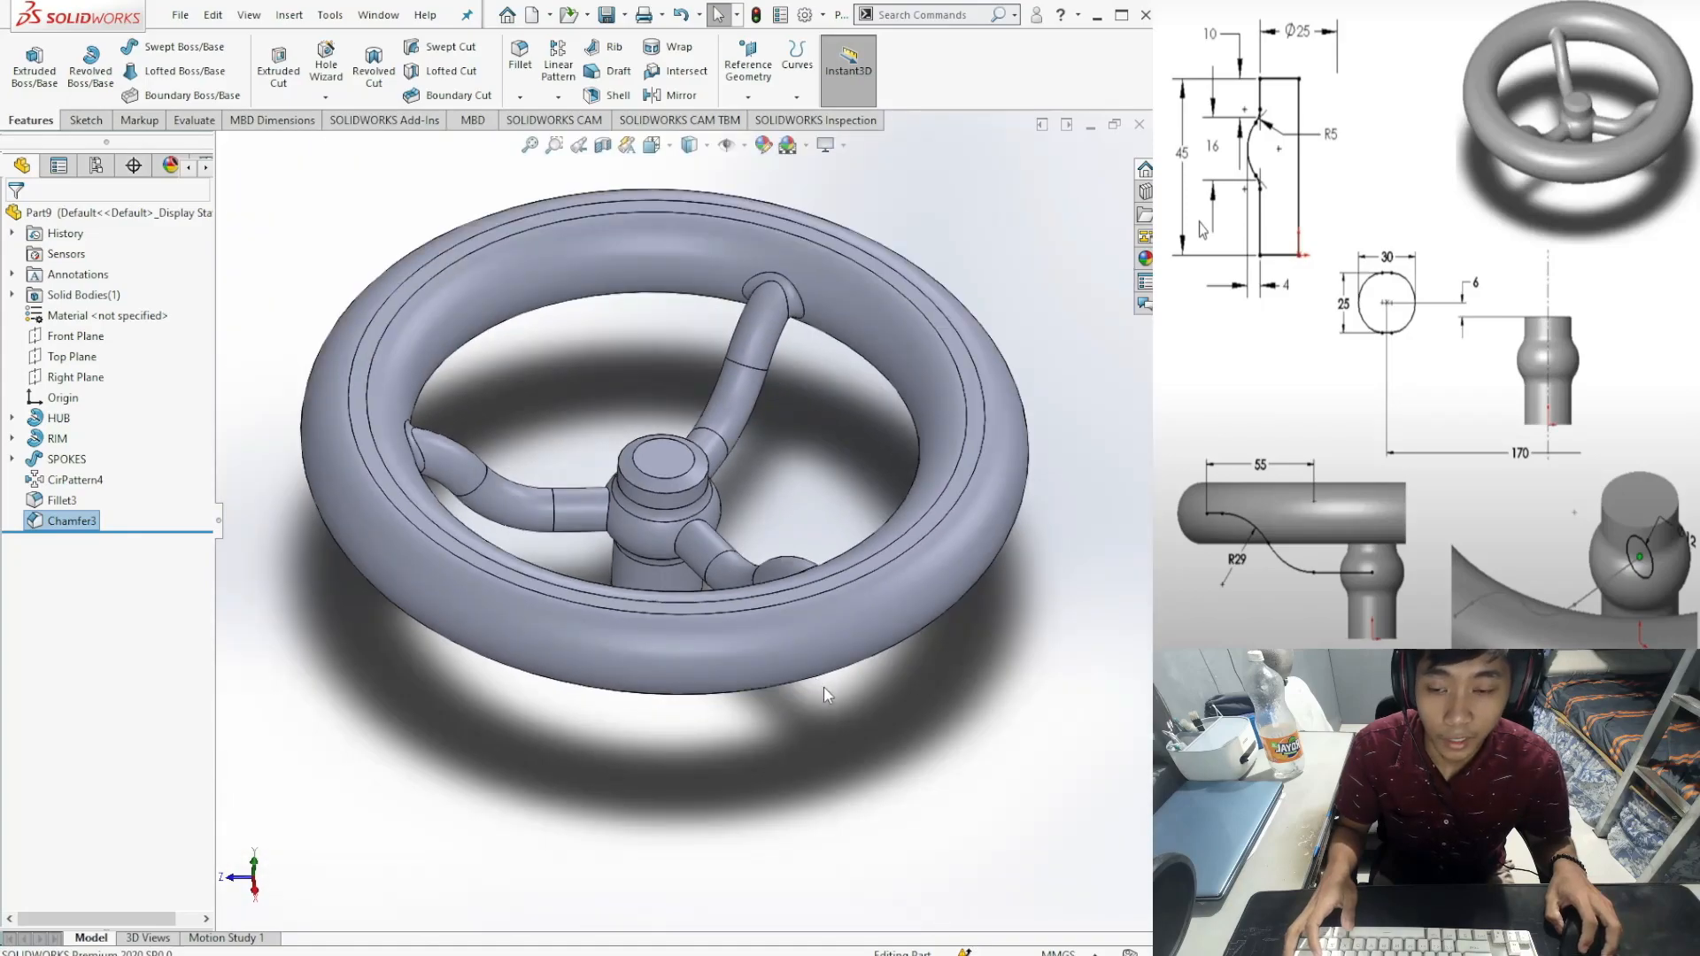
mouse_move(855, 706)
middle_down()
mouse_move(687, 679)
mouse_move(645, 634)
mouse_move(817, 679)
mouse_move(843, 714)
middle_up()
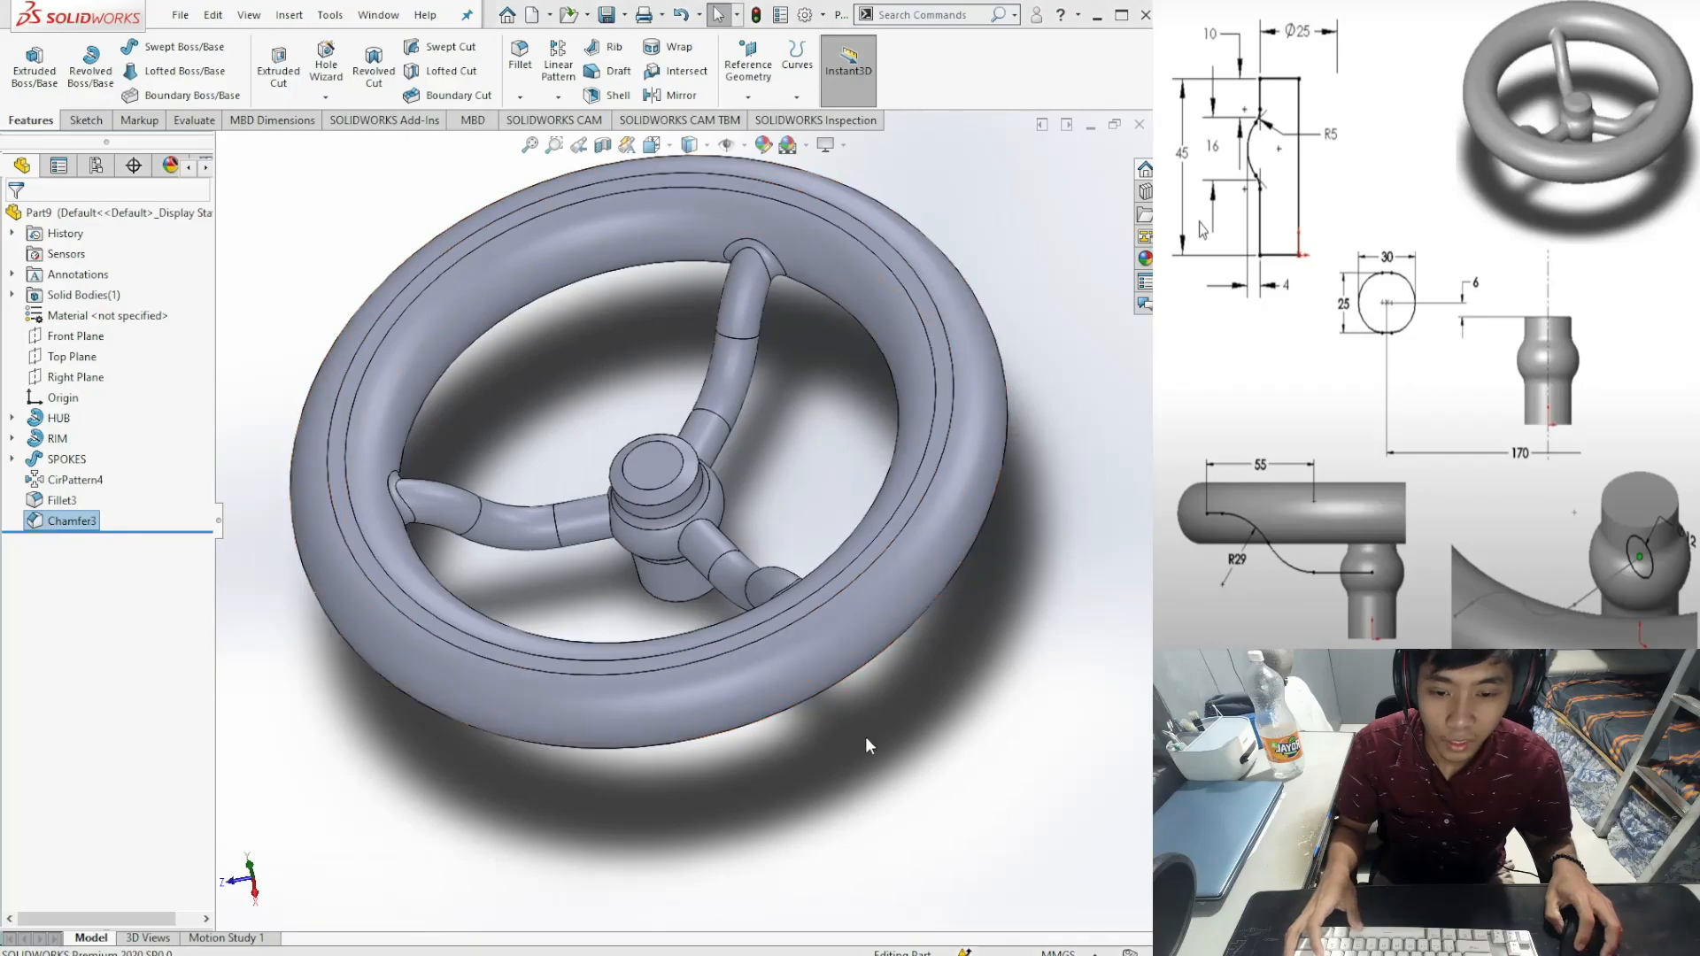
right_click(919, 805)
click(919, 788)
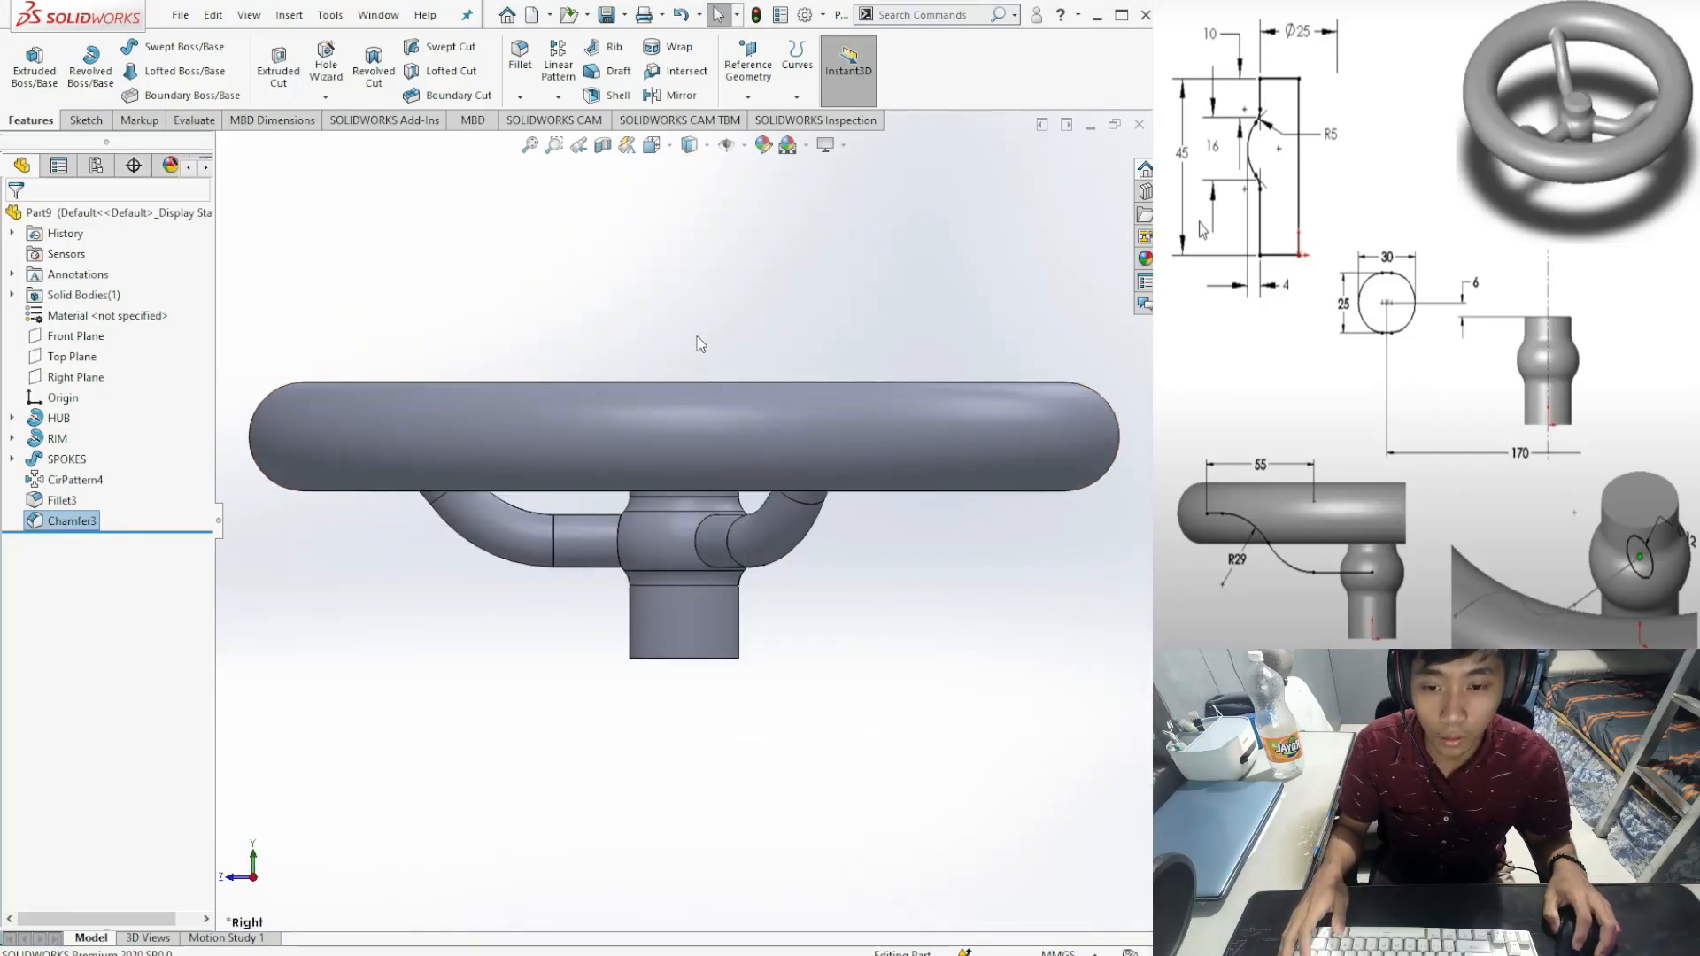
middle_drag(842, 522, 847, 624)
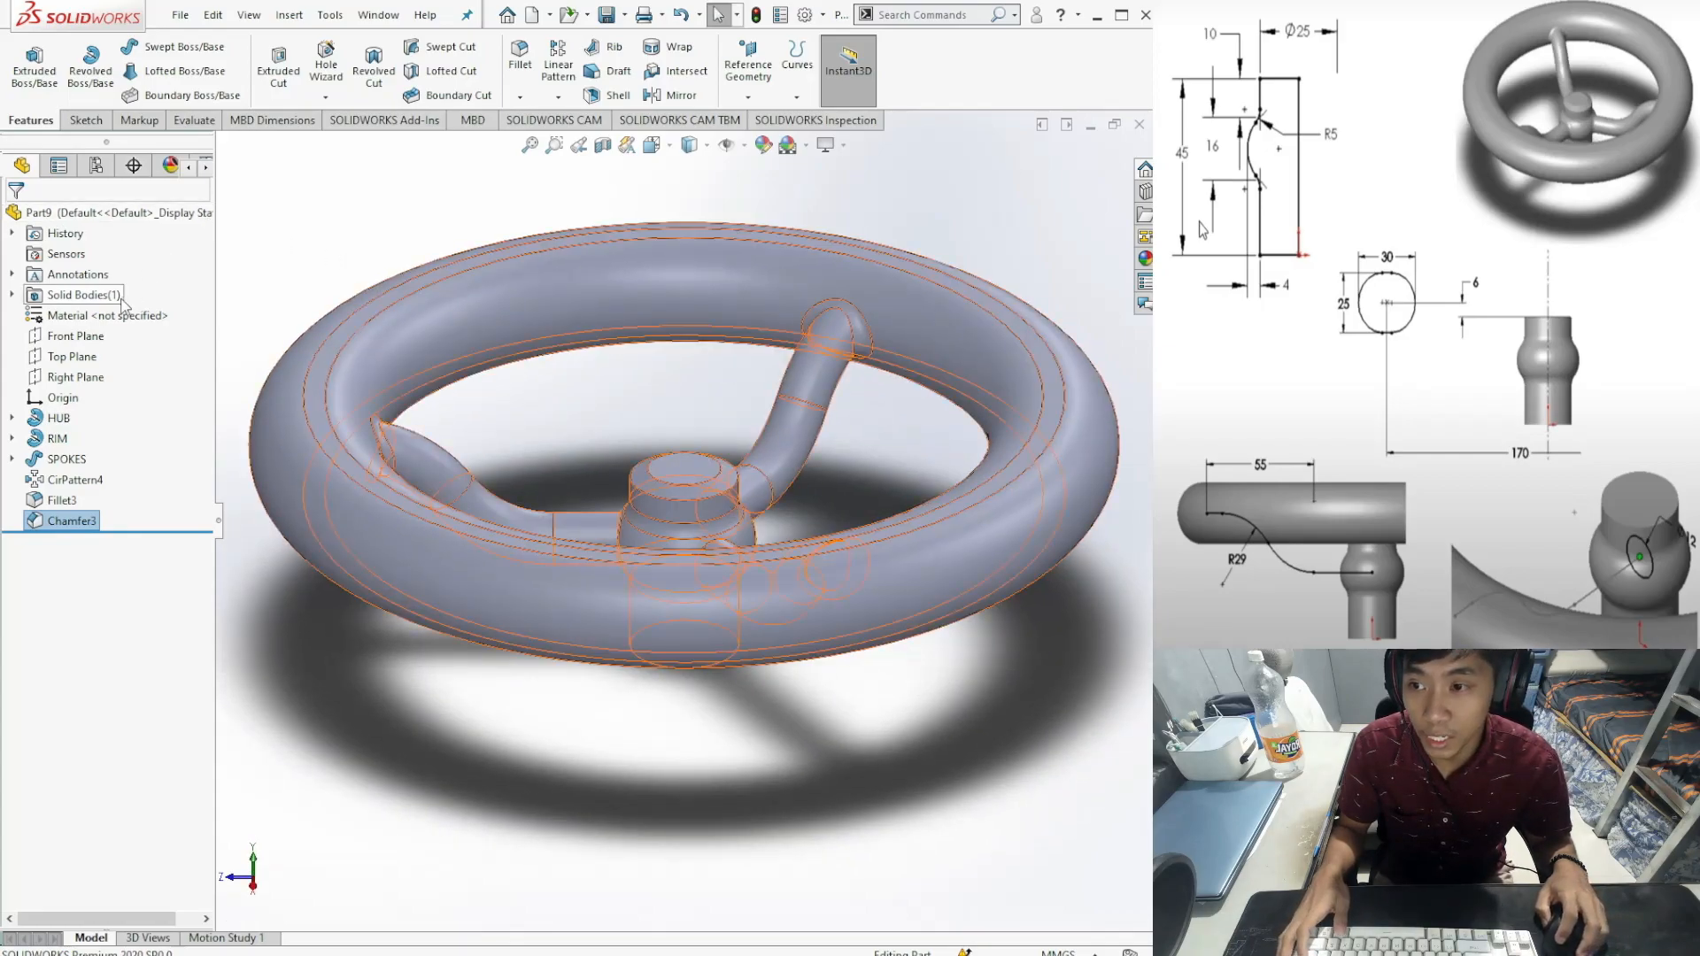
Step: Assign Alumina material to the handwheel, inspect it, and bring up the Evaluate tools
click(115, 322)
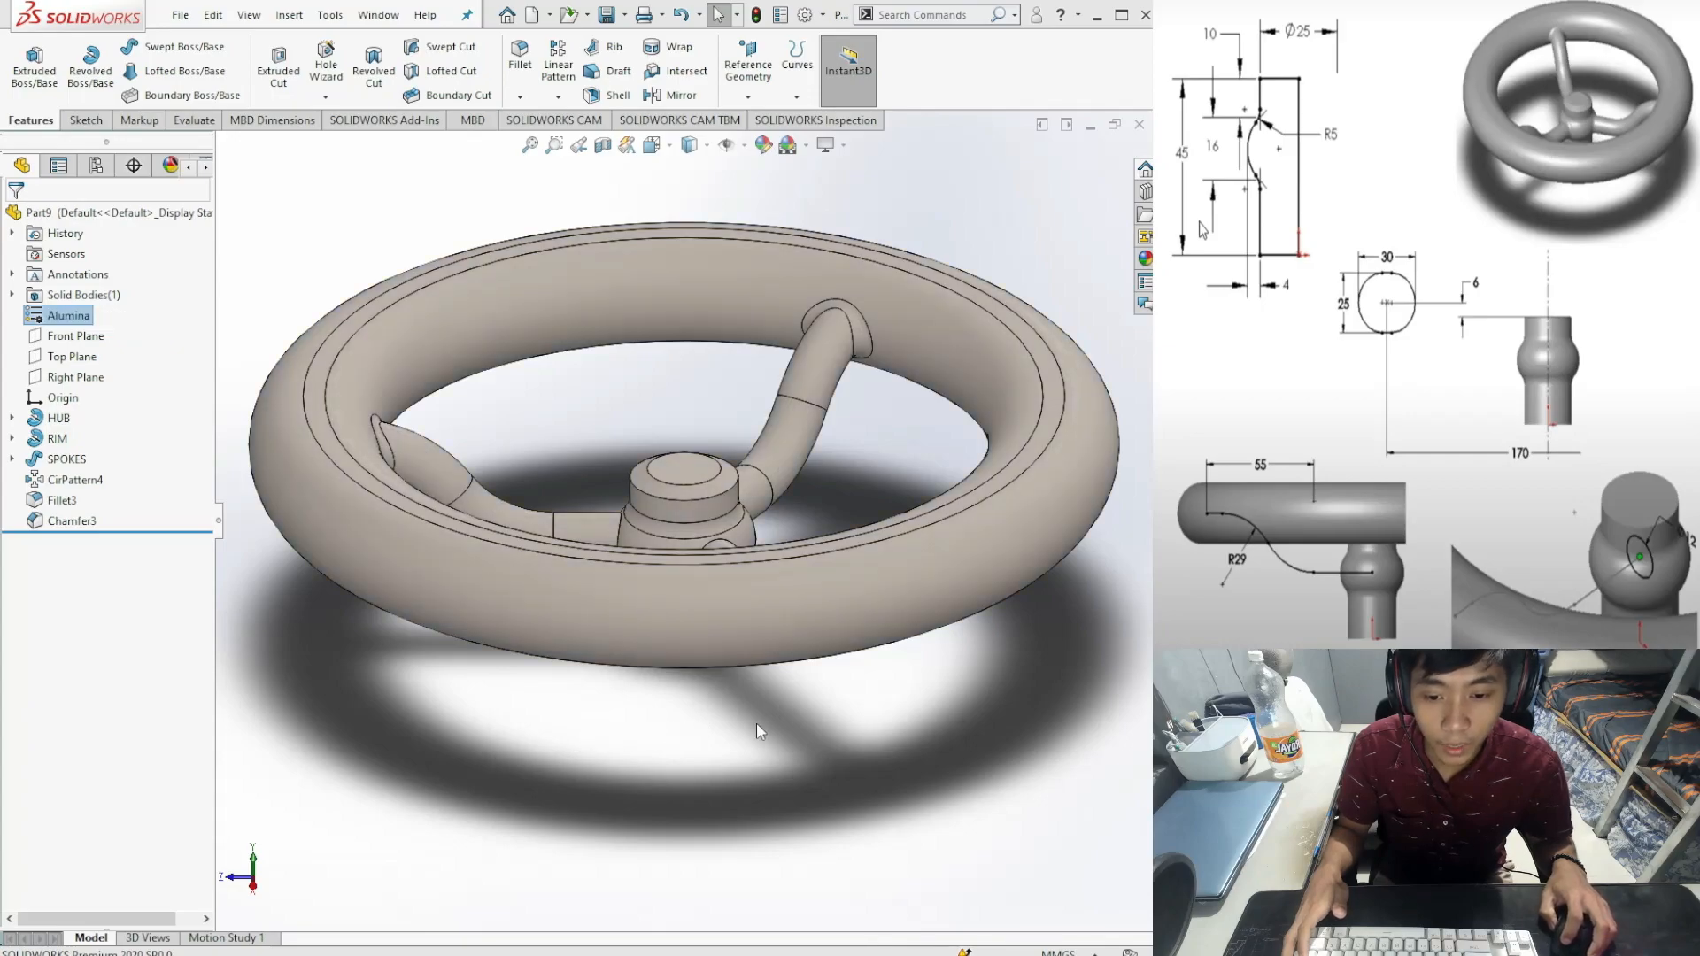
scroll(763, 720, up, 2)
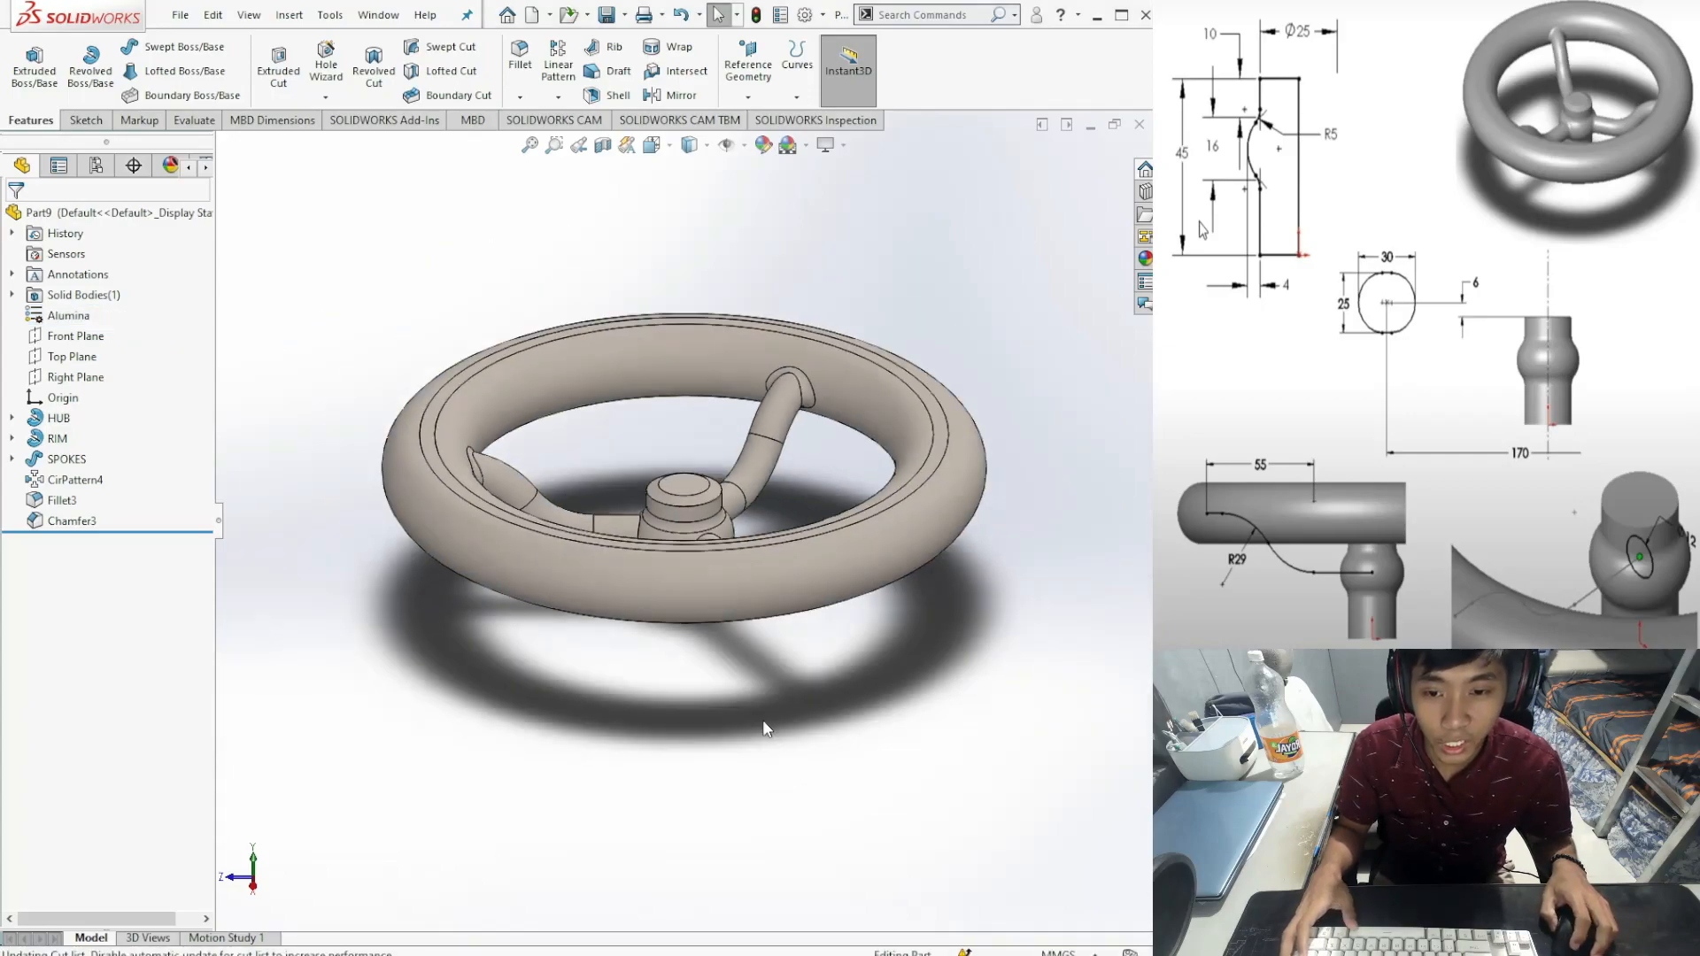
middle_drag(754, 662, 409, 547)
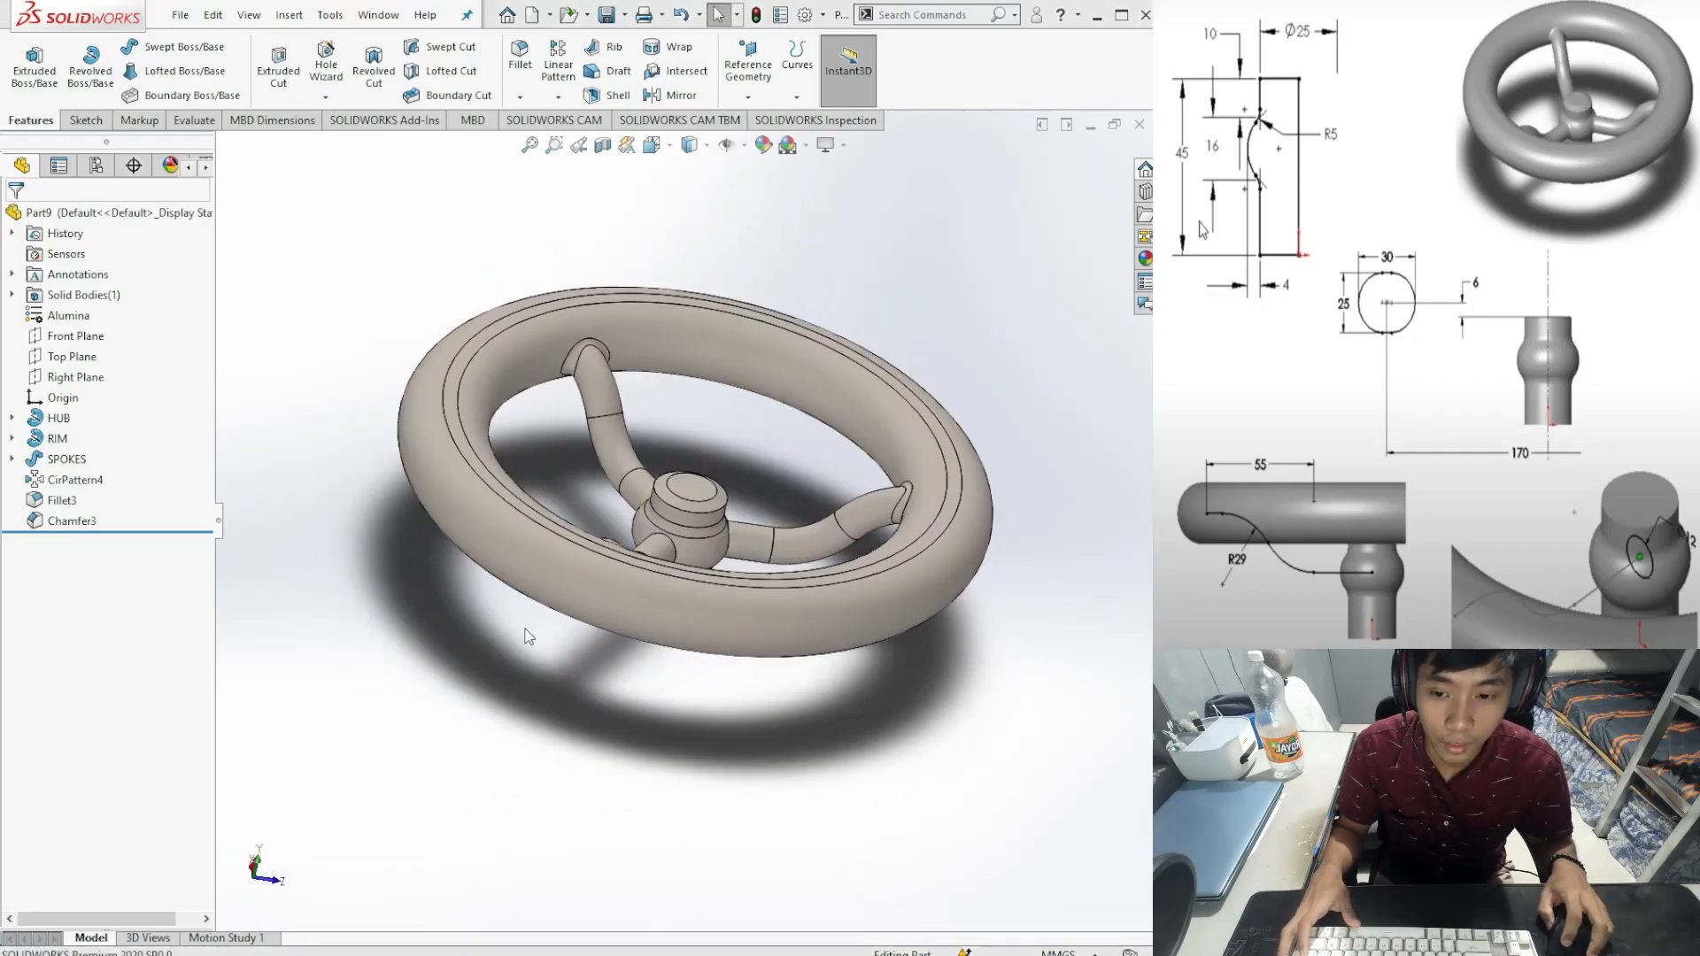
key(ctrl+4)
middle_drag(764, 620, 783, 727)
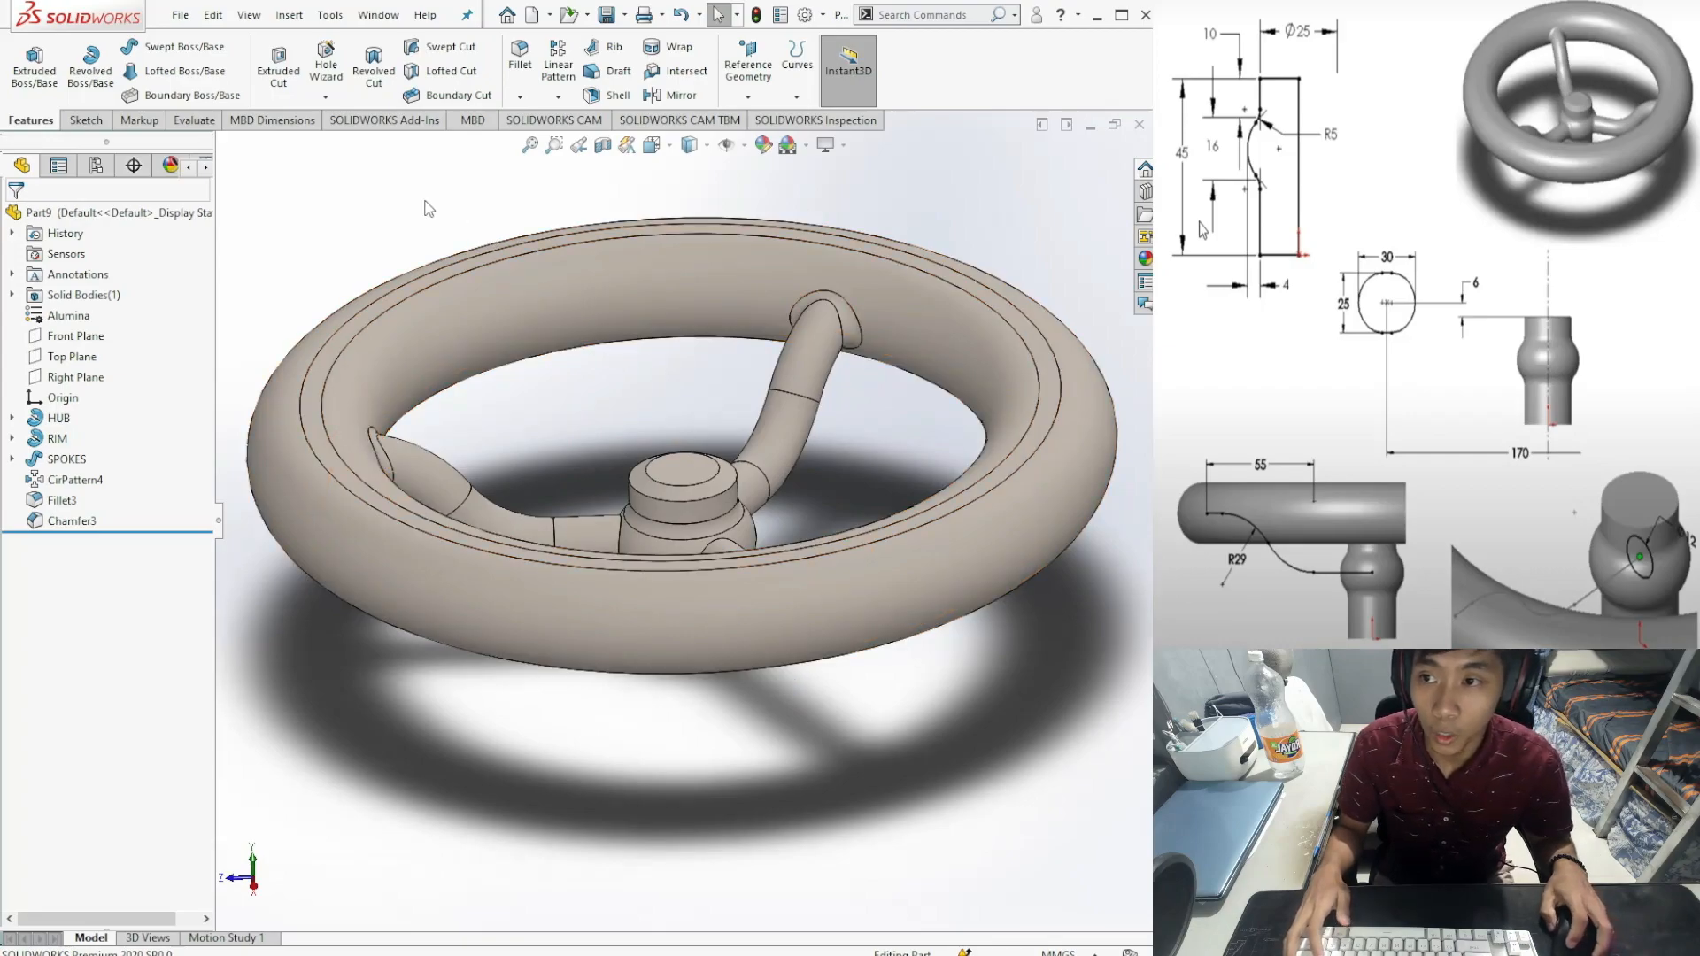
click(200, 127)
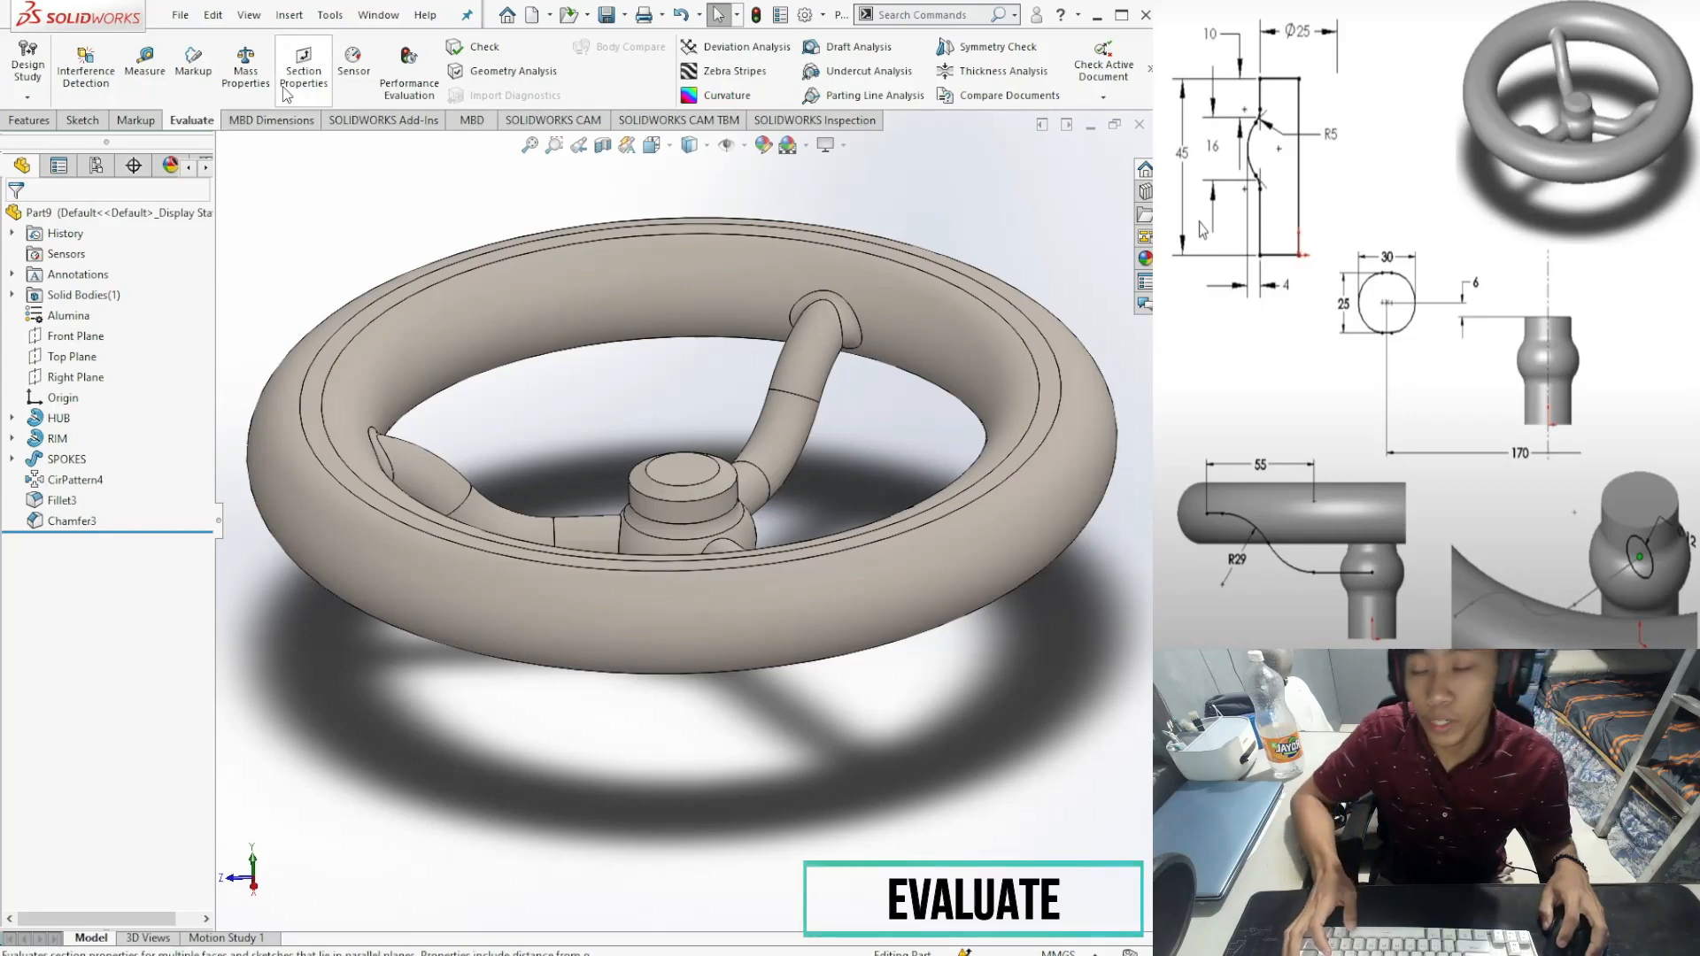
Step: Run Mass Properties to show the handwheel's centre of mass at the hub
click(246, 66)
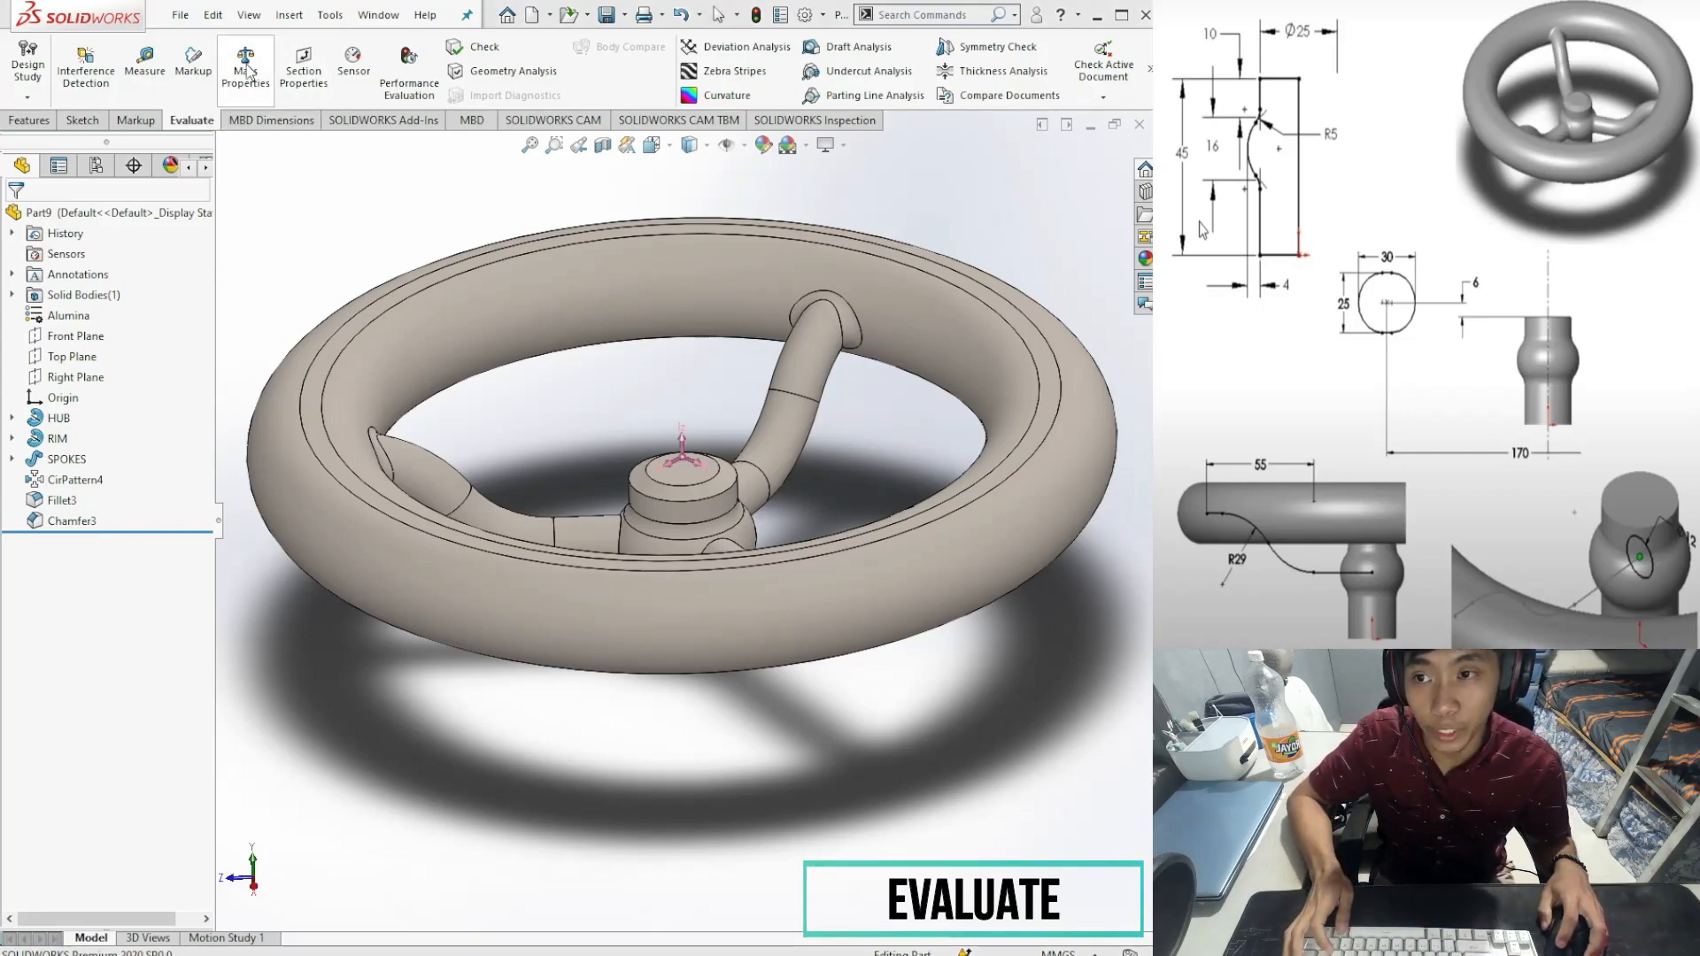
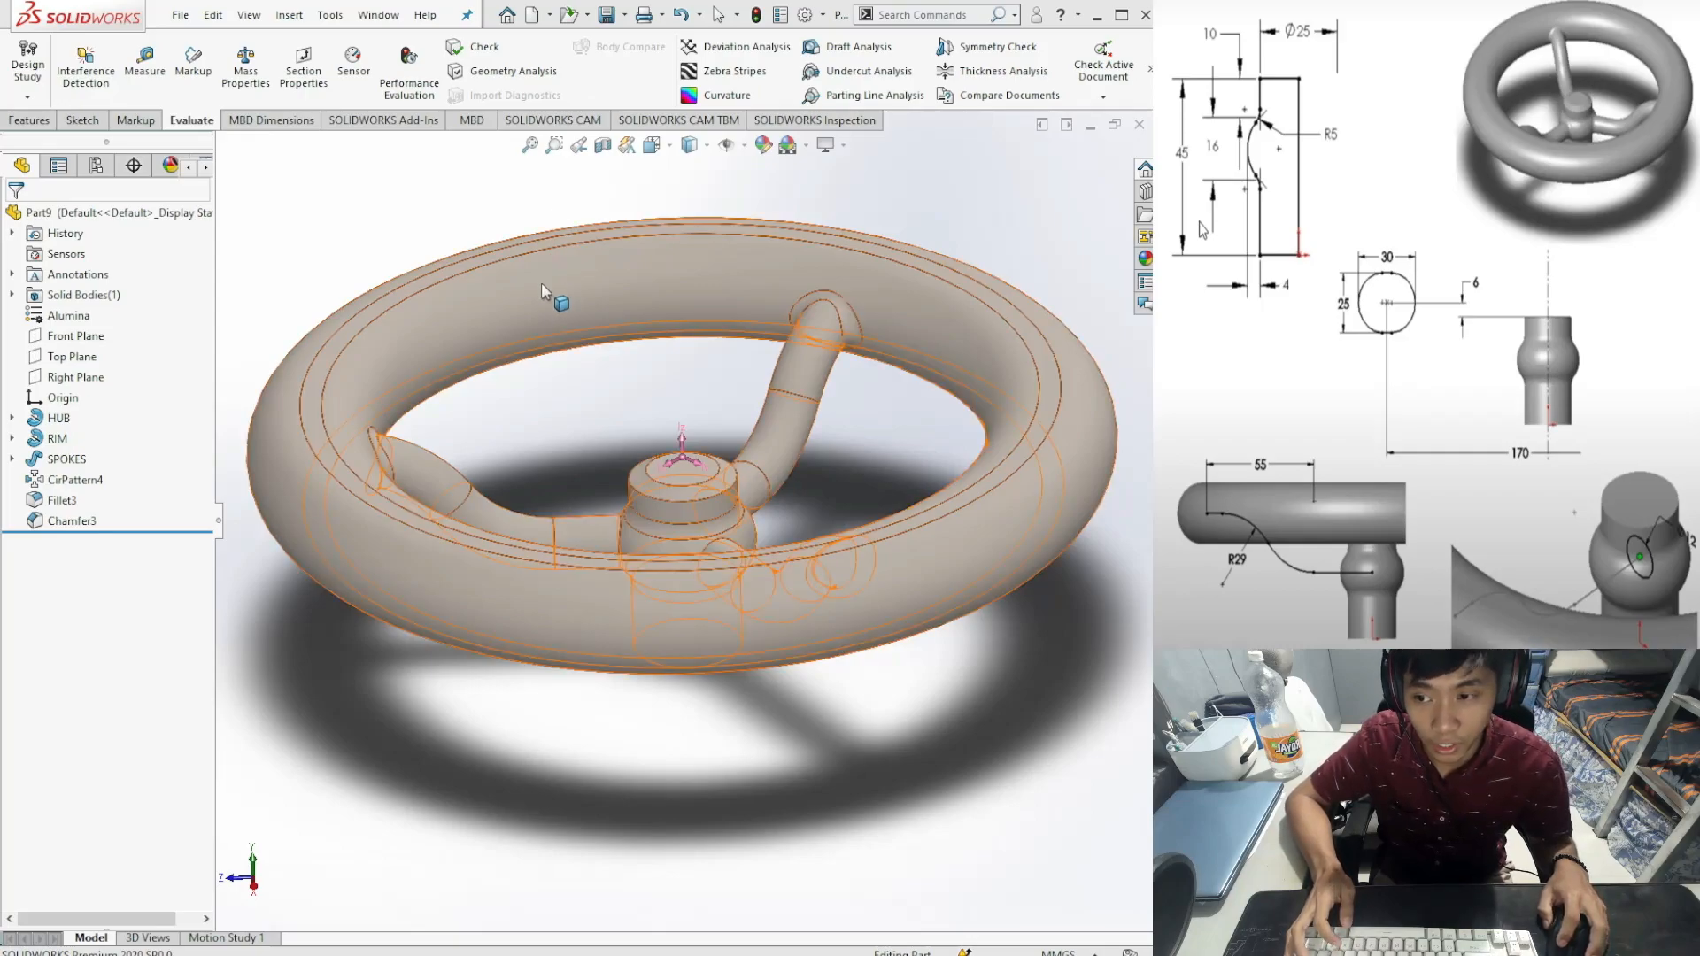
Step: Show Sketch1 under HUB and Sketch2 under RIM, with the Features tab active
click(444, 165)
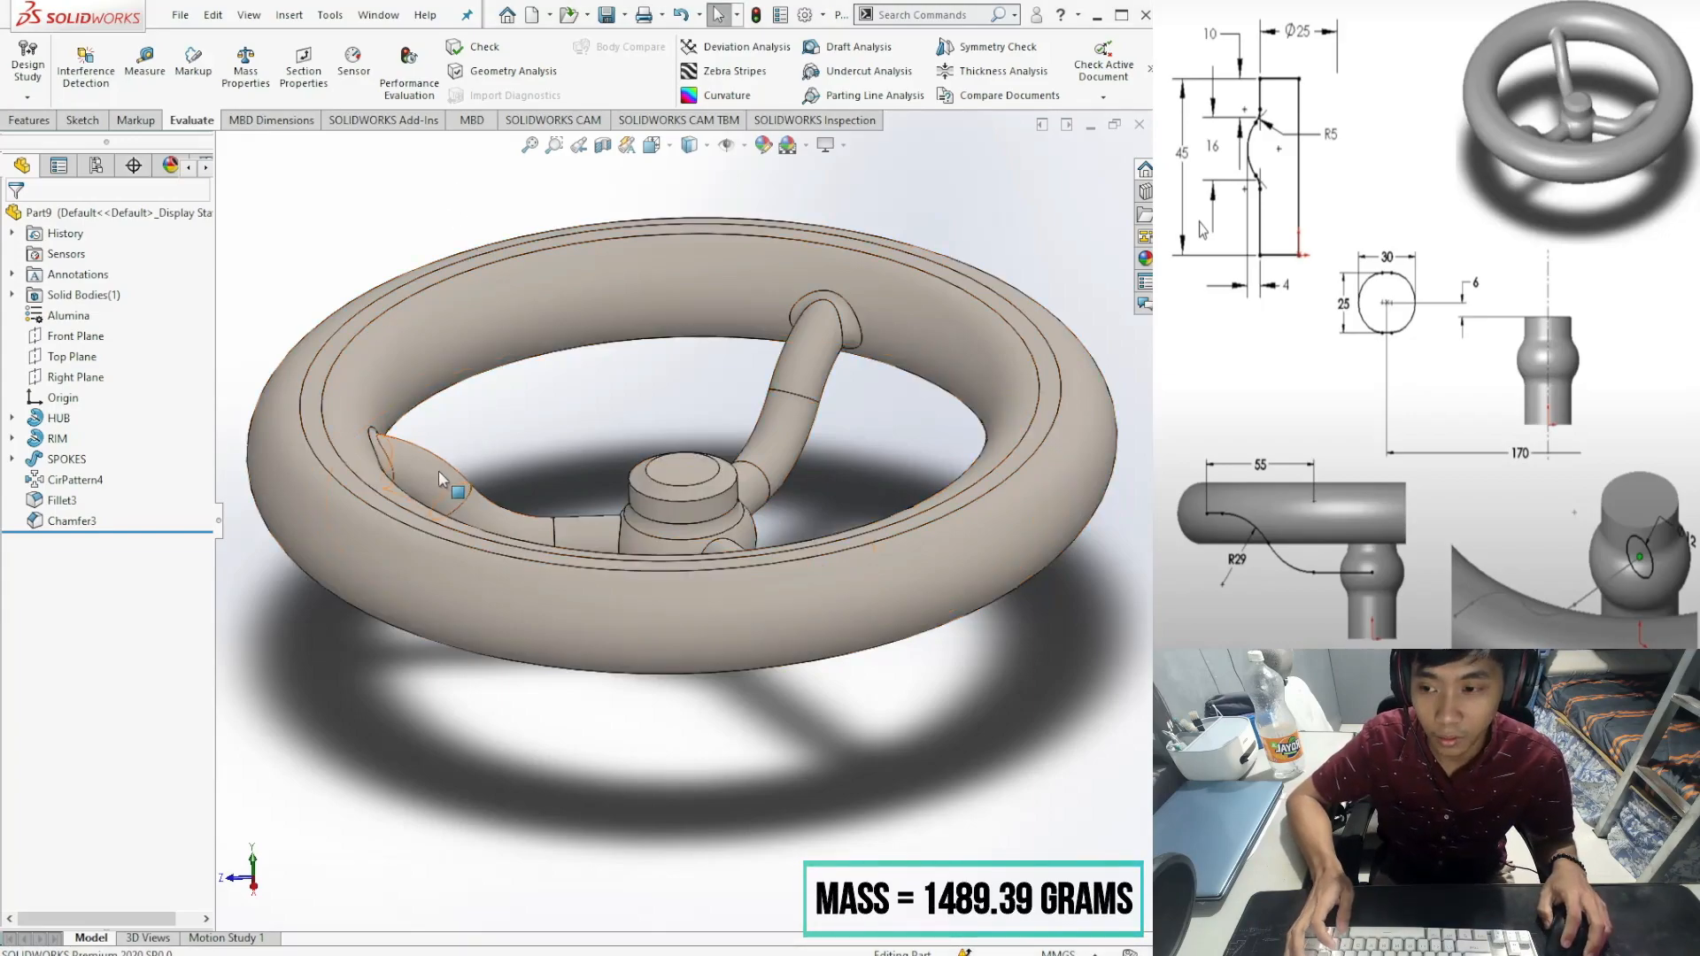
middle_drag(549, 719, 279, 594)
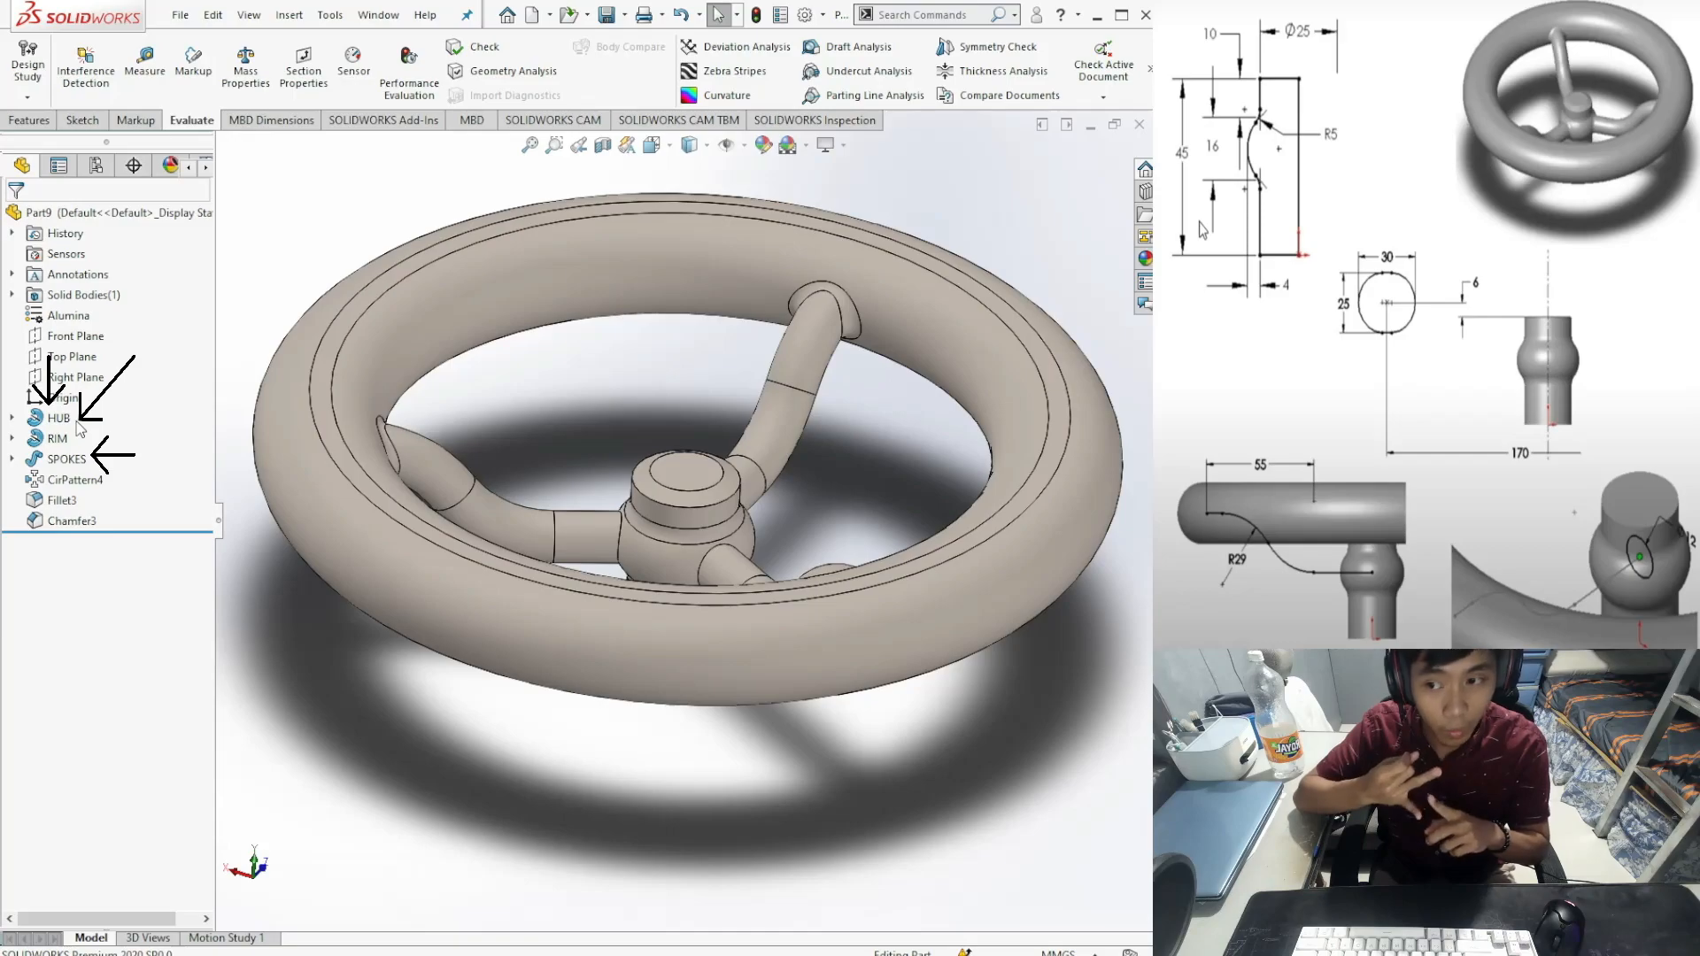
click(13, 420)
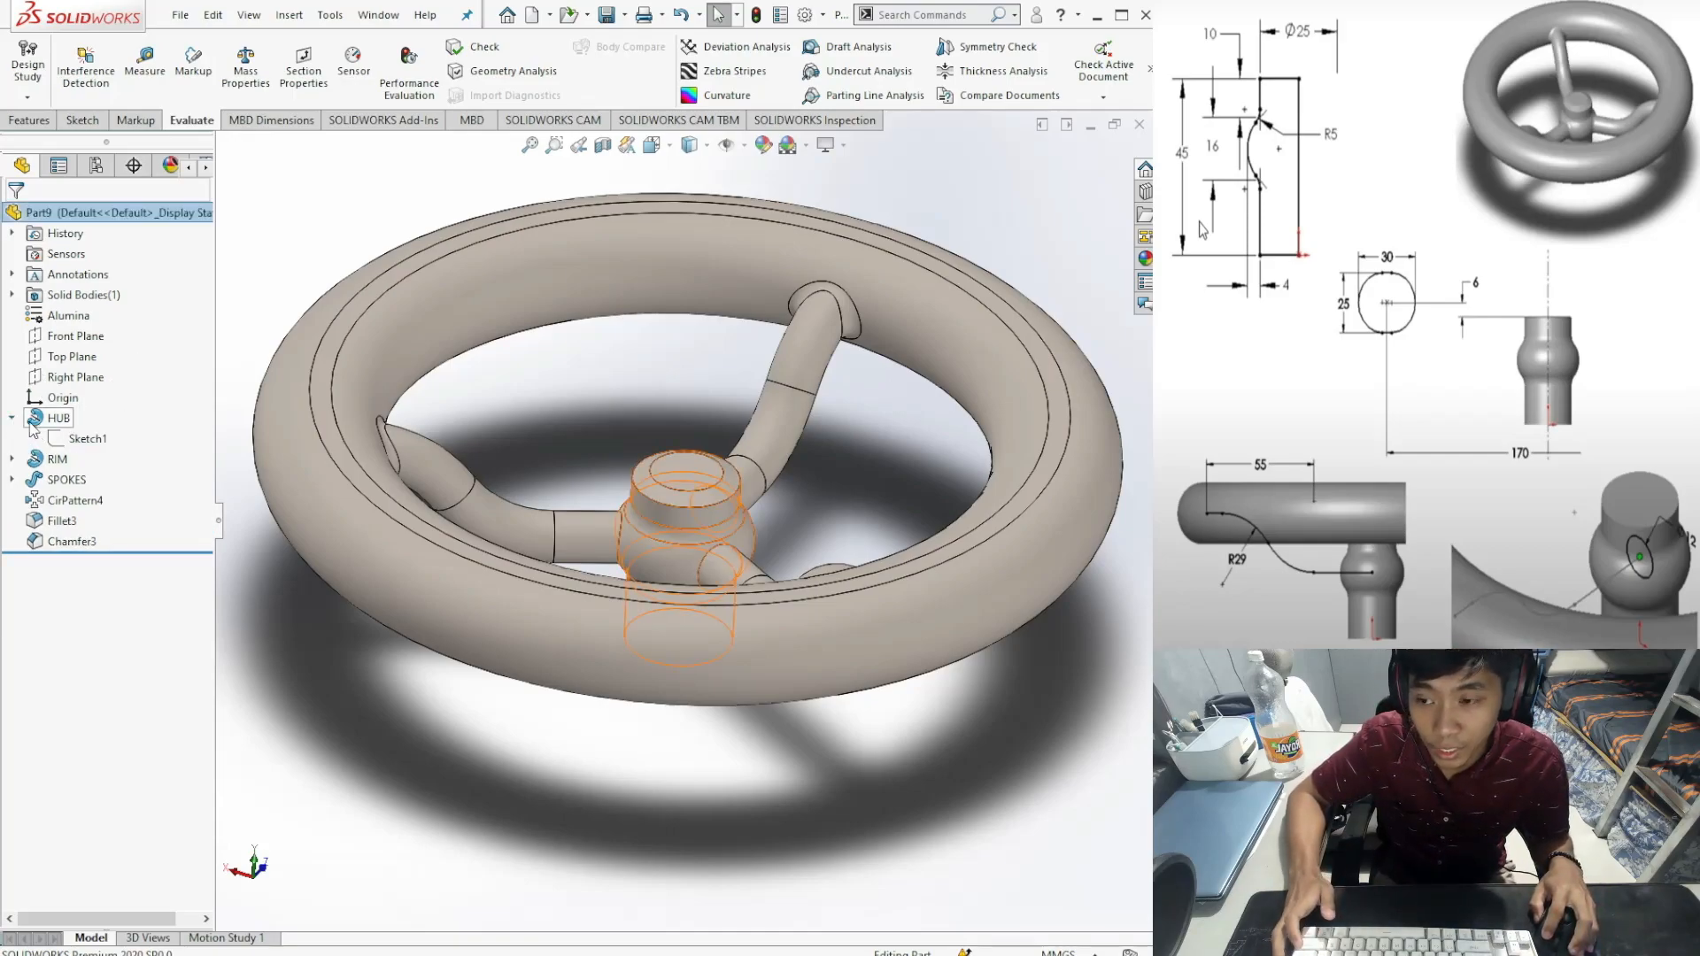
click(30, 121)
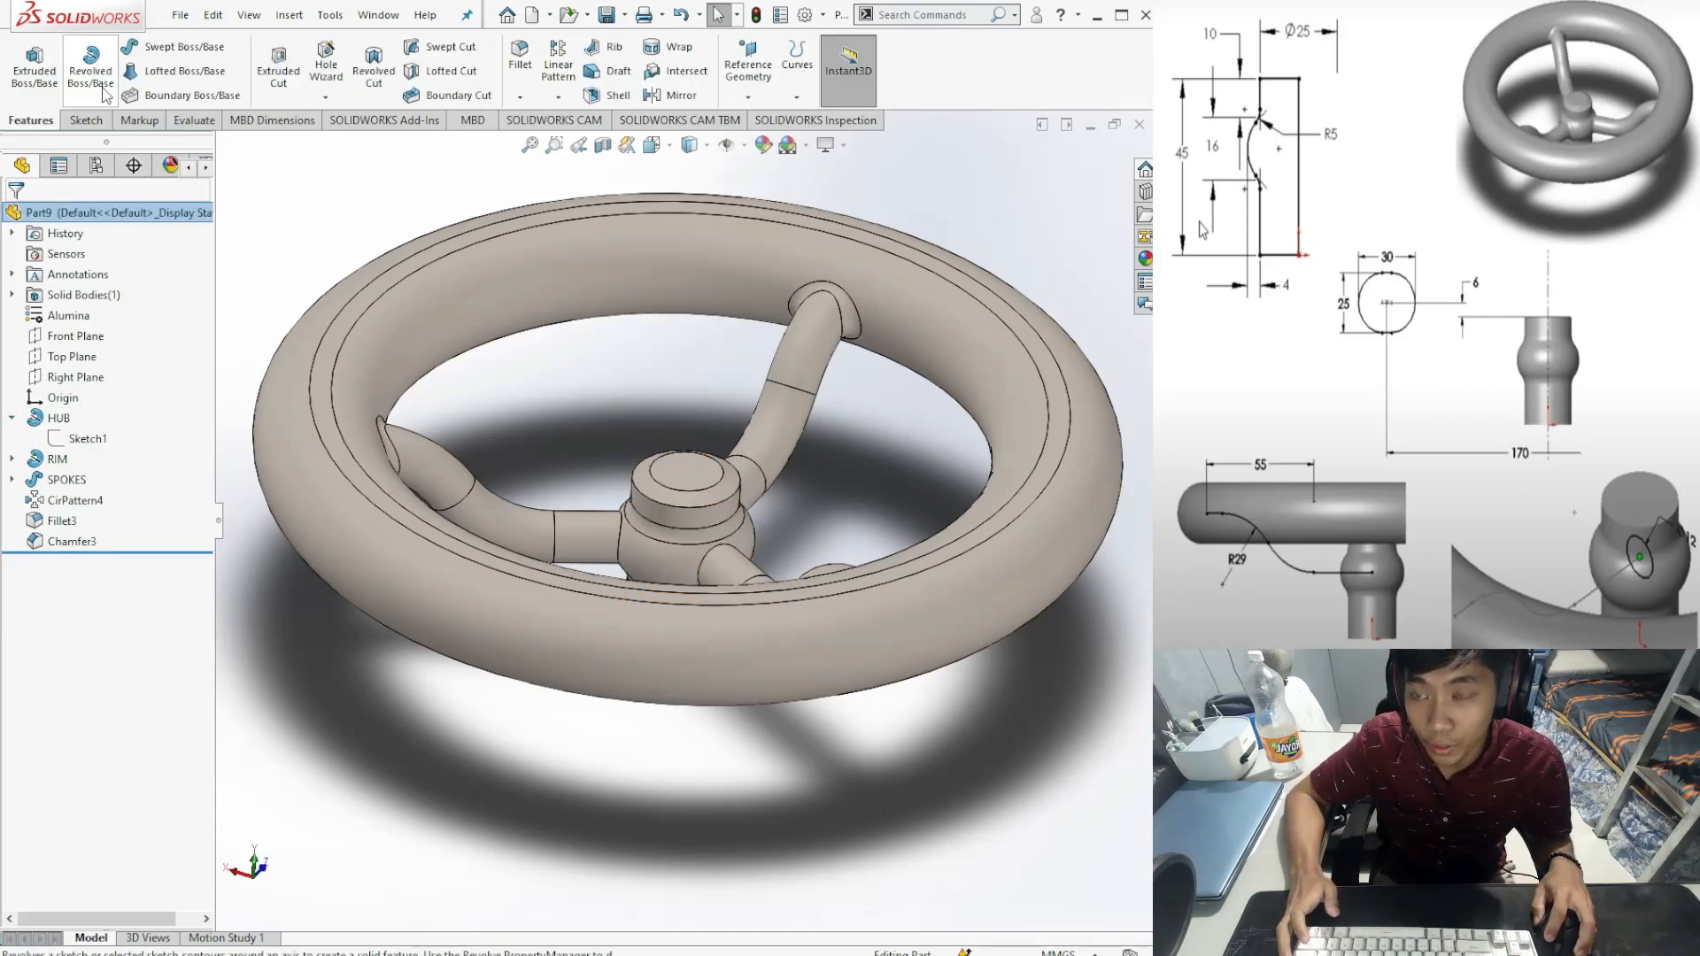
click(12, 458)
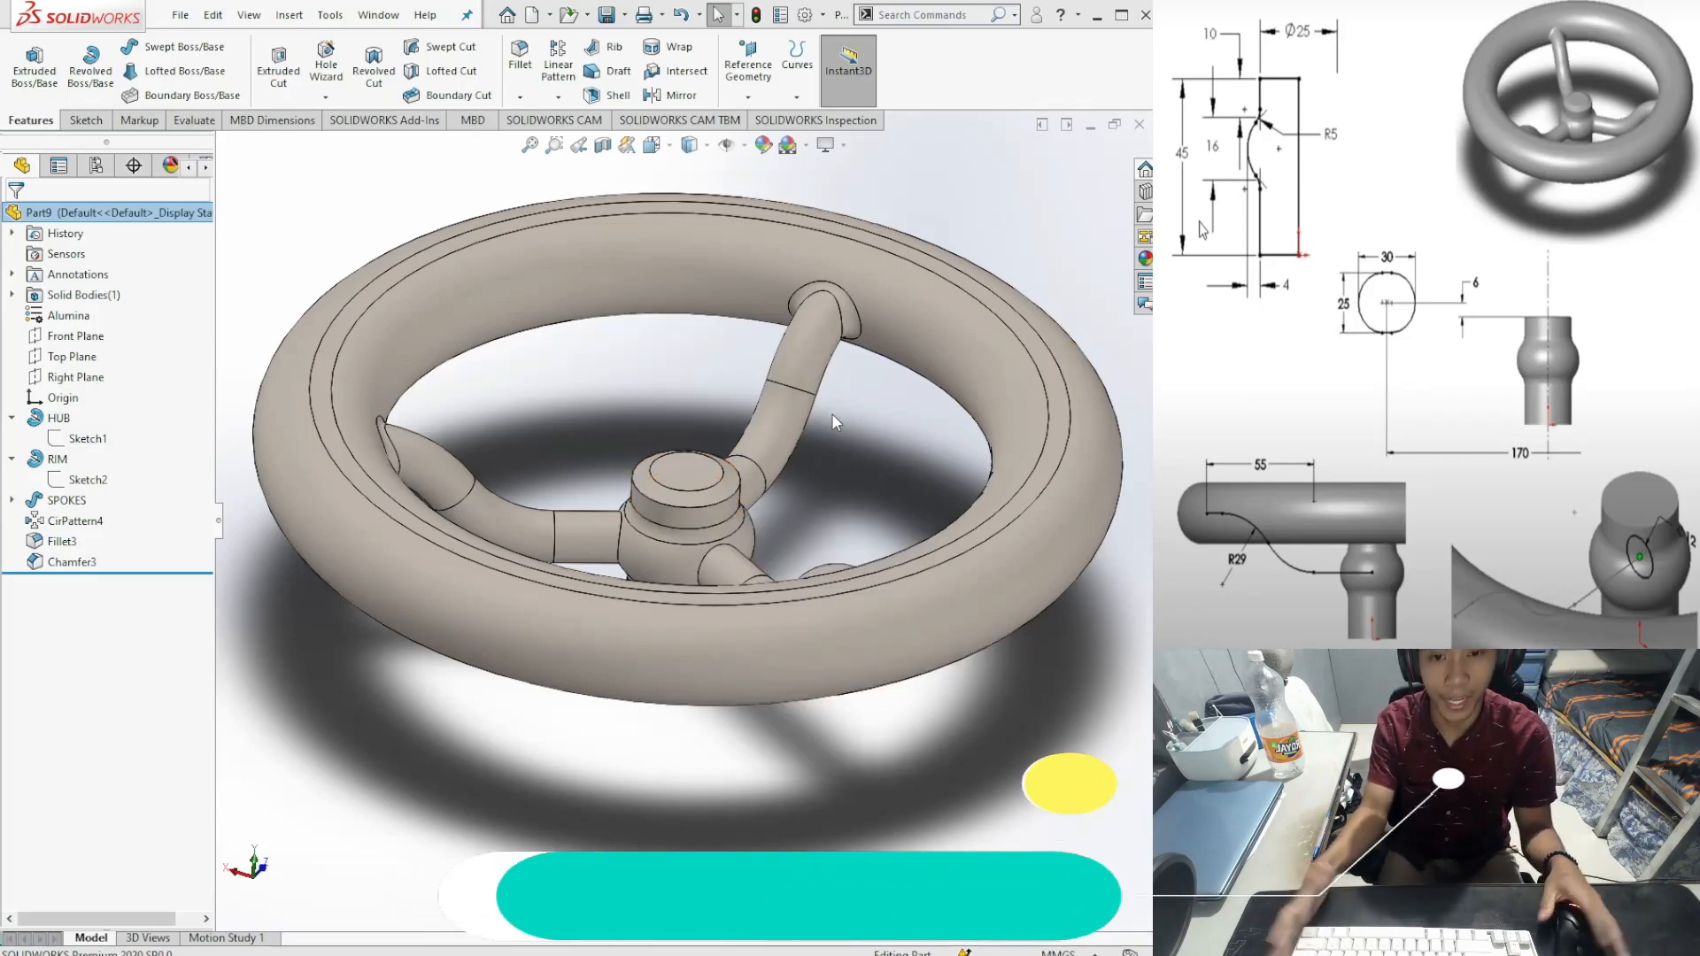
Step: Look at the handwheel in Right view, then tilt it back to an overhead oblique angle
click(1046, 678)
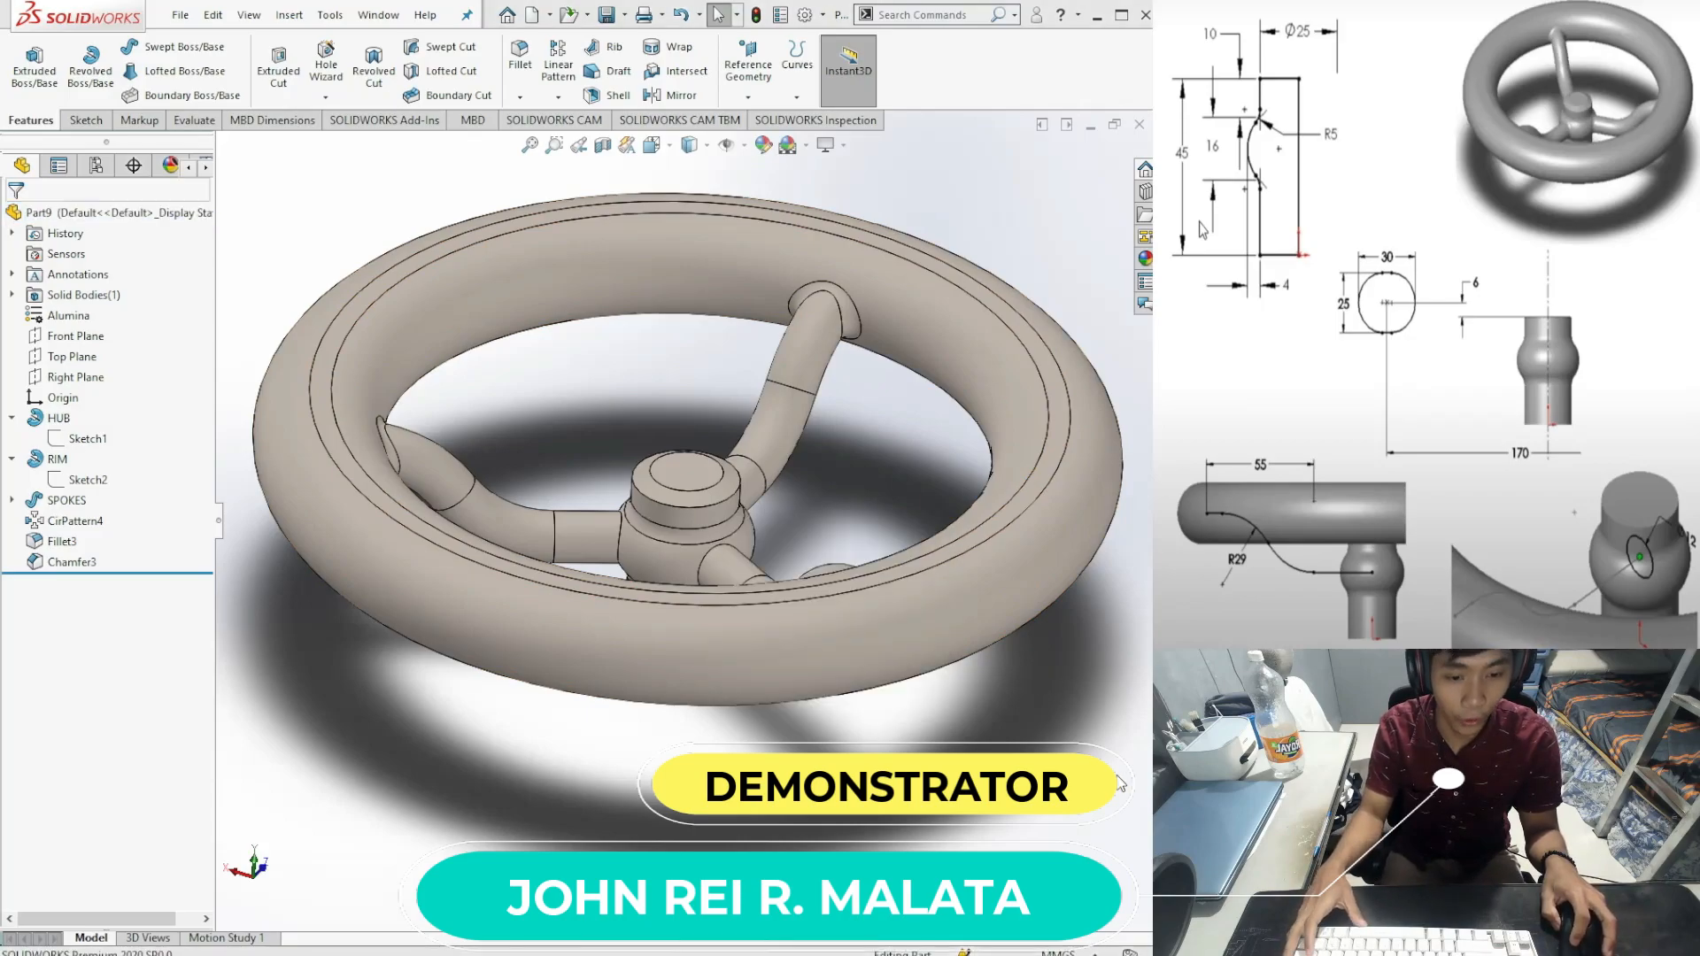
key(ctrl+4)
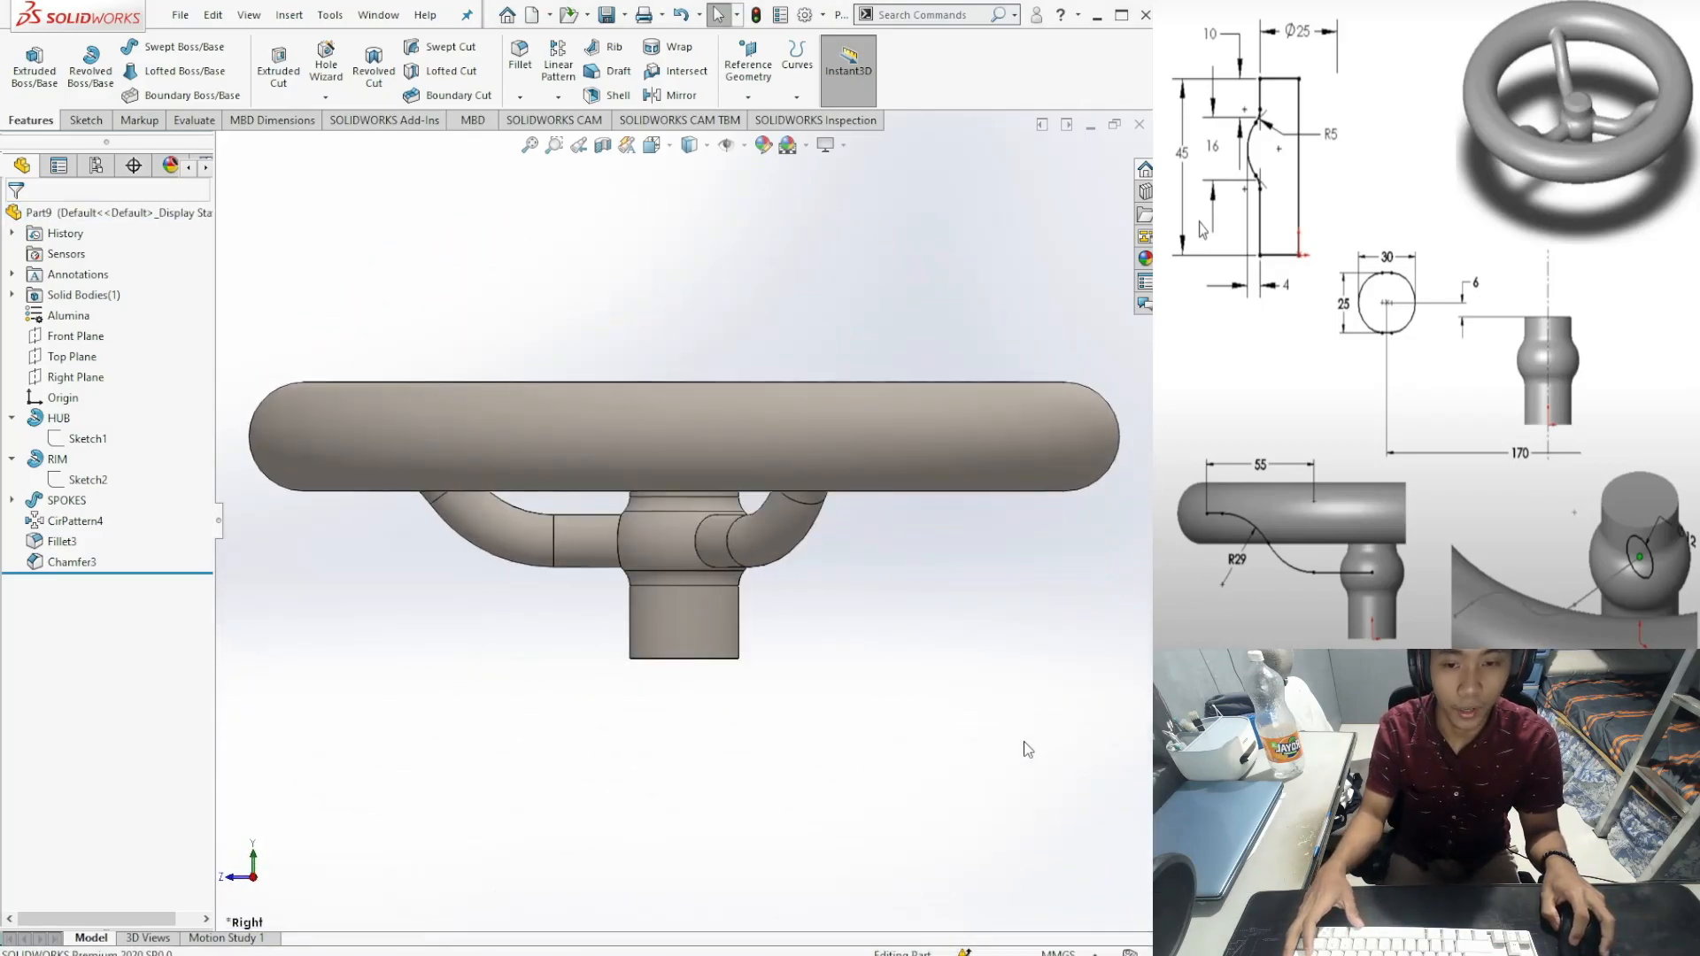
middle_drag(851, 671, 808, 734)
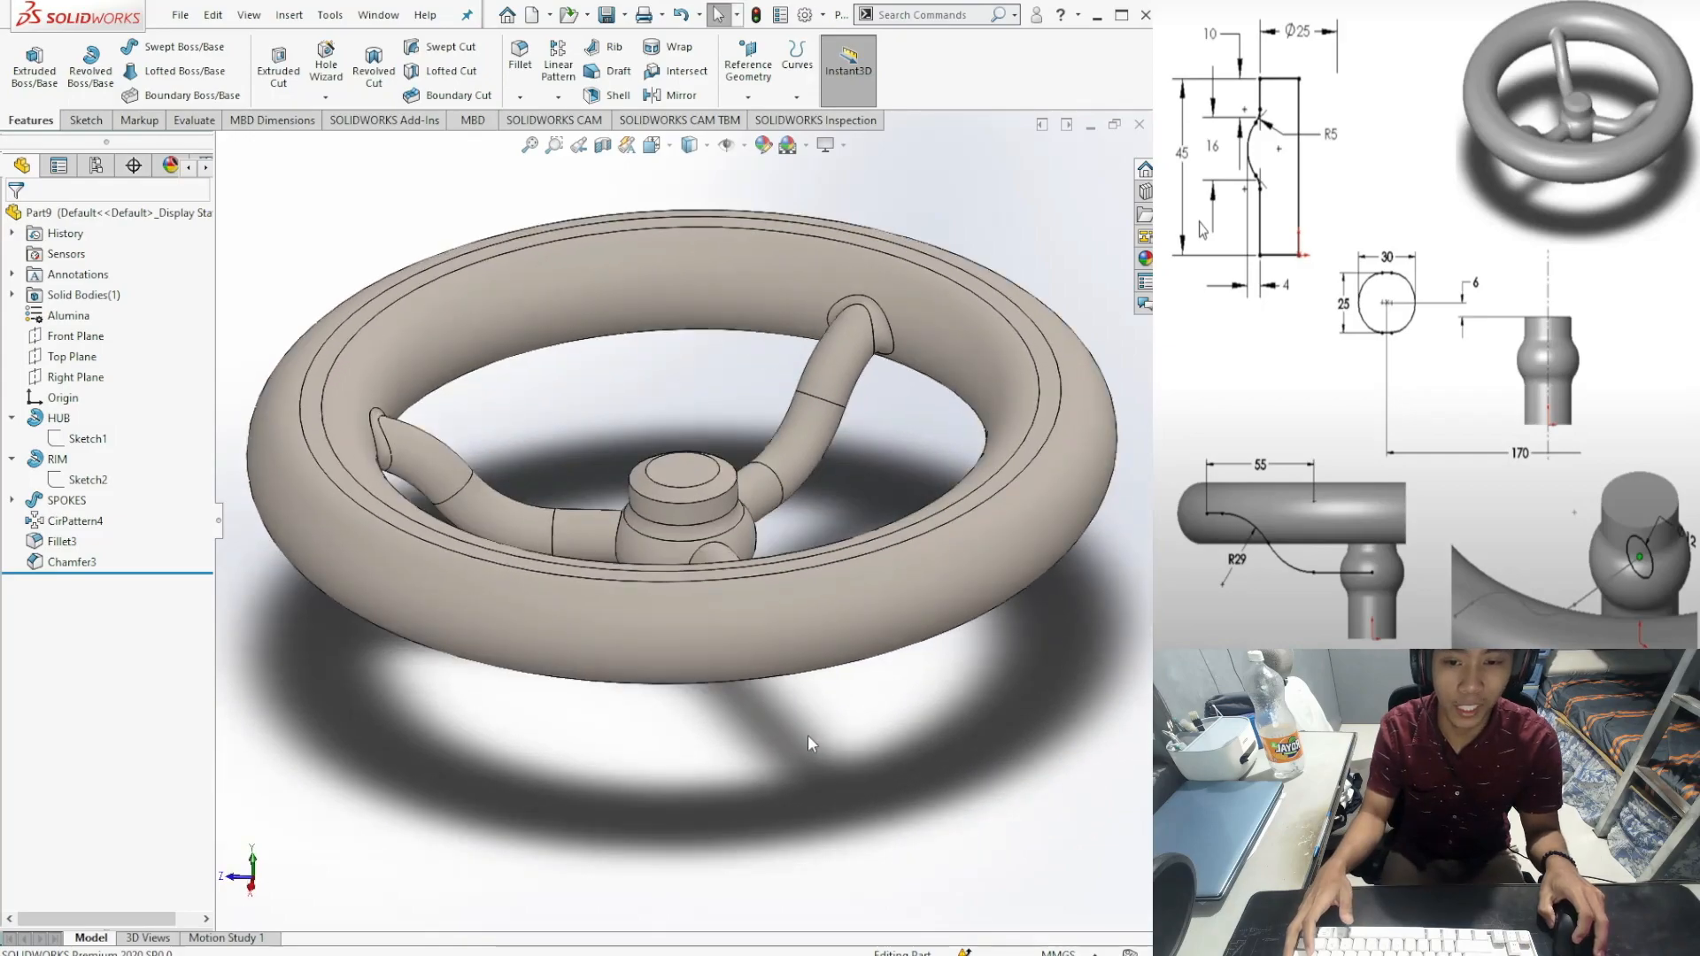